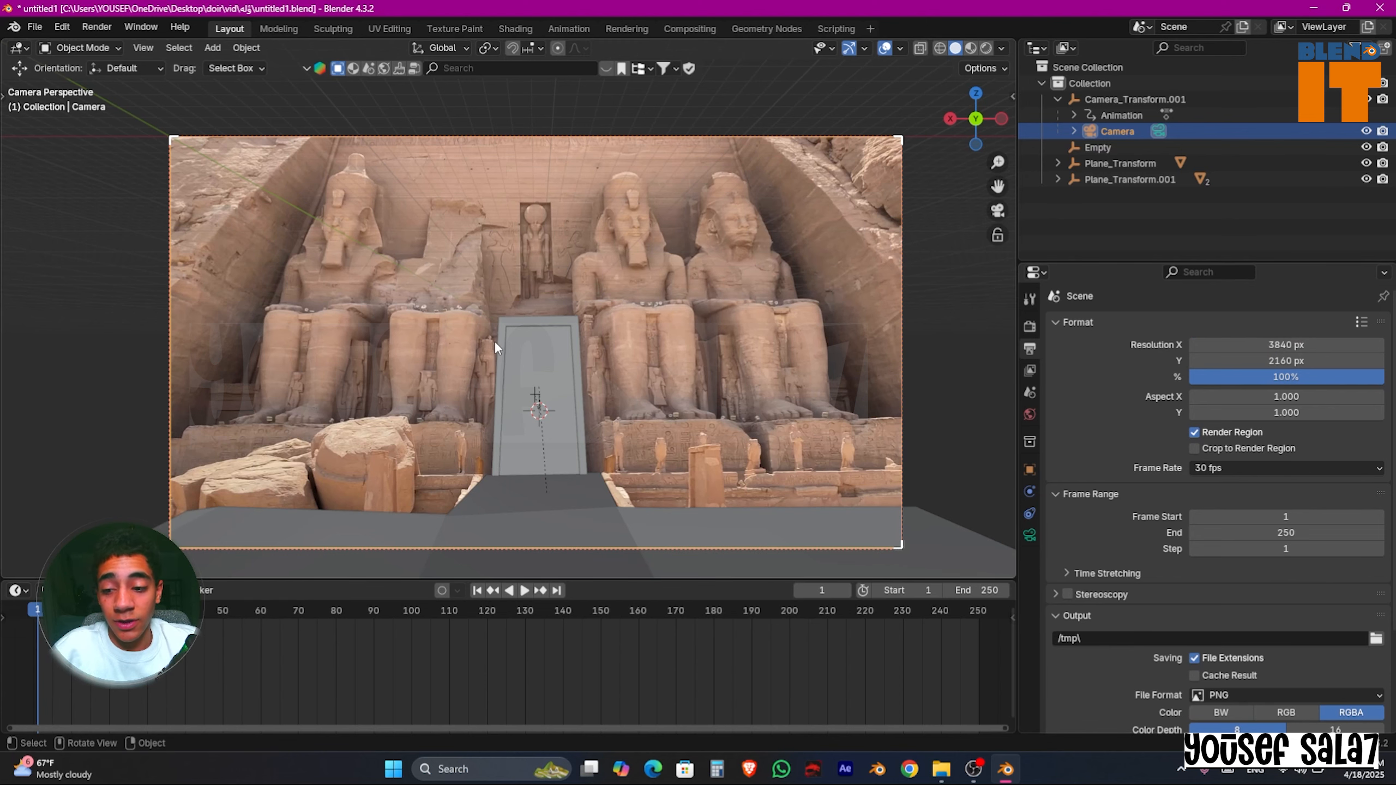
Step: Play the camera animation to check the doorway and ground planes against the temple footage, return to frame 1 and clear the selection
key(space)
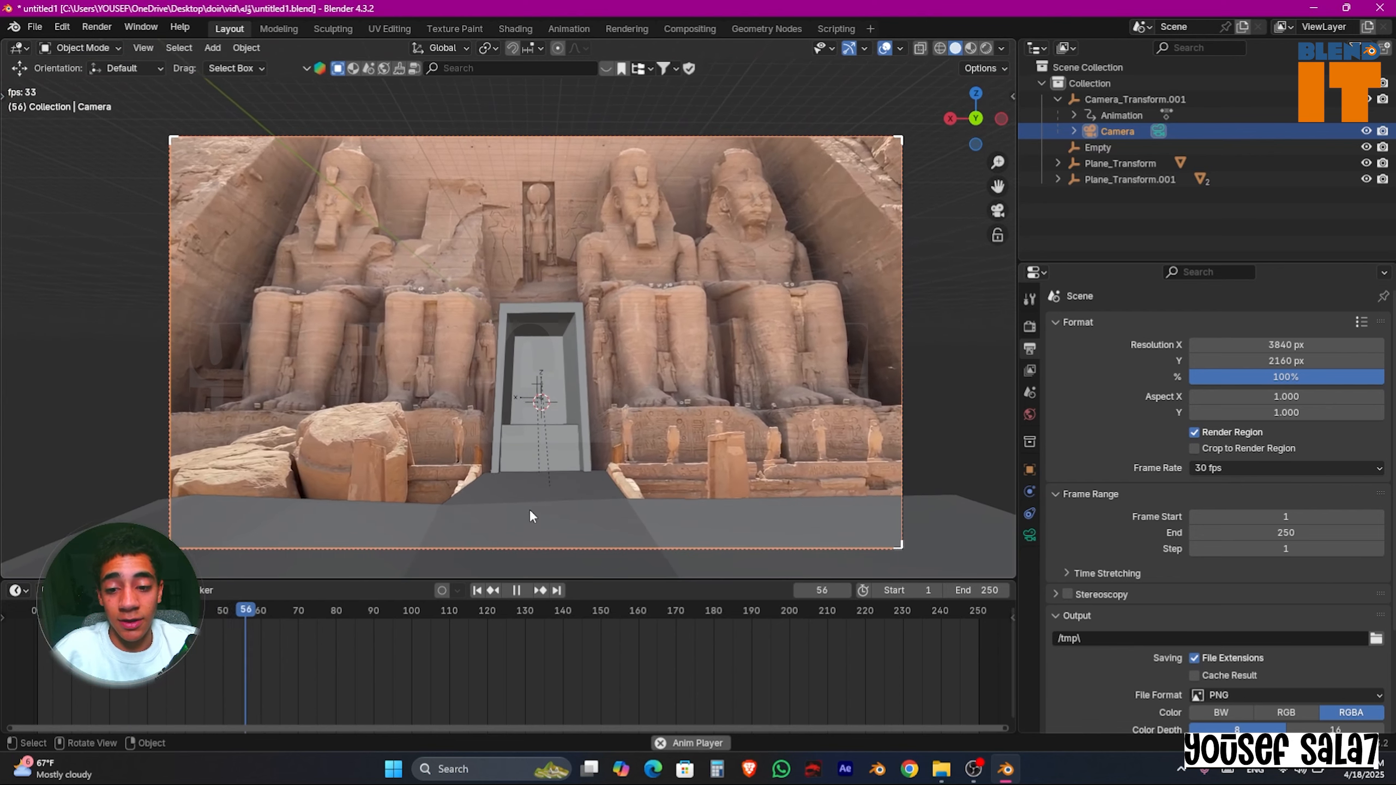
key(space)
click(503, 495)
key(space)
key(space)
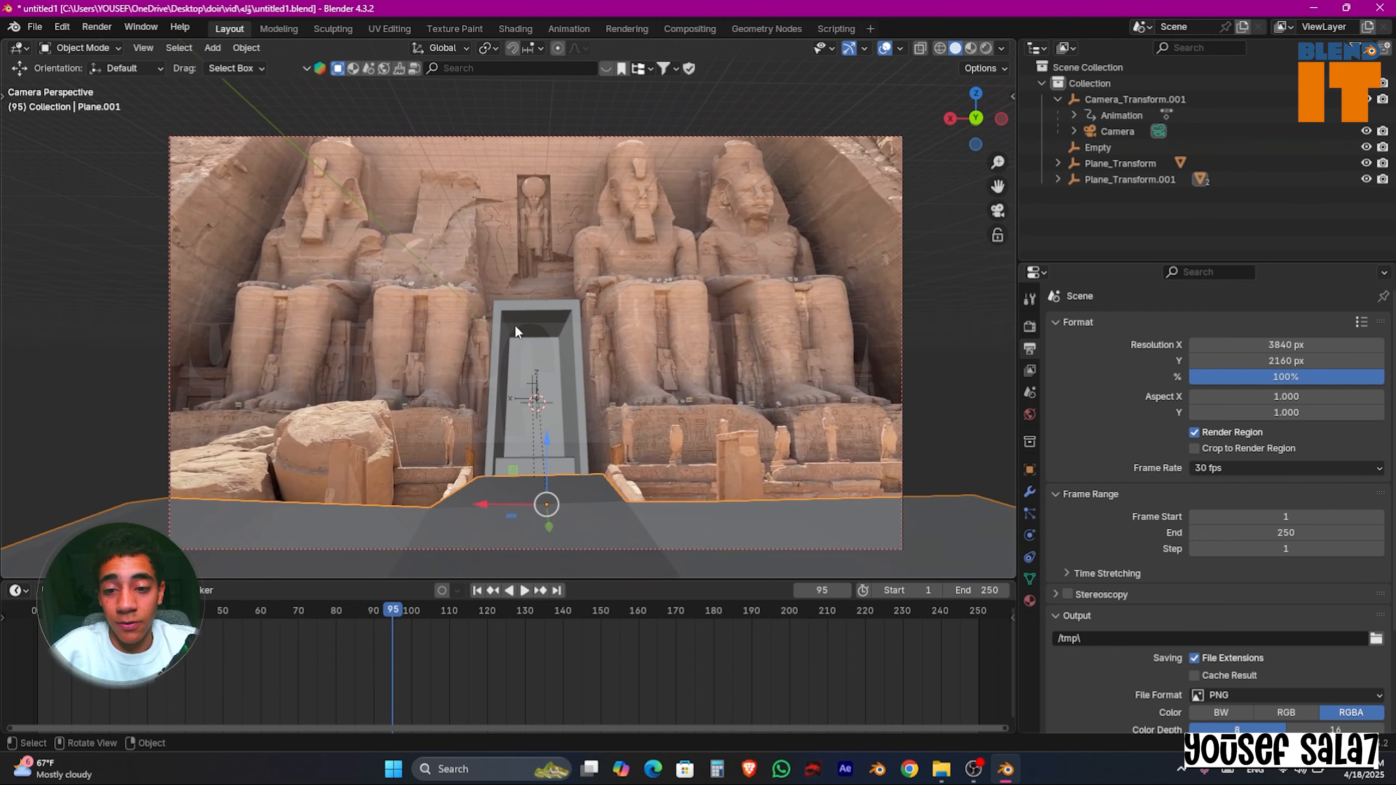
click(525, 354)
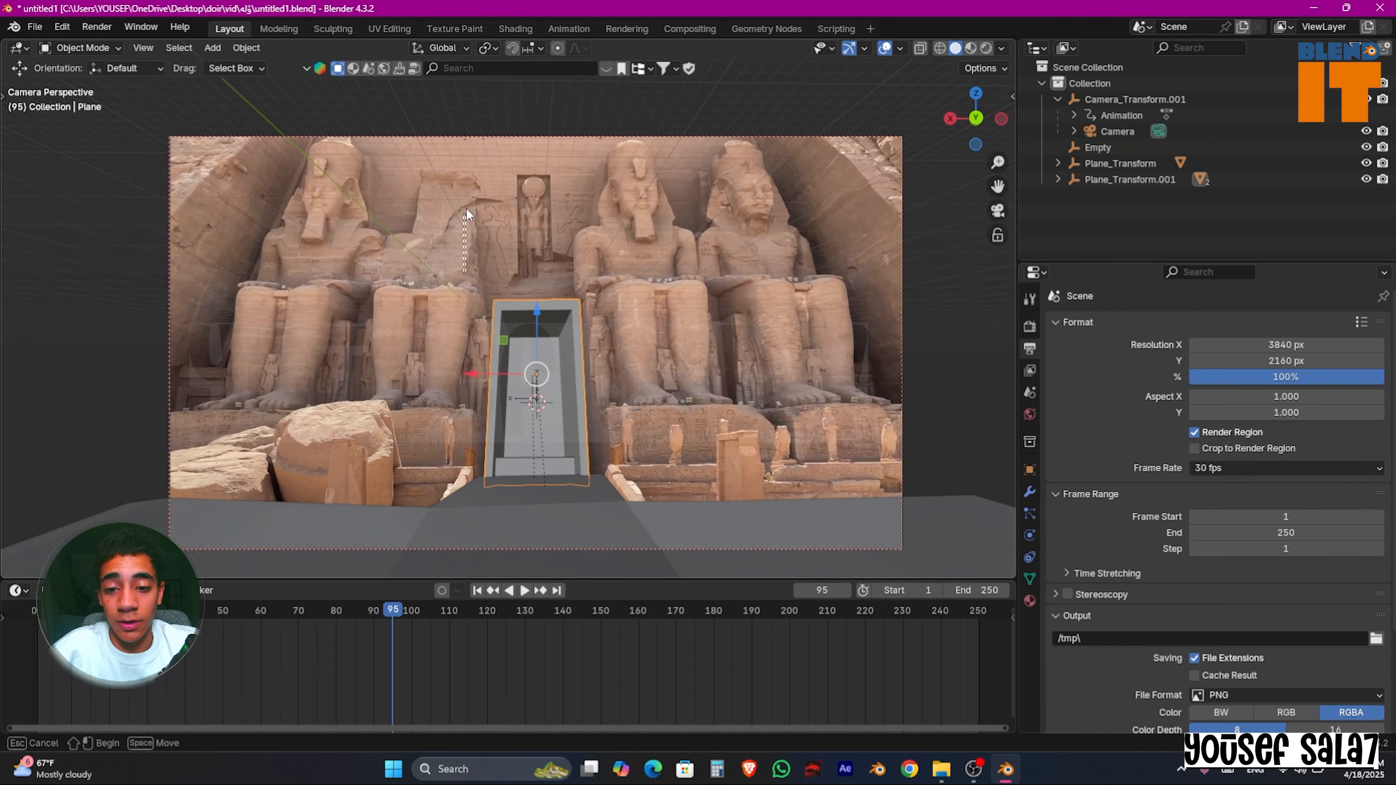
drag(642, 419, 643, 419)
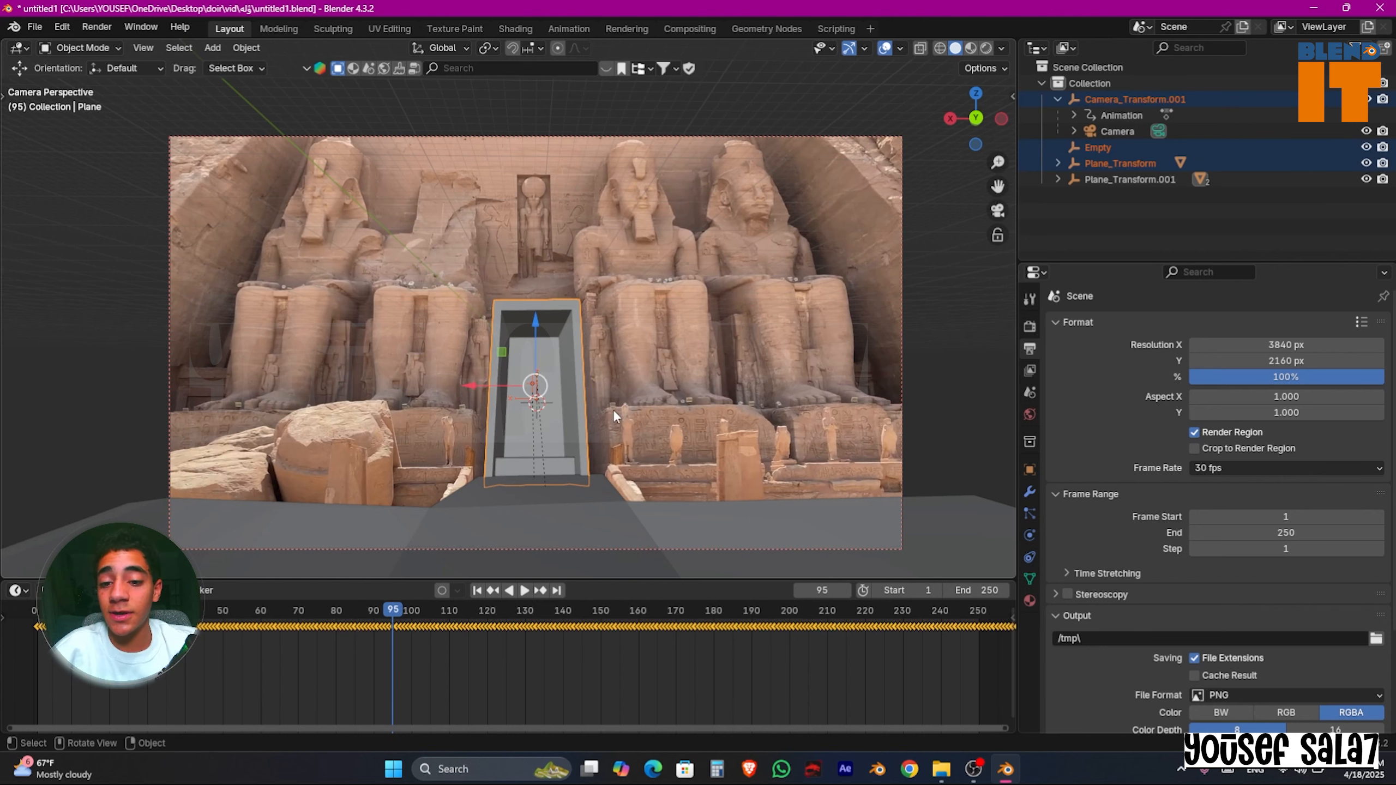
key(space)
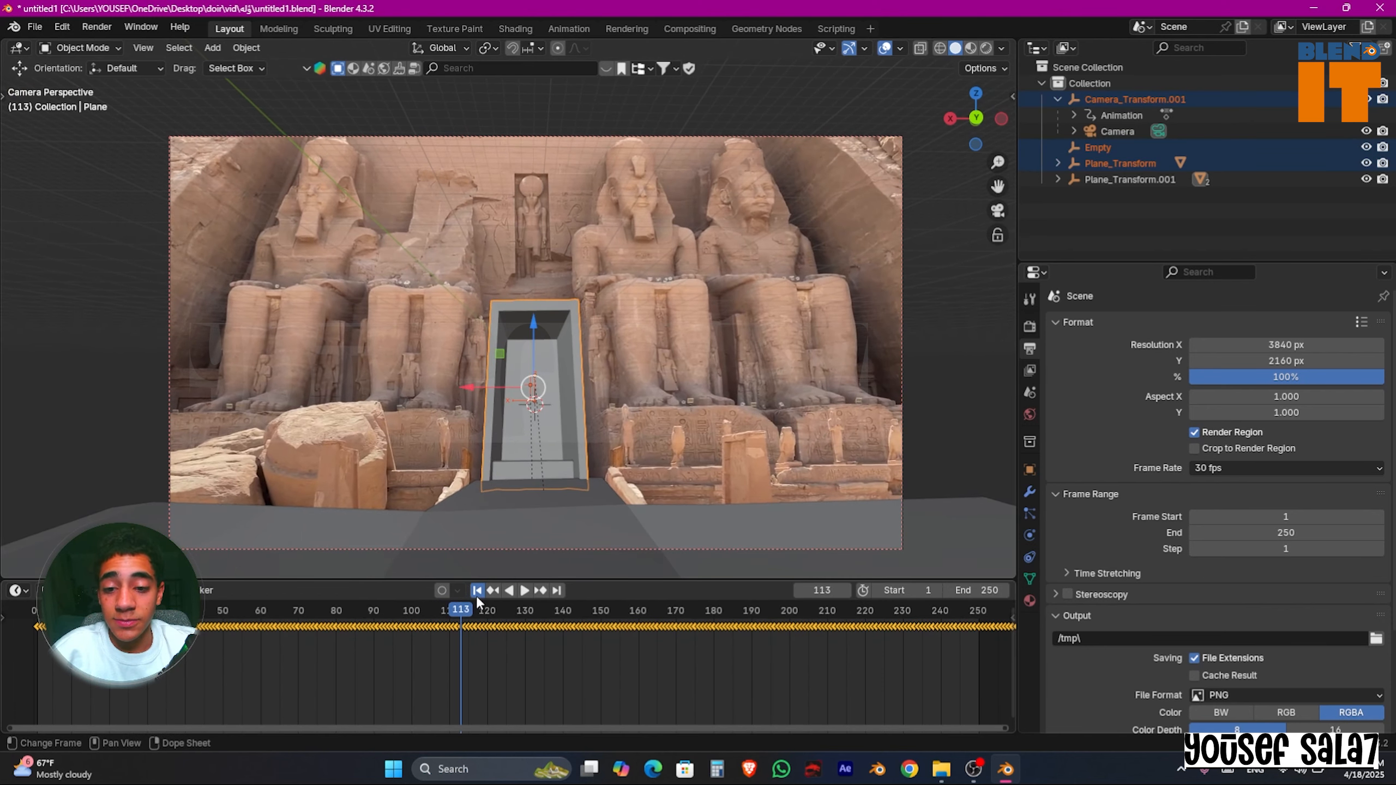
click(477, 592)
click(922, 367)
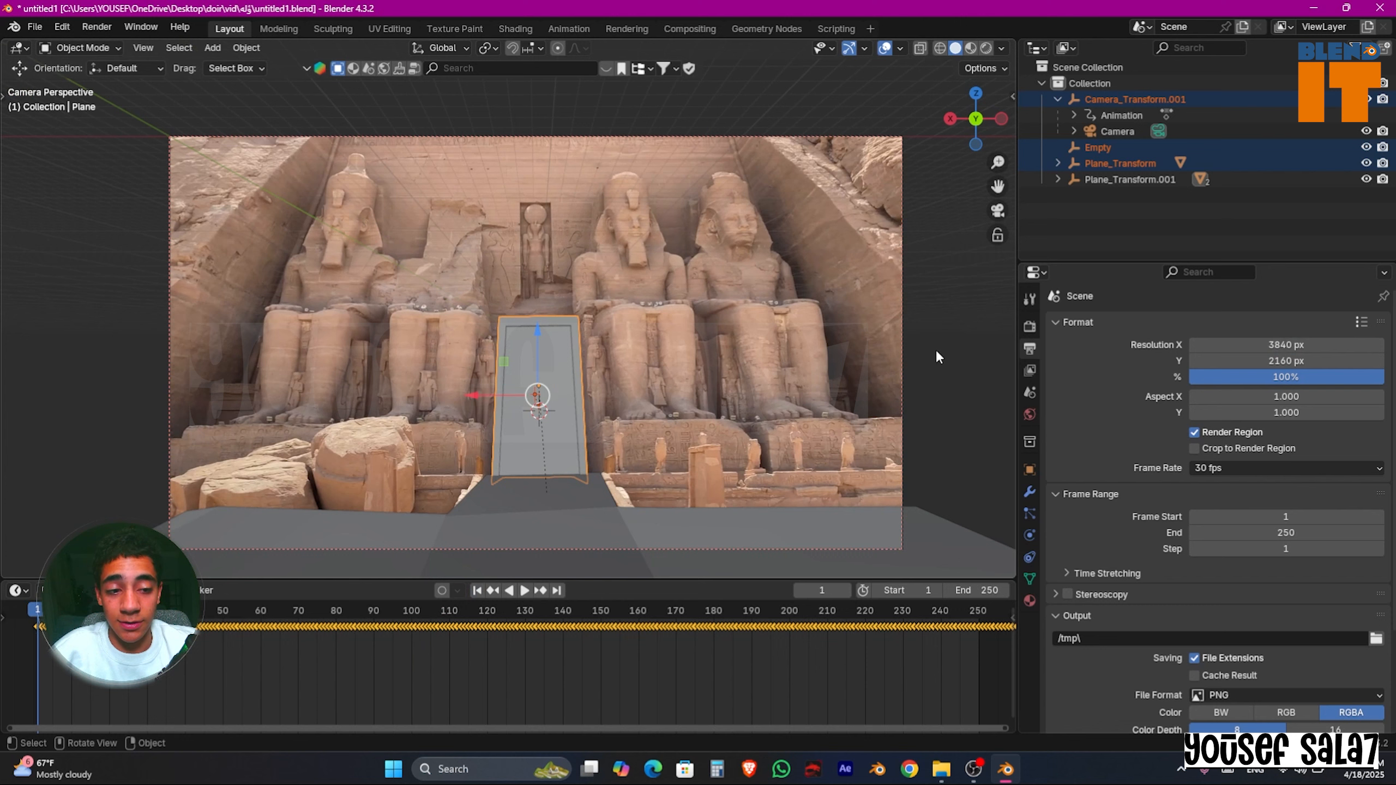
click(939, 357)
click(1359, 324)
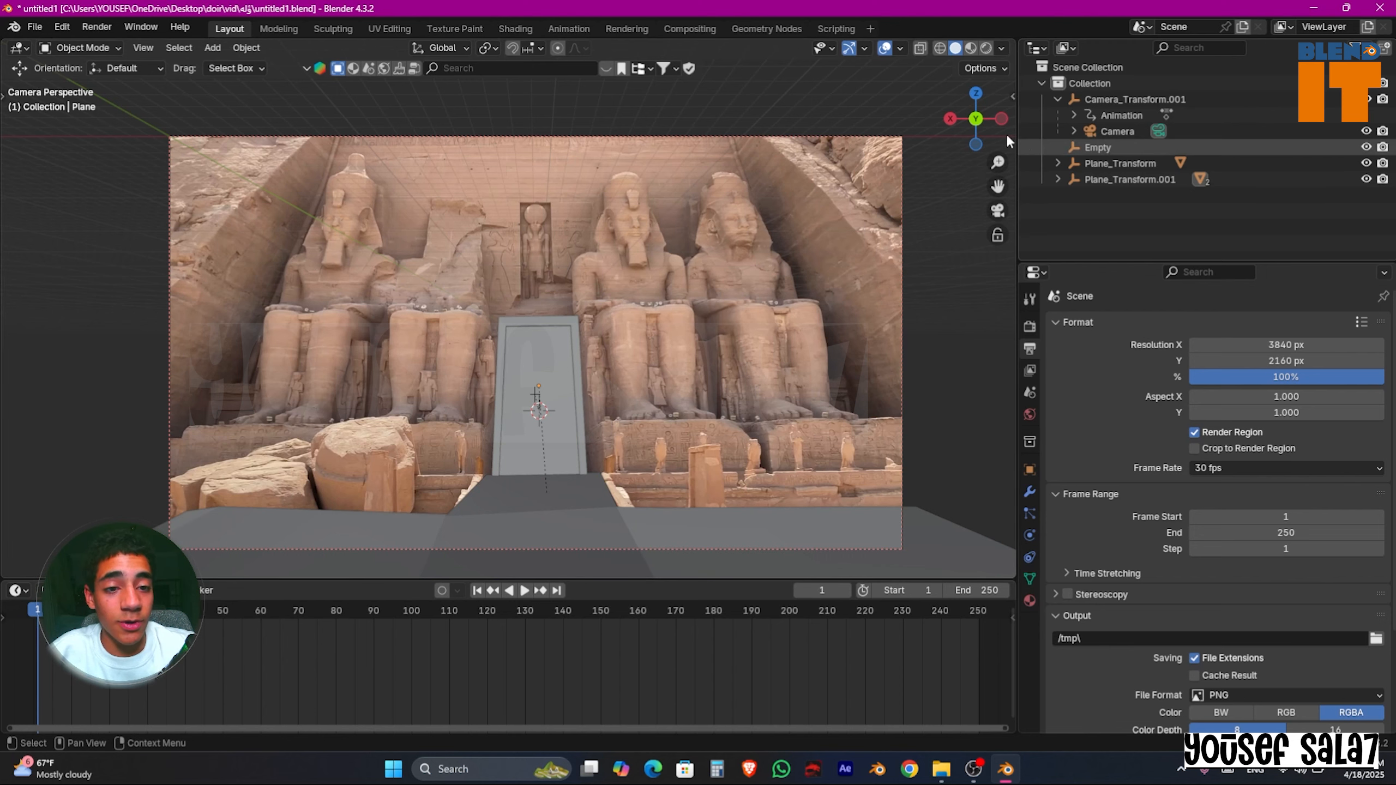
Step: Enable the Screencast Keys overlay in the 3D viewport
key(n)
click(1007, 169)
click(1007, 134)
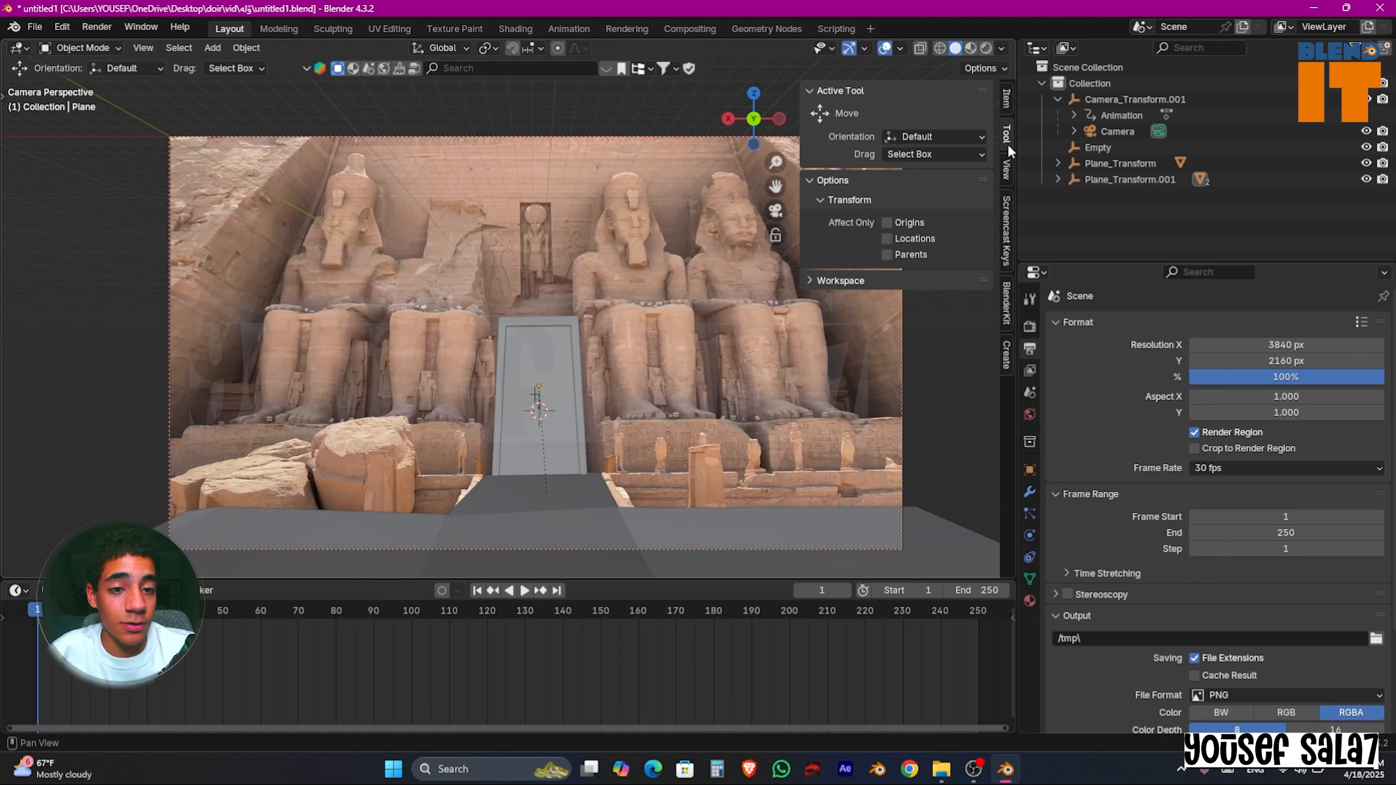
click(1005, 228)
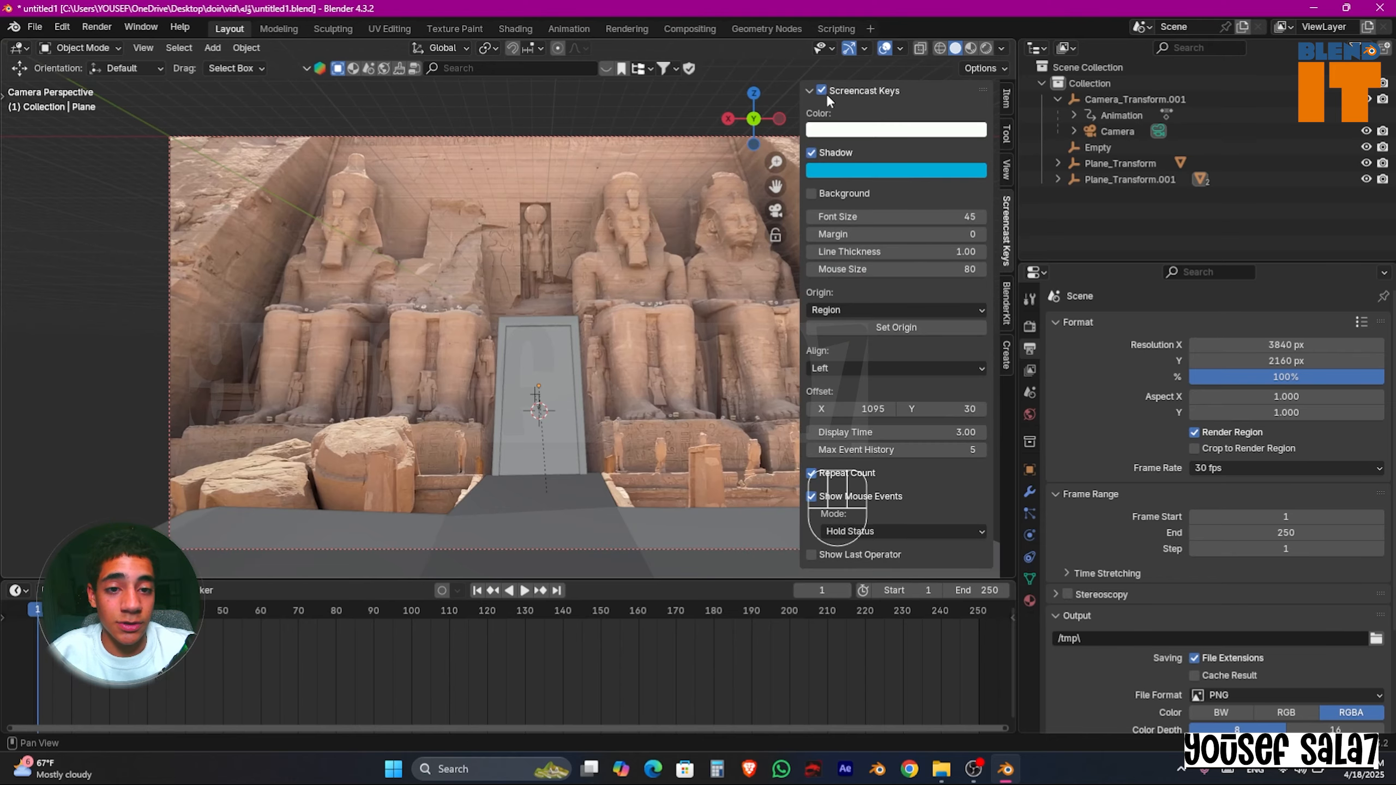
key(n)
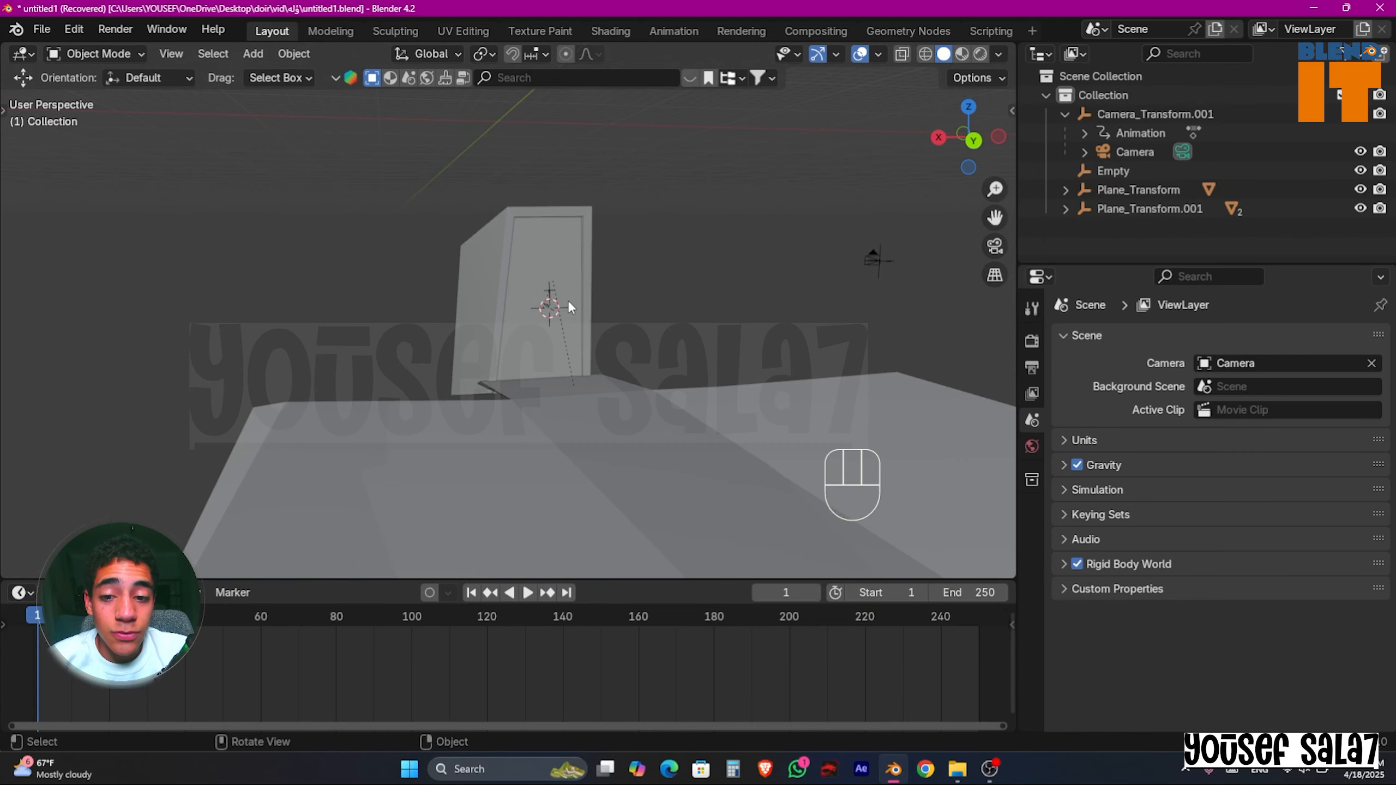
Step: Paste the copied curved plane into the doorway scene and inspect it up close
middle_drag(570, 306, 605, 302)
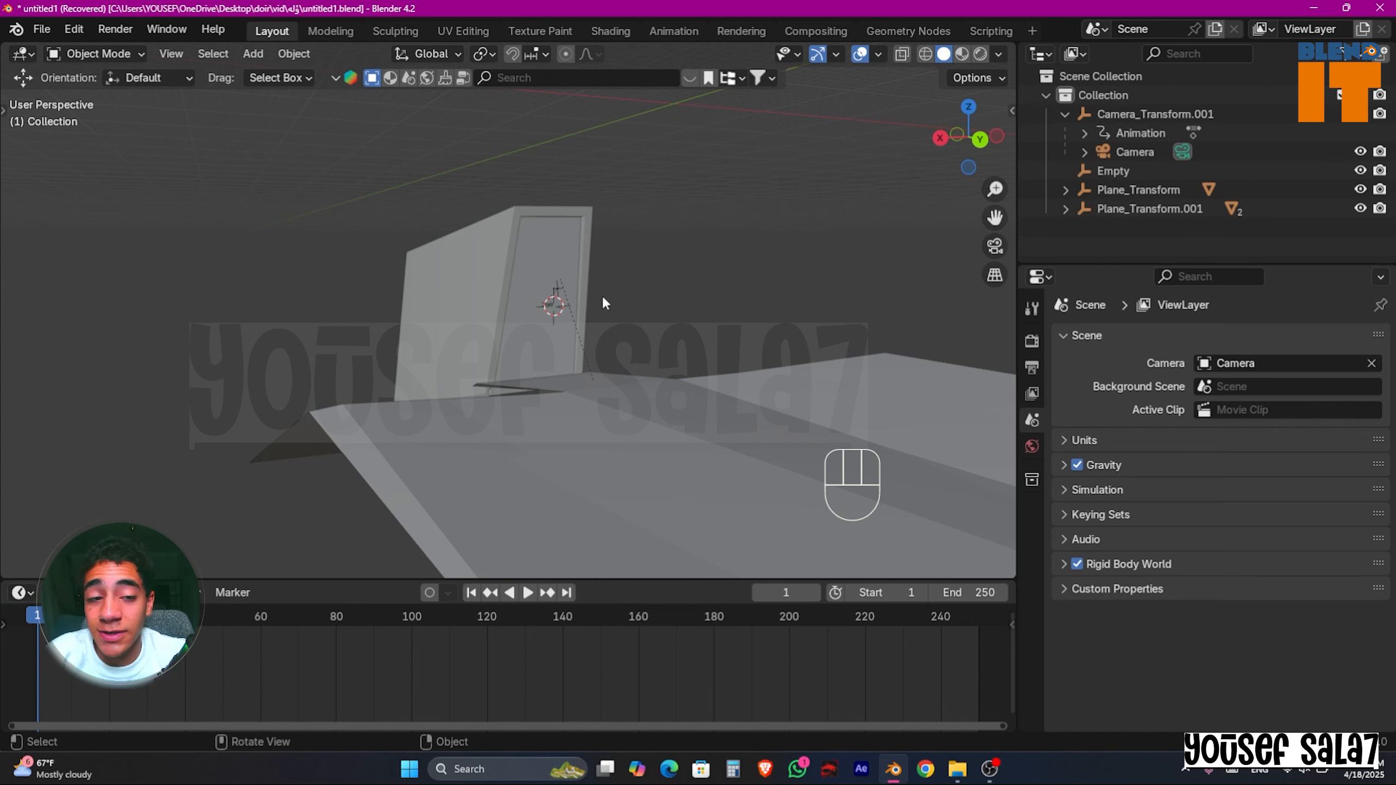
middle_drag(602, 295, 638, 274)
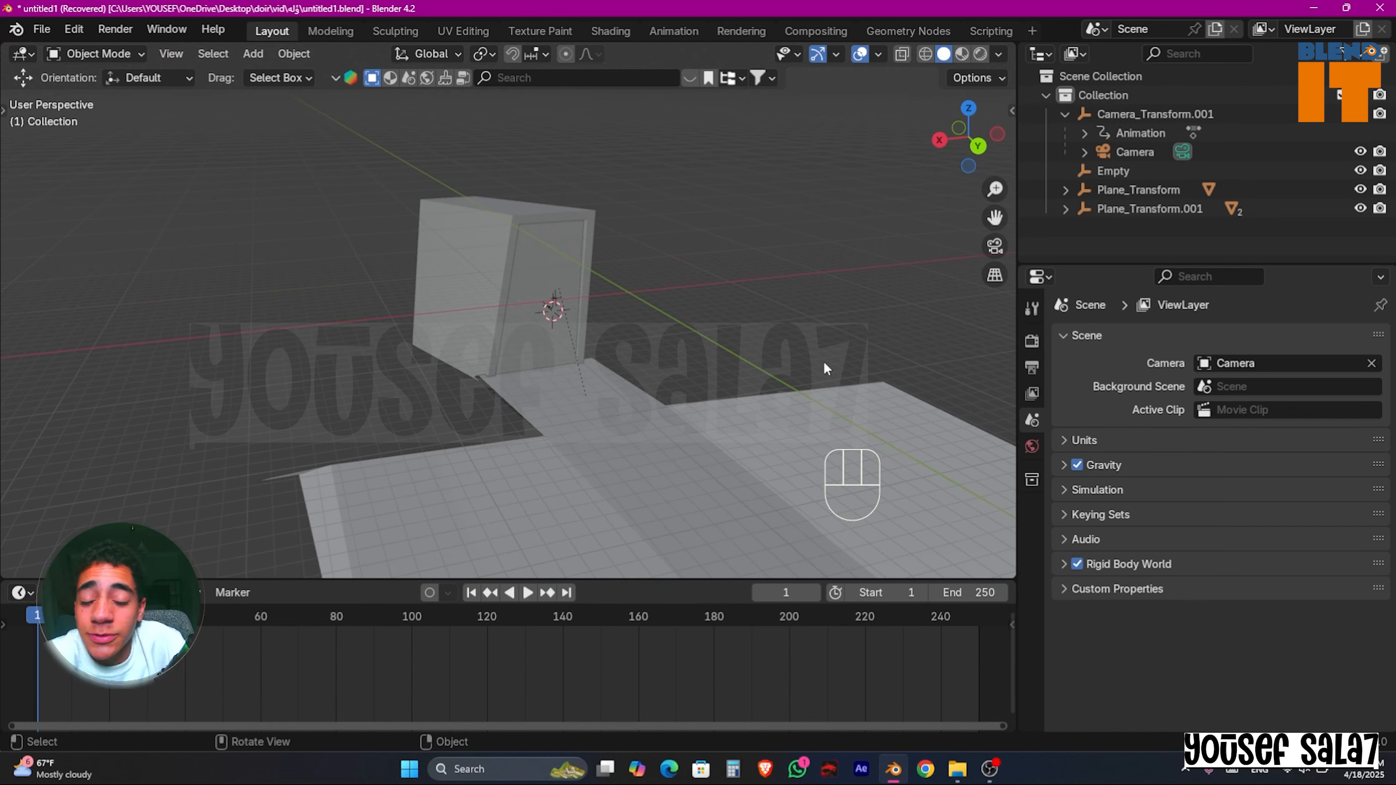
middle_drag(534, 390, 618, 367)
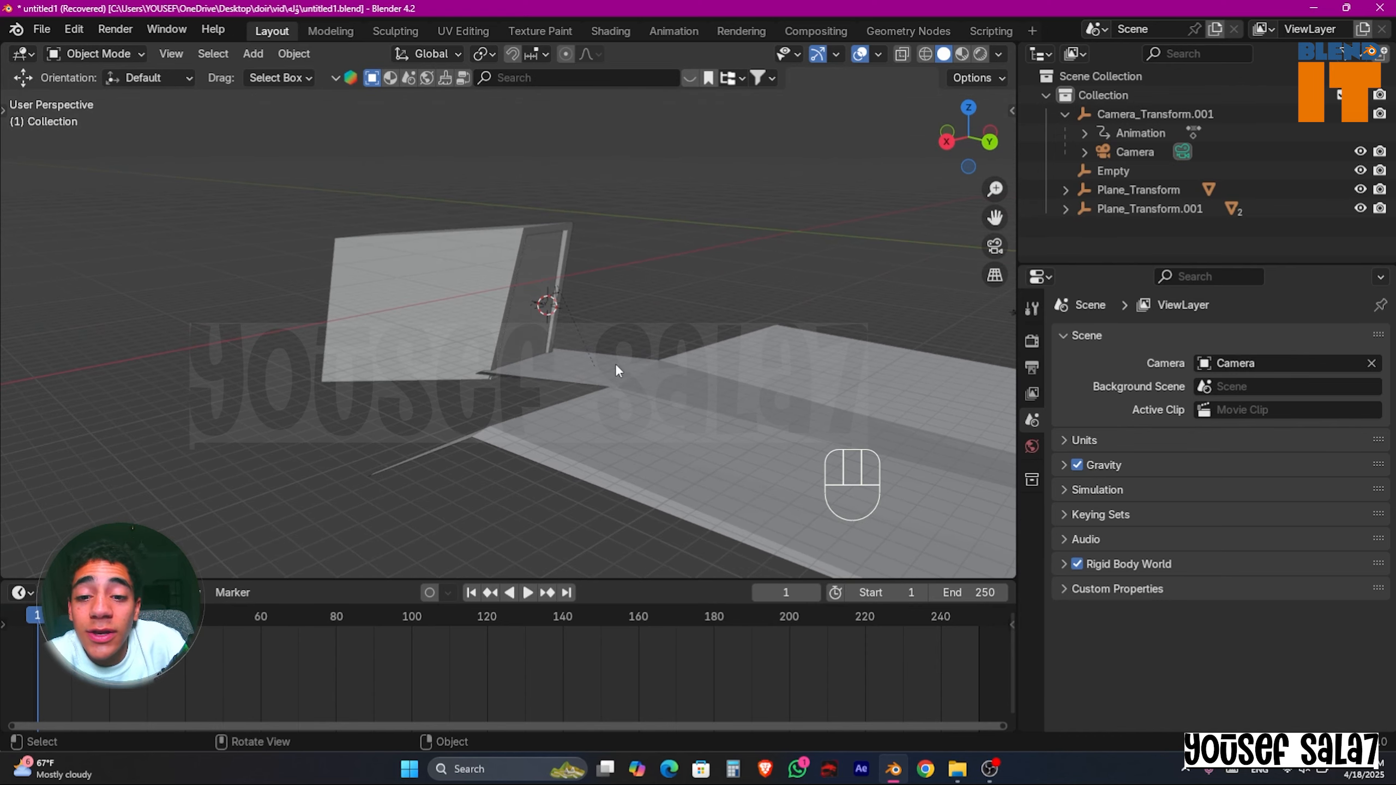
key(ctrl+v)
middle_drag(598, 189, 587, 251)
scroll(550, 275, up, 5)
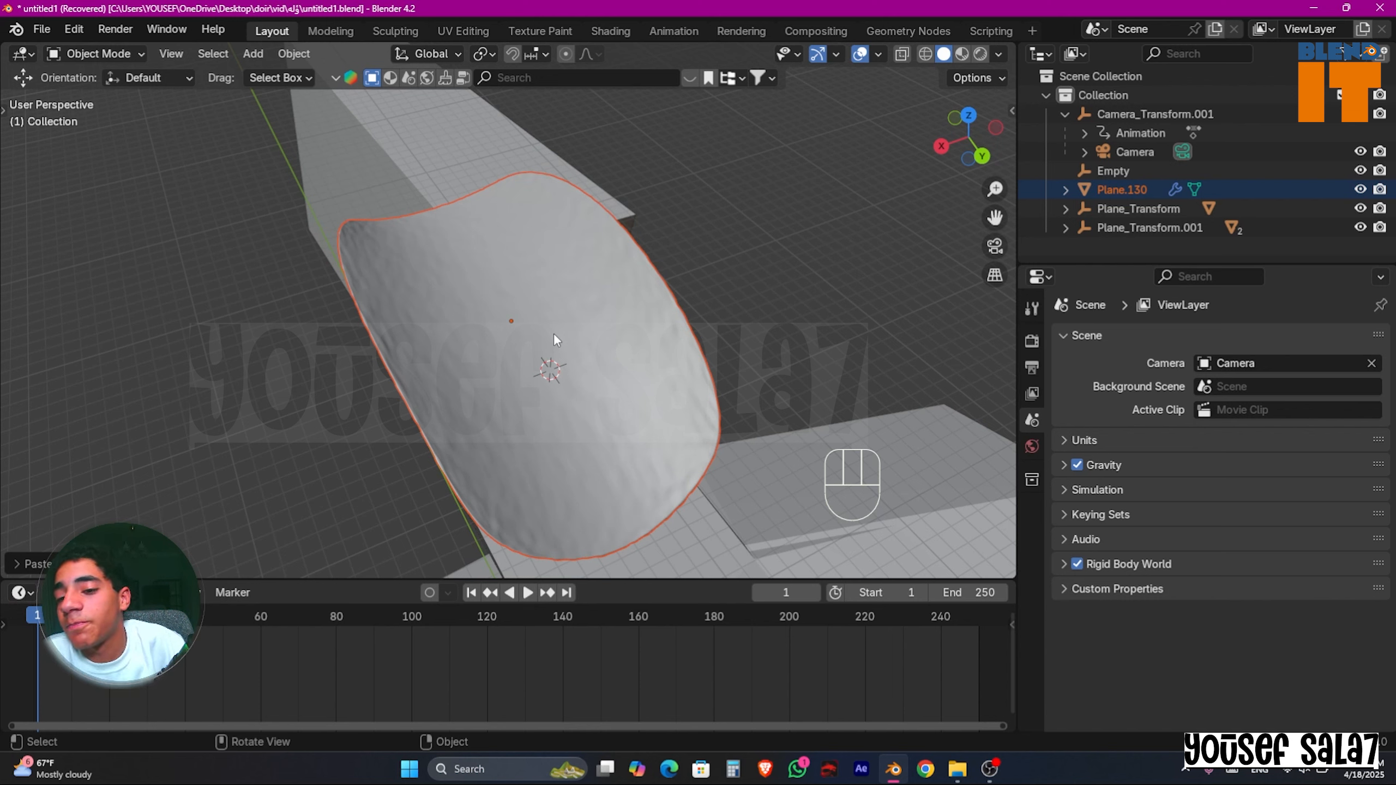
Step: Remove the rigid body physics from the pasted curved plane and play the animation briefly, returning to frame 1
click(608, 368)
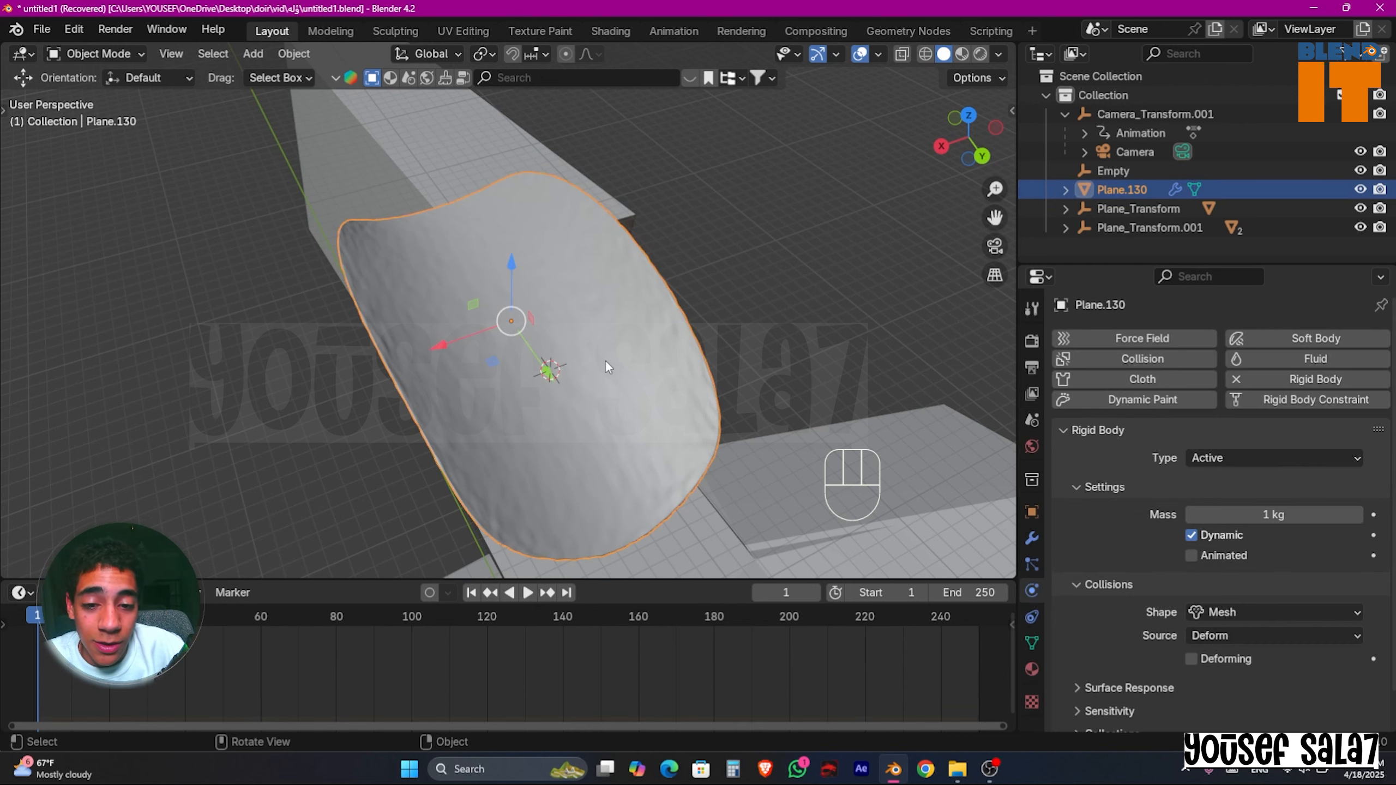
click(1258, 381)
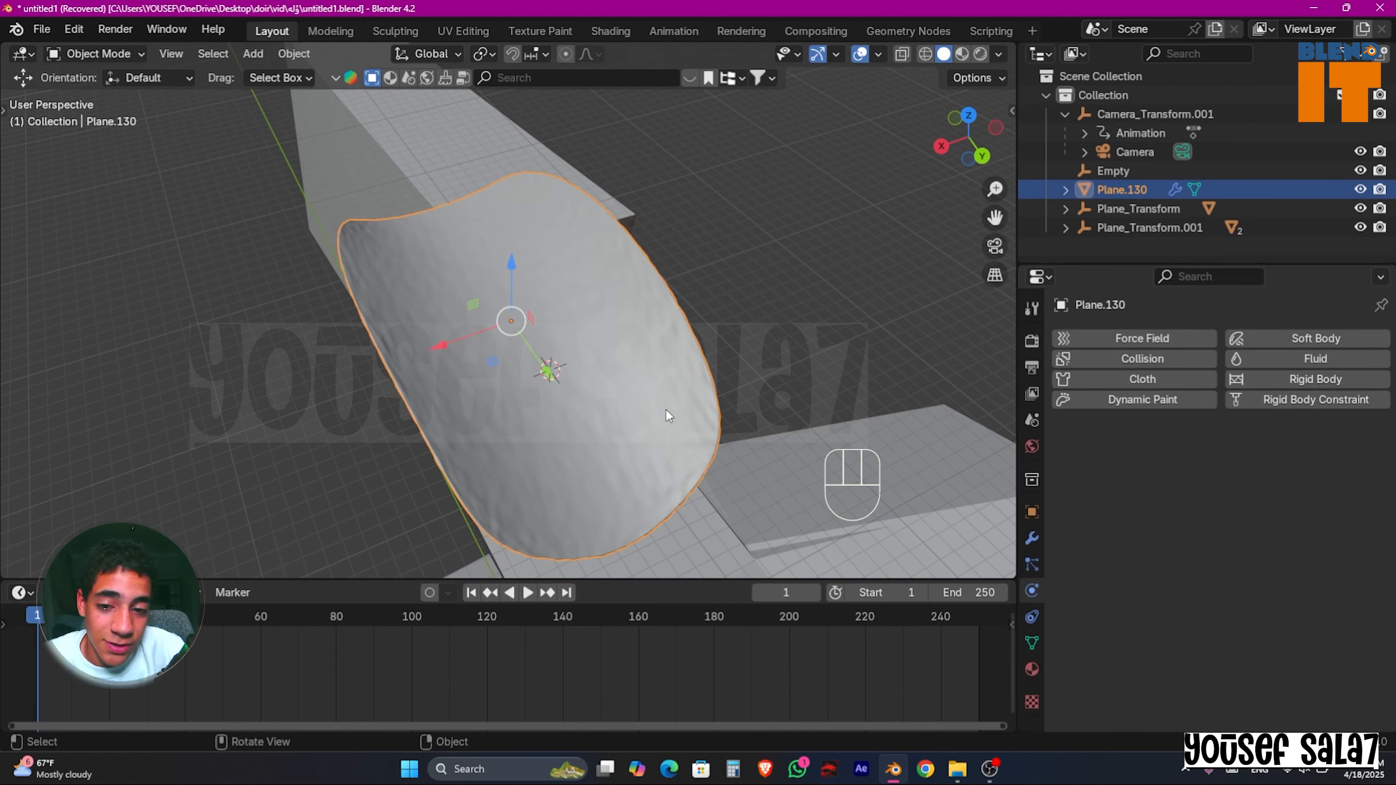
scroll(636, 427, down, 3)
key(space)
key(space)
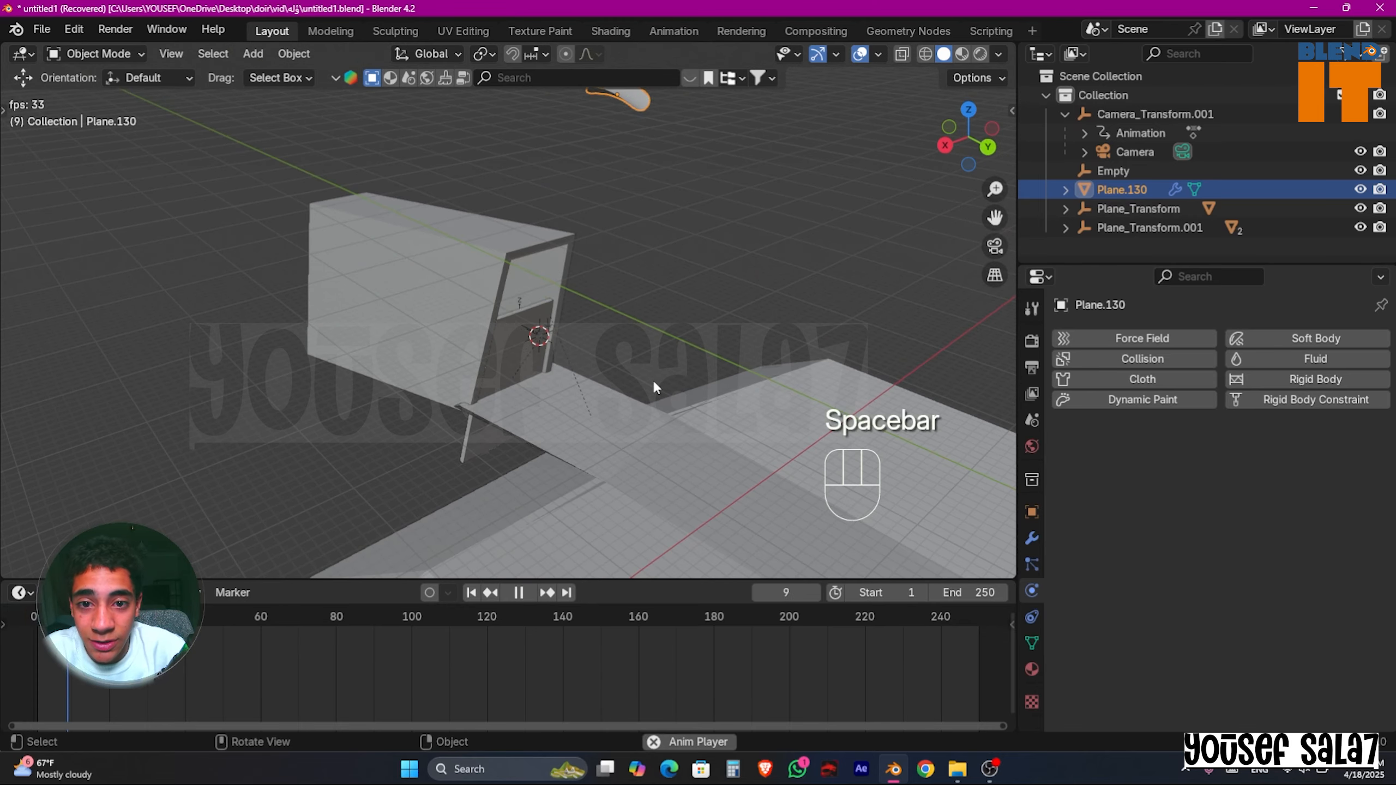
click(471, 593)
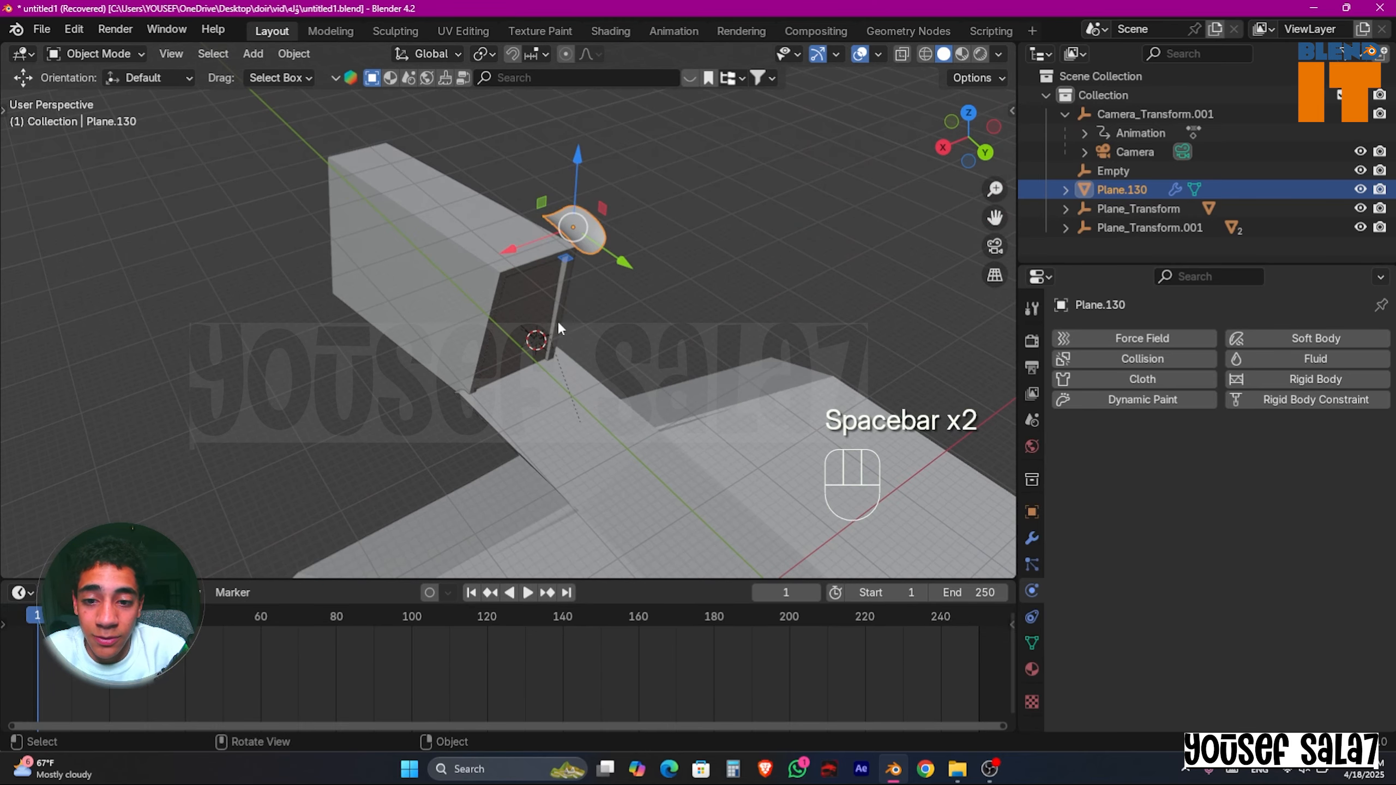
Step: Lower the pasted plane along the Z axis and switch to the right orthographic view
drag(576, 179, 582, 285)
middle_drag(597, 324, 649, 302)
key(grave)
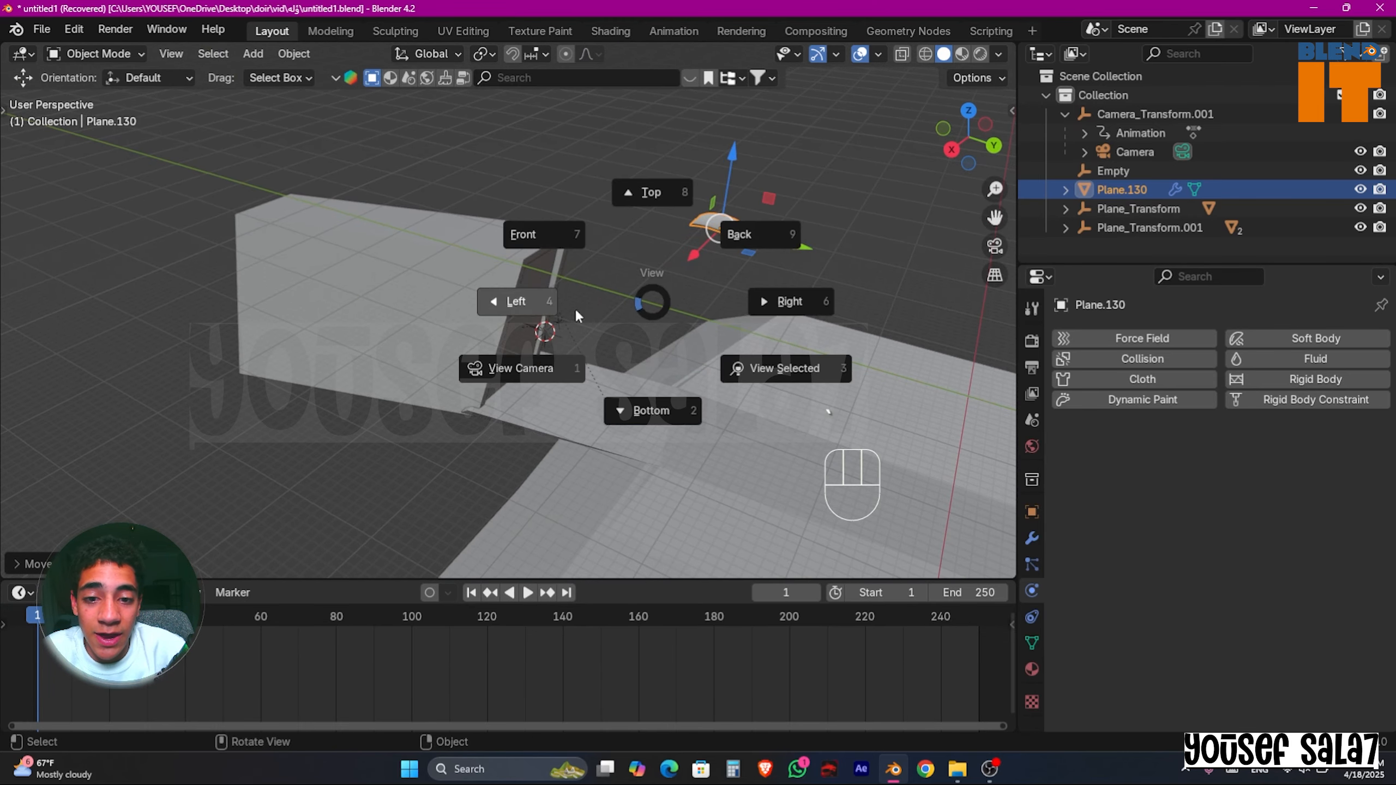
click(573, 312)
key(n)
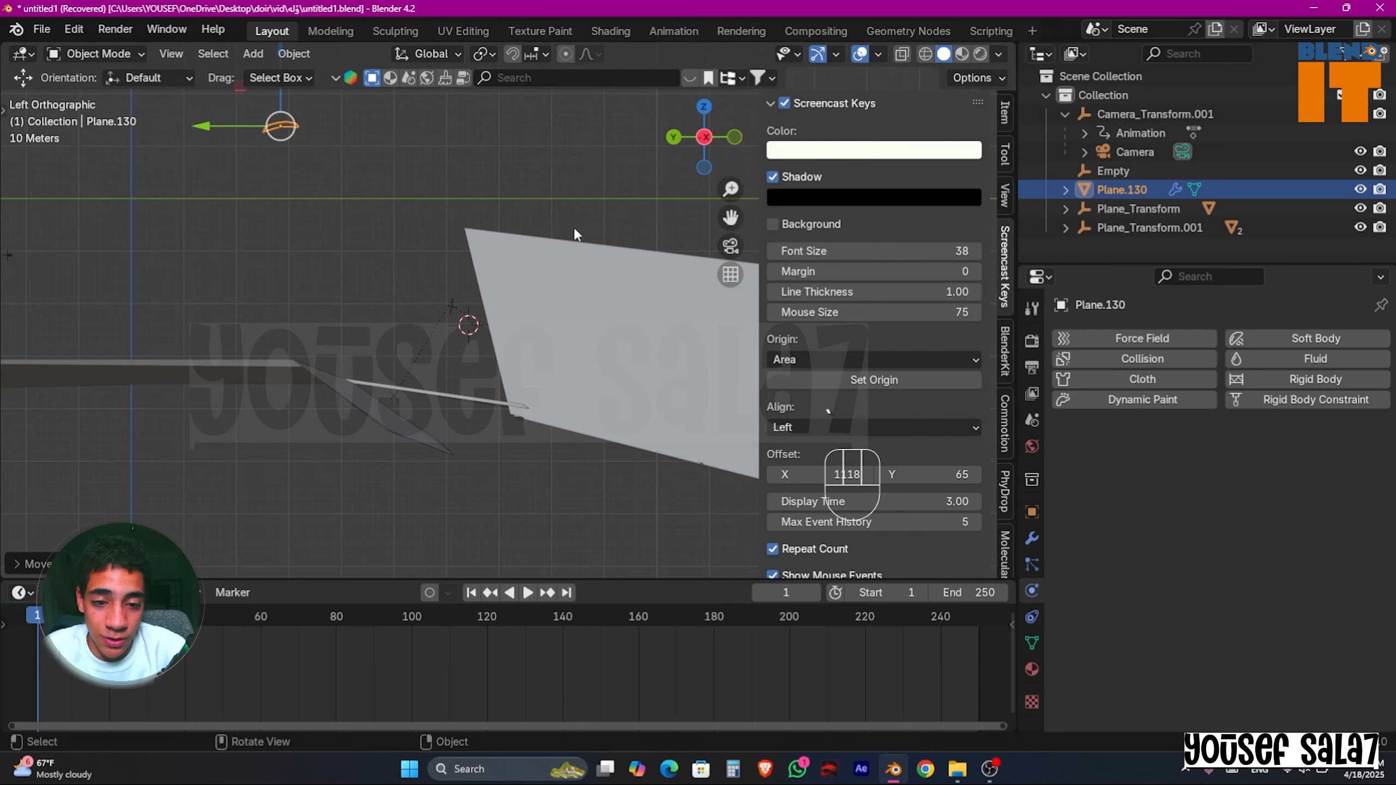
key(b)
key(n)
middle_drag(596, 387, 745, 281)
key(grave)
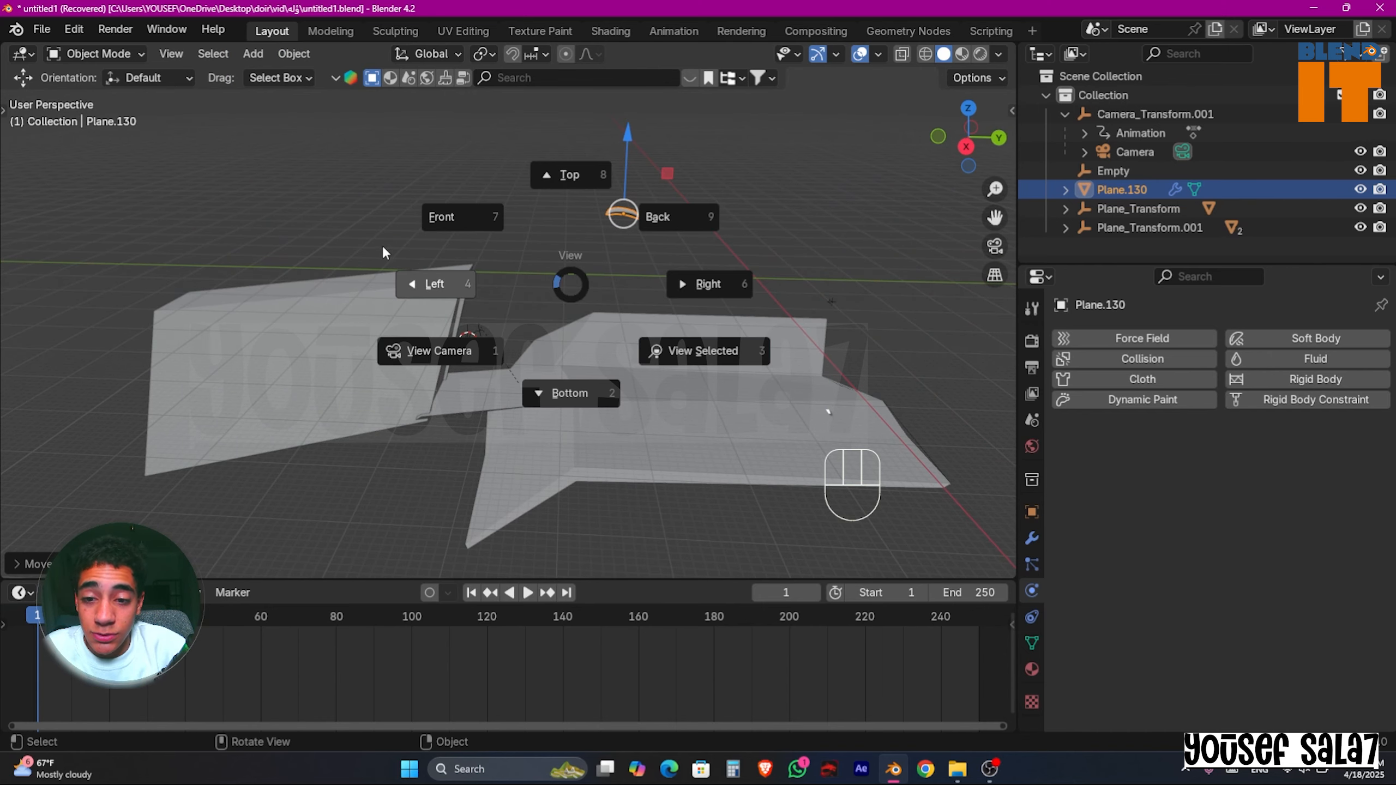
click(729, 296)
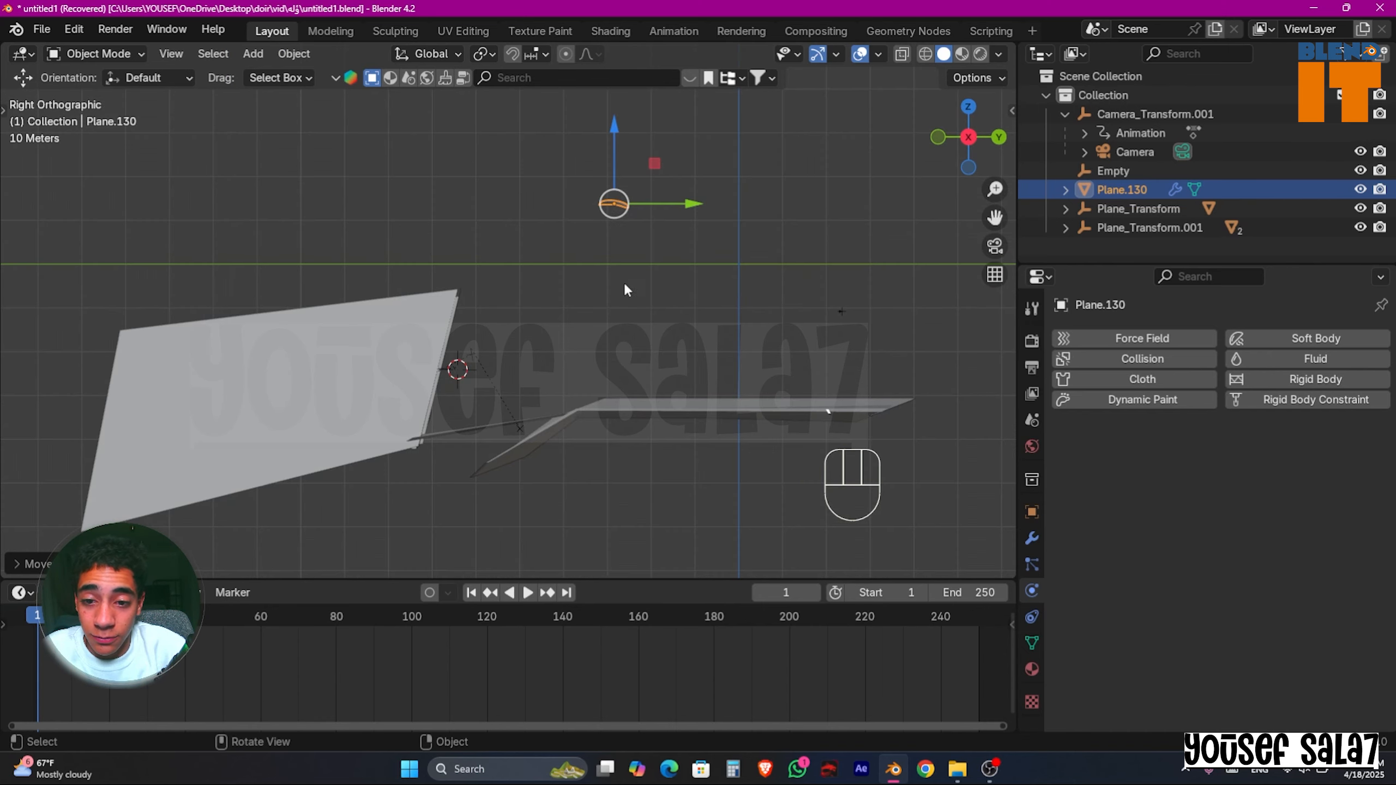
Step: Turn on X-ray display and move the curved plane to the lower edge of the corridor box behind the door
shift+middle_drag(624, 281, 706, 306)
key(alt+z)
key(g)
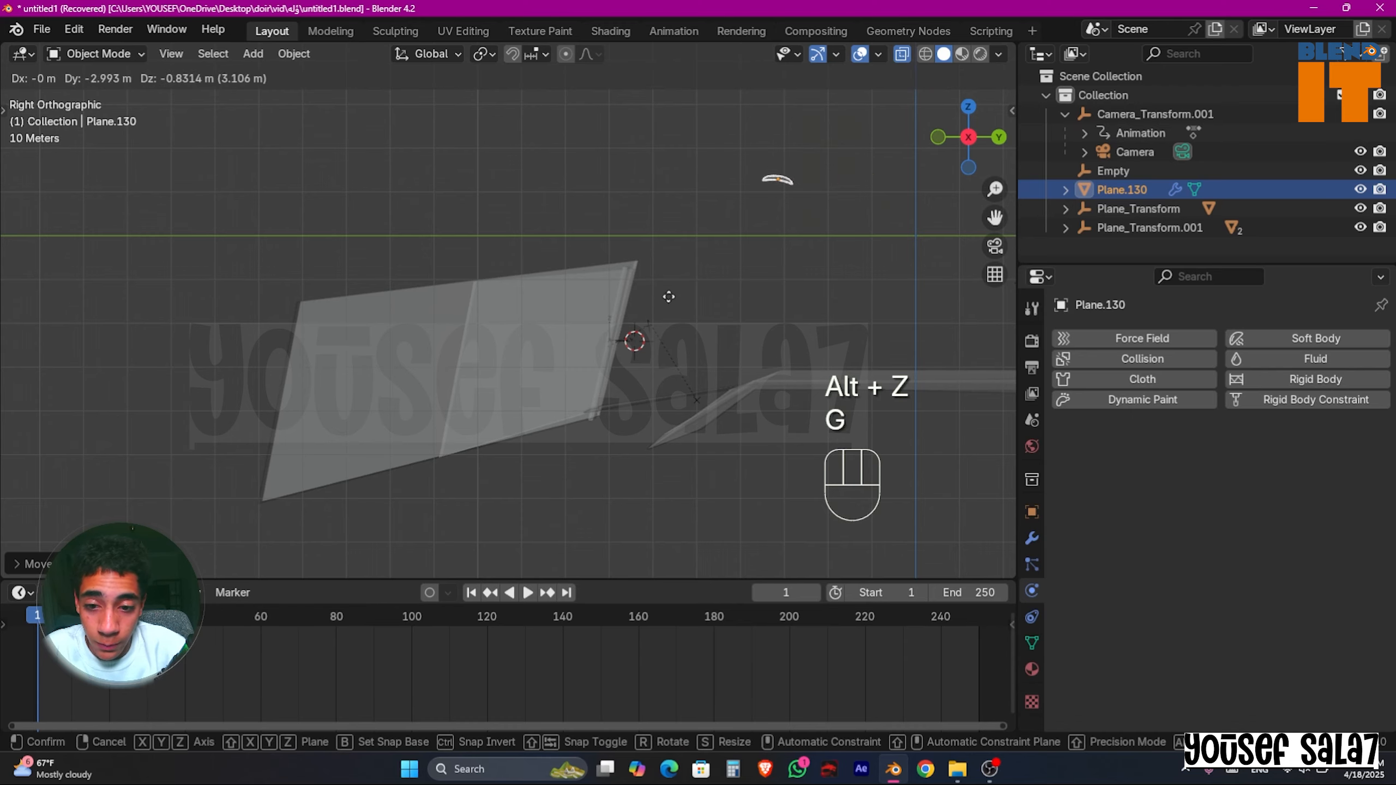
click(511, 425)
scroll(550, 422, up, 4)
shift+middle_drag(575, 418, 571, 291)
scroll(528, 344, up, 4)
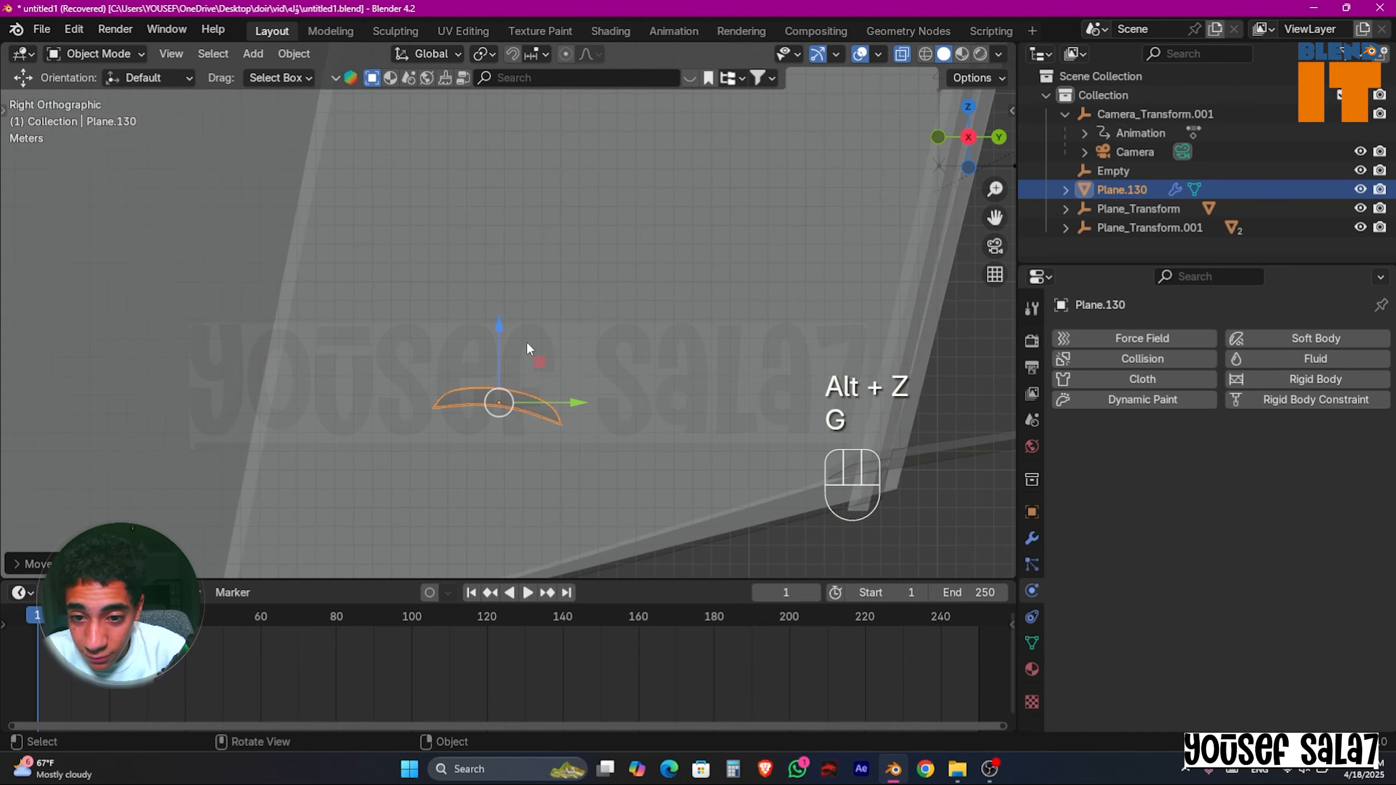
shift+middle_drag(530, 345, 585, 224)
key(g)
click(602, 396)
Step: Rotate the curved plane to tilt it in the side view and move it along the X axis toward the corridor
key(r)
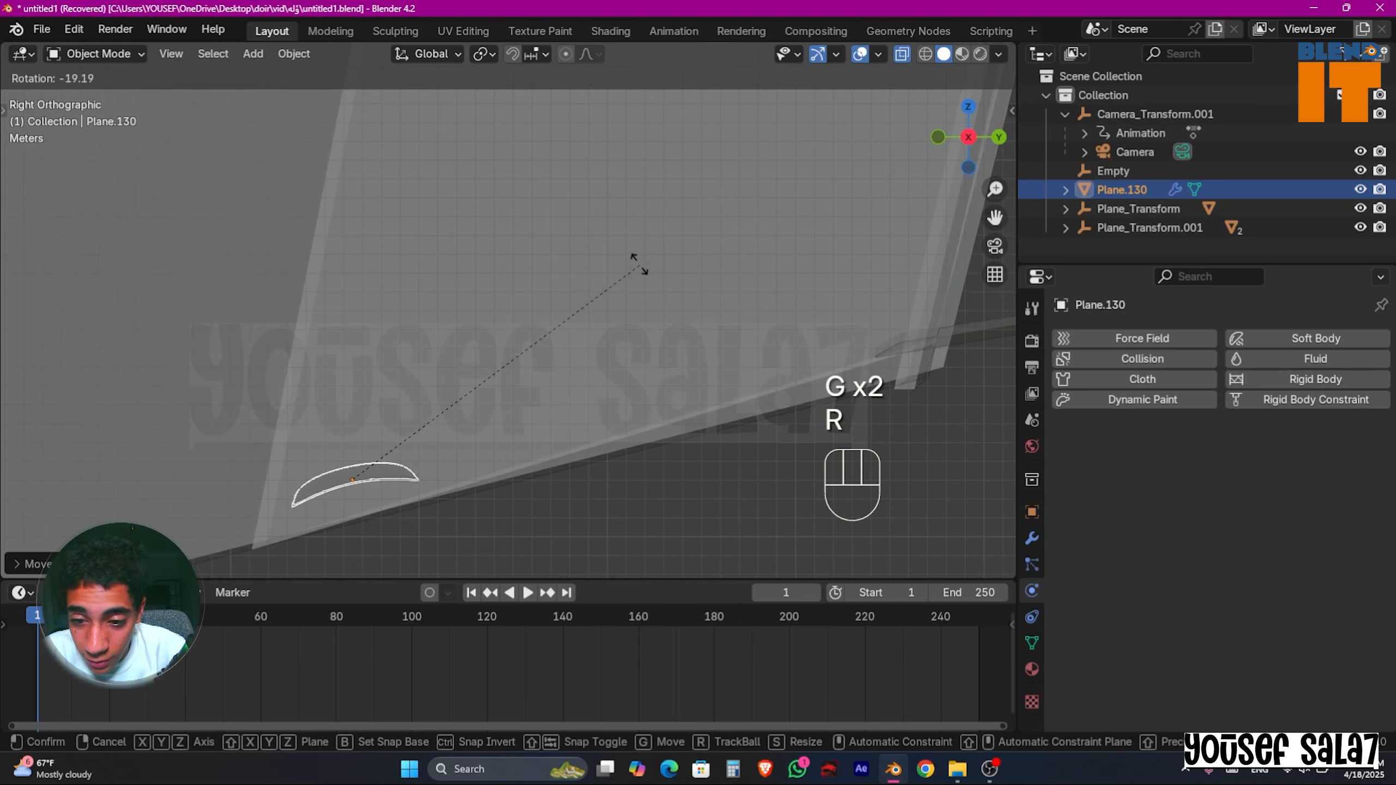
click(585, 168)
middle_drag(585, 168, 349, 337)
key(g)
key(y)
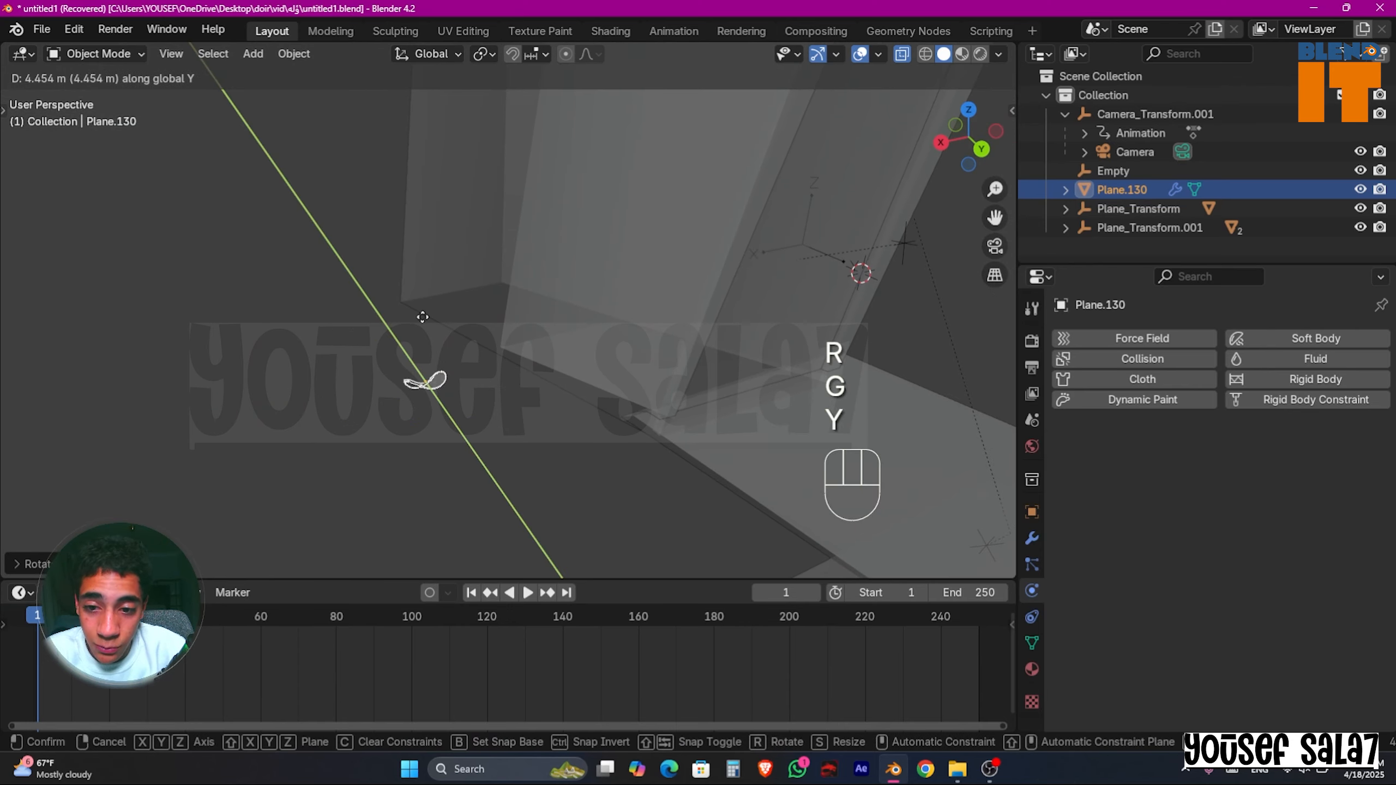
key(x)
click(489, 296)
middle_drag(489, 297, 574, 291)
scroll(442, 388, up, 2)
key(grave)
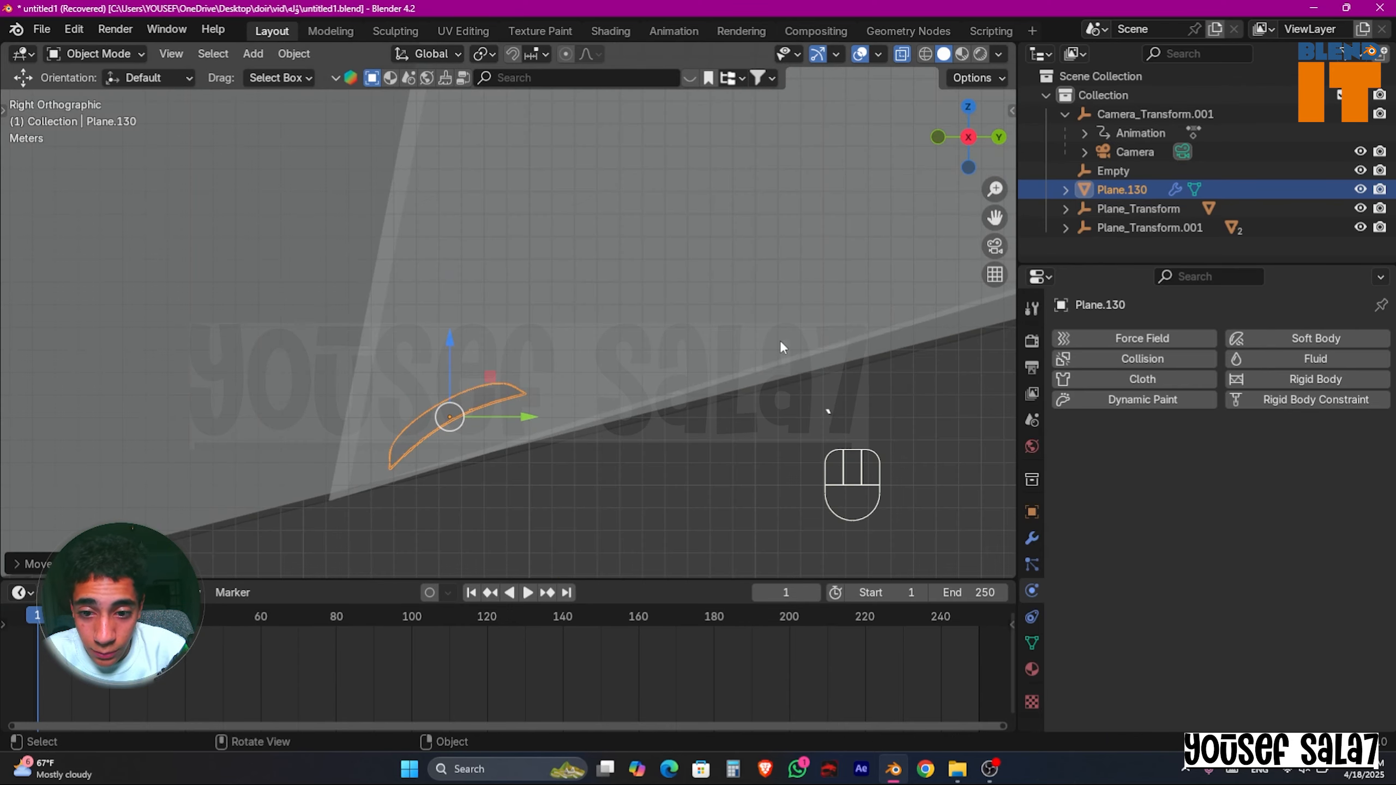
scroll(659, 263, down, 5)
shift+middle_drag(758, 329, 710, 365)
Step: Widen the properties editor and add an Array modifier to the curved plane
click(1032, 538)
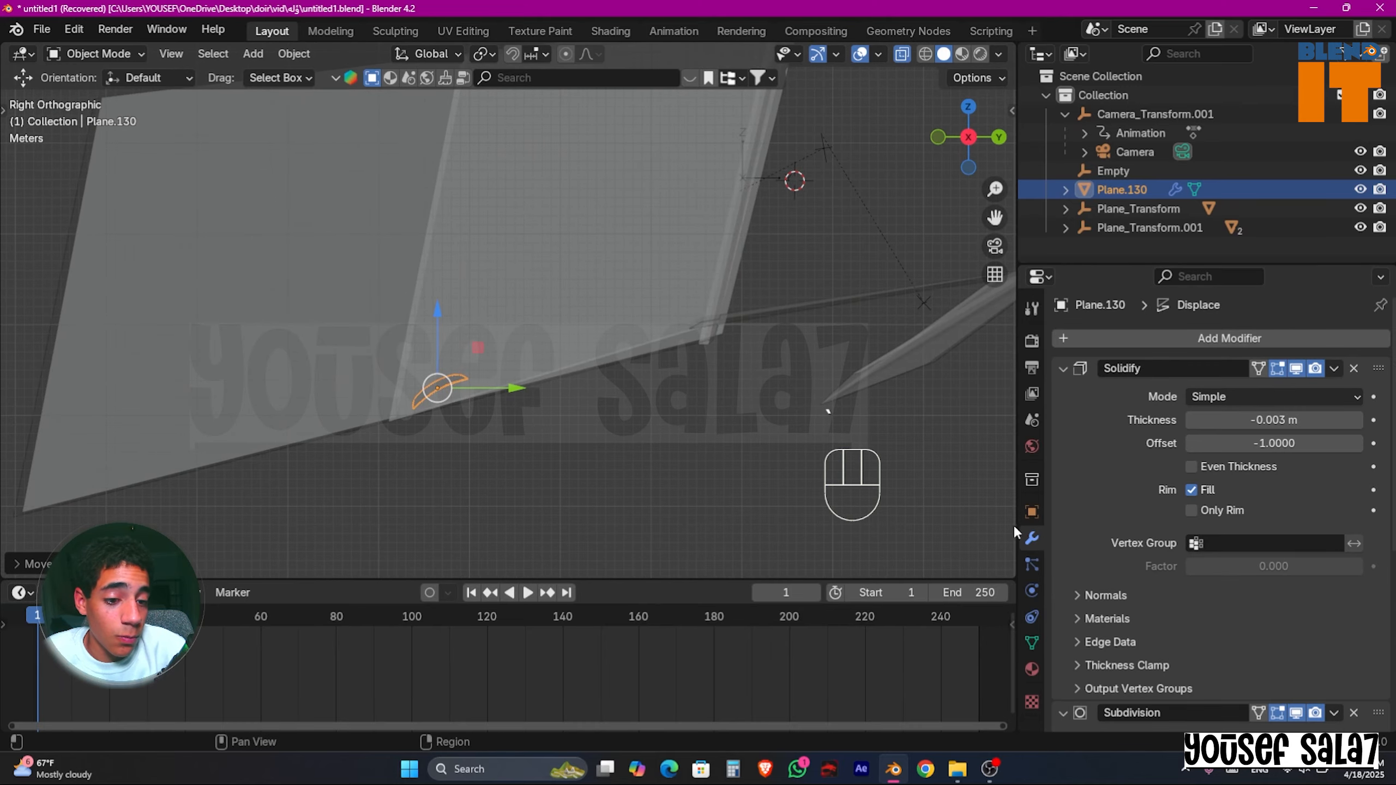
drag(1015, 522, 784, 514)
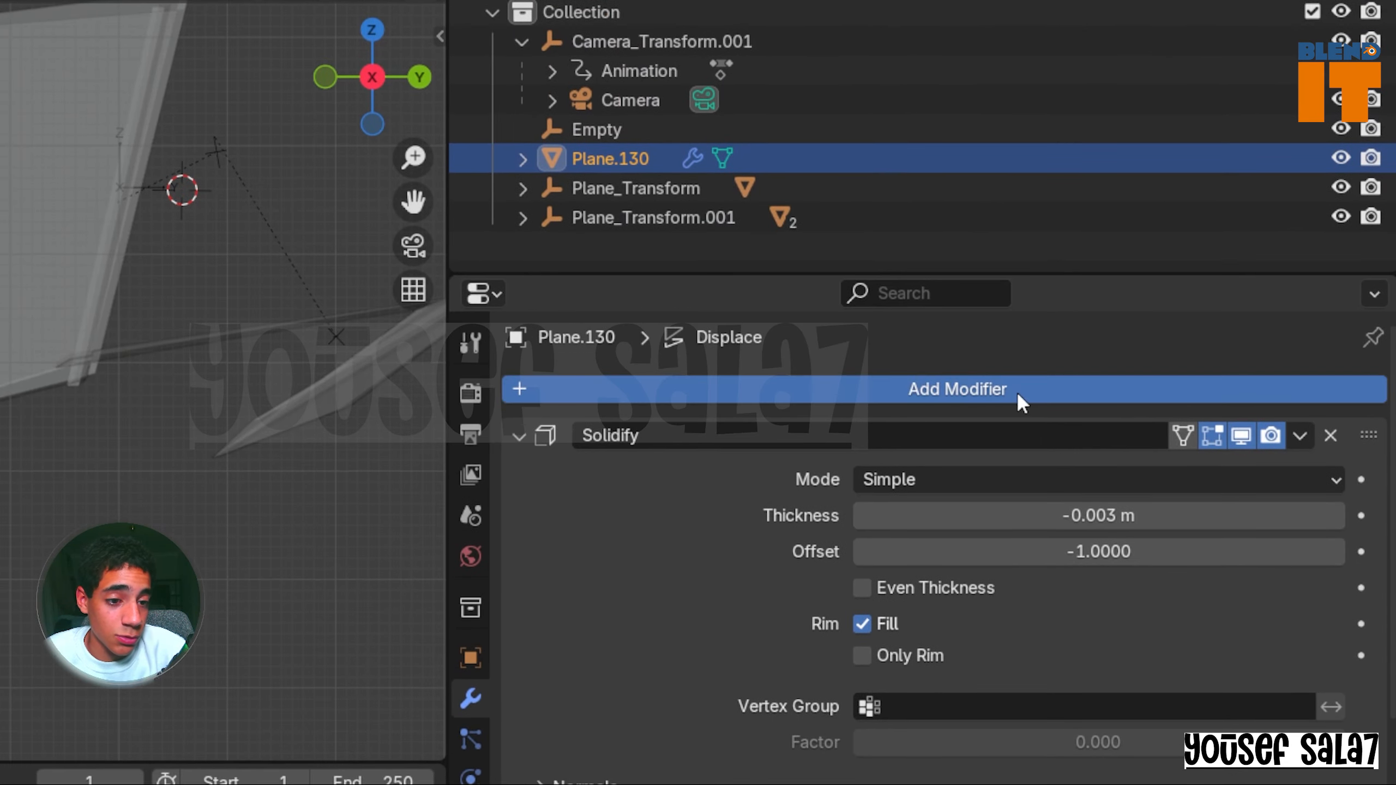
click(1126, 338)
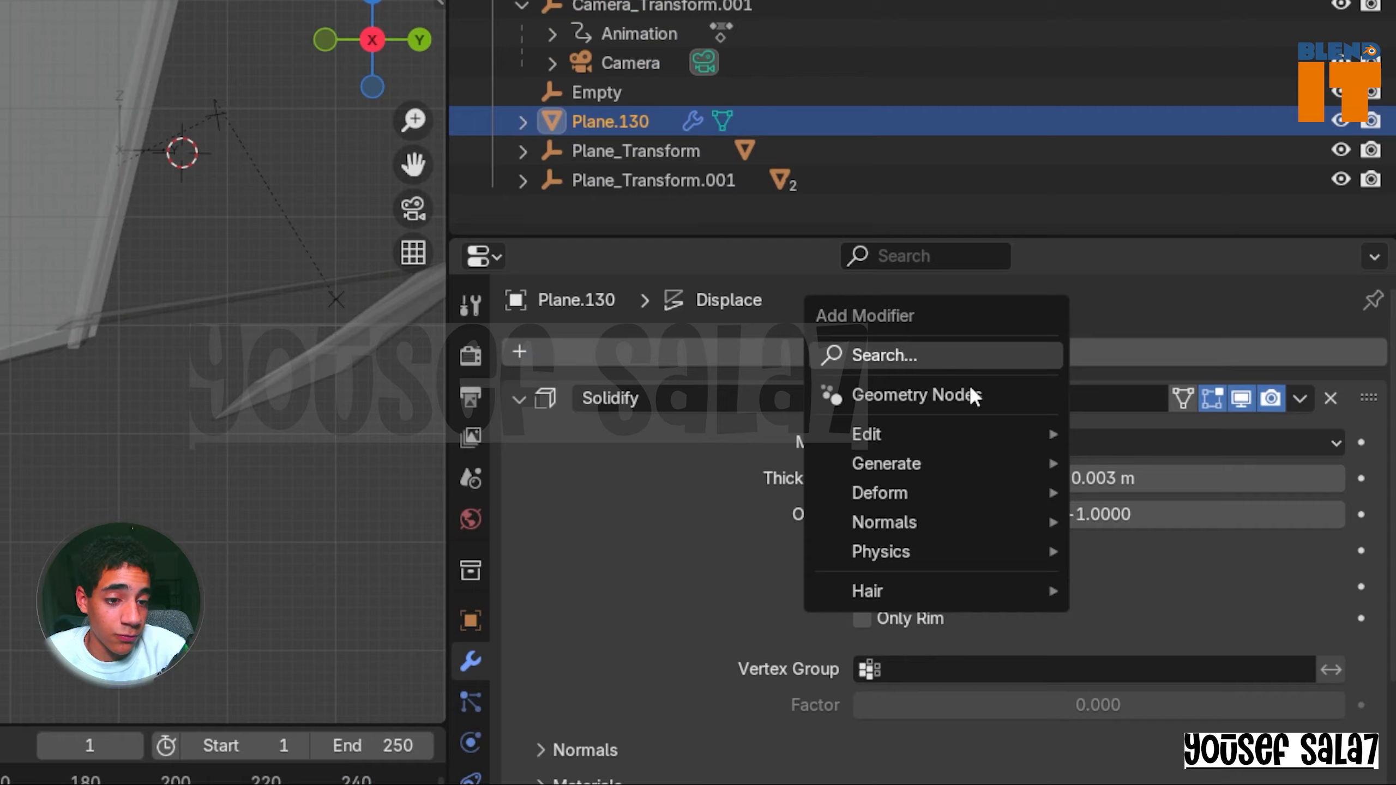
mouse_move(879, 463)
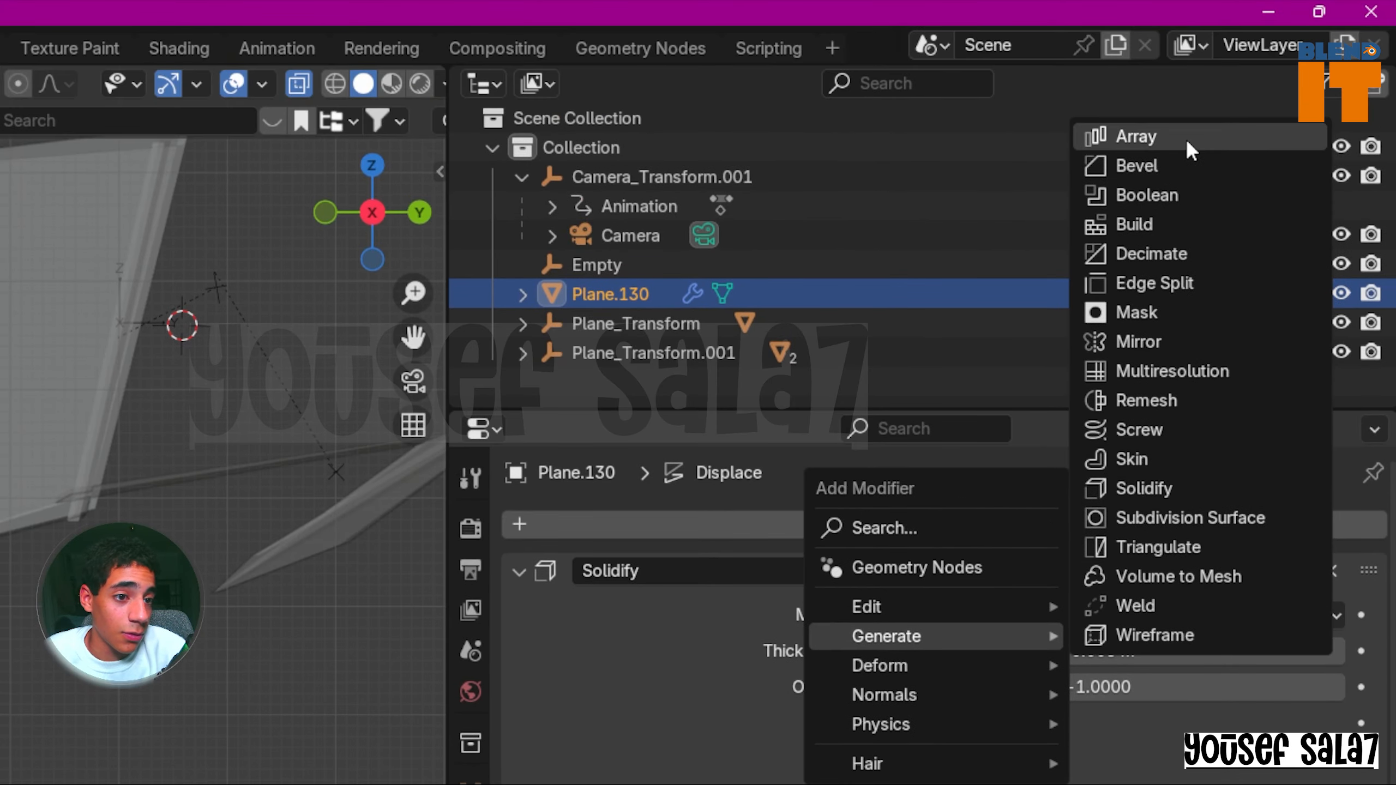
click(1185, 137)
Step: Set the Array modifier's relative offset to 0 on X and 1 on Z
scroll(976, 374, down, 8)
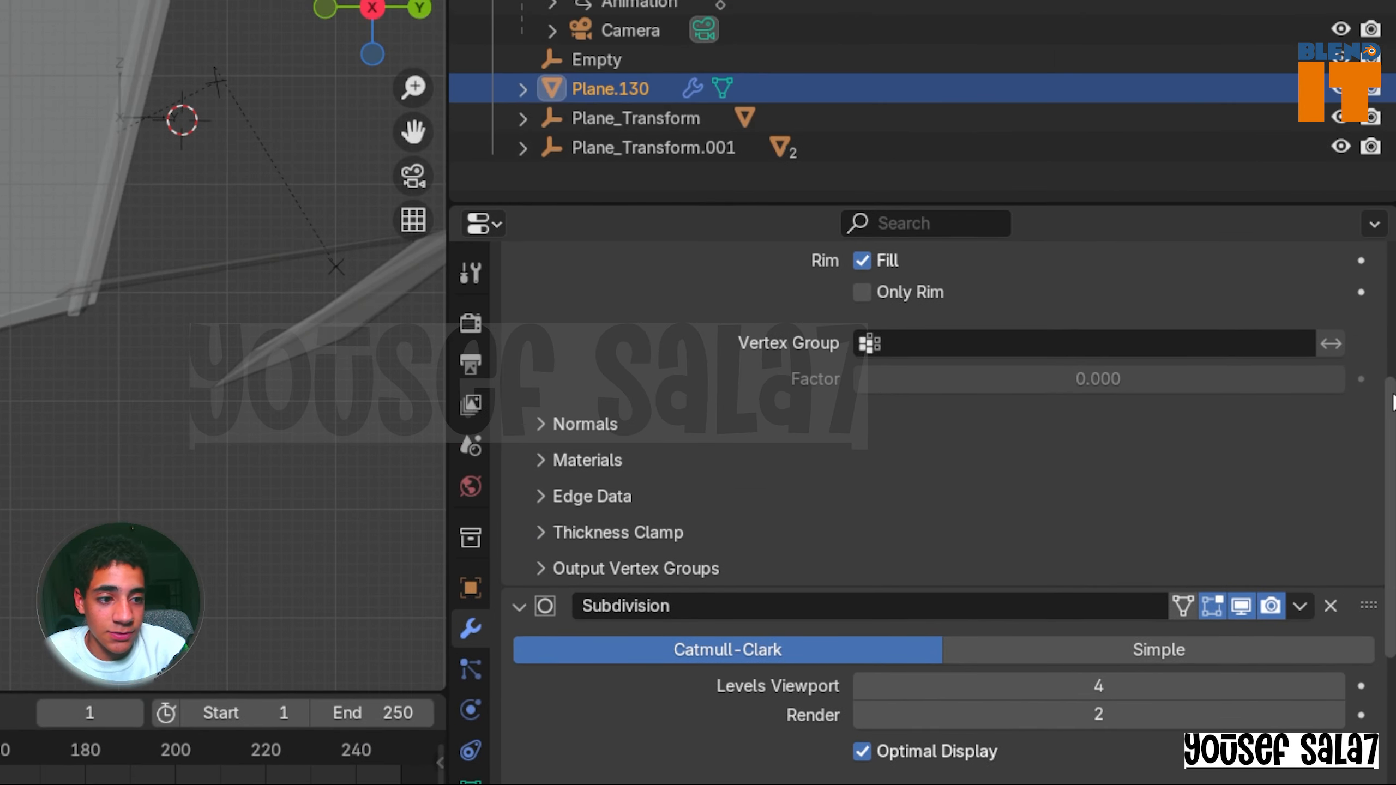
scroll(934, 385, down, 10)
mouse_move(765, 760)
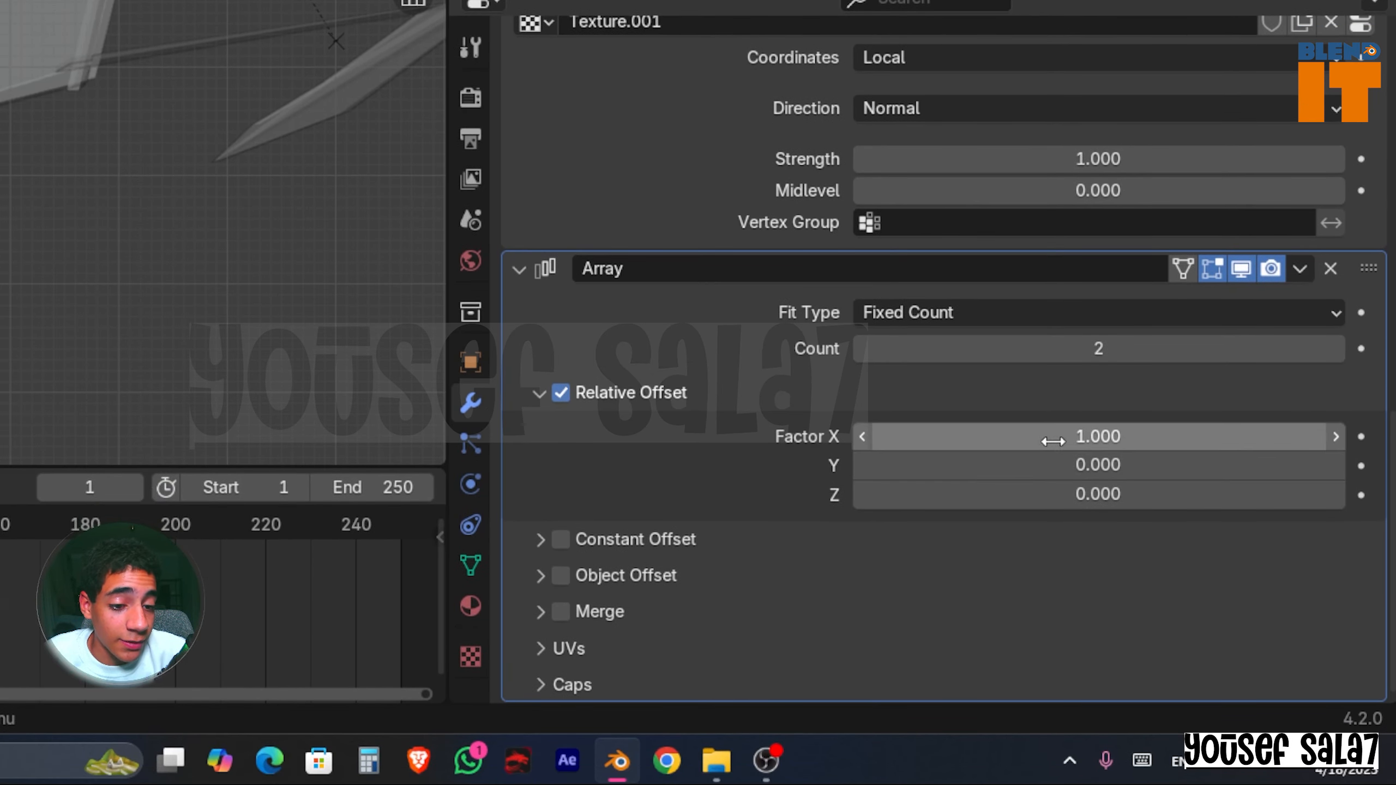
double_click(1043, 457)
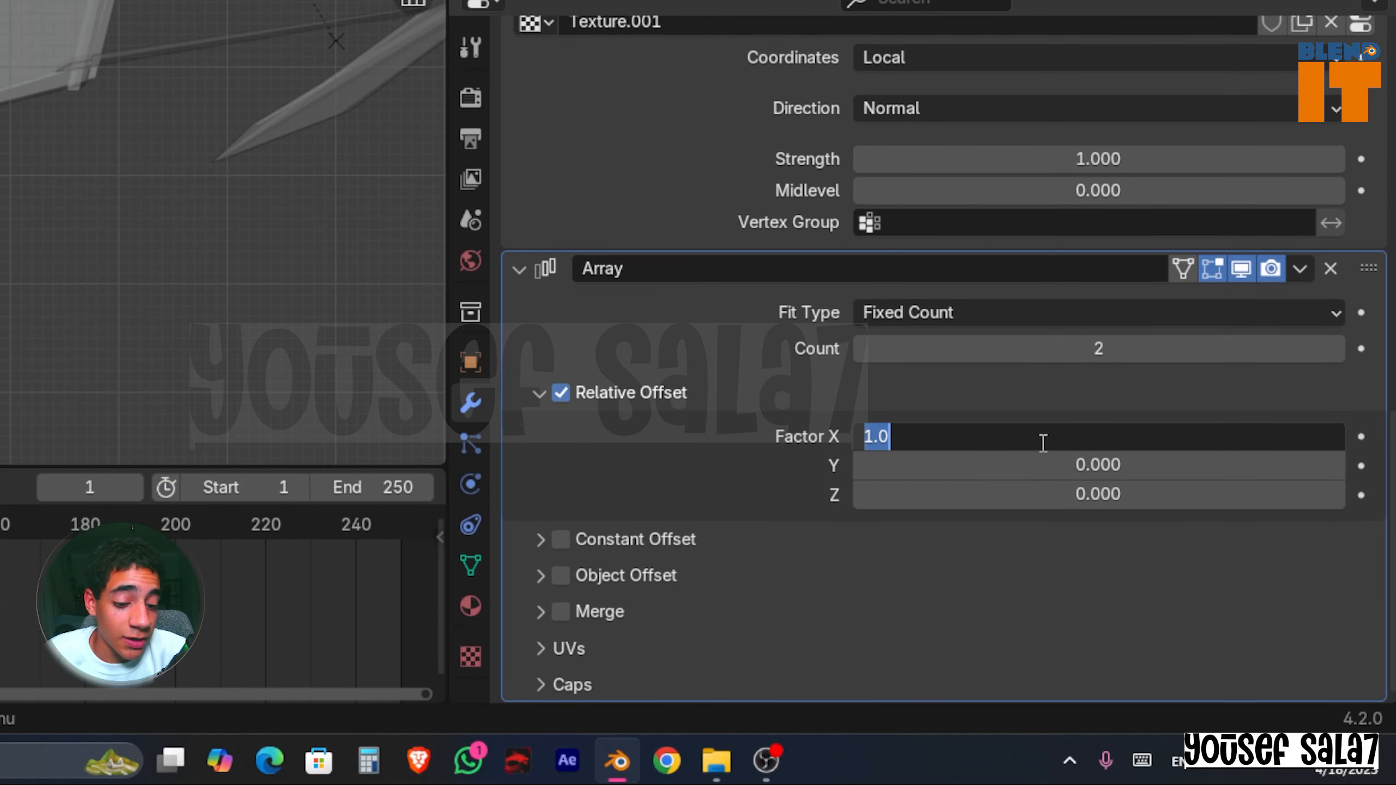
text(0)
key(Return)
double_click(1009, 489)
text(1)
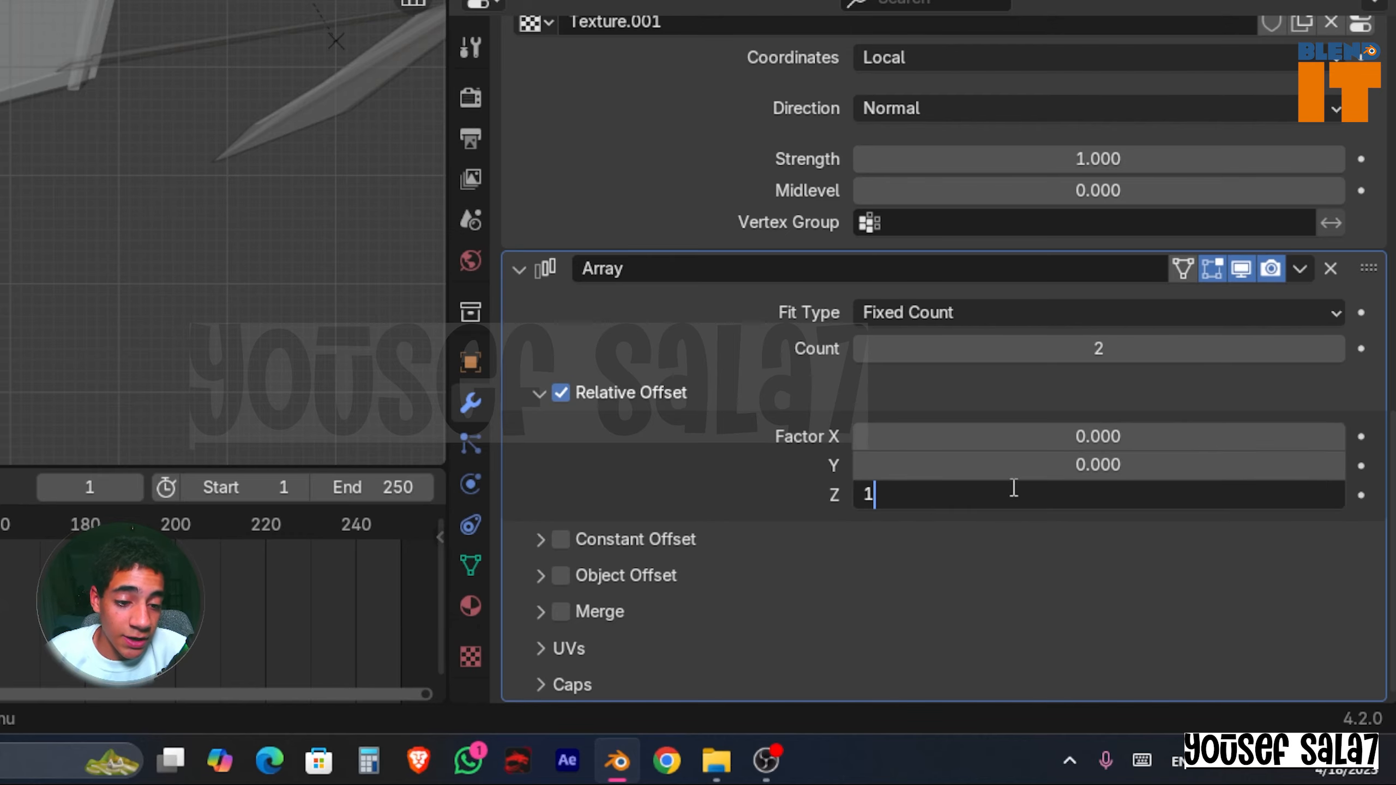
key(Return)
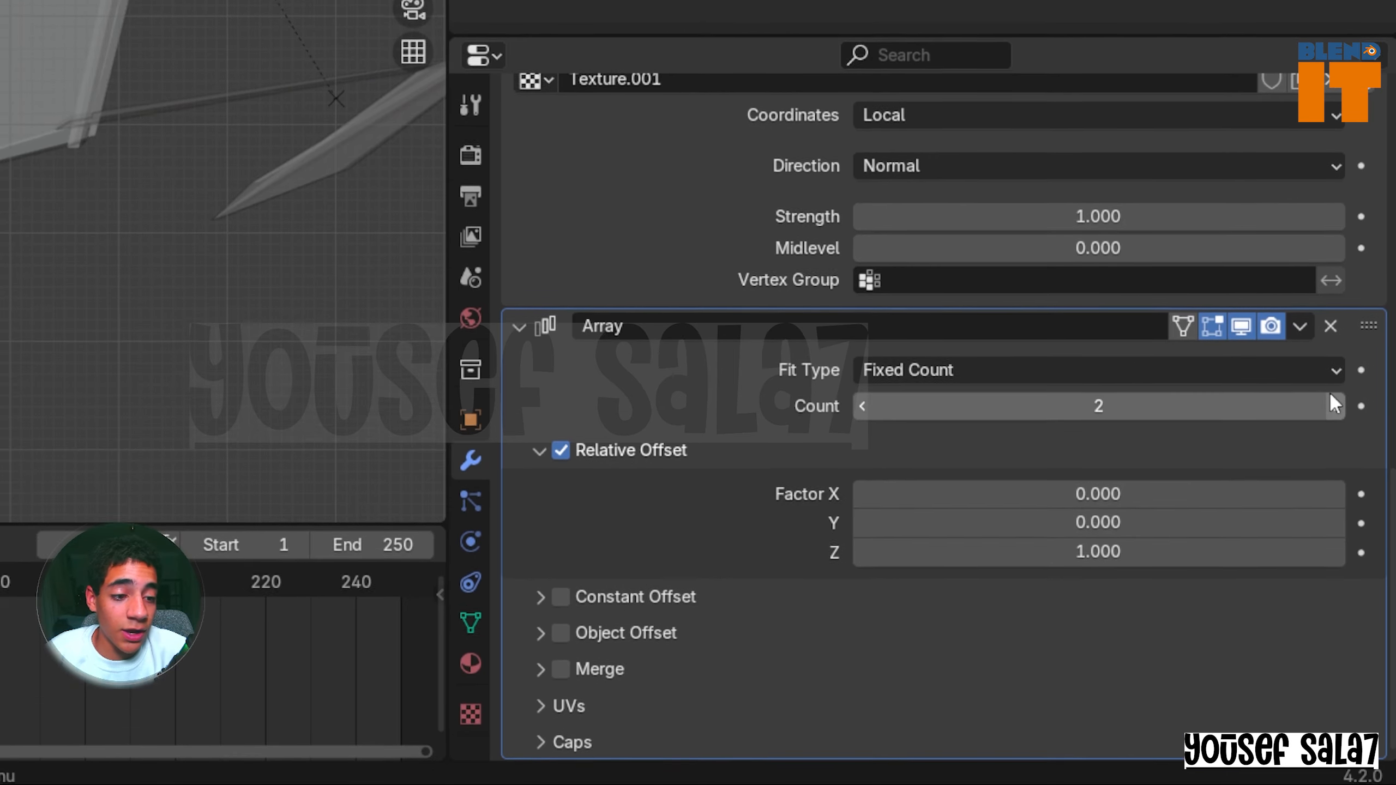
Step: Raise the Array modifier's count to 22 so the curved plane stacks into a tall column
click(1335, 349)
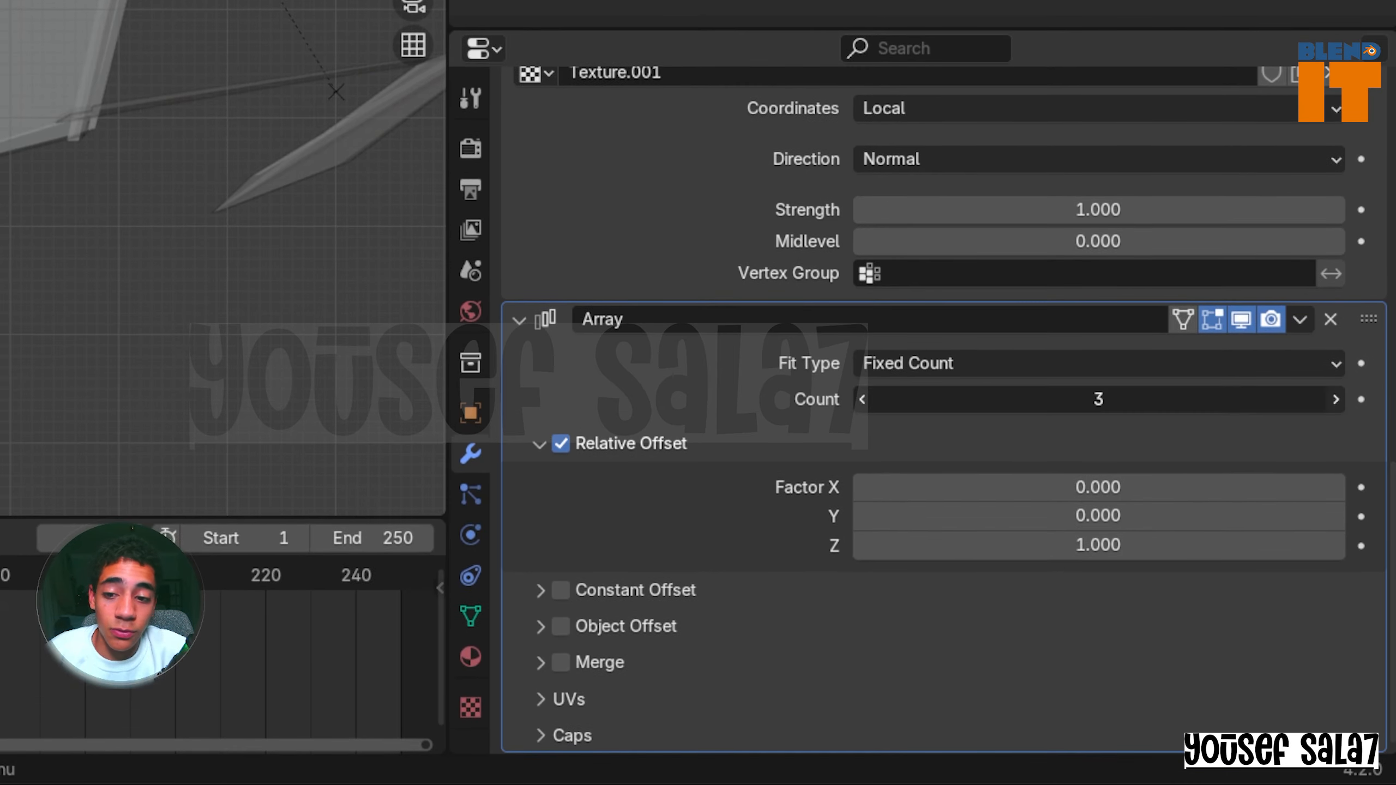
click(1334, 395)
click(1334, 394)
click(1334, 394)
click(1334, 395)
click(1334, 395)
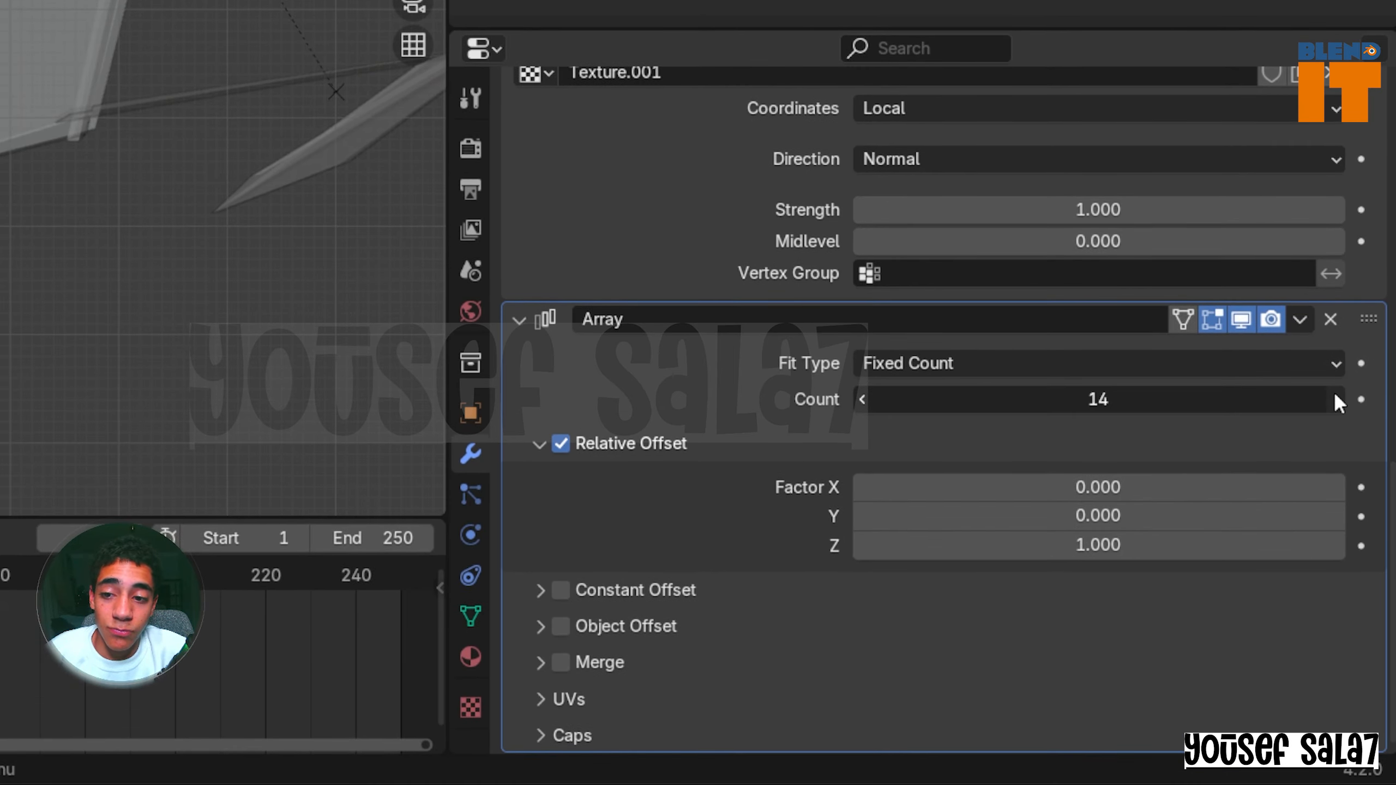
click(1335, 399)
click(1336, 399)
click(1335, 399)
click(1336, 400)
click(1336, 399)
click(1335, 399)
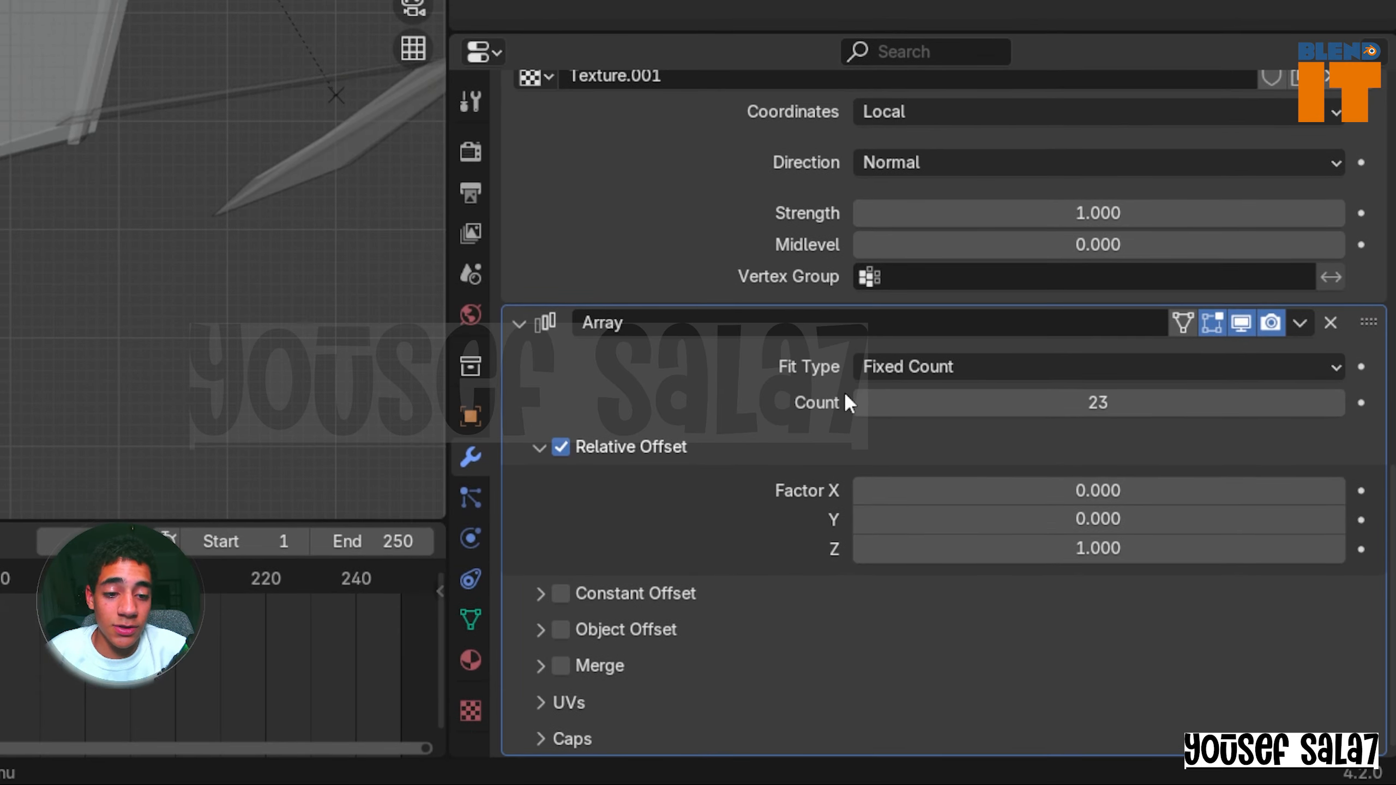
click(865, 392)
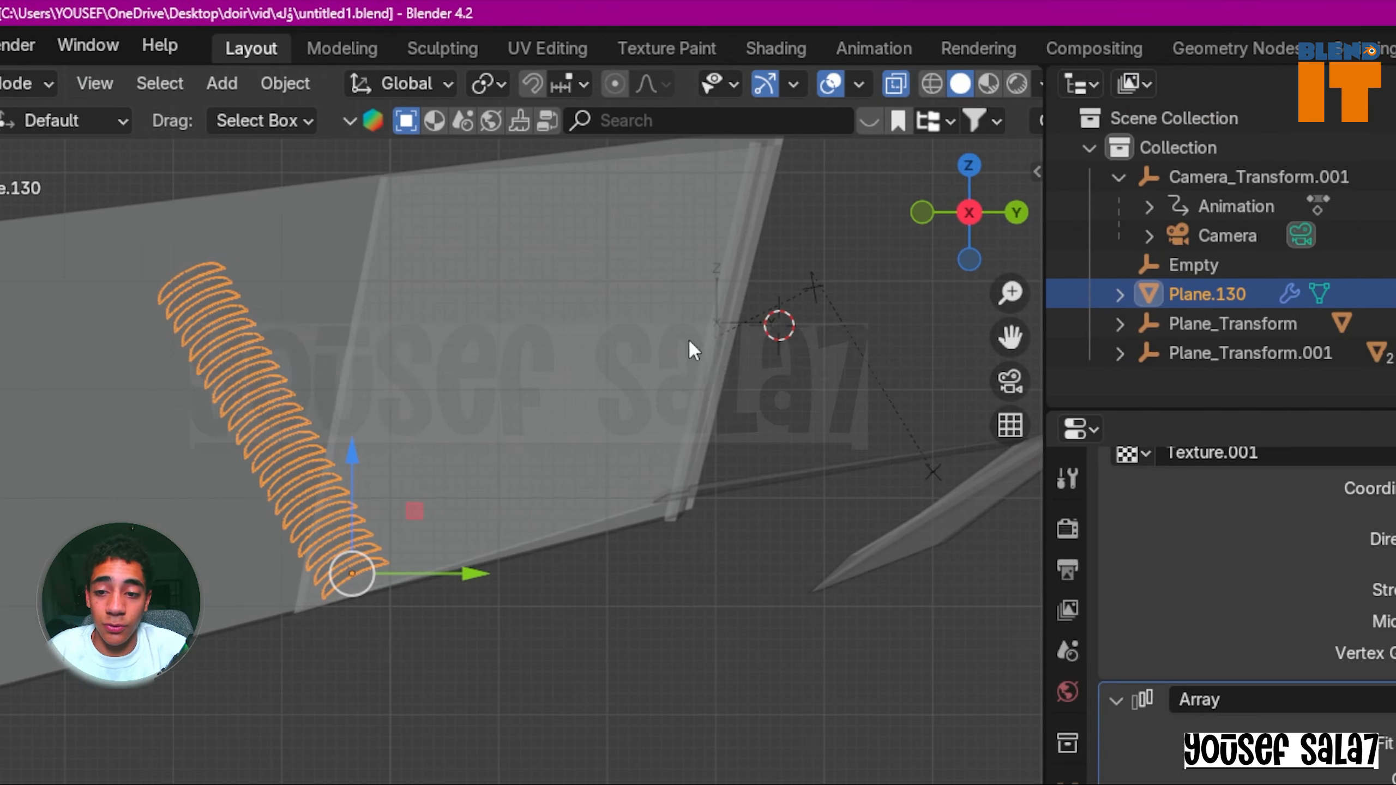
Step: Rotate the arrayed column to follow the tilt of the corridor's end wall and set its array count to 23
key(r)
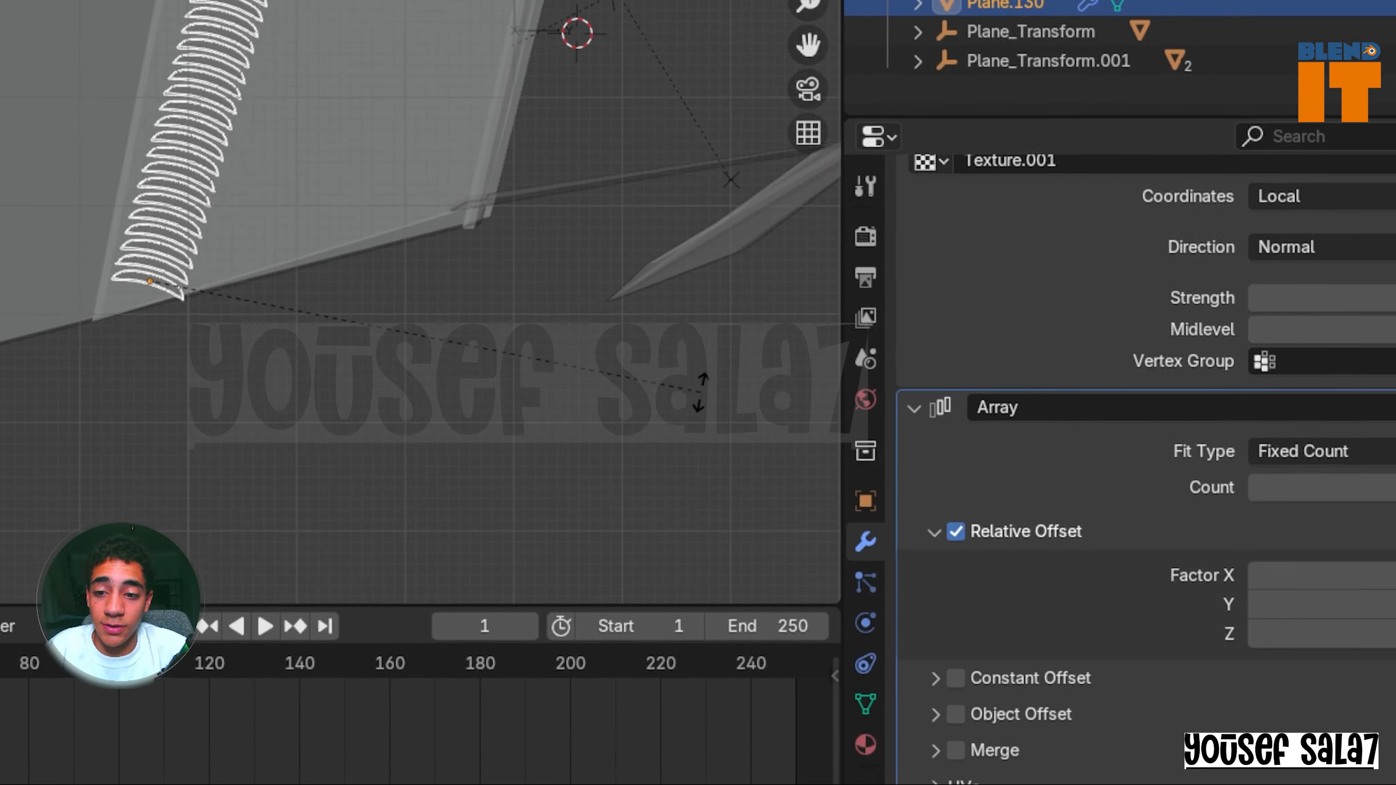
click(699, 392)
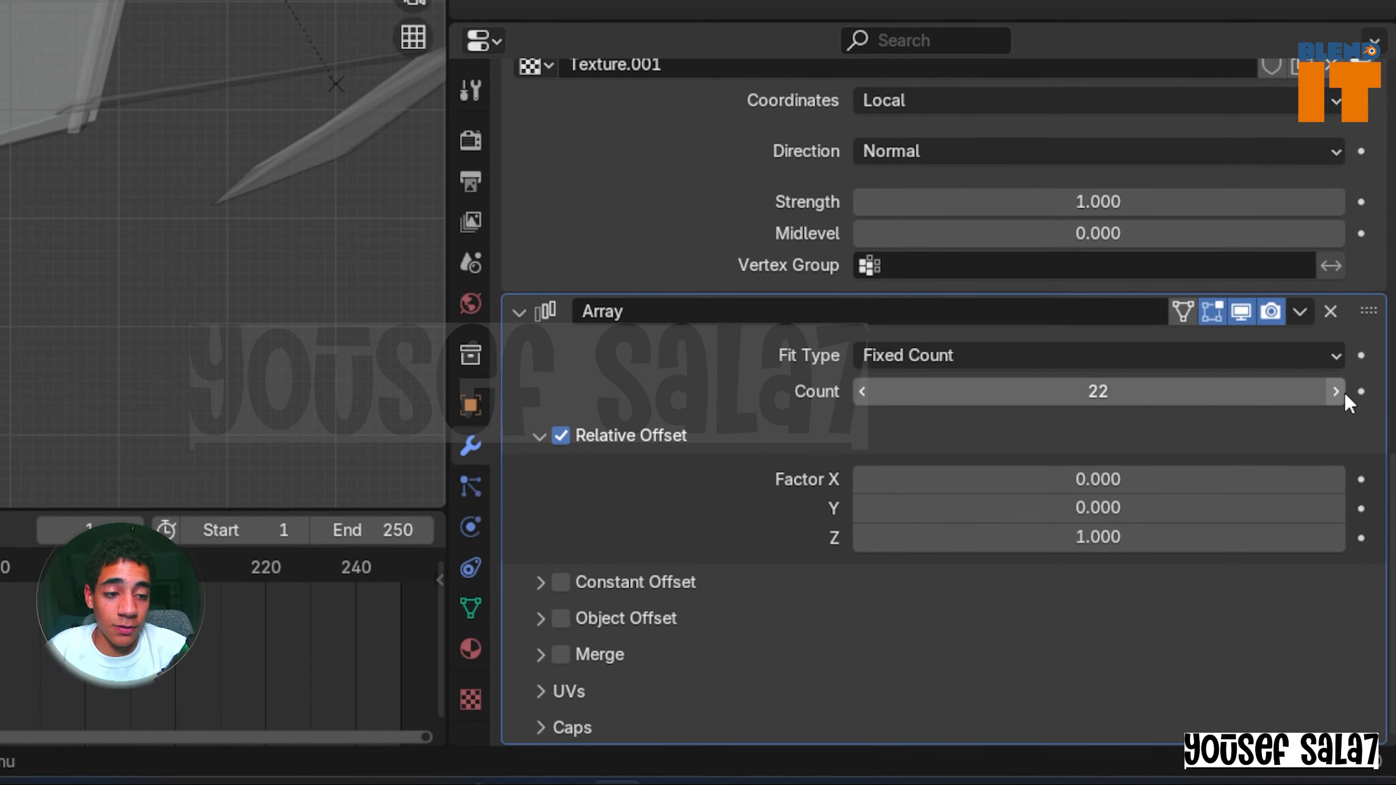
click(1337, 485)
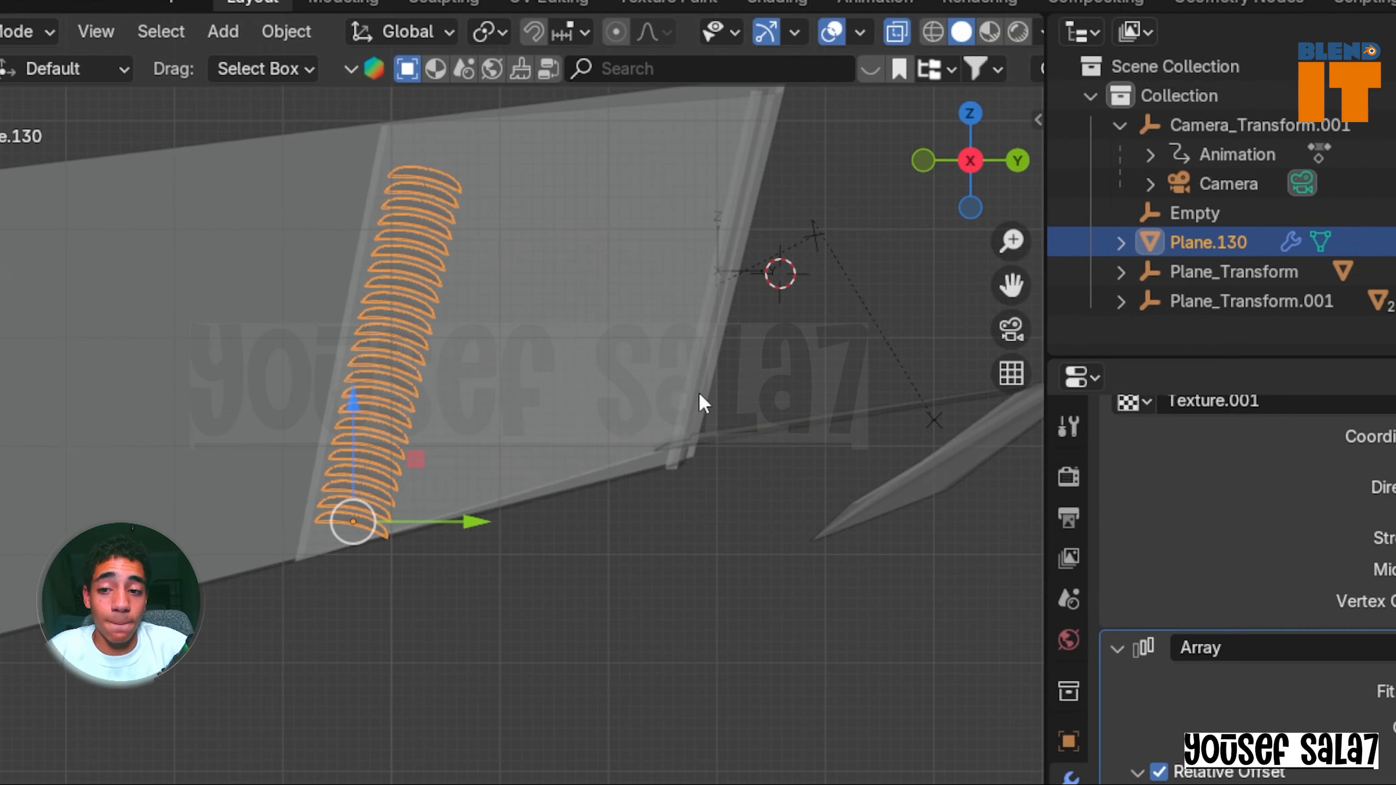
Step: Duplicate the arrayed column along the X axis to make a second column across the corridor
middle_drag(698, 393, 557, 395)
key(shift+d)
key(x)
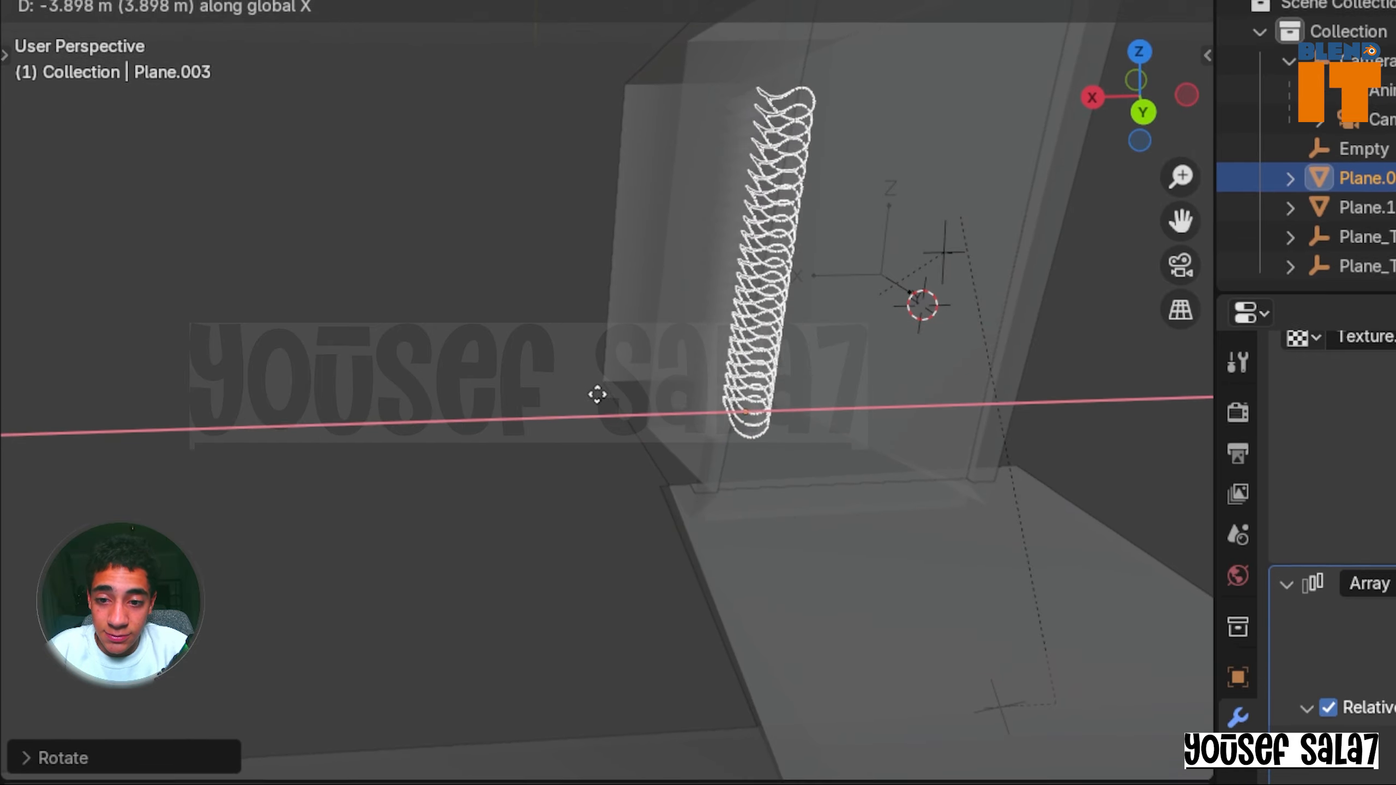
click(584, 393)
middle_drag(583, 394, 772, 388)
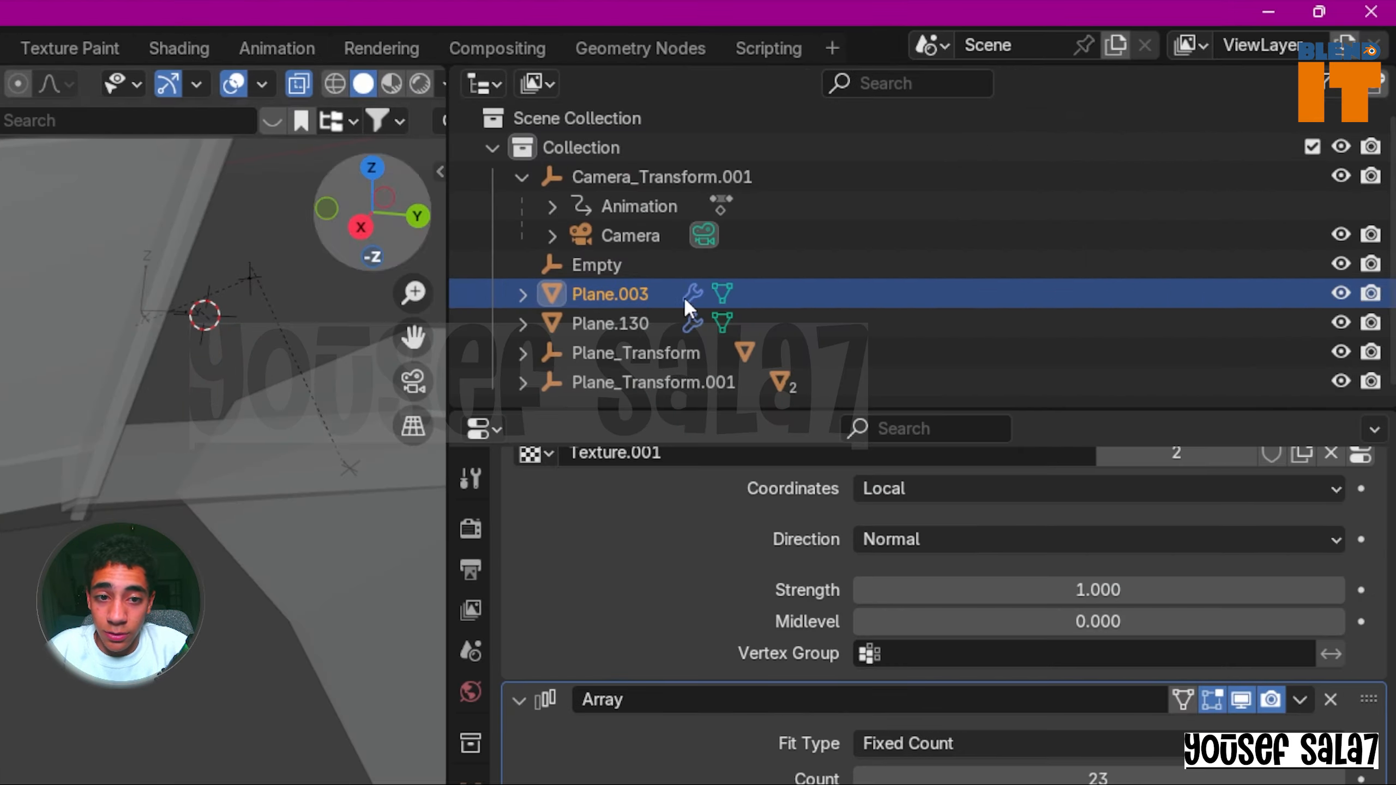
Step: Select both columns, duplicate them along the Y axis toward the door and raise the copies slightly along Z
click(669, 325)
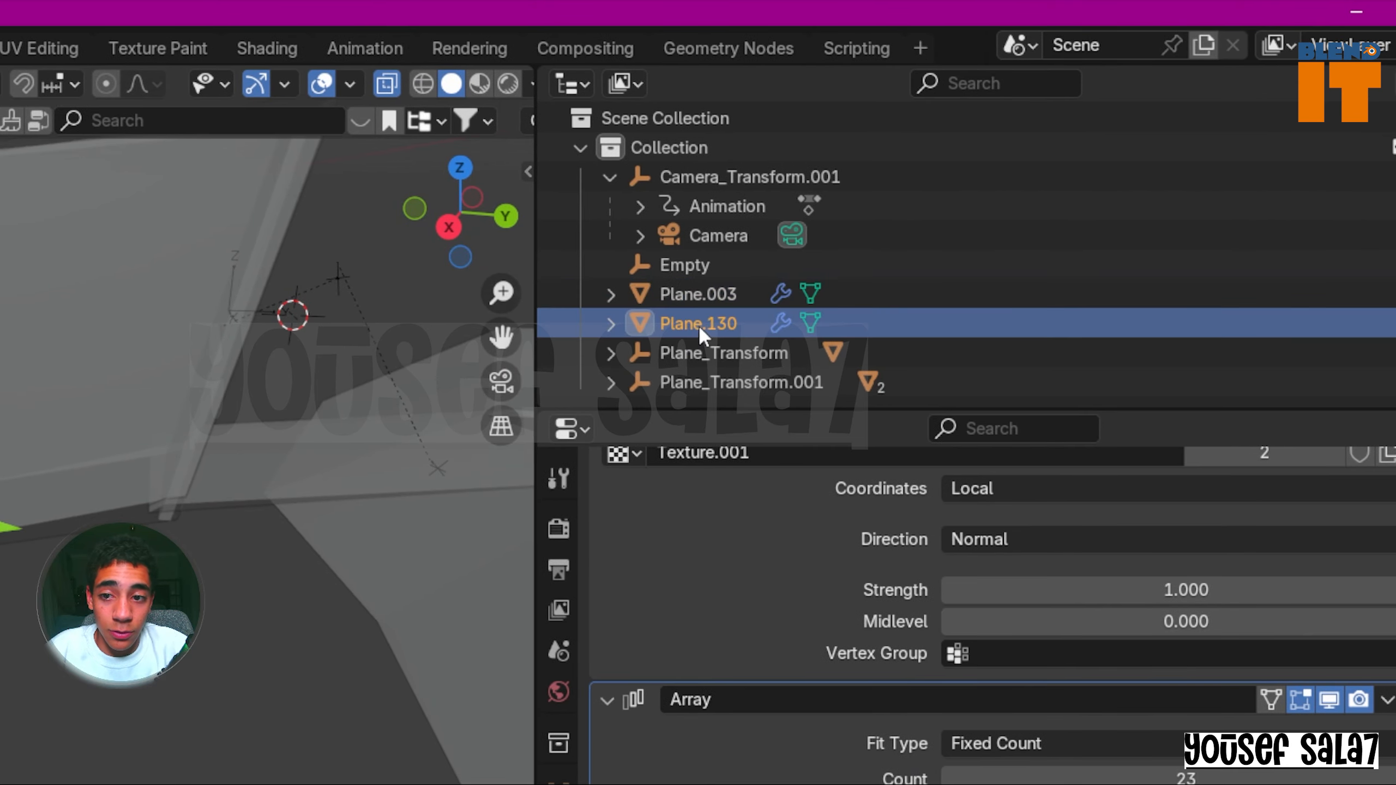
click(669, 296)
click(699, 323)
shift+click(699, 295)
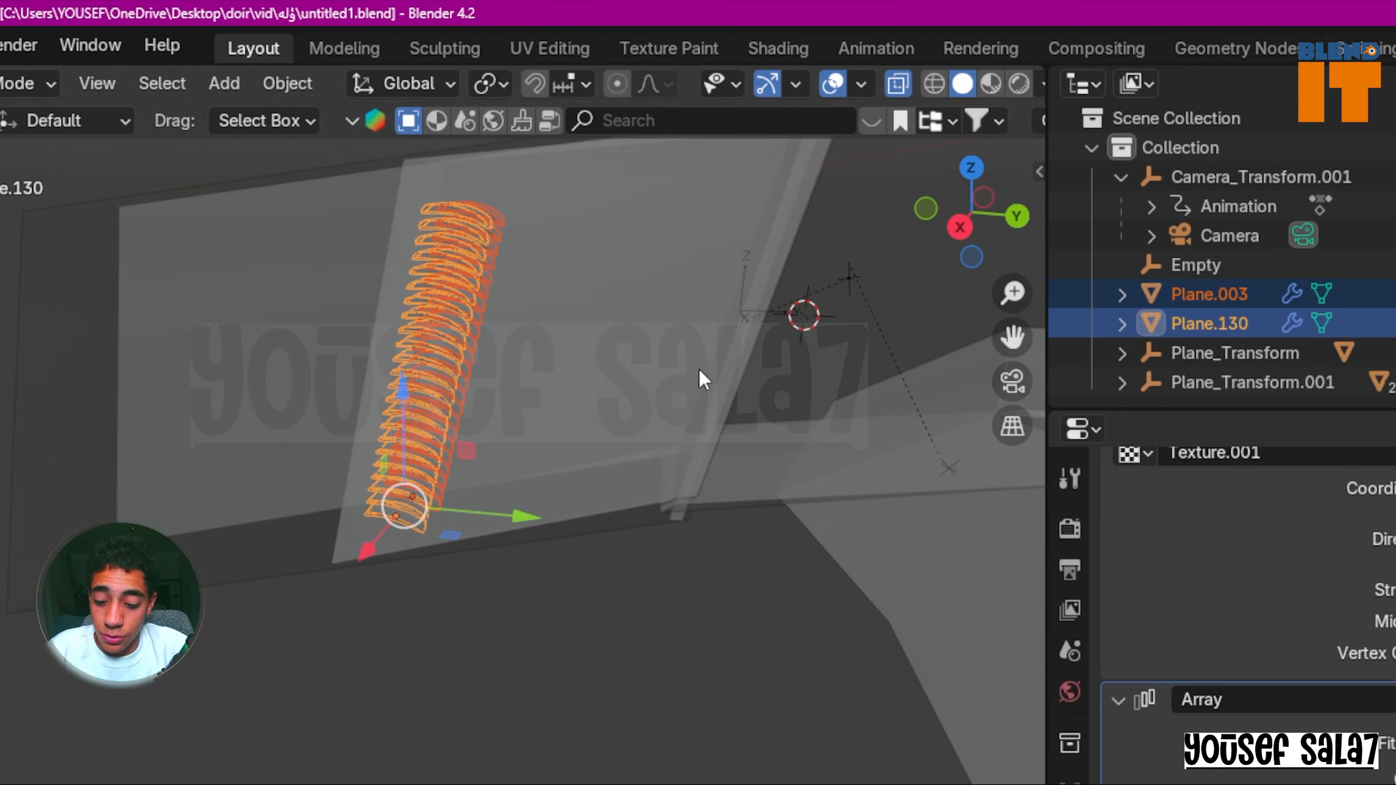
key(shift+d)
key(y)
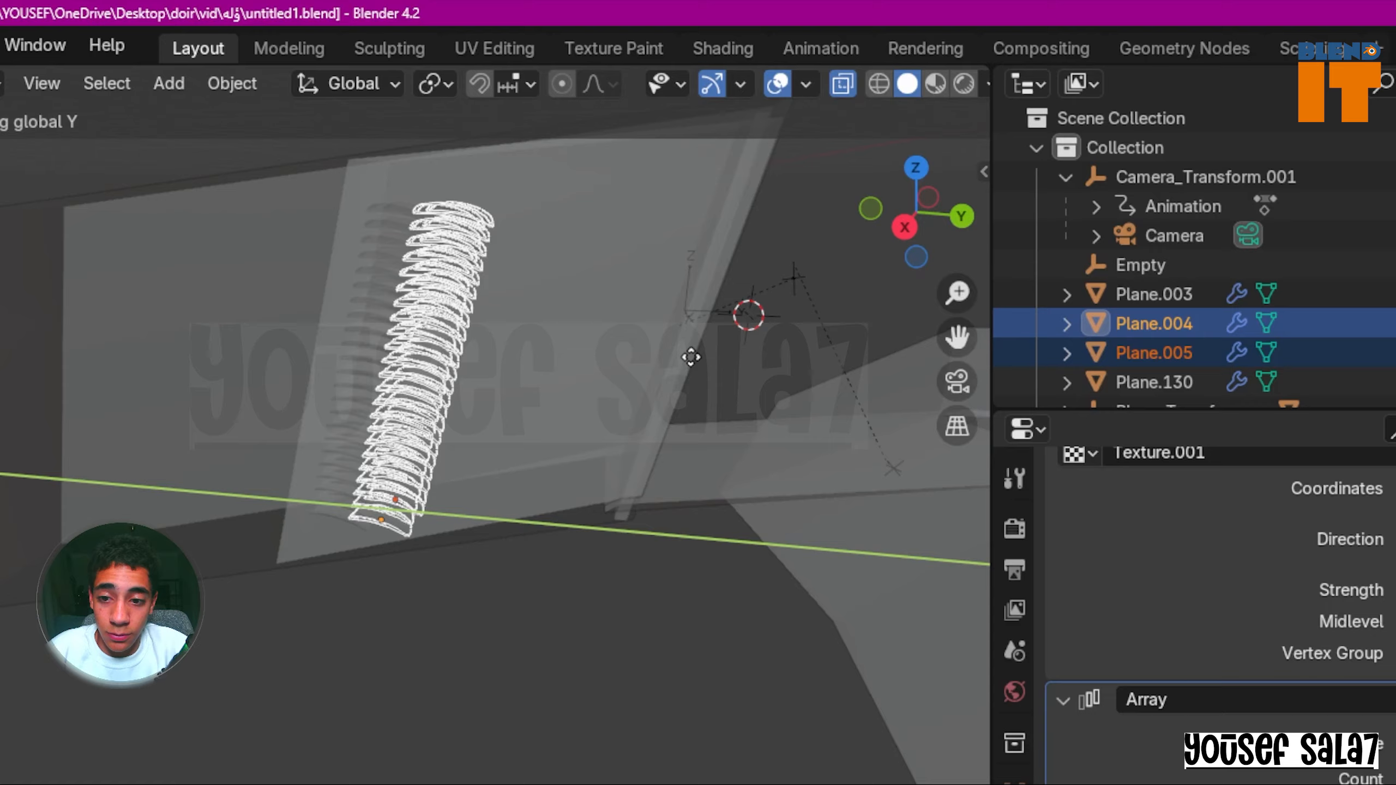
click(698, 351)
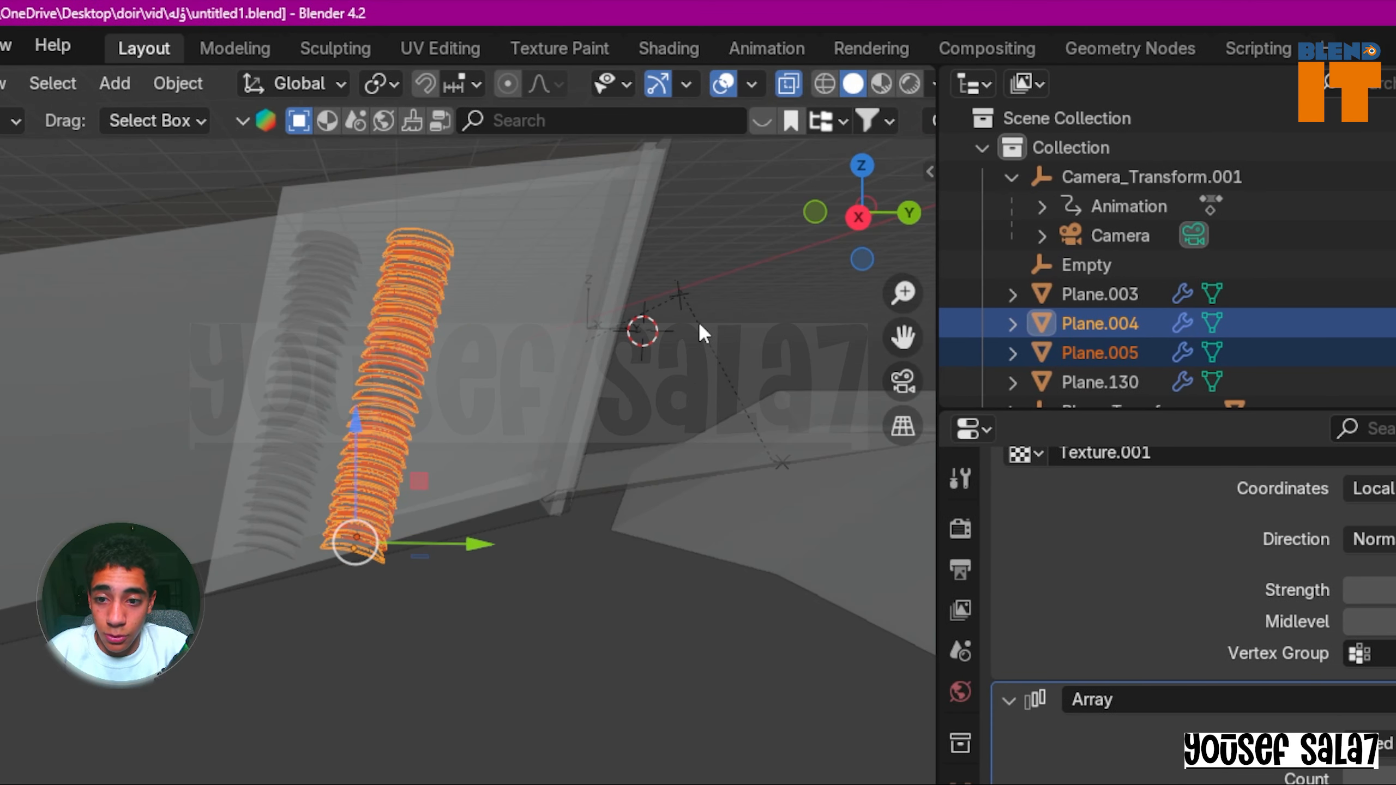
key(g)
key(z)
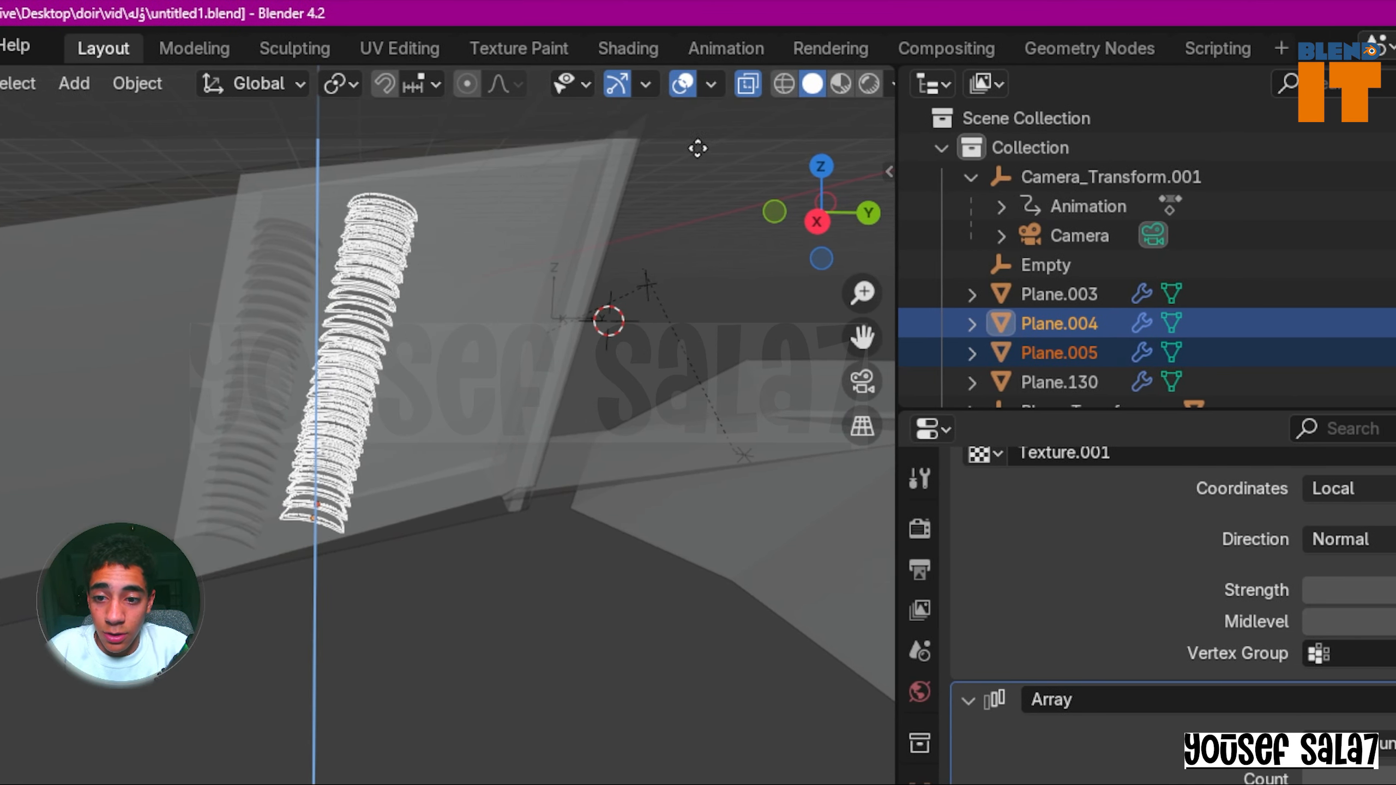
click(620, 304)
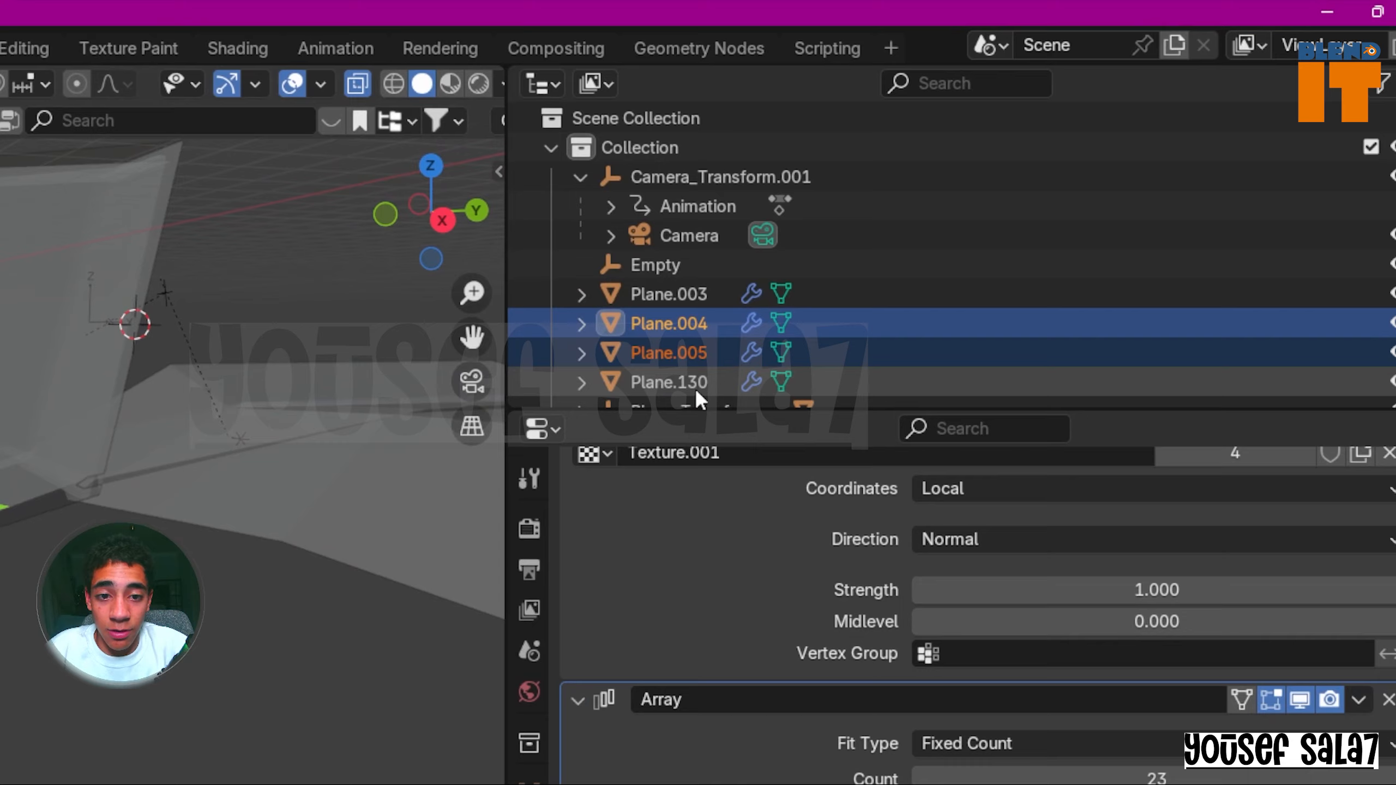
click(1204, 325)
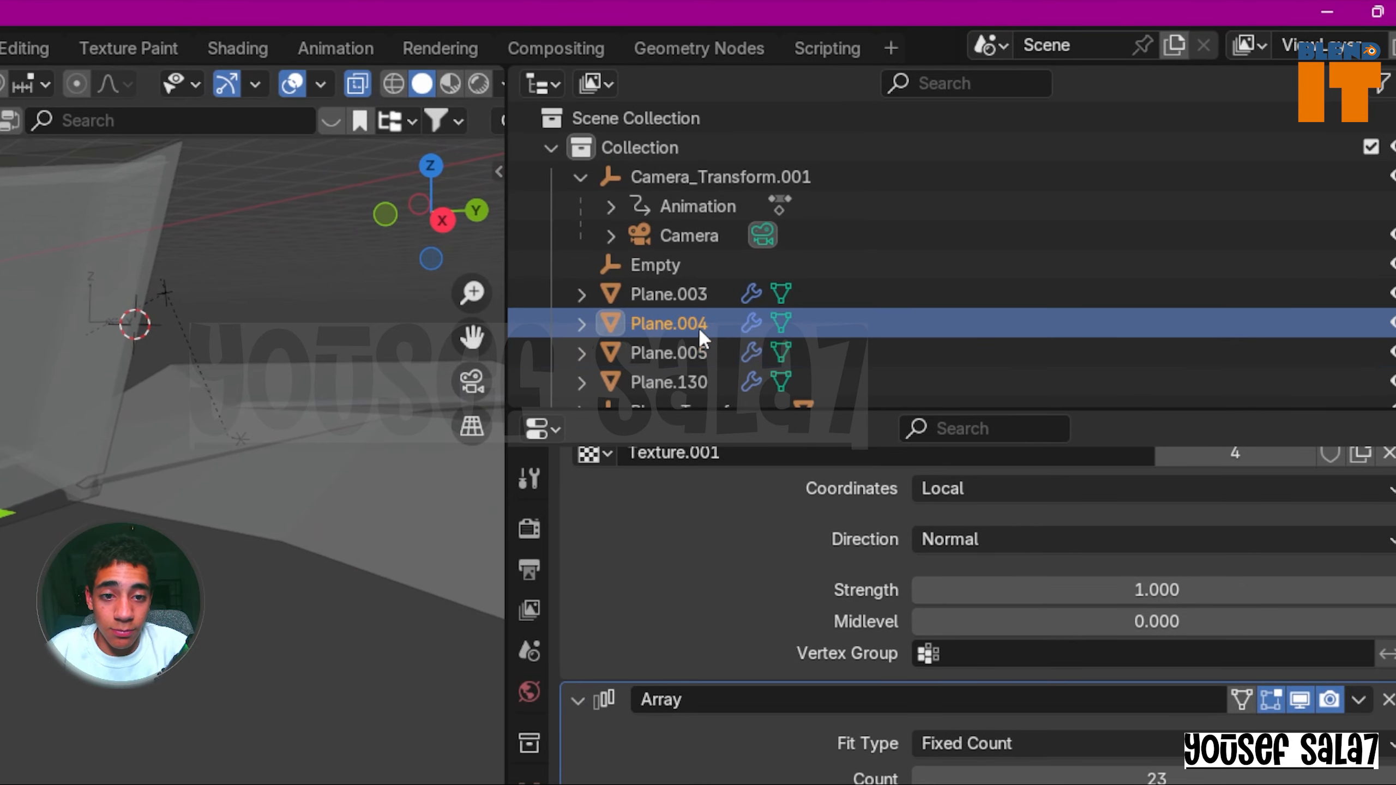
shift+click(698, 353)
shift+click(698, 382)
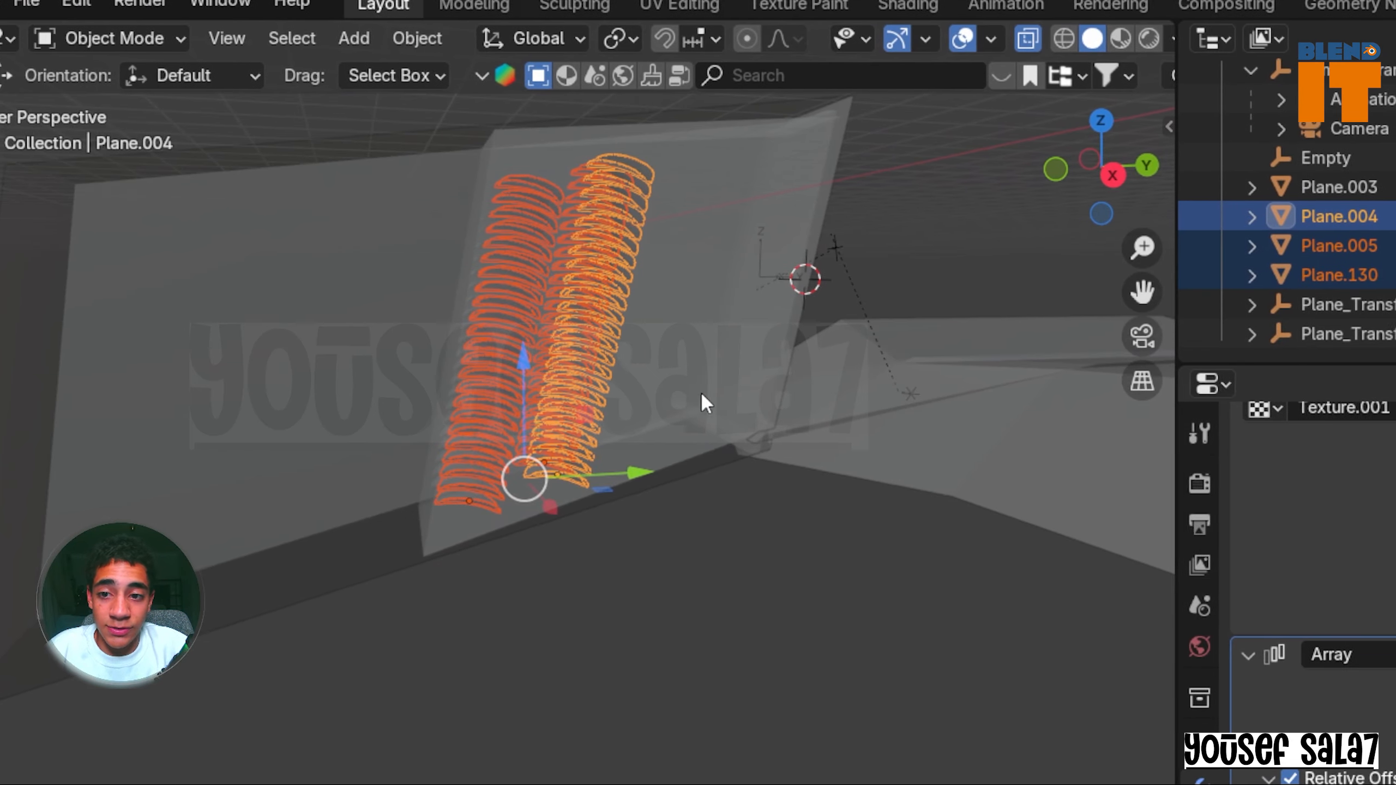
key(g)
key(y)
key(x)
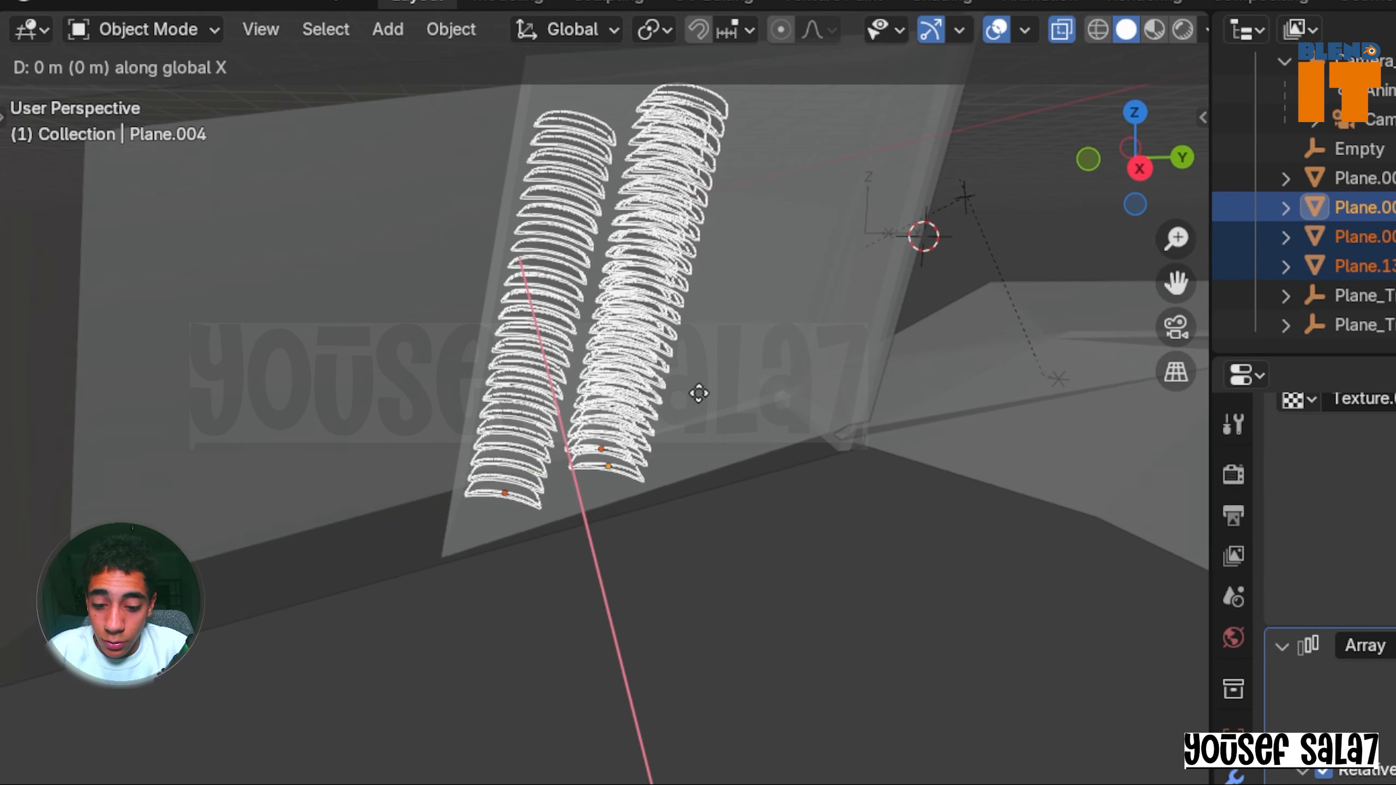
key(y)
key(y)
click(838, 367)
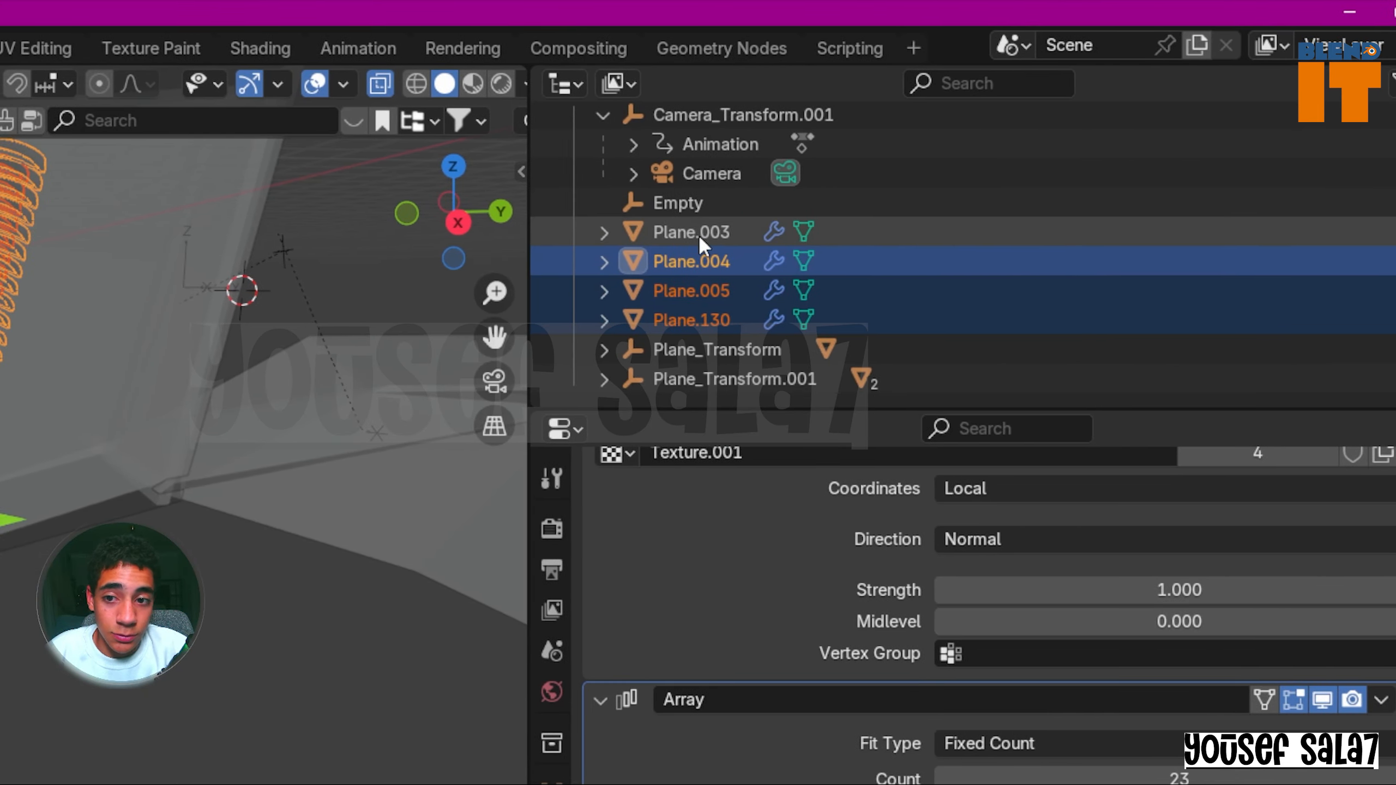
Step: Select all four columns, move them about 7.5 m along the Y axis toward the door and adjust their height along Z
shift+click(1195, 230)
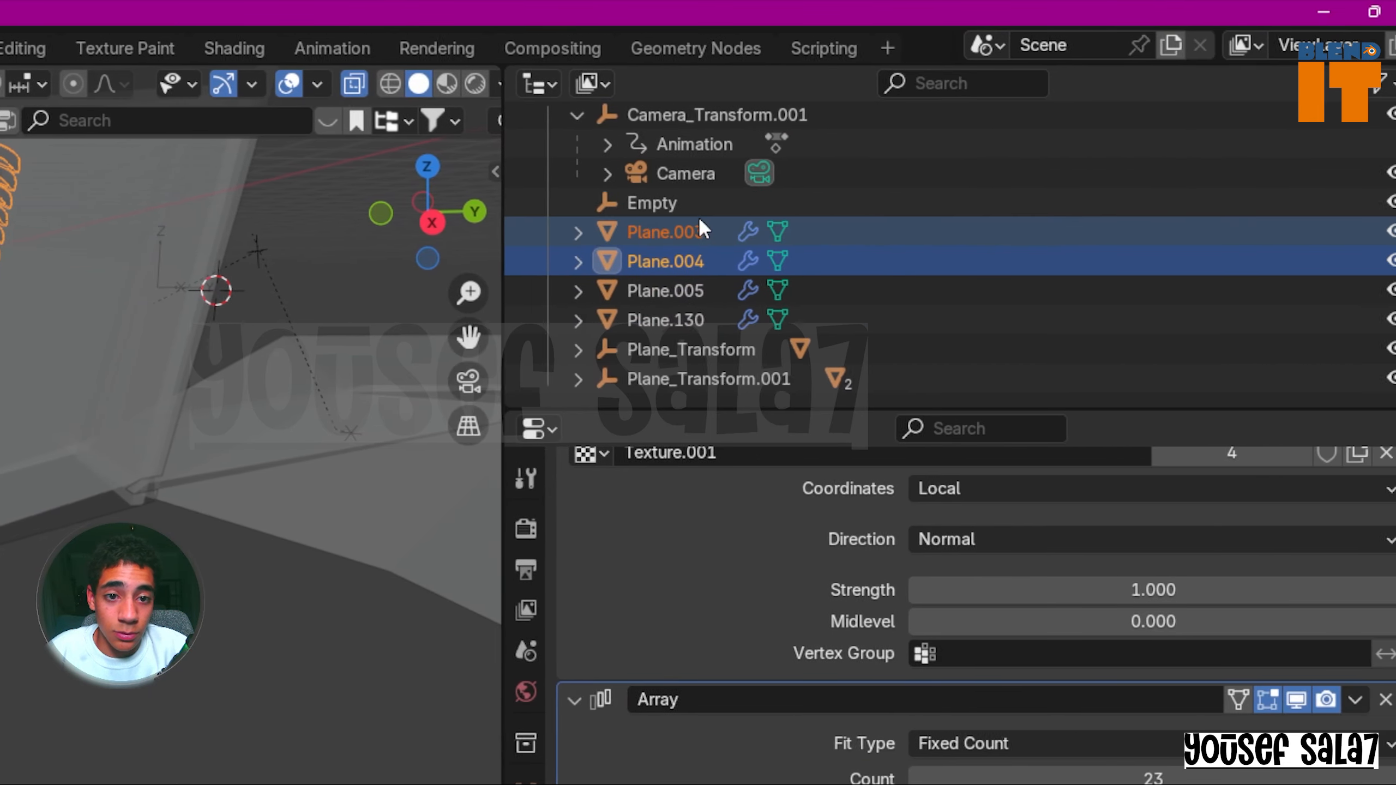
click(699, 236)
shift+click(698, 342)
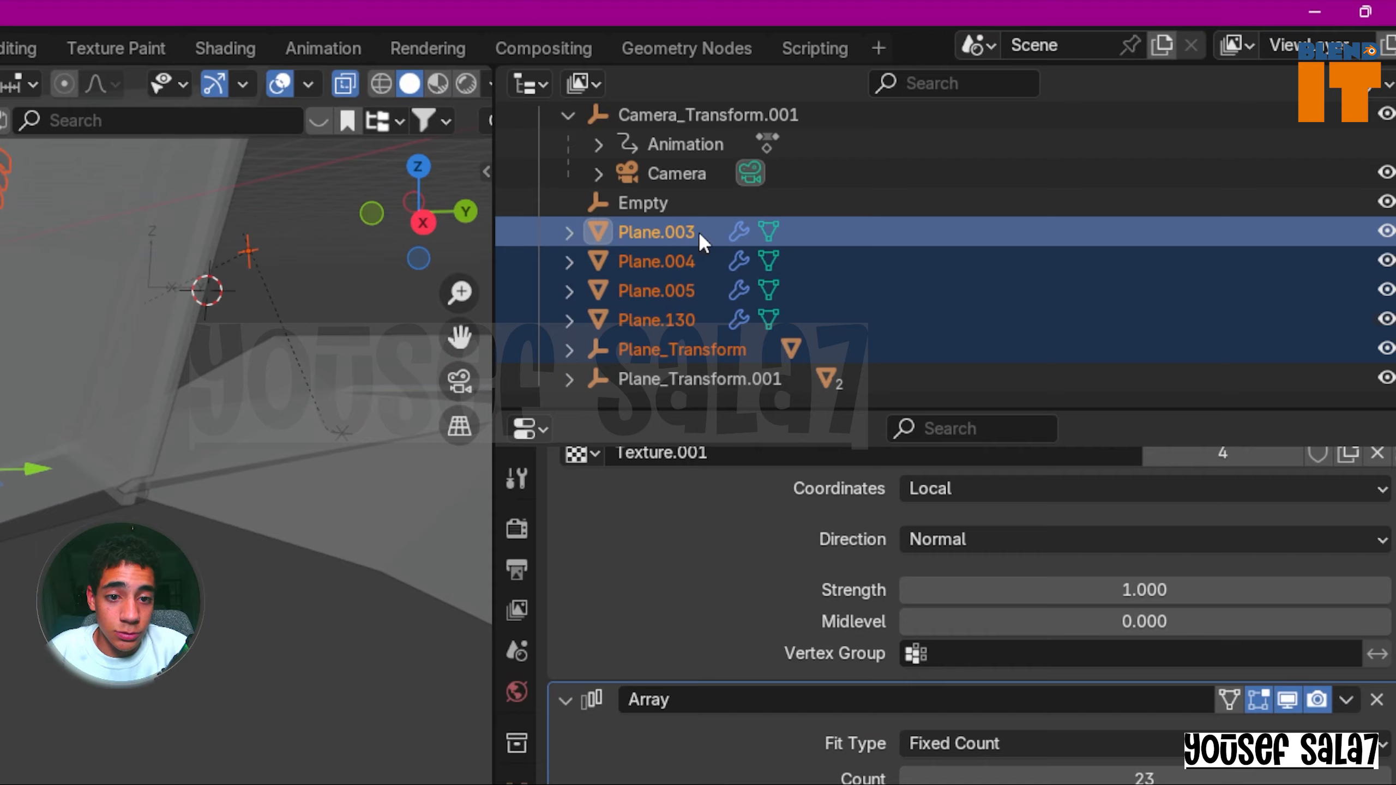
shift+click(676, 319)
key(g)
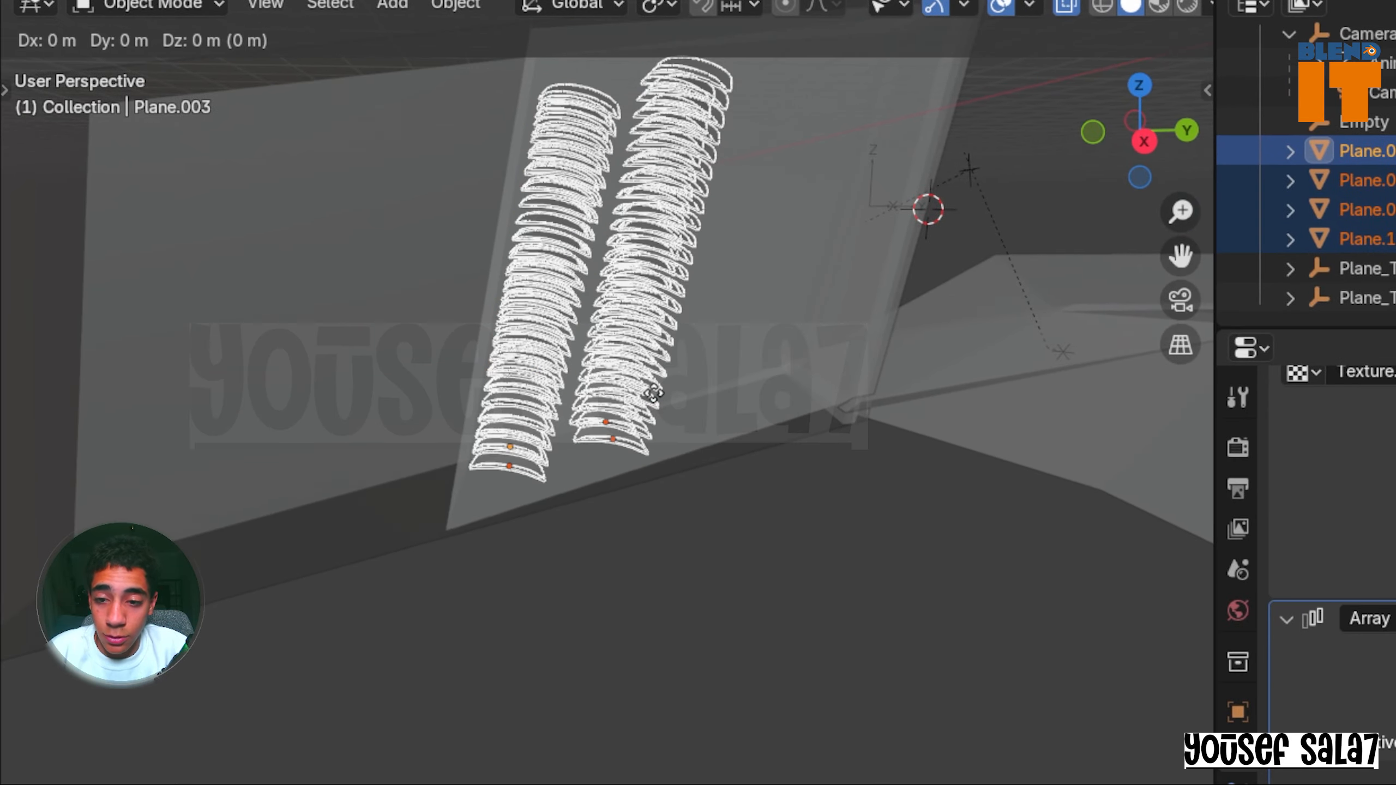
key(y)
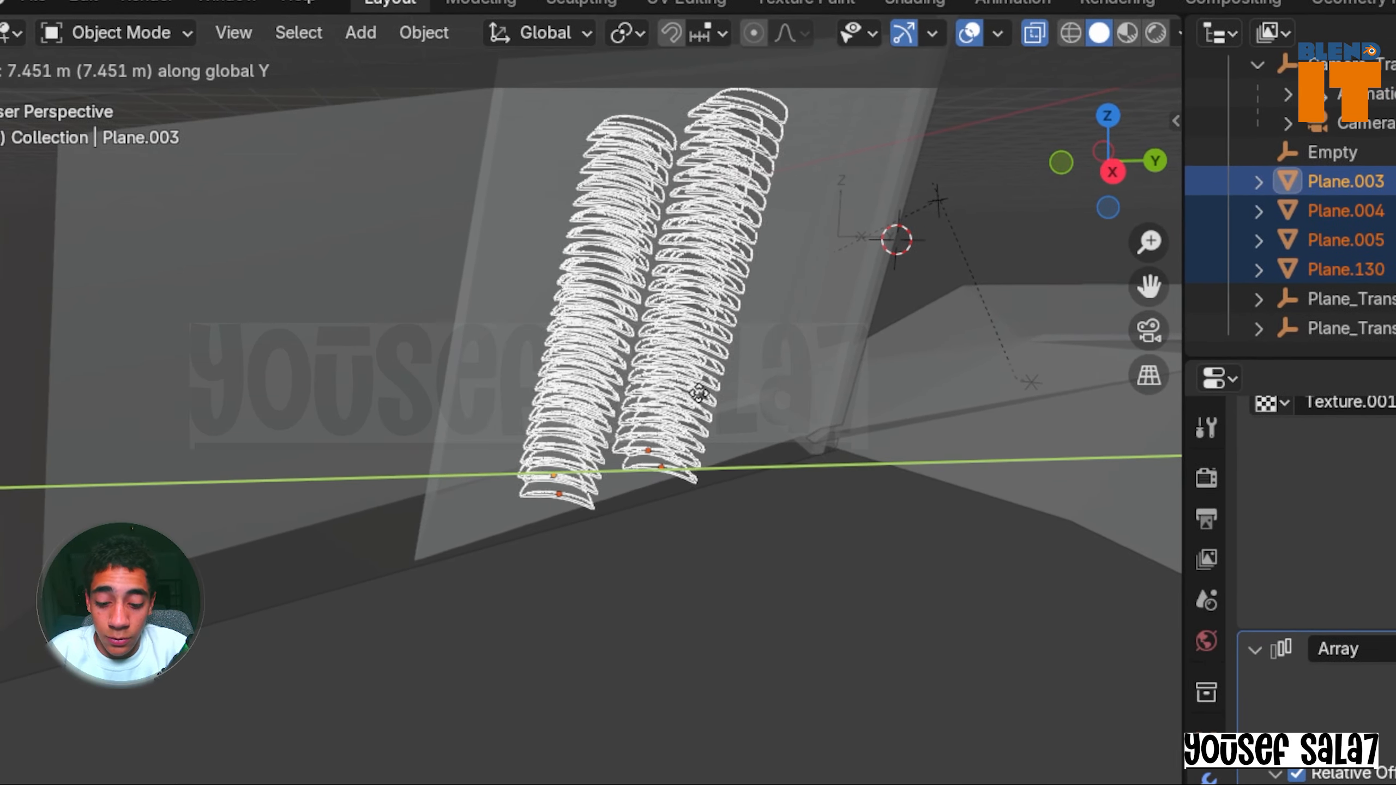
key(z)
click(758, 262)
Step: Raise the four columns slightly along the Z axis to fit the corridor floor and deselect them
scroll(760, 262, down, 3)
middle_drag(760, 262, 317, 258)
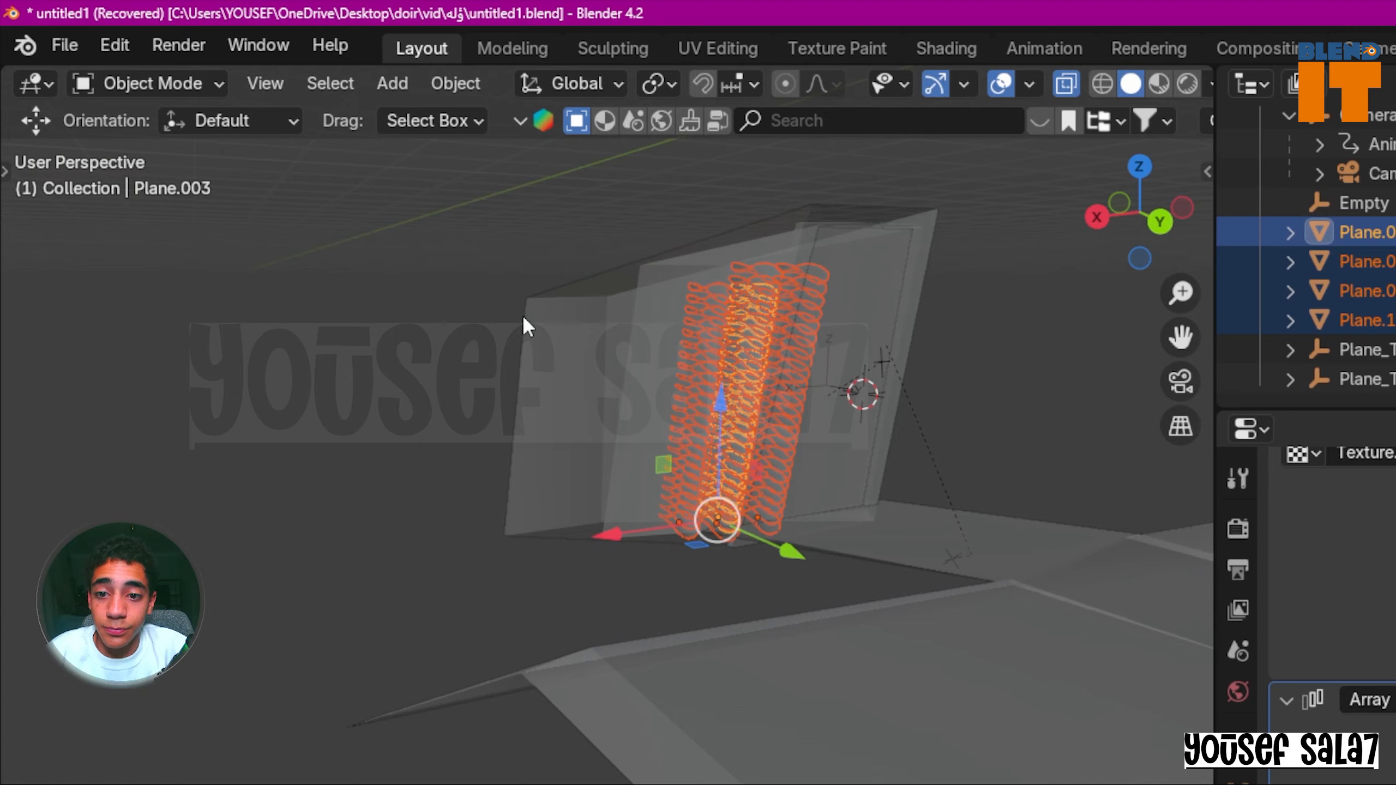
middle_drag(352, 319, 732, 347)
key(g)
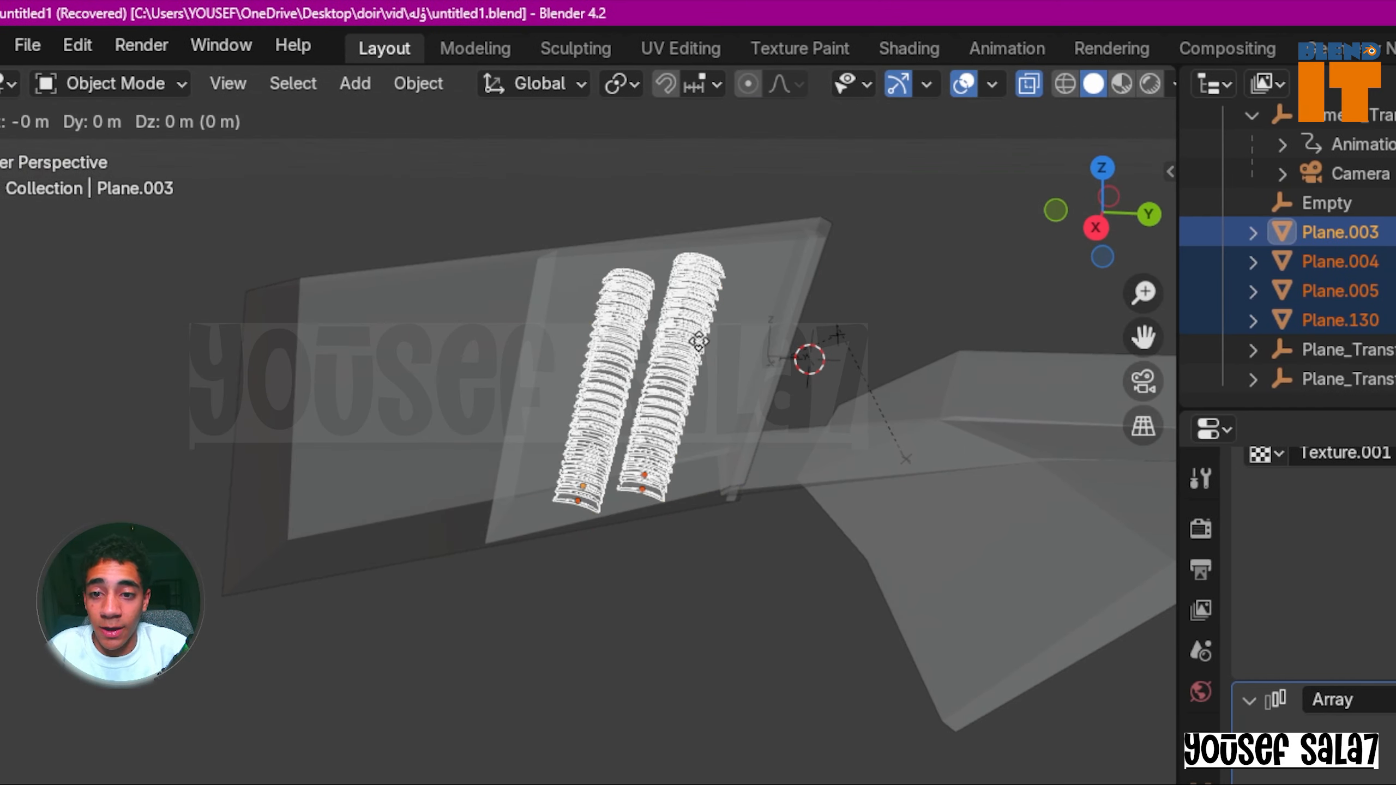
key(z)
click(698, 283)
middle_drag(699, 283, 617, 266)
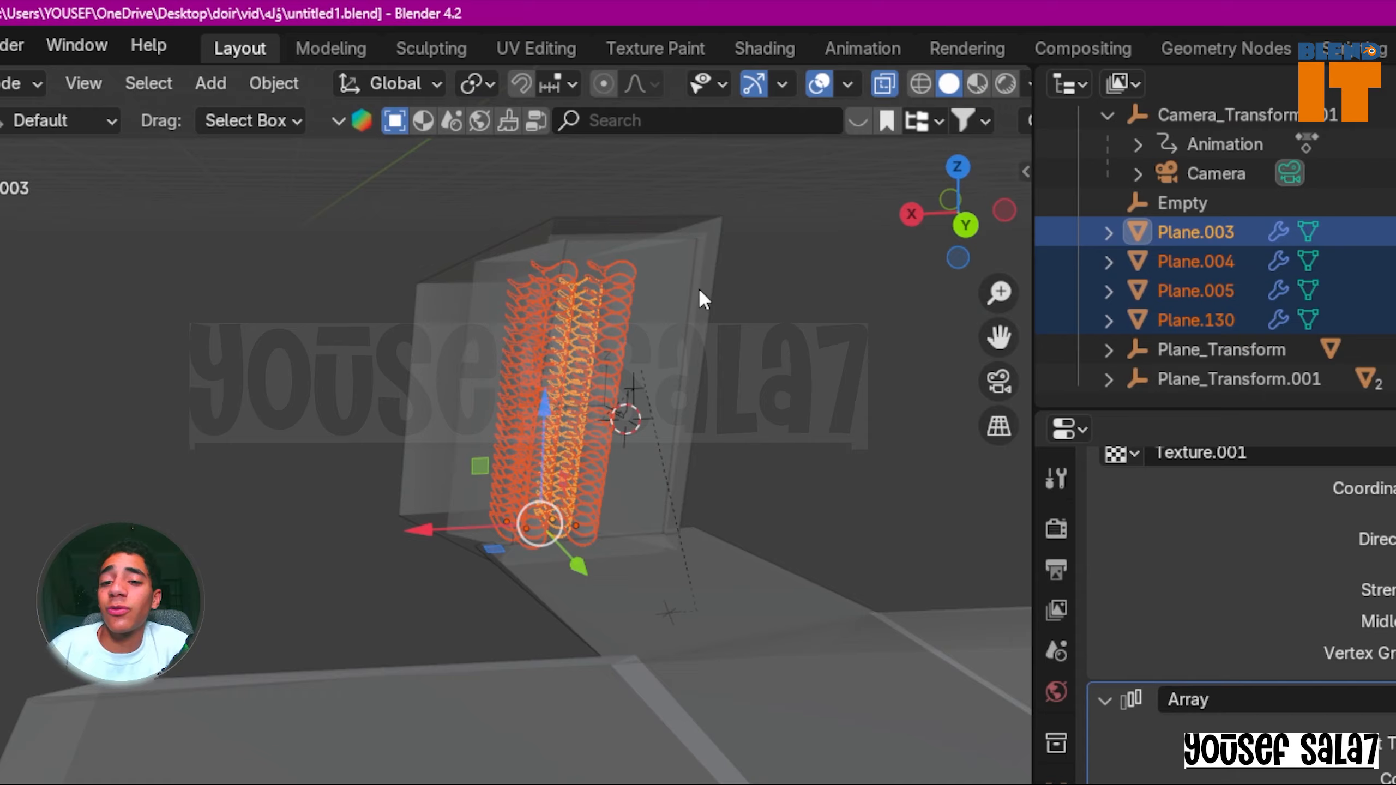
click(913, 327)
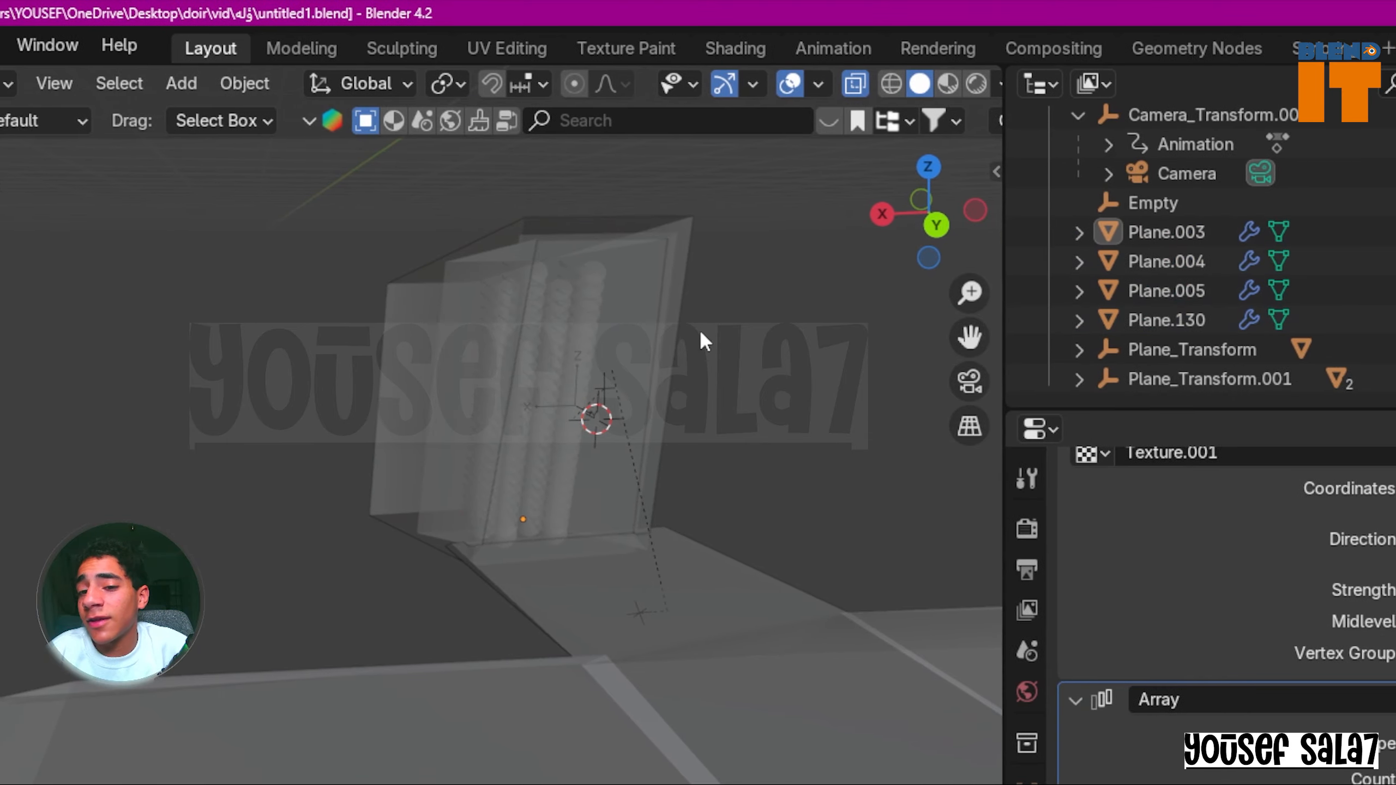
Step: Inspect the columns inside the corridor, select Plane.005 and turn off X-ray display
scroll(880, 341, up, 4)
shift+middle_drag(843, 350, 575, 402)
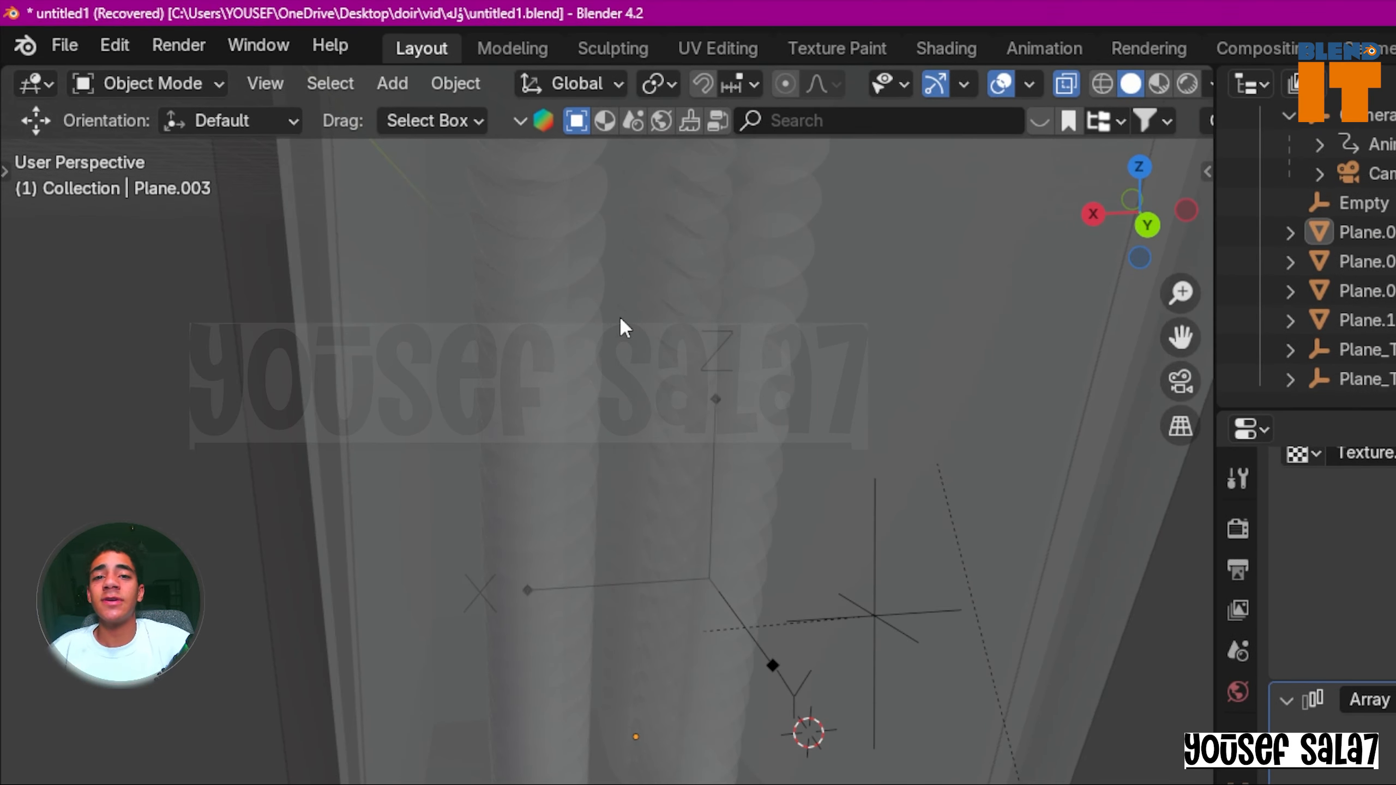
scroll(619, 315, down, 5)
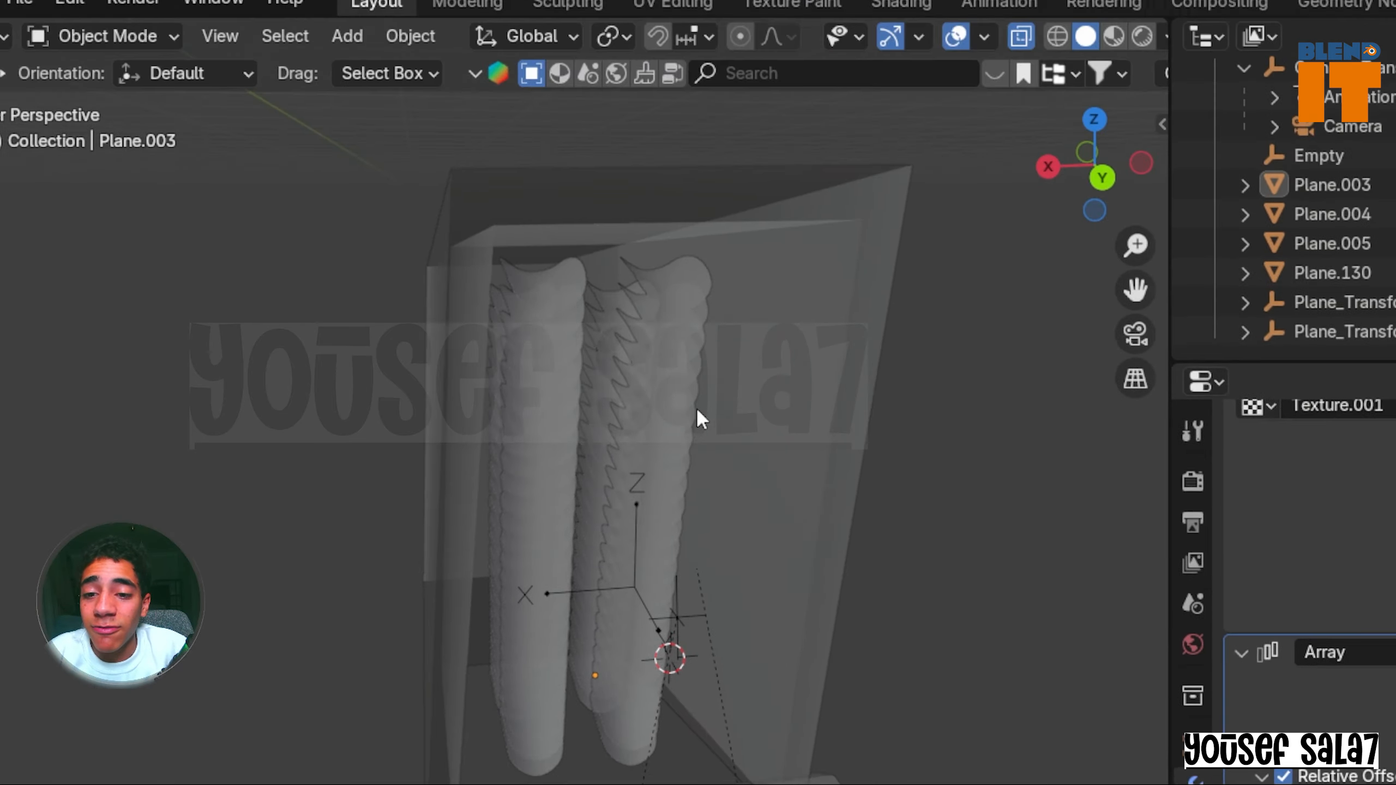
click(698, 333)
middle_drag(552, 383, 841, 356)
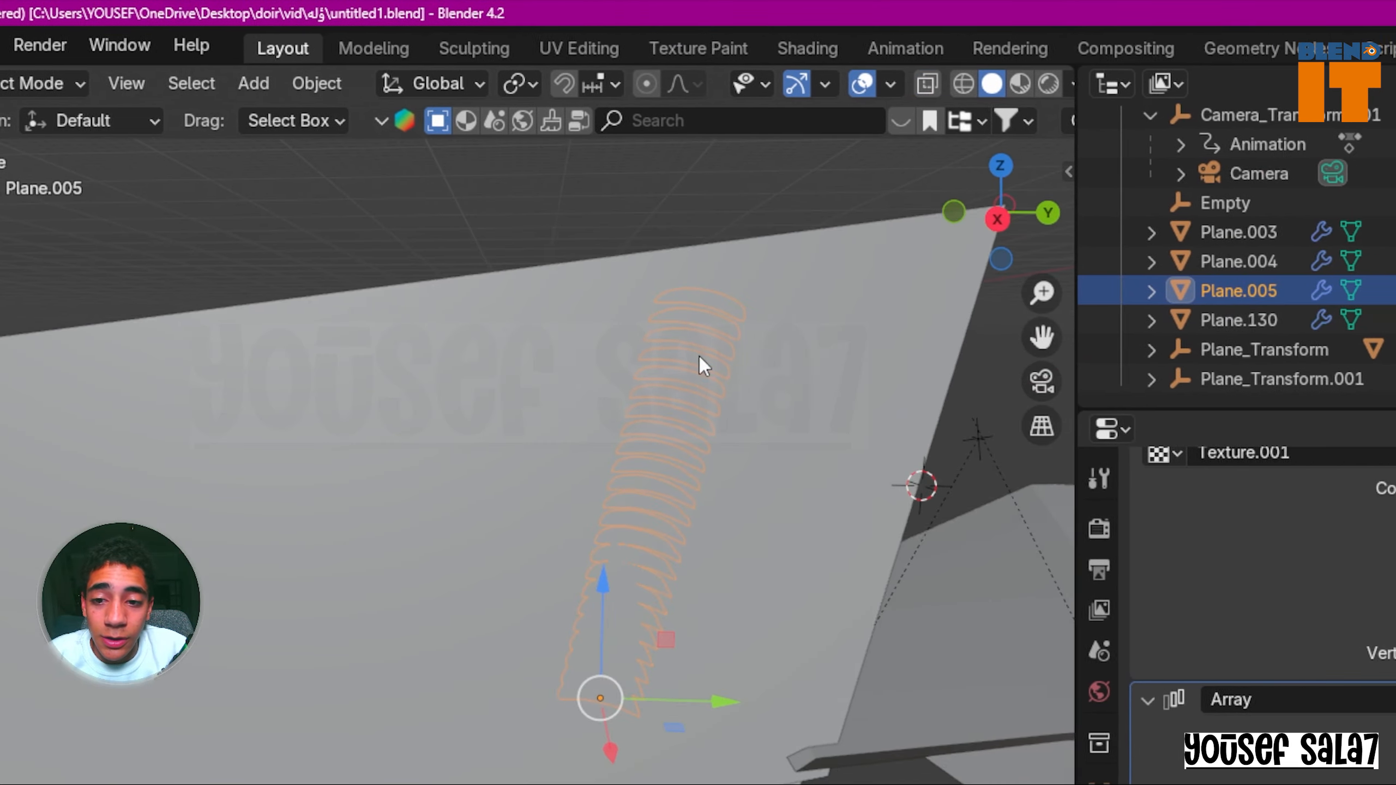
Step: Turn X-ray display on and apply the Array modifier of the Plane.005 column
key(alt+z)
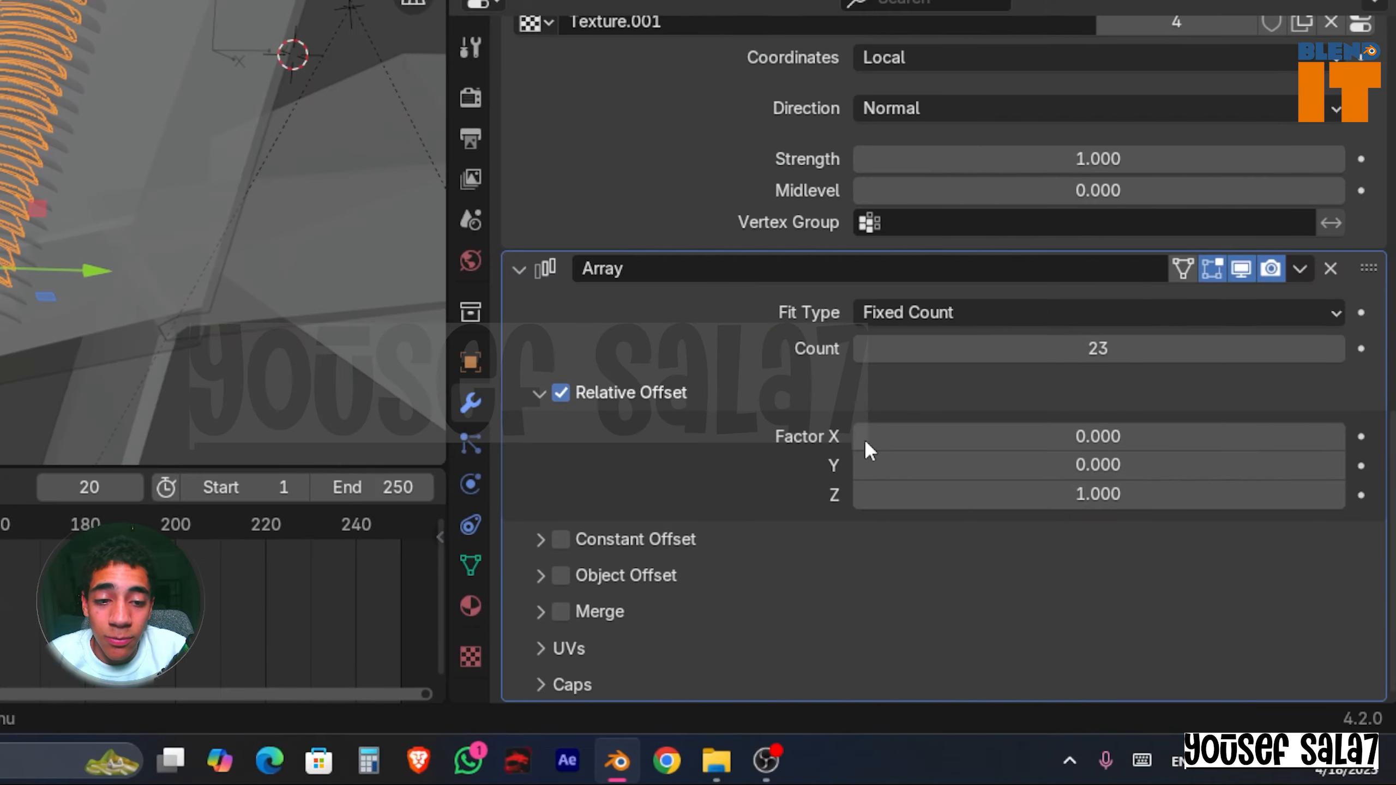
scroll(809, 393, up, 6)
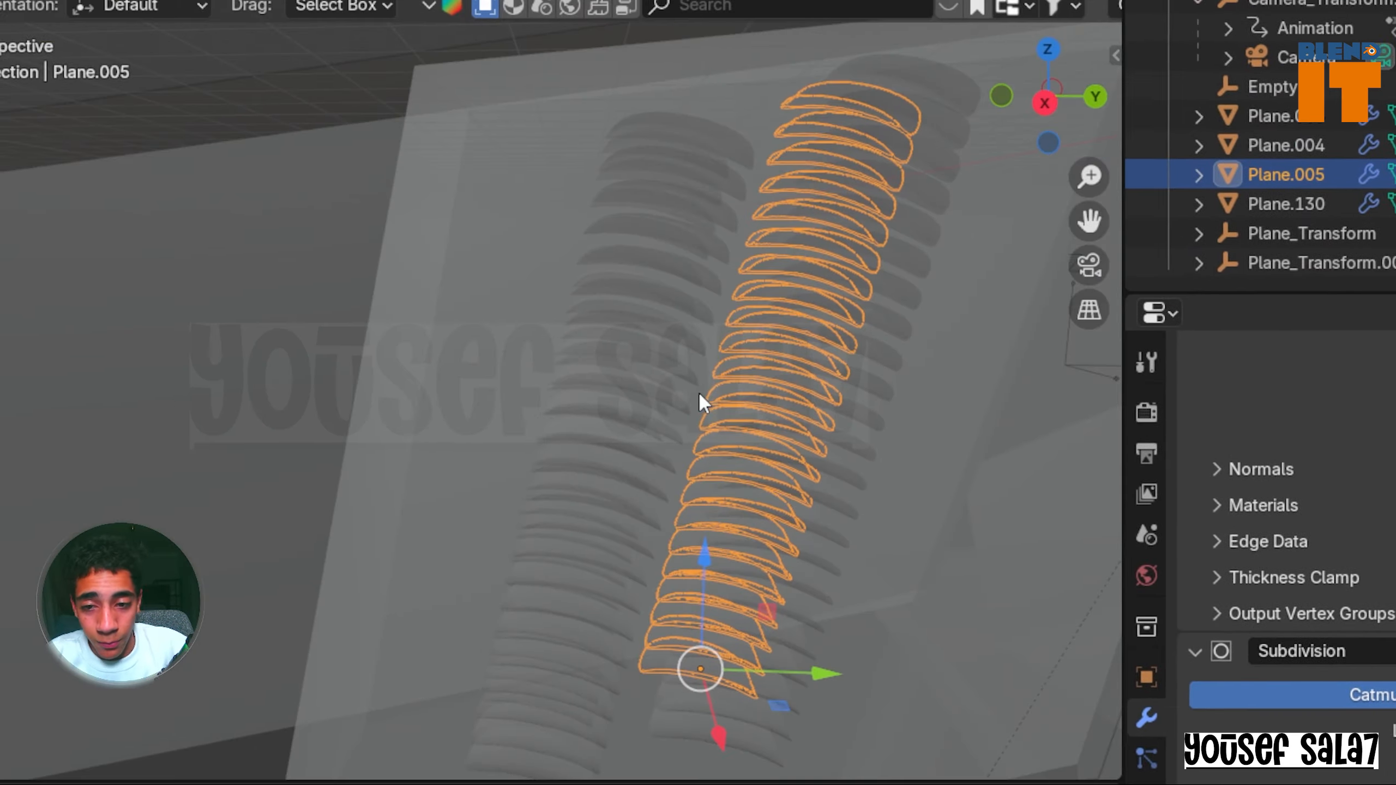
scroll(1270, 538, down, 8)
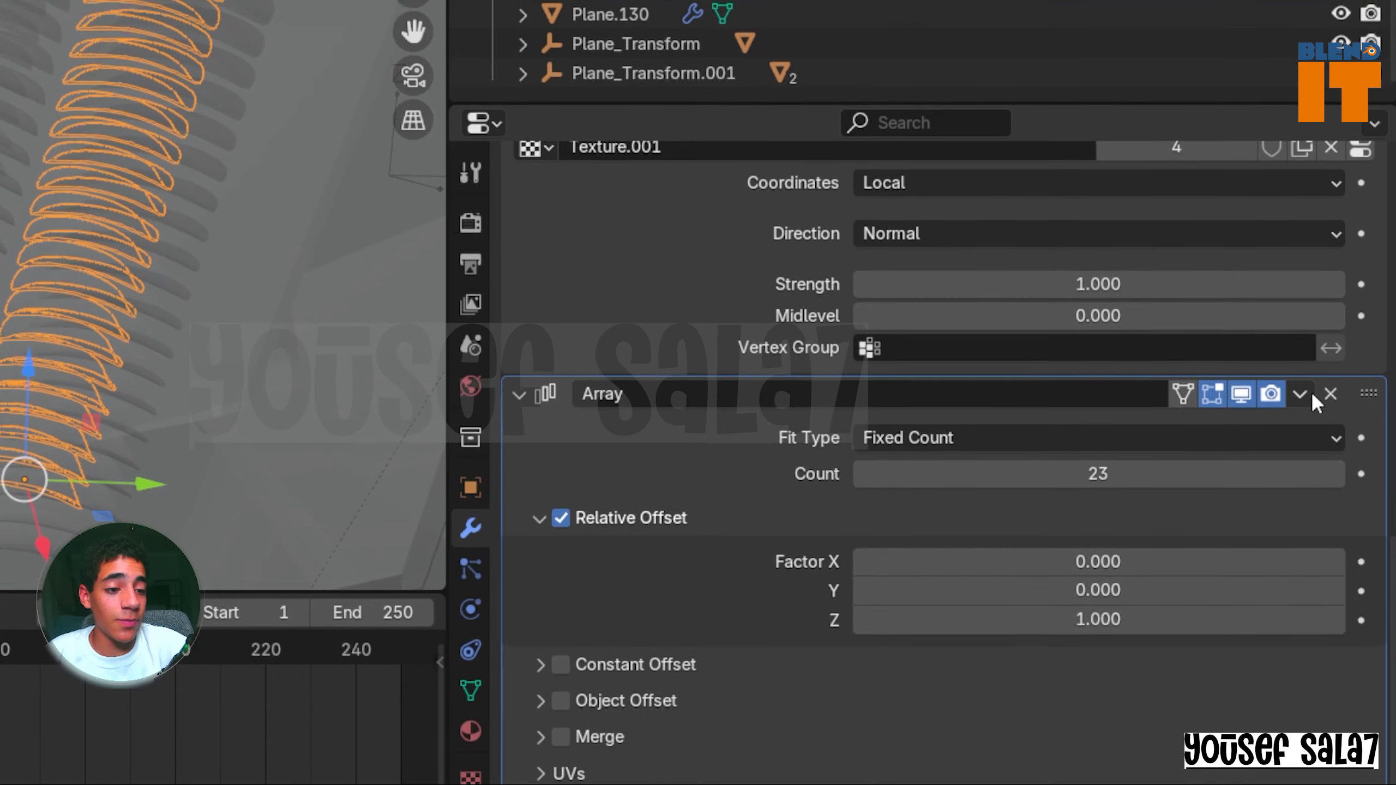
click(1301, 392)
click(1167, 390)
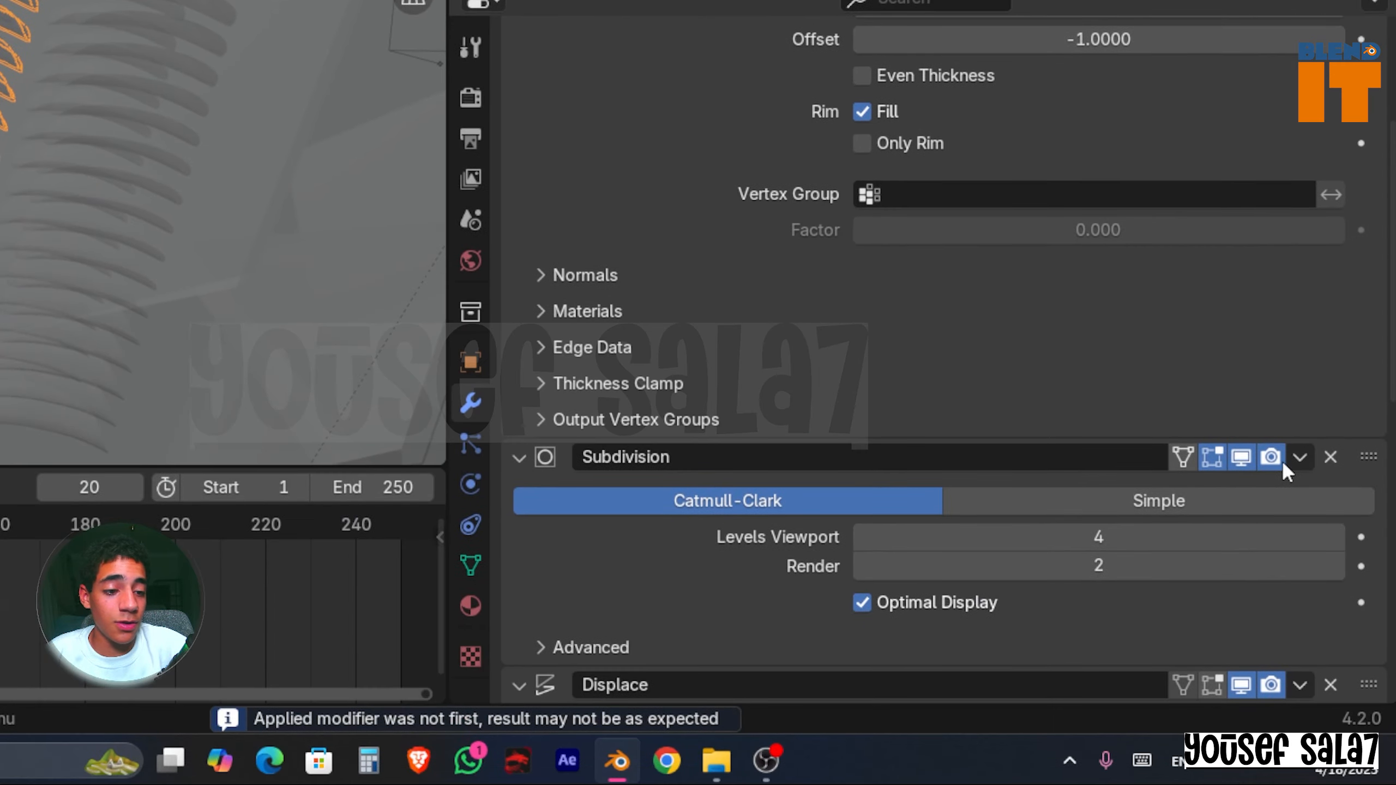
Step: Apply the Subdivision modifier on the neighbouring columns
click(1289, 461)
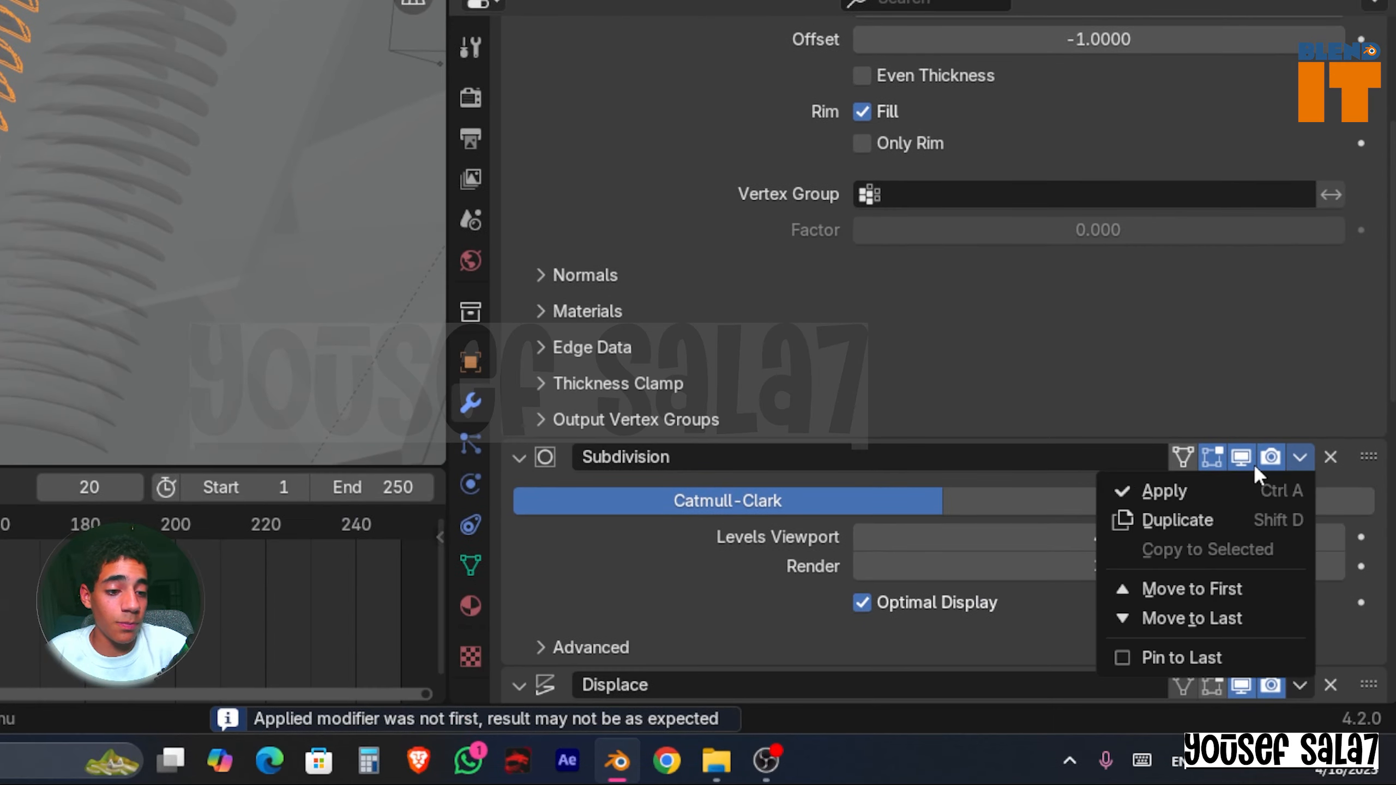
click(1230, 484)
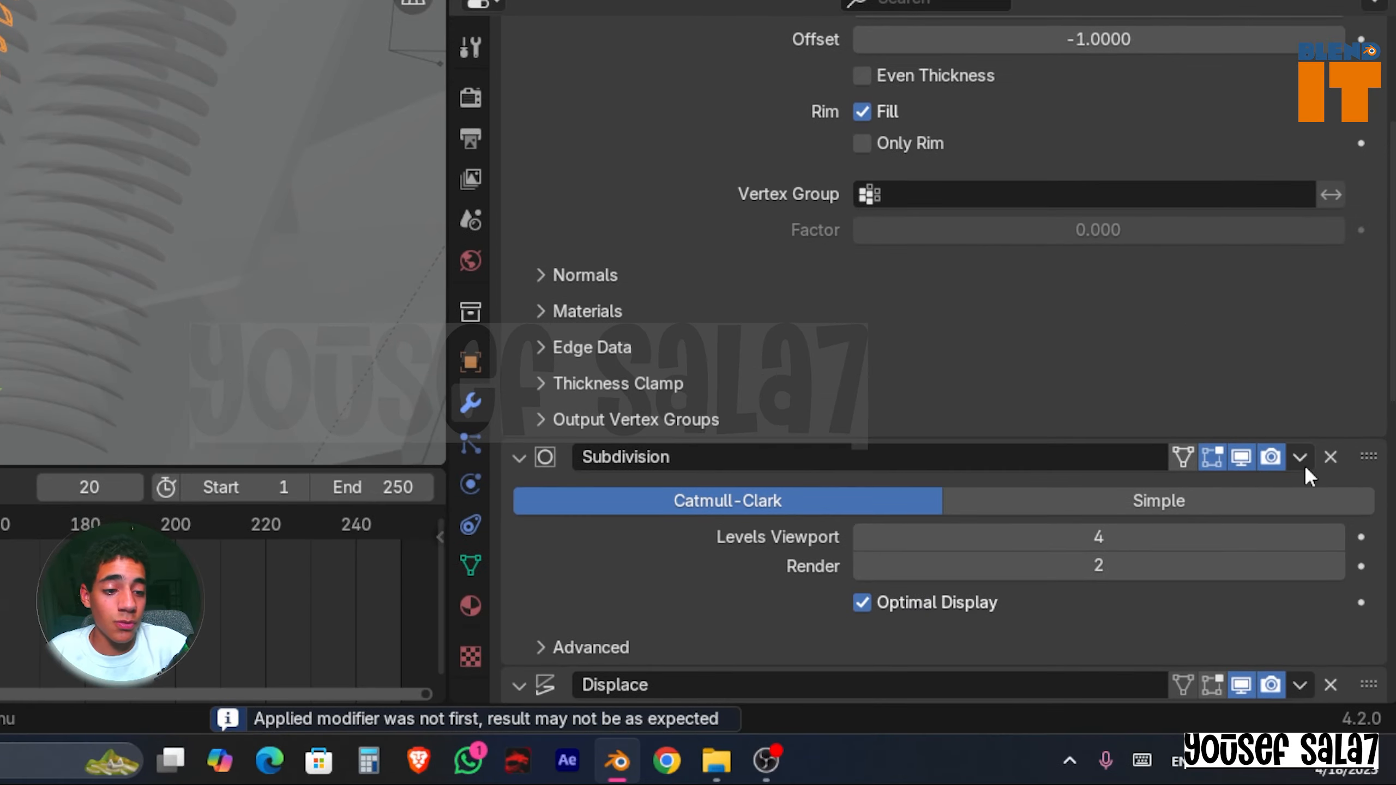
click(1301, 457)
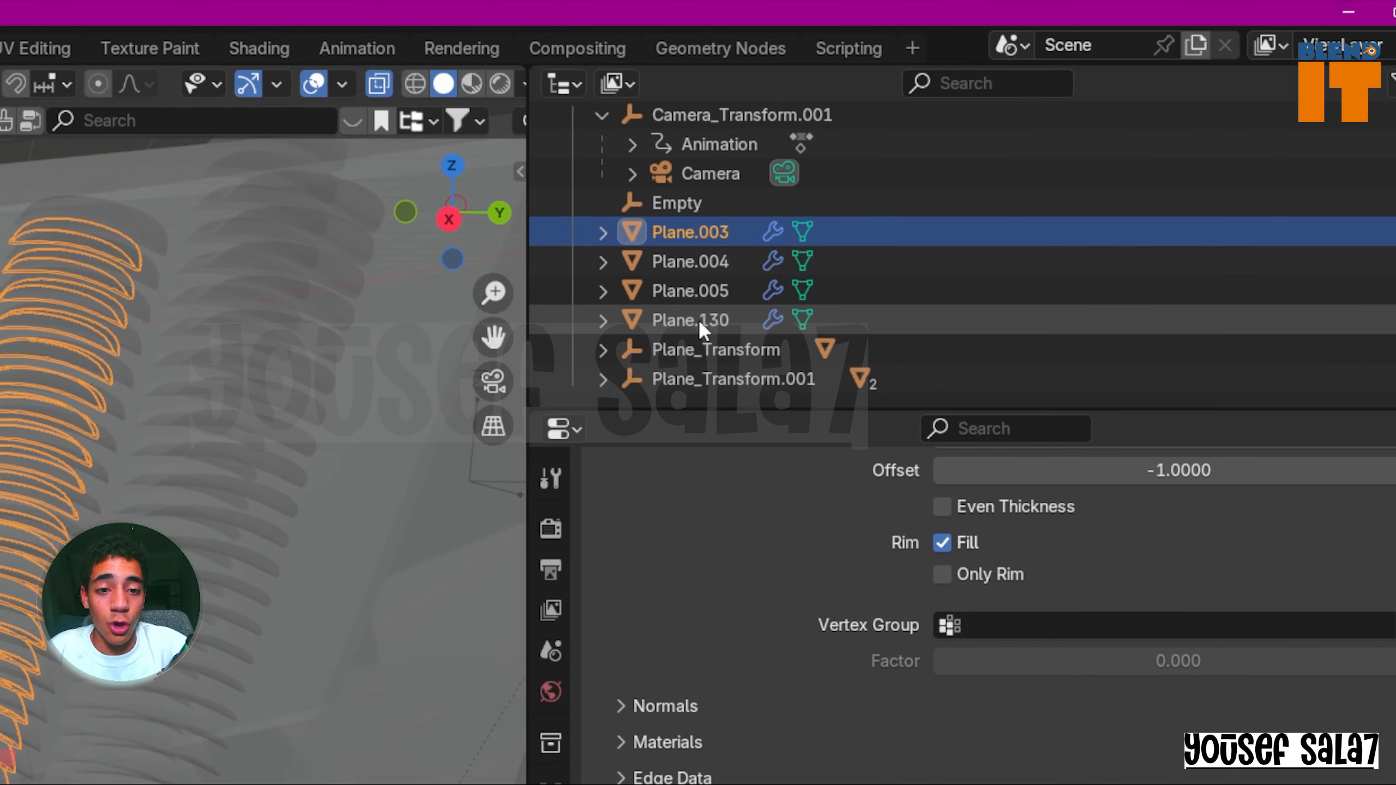
Step: Select Plane.003, Plane.004, Plane.005 and Plane.130 together and move them into a new collection named batateees
shift+click(689, 321)
scroll(118, 380, down, 3)
middle_drag(132, 369, 108, 390)
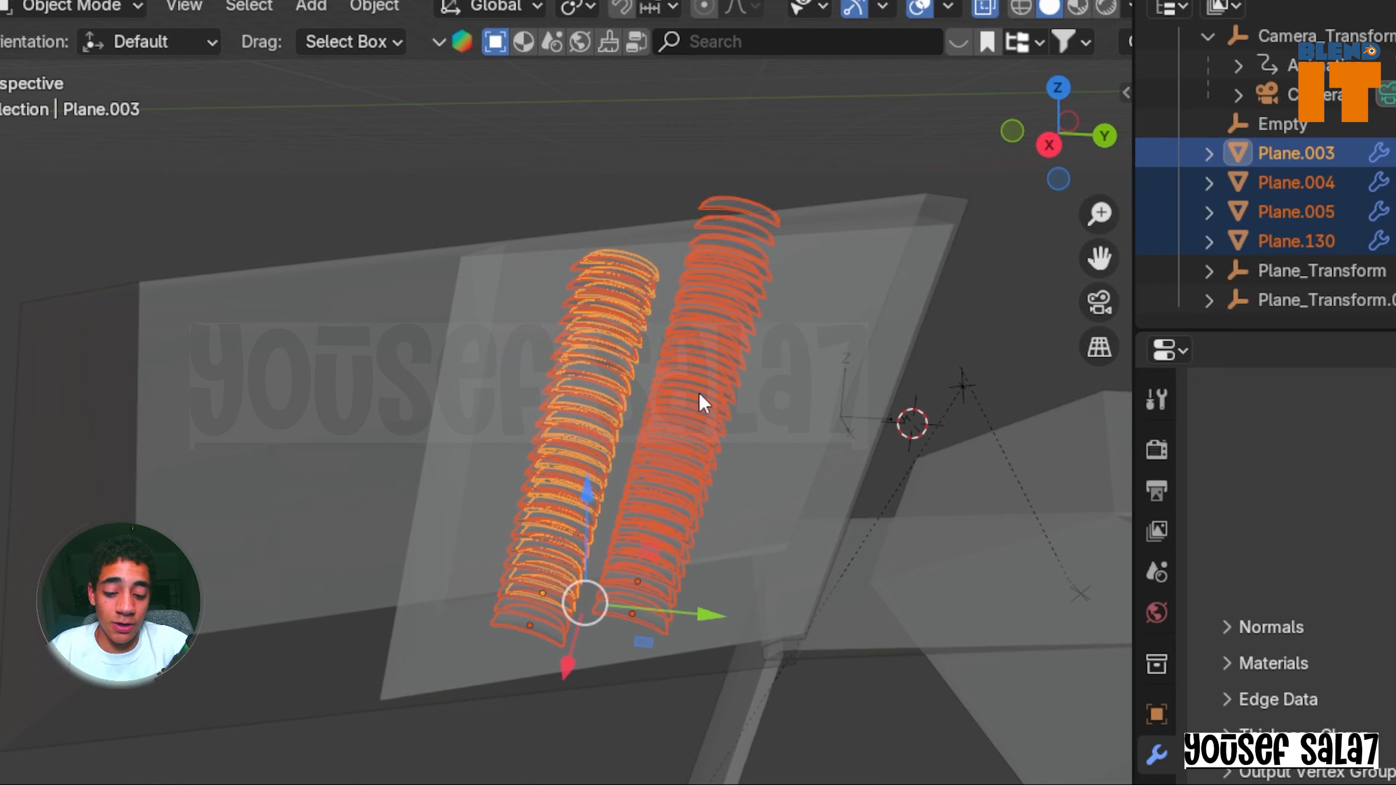
key(m)
click(704, 403)
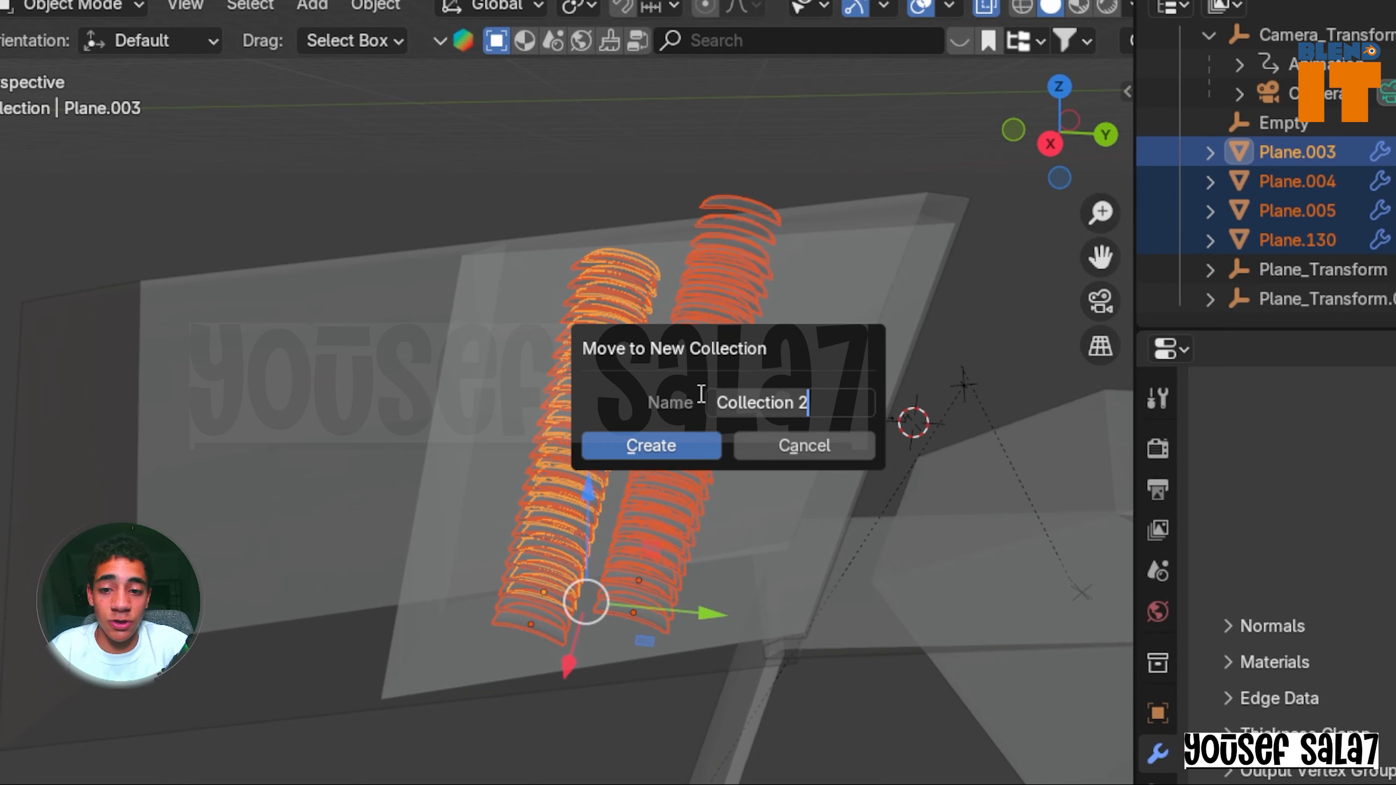
text(ba)
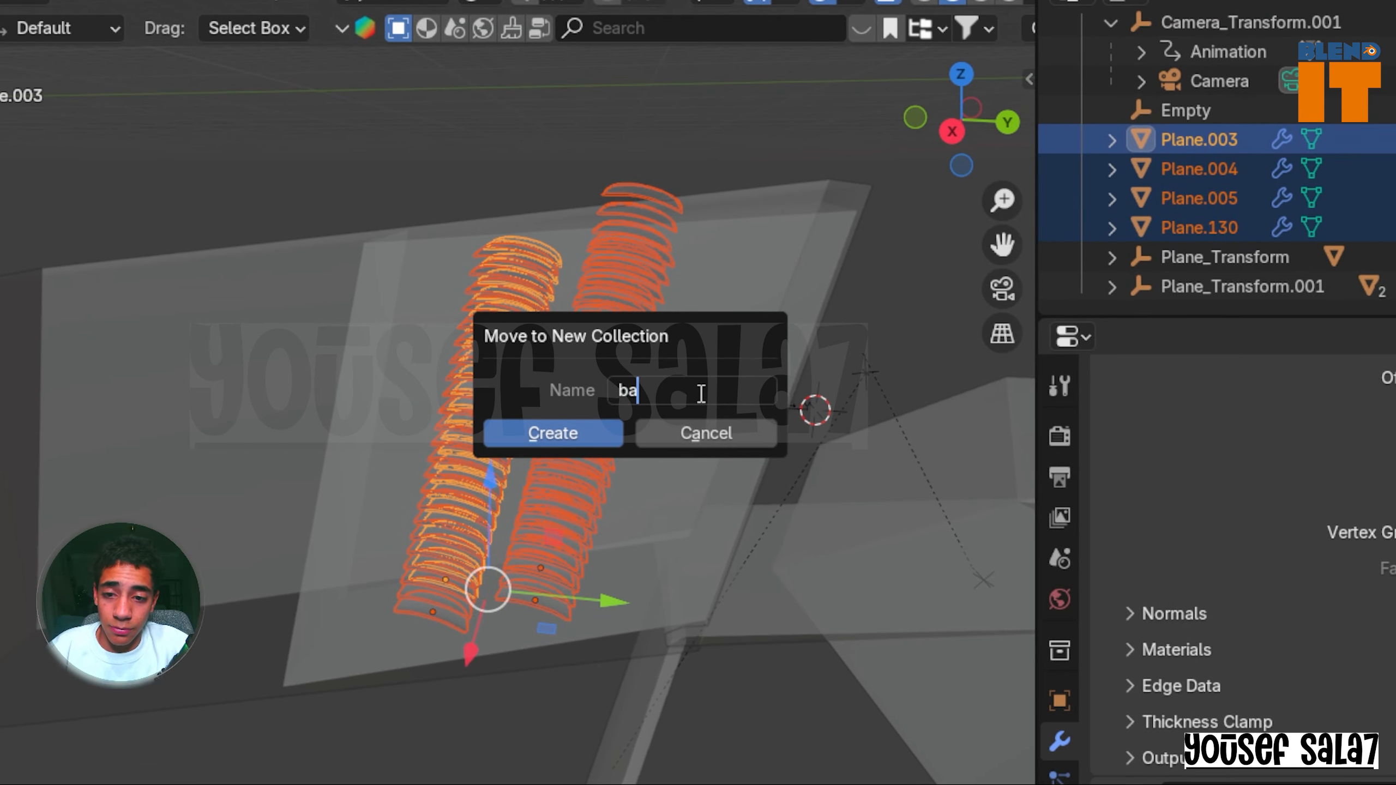
text(tateees)
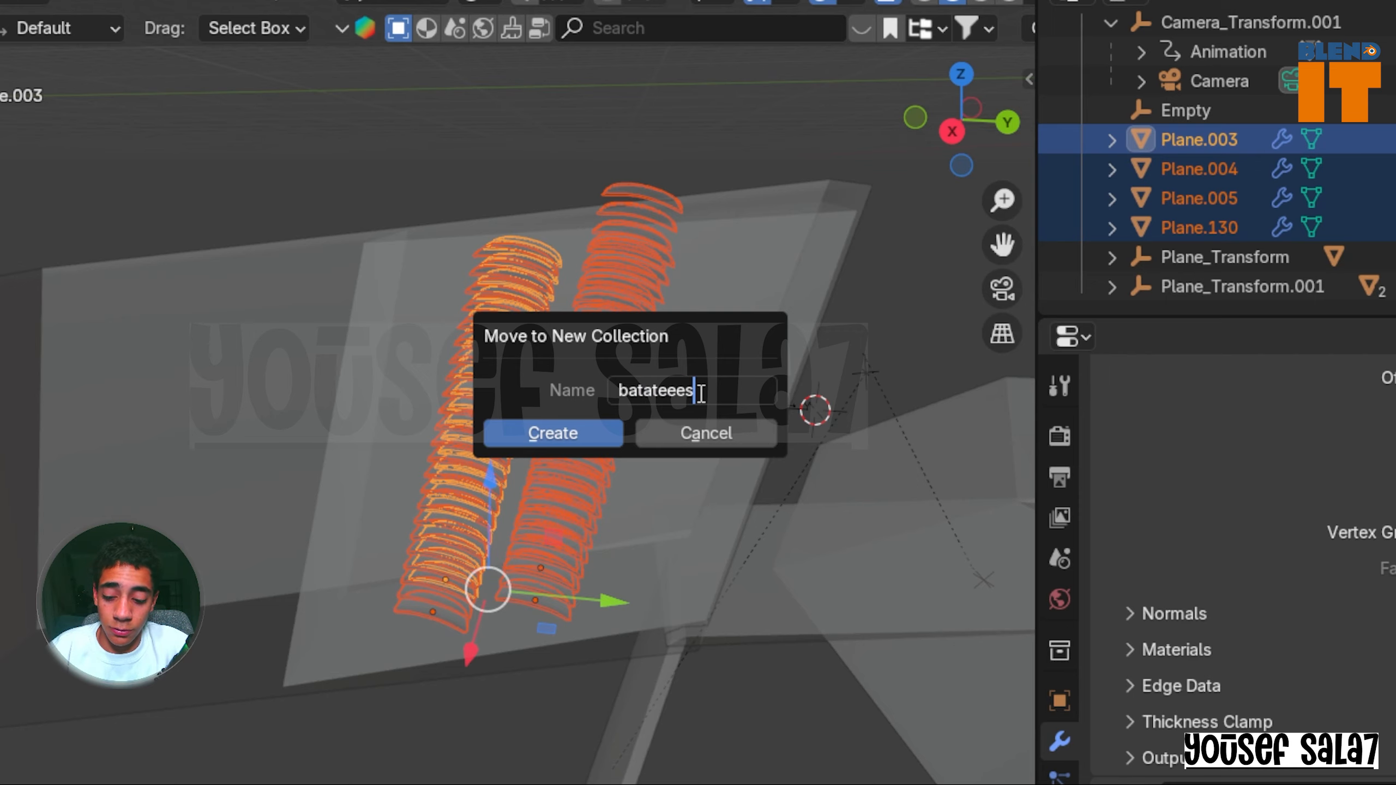
key(Return)
key(Return)
key(F4)
mouse_move(566, 311)
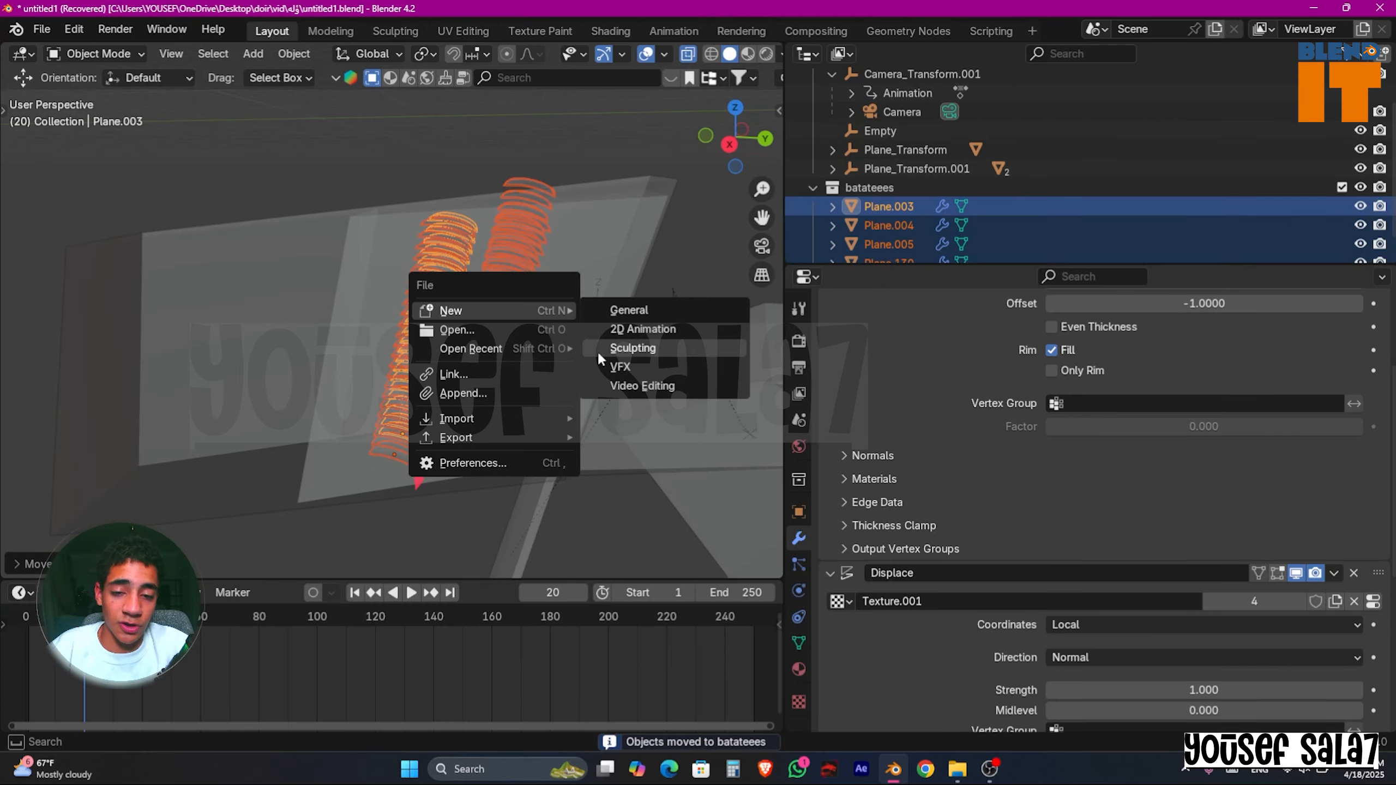
key(Escape)
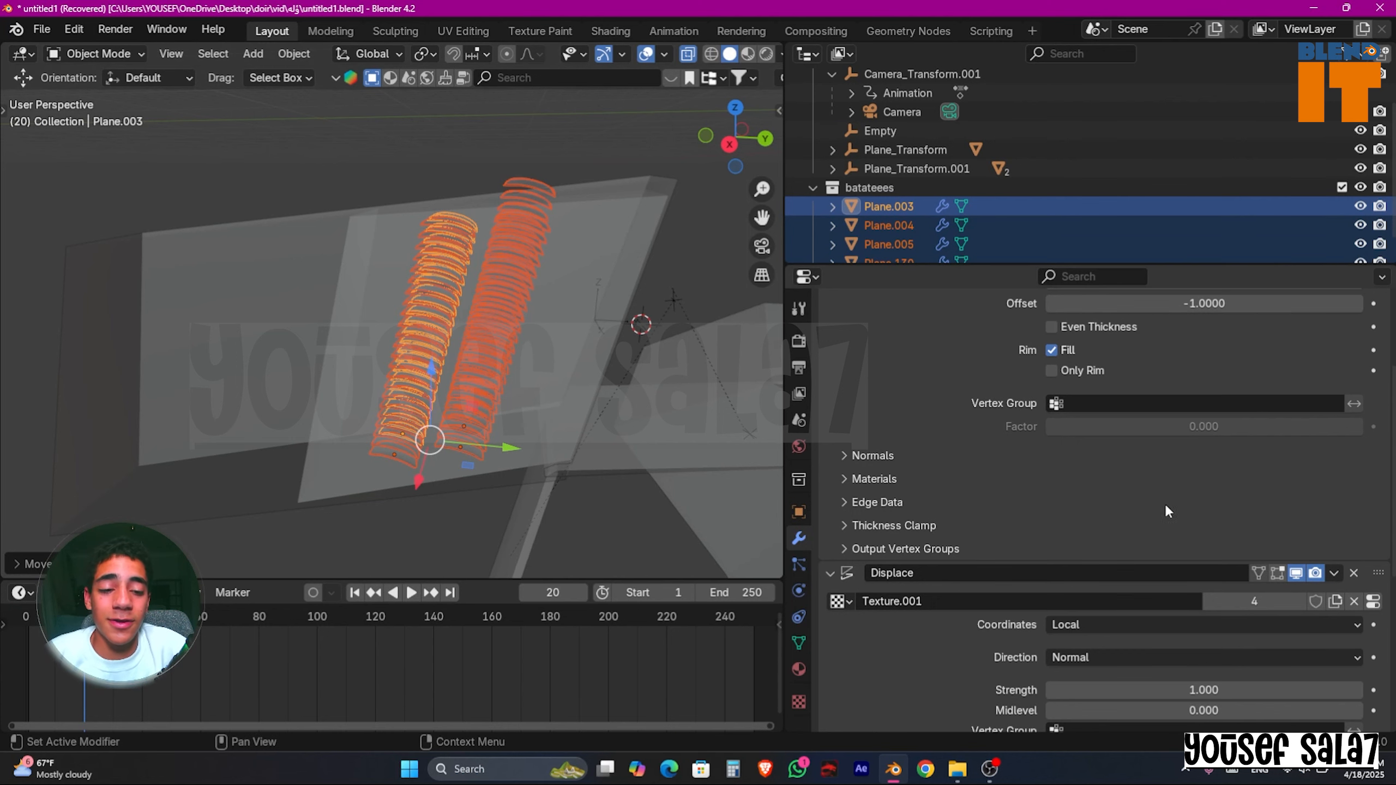
Step: Widen the 3D viewport slightly and make the batateees collection active
drag(783, 394, 822, 393)
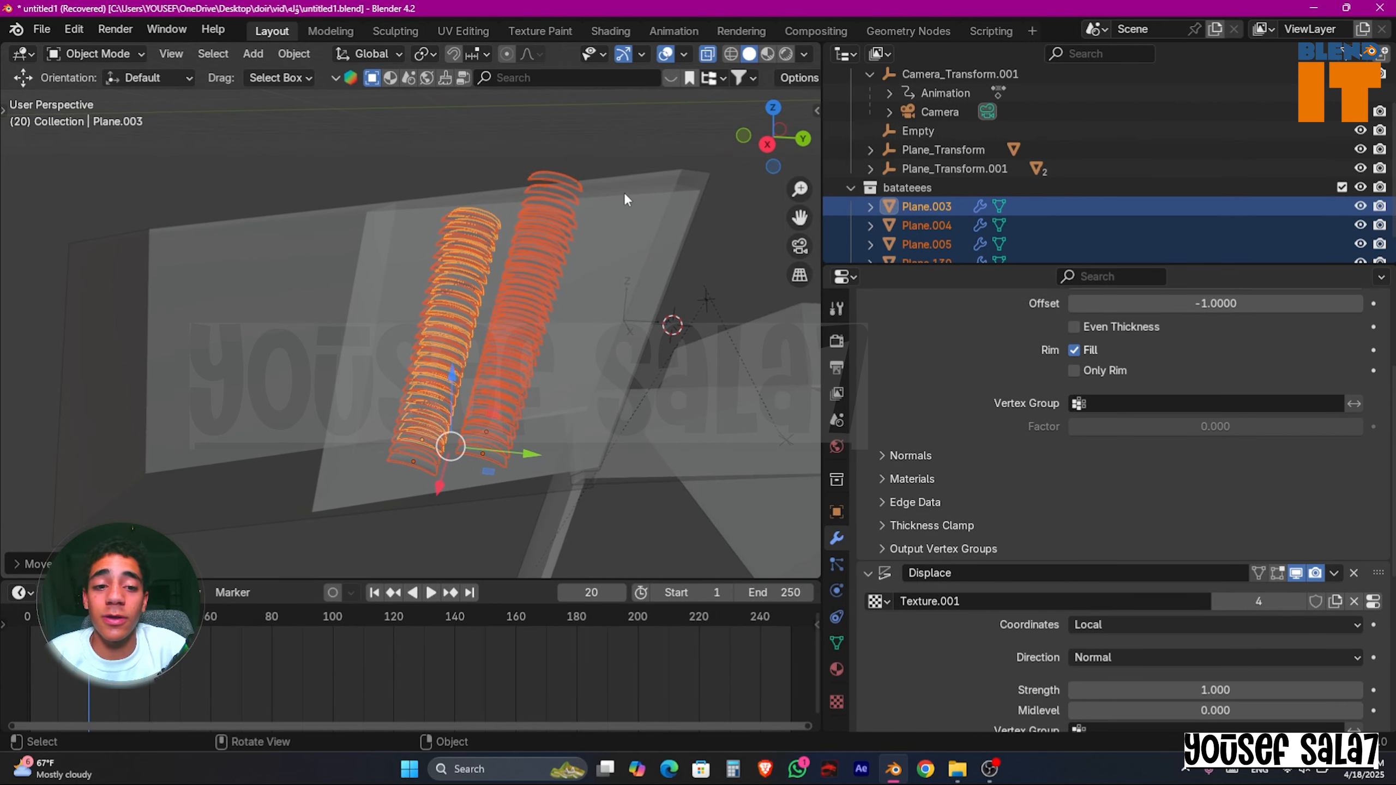
middle_drag(642, 334, 714, 308)
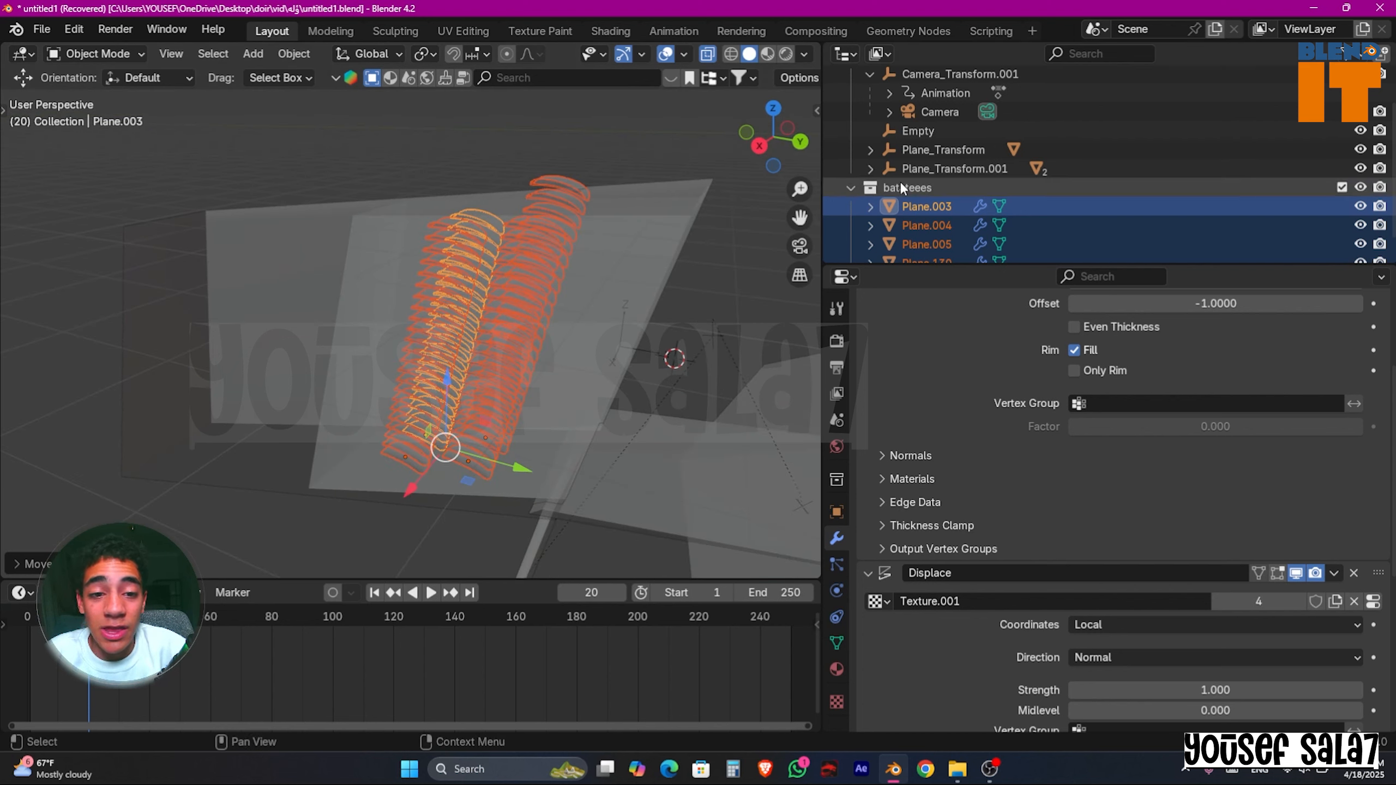
click(908, 188)
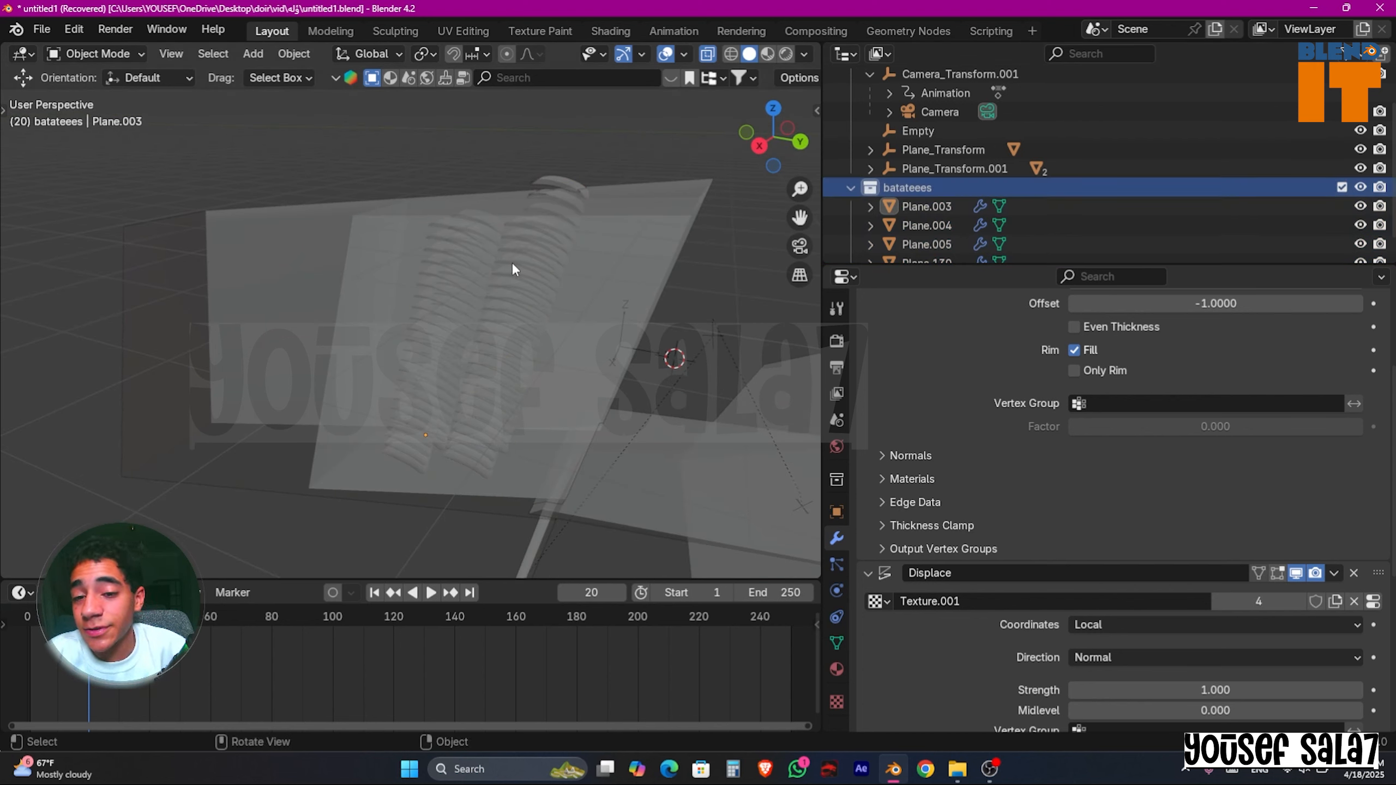
middle_drag(513, 265, 507, 234)
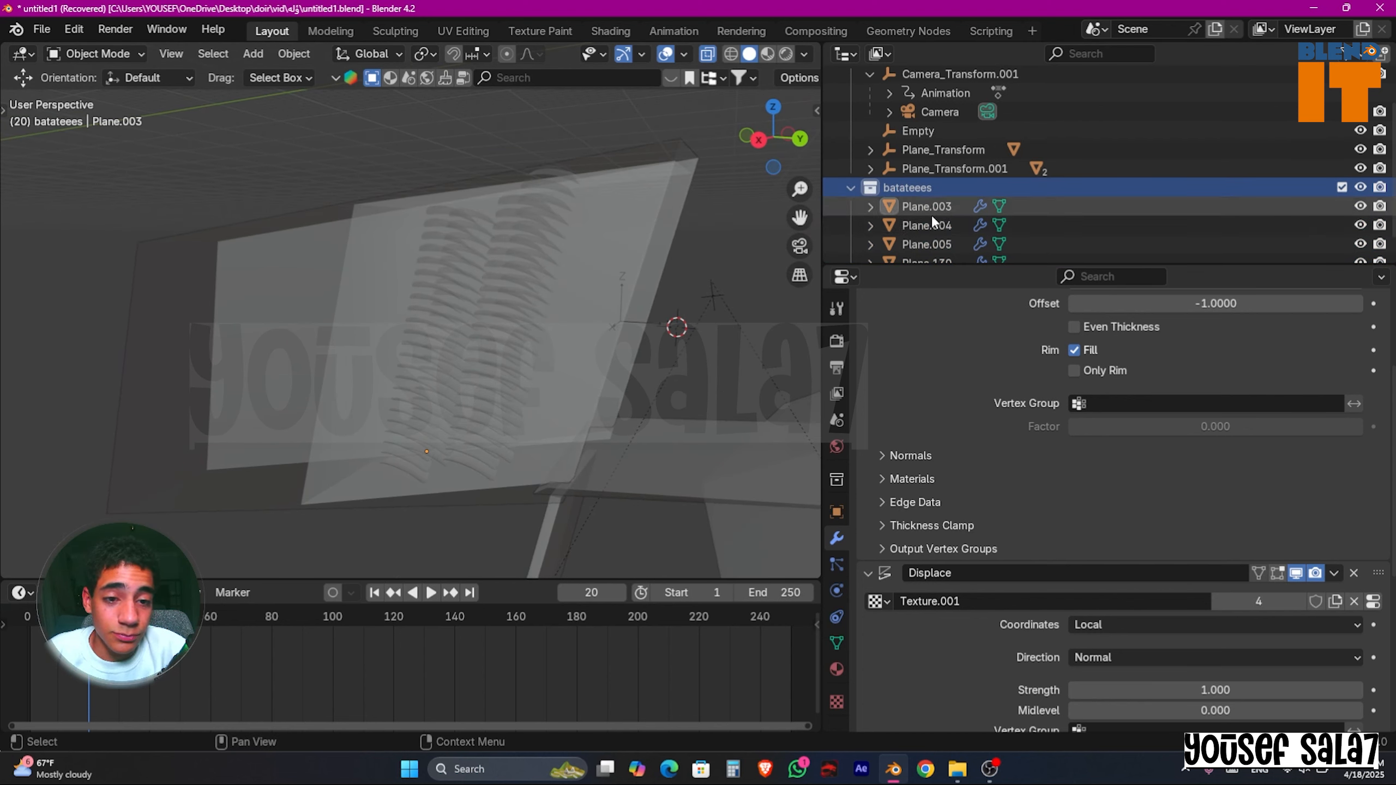
Step: Select the columns in the batateees collection one after another to identify each in the viewport, ending on Plane.130
click(945, 206)
scroll(947, 225, down, 1)
click(950, 206)
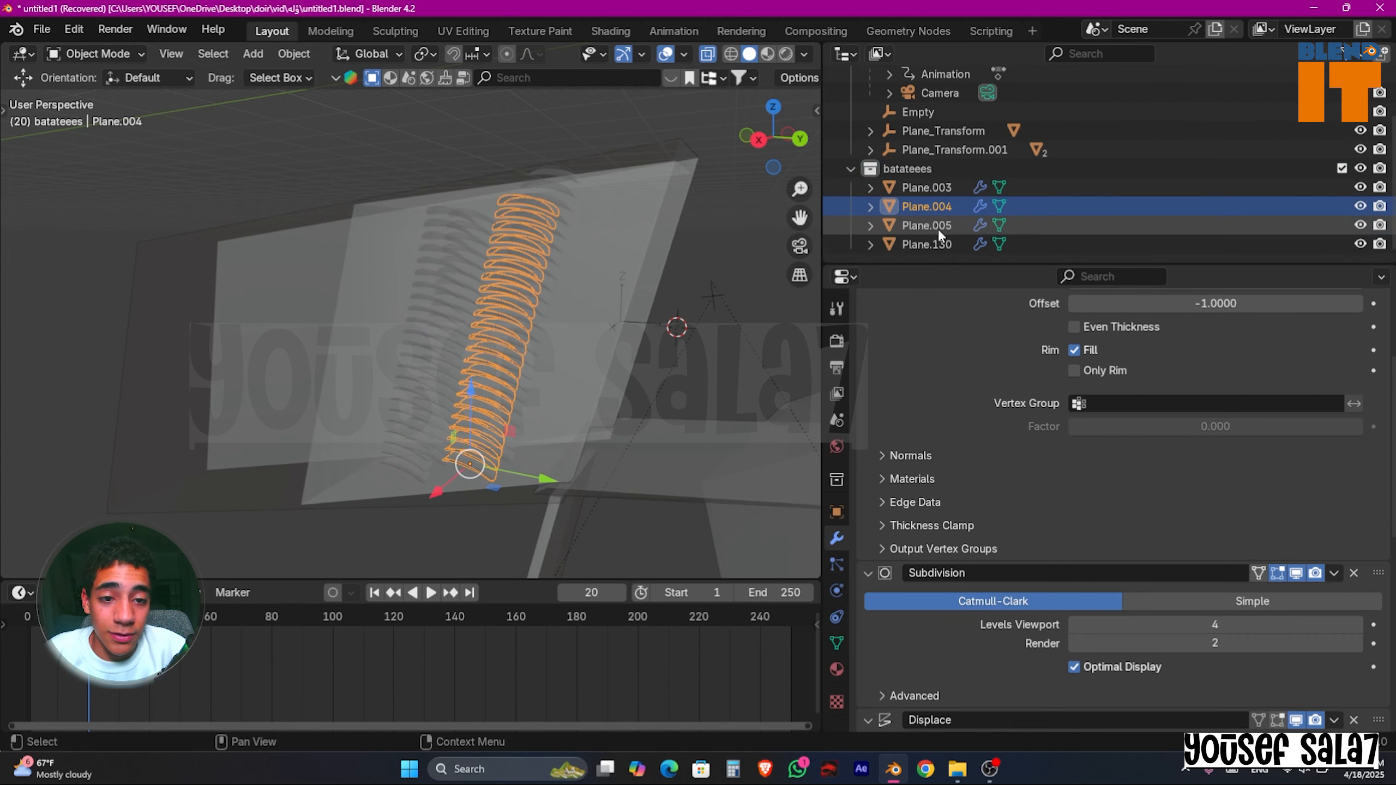
click(938, 227)
click(916, 245)
scroll(434, 310, up, 2)
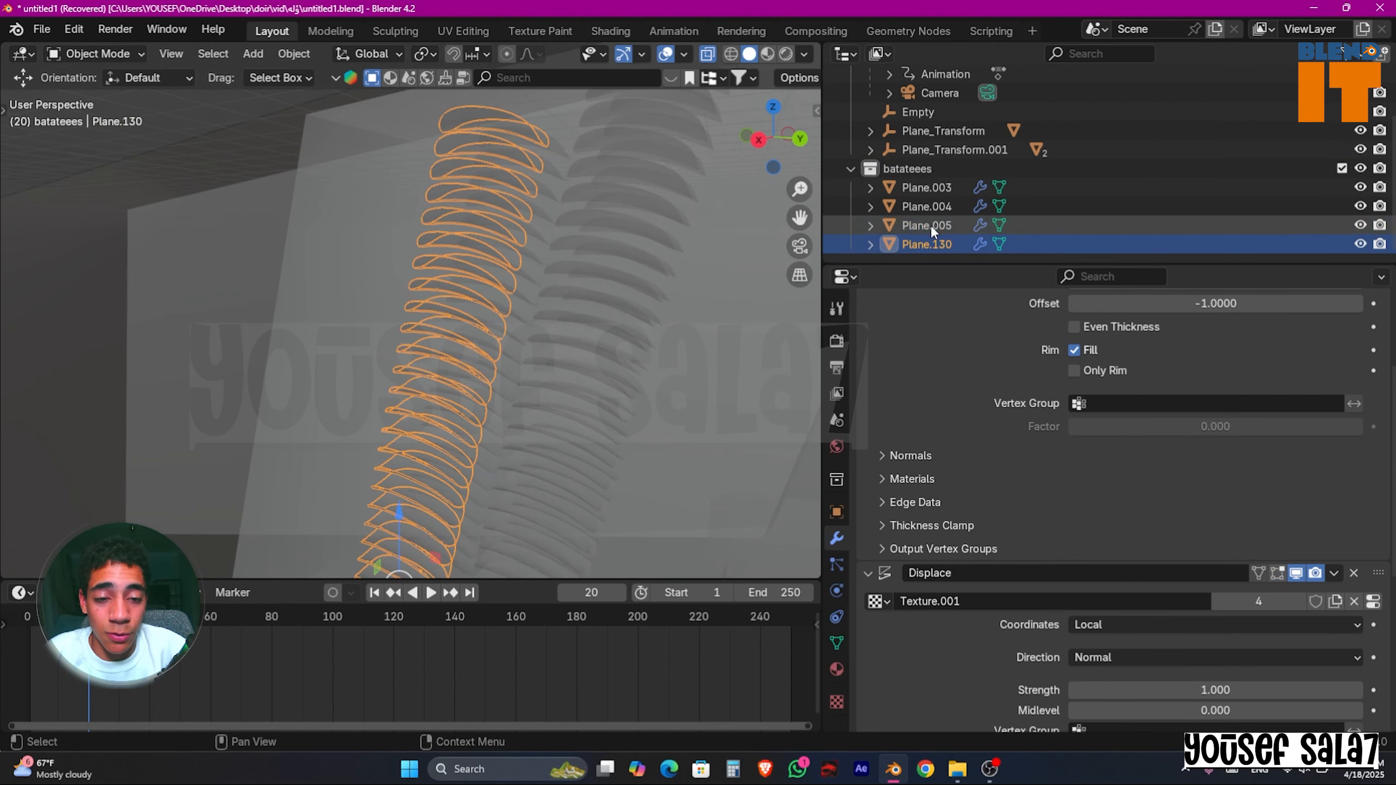
click(935, 185)
click(916, 245)
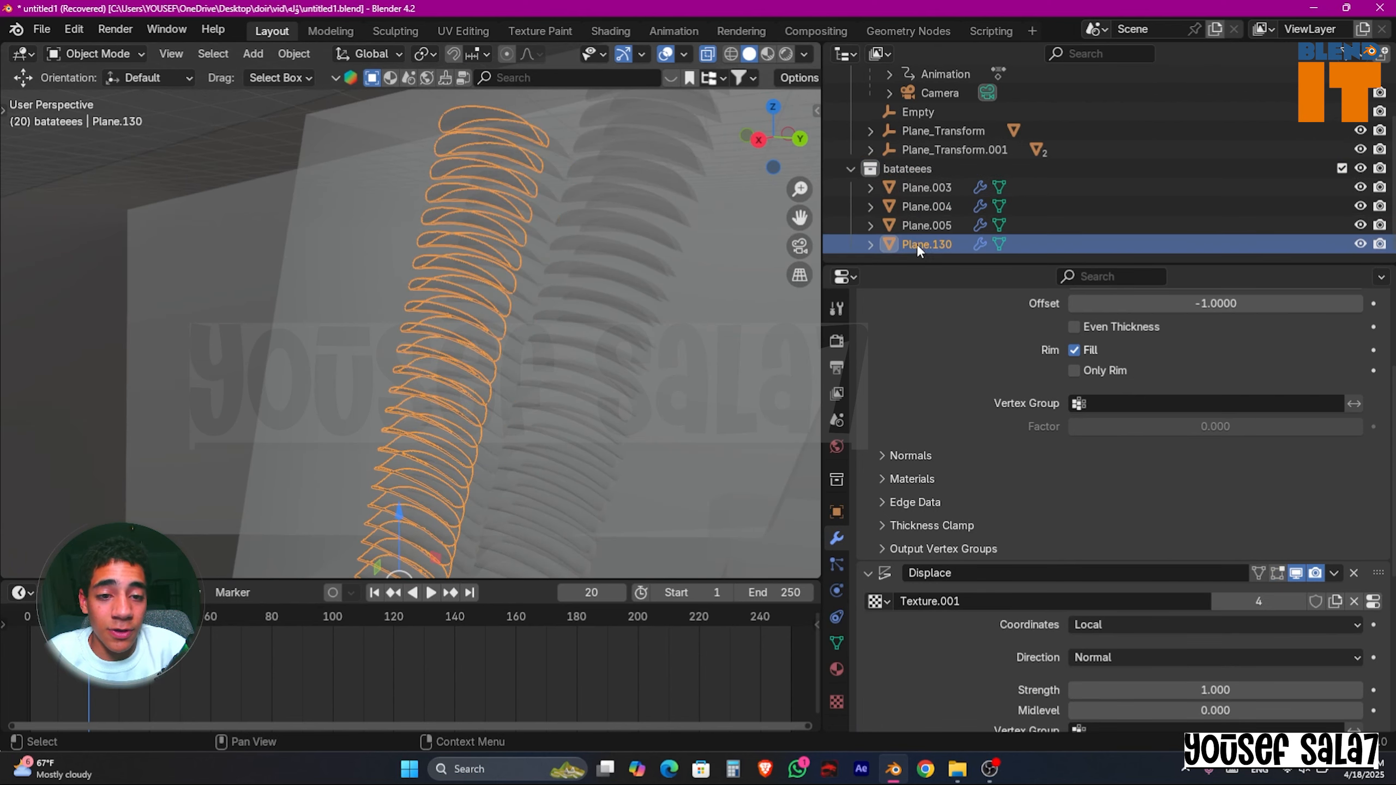
Step: Select the Plane.005 column, enlarge the 3D viewport and review the column's shape and remaining modifiers
middle_drag(600, 222, 497, 212)
click(585, 150)
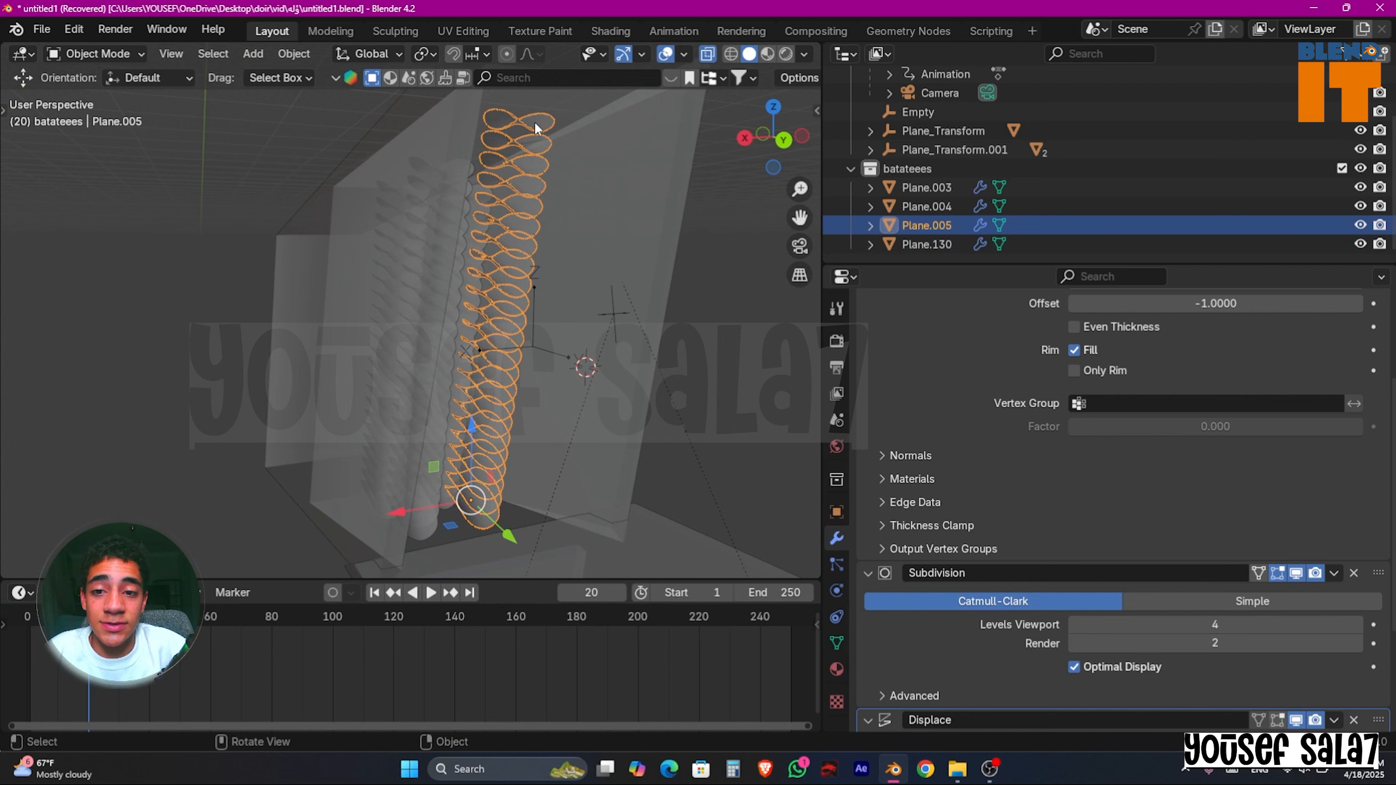
middle_drag(437, 303, 514, 303)
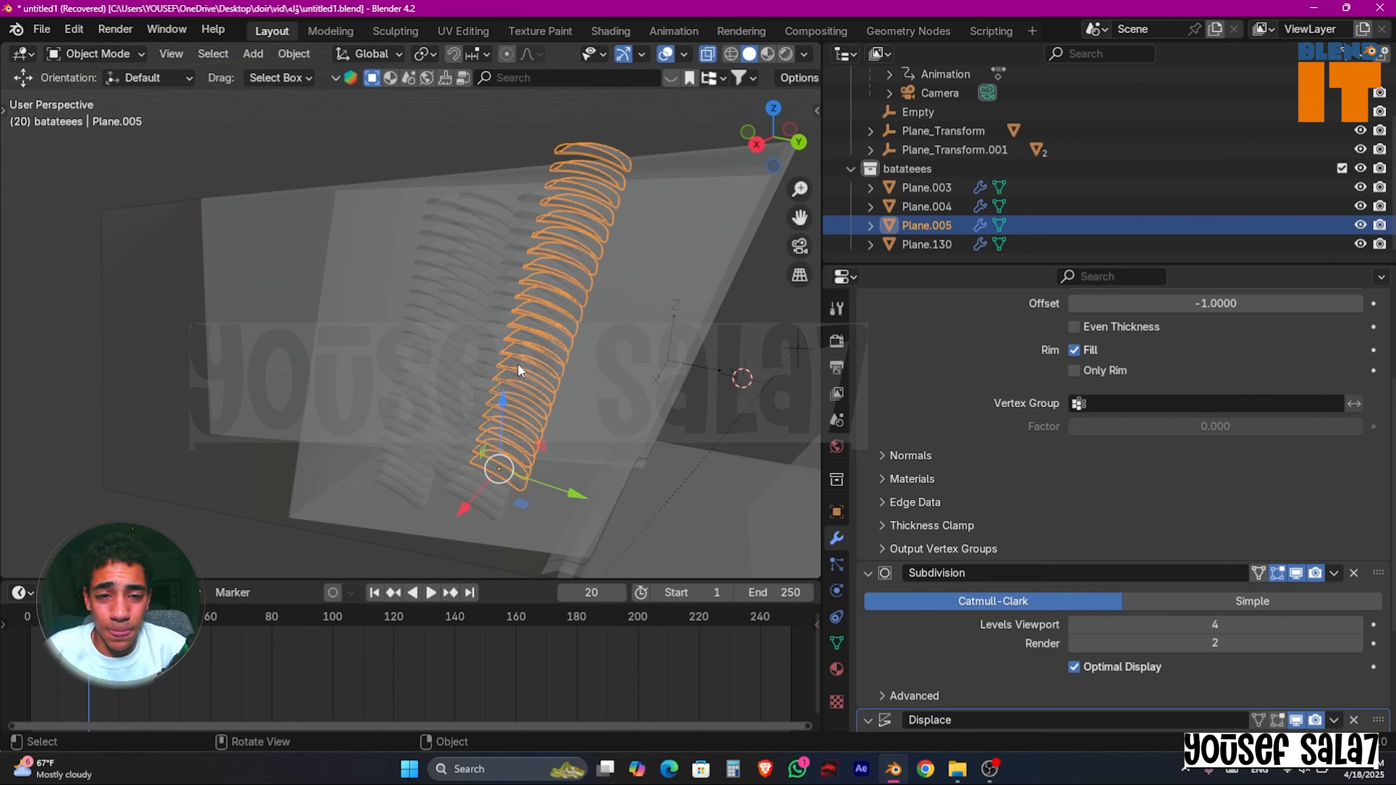
middle_drag(593, 296, 660, 308)
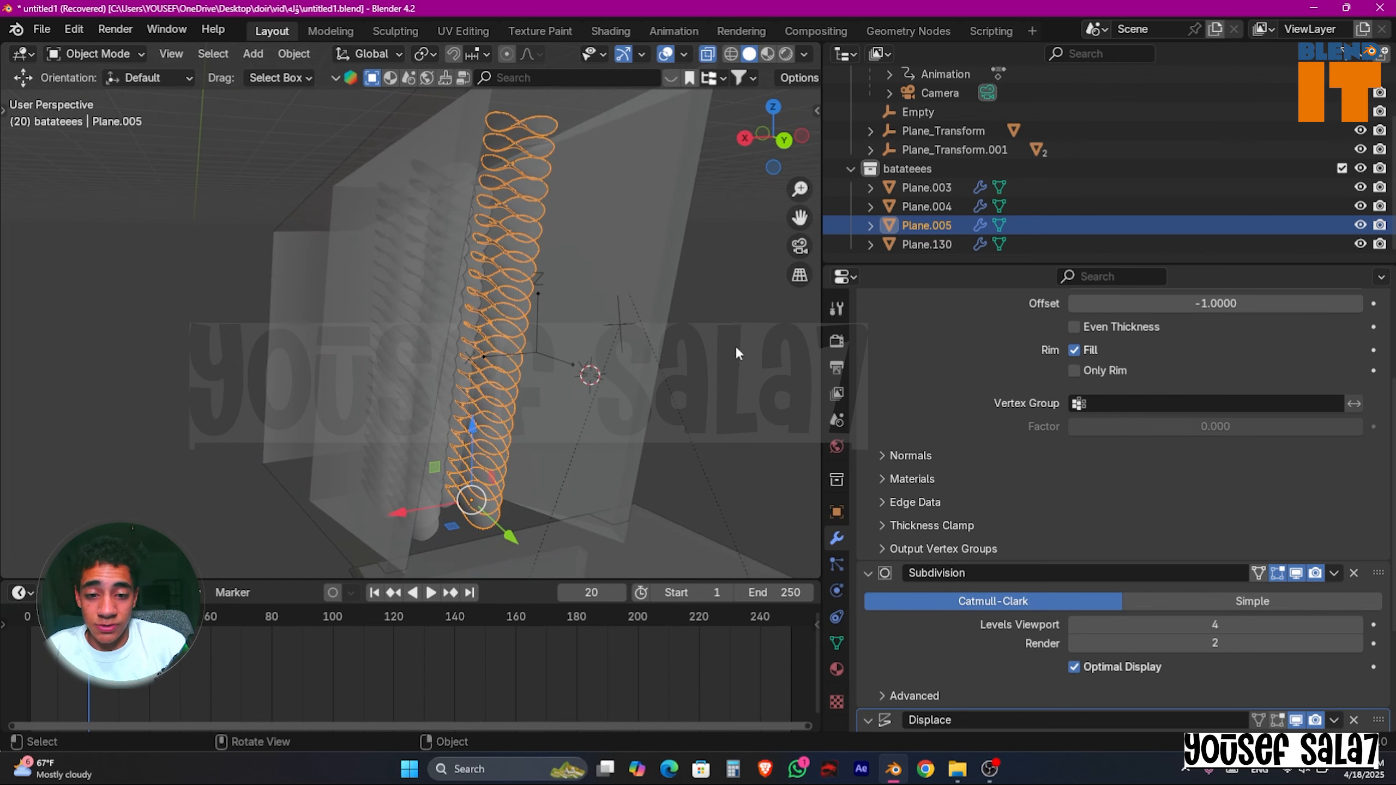
drag(822, 332, 1031, 325)
scroll(666, 339, down, 3)
middle_drag(805, 427, 659, 308)
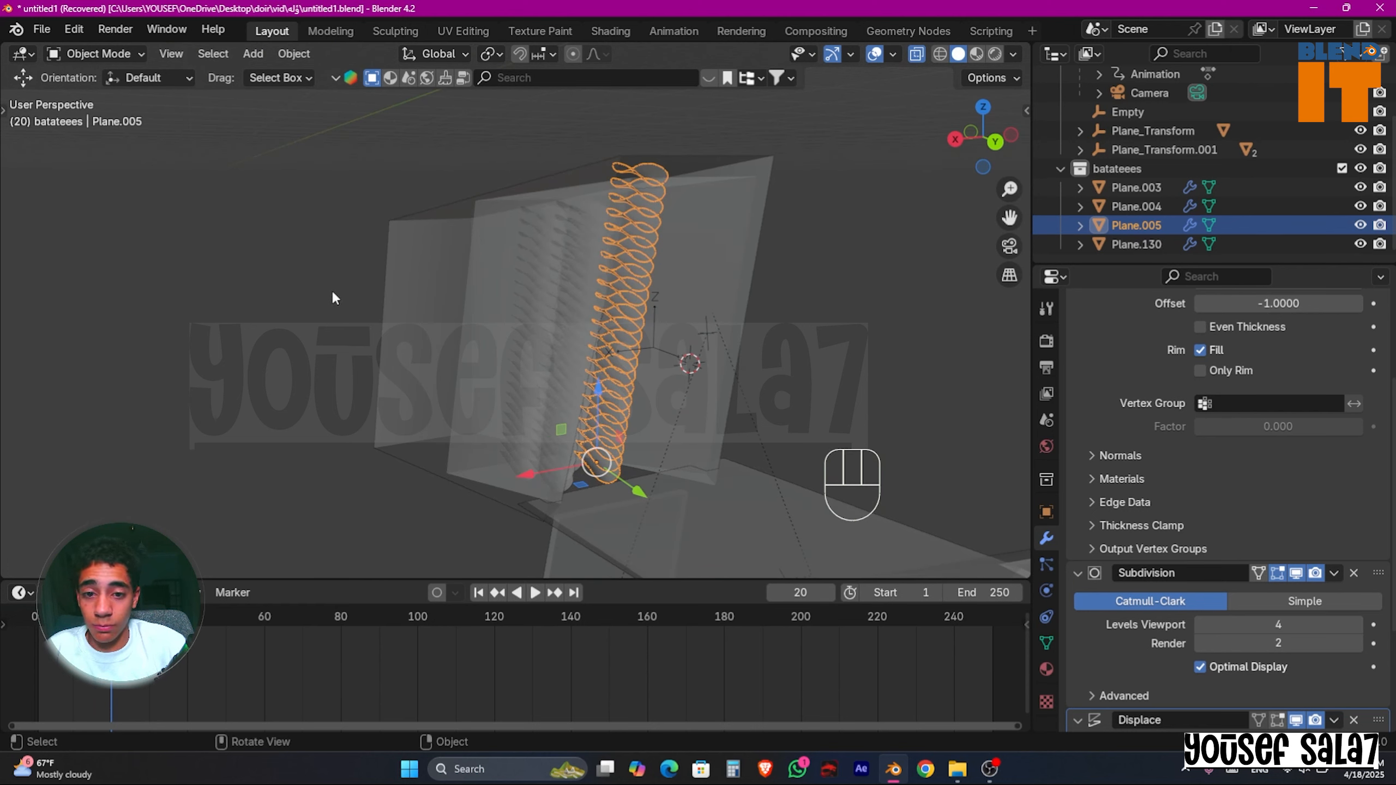
scroll(1171, 507, down, 6)
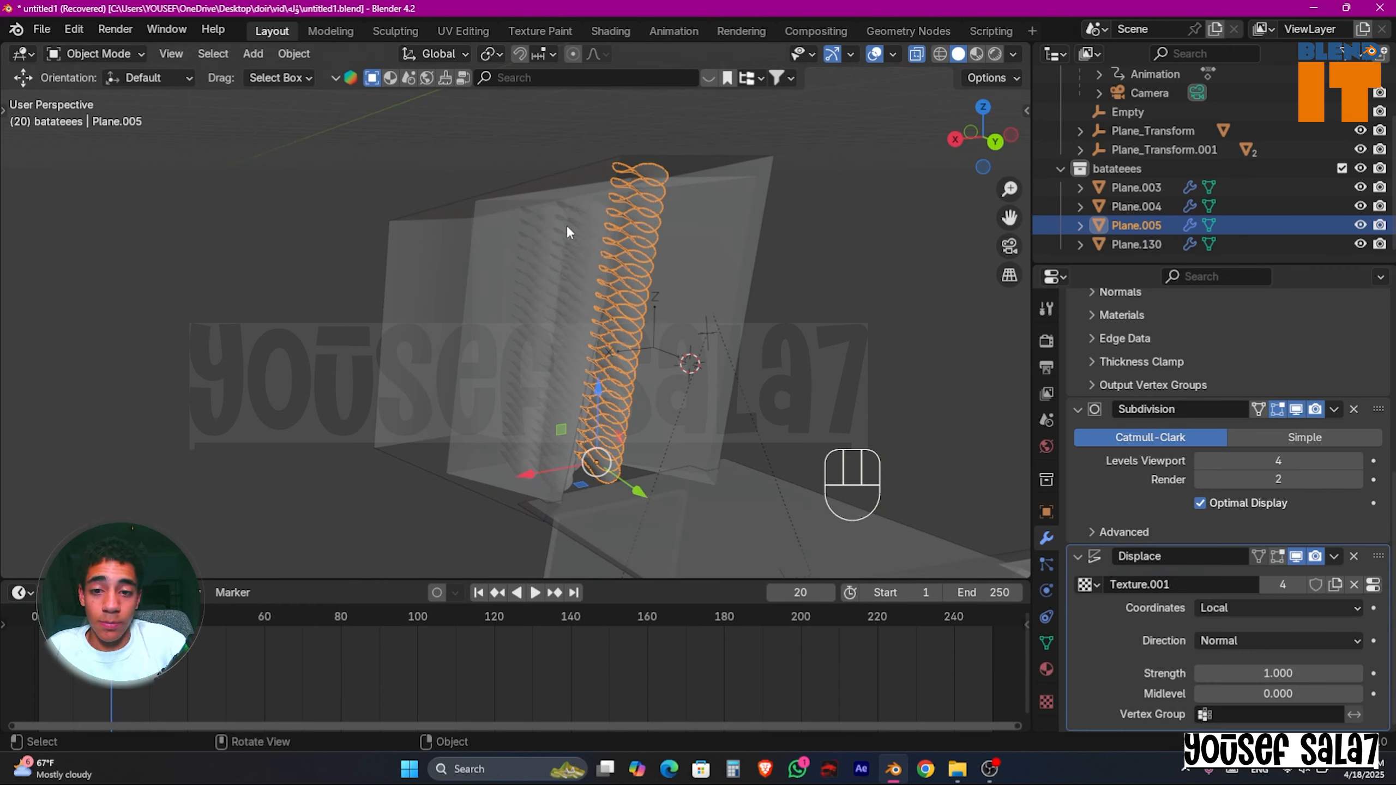
middle_drag(927, 303, 630, 238)
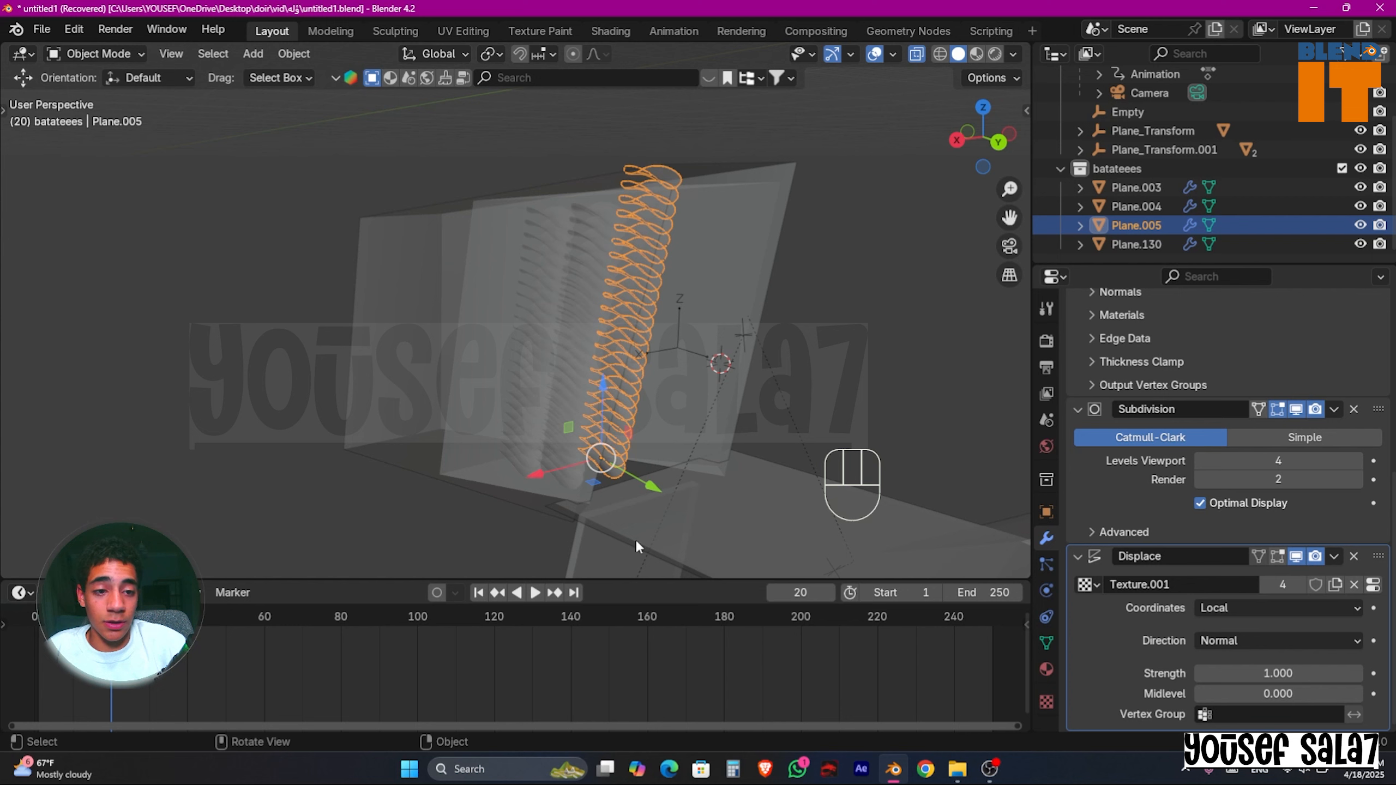
Step: Select Plane.130 and apply its Array modifier
click(1137, 244)
scroll(1178, 544, down, 4)
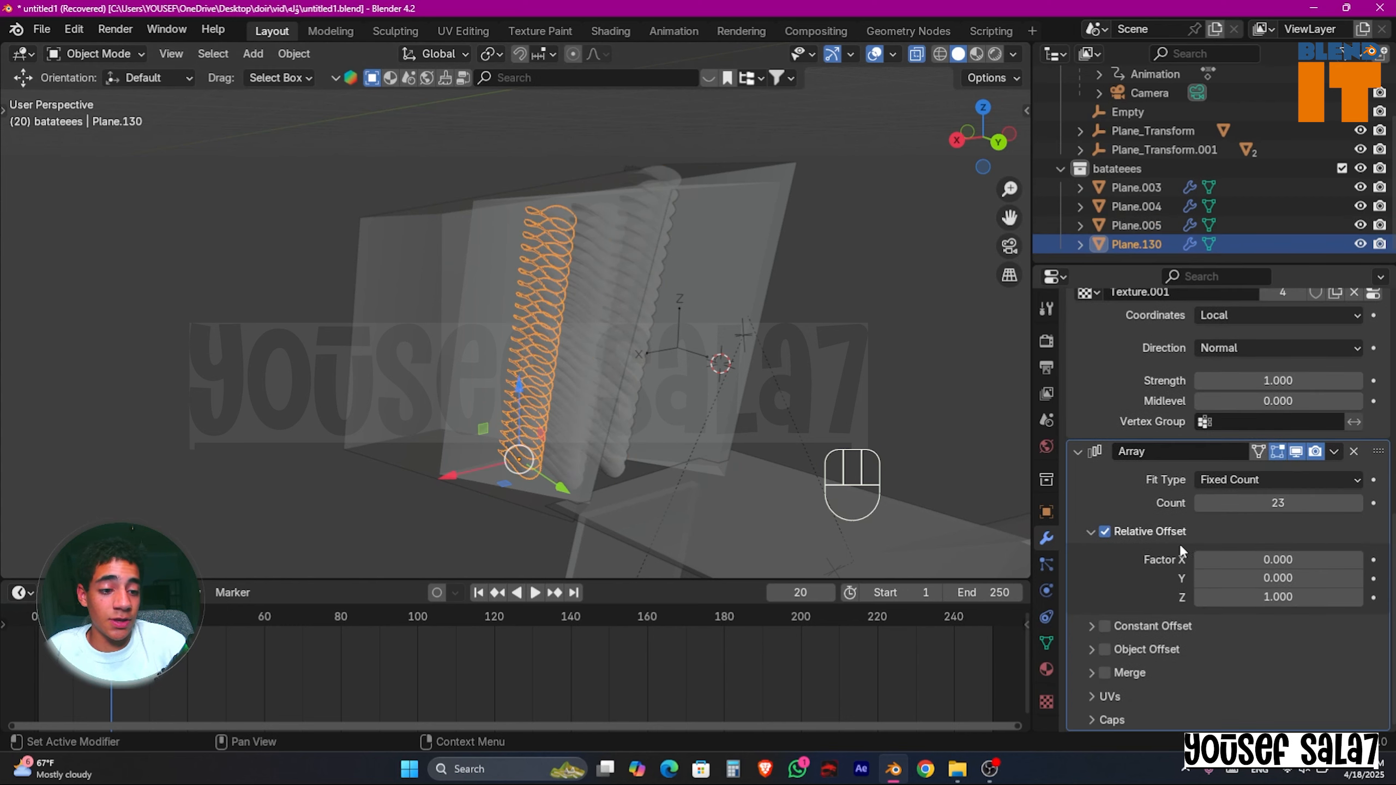
key(ctrl+a)
Step: Select the Plane.004 column through the corridor wall and apply its Array modifier
click(602, 246)
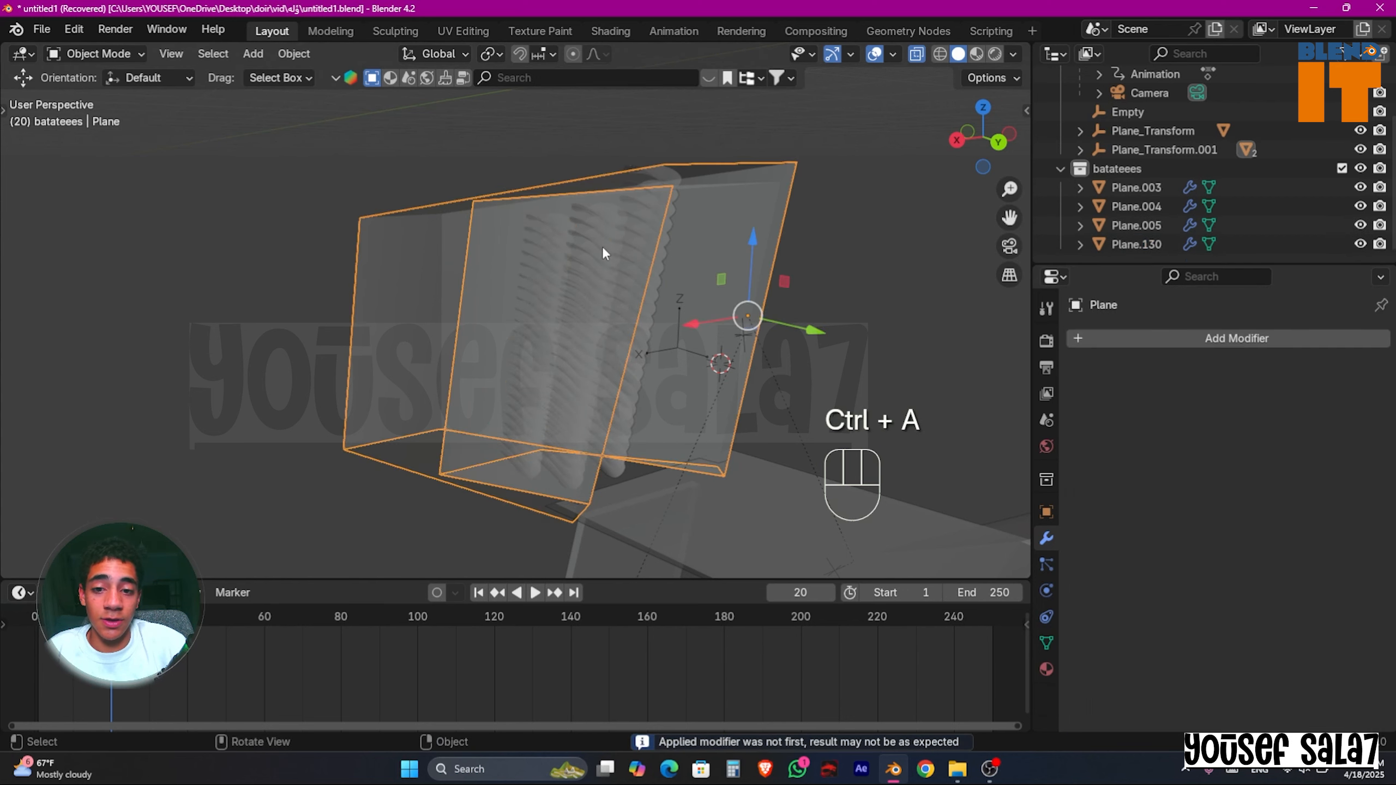
click(605, 249)
scroll(1140, 518, down, 6)
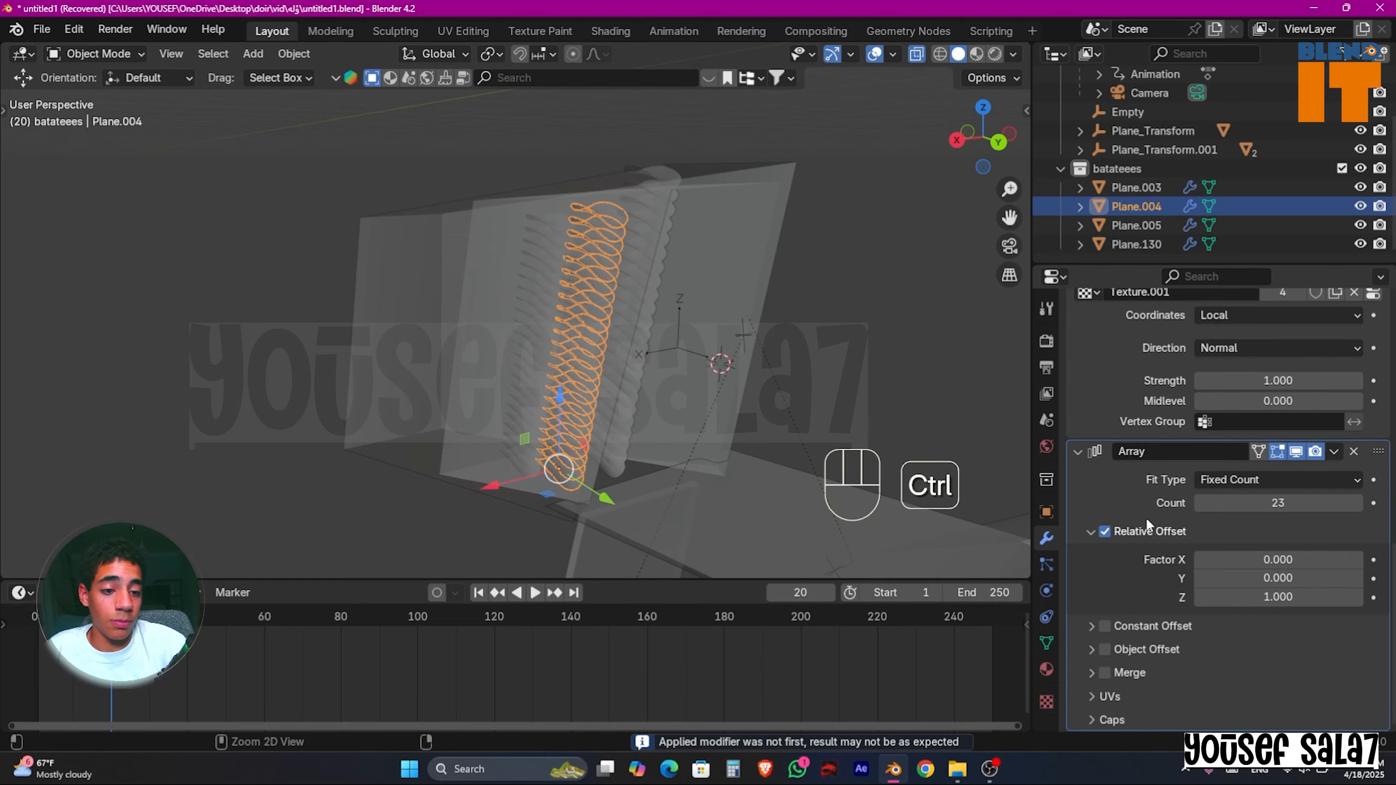
key(ctrl+a)
Step: Separate the whole mesh of Plane.004 by loose parts and return to Object Mode
middle_drag(907, 440, 691, 261)
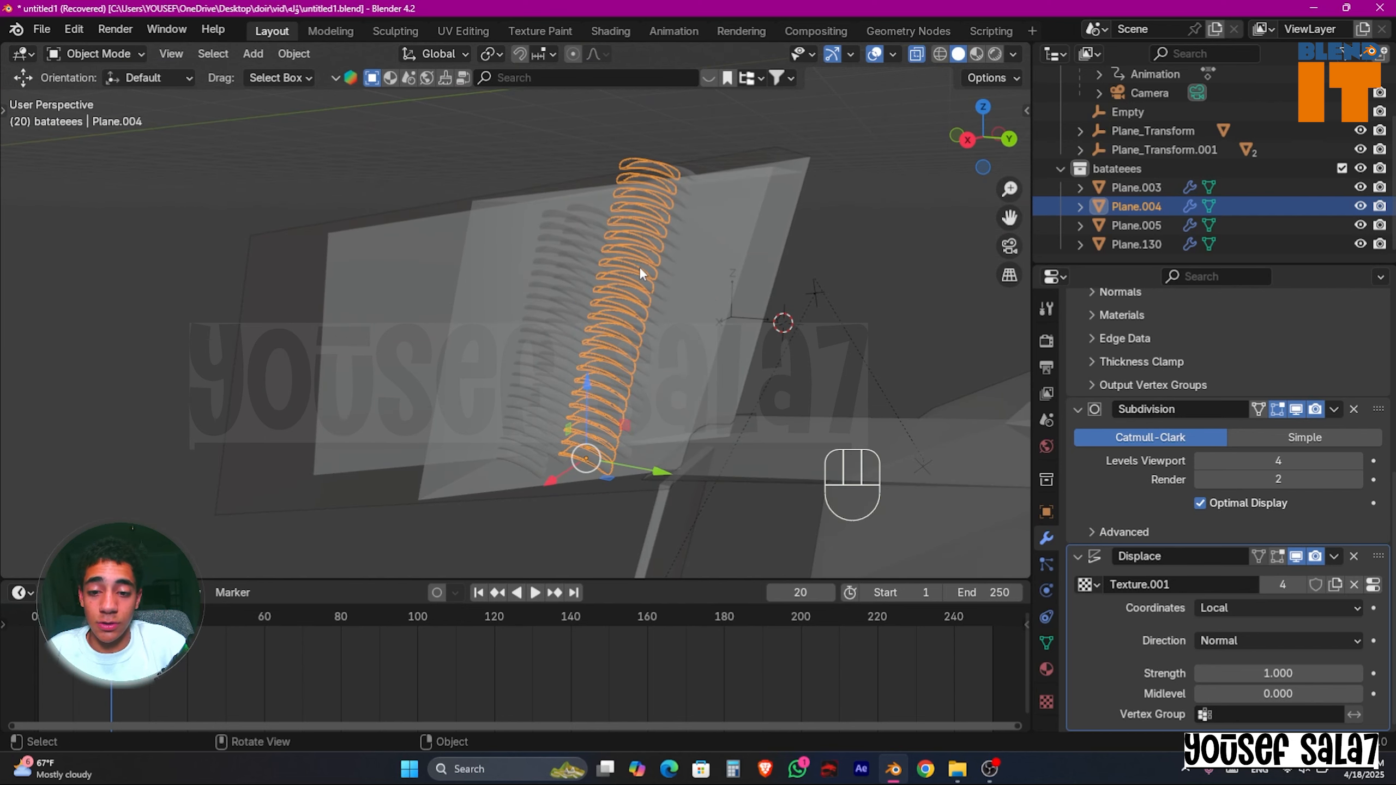
key(Tab)
key(a)
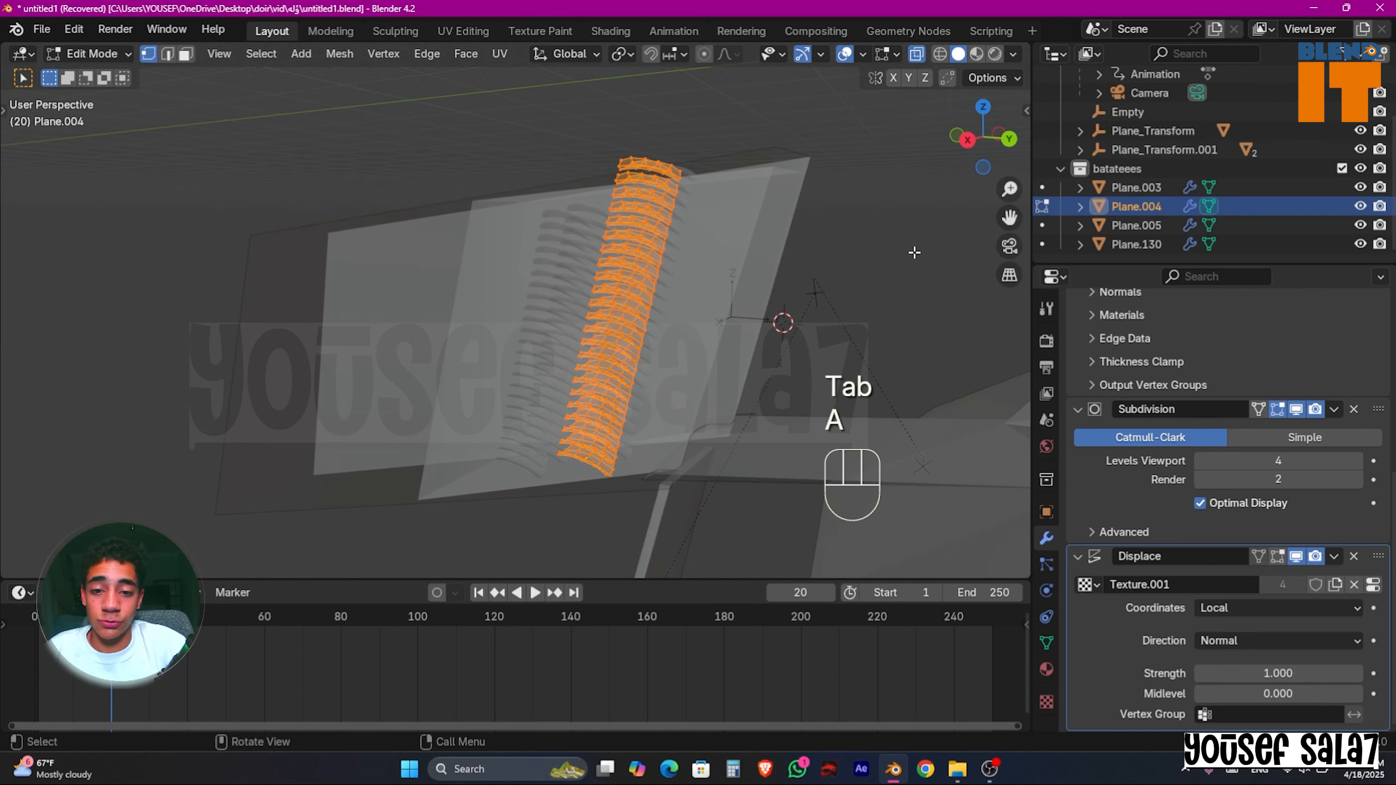
key(ctrl+p)
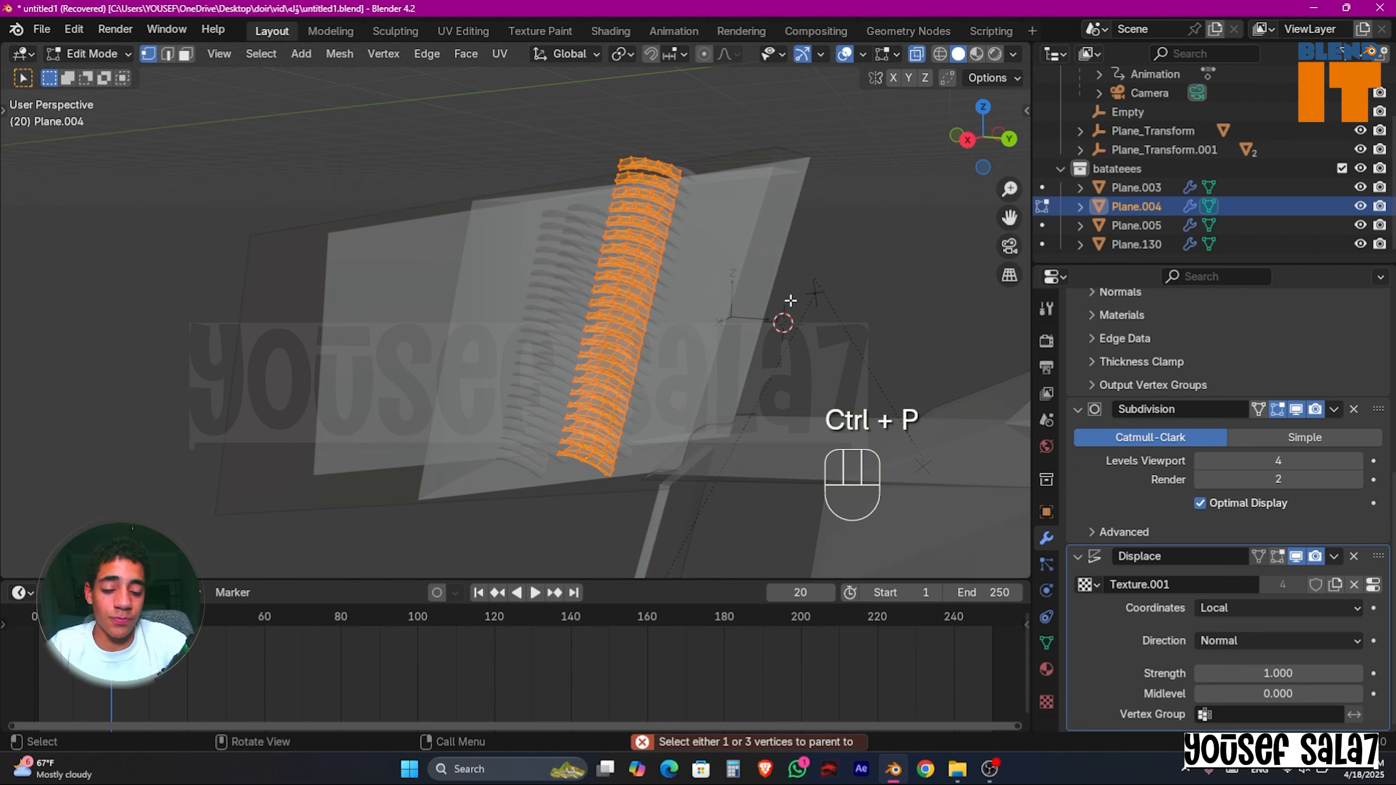
key(p)
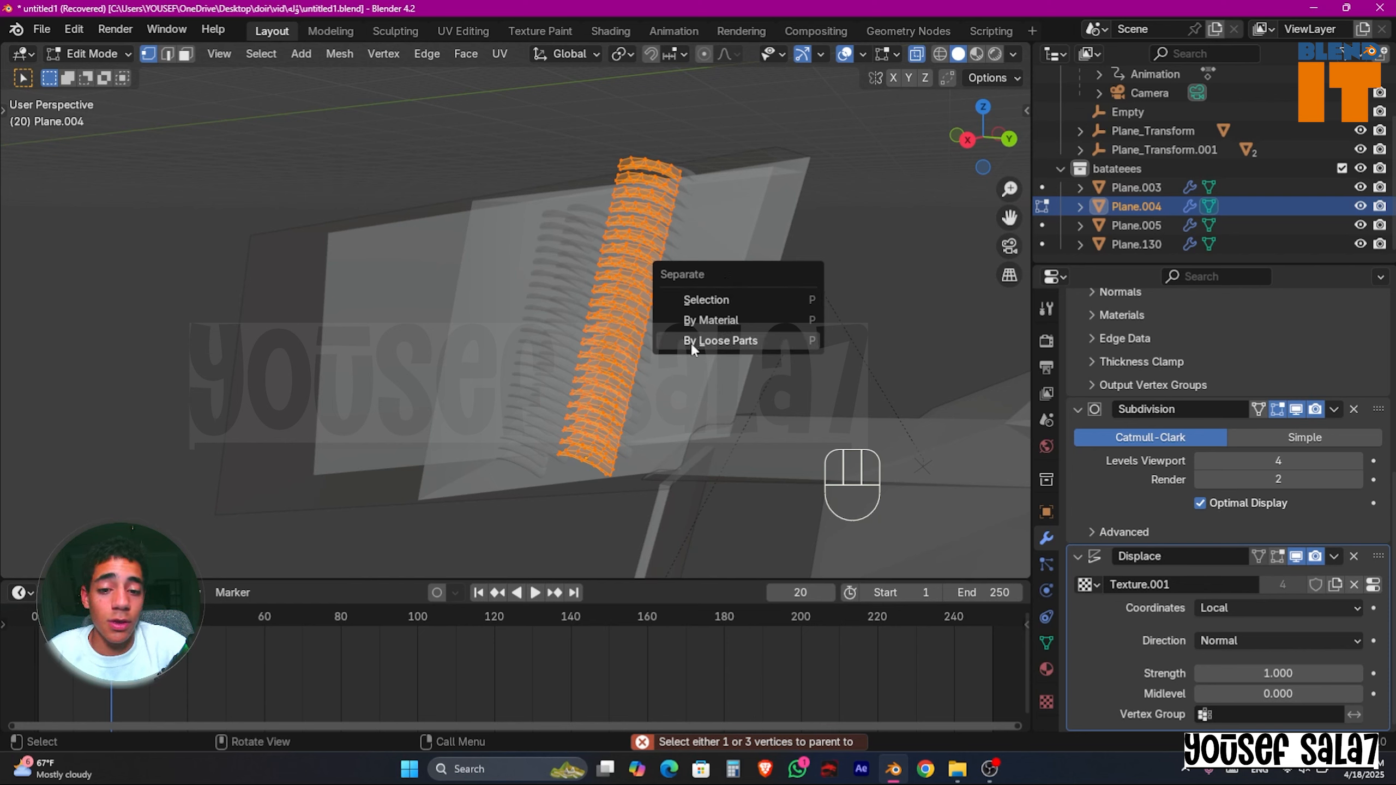
key(Return)
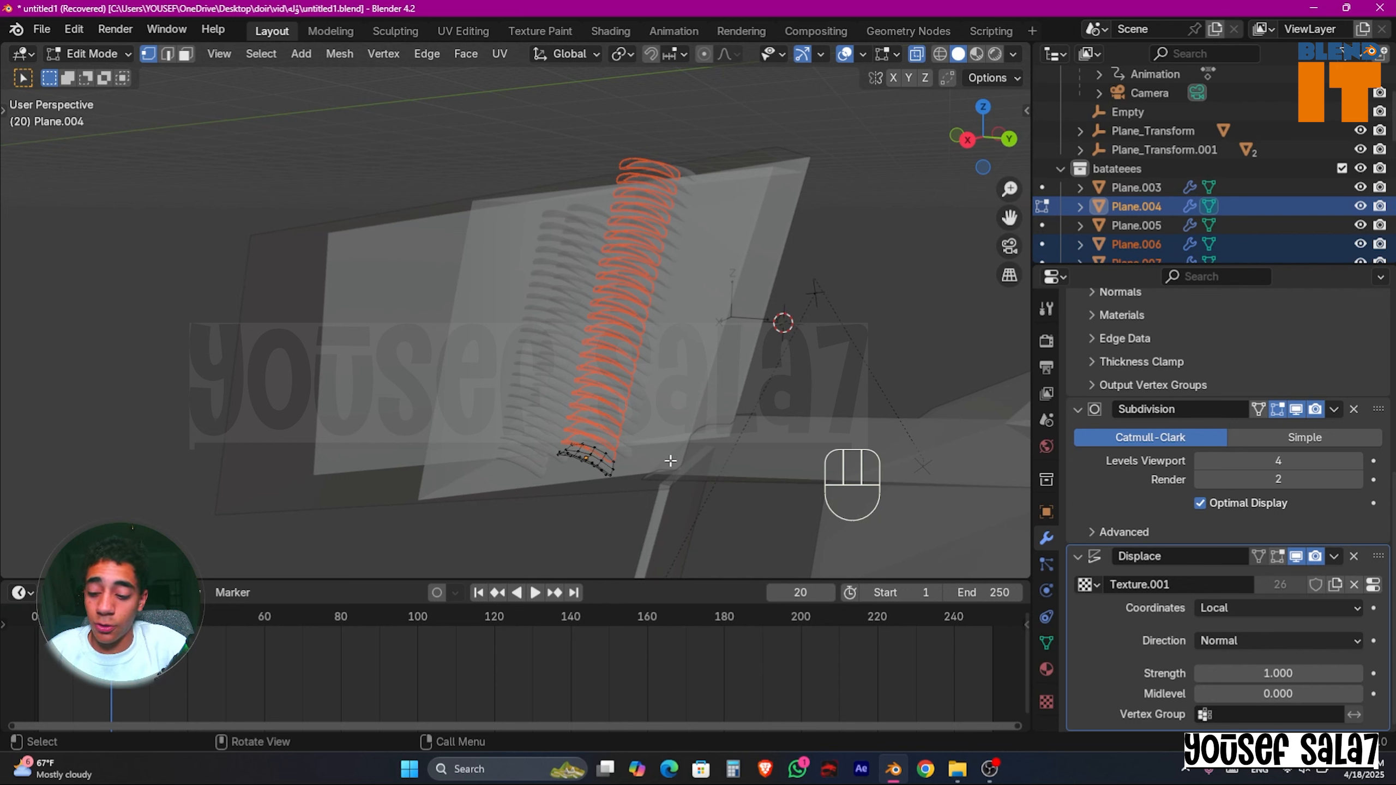
key(Tab)
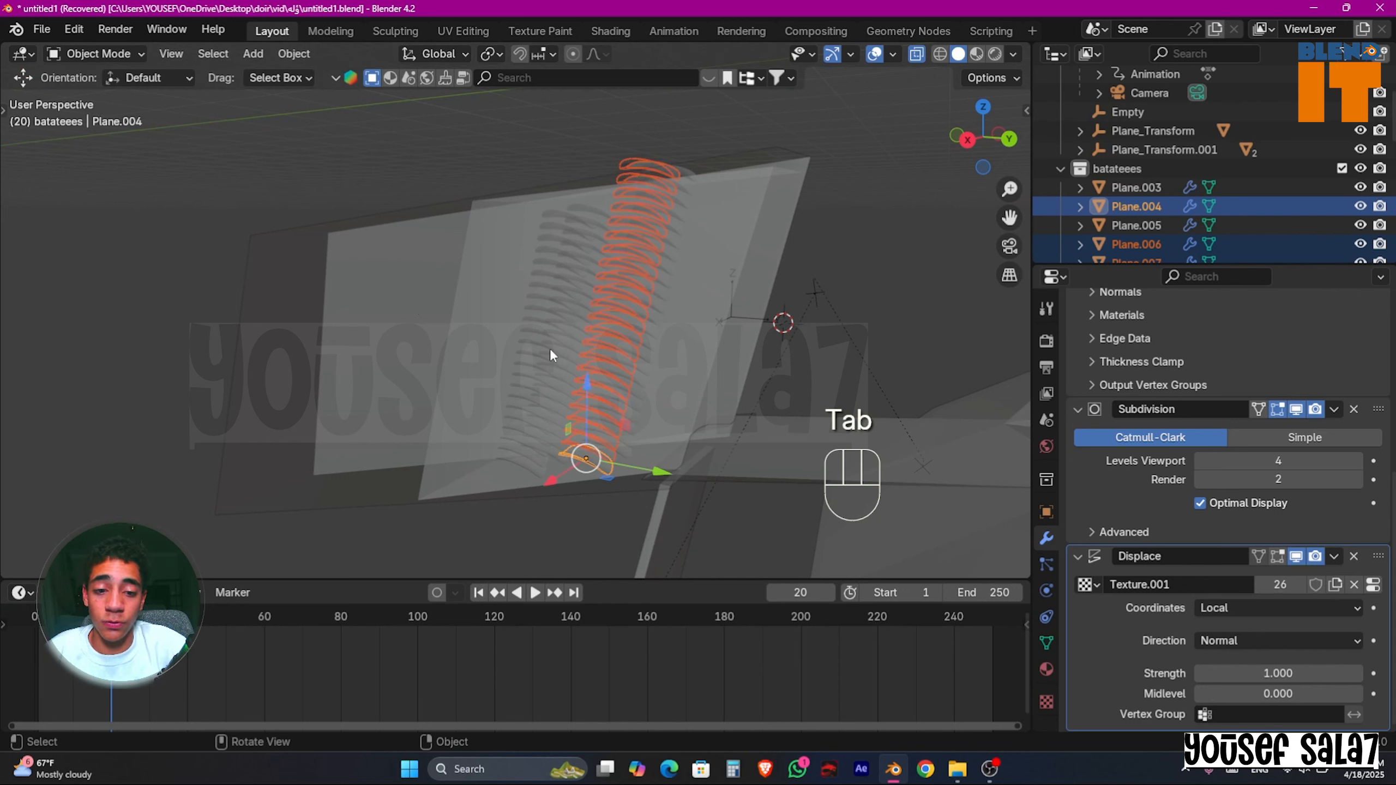
Step: Set the origins of the separated Plane.004 column pieces to their own geometry
click(297, 54)
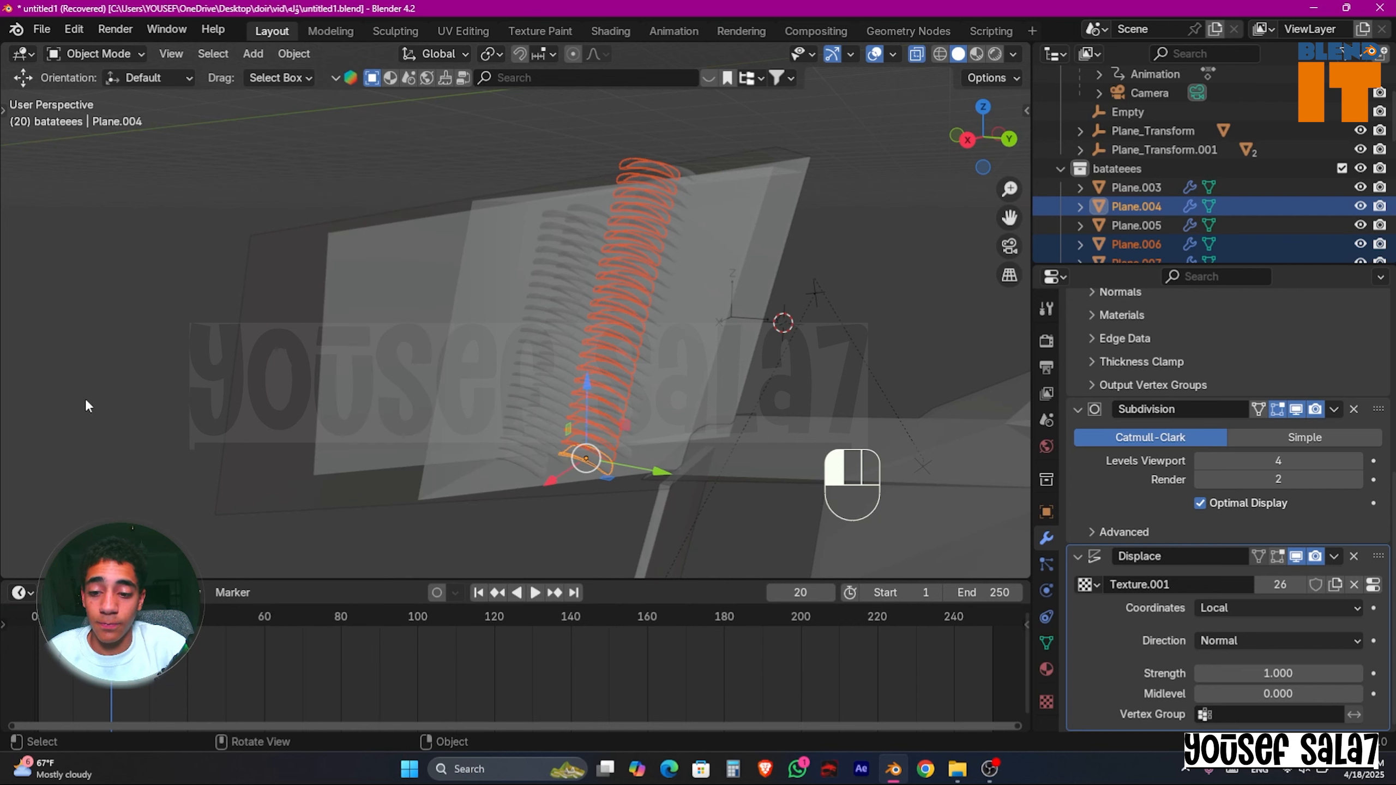
click(308, 54)
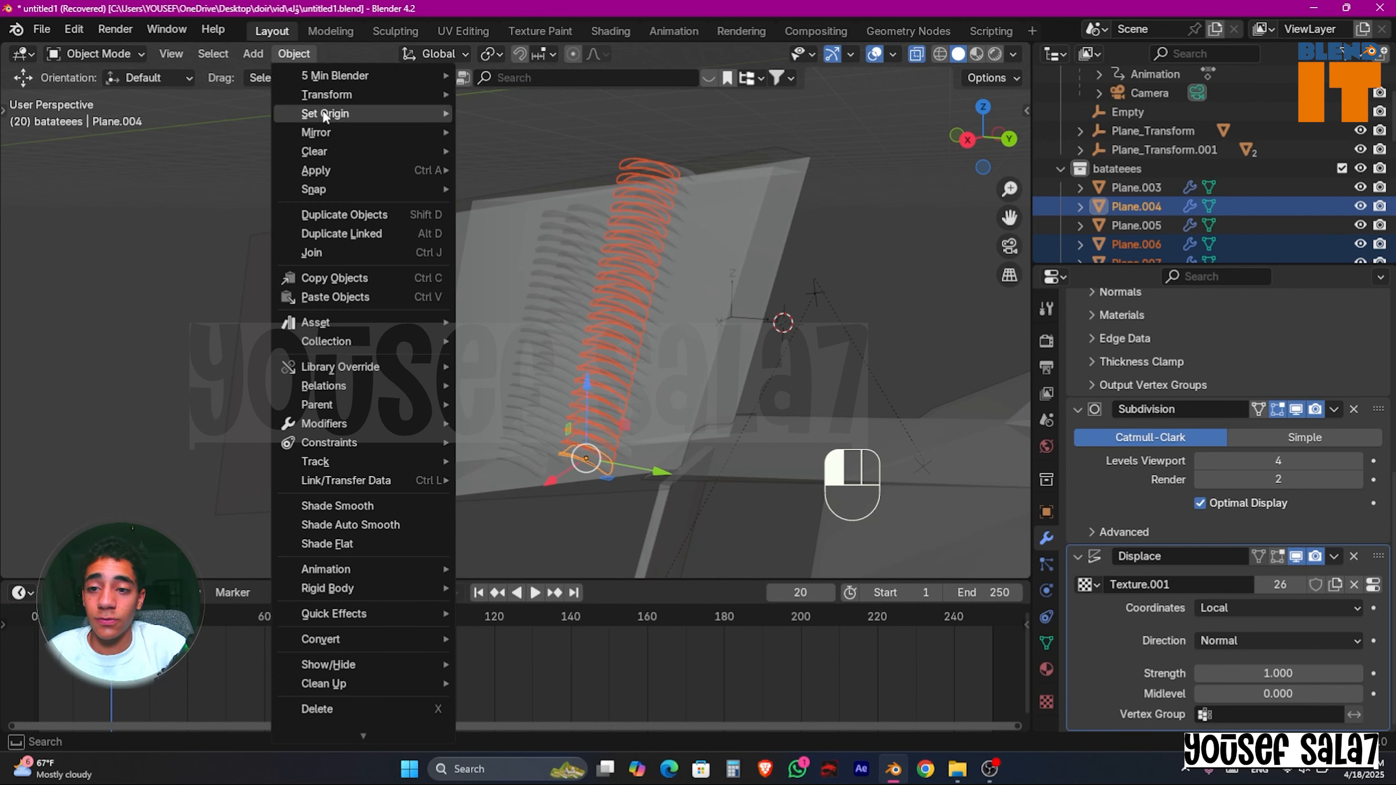
mouse_move(325, 114)
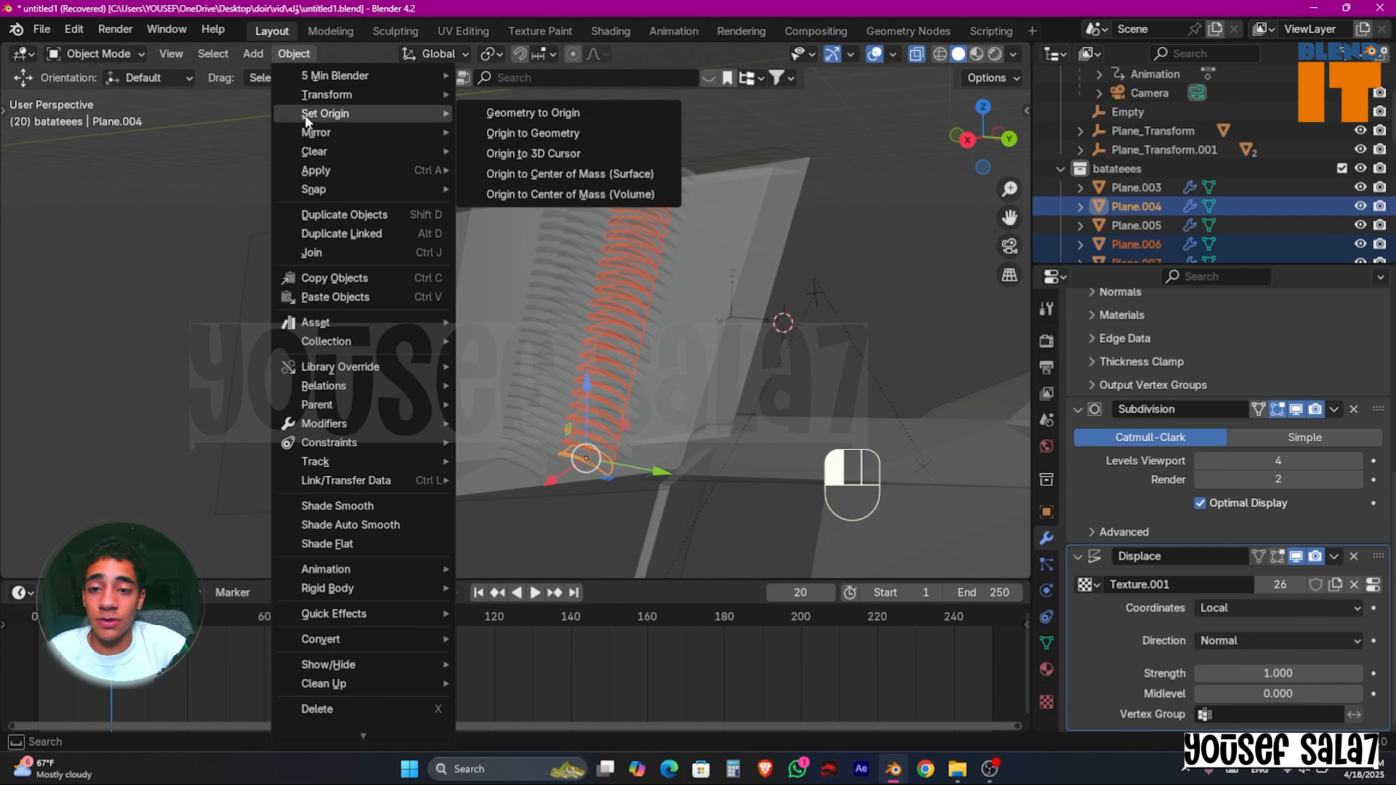
click(539, 133)
Step: Select individual pieces near the top of the separated Plane.004 column and delete two of them
middle_drag(785, 214, 739, 201)
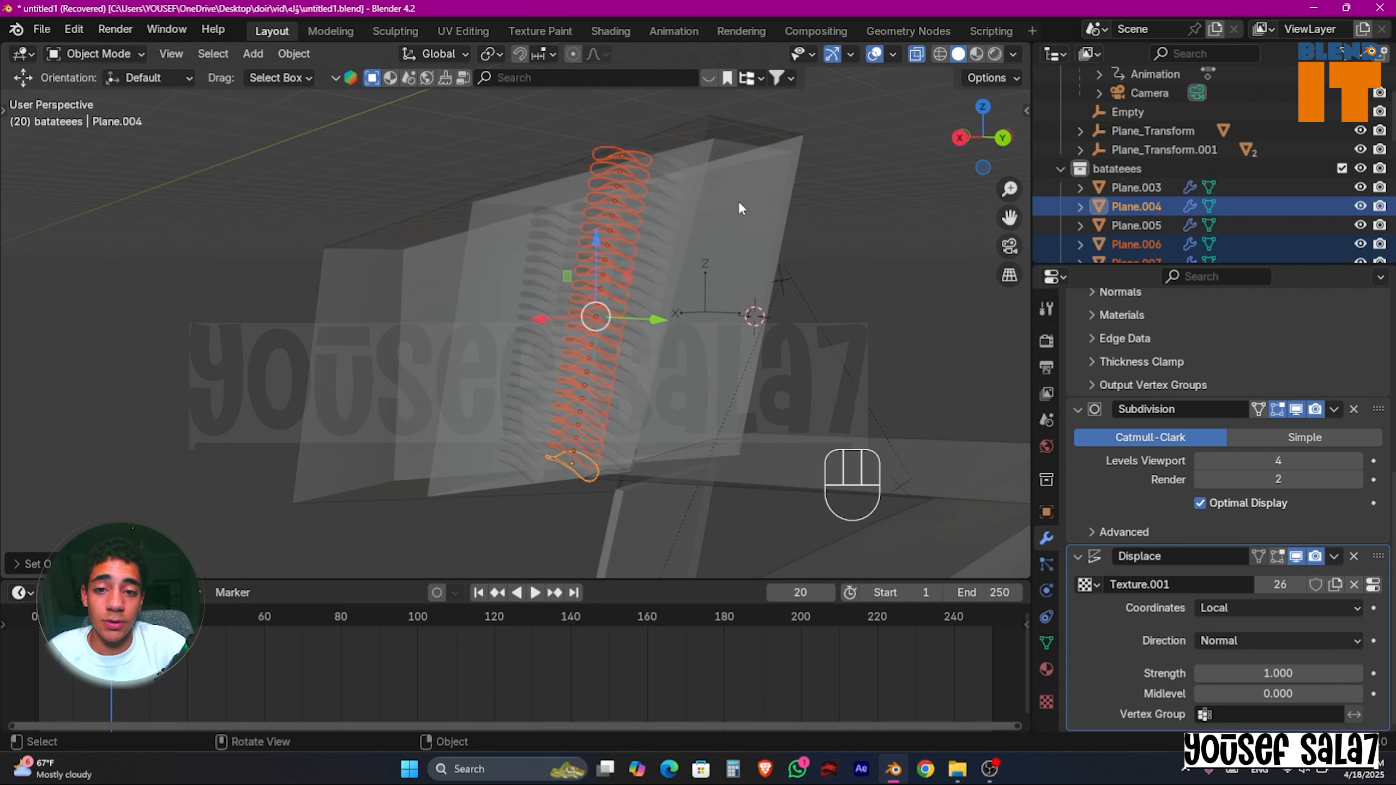
click(629, 162)
click(628, 157)
click(619, 179)
click(620, 179)
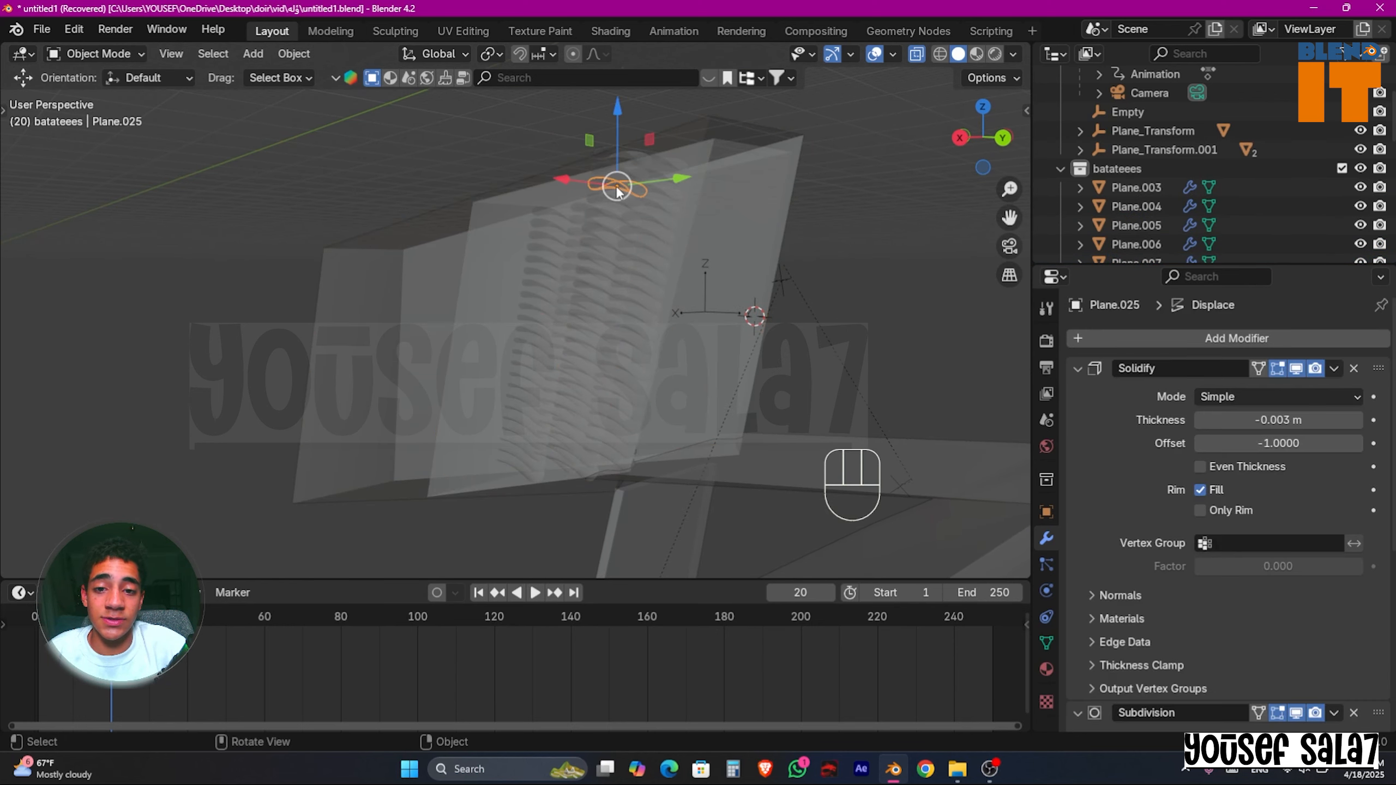
click(631, 158)
click(630, 157)
key(x)
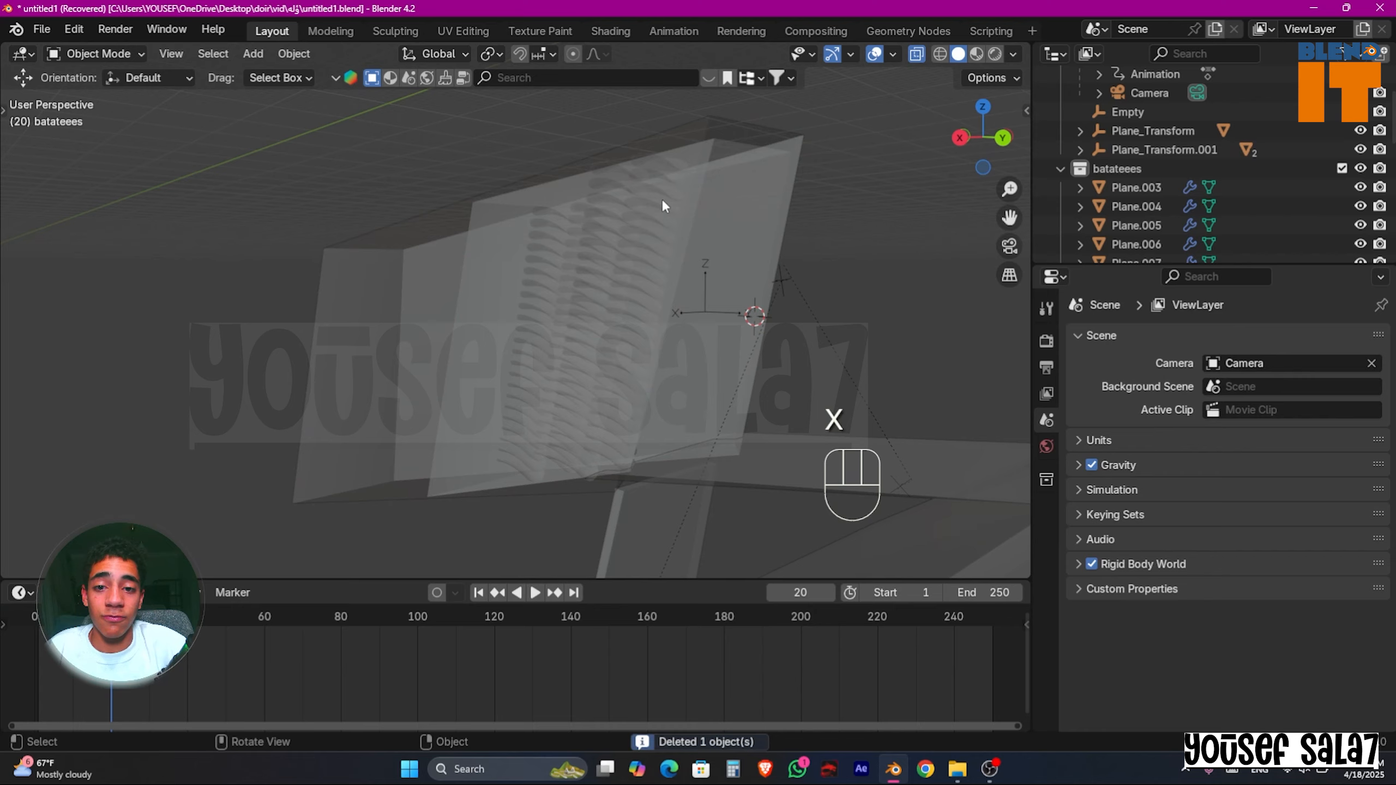
mouse_move(662, 198)
middle_down()
mouse_move(721, 246)
mouse_move(648, 196)
mouse_move(685, 192)
mouse_move(557, 211)
mouse_move(646, 187)
middle_up()
click(637, 188)
key(x)
click(632, 193)
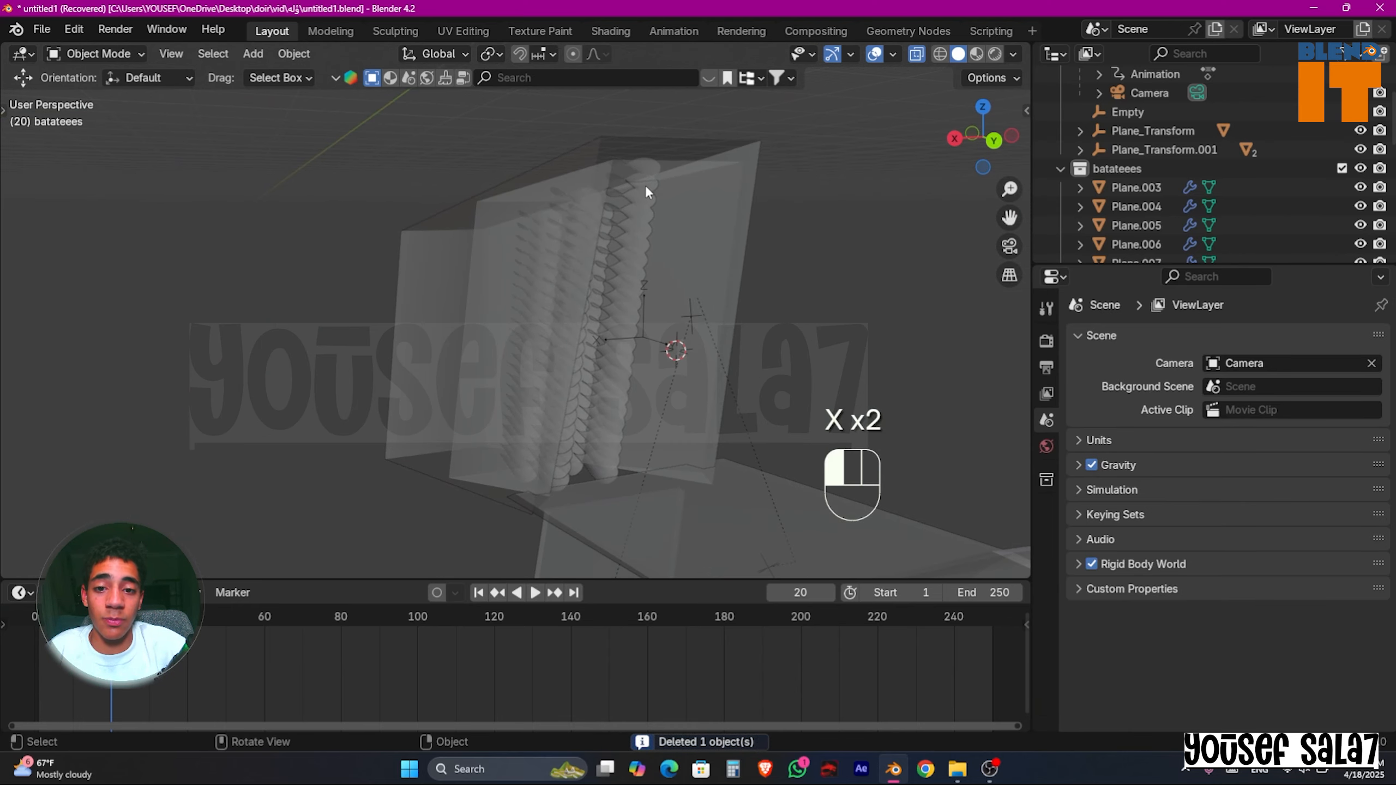
Step: Select the Plane.005 column, separate its whole mesh by loose parts and return to Object Mode
click(646, 187)
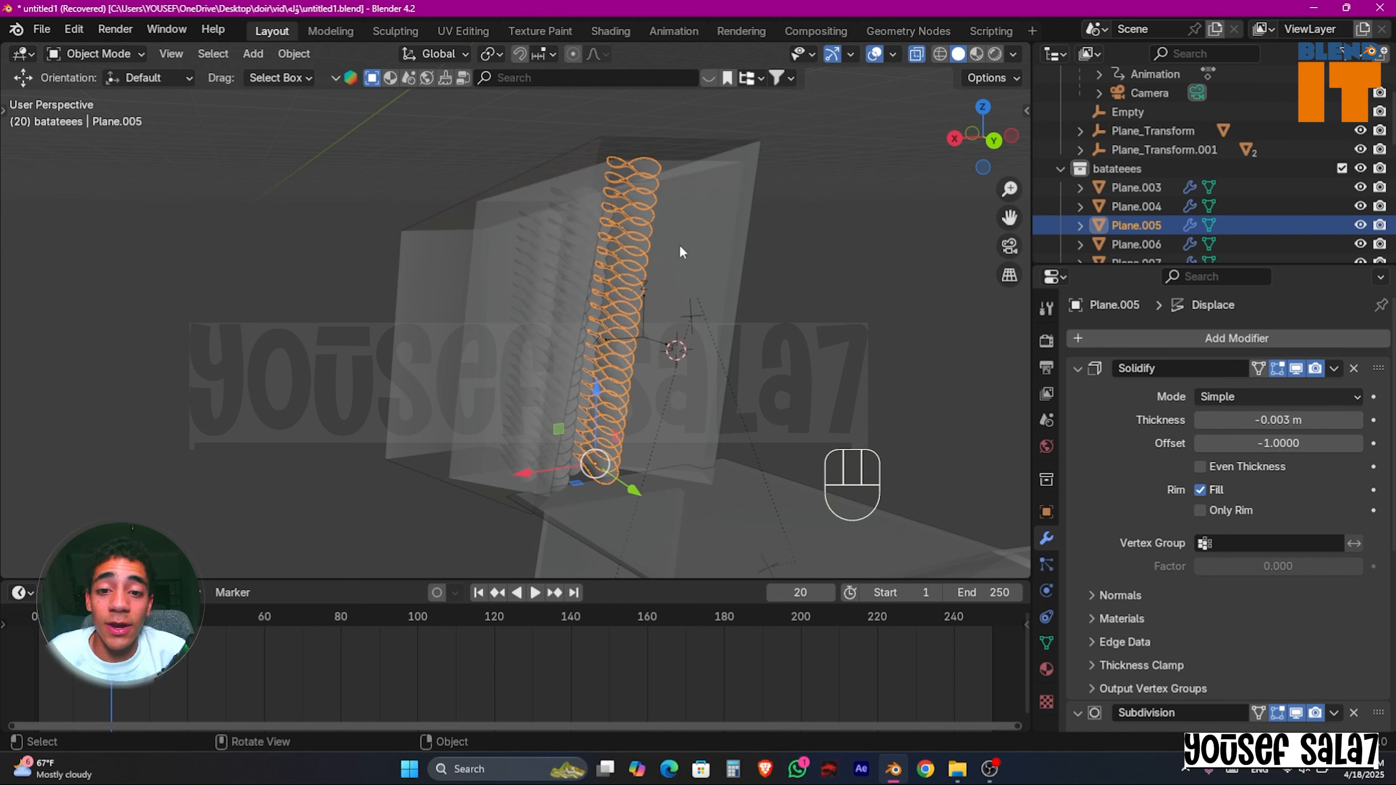
key(Tab)
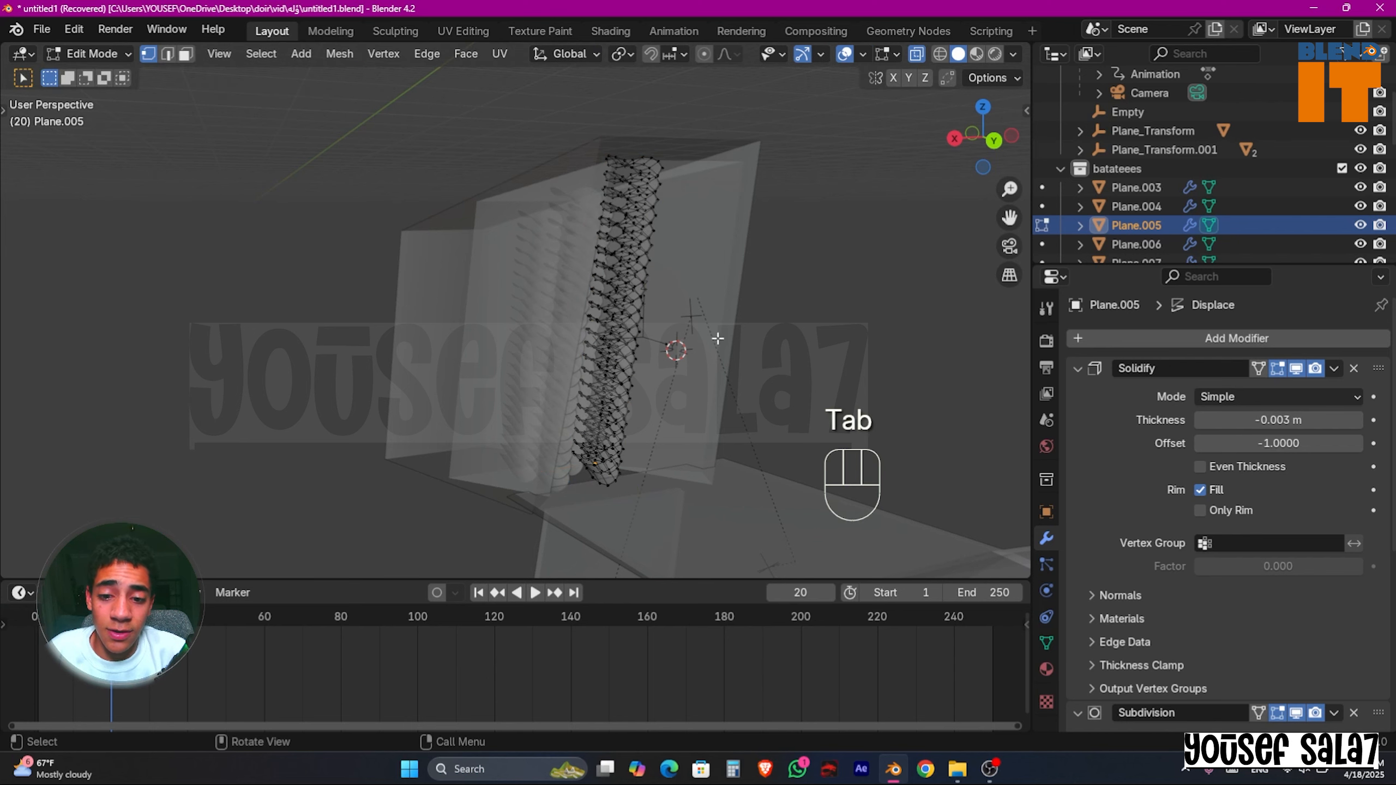
key(a)
key(p)
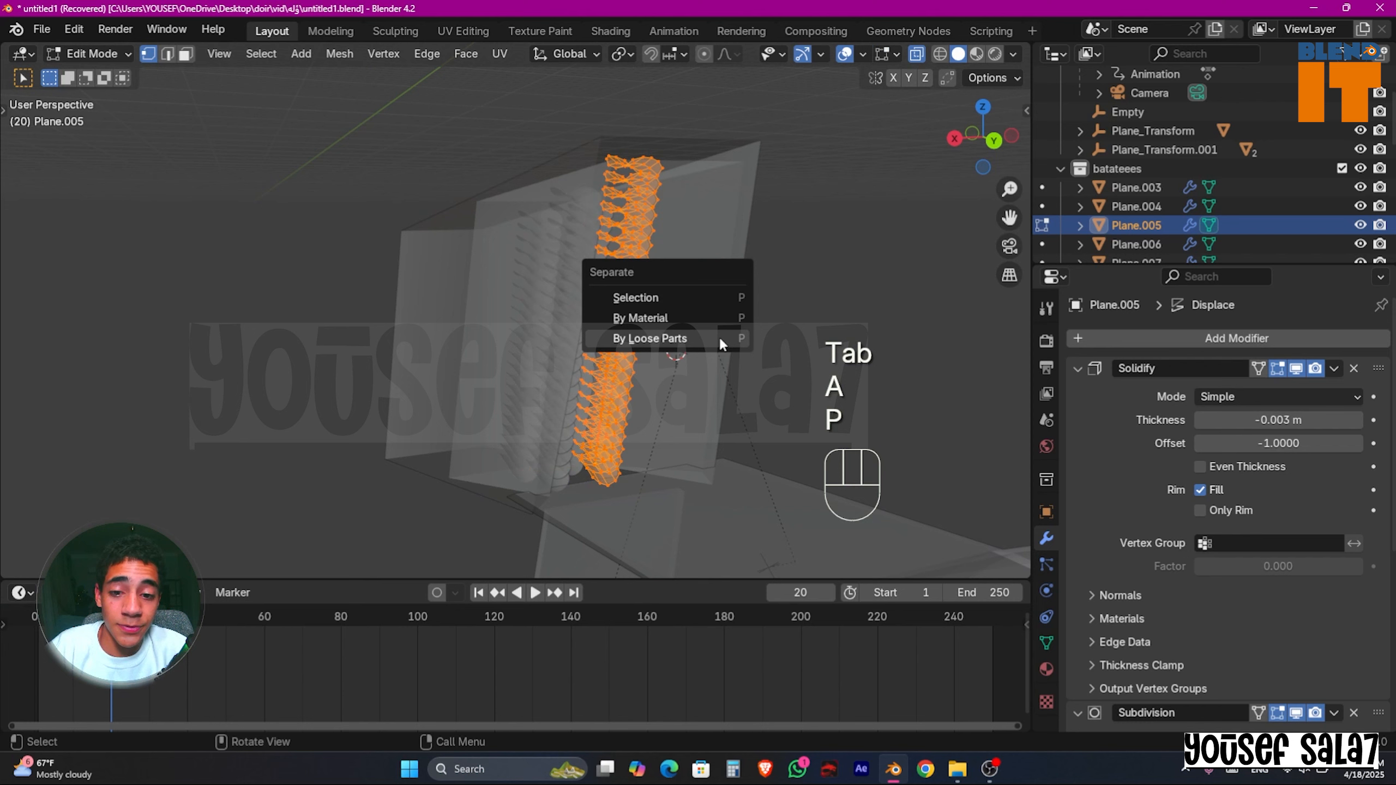
click(648, 338)
key(Tab)
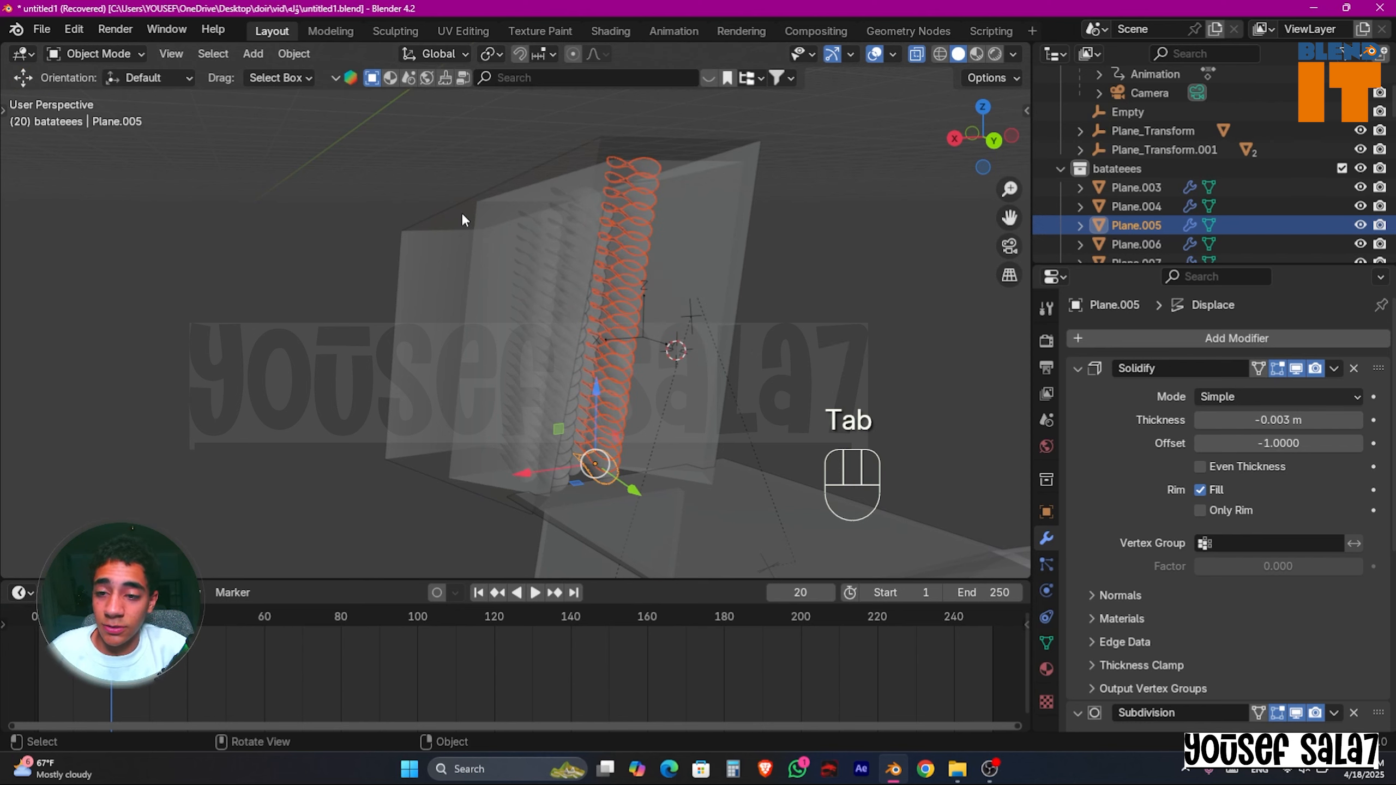
Step: Set the origins of the separated Plane.005 column pieces to their own geometry
click(301, 56)
mouse_move(336, 113)
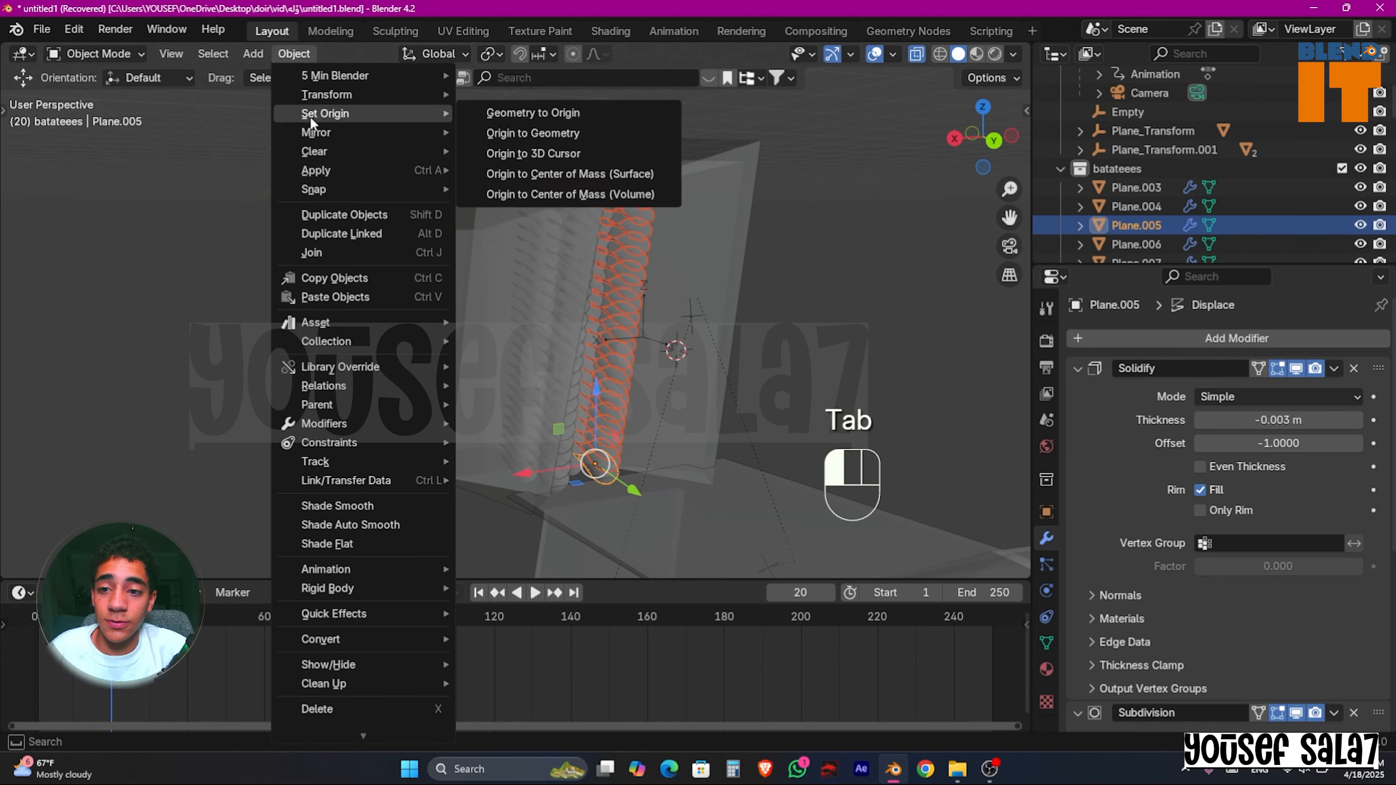
click(562, 137)
Step: Select the Plane.130 column through the corridor wall, separate its whole mesh by loose parts and return to Object Mode
middle_drag(626, 355, 713, 355)
click(547, 245)
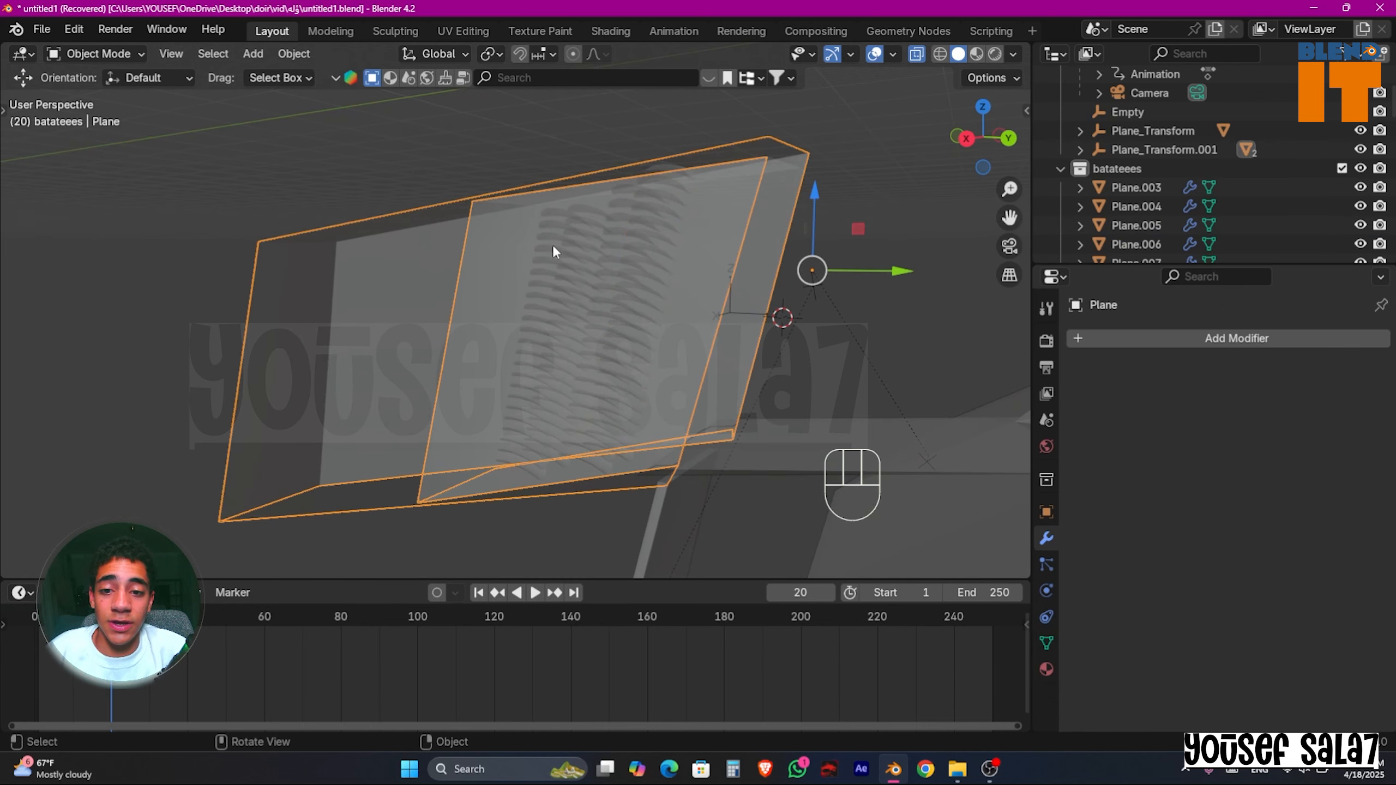
click(552, 244)
middle_drag(552, 245, 595, 214)
key(Tab)
key(a)
key(p)
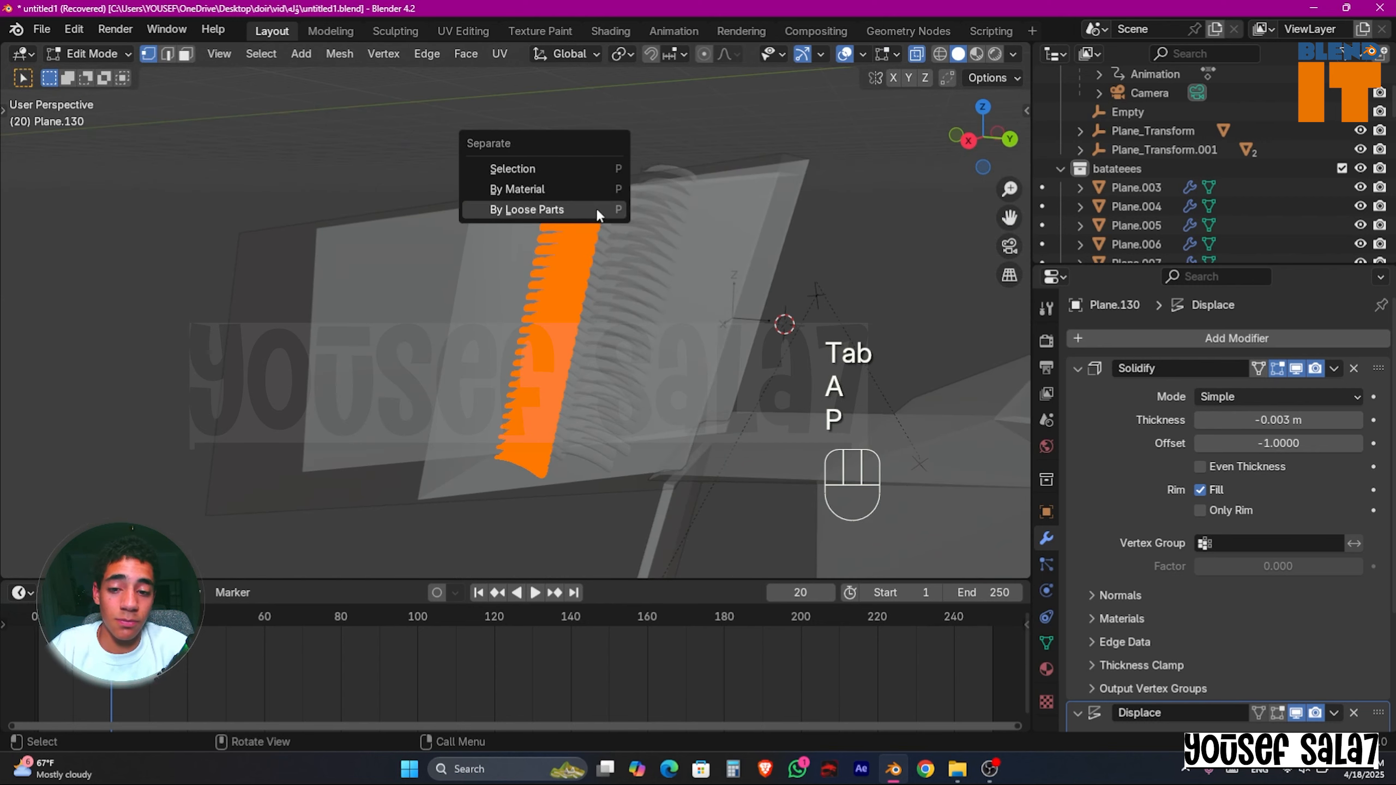
click(595, 207)
key(Tab)
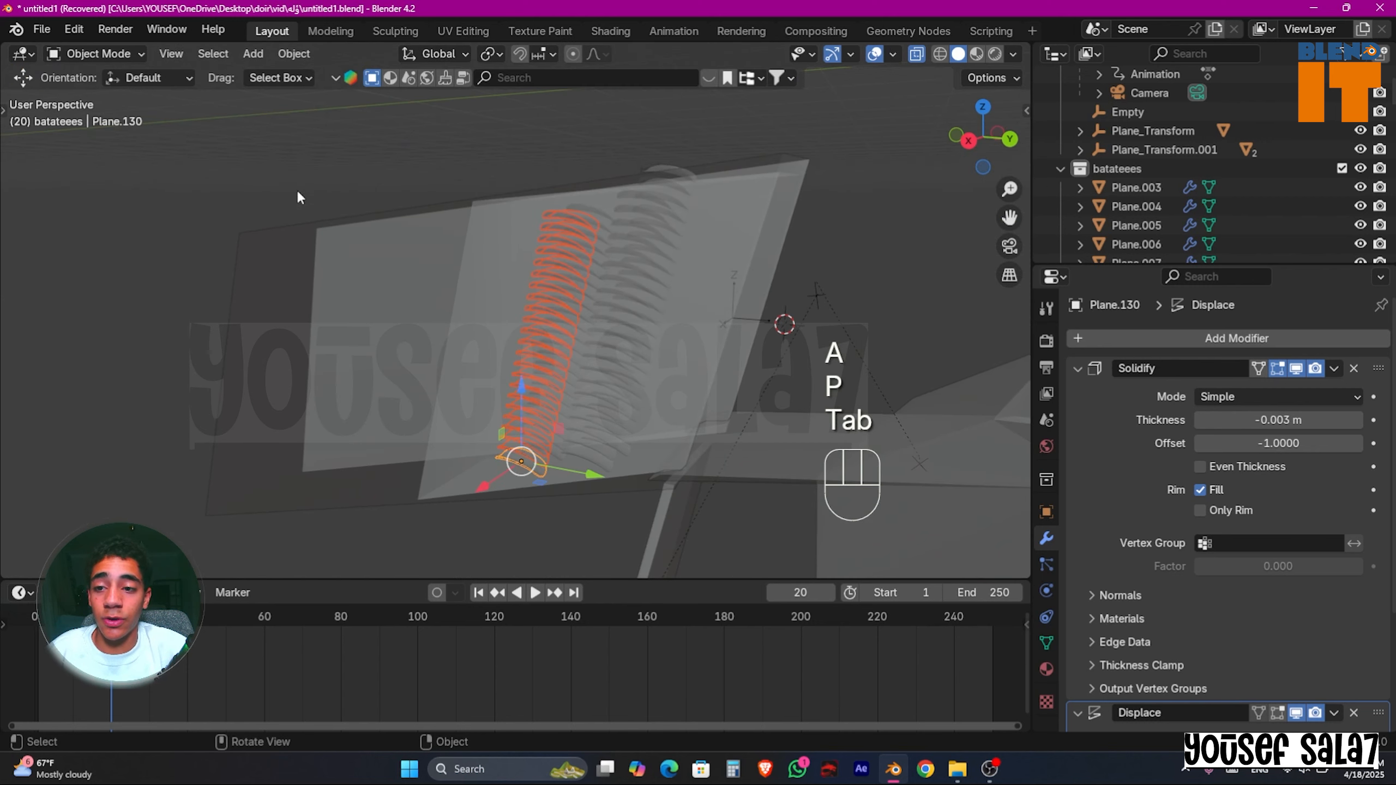
Step: Try to set the origins of the separated Plane.130 pieces to the 3D cursor, and test selecting single pieces
click(300, 56)
mouse_move(319, 117)
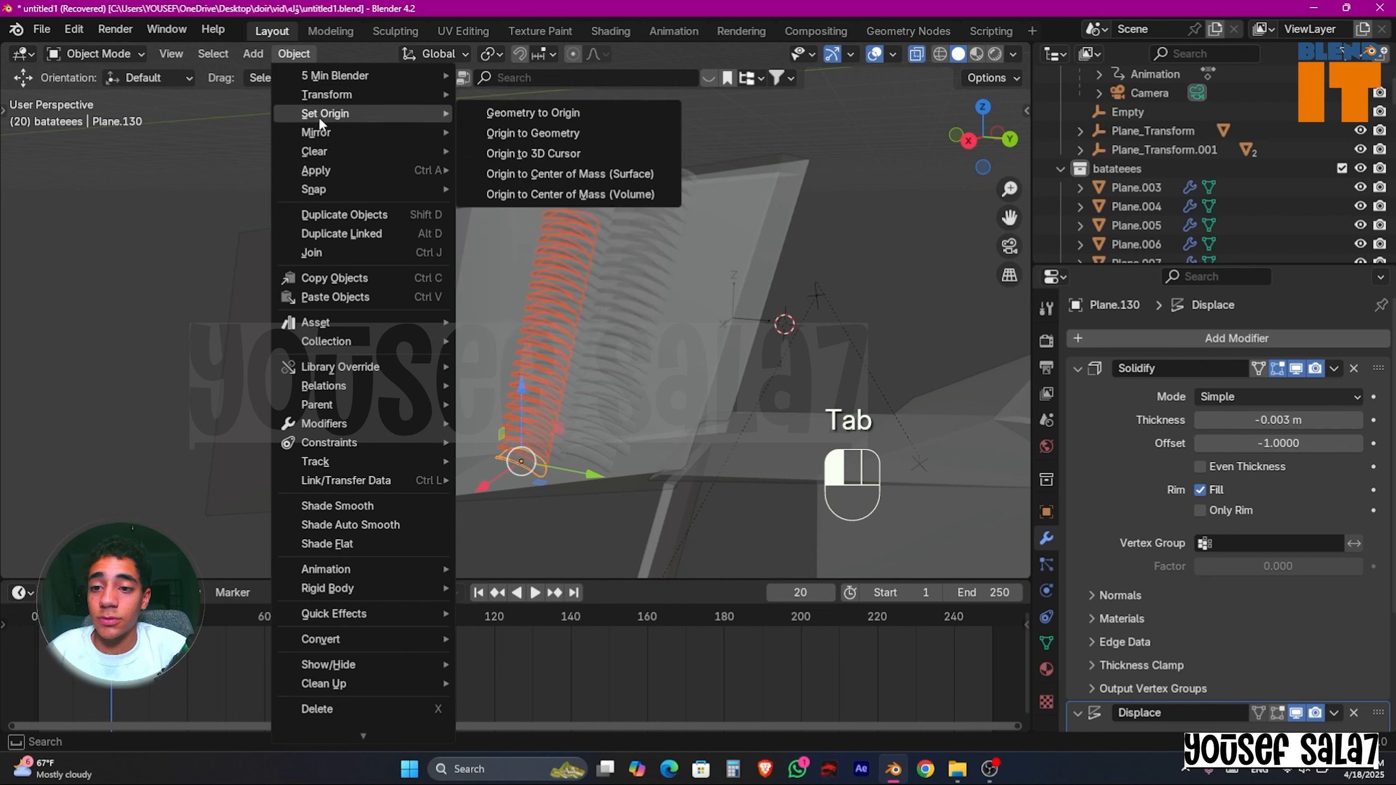
click(554, 153)
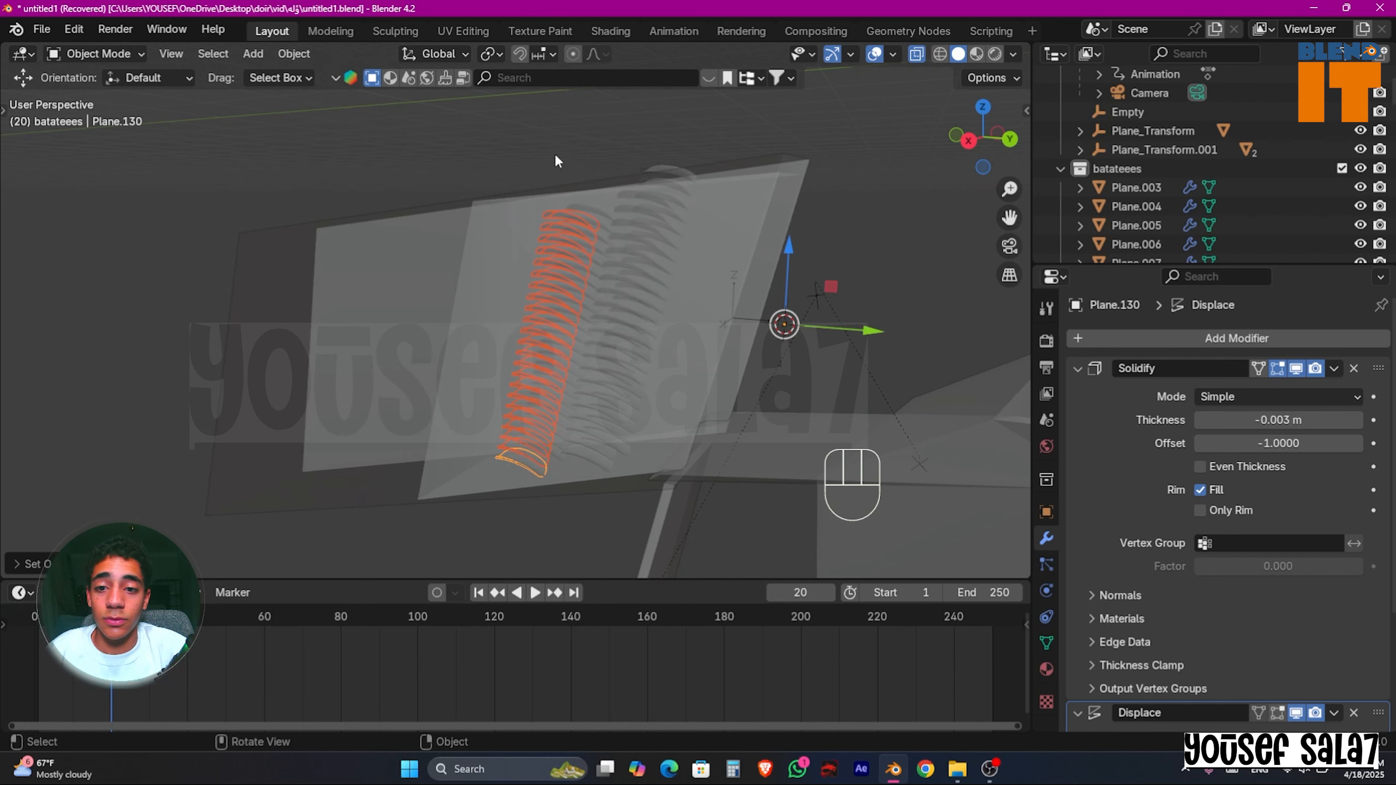
click(577, 227)
click(576, 225)
click(585, 217)
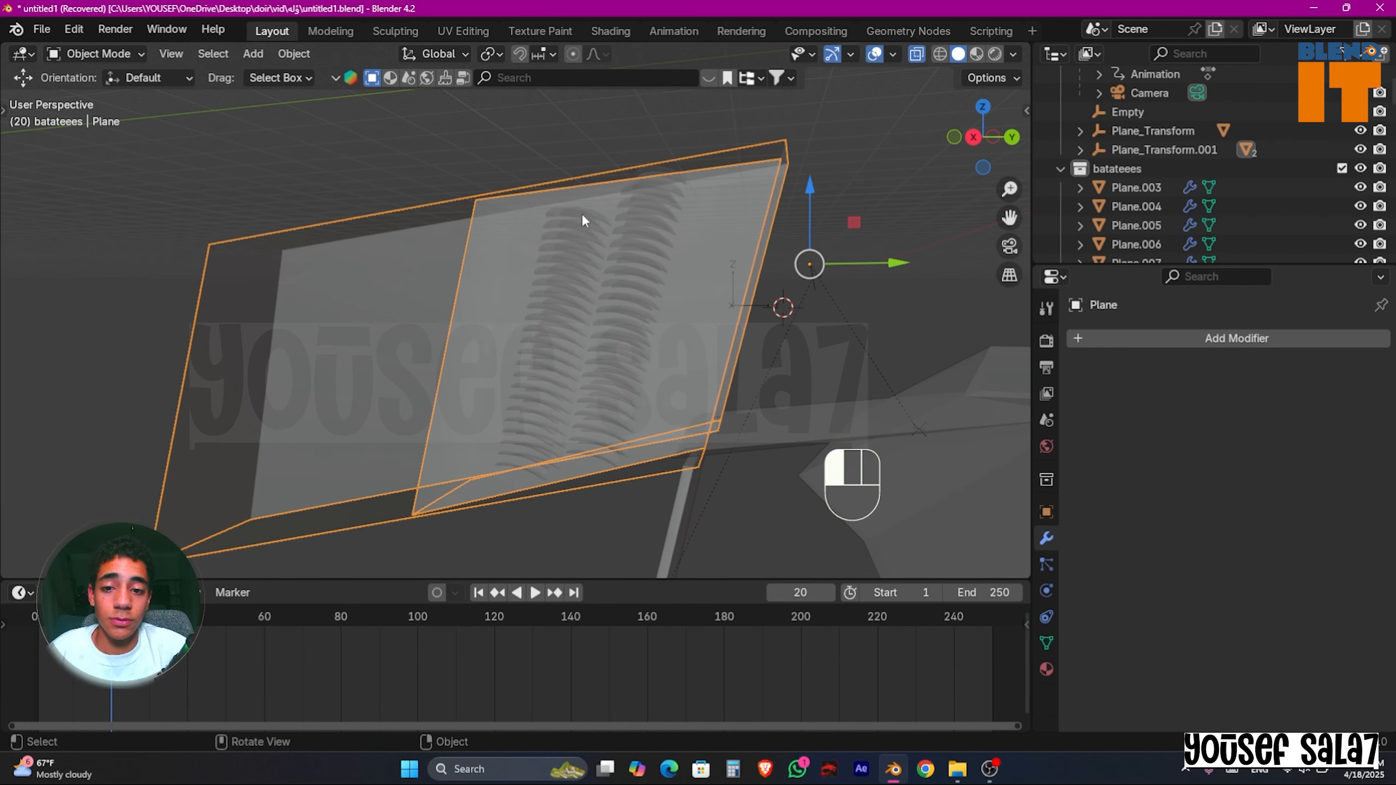
click(583, 219)
key(a)
key(a)
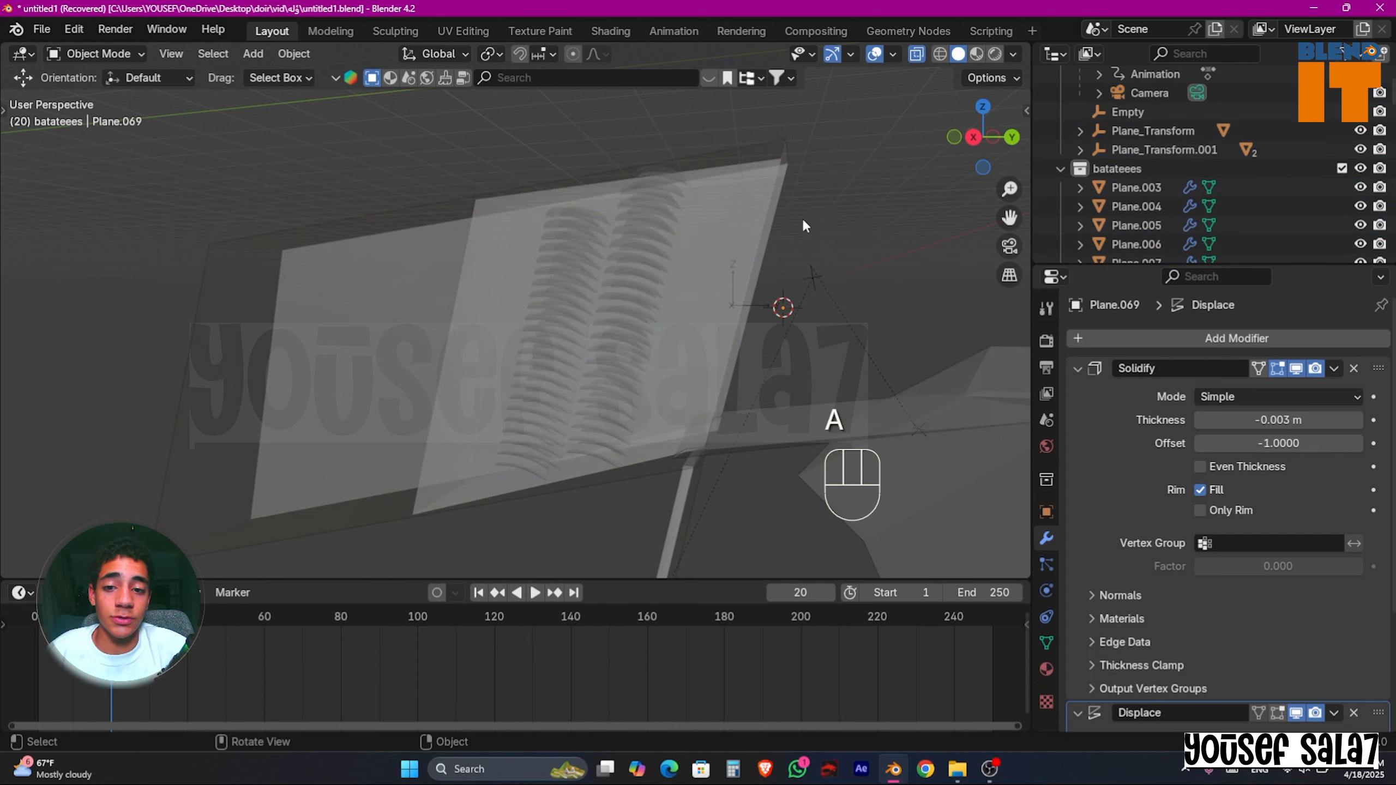
middle_drag(805, 225, 774, 250)
Step: Undo the selection changes and the origin change on the Plane.130 pieces, back to Edit Mode right after the separation
key(ctrl+z)
key(ctrl+z)
key(ctrl+z)
key(ctrl+z)
key(ctrl+z)
key(ctrl+z)
key(ctrl+z)
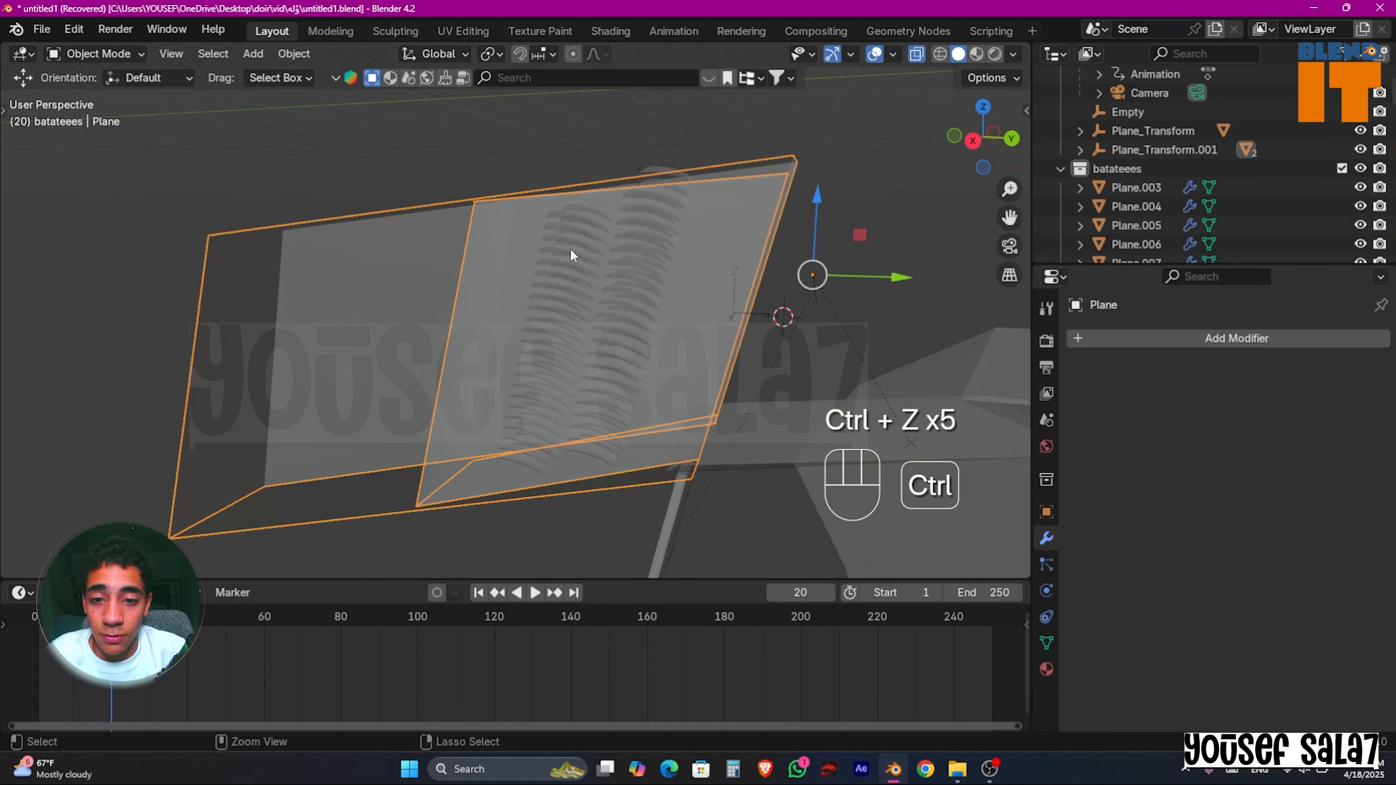
key(ctrl+z)
Step: Return to Object Mode and set the origins of the separated Plane.130 pieces to their own geometry
scroll(528, 467, up, 5)
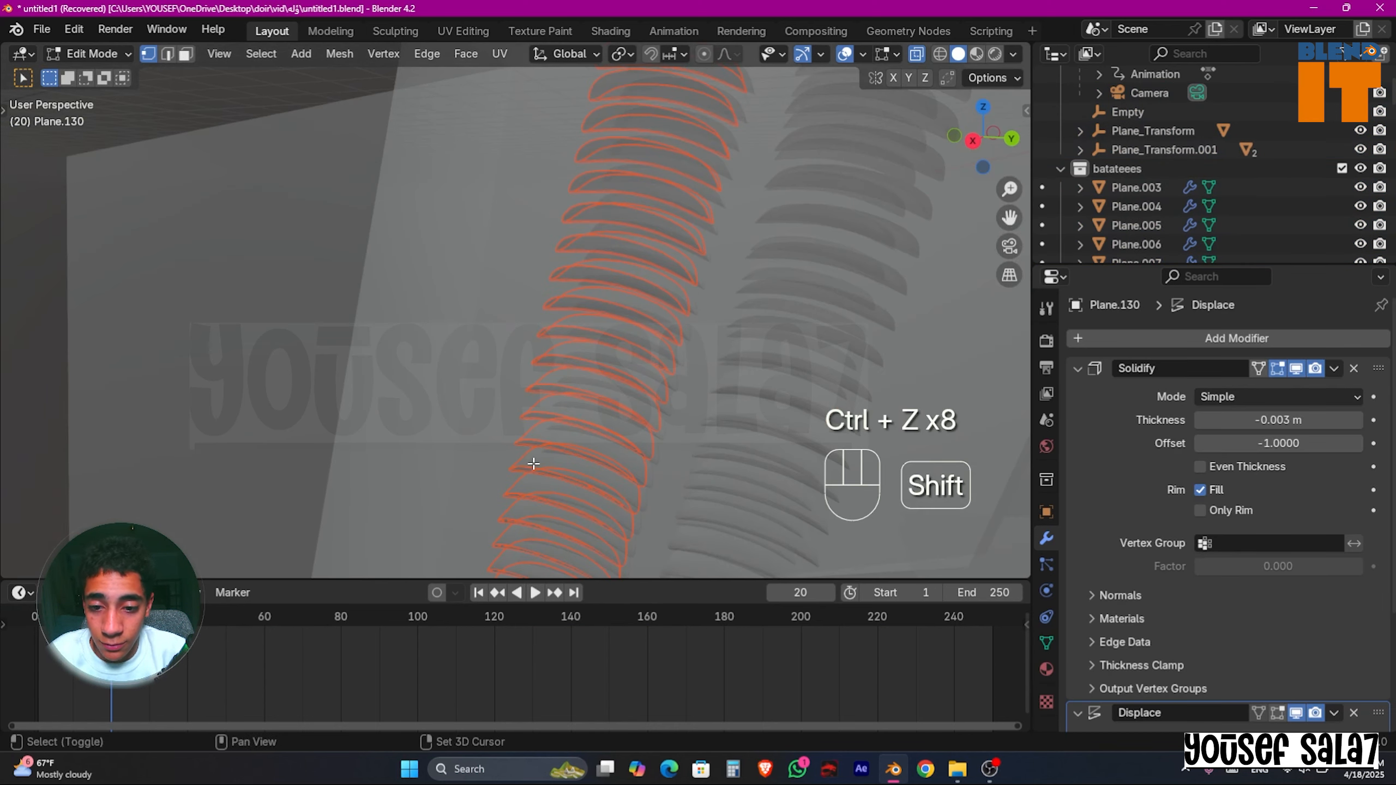
scroll(553, 521, down, 6)
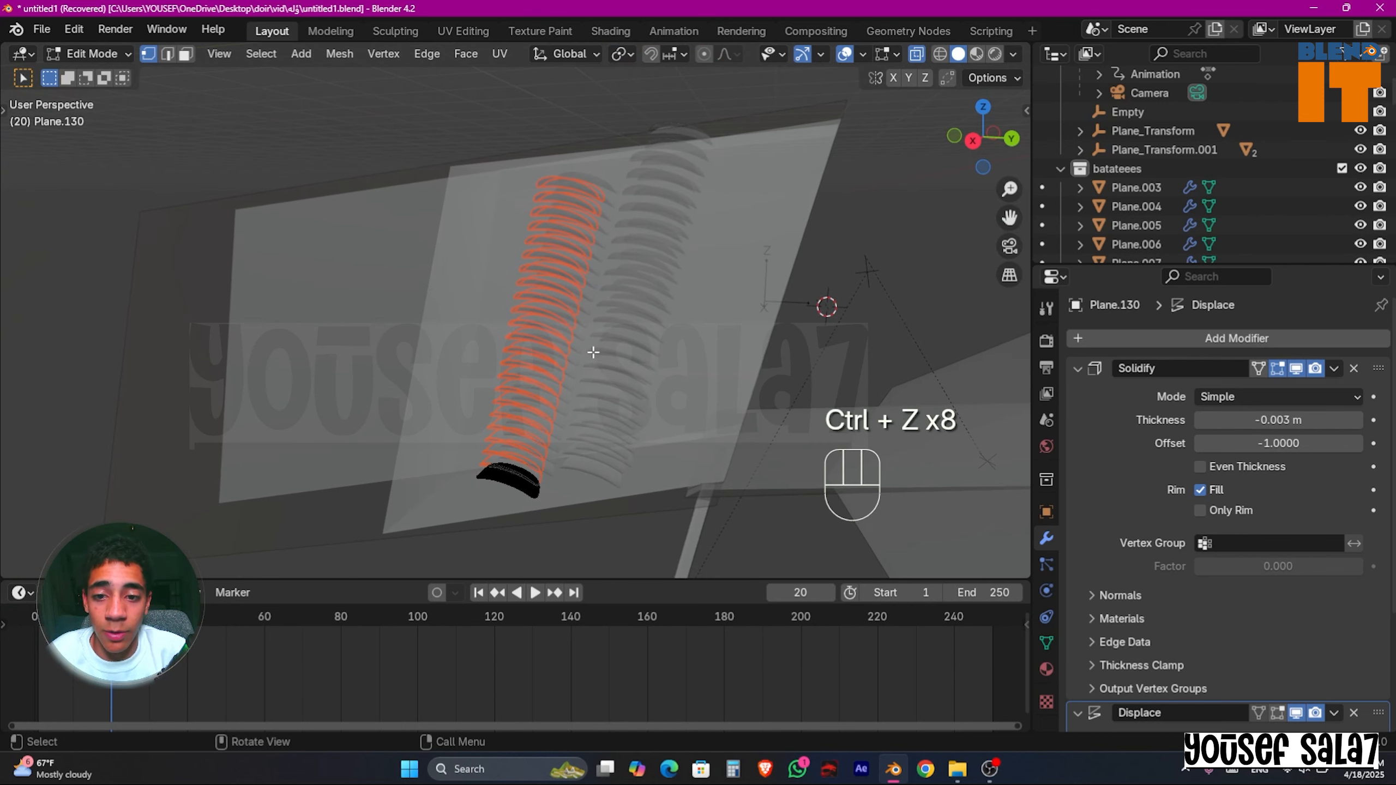
key(Tab)
click(294, 54)
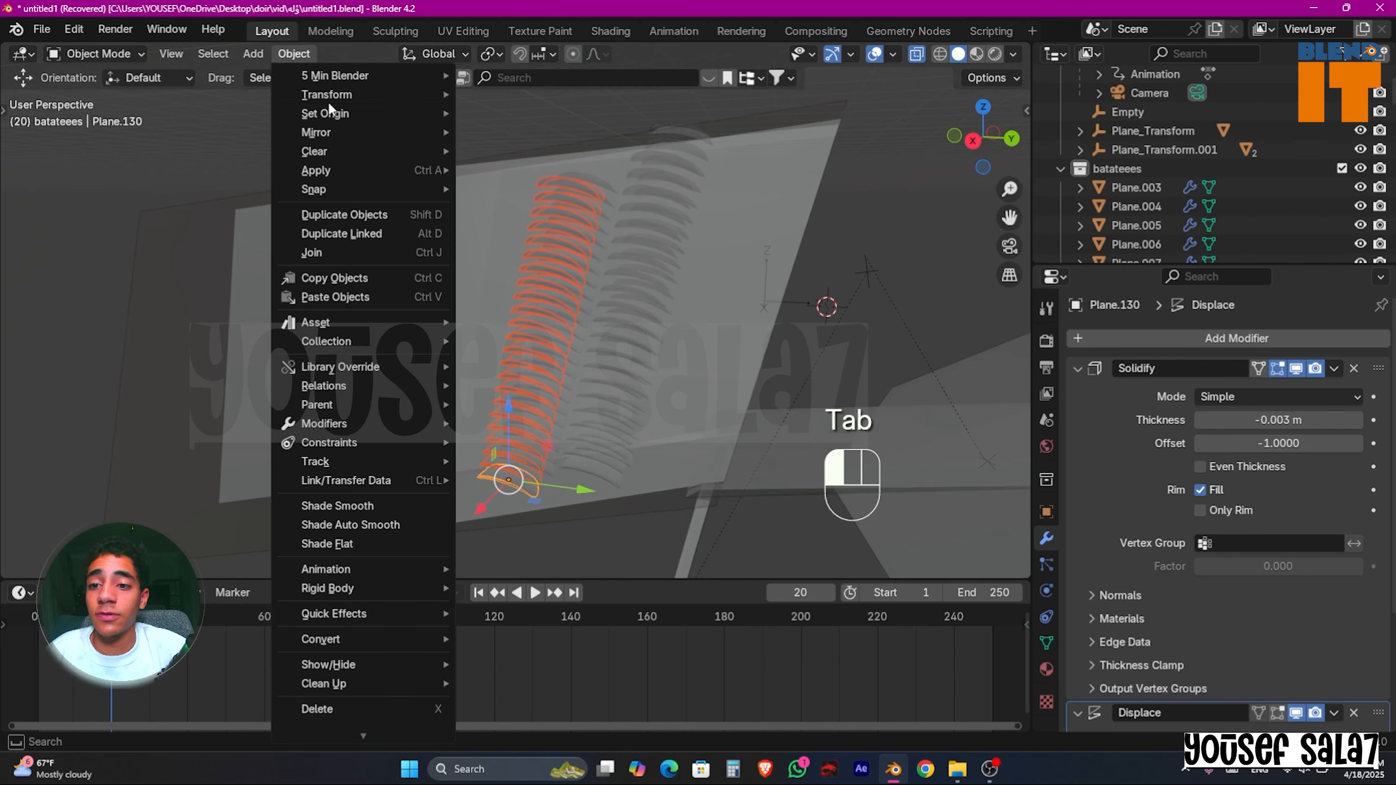
mouse_move(330, 113)
click(564, 136)
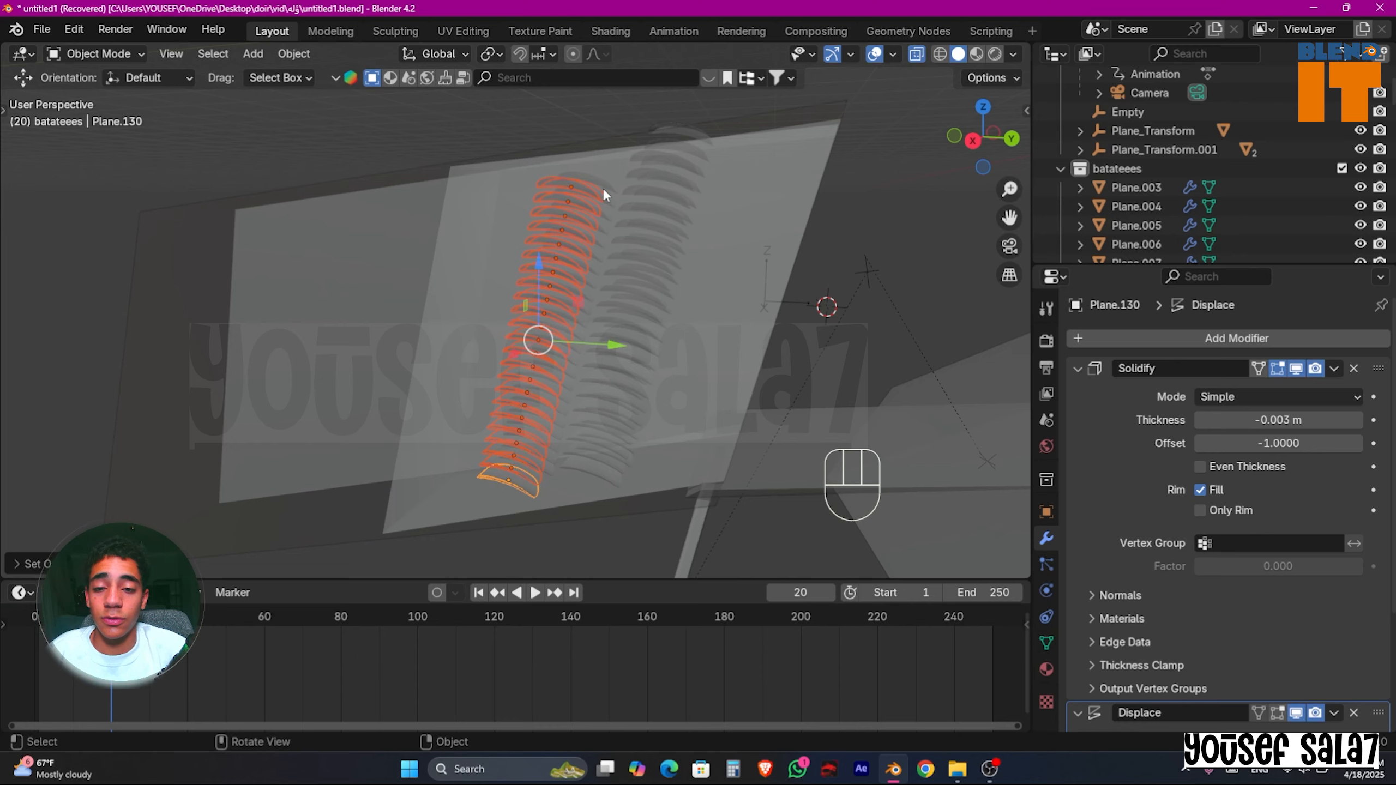
Step: Select the Plane.003 column and try to separate its whole mesh by loose parts, then return to Object Mode
middle_drag(603, 190, 645, 274)
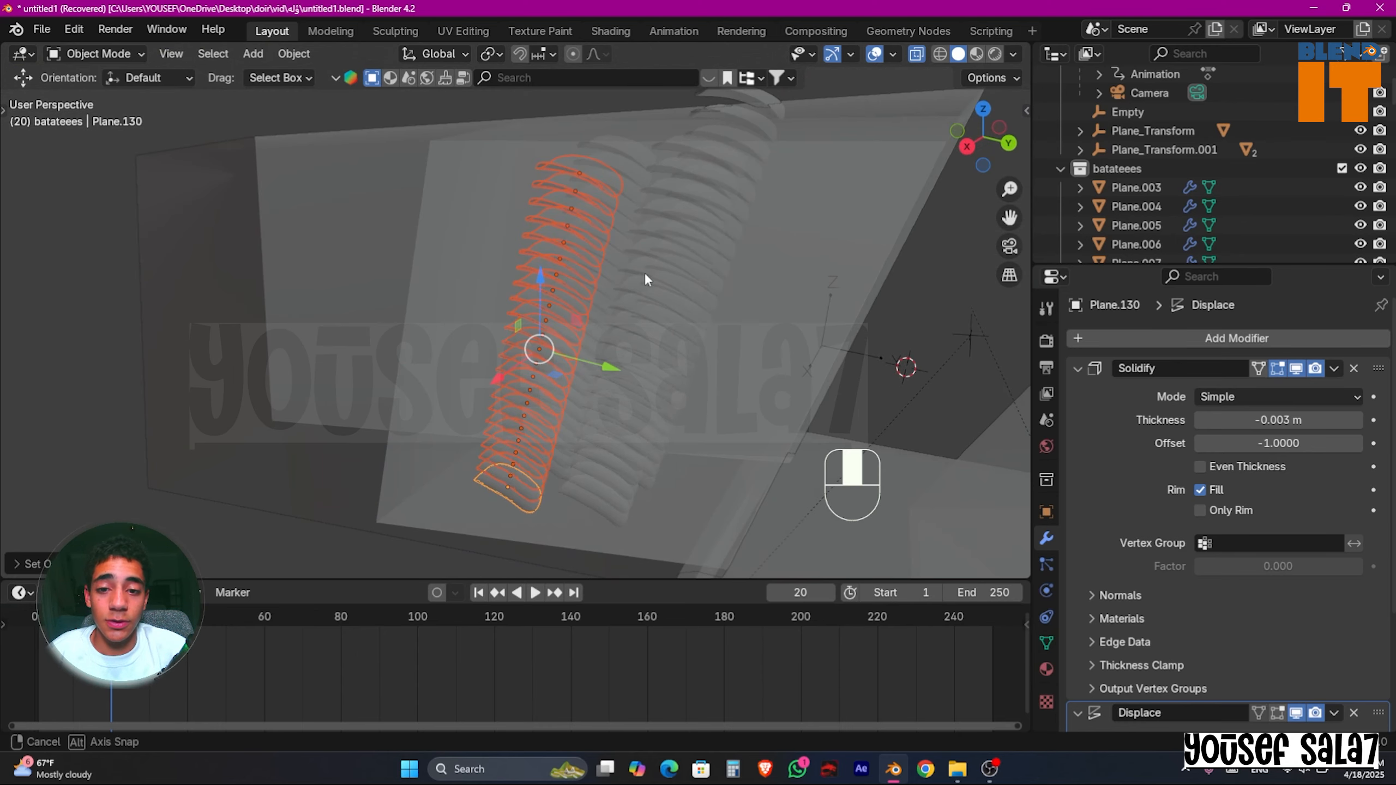
click(626, 159)
click(627, 159)
middle_drag(626, 160, 513, 322)
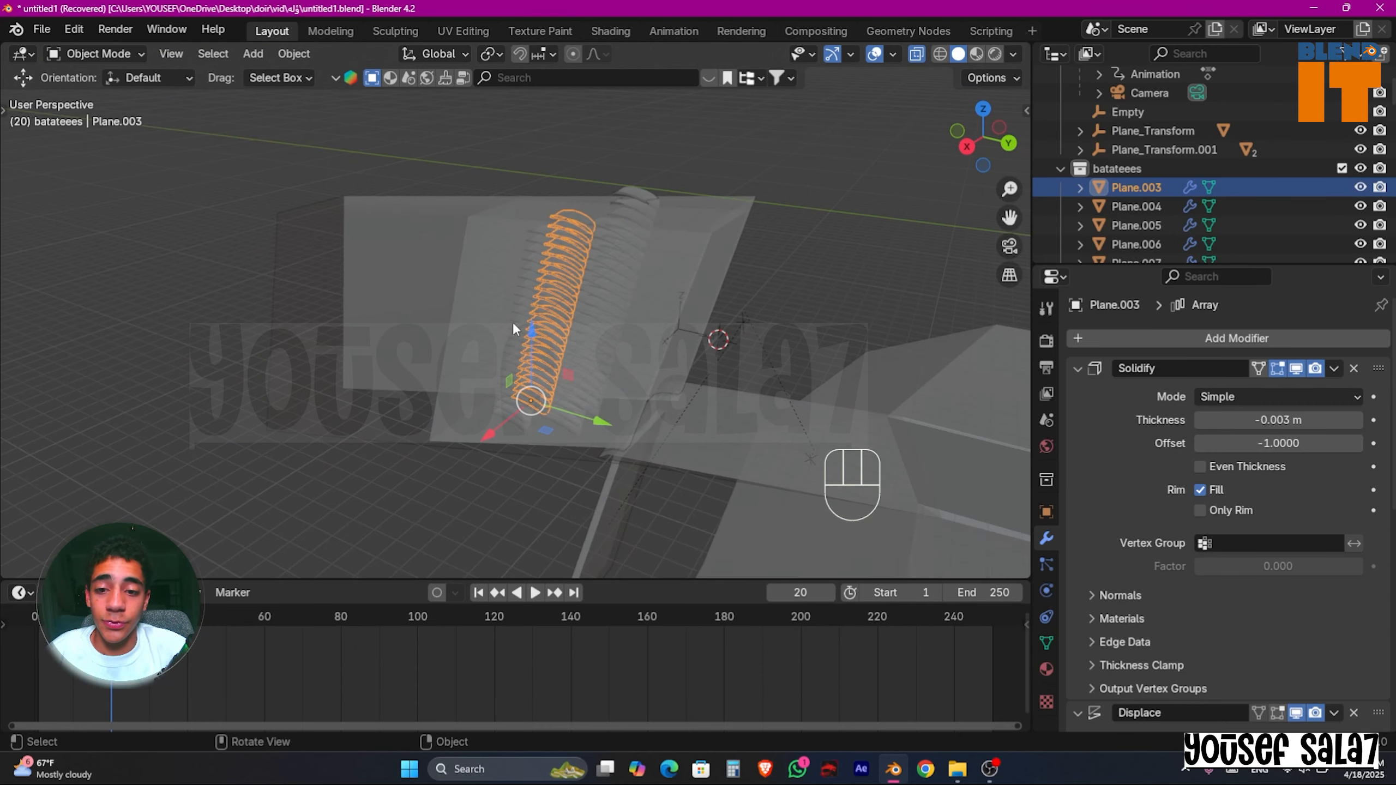
key(Tab)
key(a)
key(p)
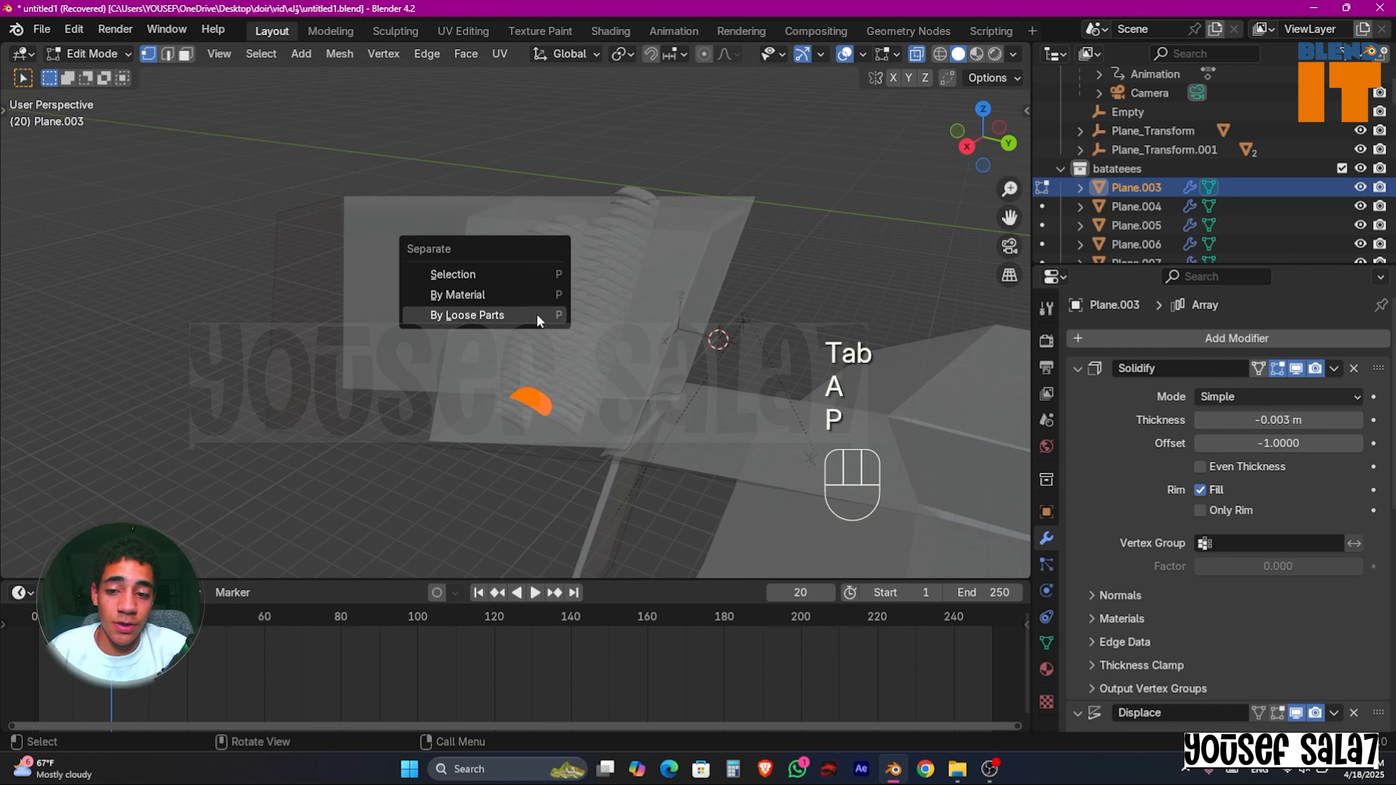
click(536, 316)
key(Tab)
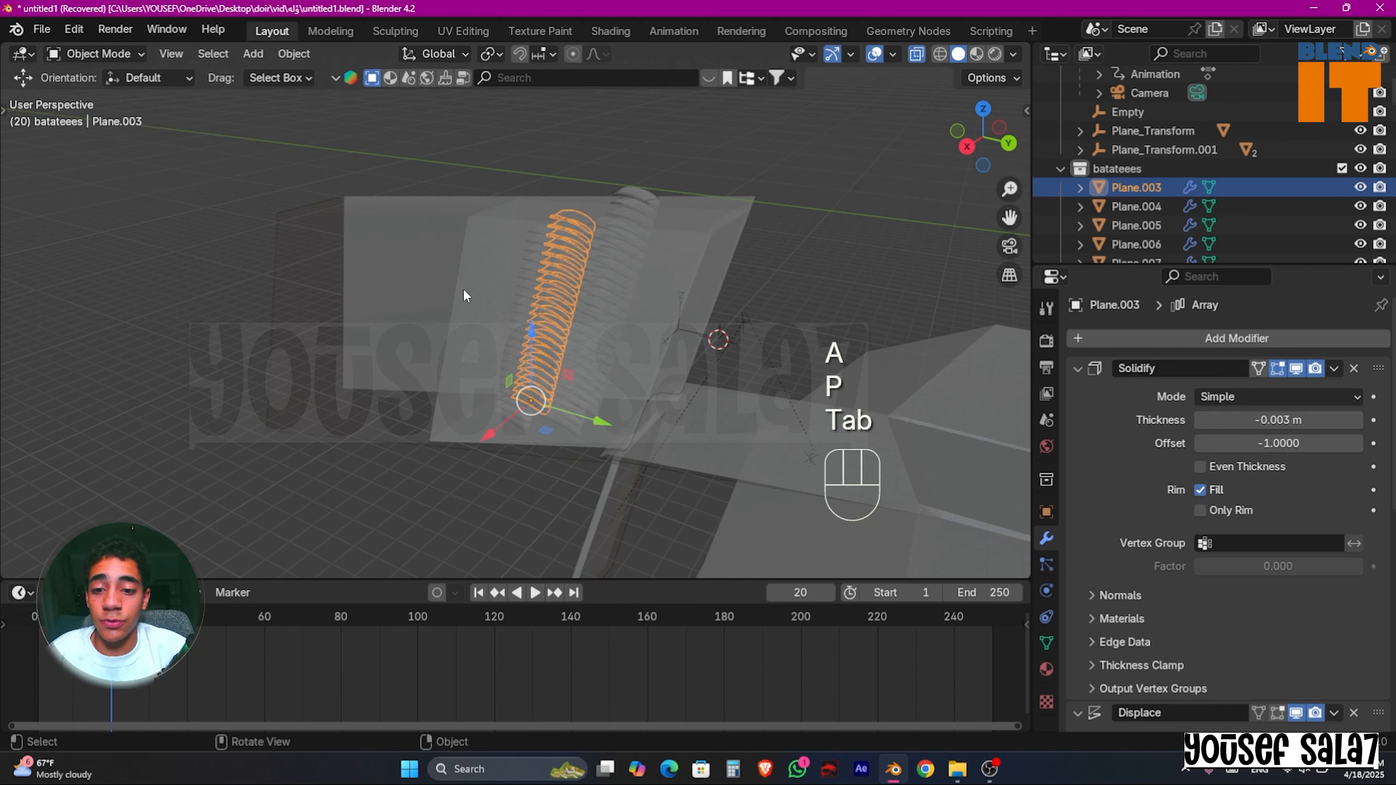
Step: Set the origin of the Plane.003 column to its geometry and check its mesh in Edit Mode
click(294, 53)
mouse_move(352, 113)
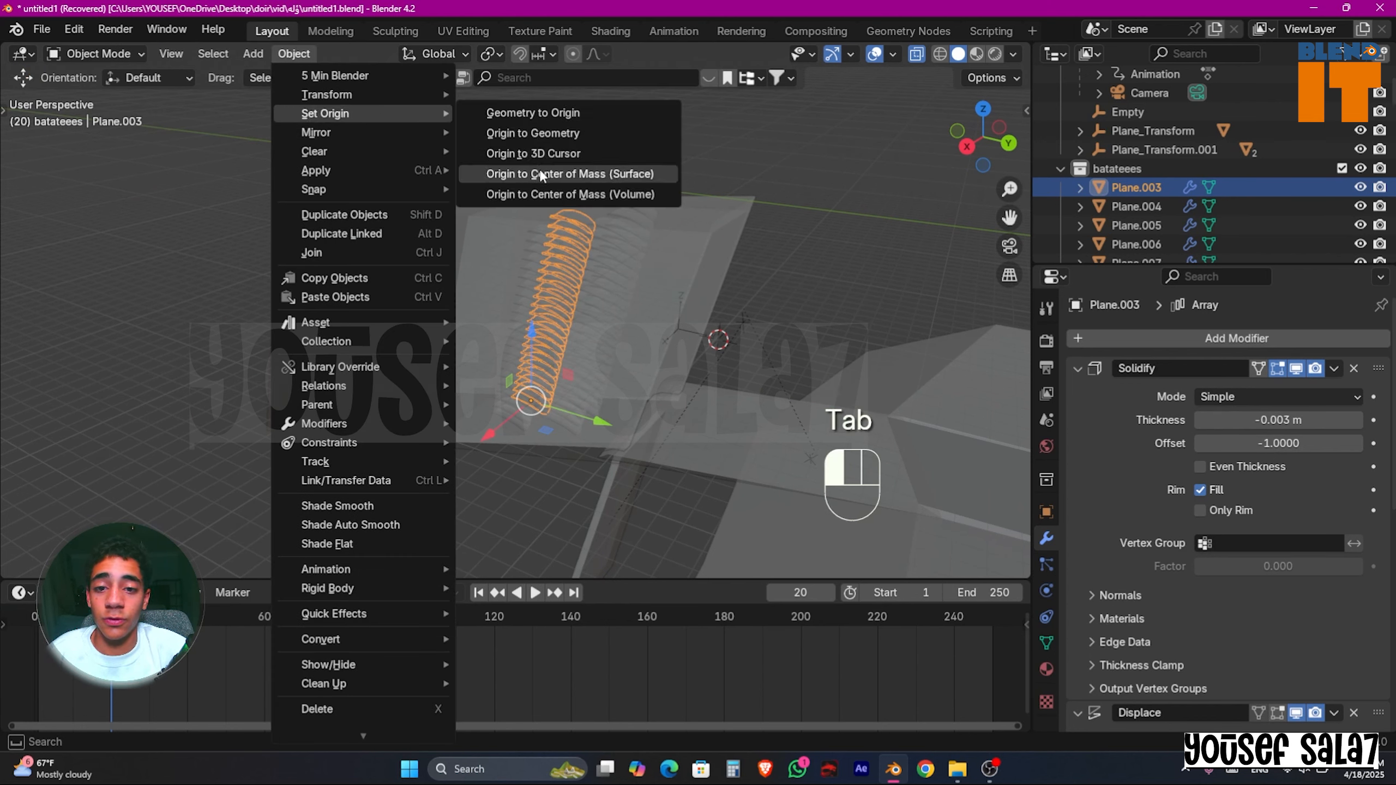
click(577, 138)
middle_drag(753, 267, 508, 278)
scroll(520, 274, up, 4)
key(Tab)
scroll(533, 271, down, 2)
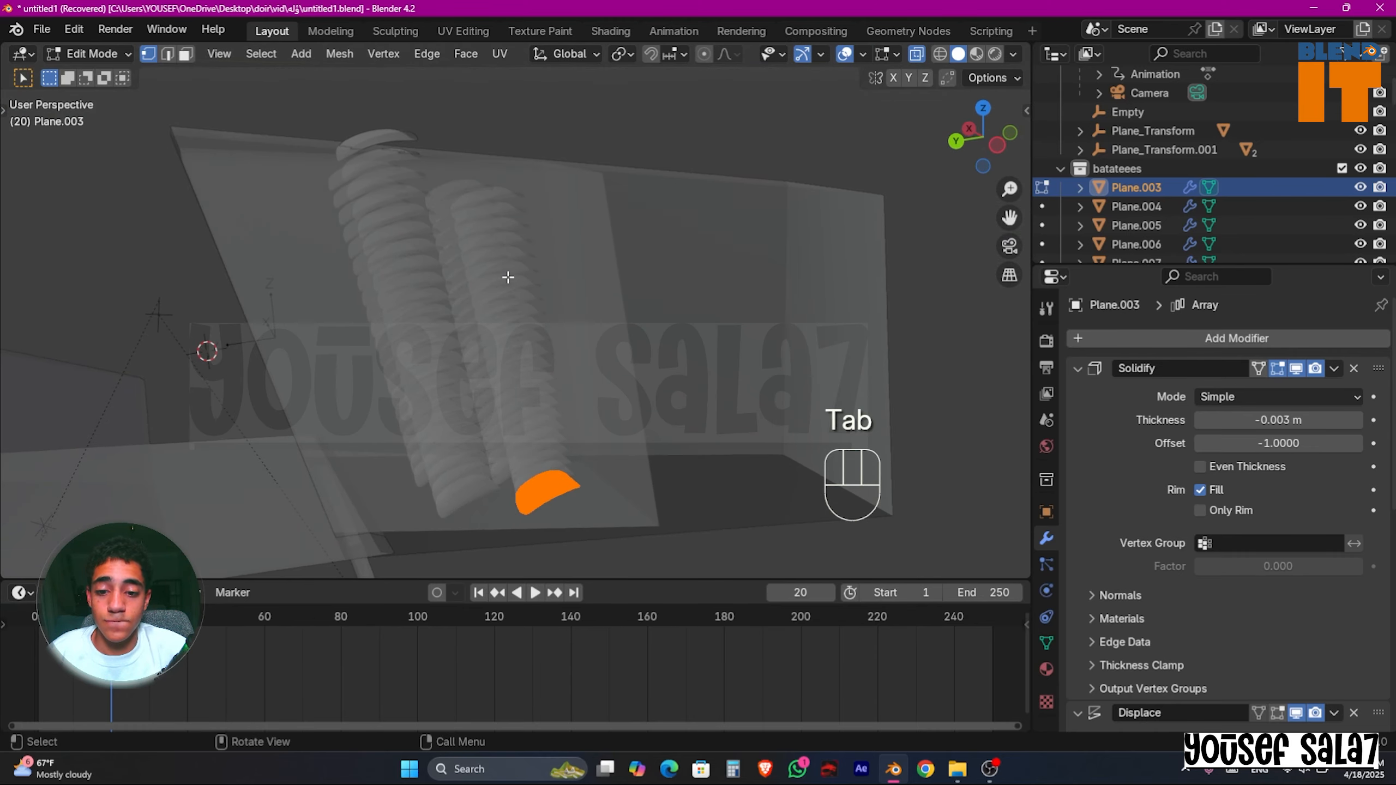
key(Tab)
key(Tab)
key(Tab)
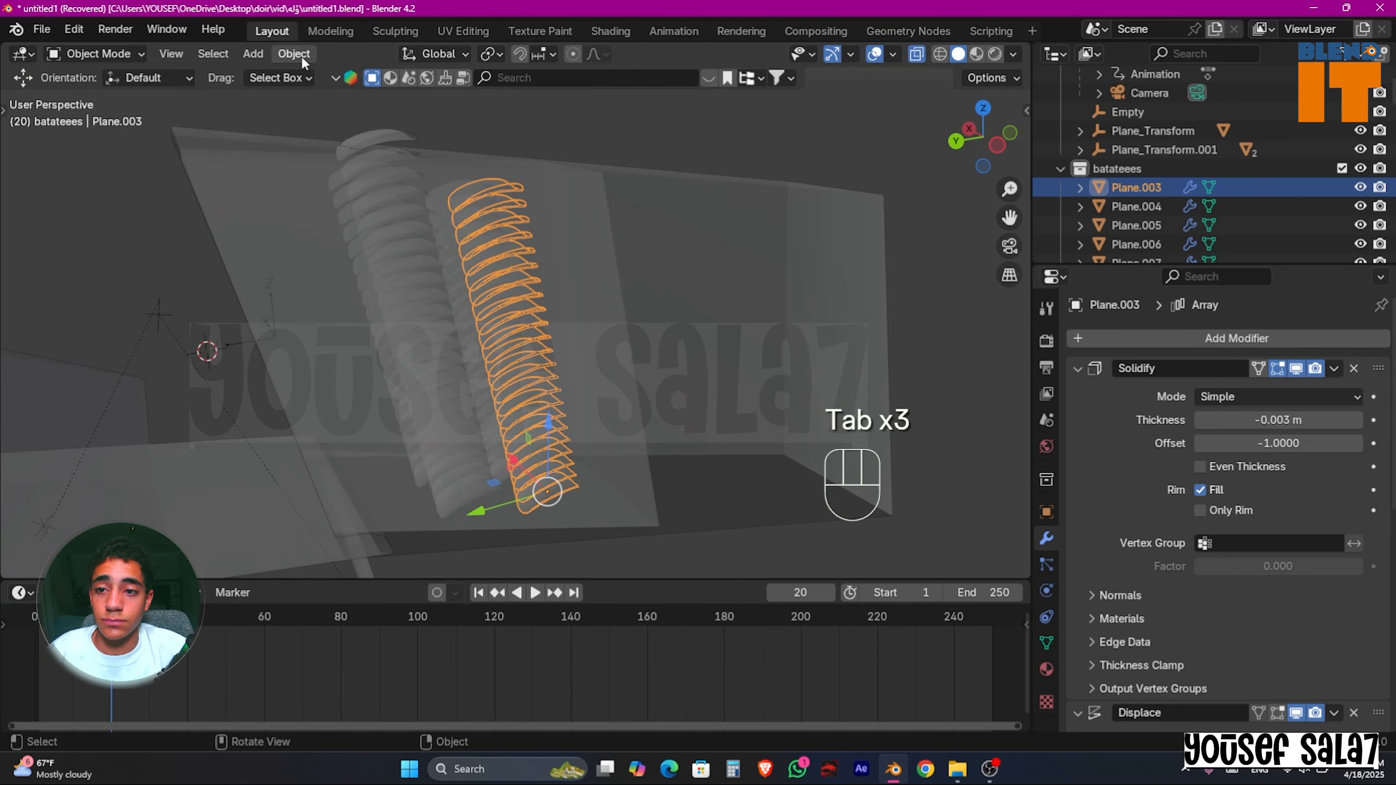
Step: Try again to separate the Plane.003 mesh by loose parts, reselecting its base piece, and return to Object Mode
key(a)
key(p)
click(694, 296)
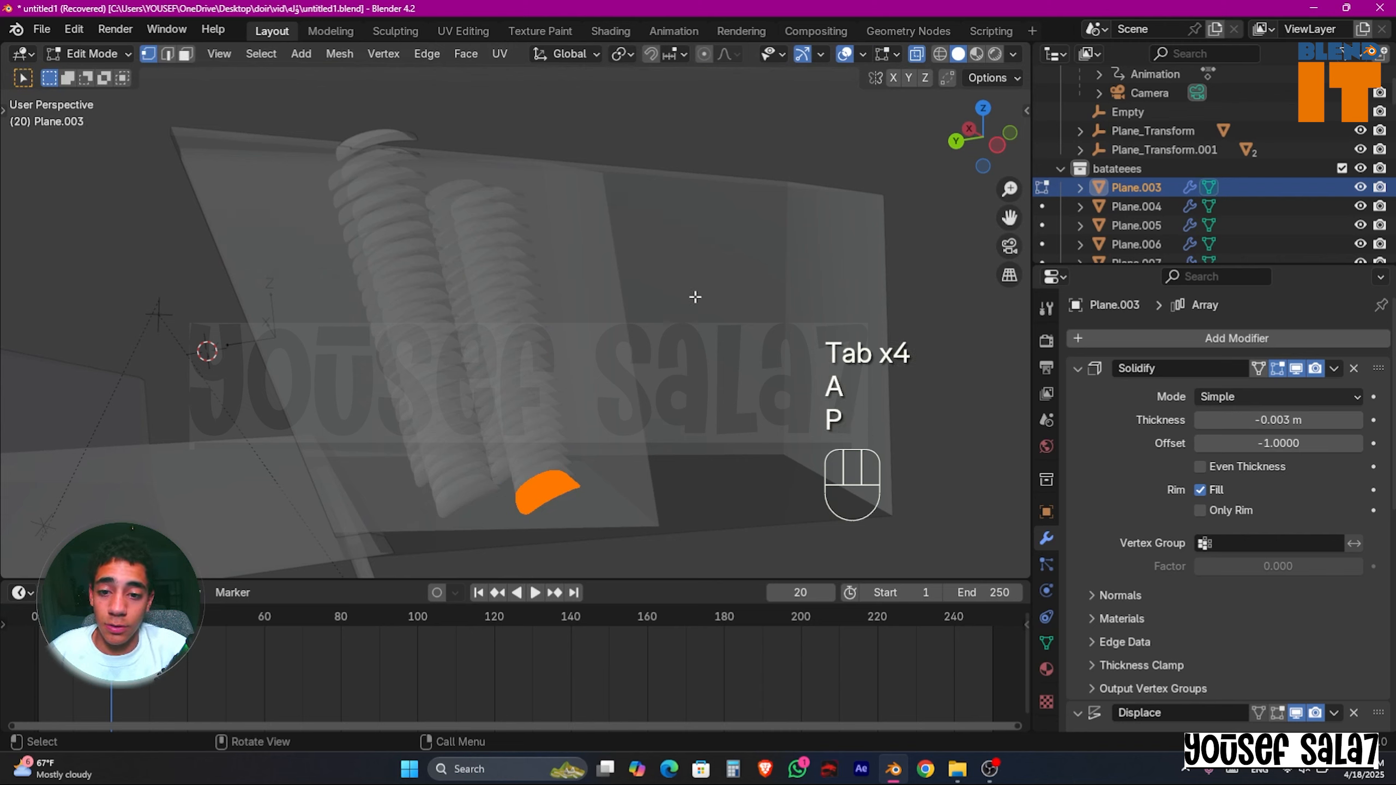
click(649, 421)
drag(498, 411, 642, 530)
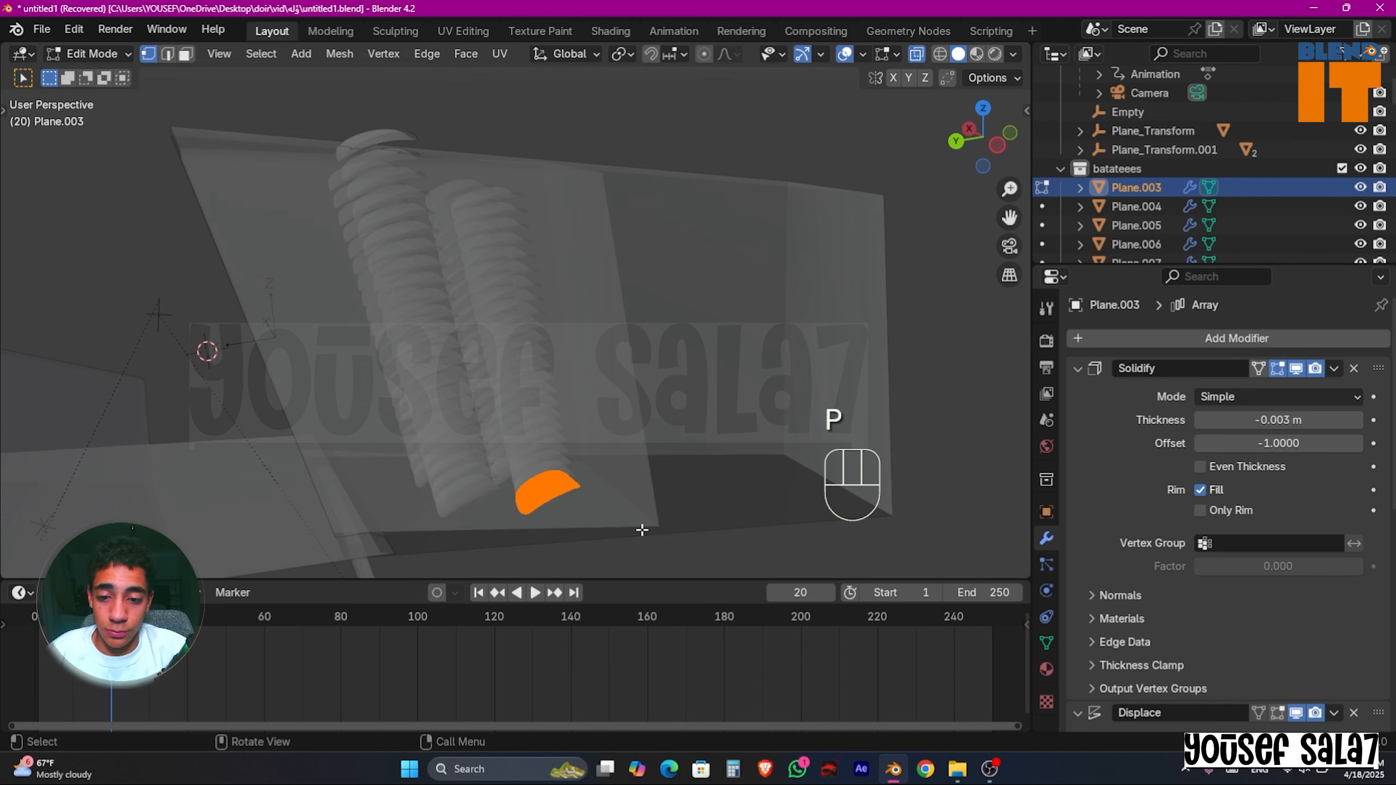
key(p)
click(650, 411)
key(Tab)
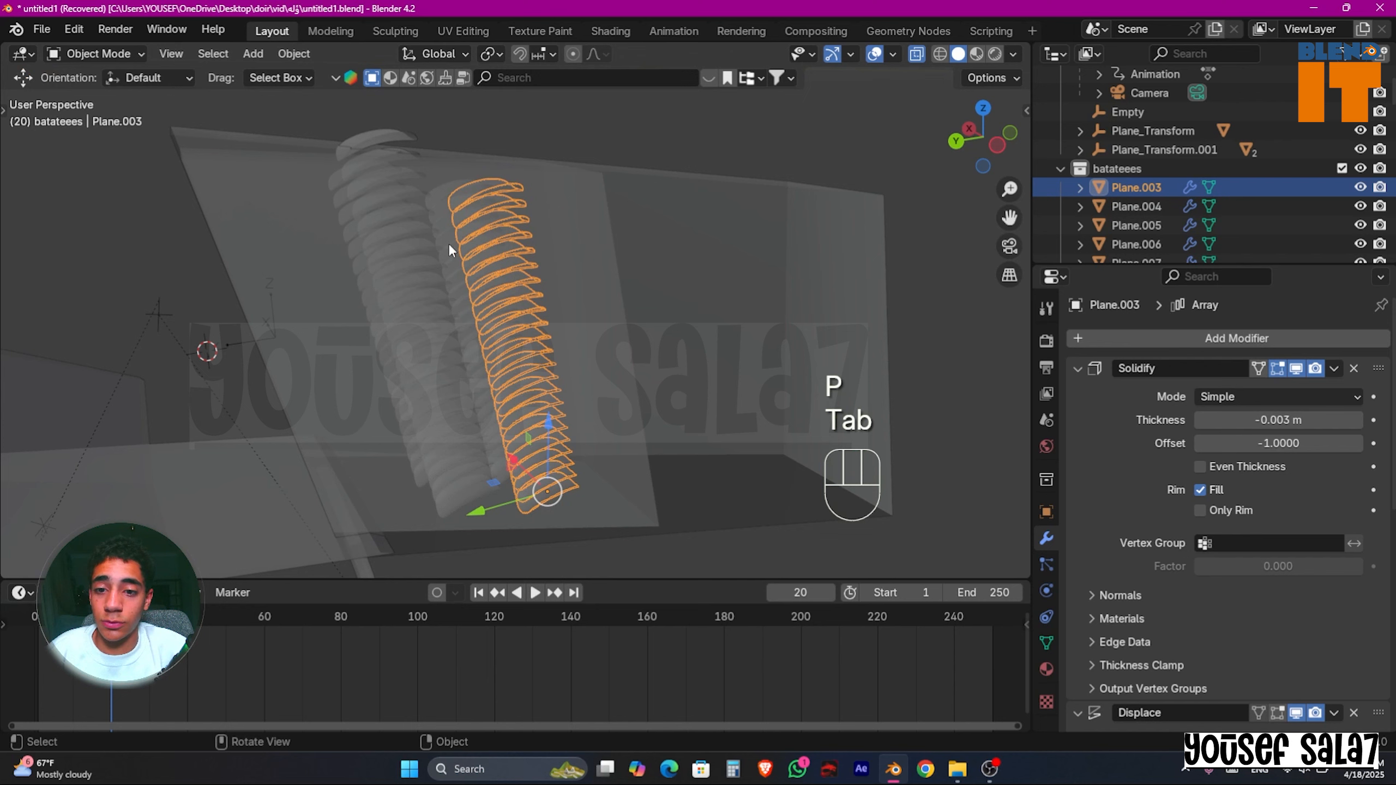
Step: Set the origin of the Plane.003 column to its geometry and apply its Array modifier
click(294, 53)
mouse_move(327, 113)
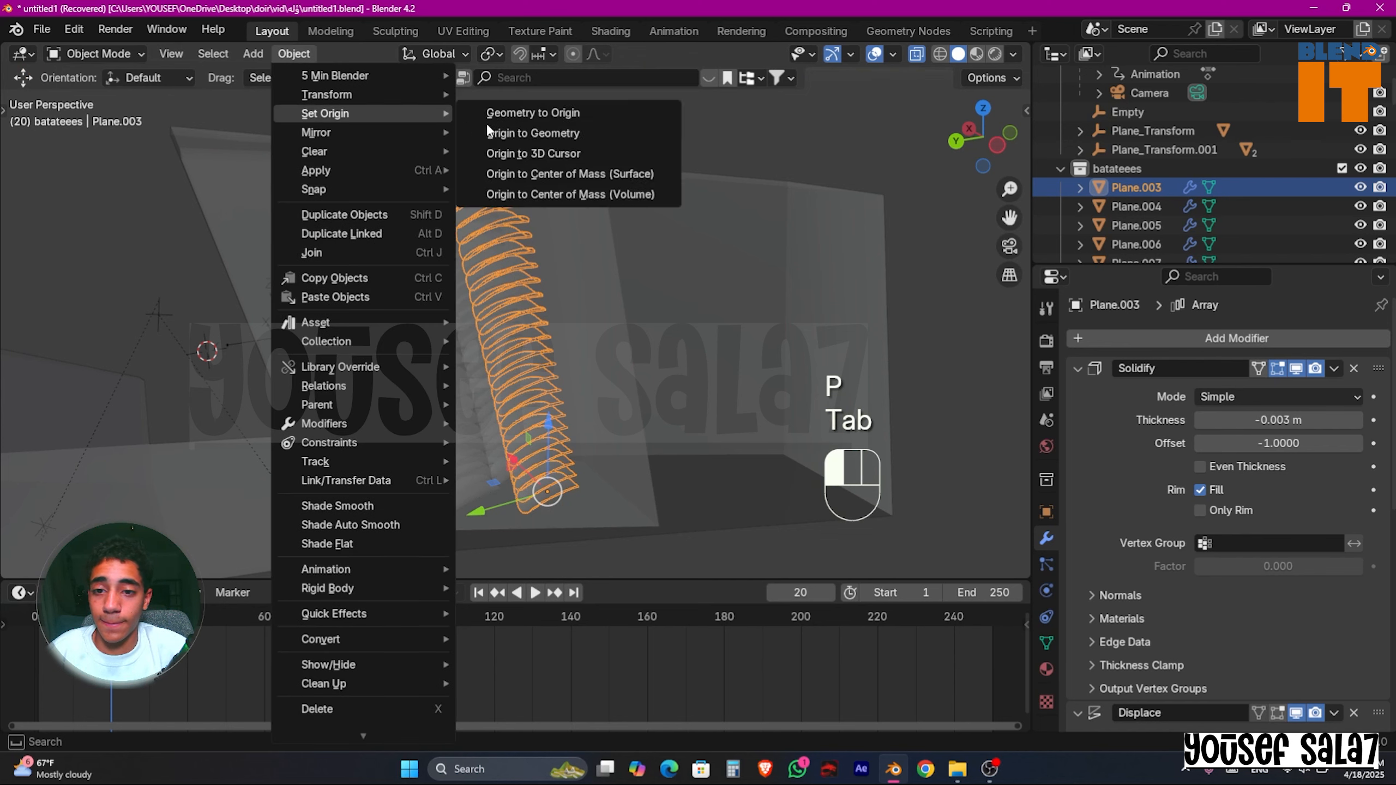
click(555, 132)
key(F2)
key(F4)
scroll(1074, 522, down, 10)
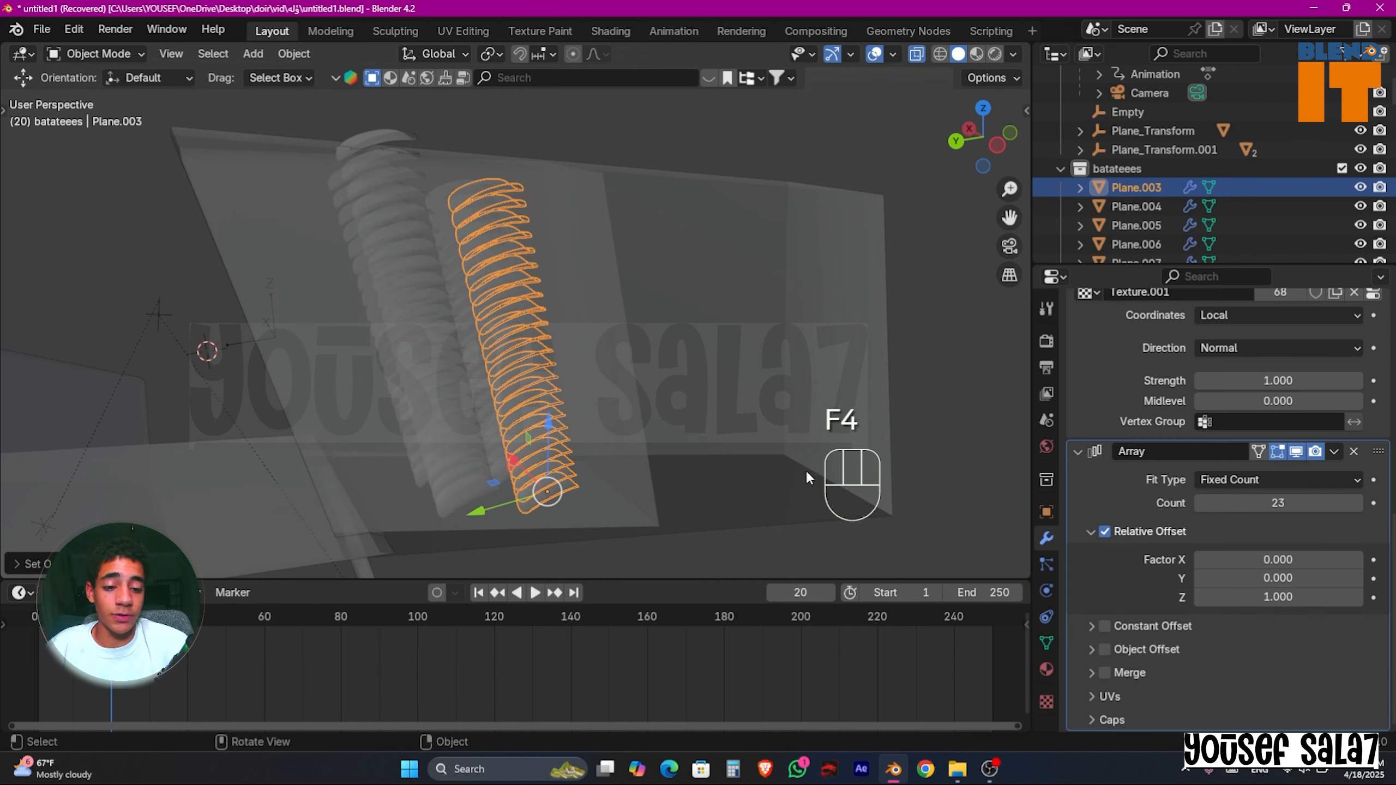
key(ctrl+a)
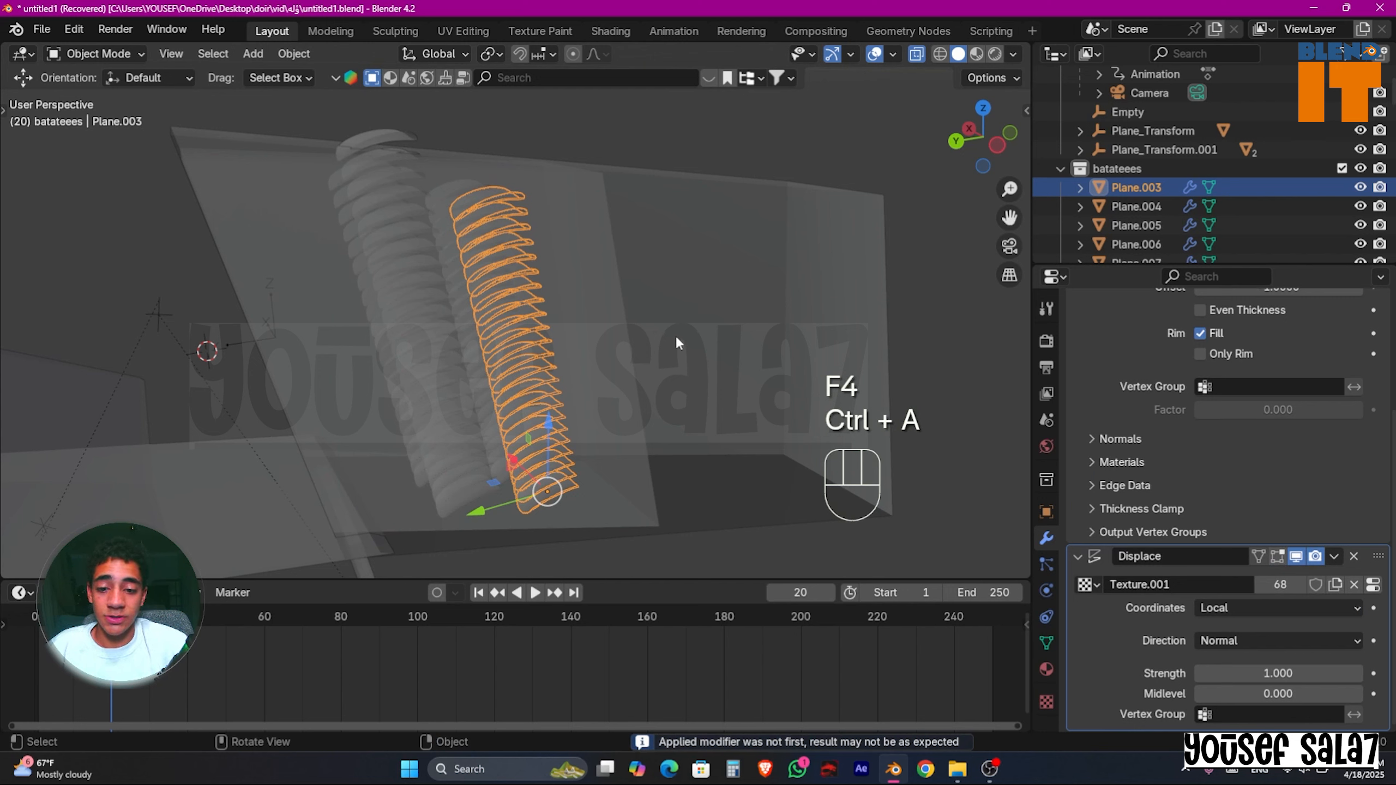
Step: Separate the whole Plane.003 column mesh by loose parts in Edit Mode, then return to Object Mode
click(530, 306)
click(531, 301)
key(Tab)
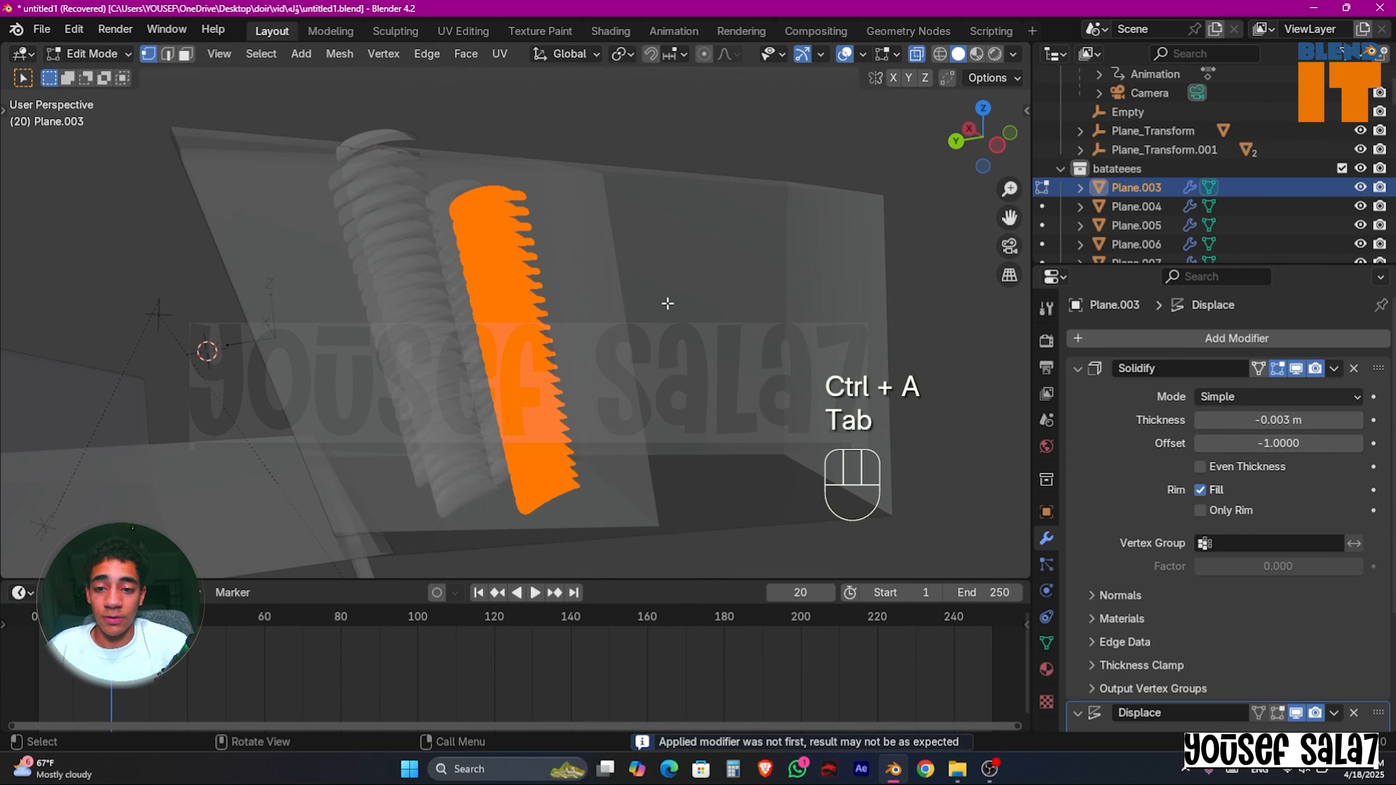
key(a)
key(p)
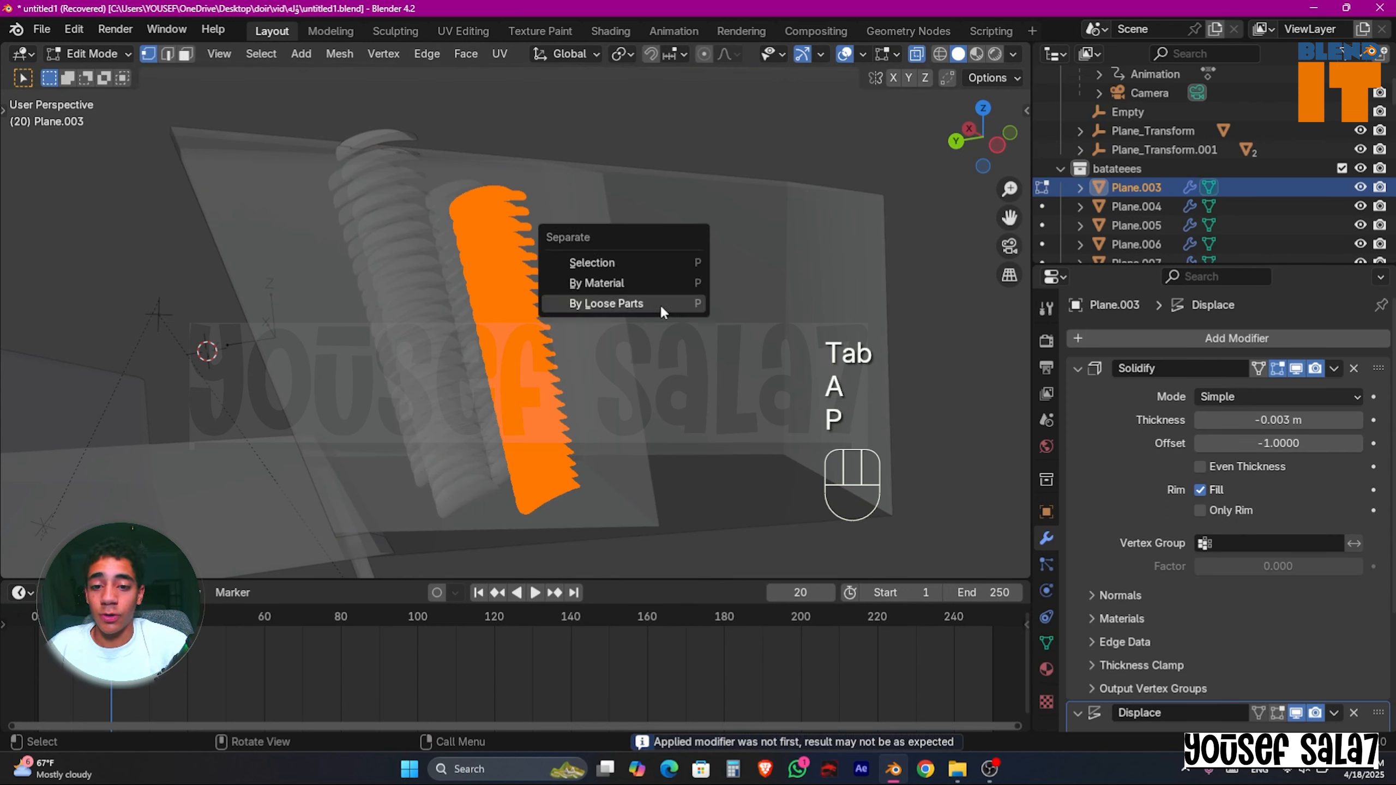
click(659, 304)
key(Tab)
Step: Set the origins of the separated Plane.003 pieces to their own geometry
click(293, 53)
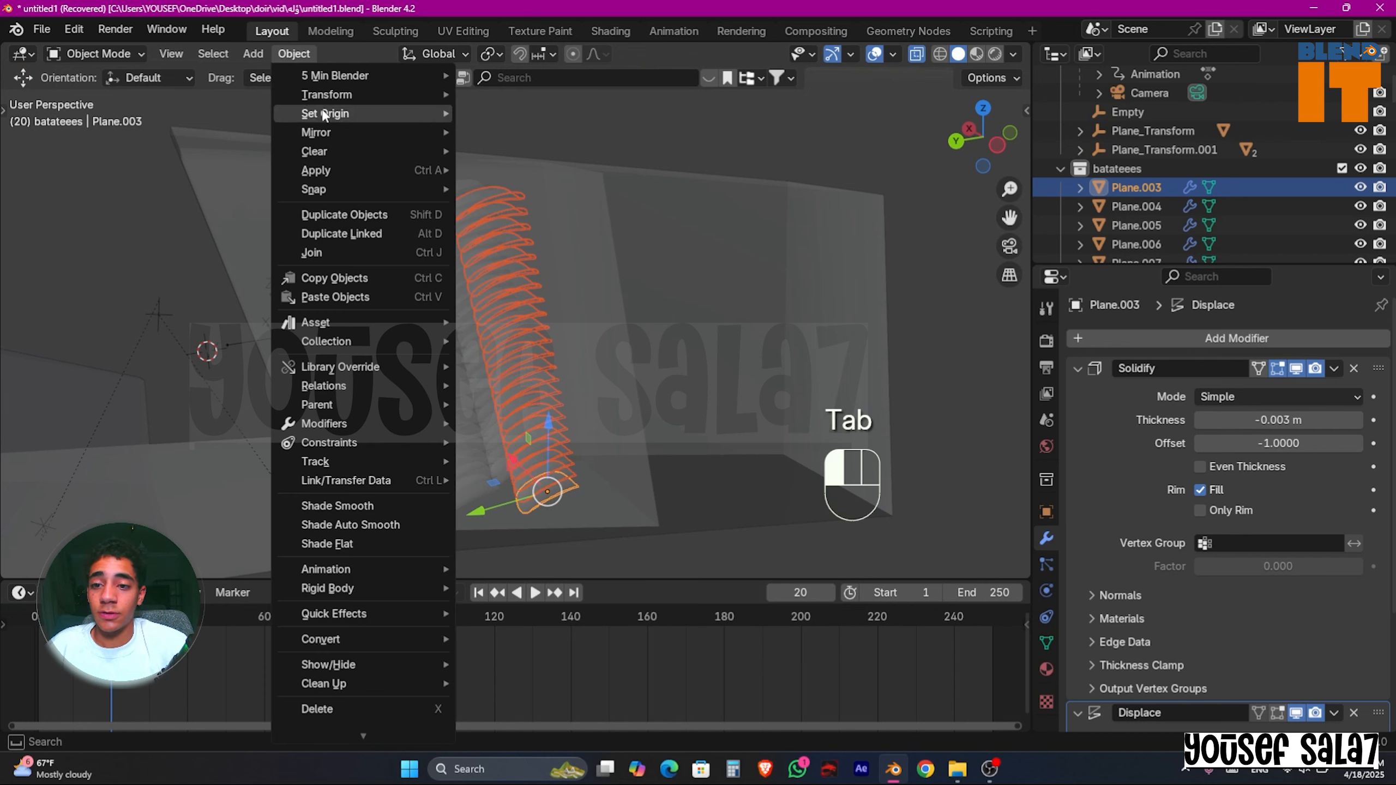
mouse_move(352, 113)
click(560, 134)
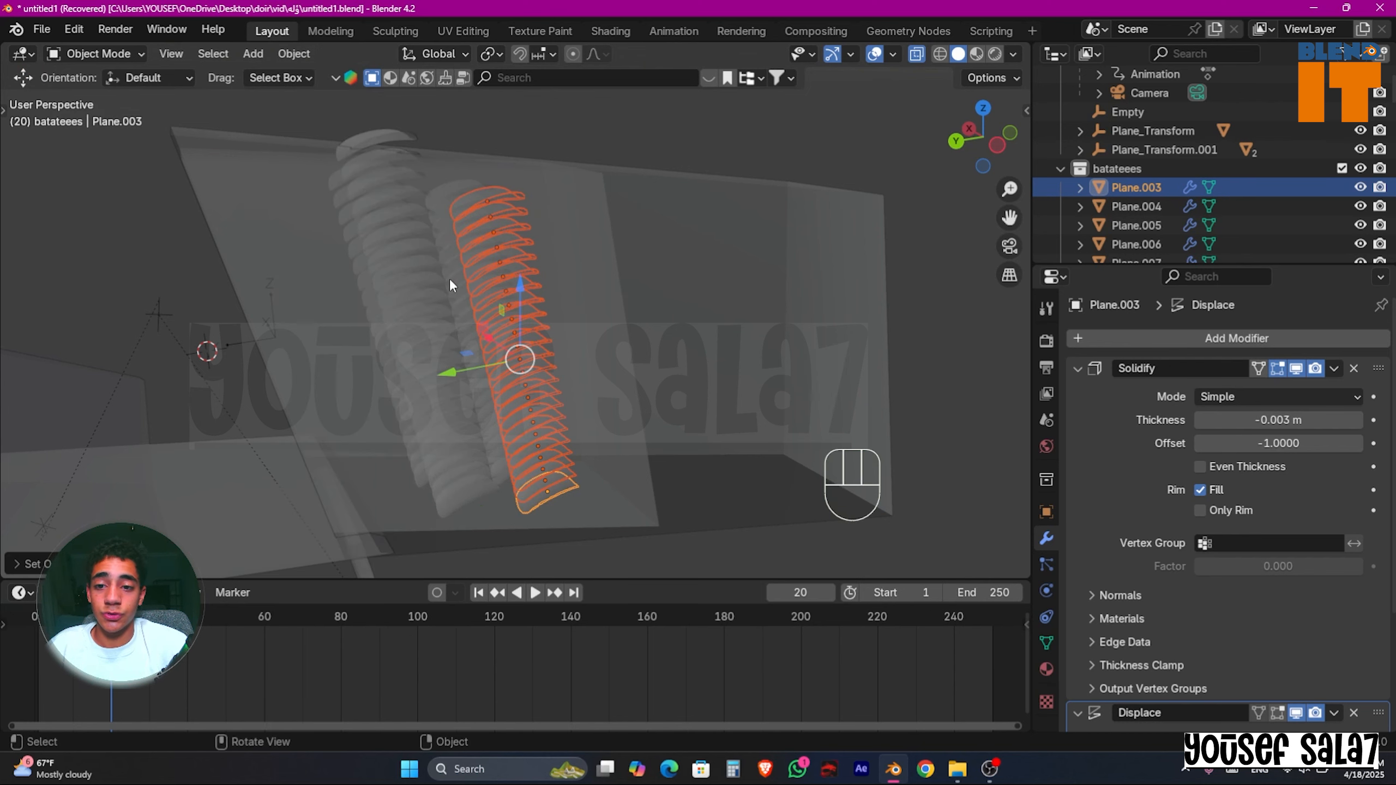
Step: Delete the topmost piece of two columns, Plane.069 and Plane.046
middle_drag(450, 278, 662, 154)
click(532, 196)
click(533, 197)
click(544, 189)
click(563, 192)
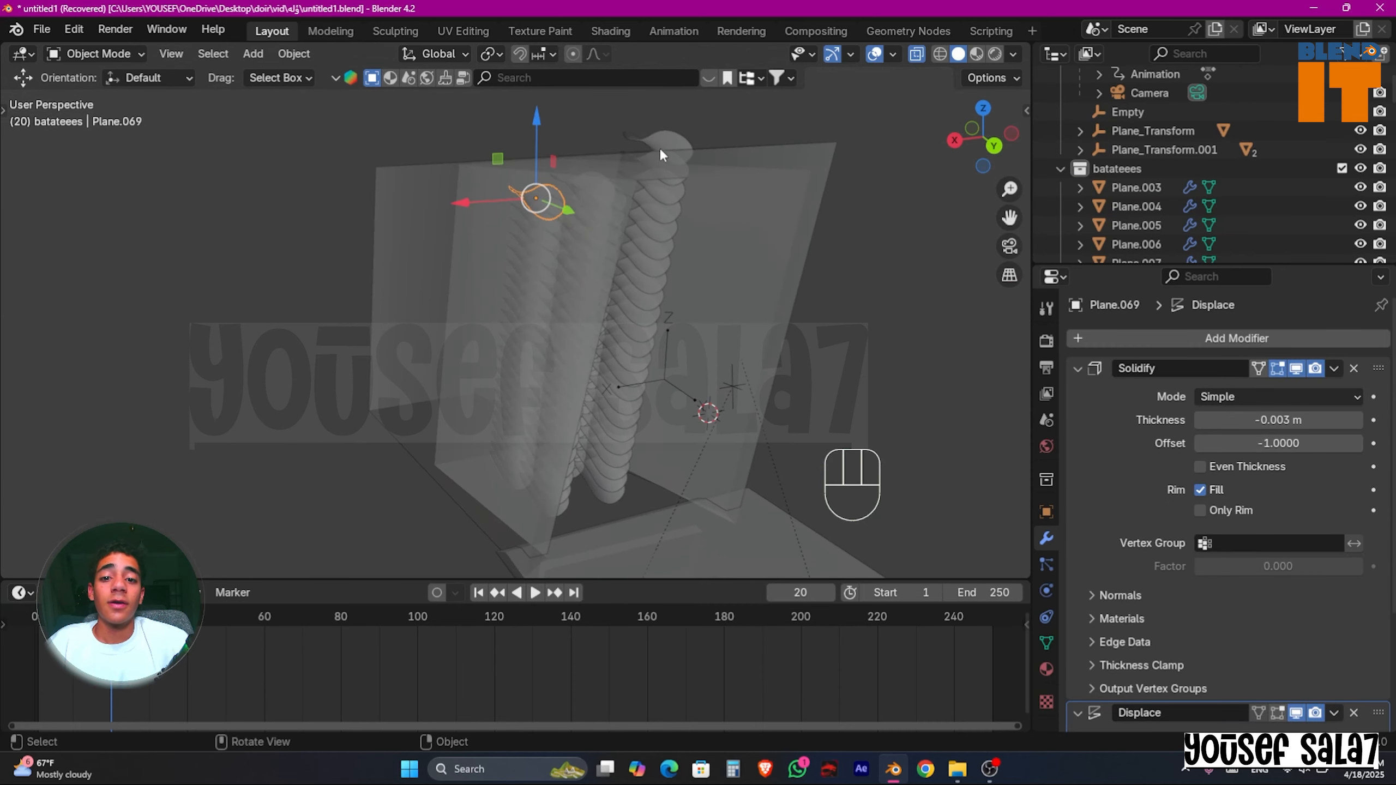
key(x)
click(663, 133)
click(650, 183)
click(649, 182)
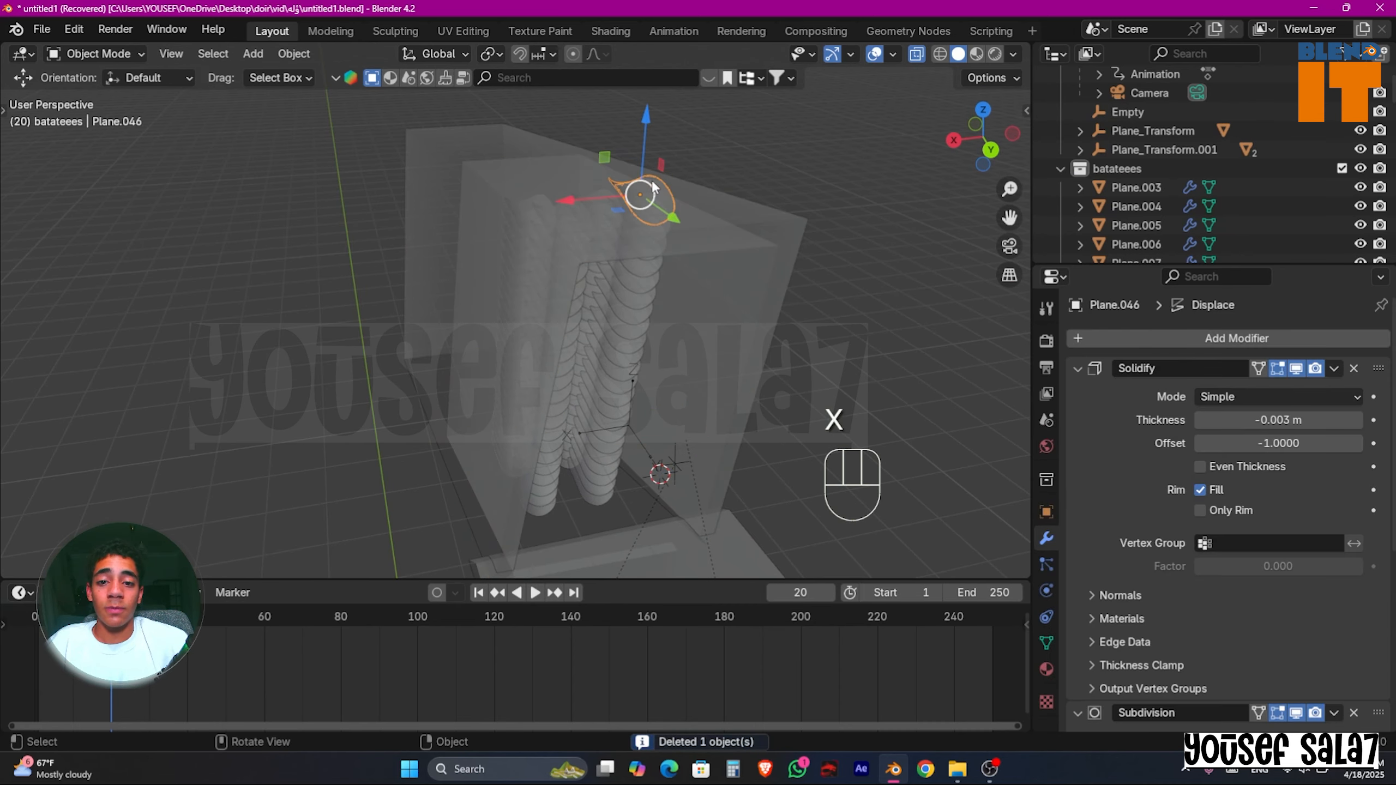
key(x)
click(652, 182)
Step: Turn off X-ray display and select Plane.045, the top piece of a front column
mouse_move(683, 209)
middle_down()
mouse_move(689, 198)
mouse_move(658, 216)
middle_up()
key(alt+z)
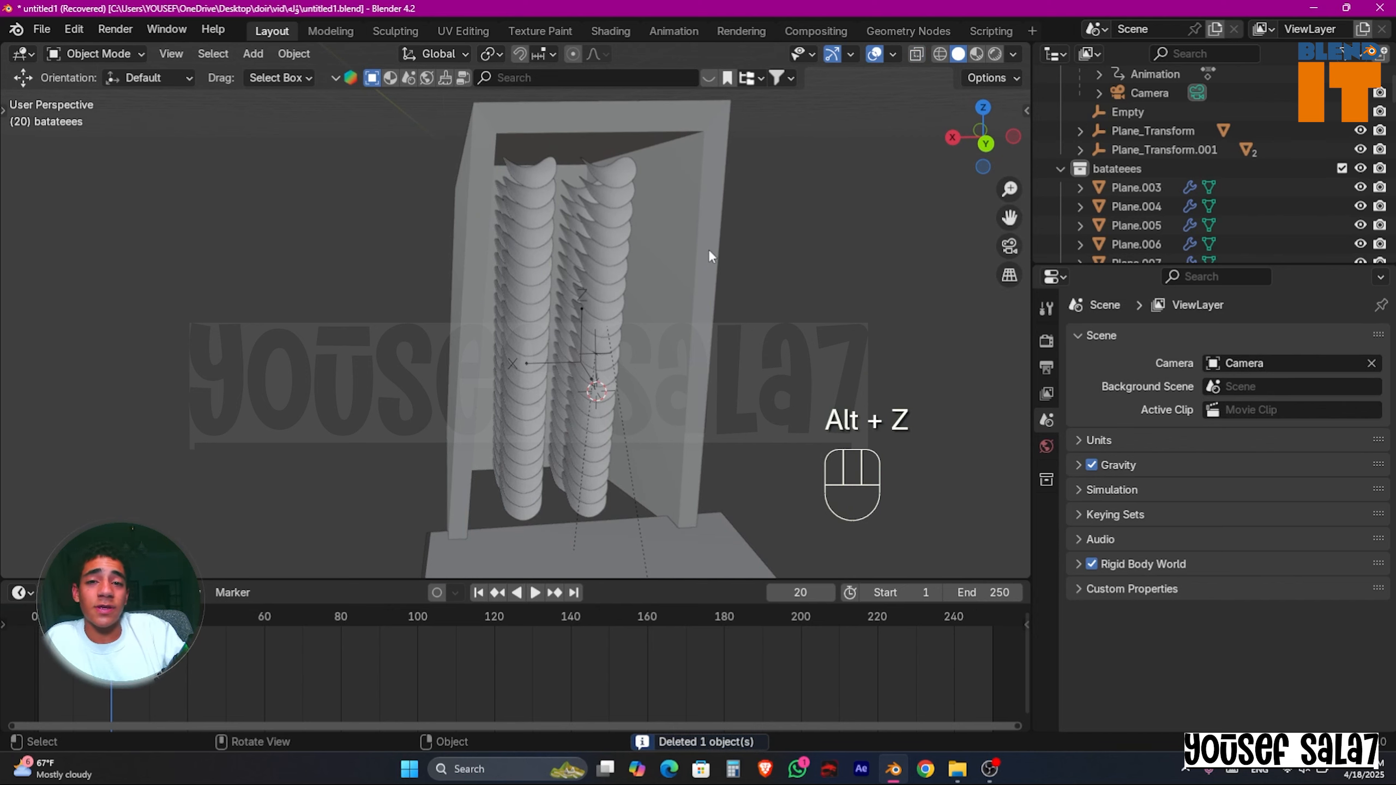
scroll(604, 381, up, 4)
shift+middle_drag(628, 320, 566, 190)
shift+click(700, 111)
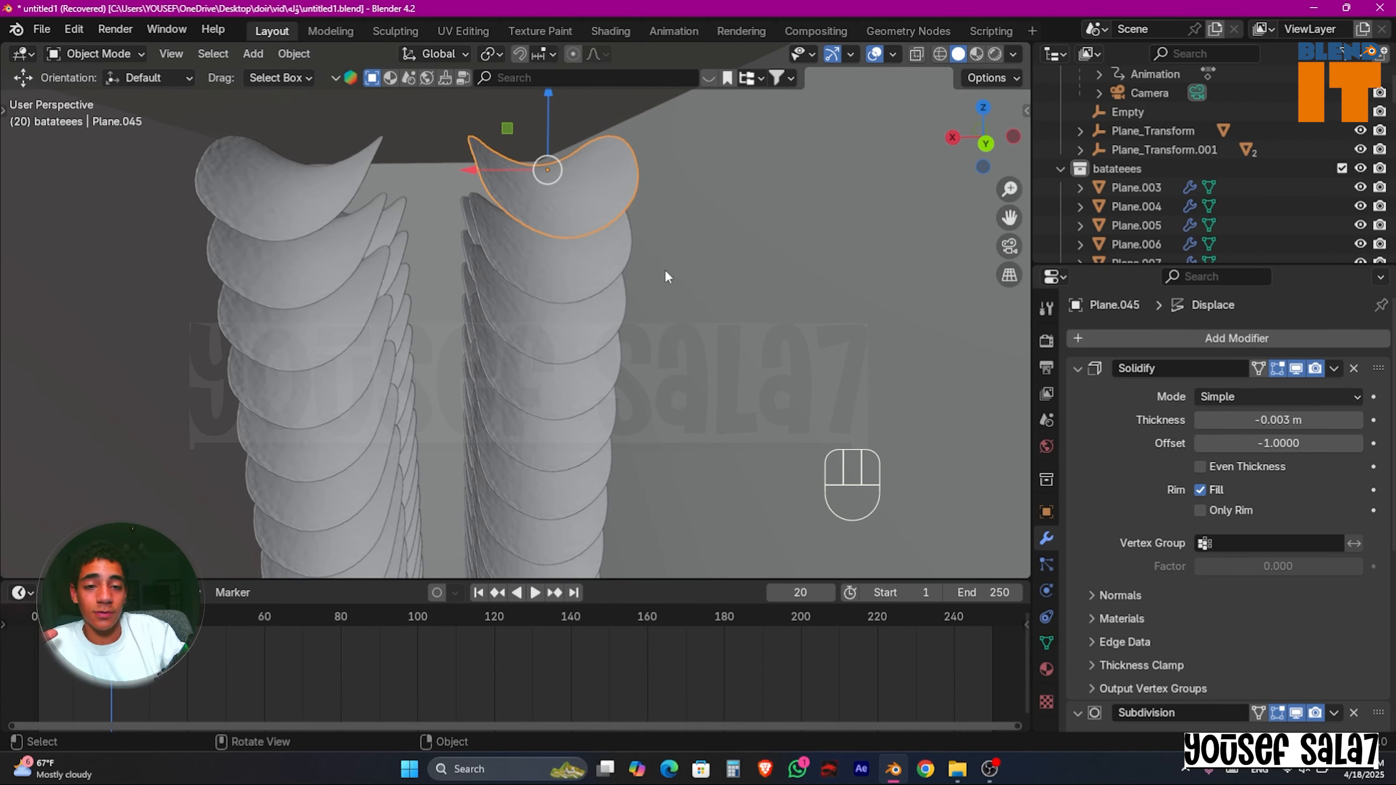
Step: Add an Active Rigid Body to the Plane.045 piece and set its collision shape to Mesh
click(1046, 564)
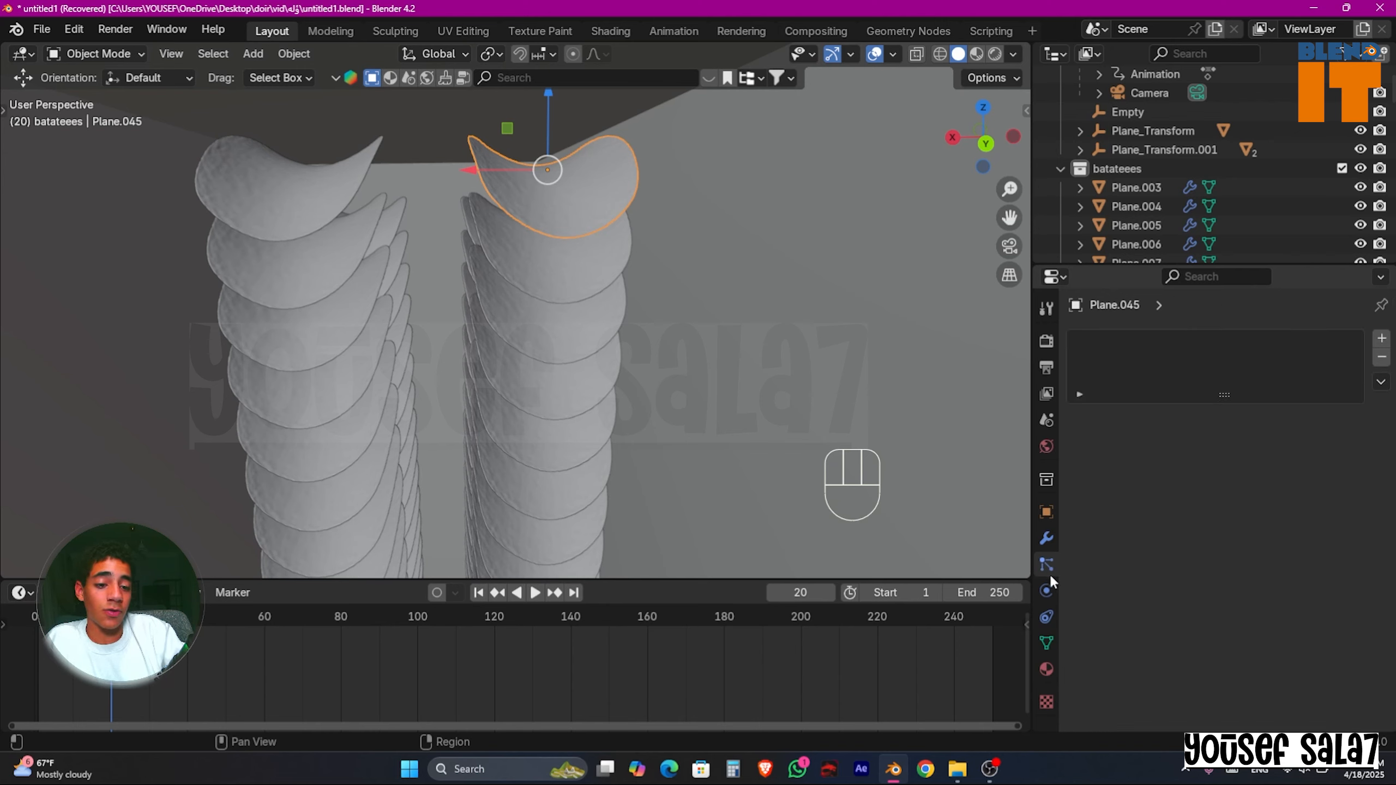
click(1046, 590)
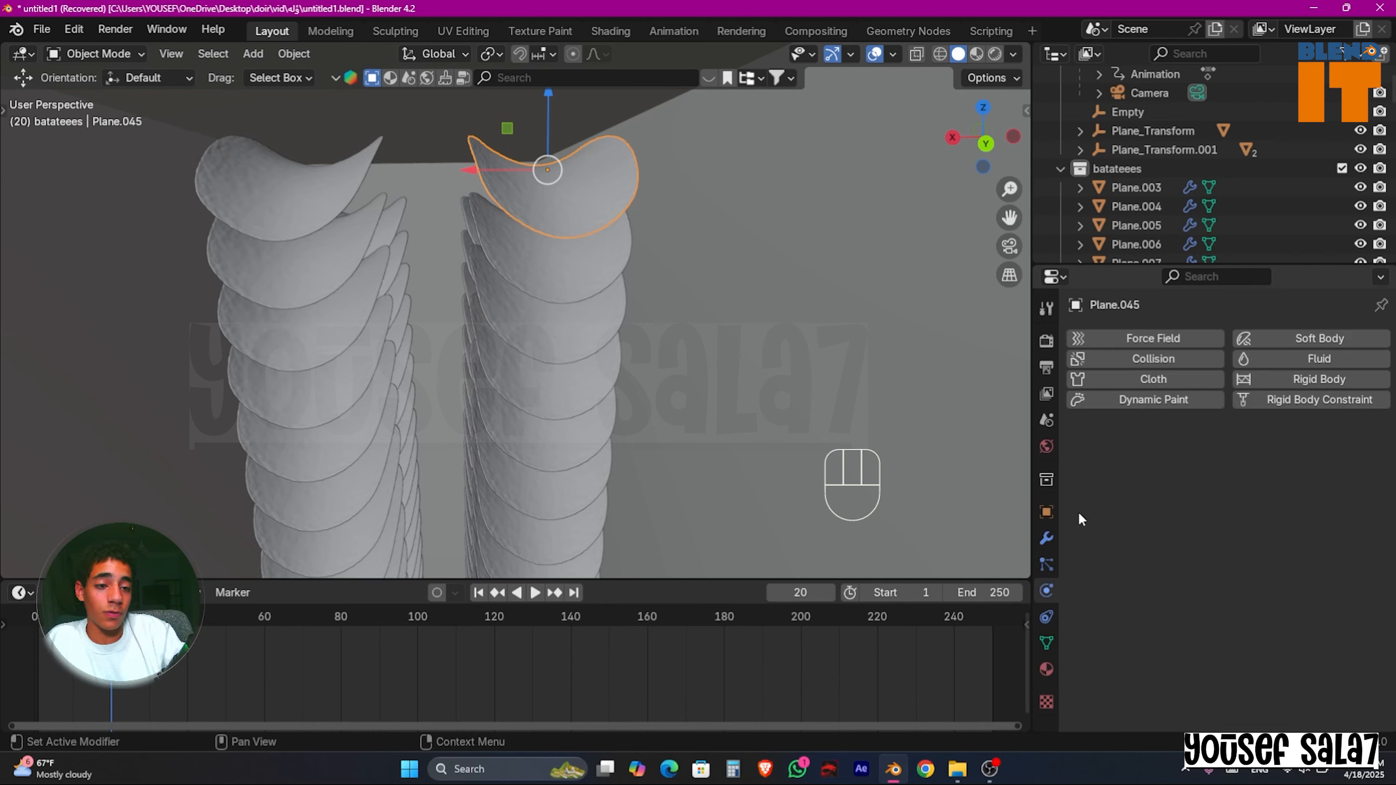
click(1301, 381)
scroll(1205, 538, down, 1)
click(1261, 444)
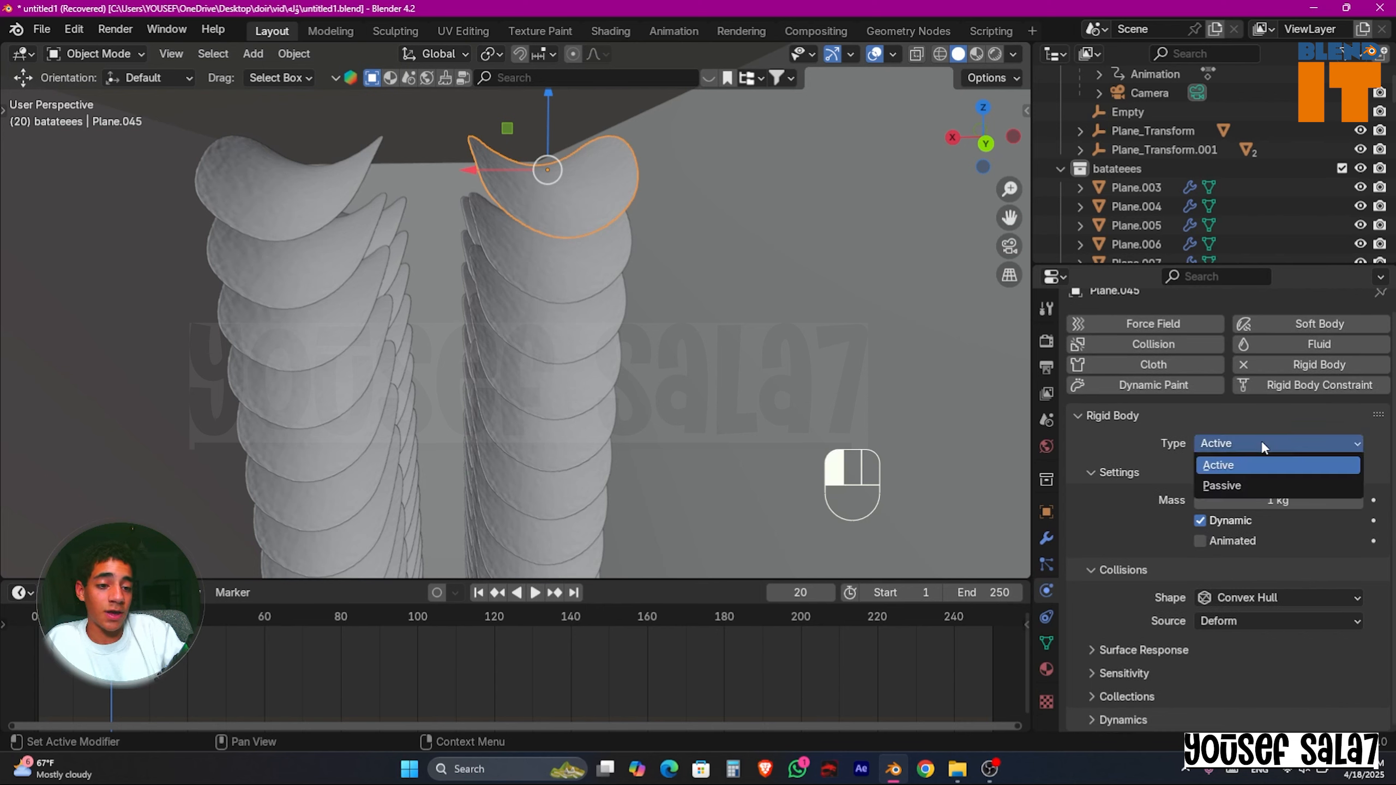
click(1261, 444)
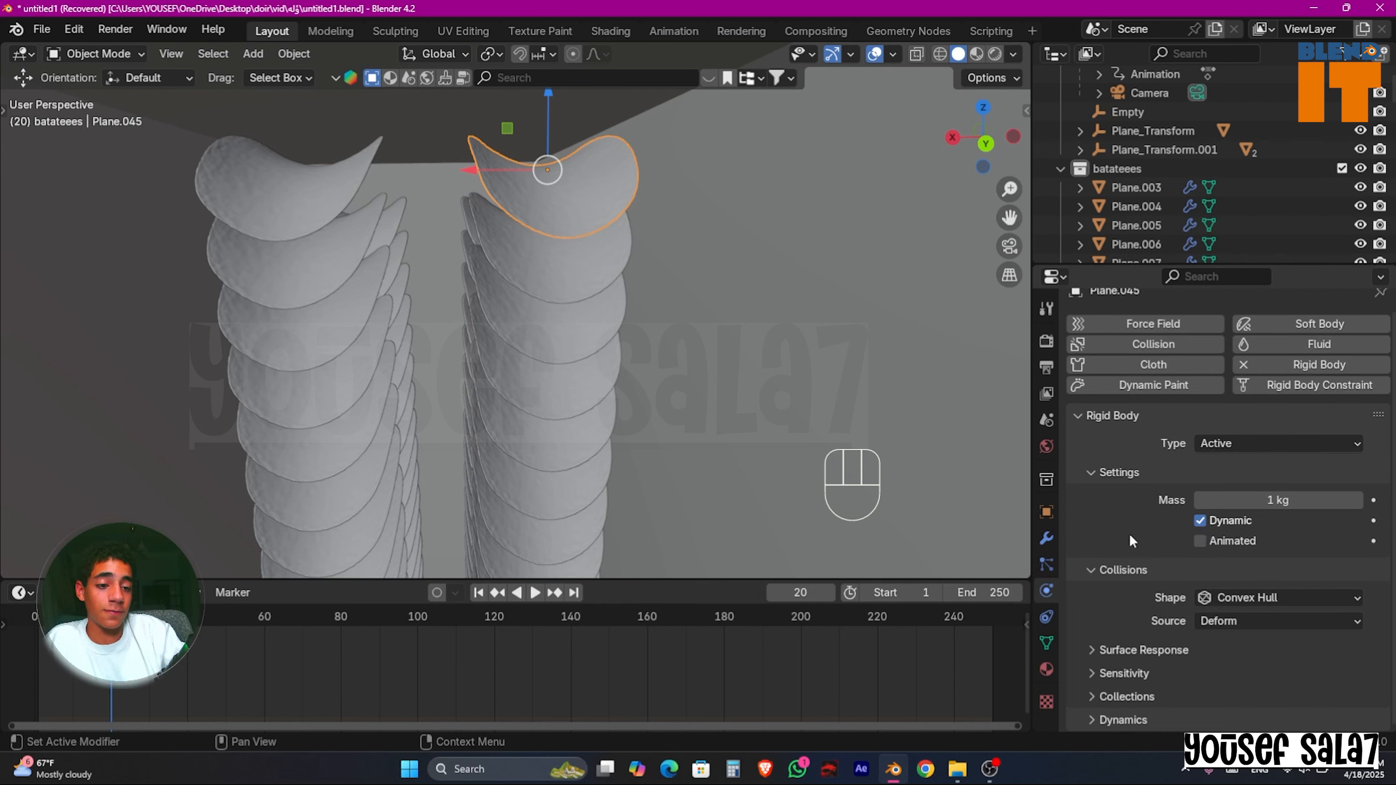
click(1250, 597)
click(1234, 555)
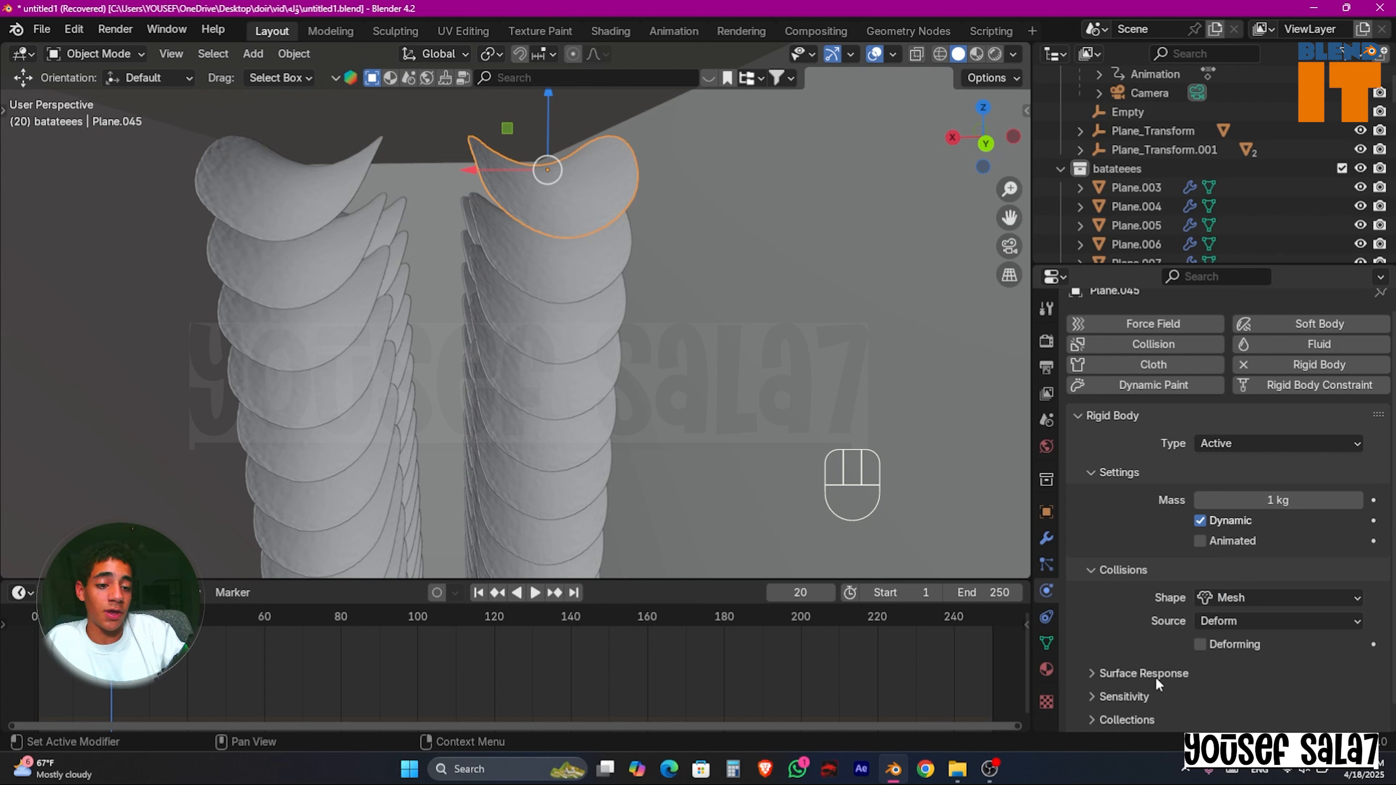
Step: Set the piece's rigid body surface response to friction 0.034 and bounciness 0.718
scroll(1126, 645, down, 1)
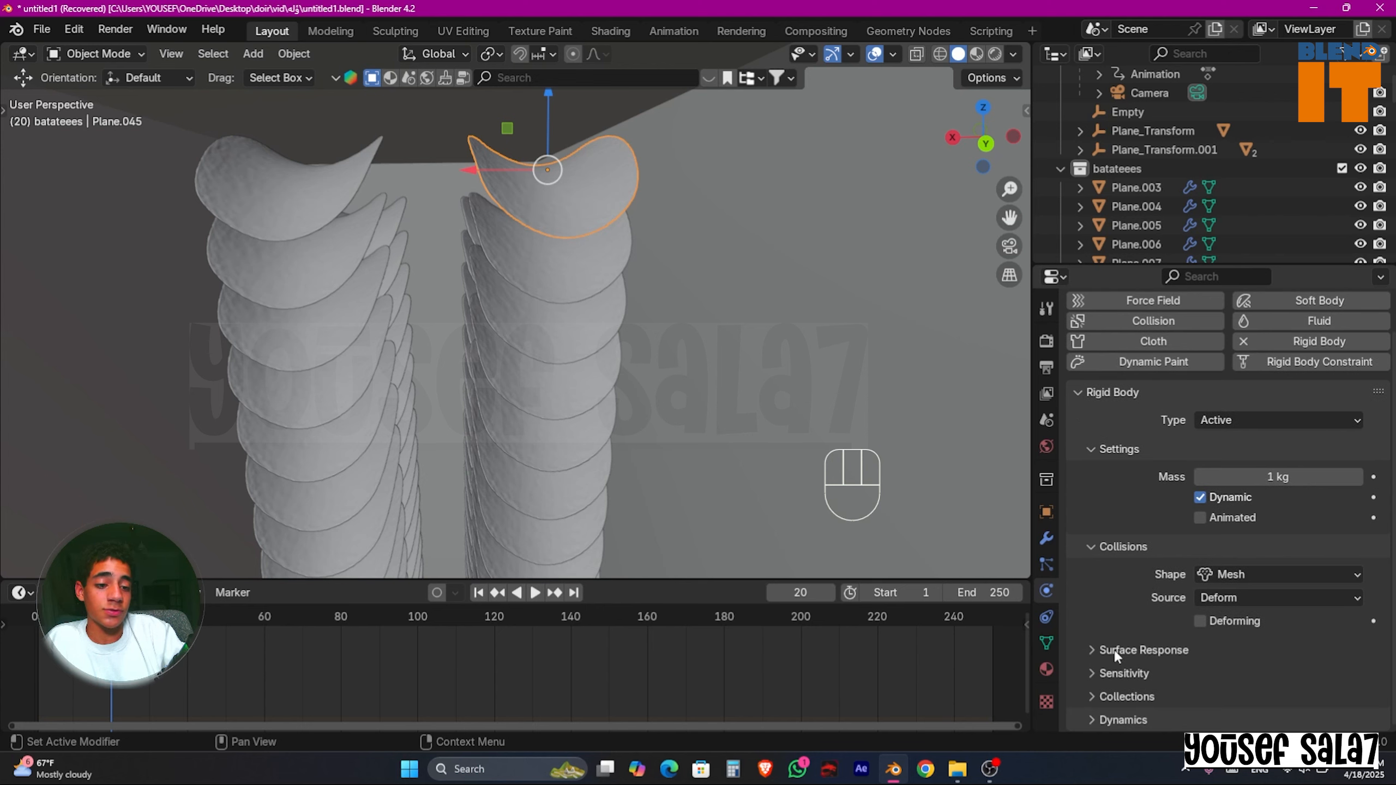
click(1114, 650)
scroll(1115, 646, down, 2)
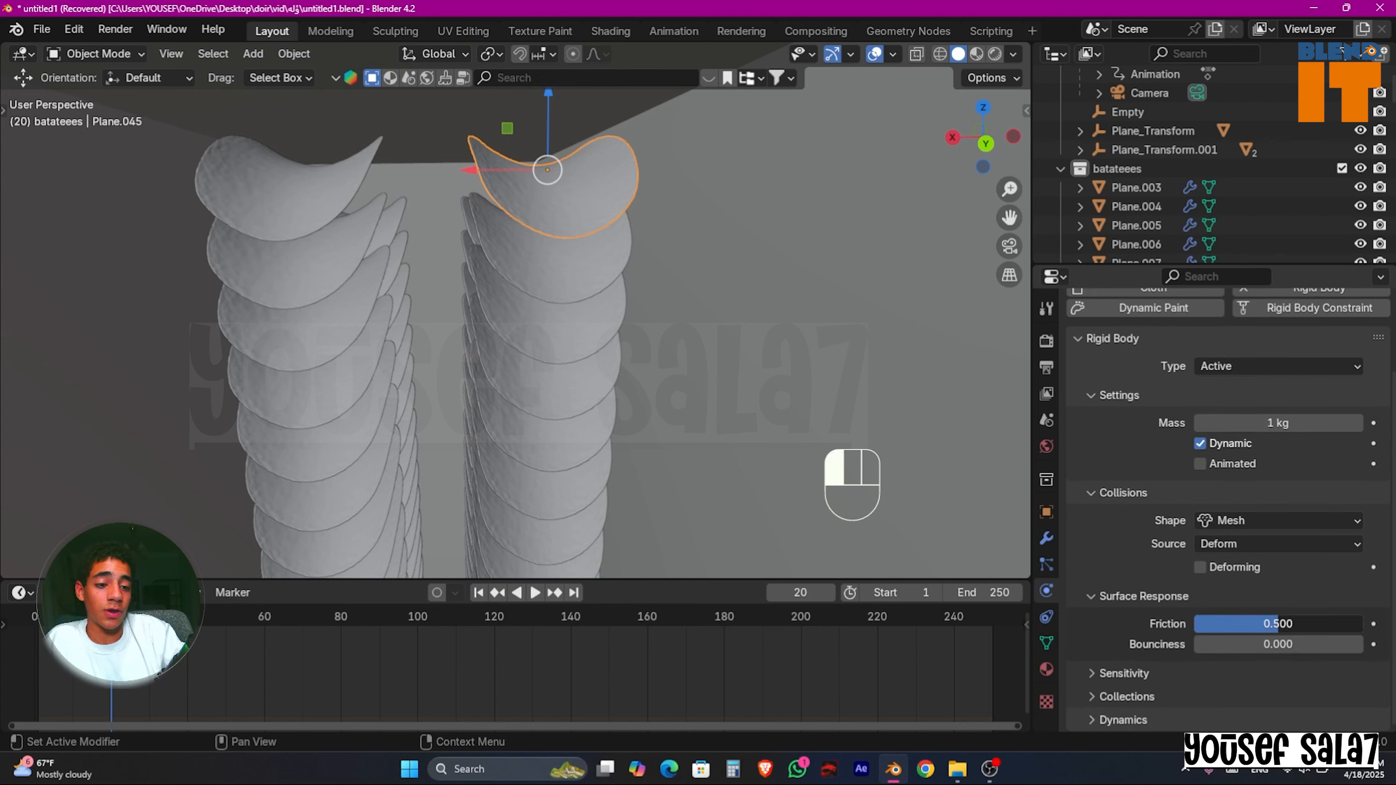
drag(1278, 624, 1324, 644)
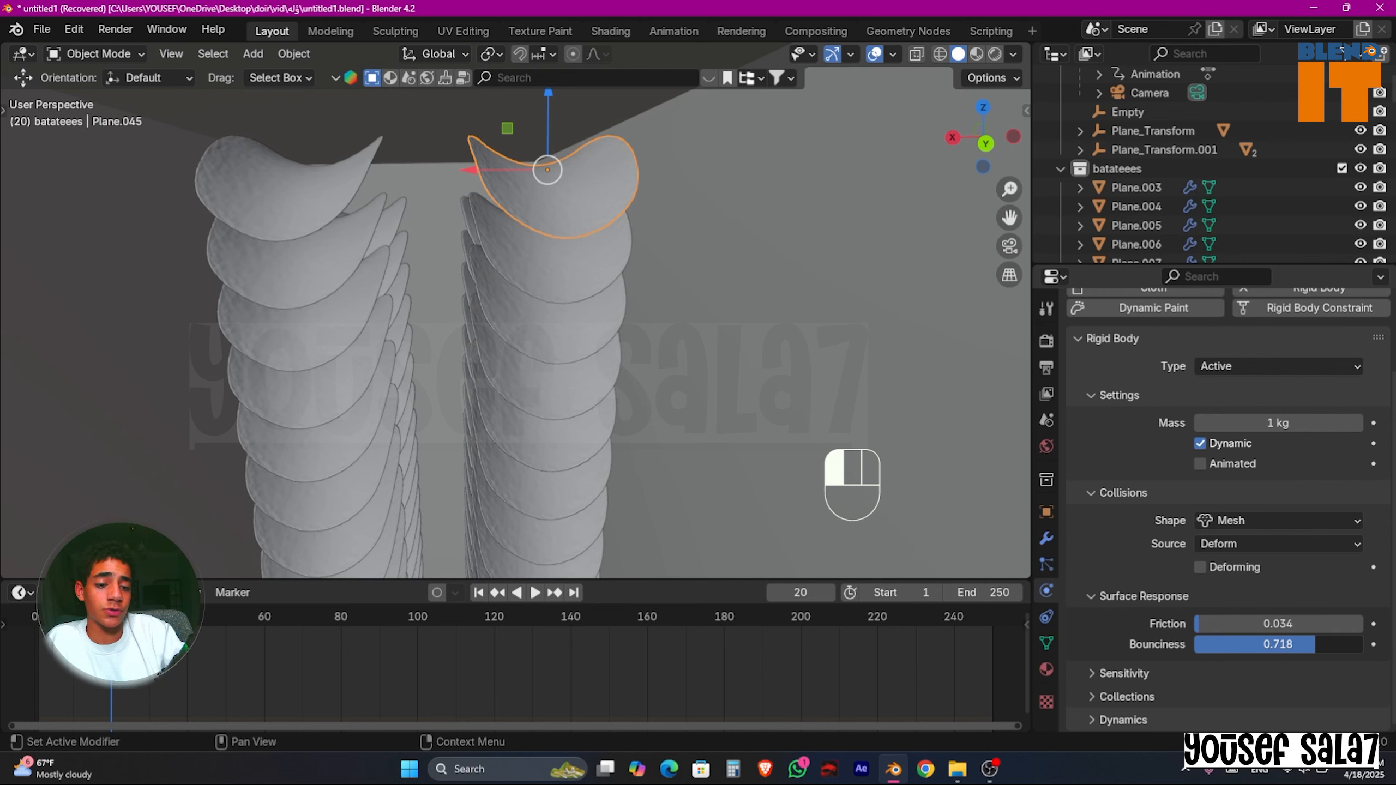
drag(1325, 644, 1341, 647)
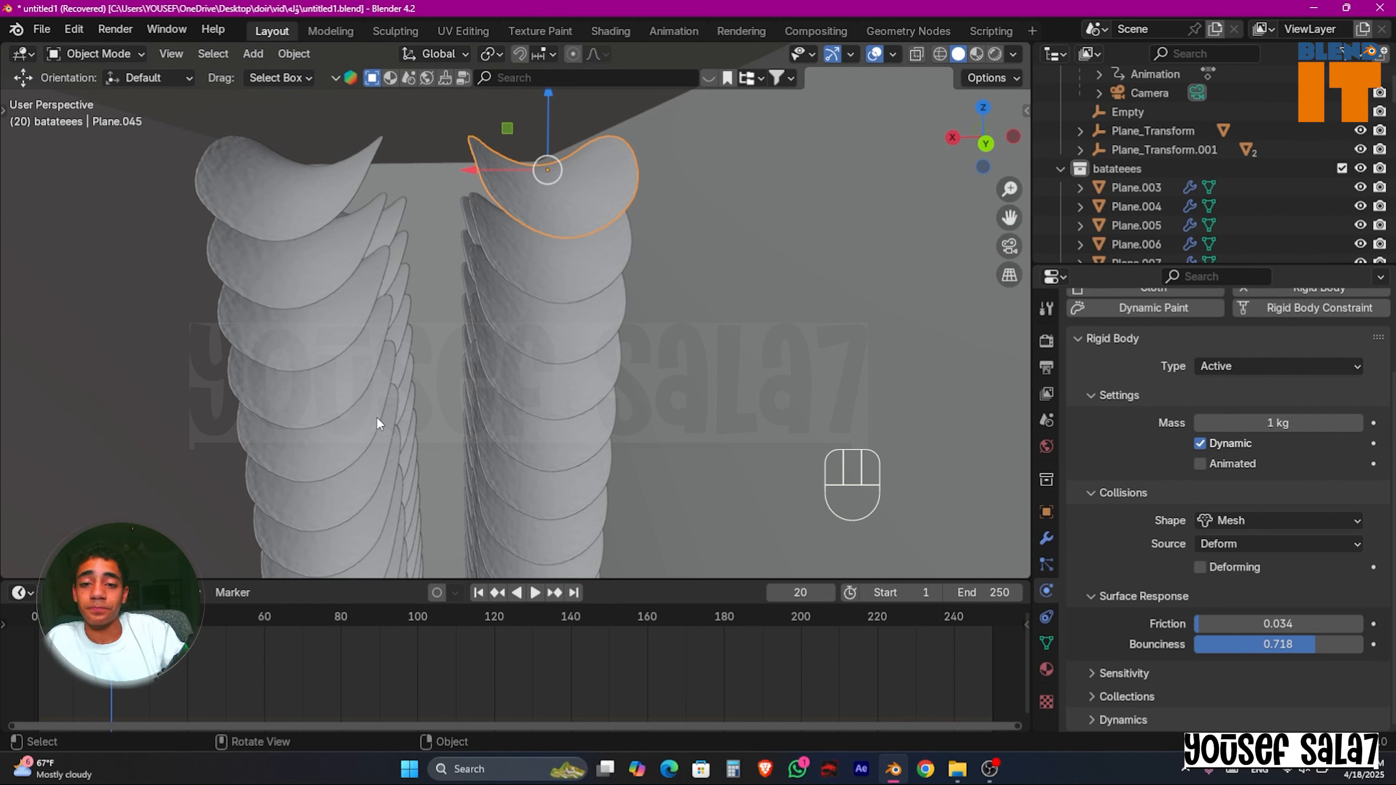
Step: Play the animation briefly to check how the rigid body piece moves, then stop playback
scroll(501, 220, down, 9)
key(space)
middle_drag(486, 434, 509, 408)
key(space)
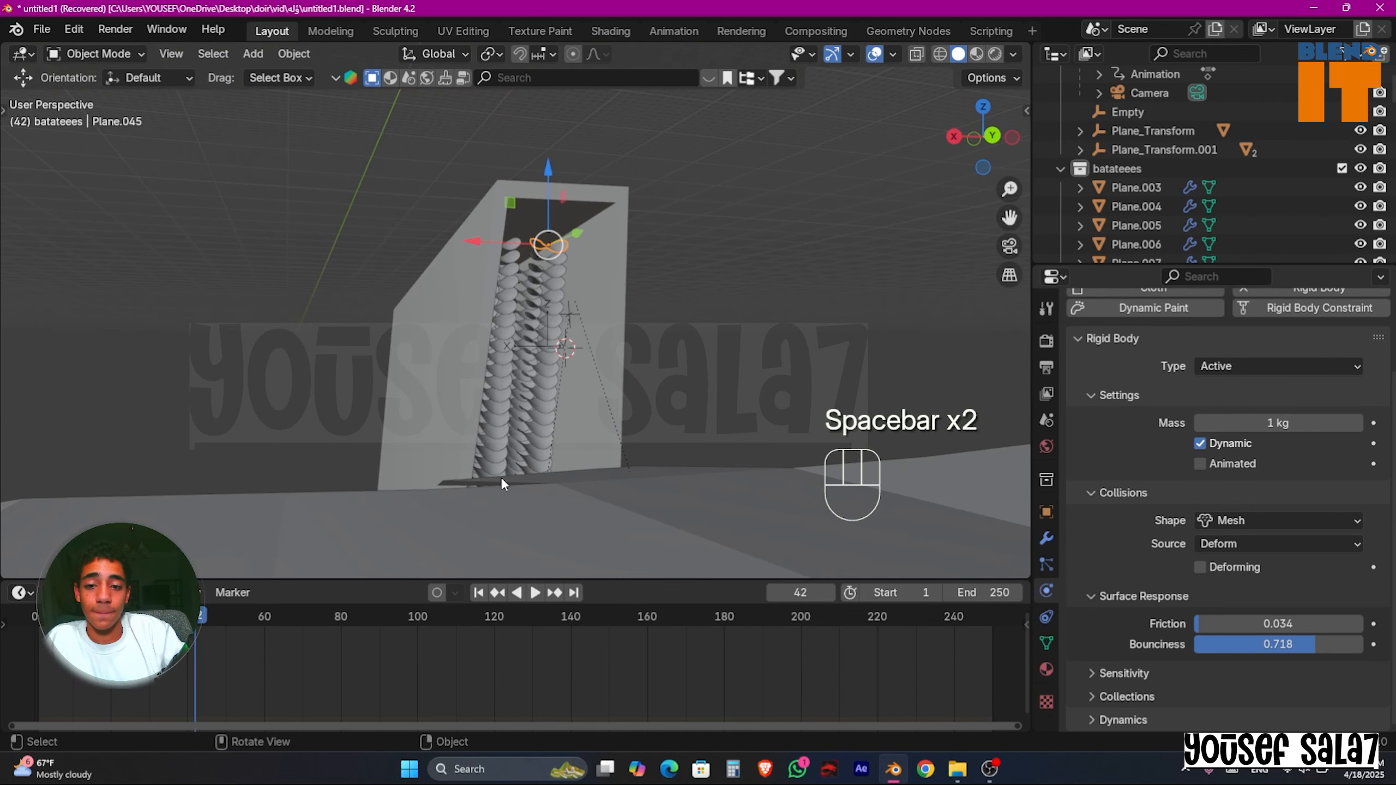
Step: Return to frame 1 and hide the Plane.002 panel covering the corridor's front opening
click(479, 593)
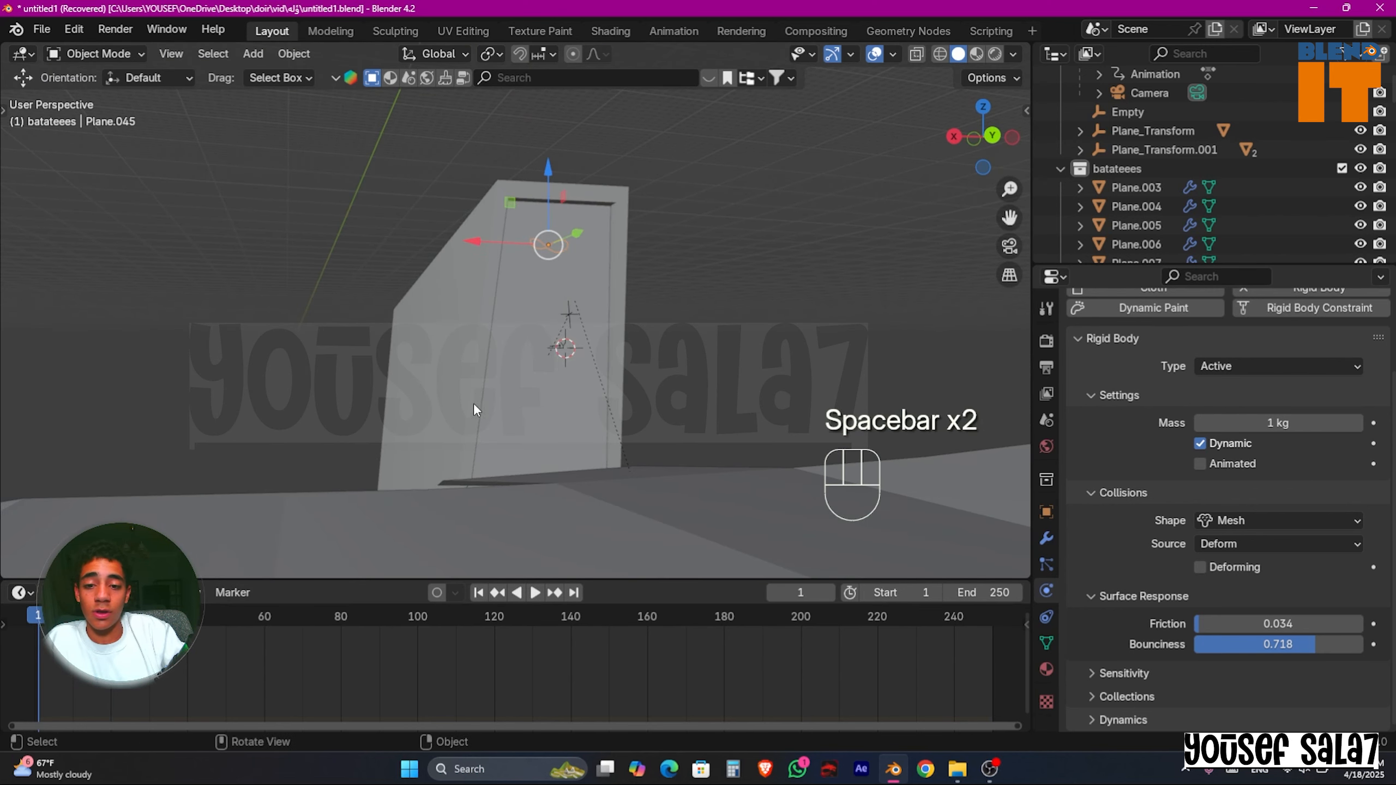
click(509, 394)
key(h)
Step: Replay the simulation, follow the falling piece beneath the corridor, and return to the first frame
key(space)
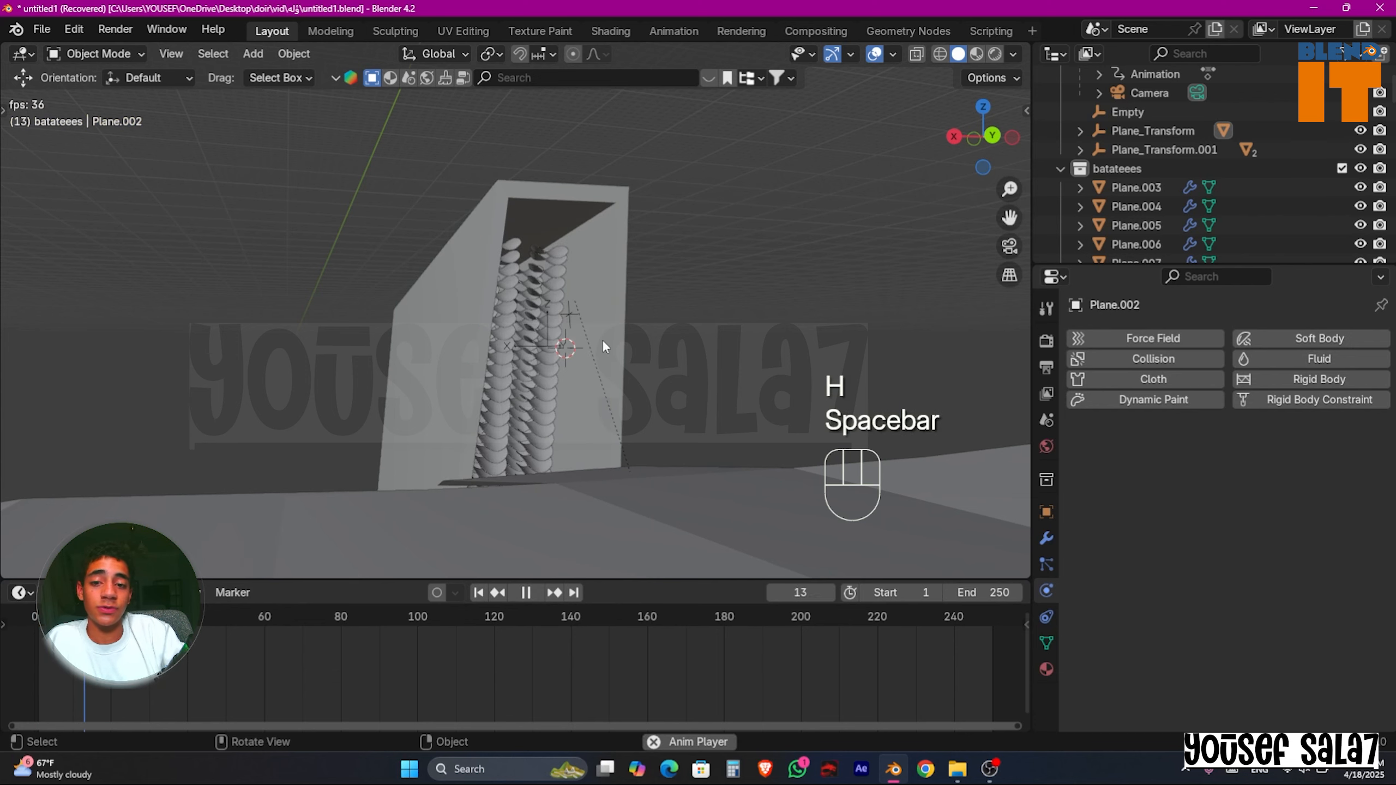
middle_drag(603, 341, 582, 378)
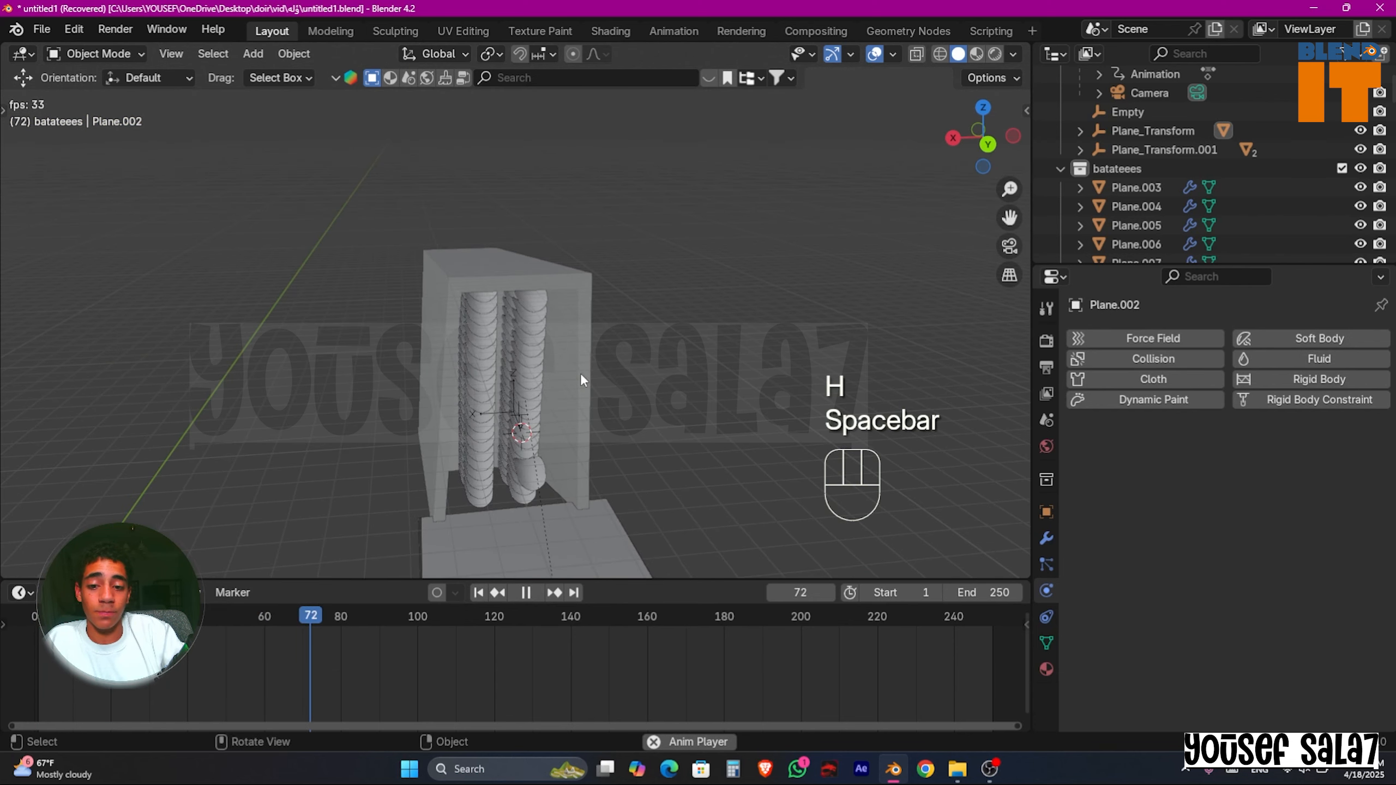
key(space)
middle_drag(511, 495, 533, 431)
key(space)
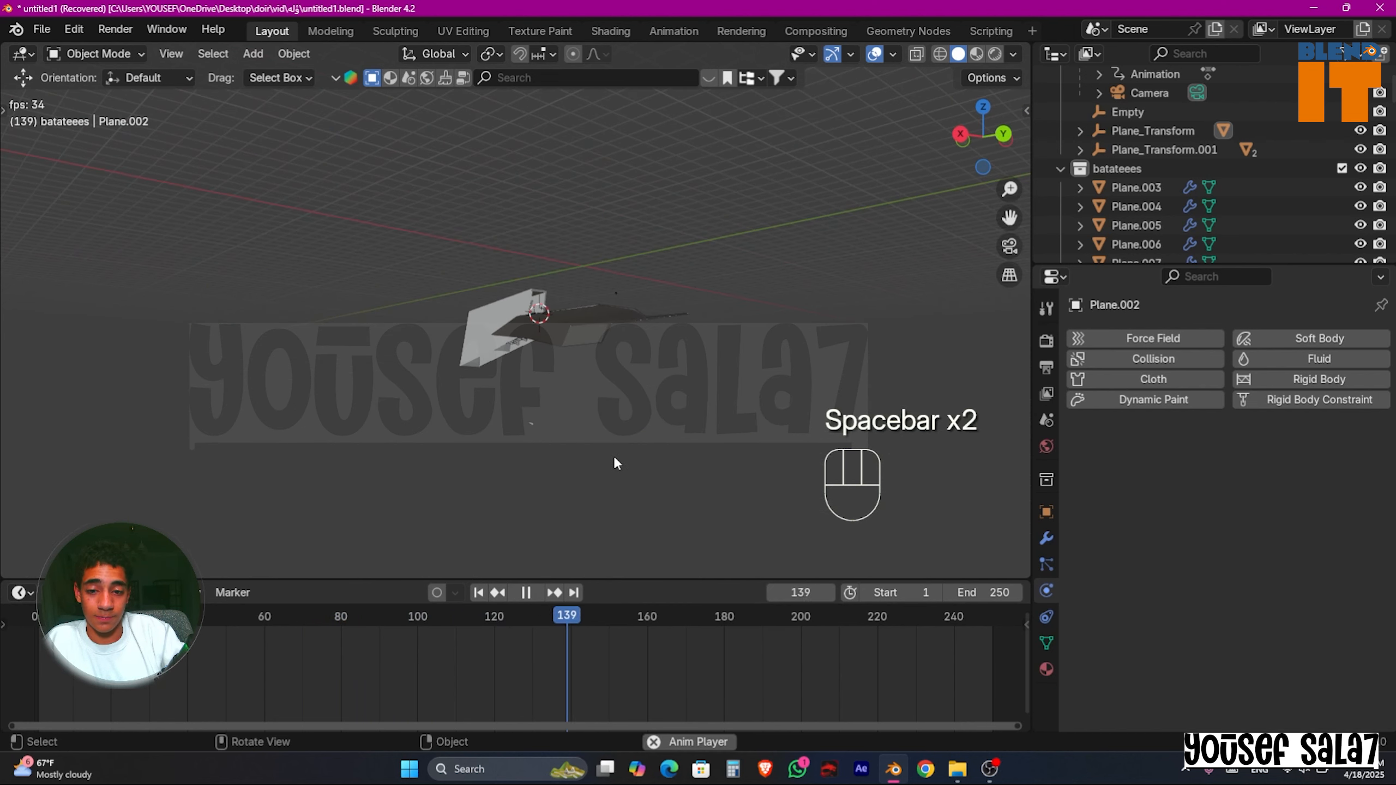
key(space)
click(479, 592)
Step: Add a Rigid Body to the corridor box named Plane and set its type to Passive
scroll(568, 210, up, 9)
middle_drag(567, 209, 554, 242)
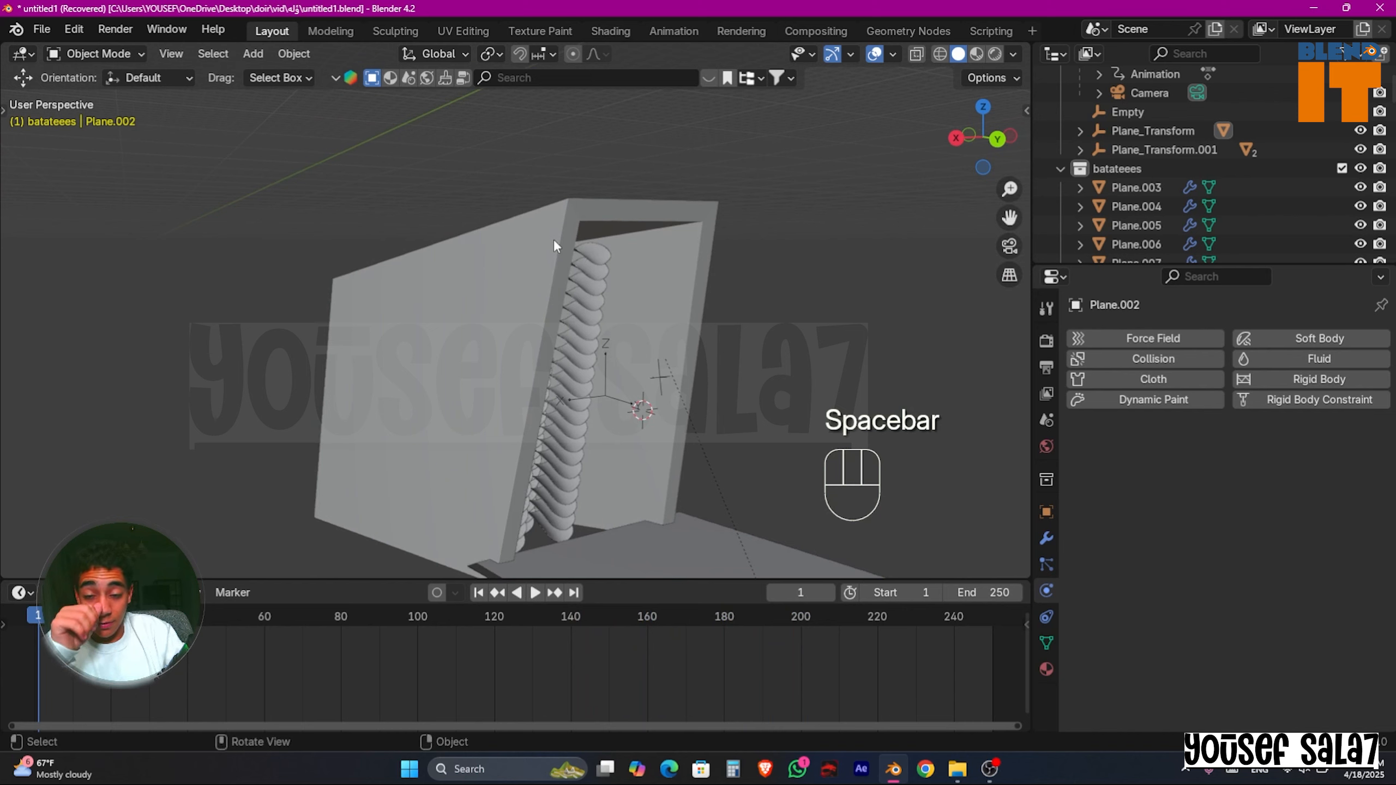
click(608, 214)
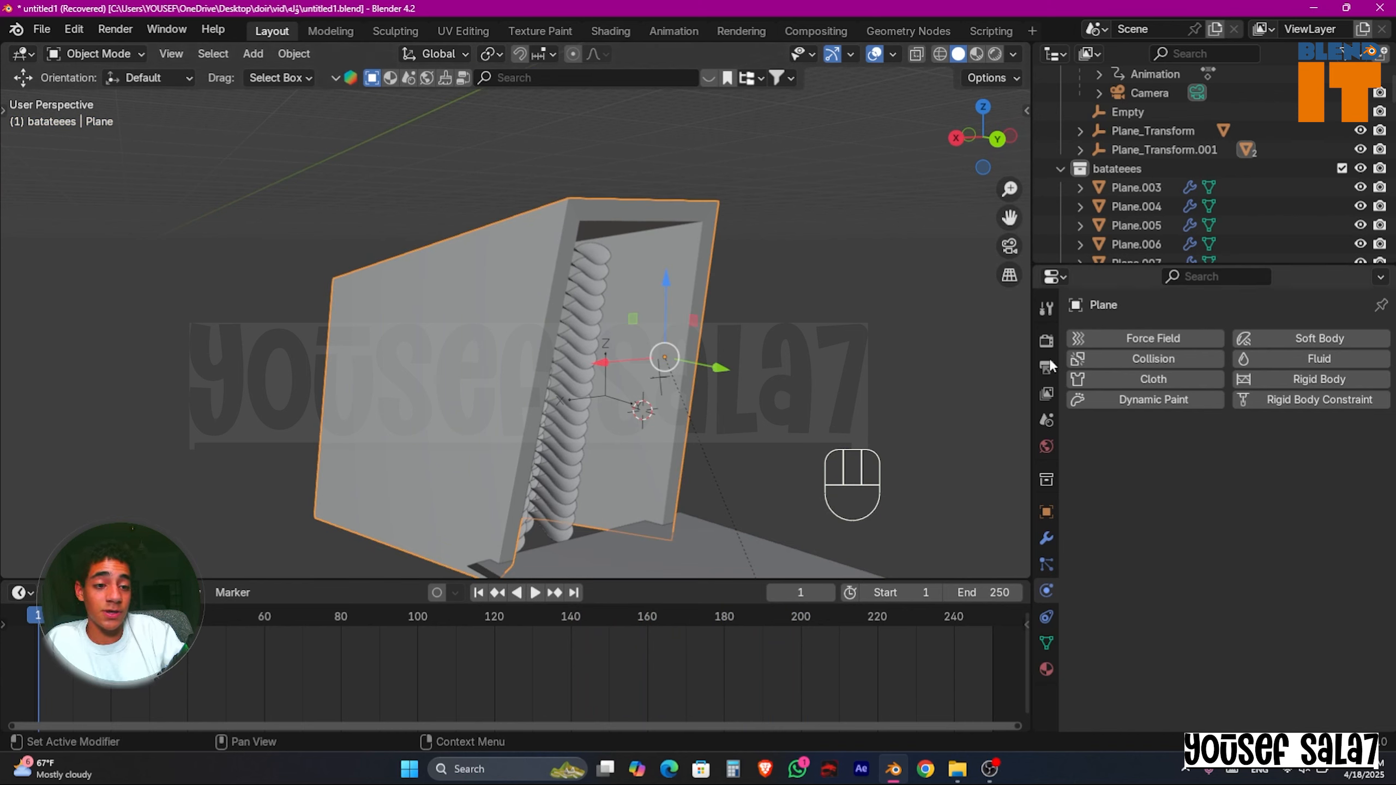
click(1288, 392)
click(1235, 458)
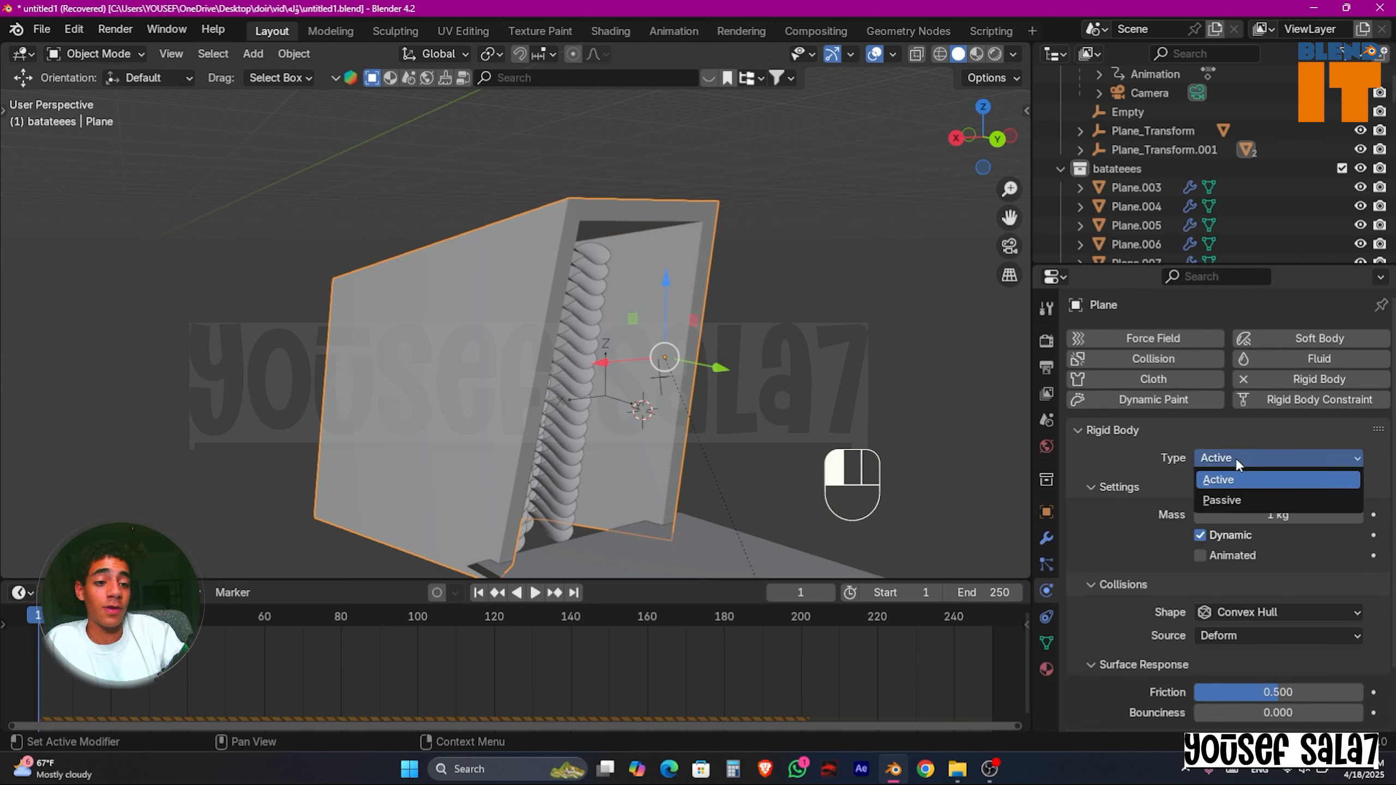
click(1217, 500)
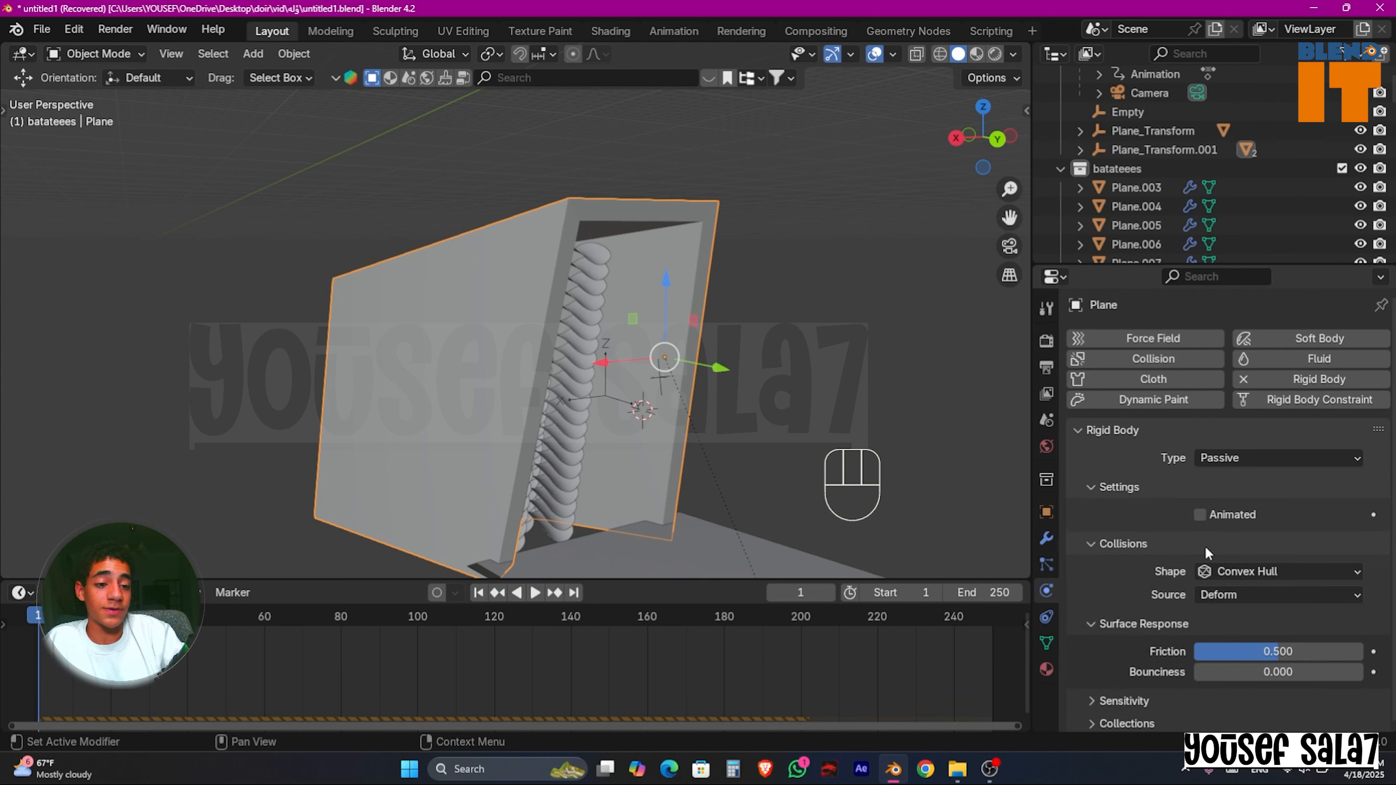
Step: Set the corridor's collision shape to Mesh, with friction 0.060 and bounciness 0.688
click(1262, 570)
click(1235, 712)
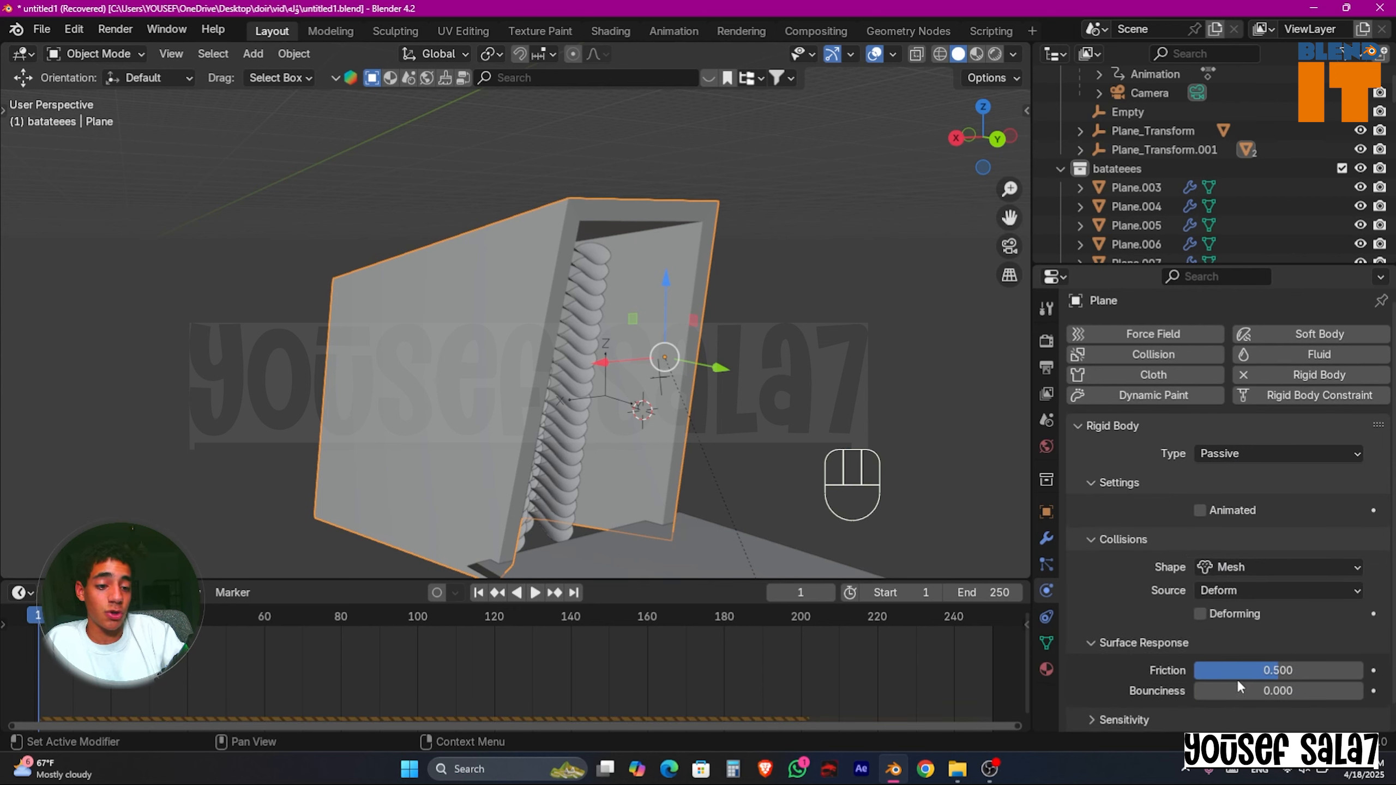
drag(1236, 671, 1310, 691)
Step: Play the simulation to check how the piece collides with the corridor box, then return to frame 1
key(space)
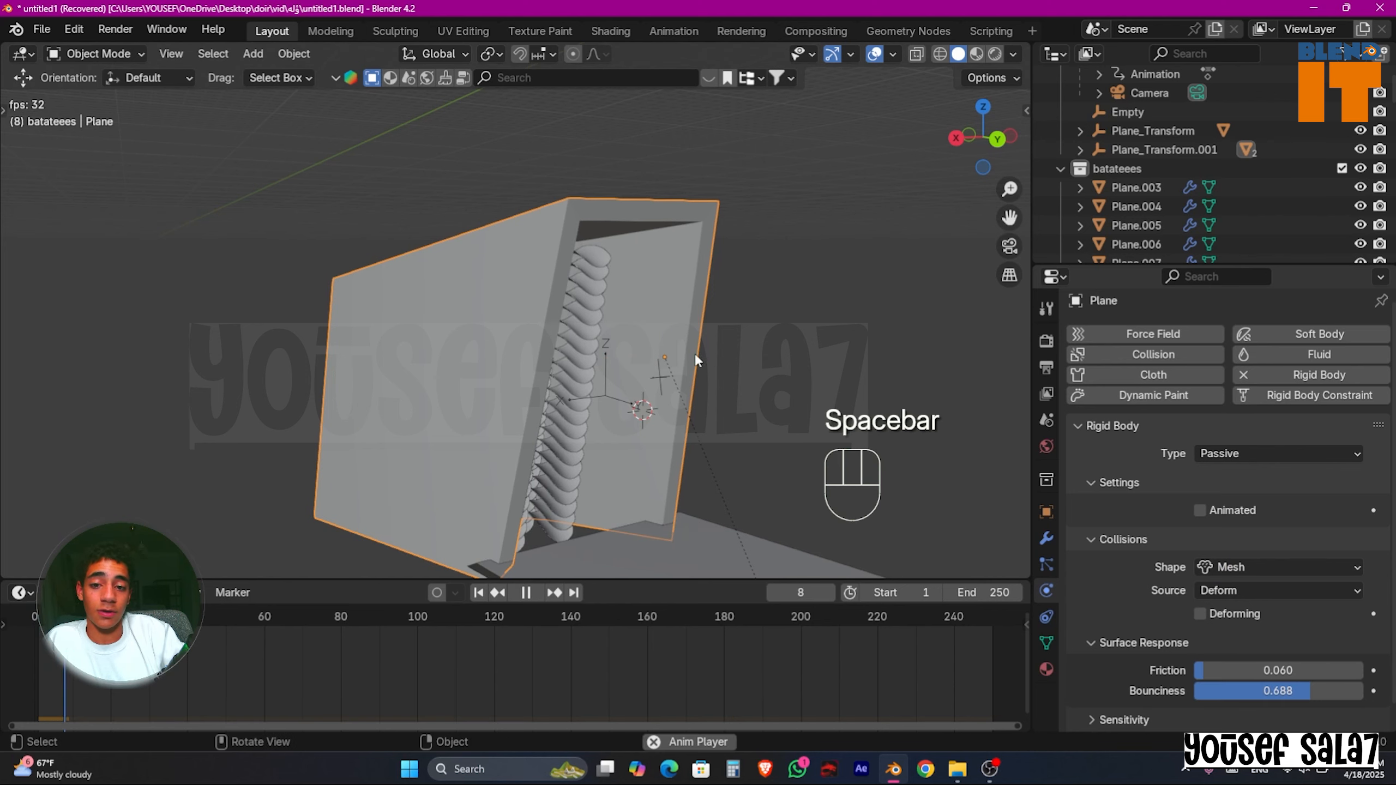
middle_drag(695, 353, 674, 362)
scroll(557, 383, up, 4)
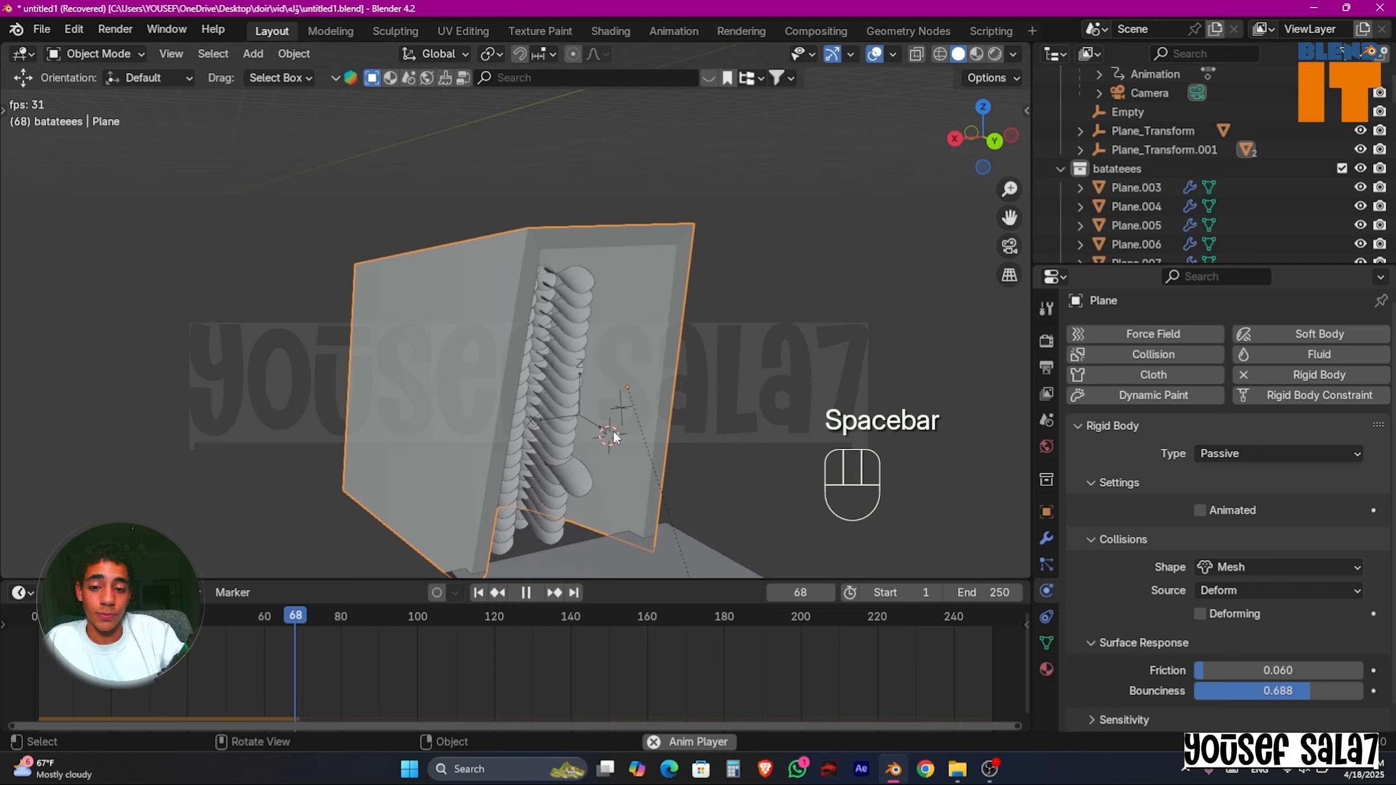
scroll(546, 532, down, 1)
middle_drag(545, 532, 572, 456)
key(space)
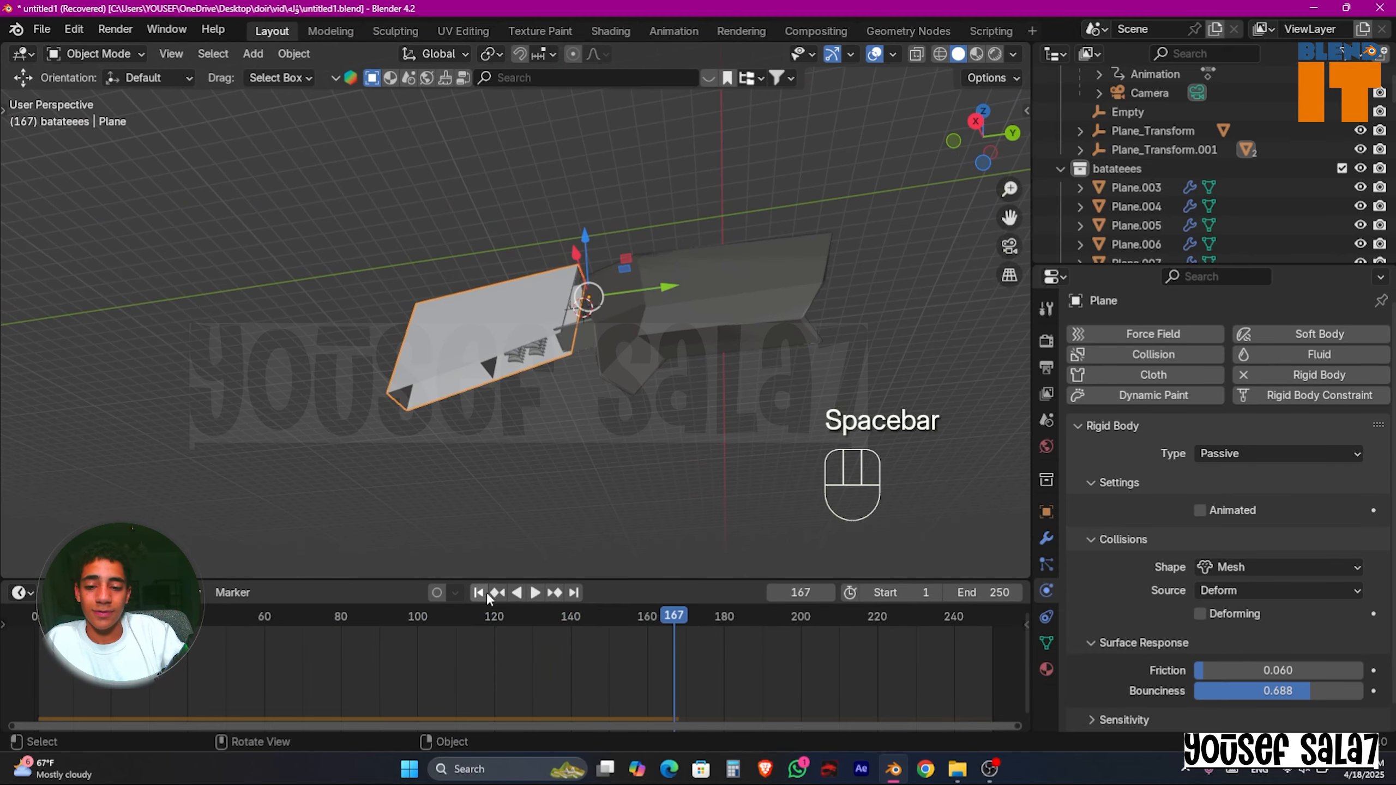
click(484, 592)
Step: Select the open boundary edge loop of the corridor mesh in Edit Mode and fill it with a face
scroll(484, 466, up, 5)
middle_drag(484, 466, 527, 352)
key(Caps_Lock)
key(Tab)
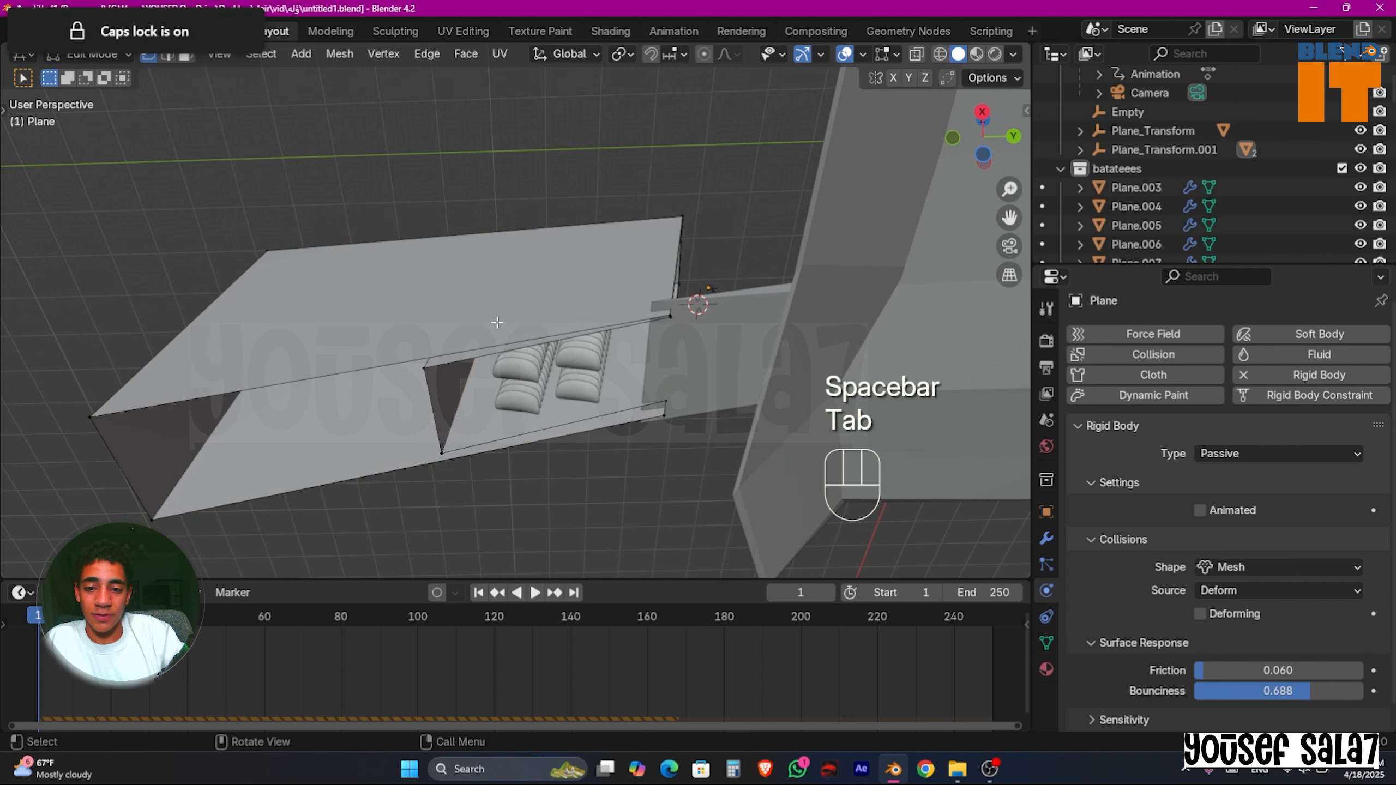
middle_drag(386, 332, 376, 311)
key(2)
alt+click(374, 307)
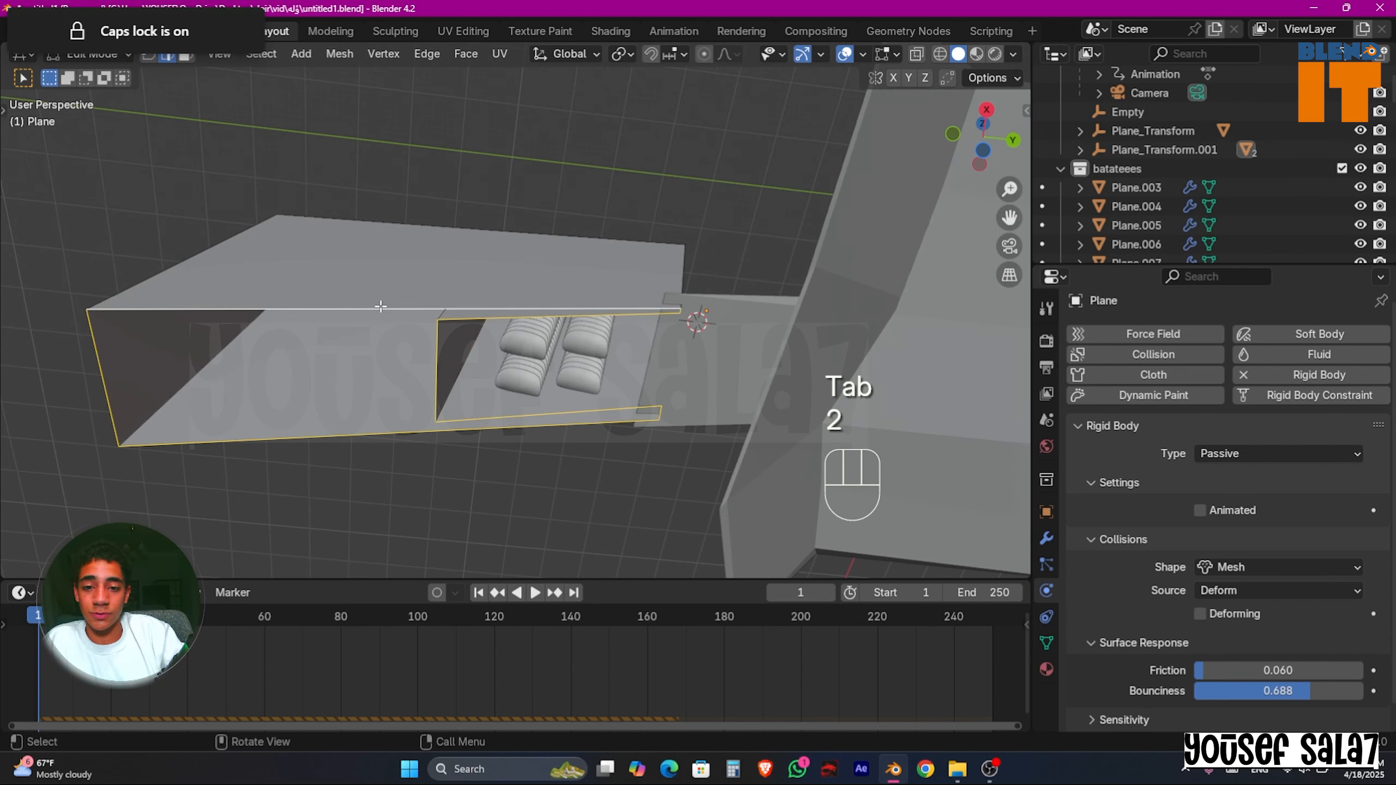
scroll(374, 307, up, 3)
scroll(385, 311, down, 3)
key(f)
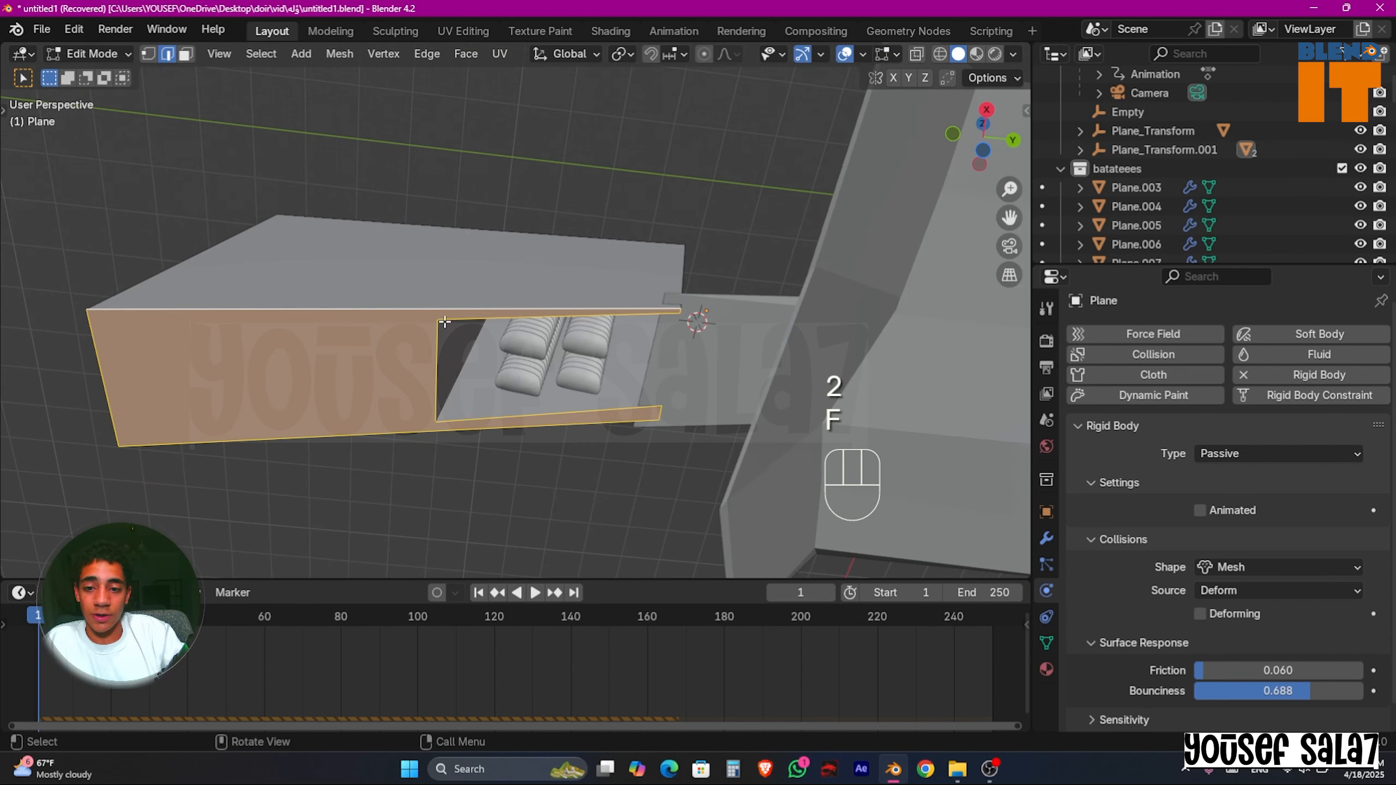
alt+click(486, 315)
key(f)
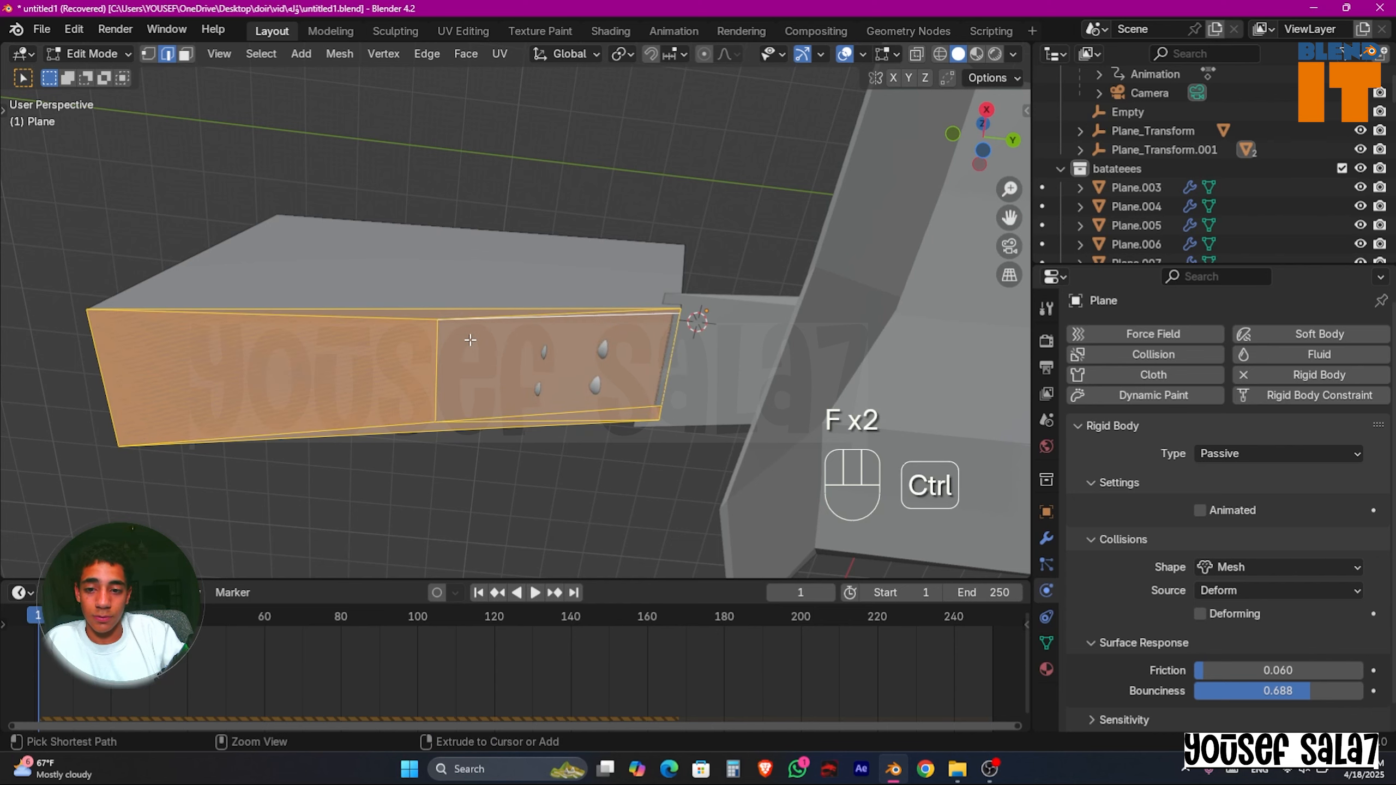
key(ctrl+z)
key(ctrl+z)
key(ctrl+z)
Step: Fill the remaining opening beside the columns from its three bordering edges, and return to Object Mode
scroll(452, 333, up, 1)
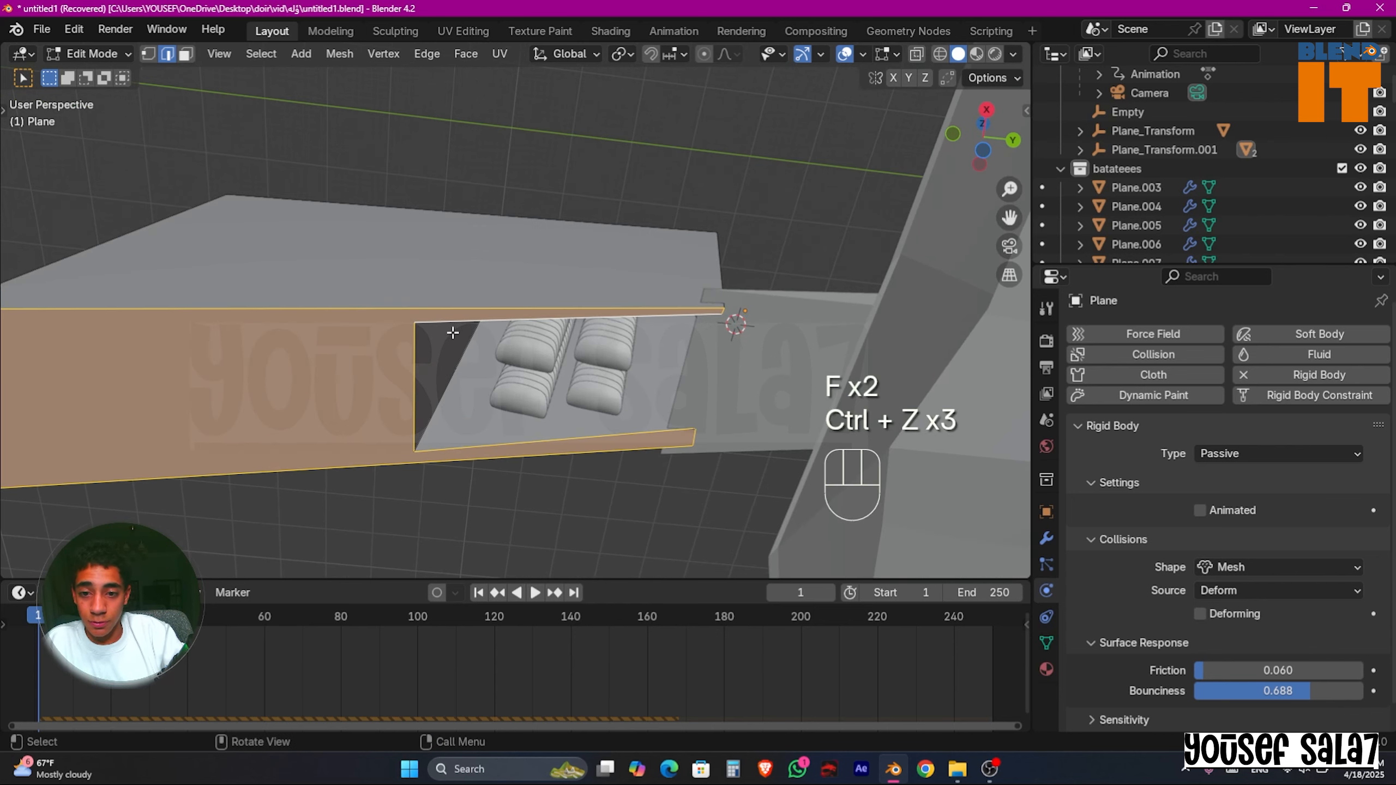
click(463, 321)
shift+click(410, 353)
shift+click(477, 433)
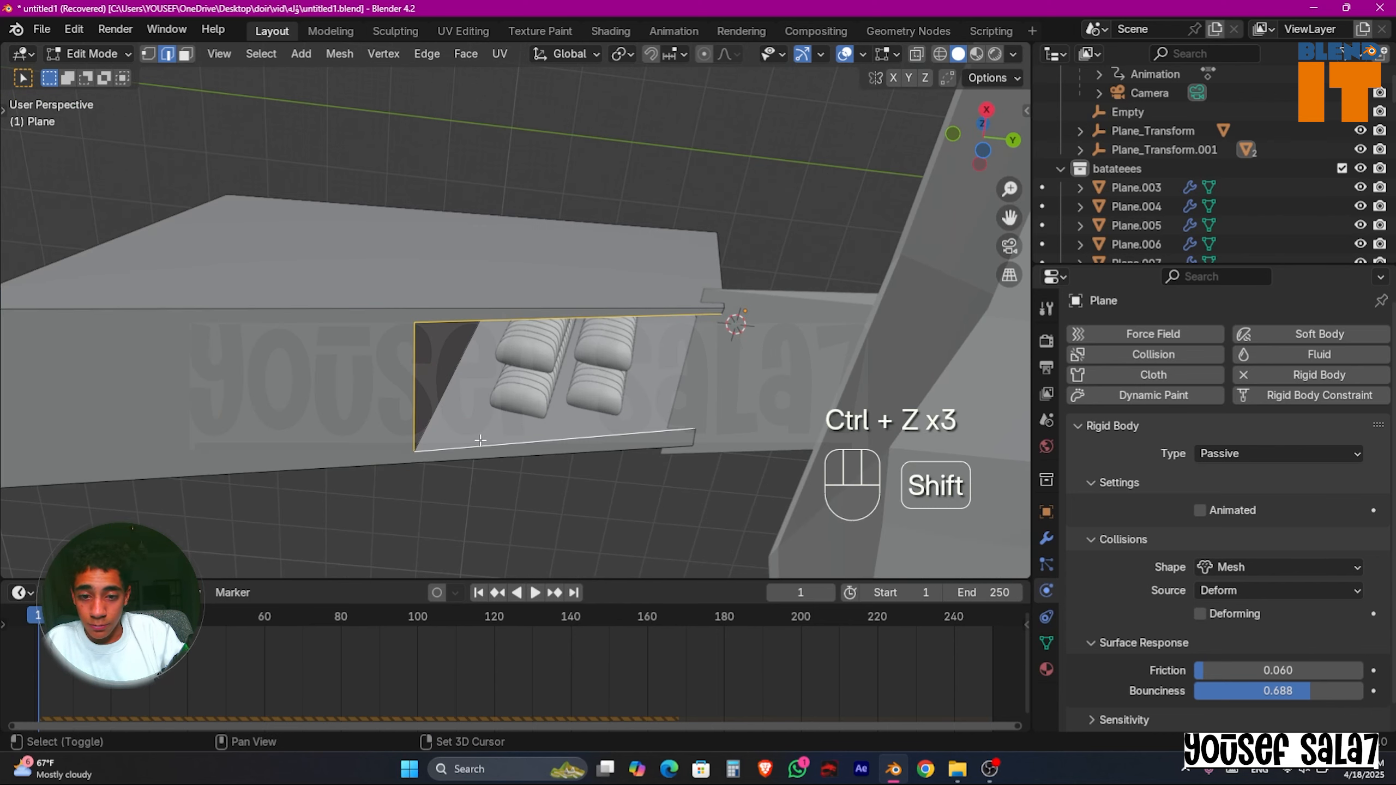
key(f)
scroll(491, 374, down, 1)
middle_drag(491, 374, 555, 405)
key(Tab)
key(Tab)
Step: Play the simulation to check the closed corridor, then return to frame 1
key(space)
scroll(644, 338, down, 2)
scroll(554, 405, up, 4)
shift+middle_drag(588, 453, 513, 141)
key(space)
click(479, 592)
Step: Copy the rigid body settings of the top piece Plane.045 to all objects in the batateees collection
click(535, 232)
drag(513, 236, 513, 483)
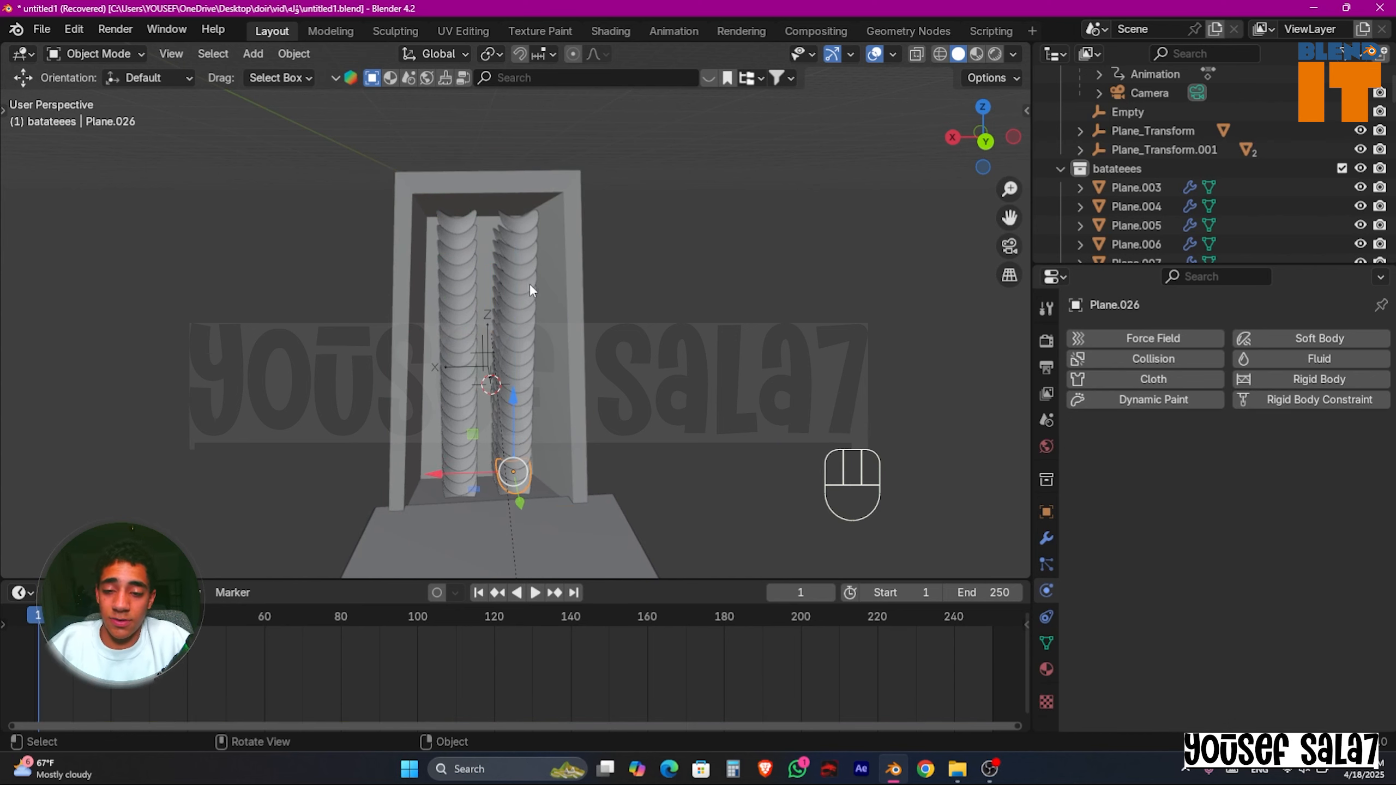
scroll(539, 325, up, 6)
scroll(588, 356, down, 6)
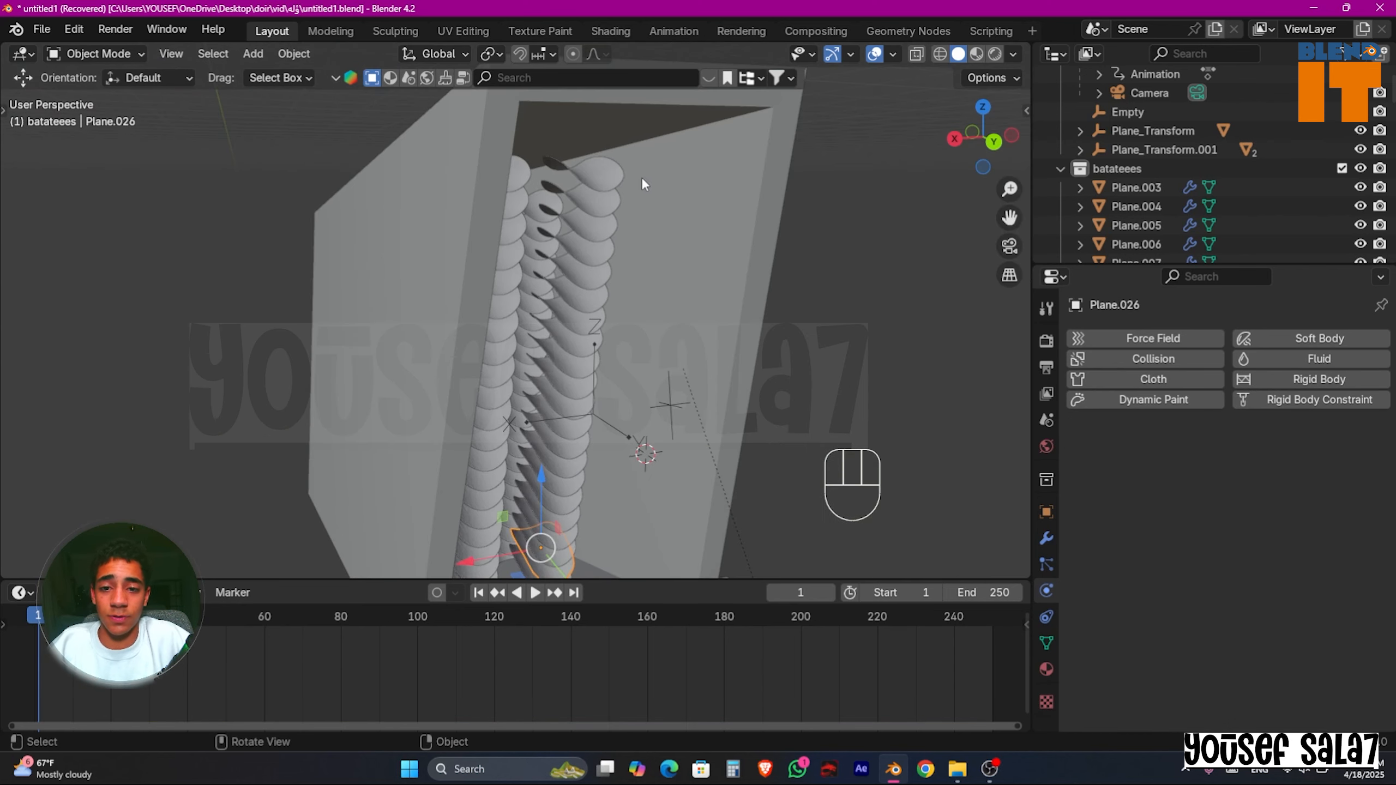
click(613, 182)
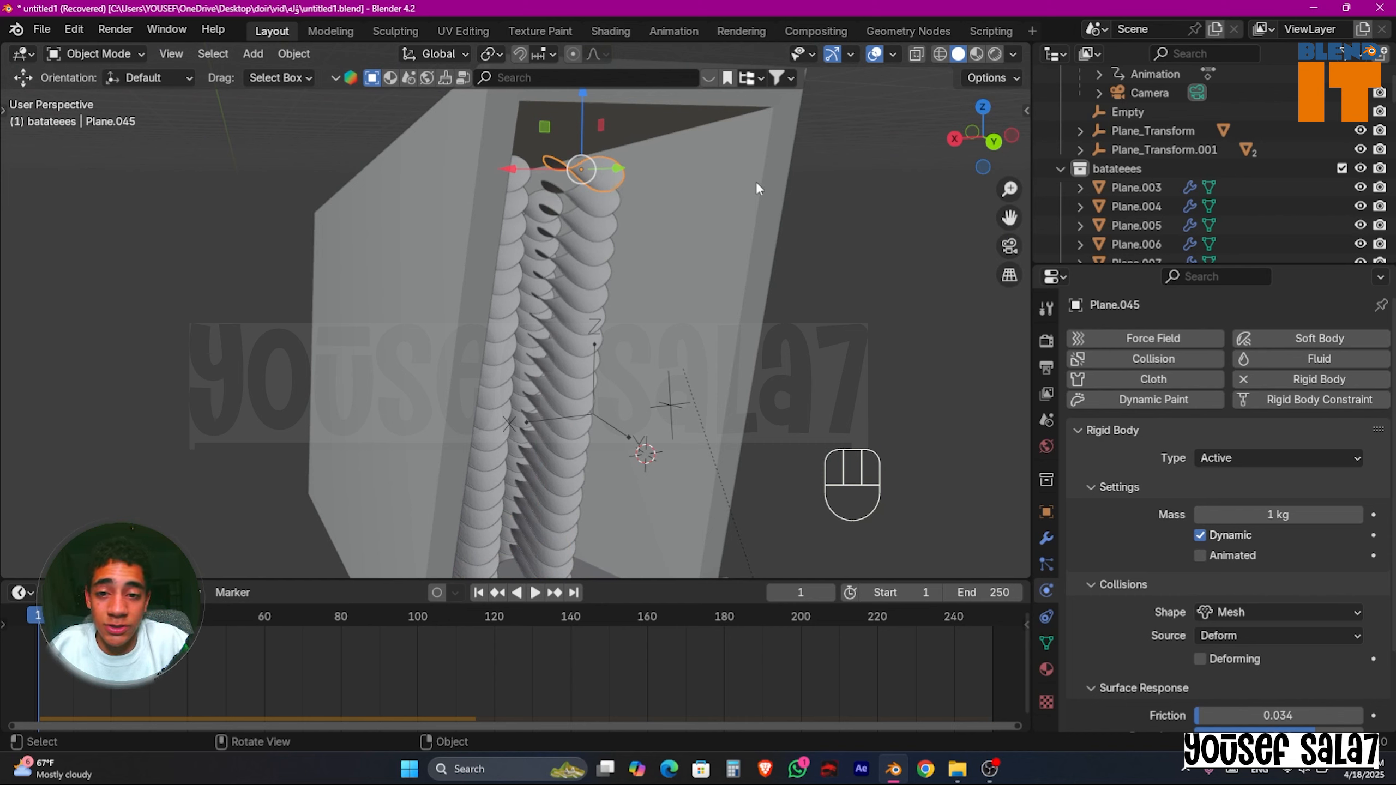
right_click(1114, 168)
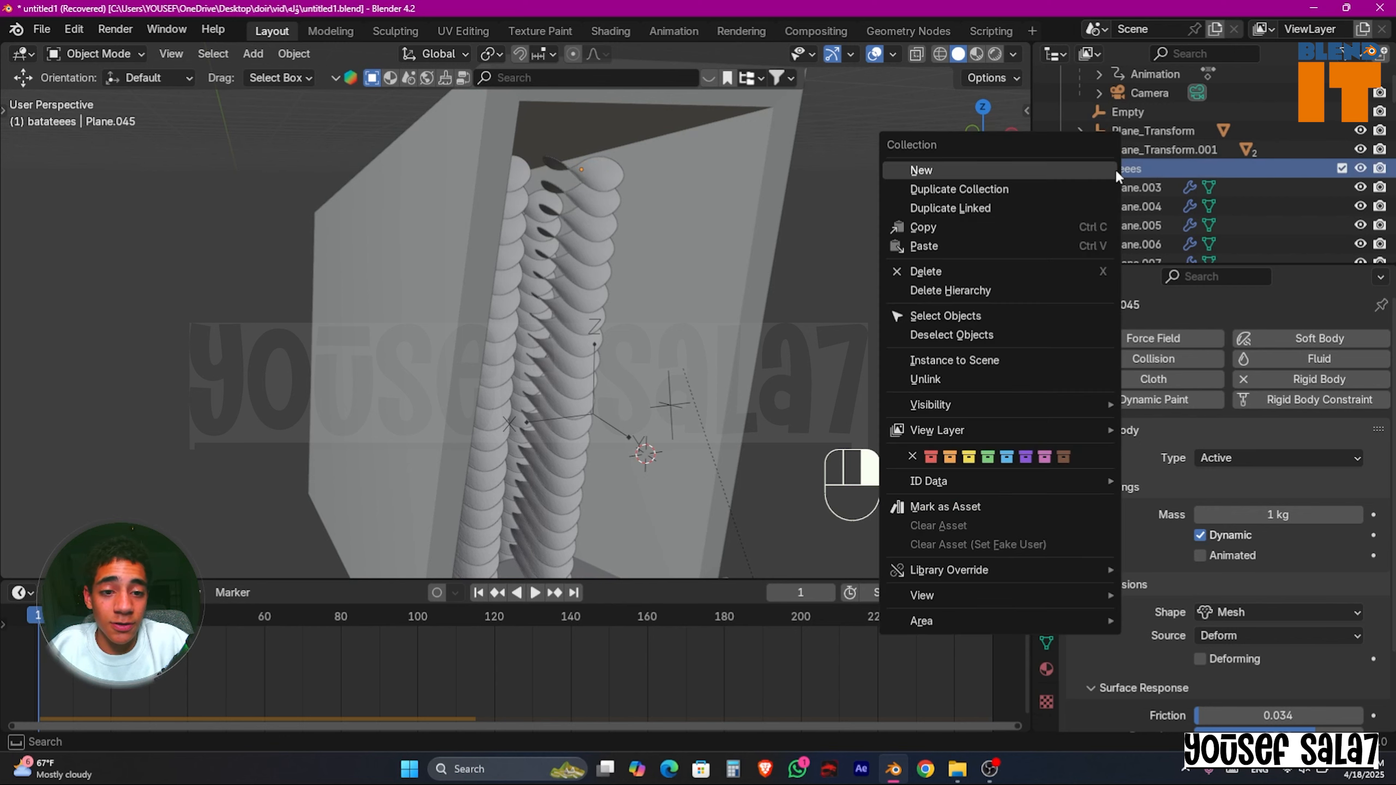
click(907, 318)
click(287, 58)
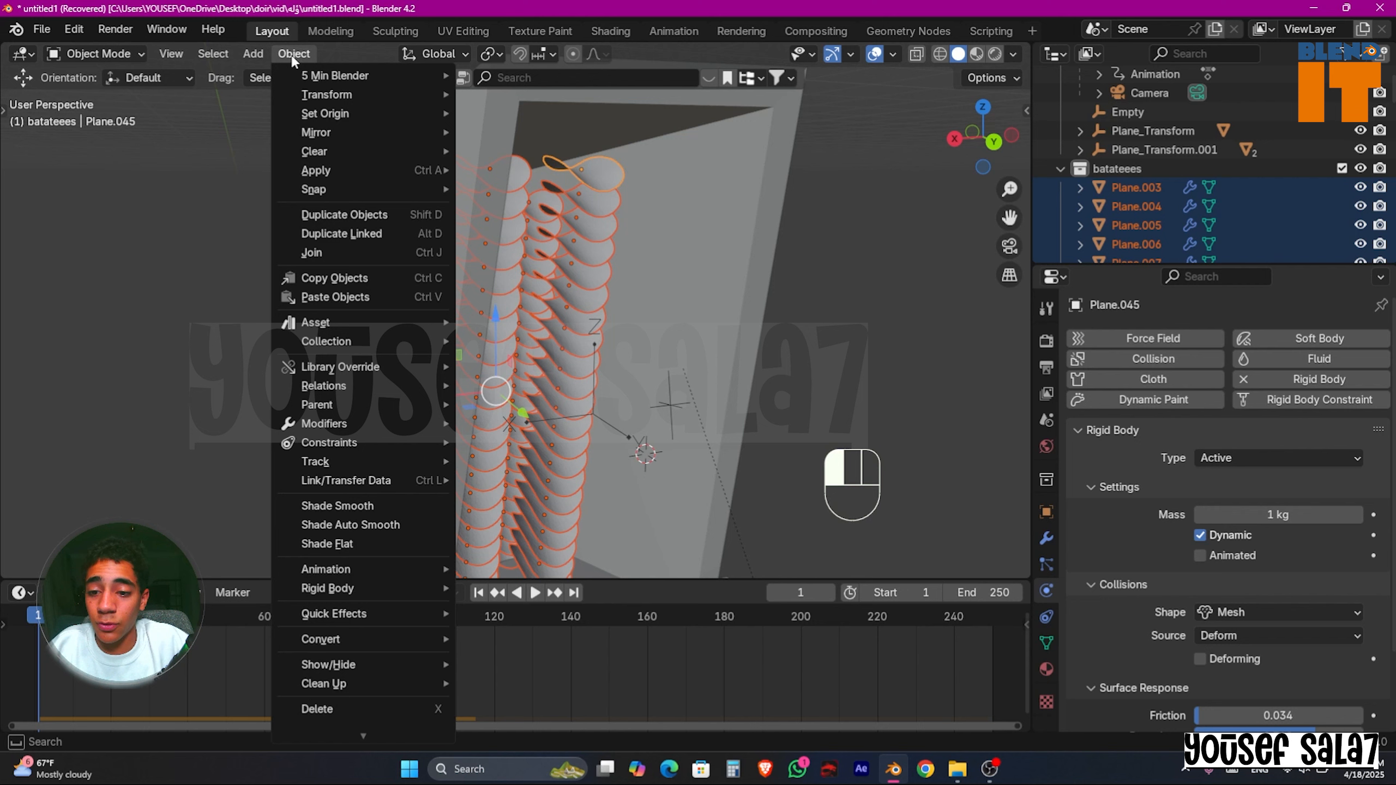
mouse_move(323, 594)
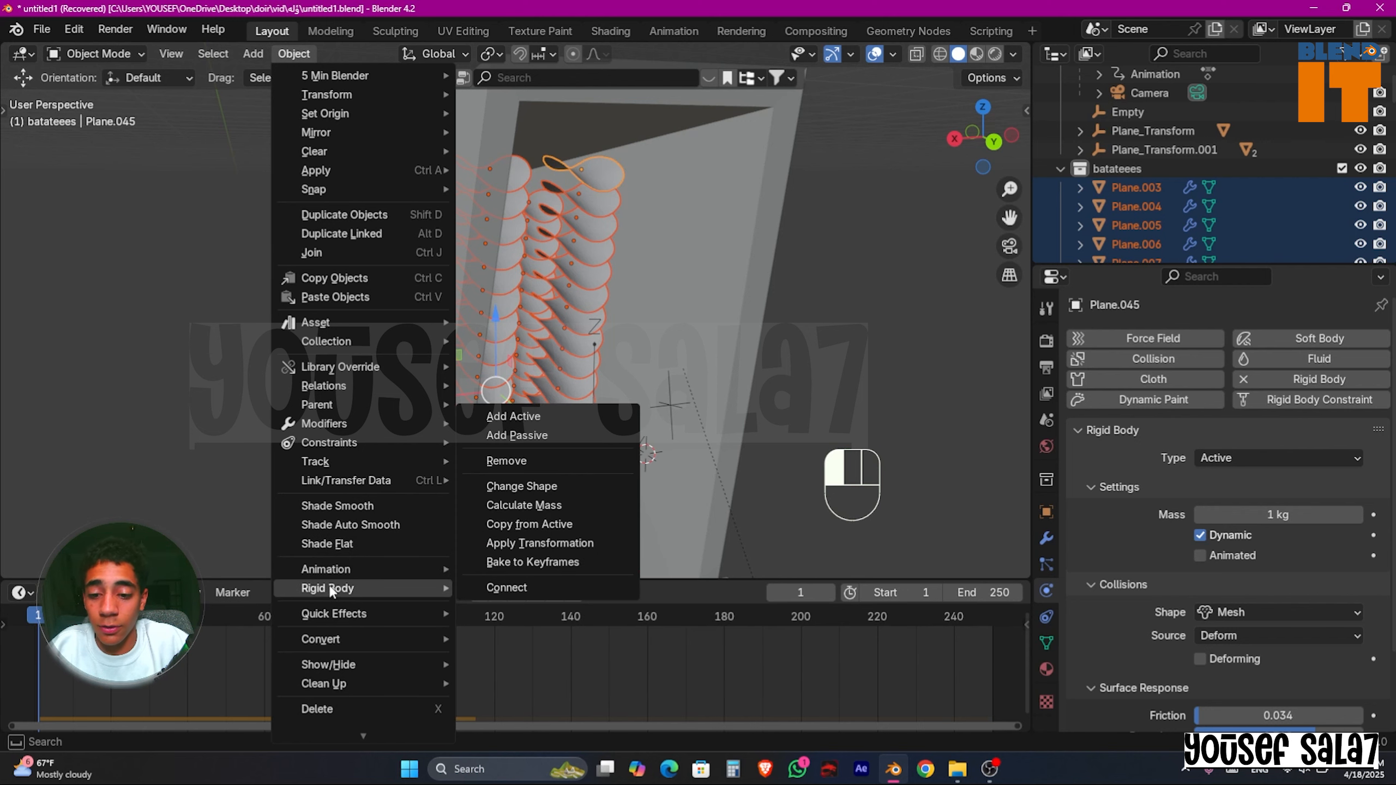
click(539, 523)
Step: Play the simulation with all pieces active, view the corridor from the front and side, and pause it
scroll(786, 322, down, 3)
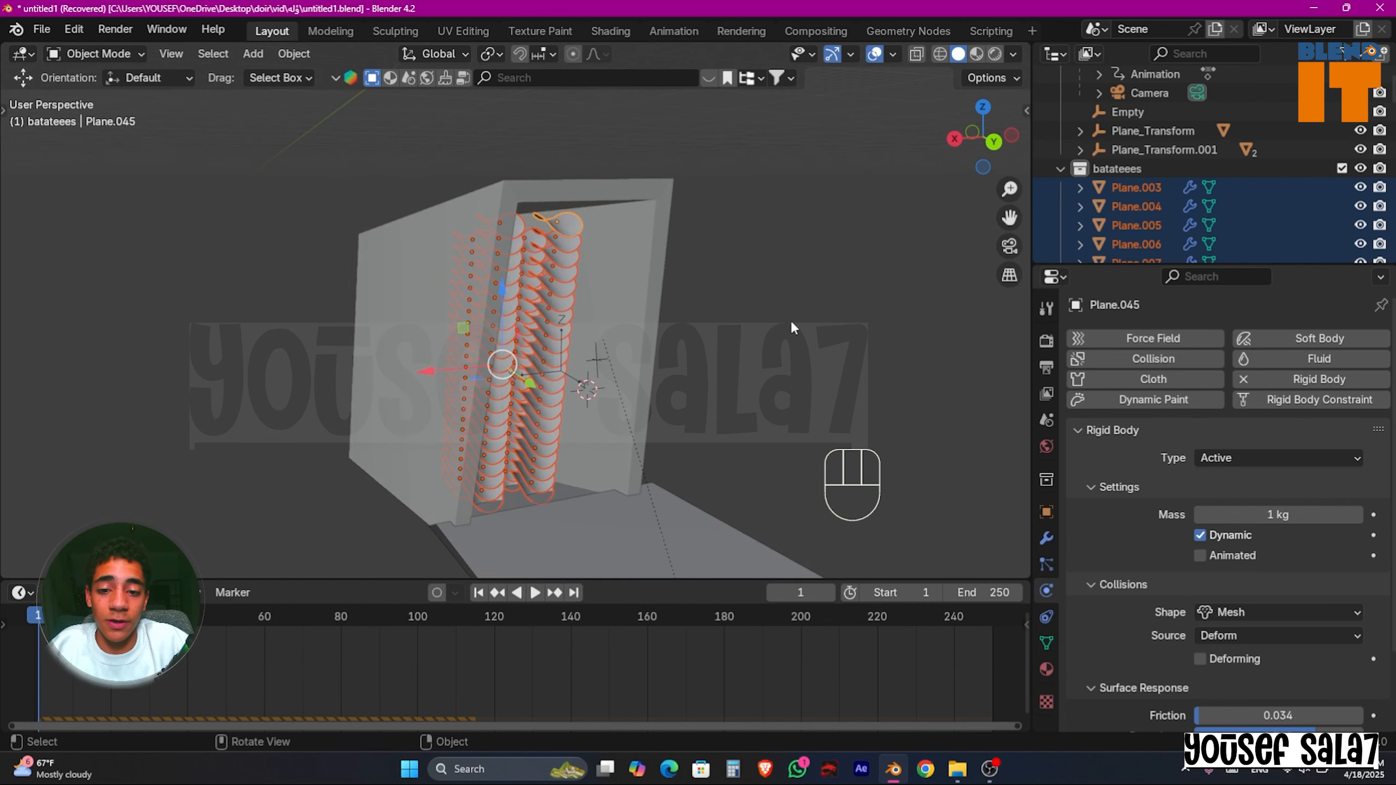
middle_drag(790, 320, 753, 329)
key(space)
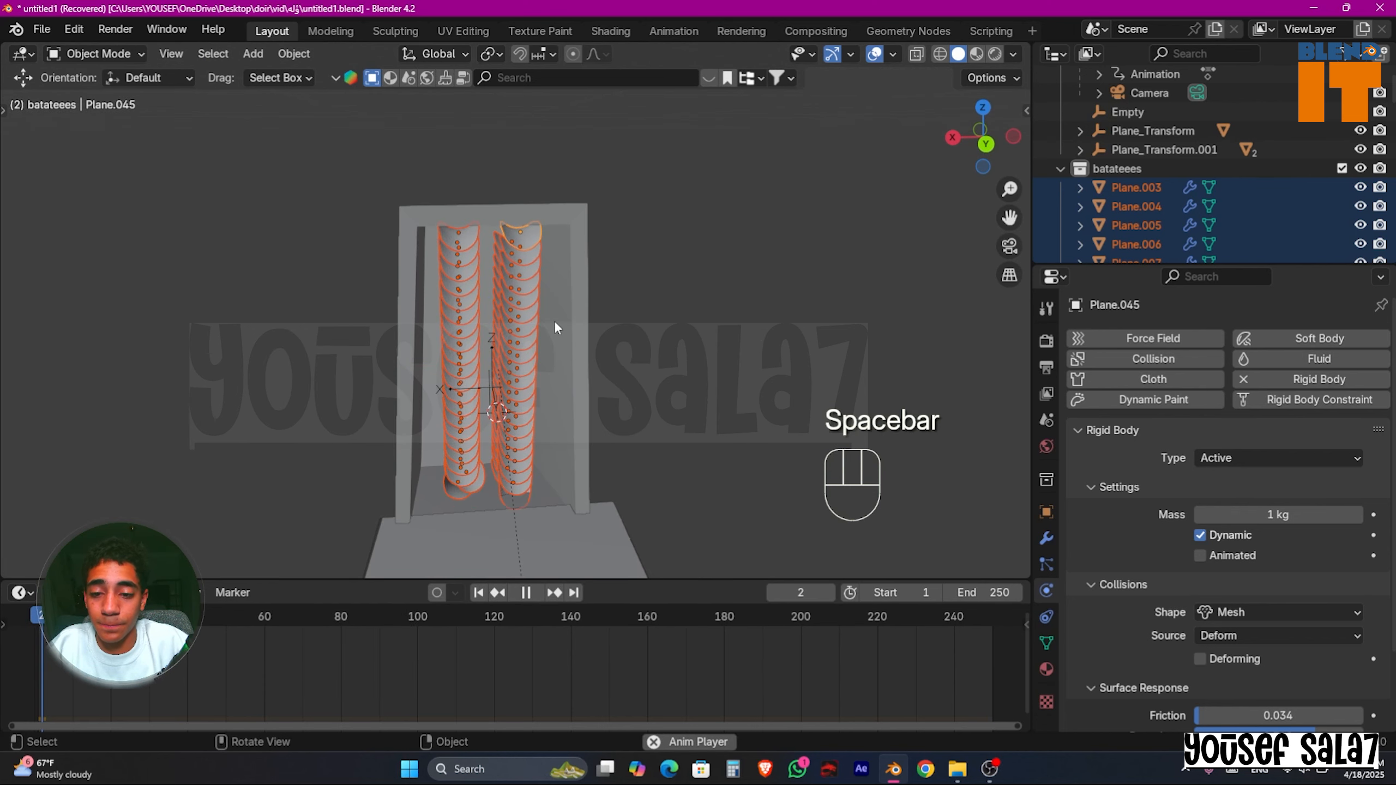
middle_drag(570, 290, 567, 321)
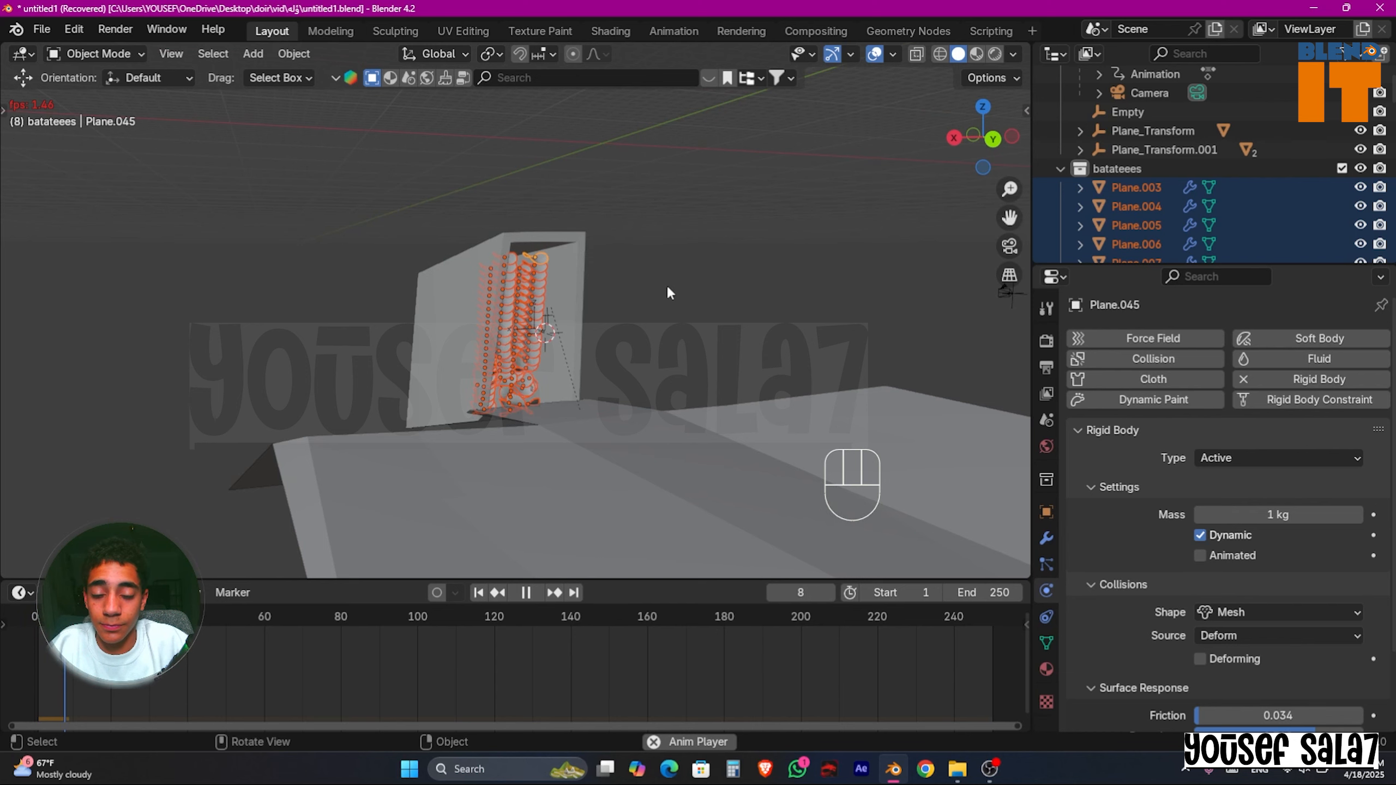
key(space)
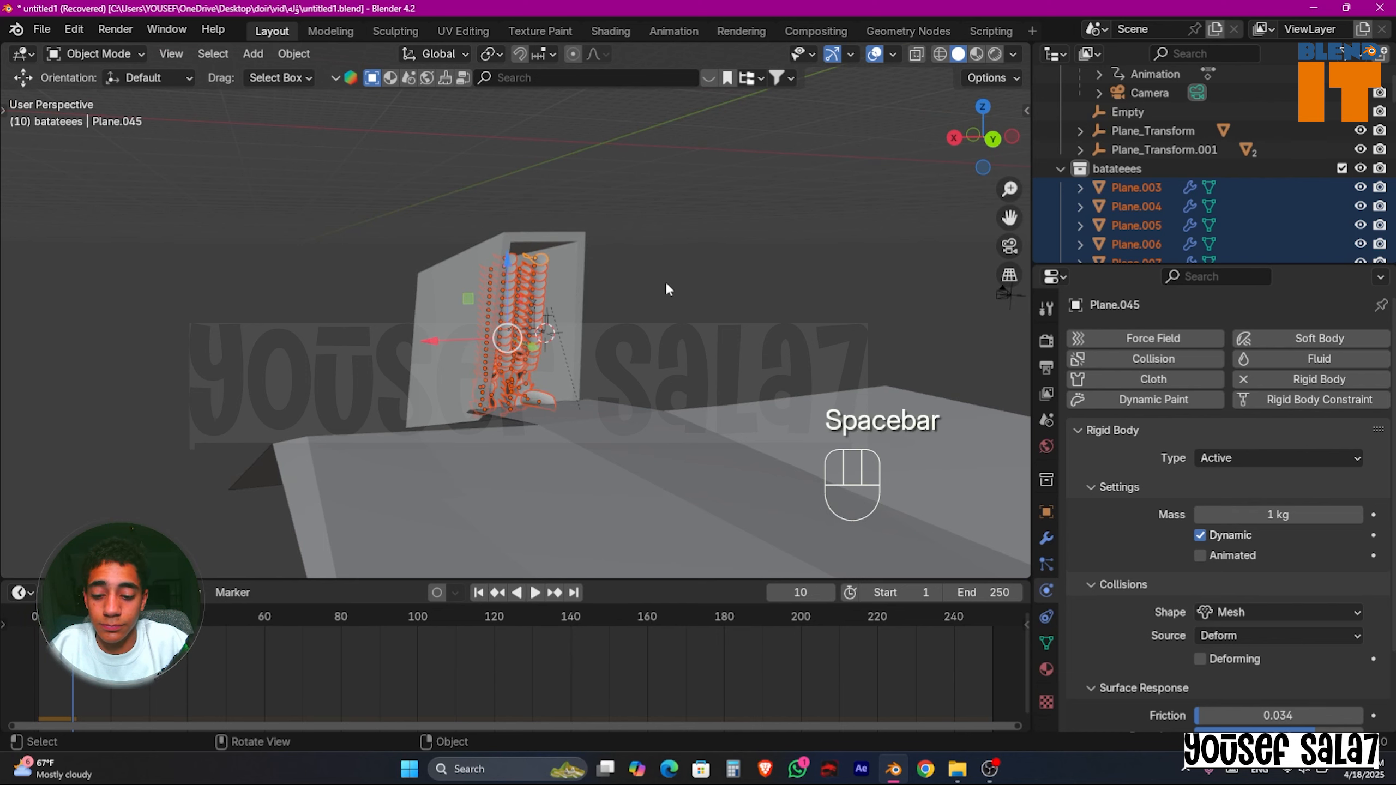
Step: Save the project as a new file named untitled3.blend
key(ctrl)
key(ctrl+shift+s)
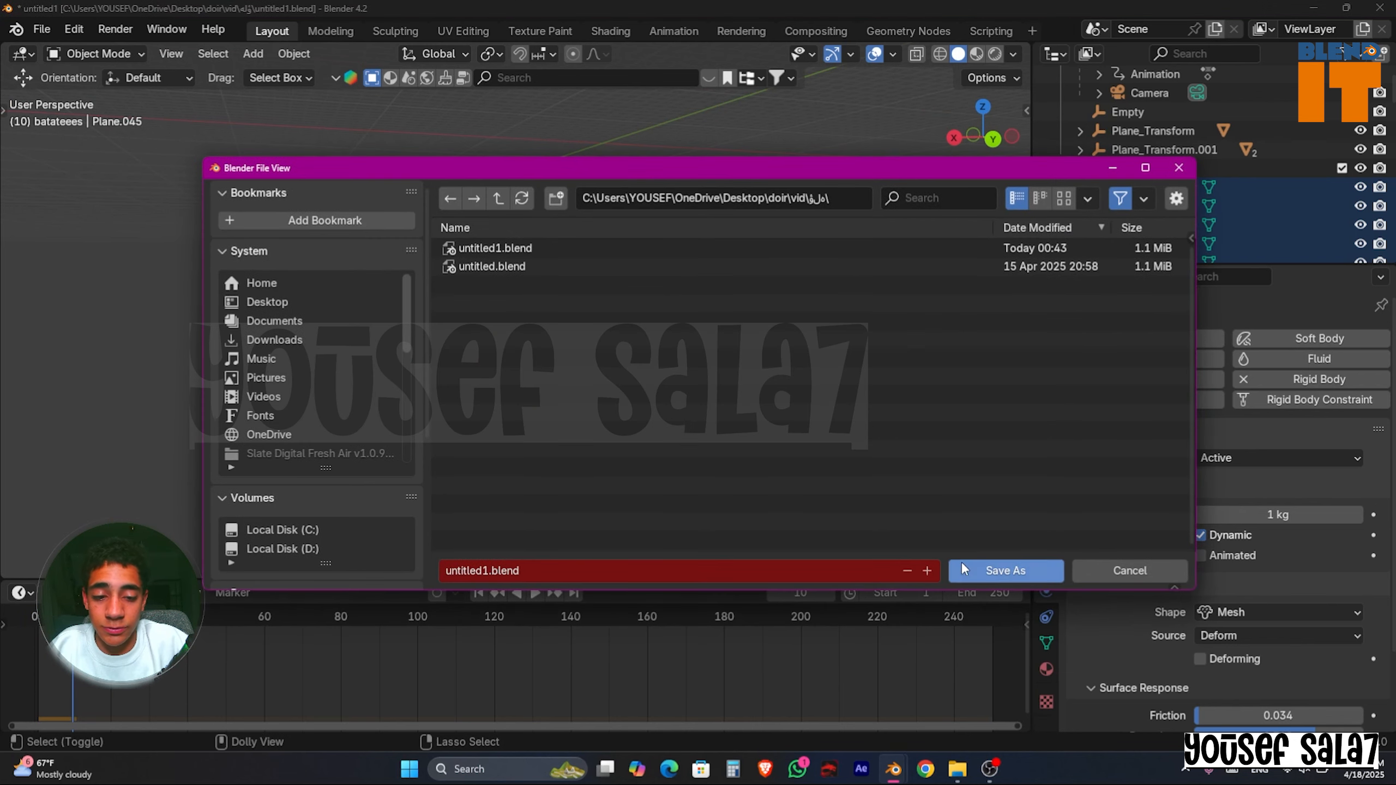
click(927, 570)
click(927, 570)
click(976, 571)
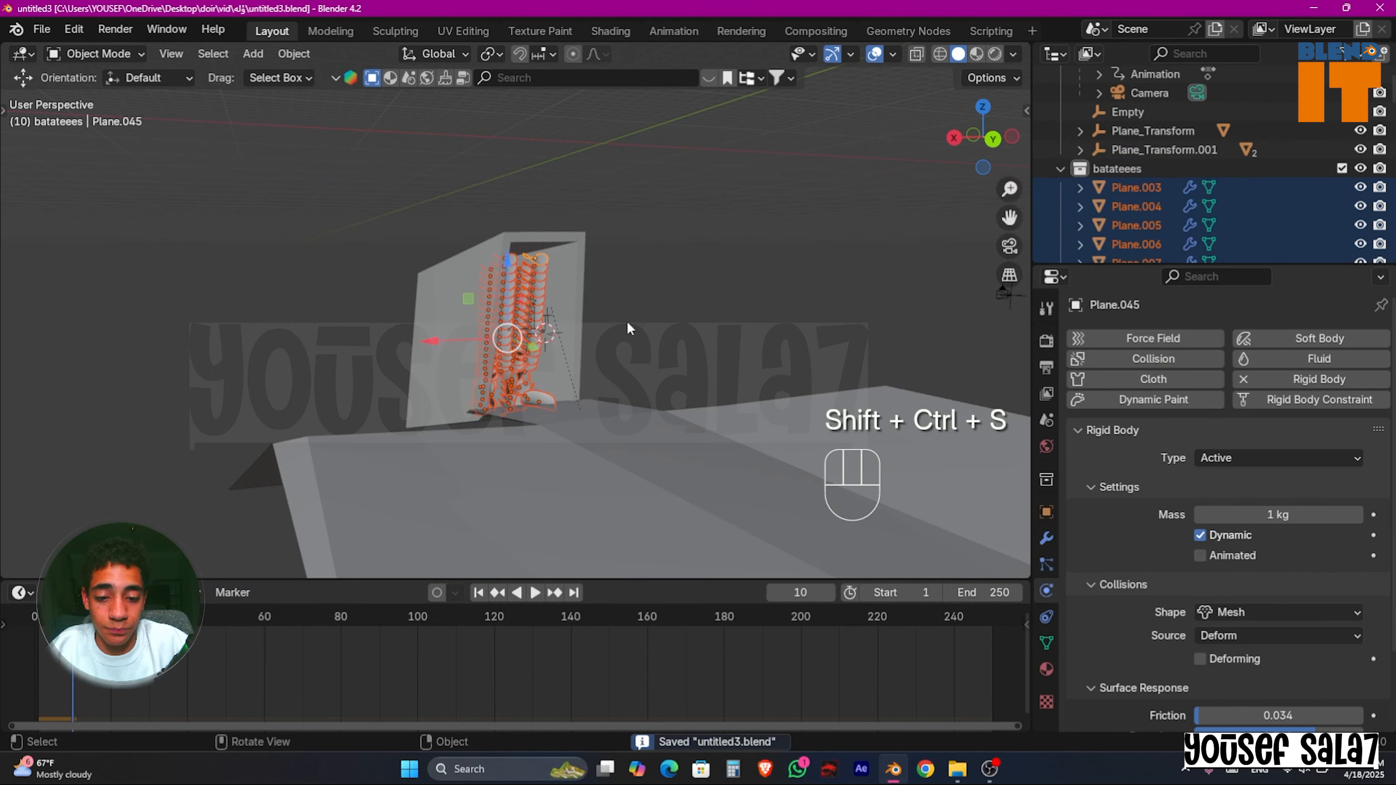
Step: Play the simulation to watch the pieces spill out of the corridor, then return to the first frame
key(space)
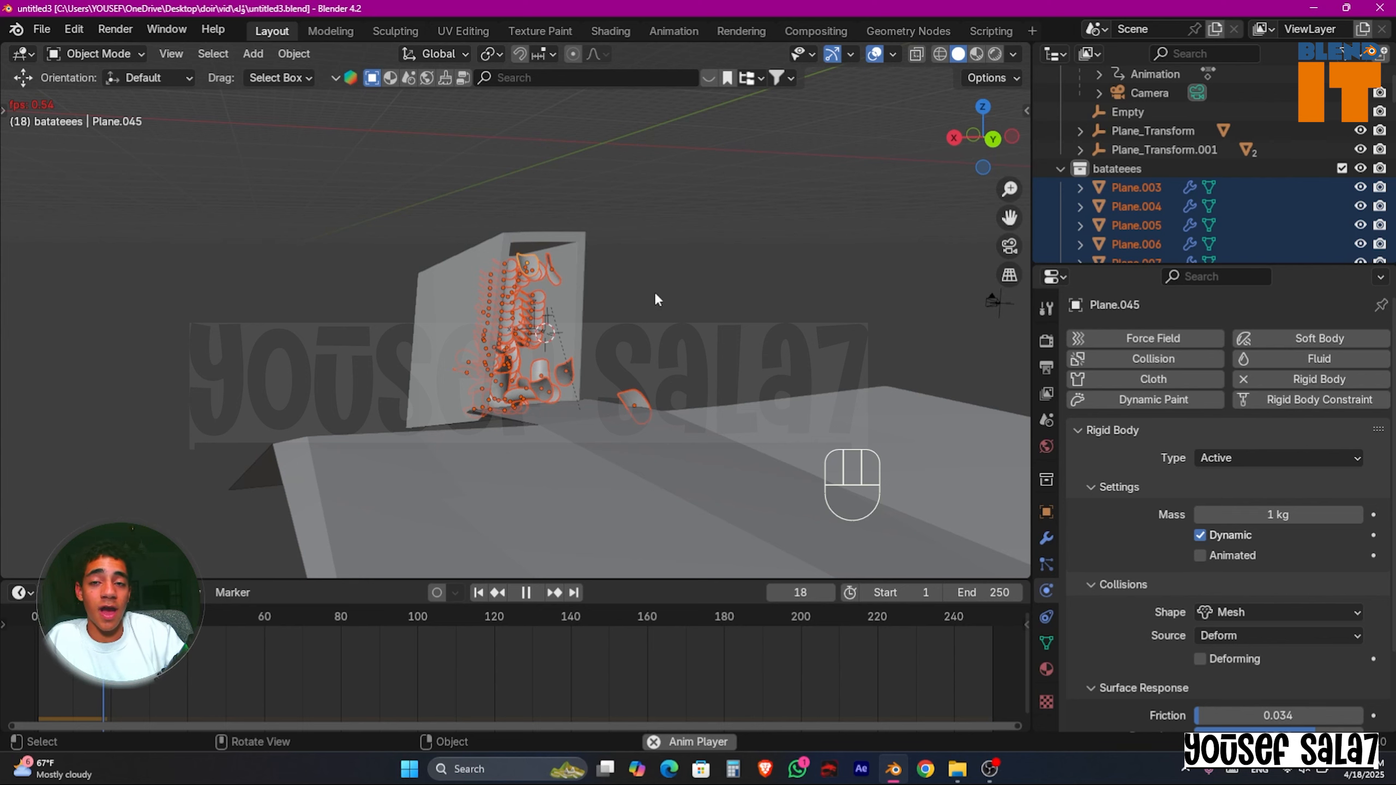
key(F4)
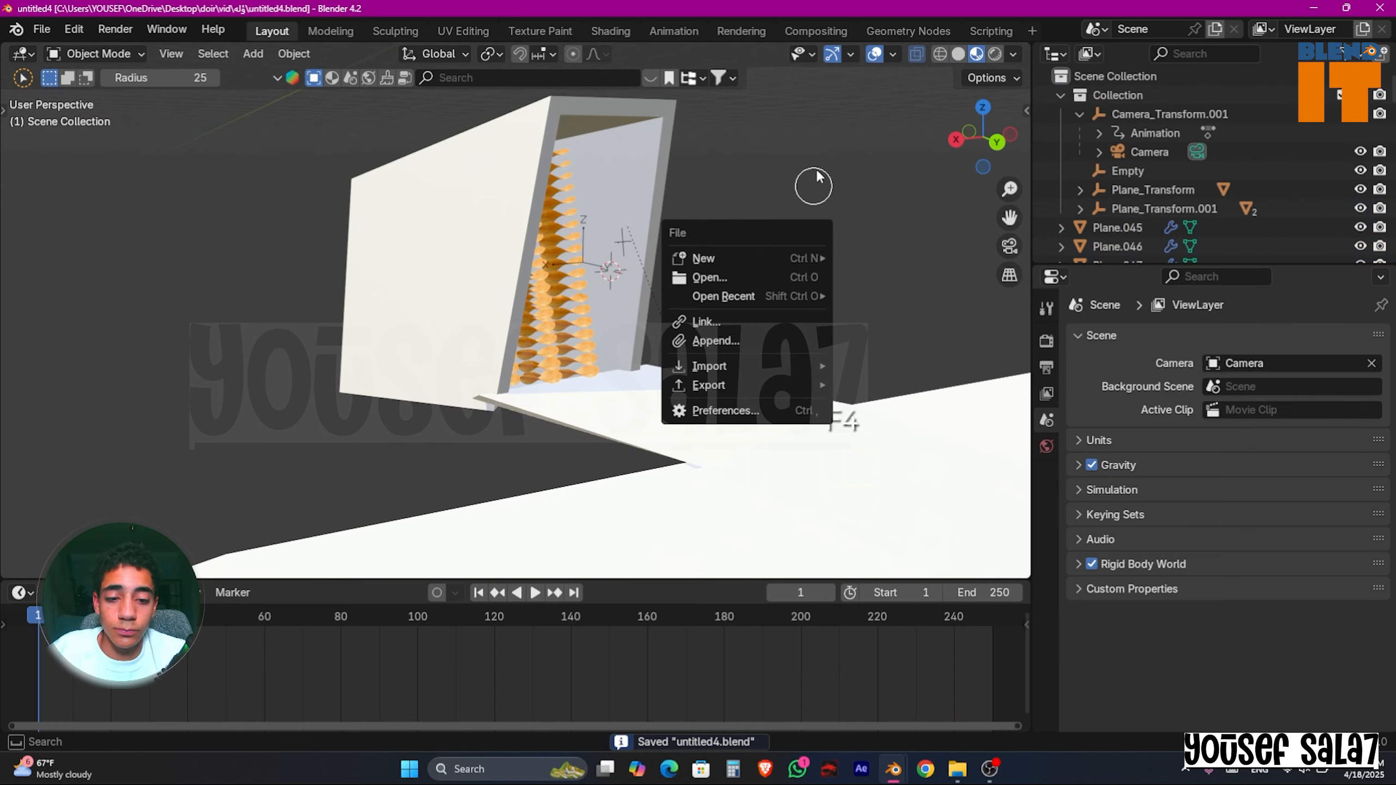
middle_drag(716, 256, 749, 236)
key(space)
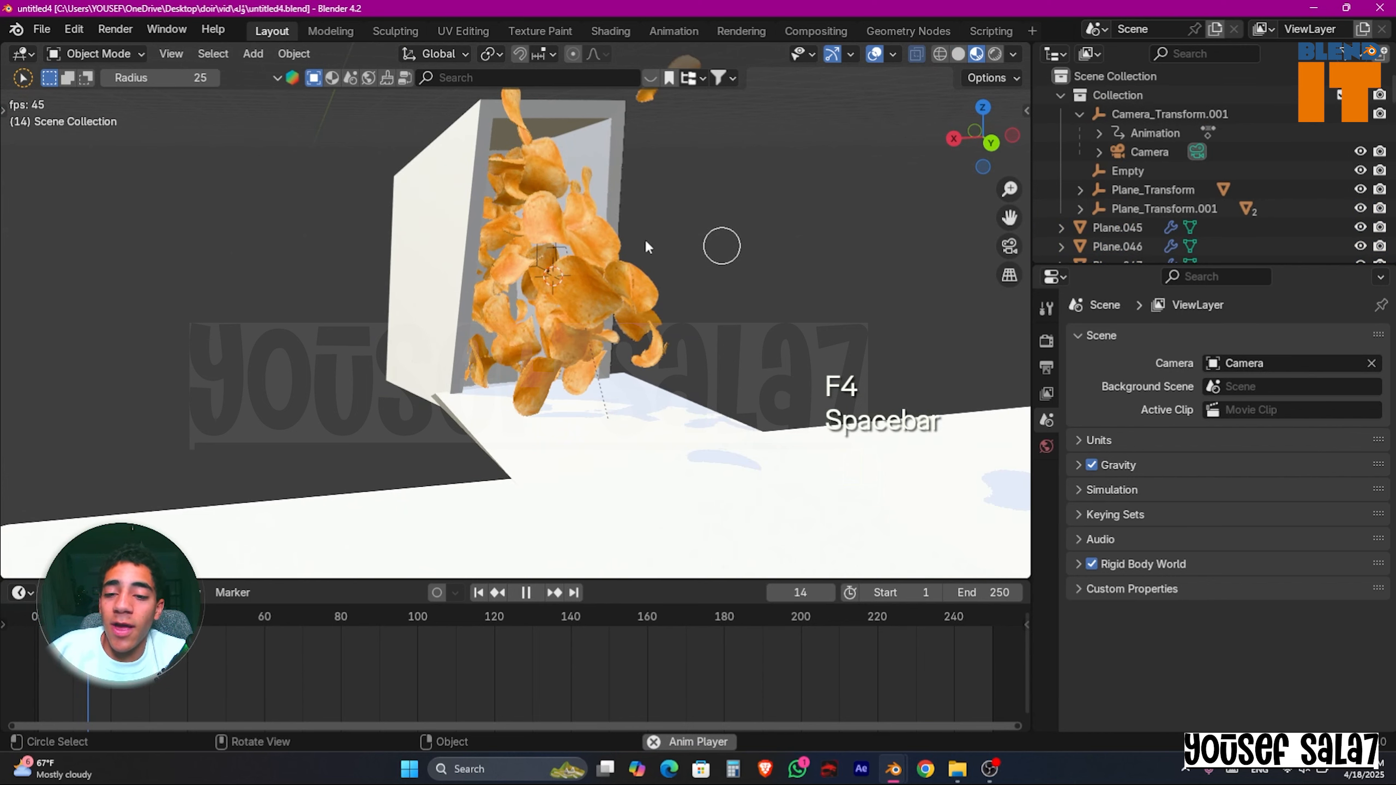
key(space)
middle_drag(646, 242, 713, 315)
click(476, 594)
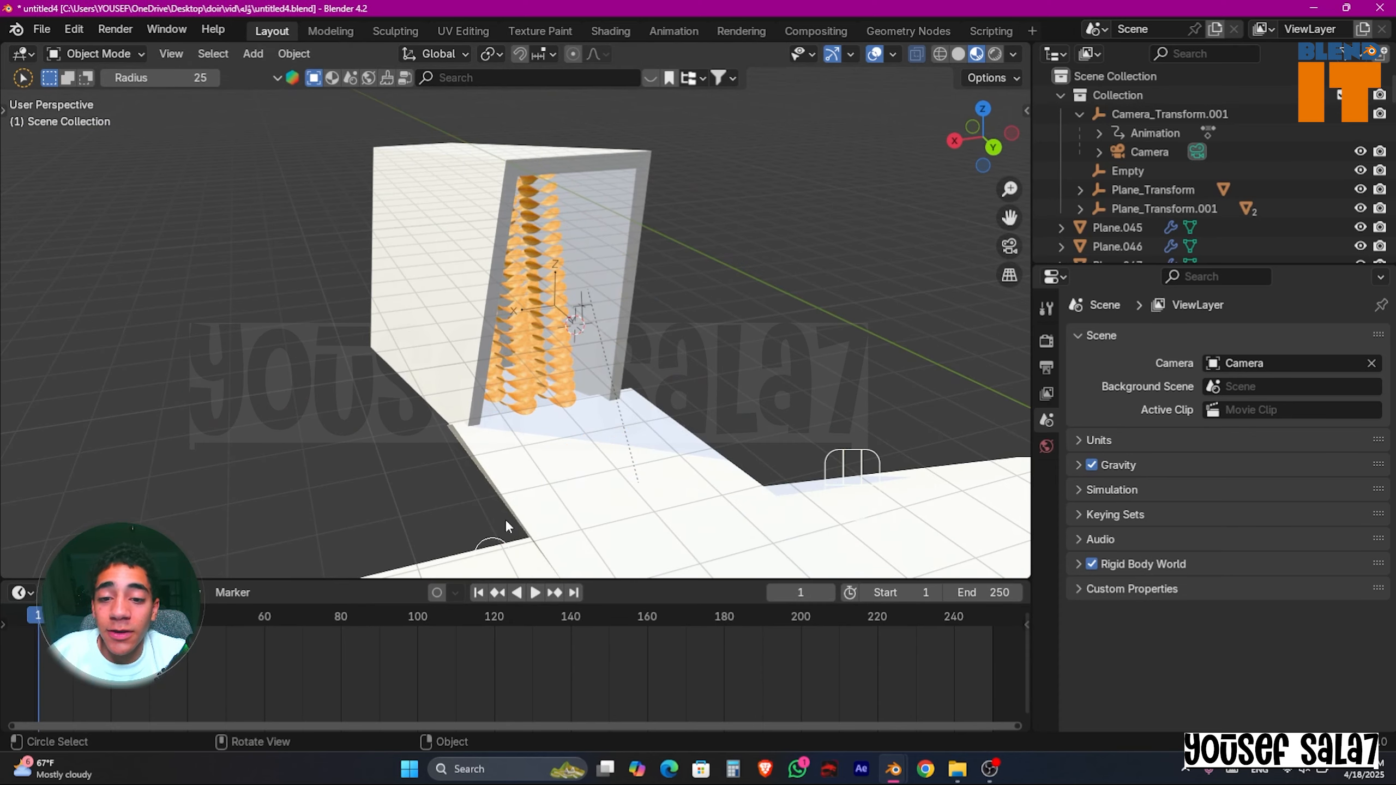
Step: Add a Rigid Body to the floor object Plane.001 and set its type to Passive
middle_drag(562, 357, 710, 346)
key(w)
click(757, 377)
scroll(757, 380, down, 1)
middle_drag(752, 390, 762, 404)
click(1046, 557)
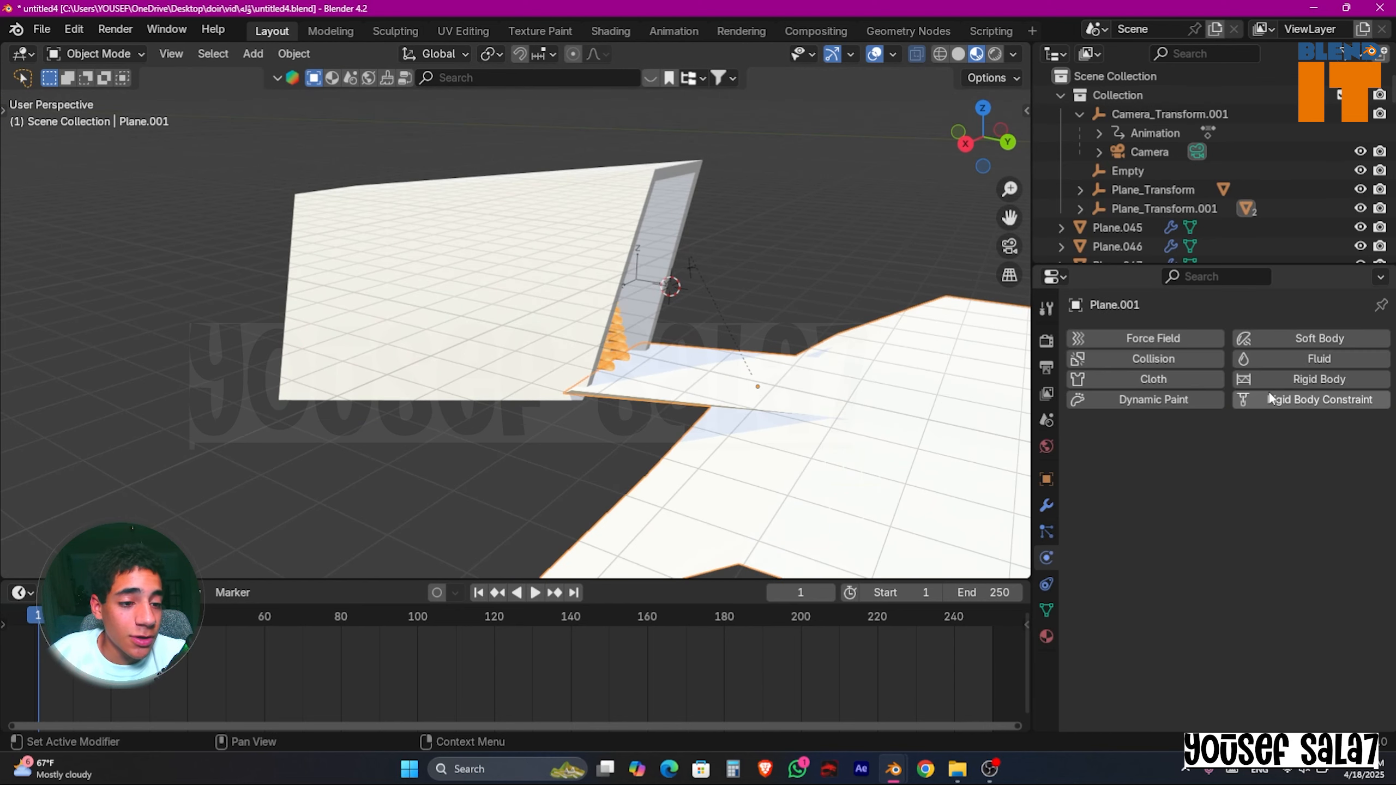
click(456, 266)
click(916, 413)
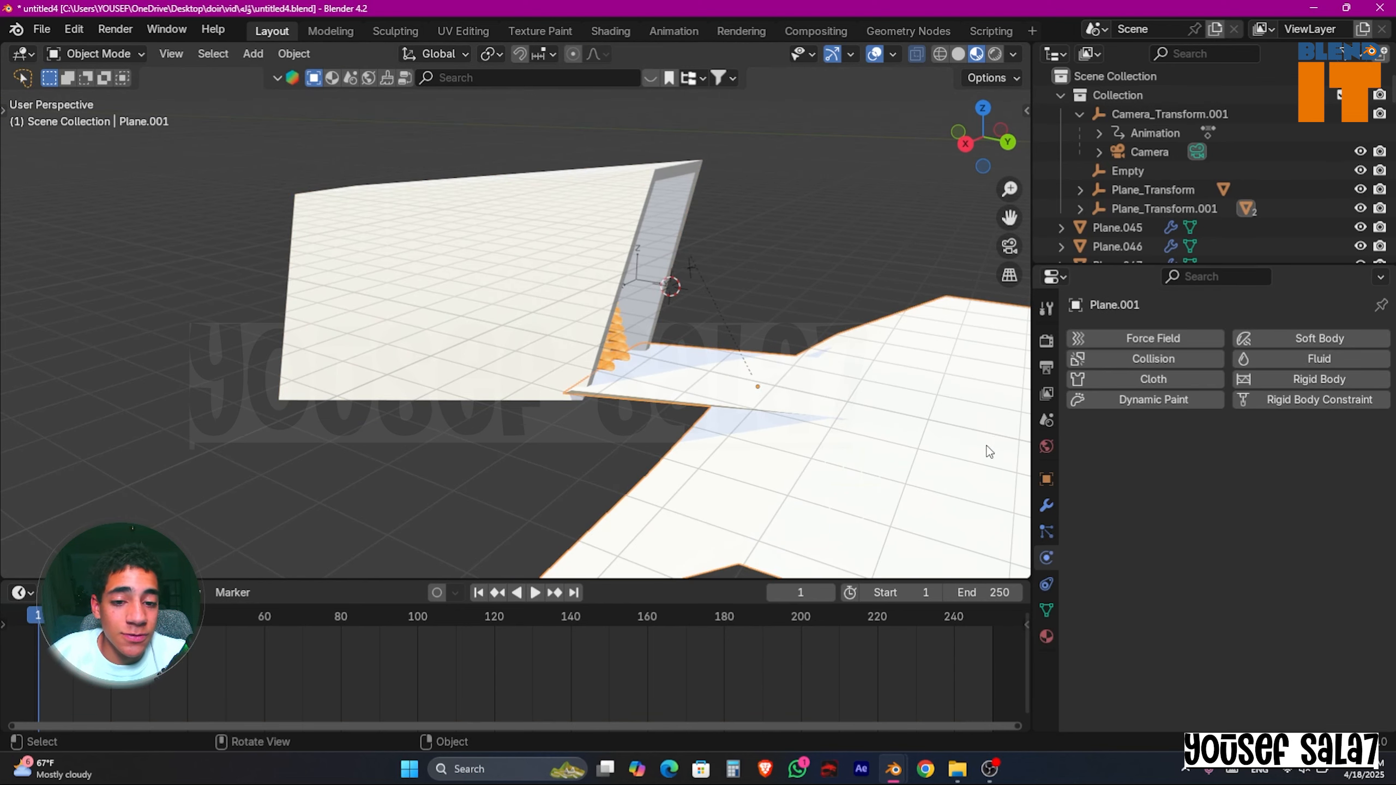
click(1276, 384)
click(1259, 458)
click(1234, 501)
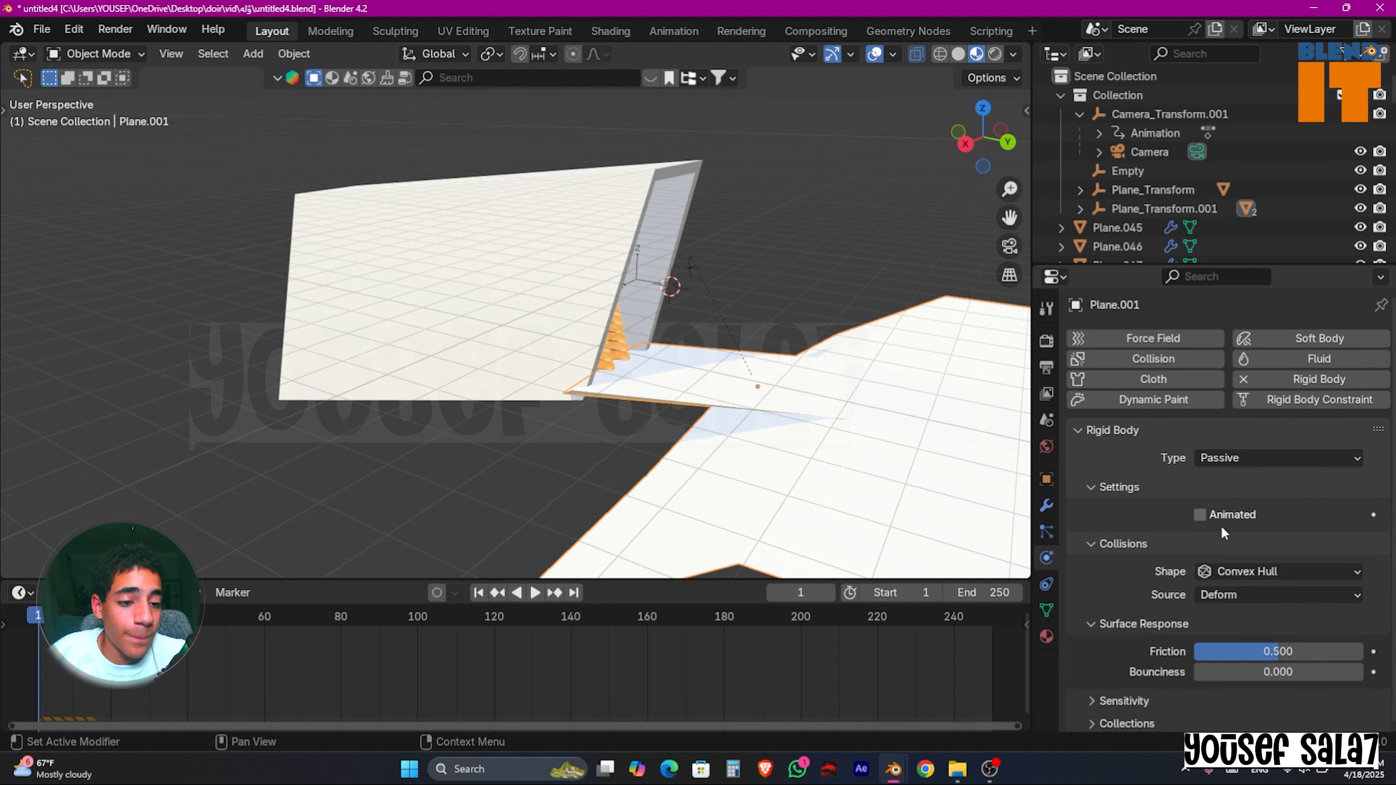
Step: Set the floor's collision shape to Mesh, with friction 0.098 and bounciness 0.705
click(1228, 574)
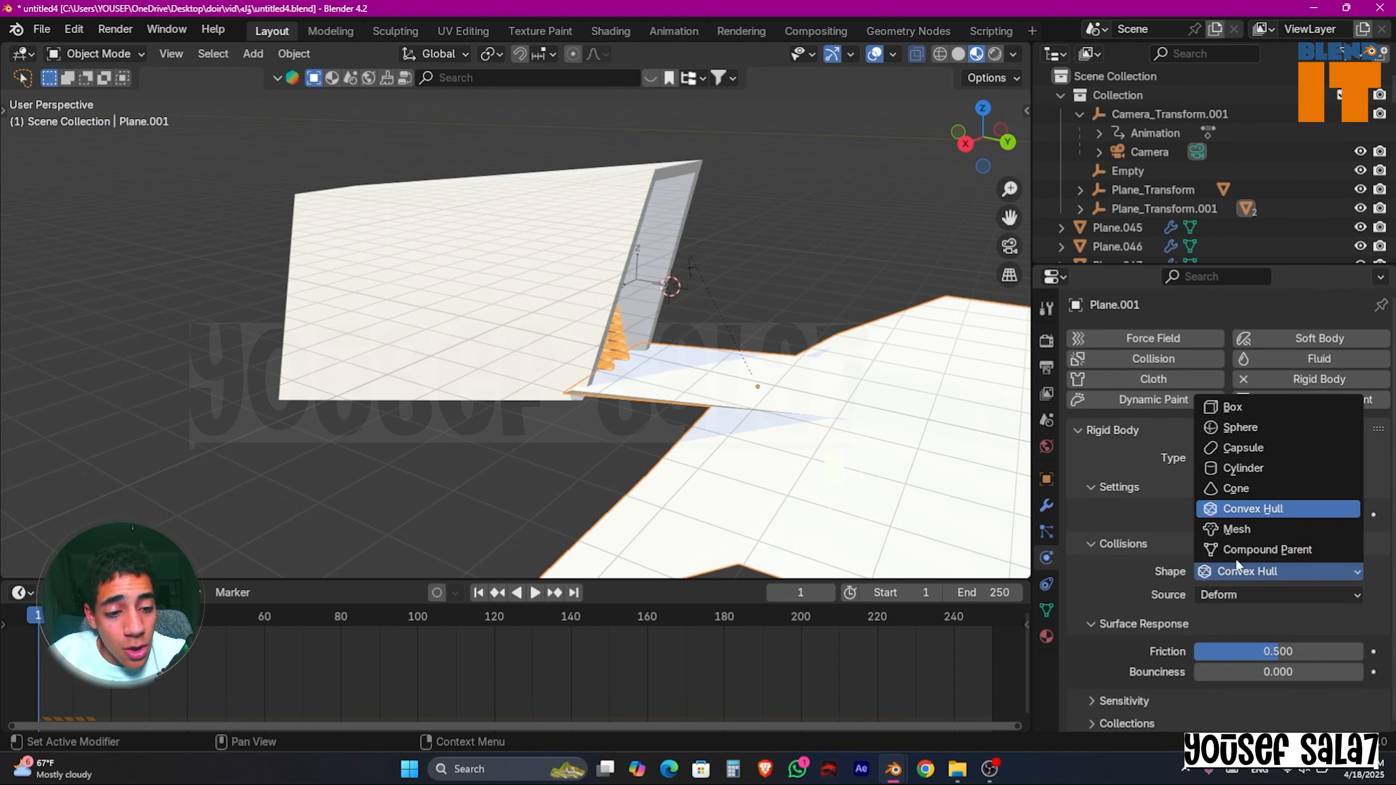
click(1231, 530)
drag(1246, 668, 1210, 675)
drag(1199, 694, 1321, 695)
key(F4)
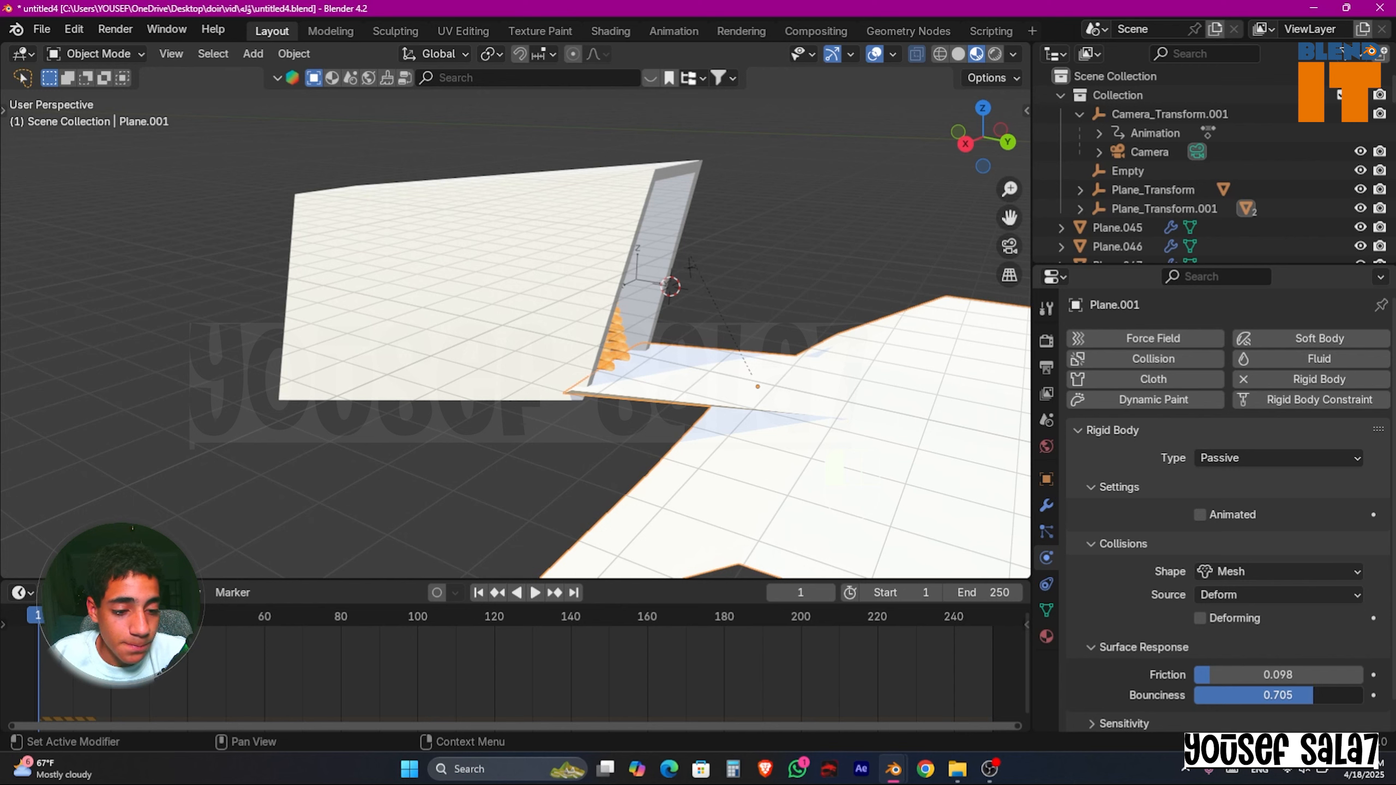
Step: Play the simulation to check how the pieces collide with the passive floor, and stop it
key(space)
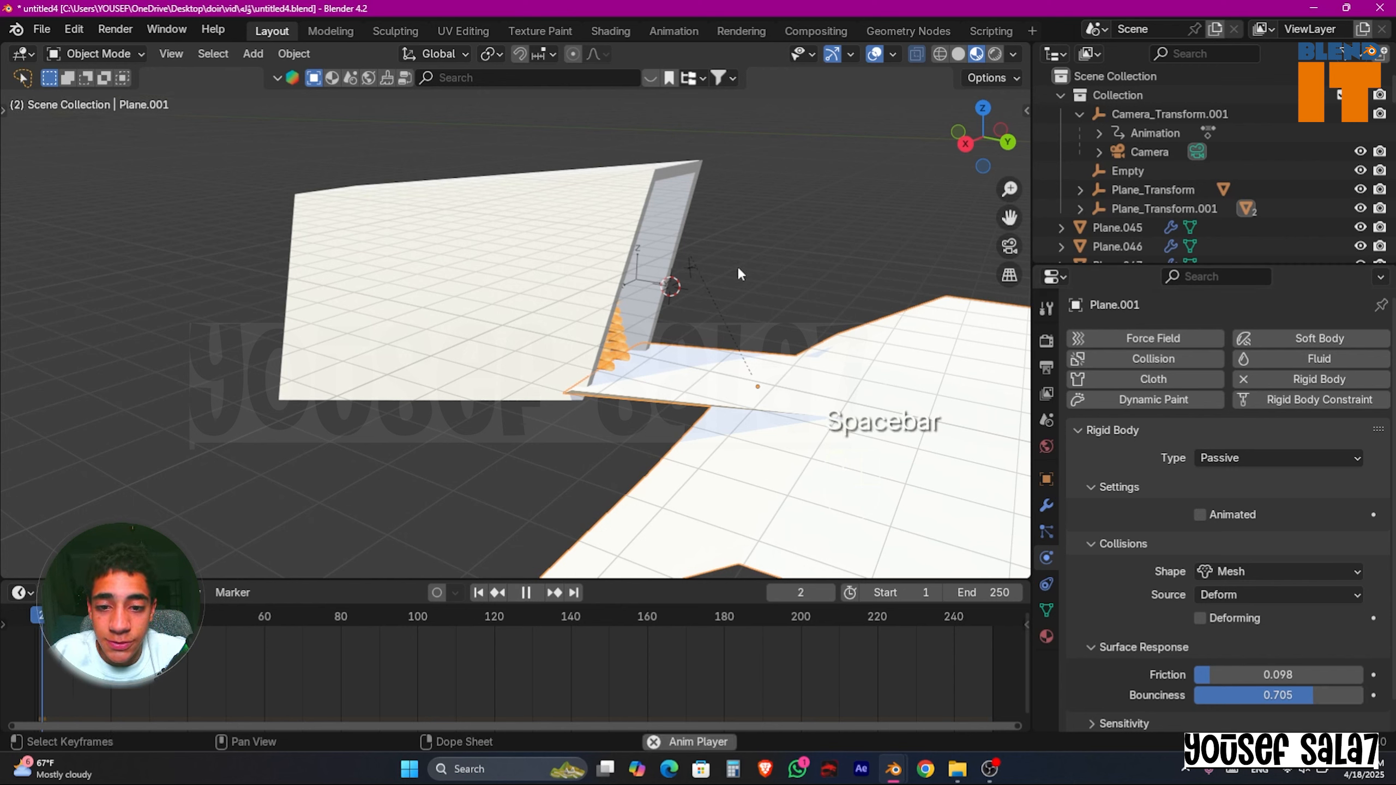
click(802, 248)
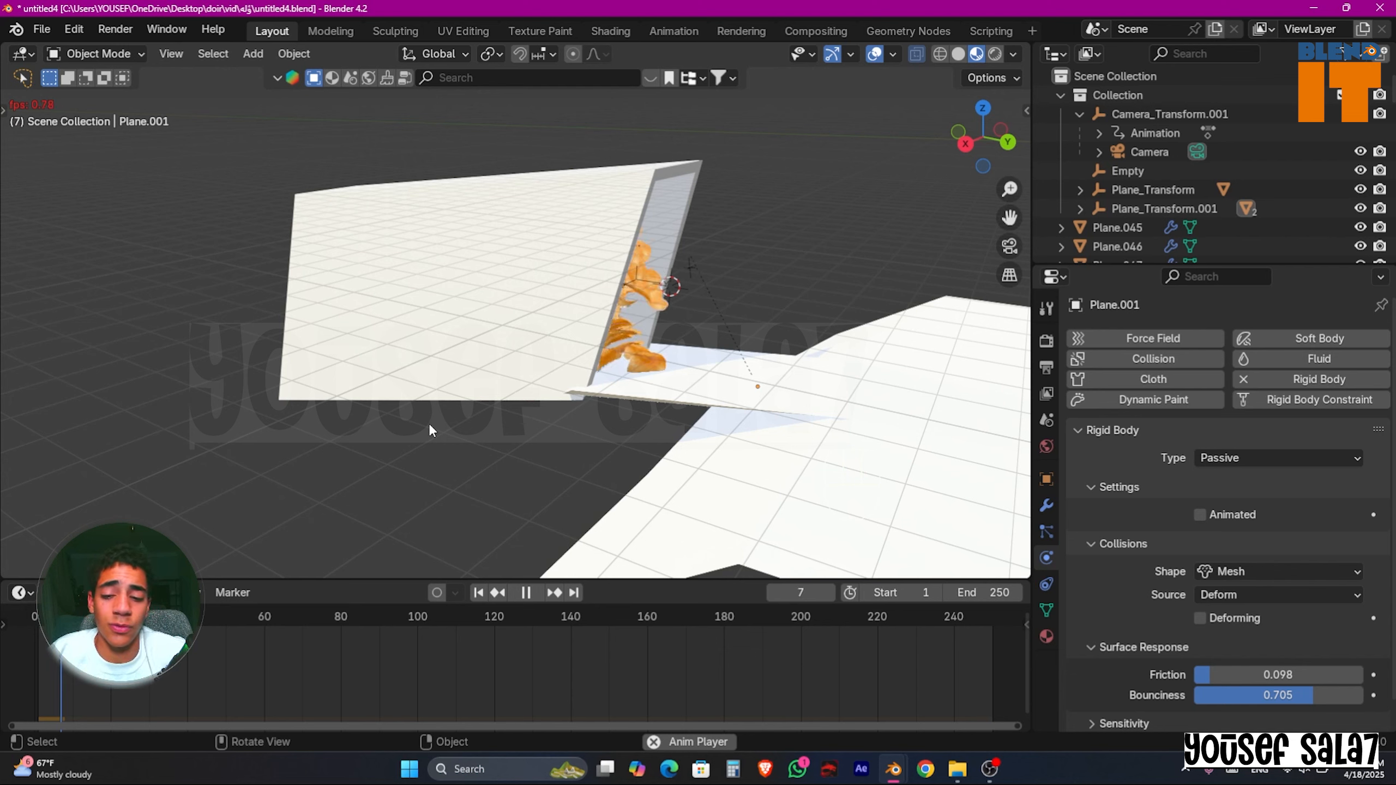
key(space)
Step: Circle-select the upper pieces of the rear columns in left orthographic view with solid shading and X-ray, and delete them
key(alt+z)
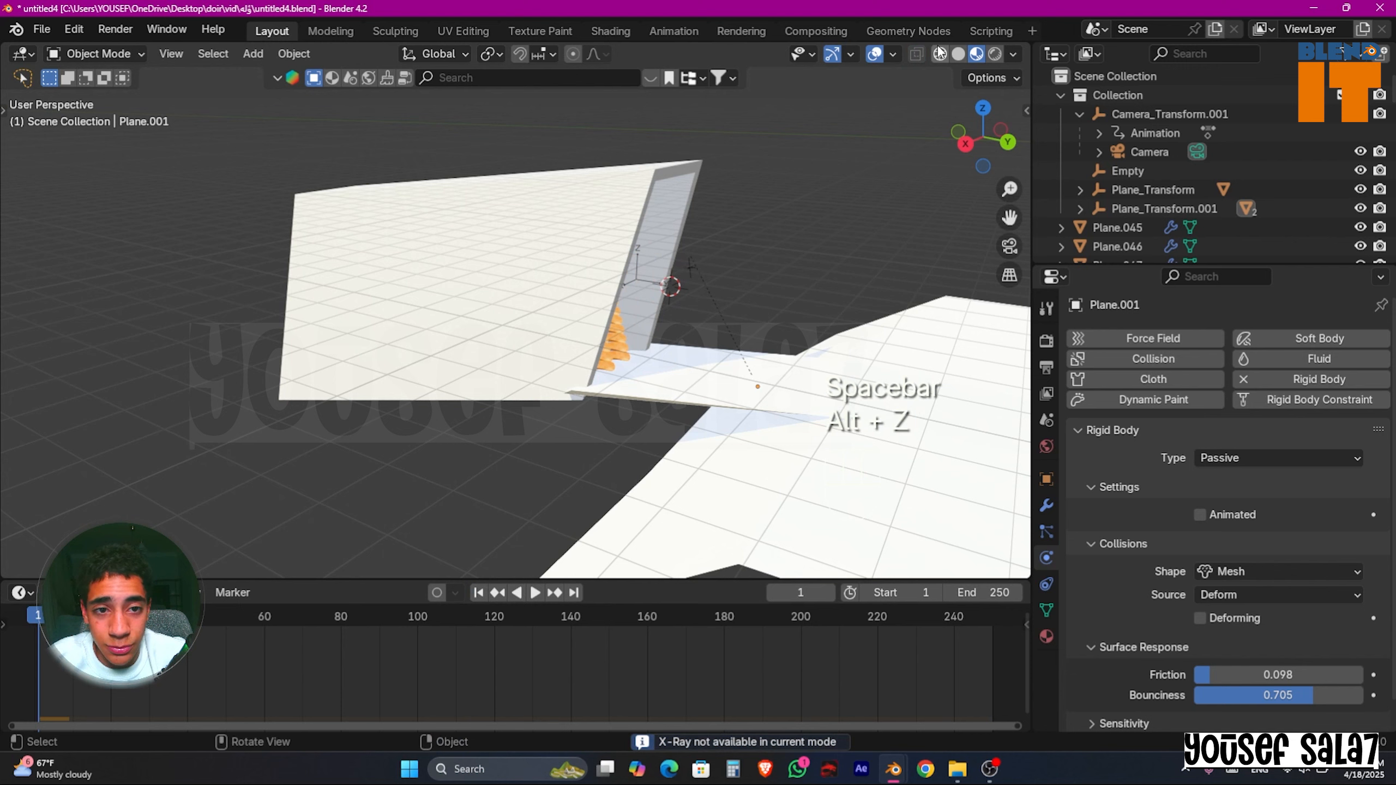
click(958, 53)
key(grave)
key(alt+z)
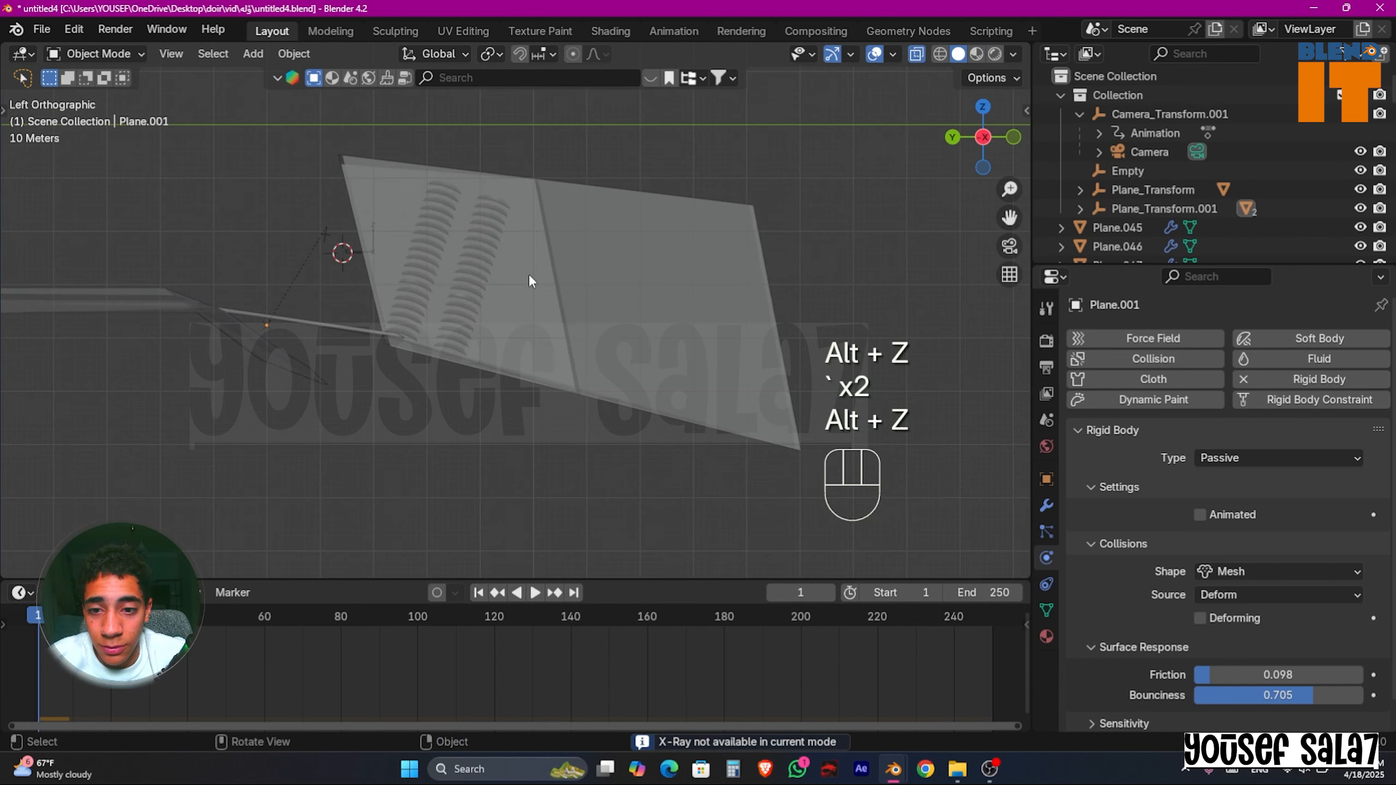
key(w)
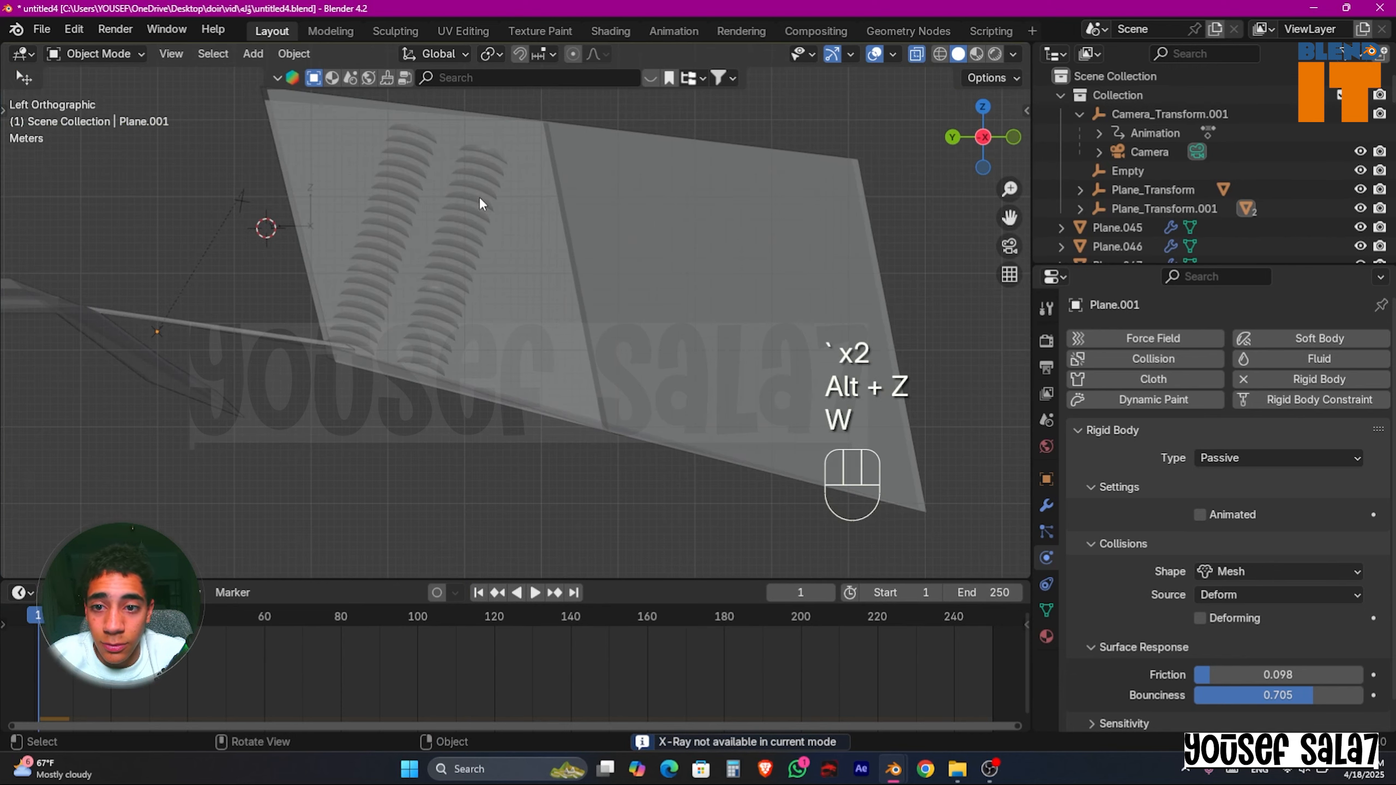
click(486, 147)
key(w)
key(w)
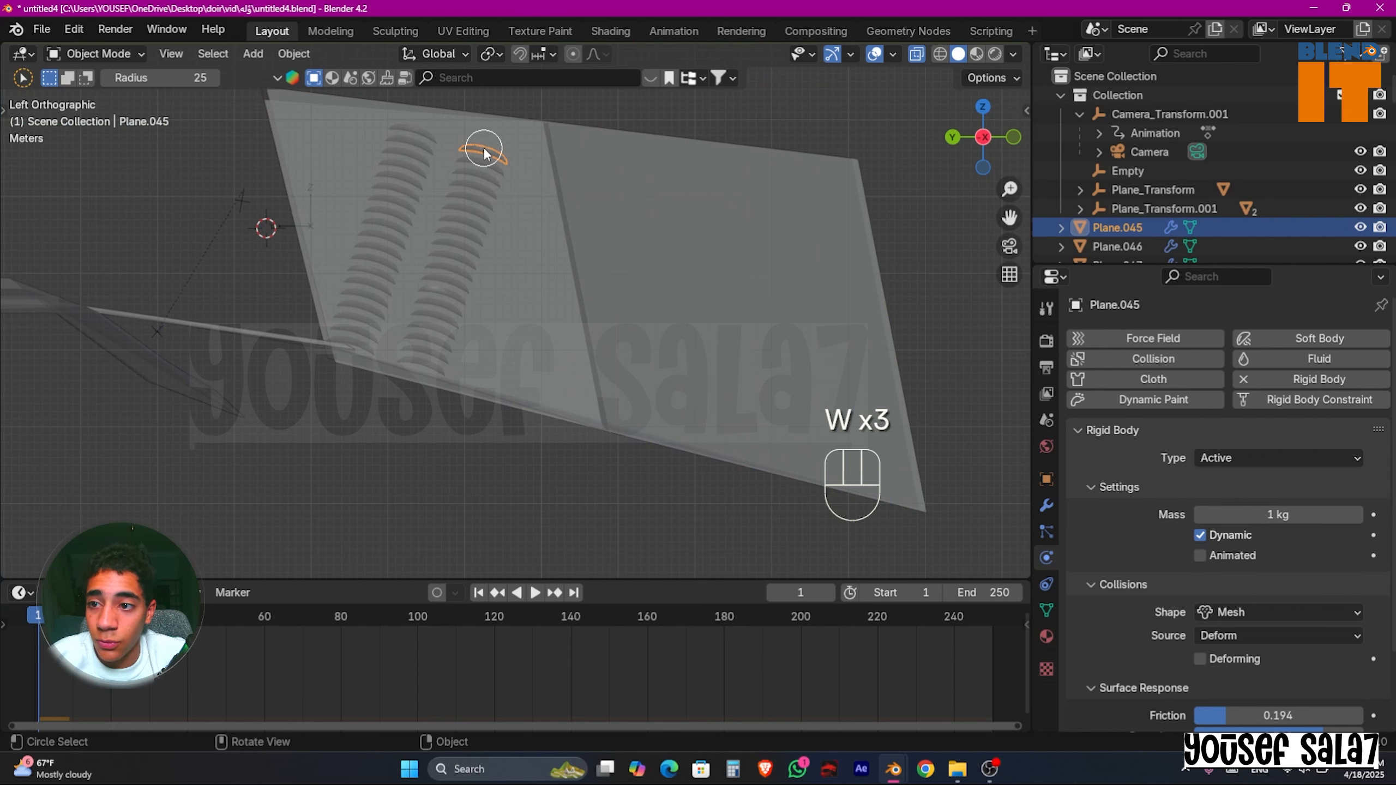
drag(483, 146, 467, 211)
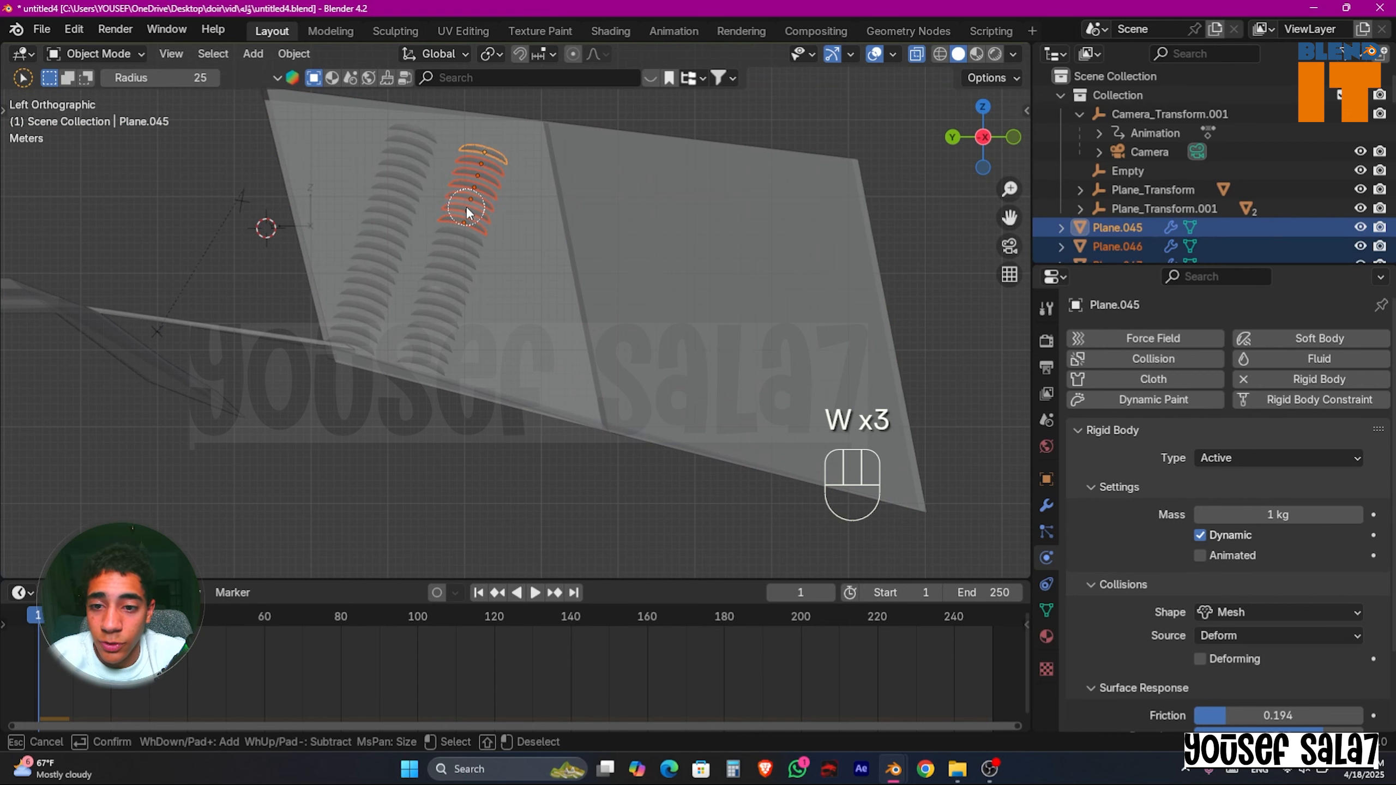
mouse_move(467, 211)
middle_down()
mouse_move(539, 247)
mouse_move(698, 281)
middle_up()
key(x)
Step: Turn off X-ray and replay the simulation with the reduced number of pieces
middle_drag(560, 305, 781, 366)
key(alt+z)
key(space)
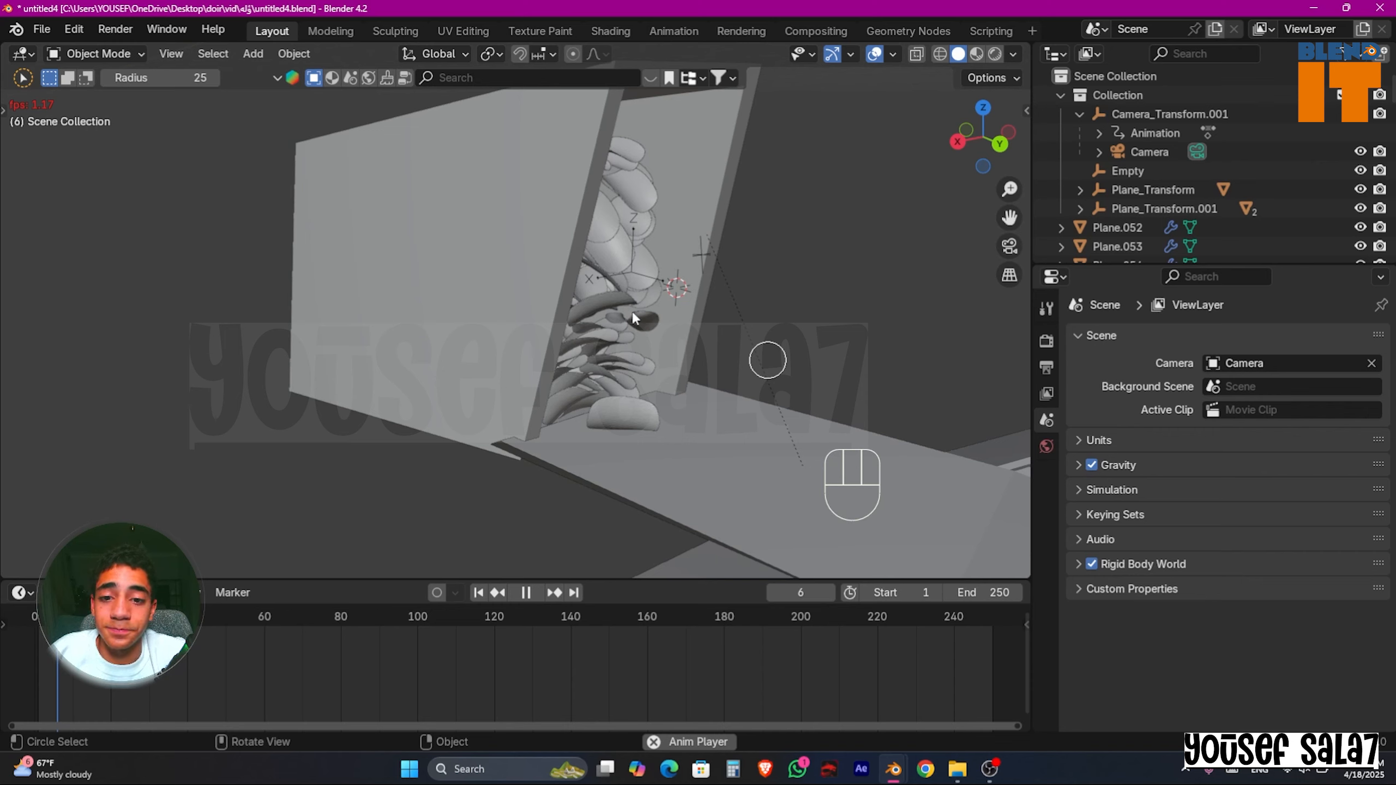
Step: Stop the playback, return to the first frame and reveal all hidden objects in the scene
key(space)
click(478, 593)
middle_drag(629, 446, 747, 451)
scroll(1286, 147, down, 20)
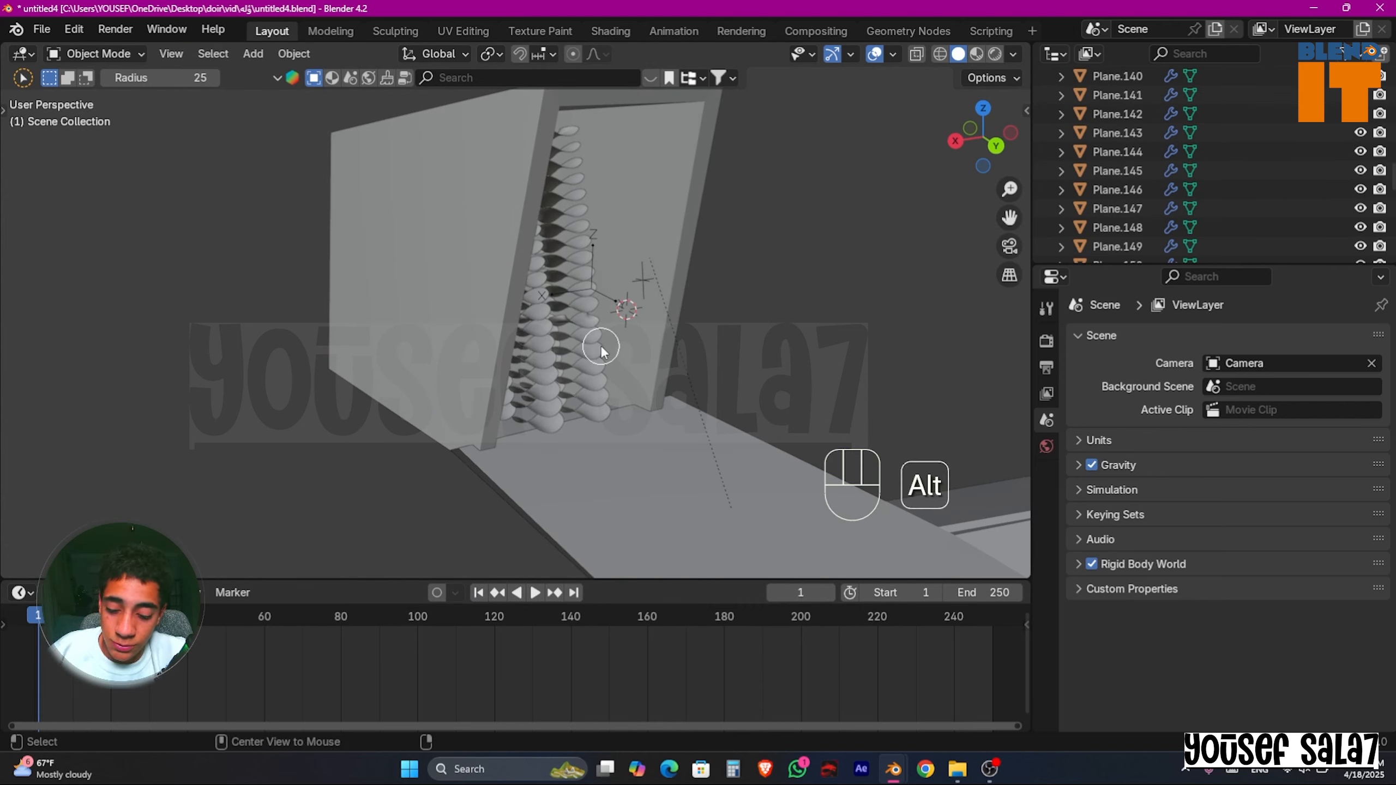
key(alt+h)
middle_drag(632, 333, 582, 377)
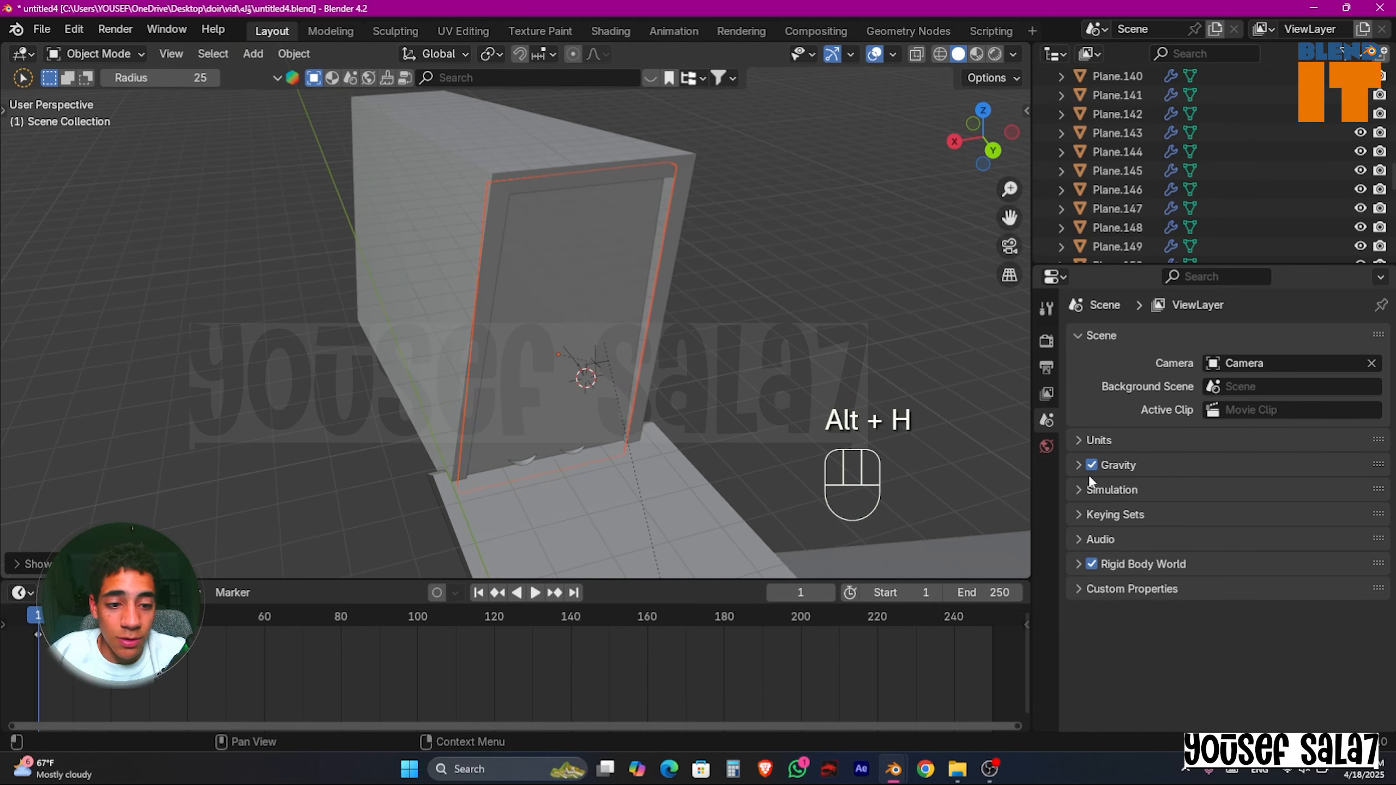
Step: Add a rigid body to the door panel at the corridor opening and set its type to Passive
key(w)
key(w)
key(w)
click(598, 236)
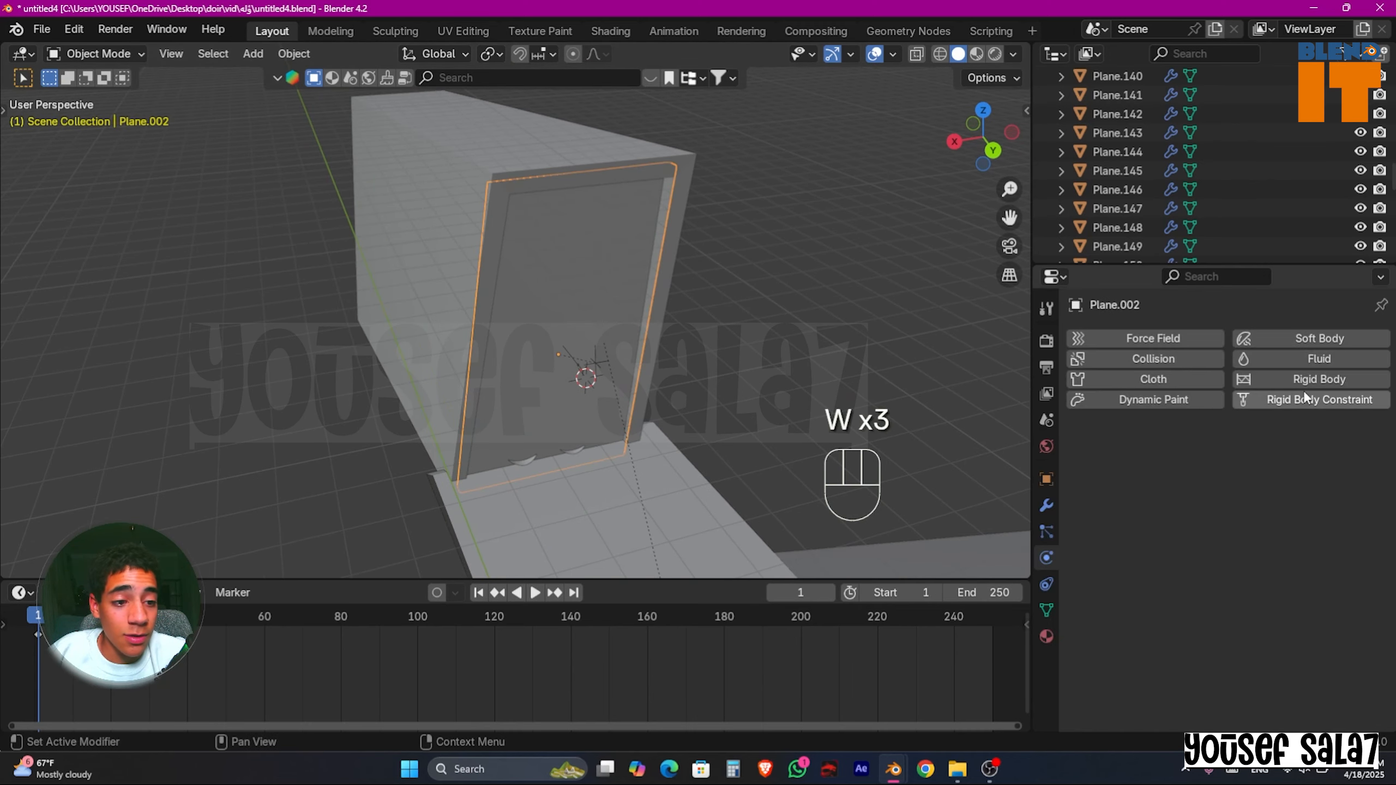
click(1312, 378)
click(1281, 458)
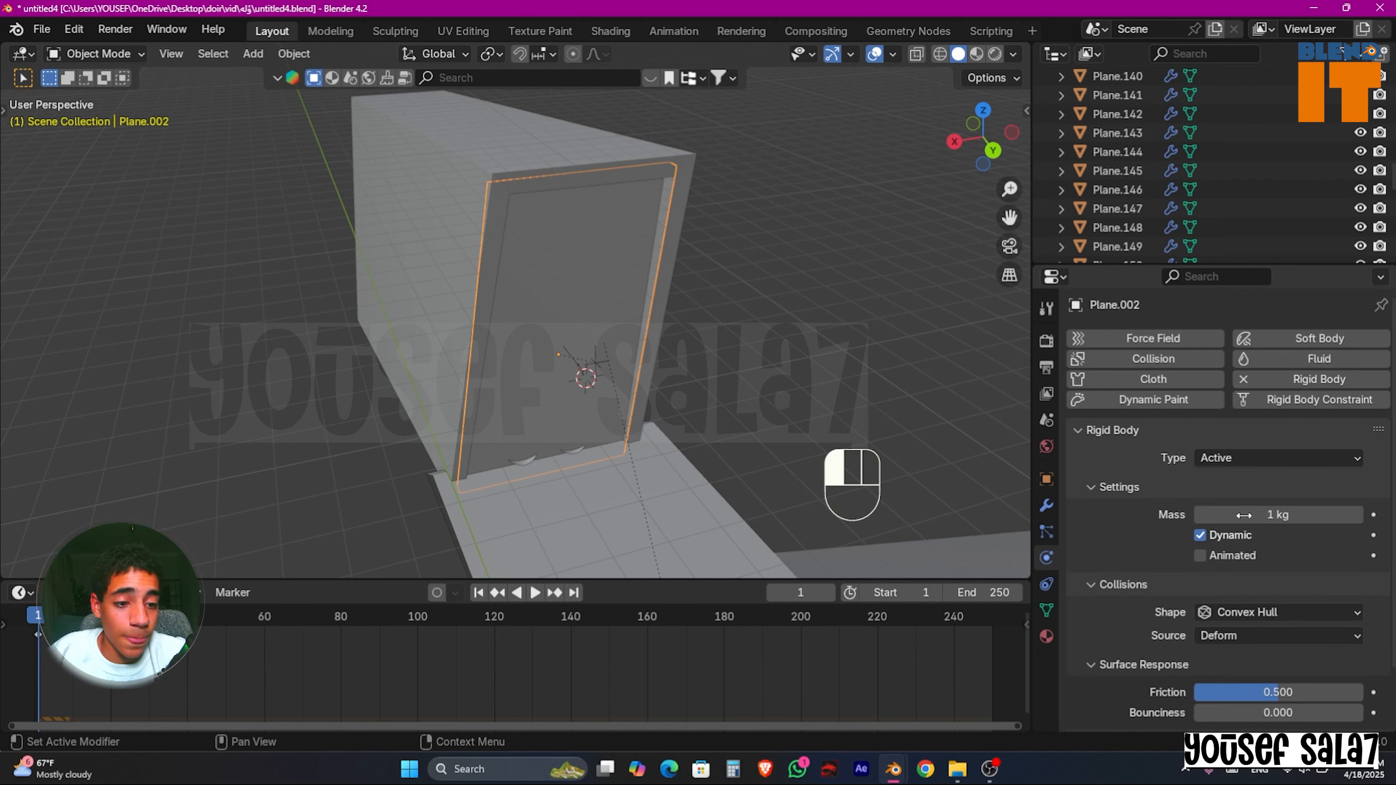
click(1258, 459)
click(1259, 502)
Step: Set the door's collision shape to Mesh with friction 0.081 and bounciness 0.795, and save the file
click(1221, 571)
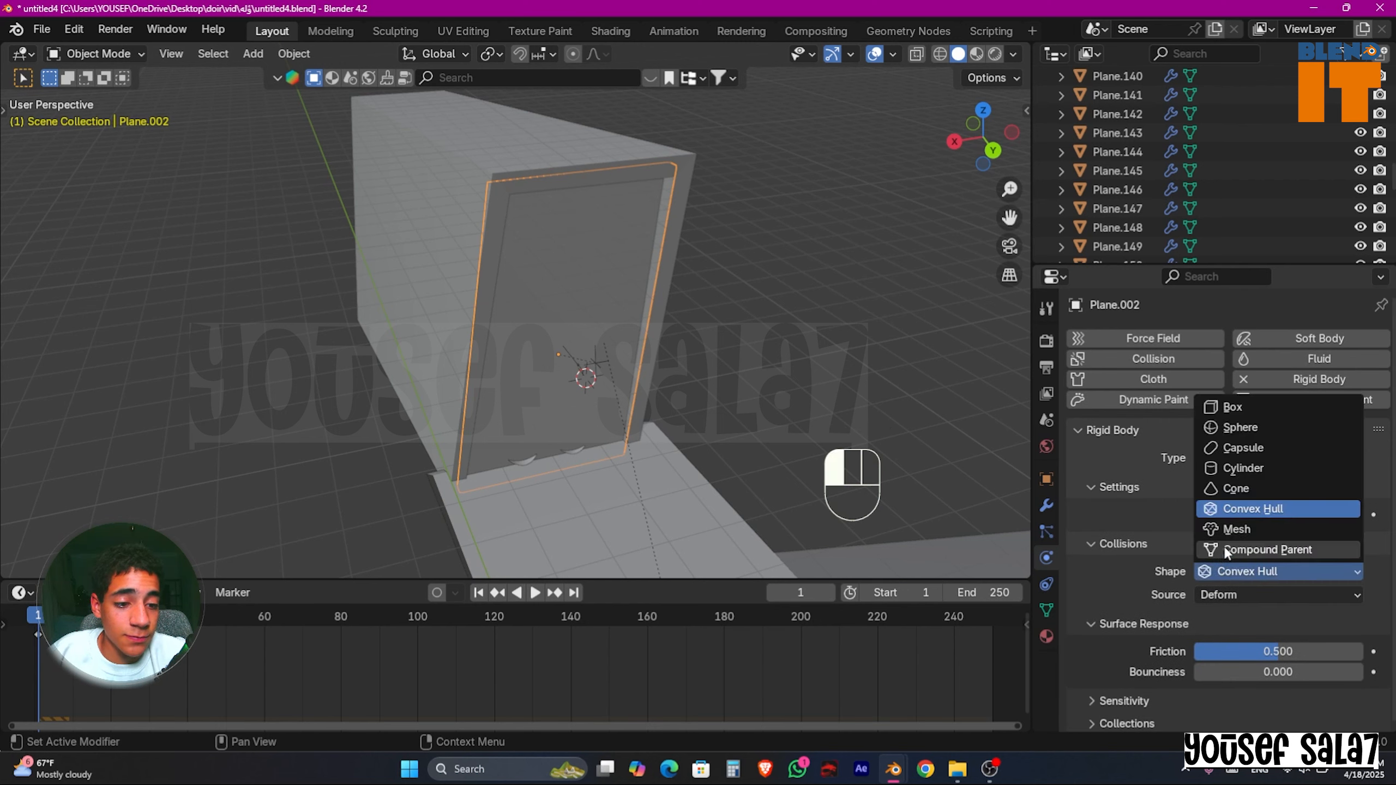
click(1236, 529)
mouse_move(1215, 695)
mouse_down()
mouse_move(1328, 694)
mouse_move(1209, 674)
mouse_up()
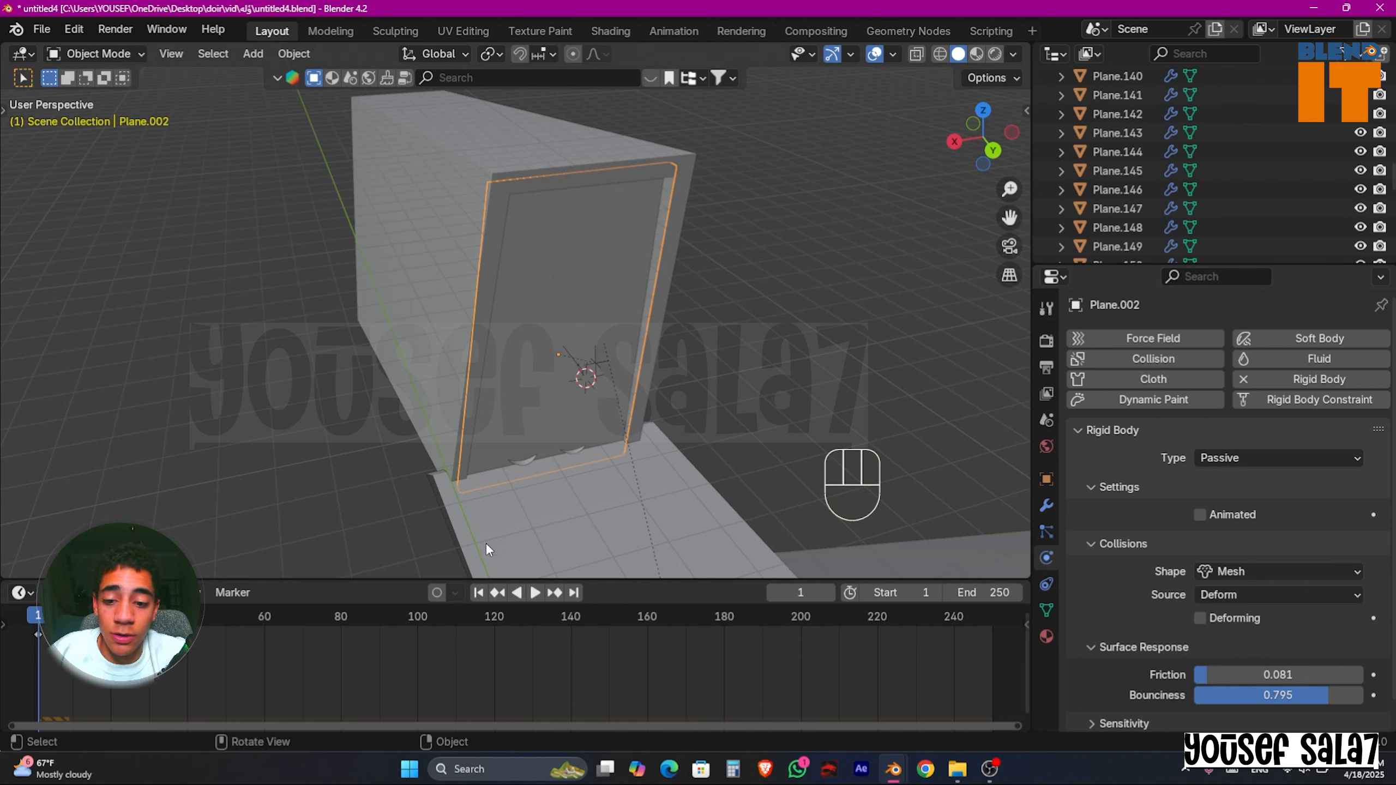
key(ctrl+s)
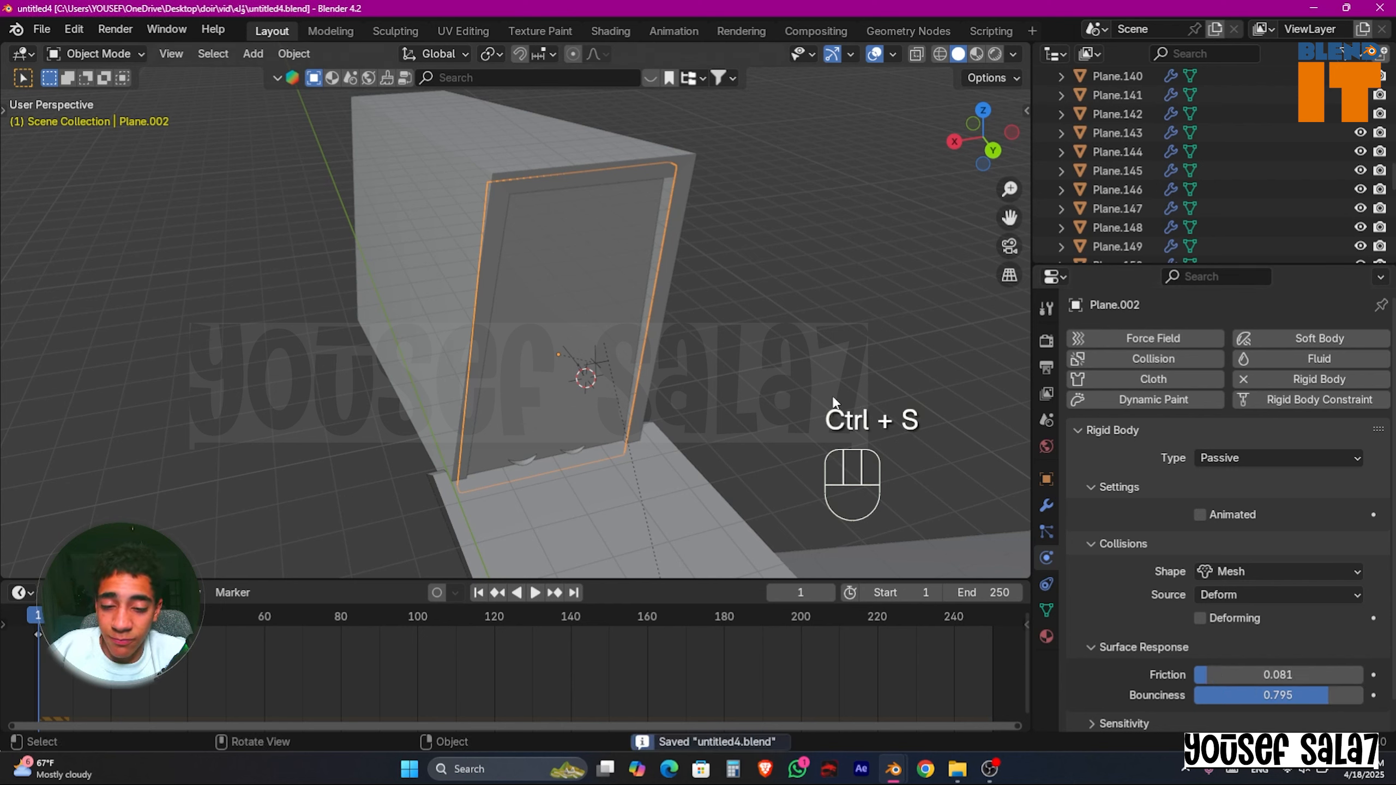
Step: Play the simulation and examine from the side how the pieces behave as the door drops
click(535, 592)
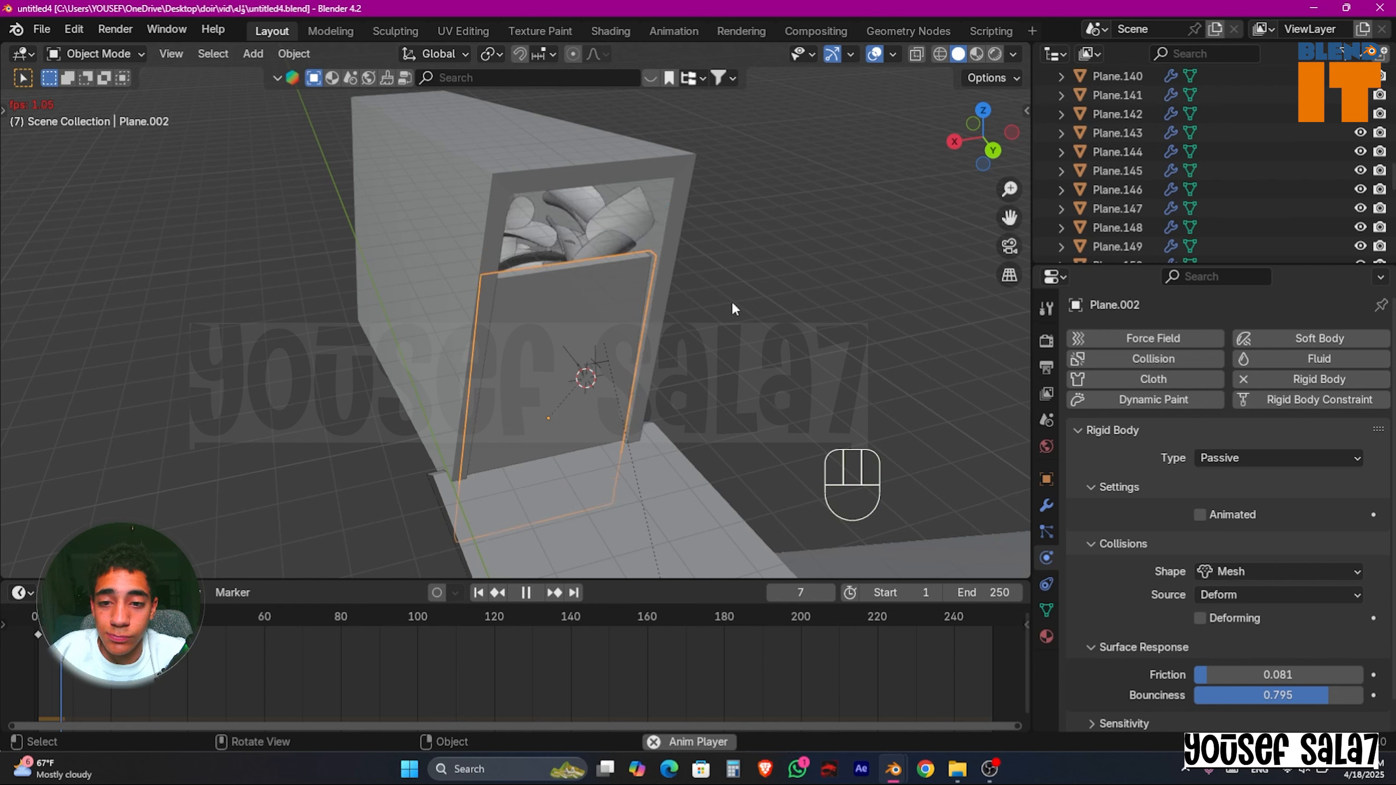
key(F4)
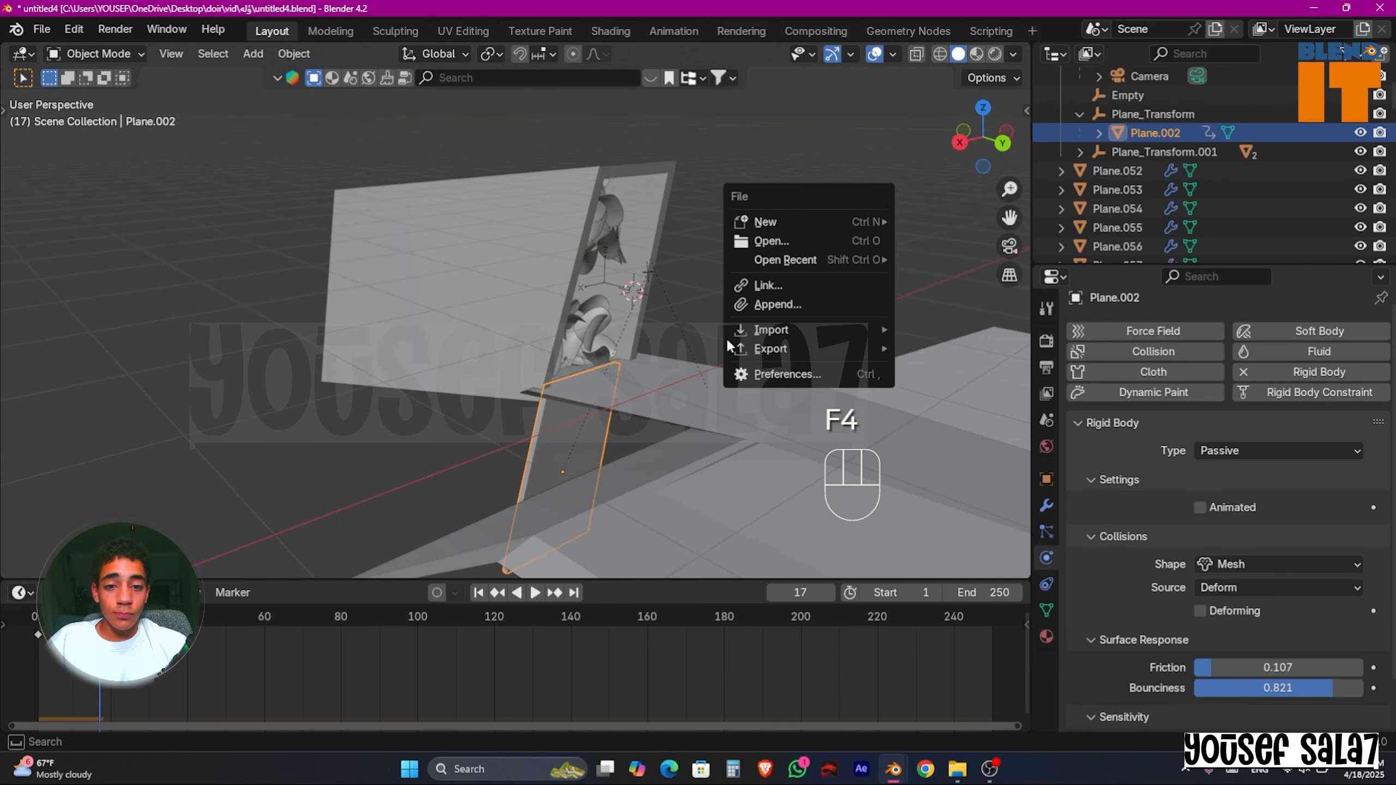
key(Escape)
middle_drag(776, 321, 623, 333)
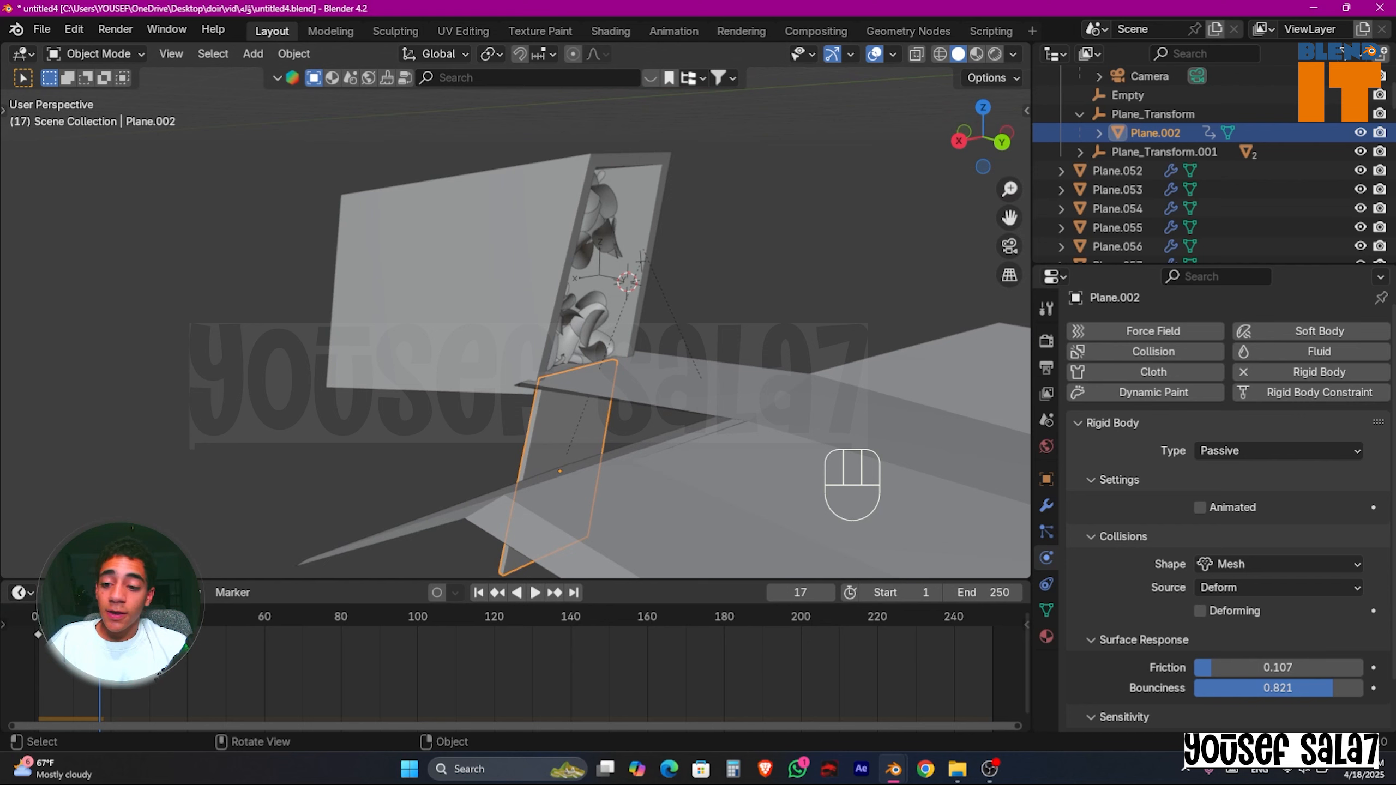
scroll(622, 325, up, 2)
shift+middle_drag(697, 248, 599, 425)
scroll(602, 264, up, 3)
scroll(602, 262, down, 3)
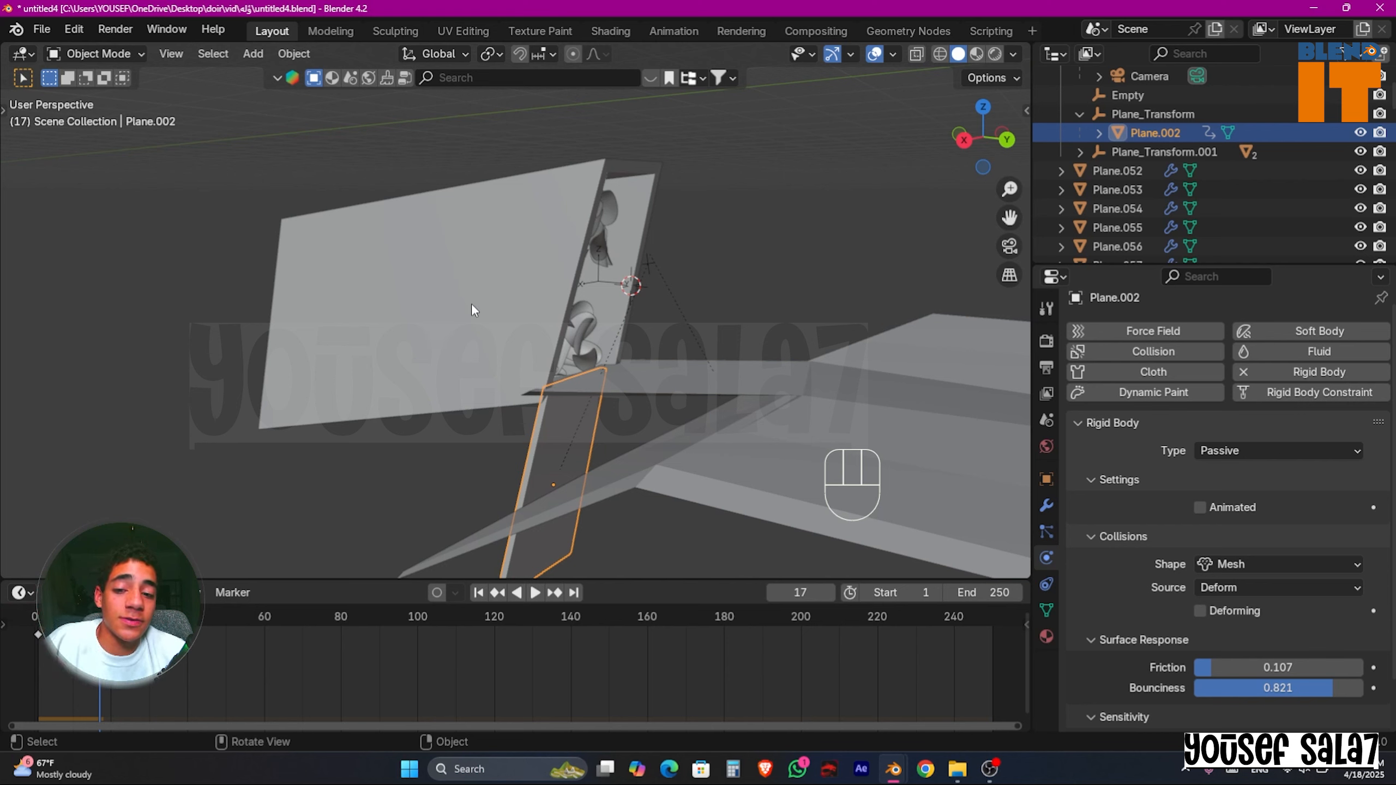
Step: Return to frame 1, enable Animated on the door's passive rigid body and replay the simulation briefly
key(space)
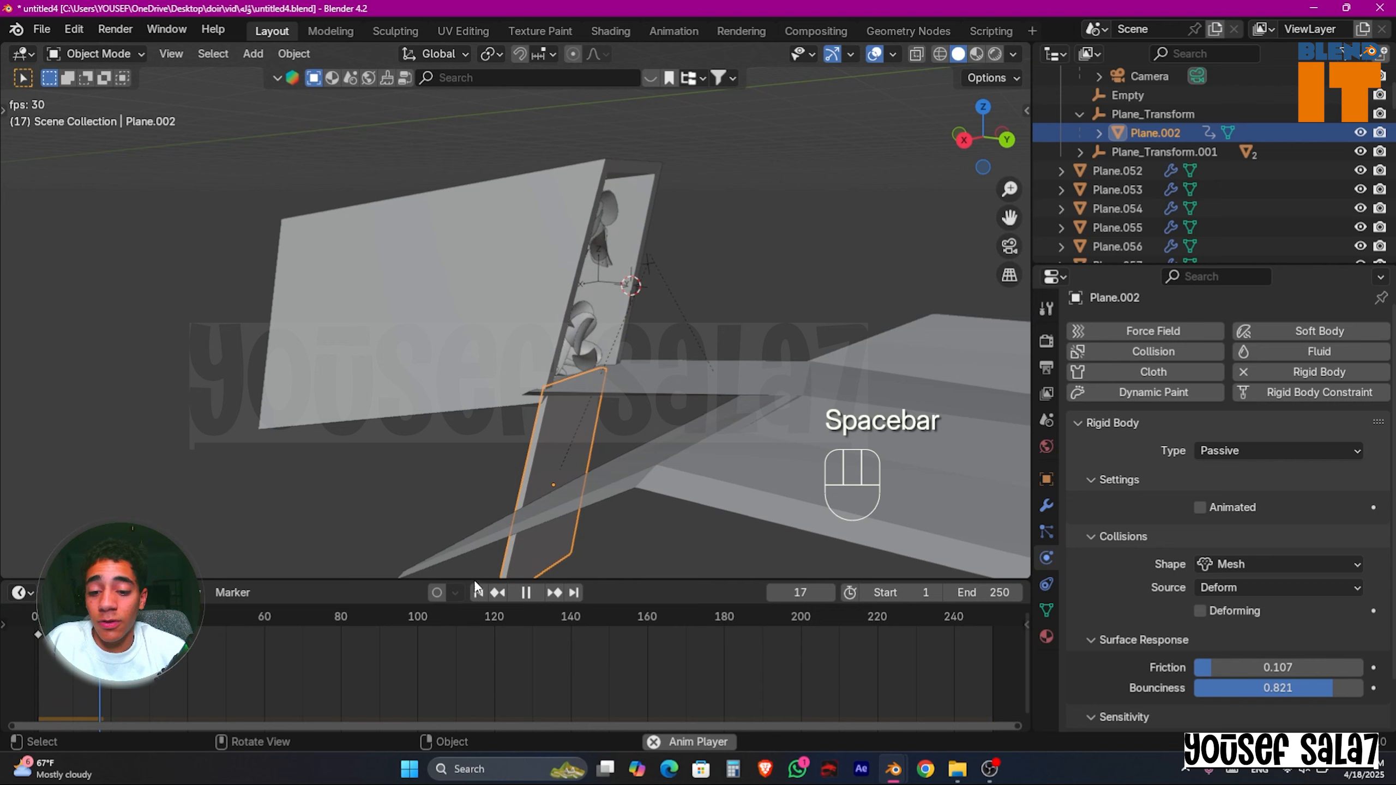
key(Escape)
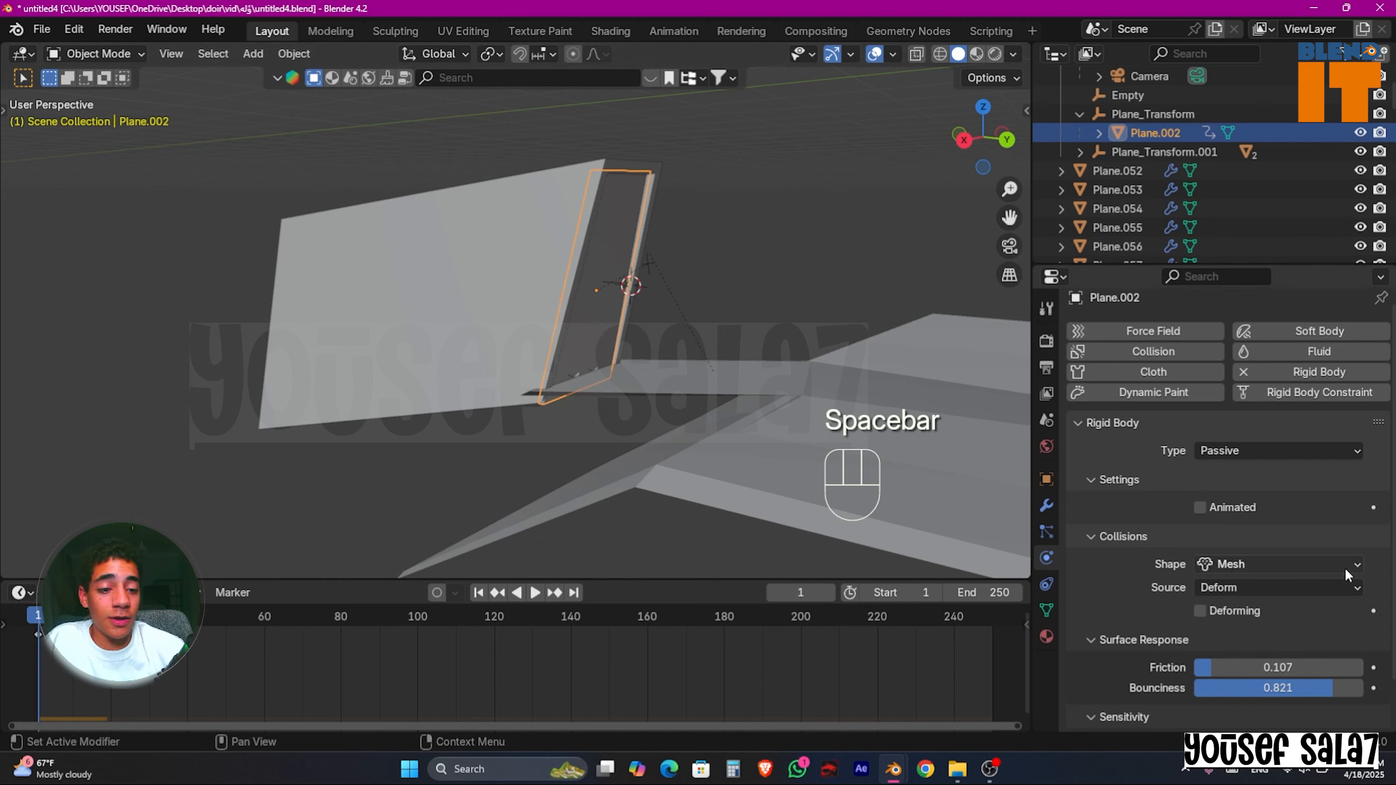
click(1201, 508)
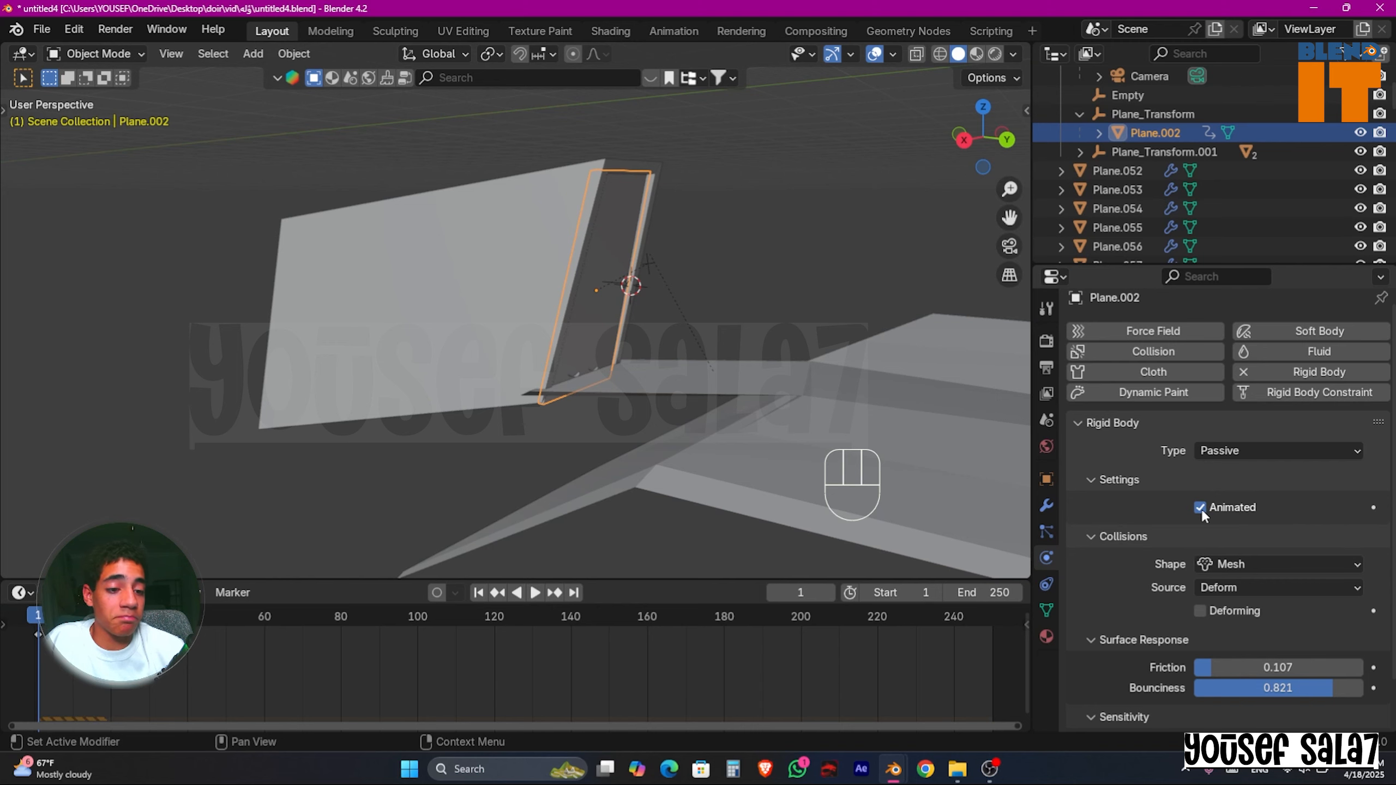
key(space)
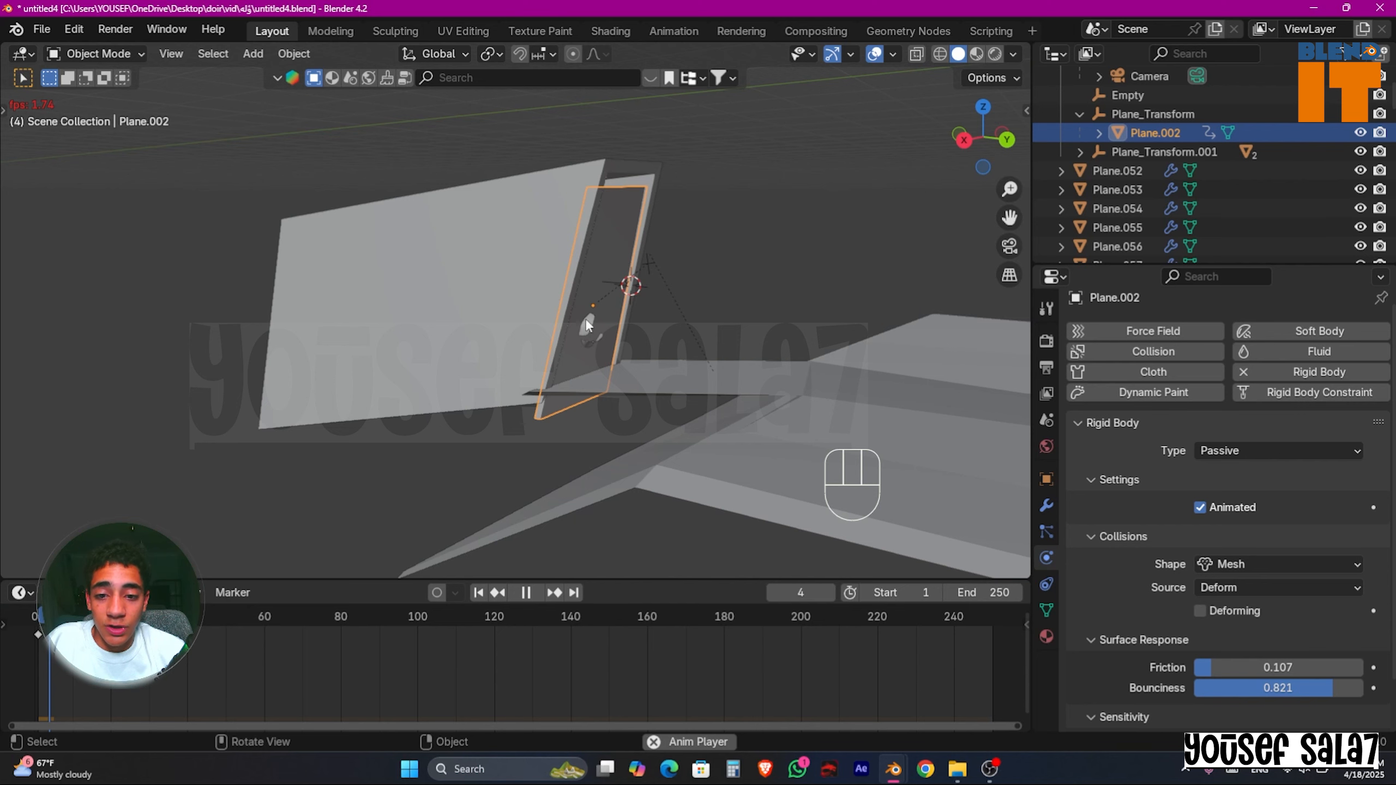
key(space)
Step: Delete the stray pieces that poke through the front of the door at frame 5
click(589, 301)
key(x)
click(589, 352)
key(x)
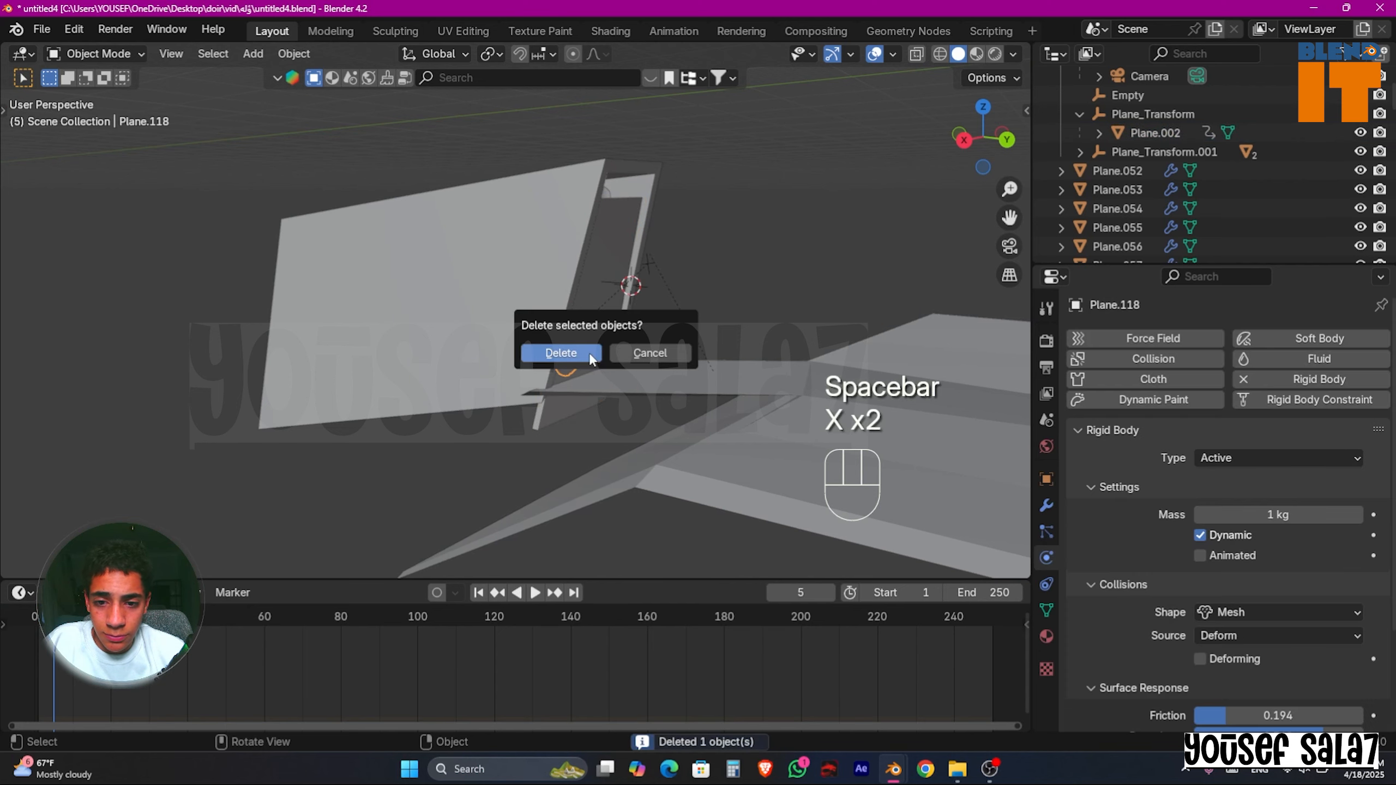
click(589, 352)
click(593, 348)
key(x)
click(591, 351)
Step: Replay the simulation without the stray pieces and examine how the chips leave the corridor
key(space)
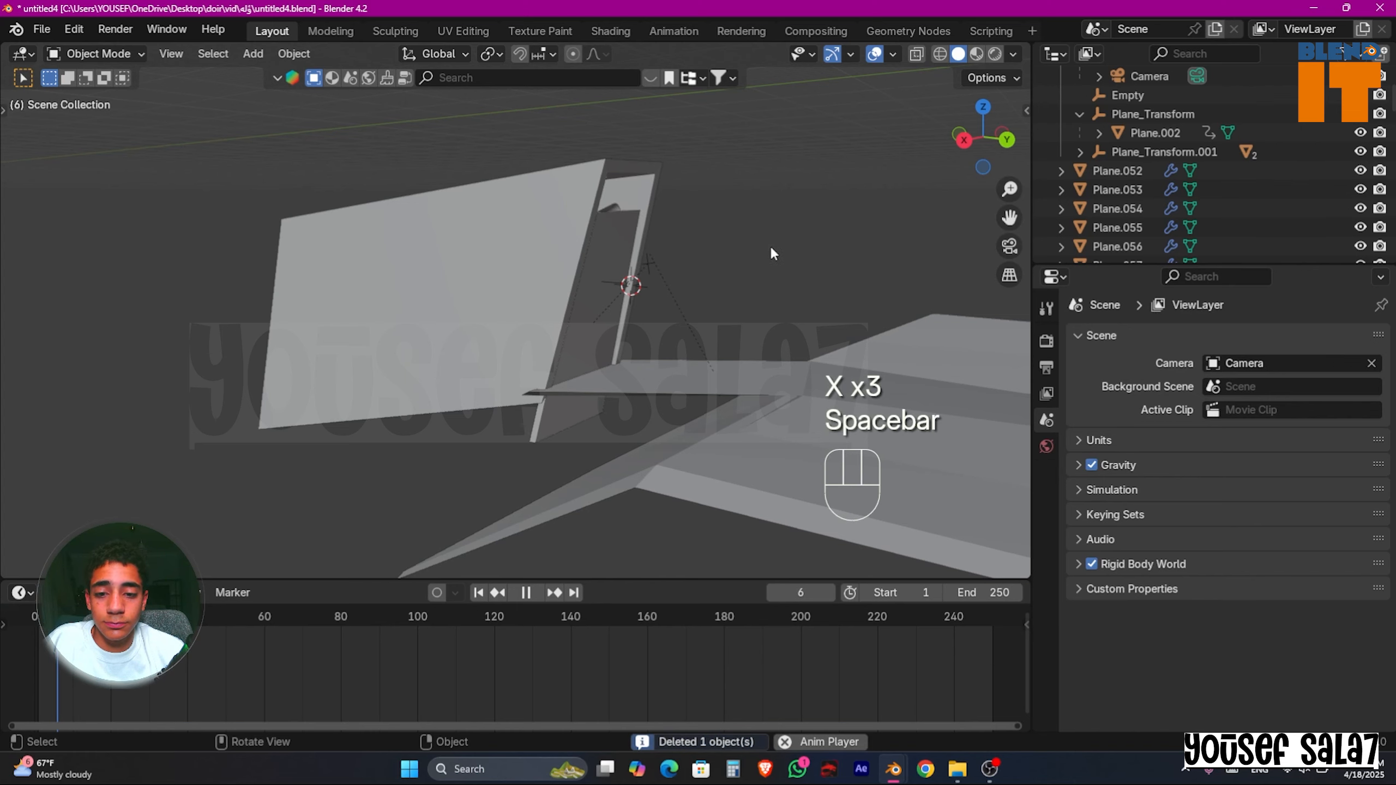
key(F2)
key(F4)
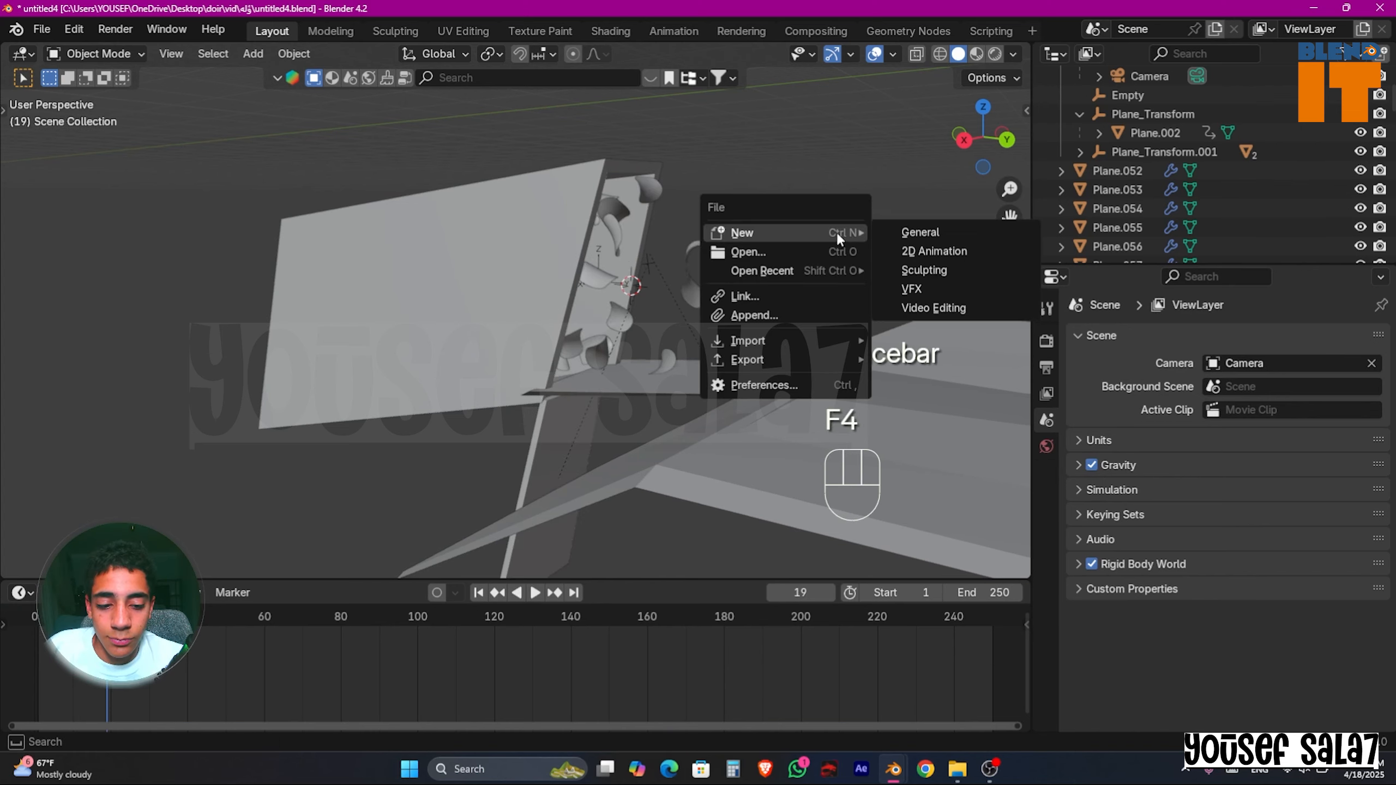
middle_drag(622, 402, 536, 456)
click(478, 592)
key(space)
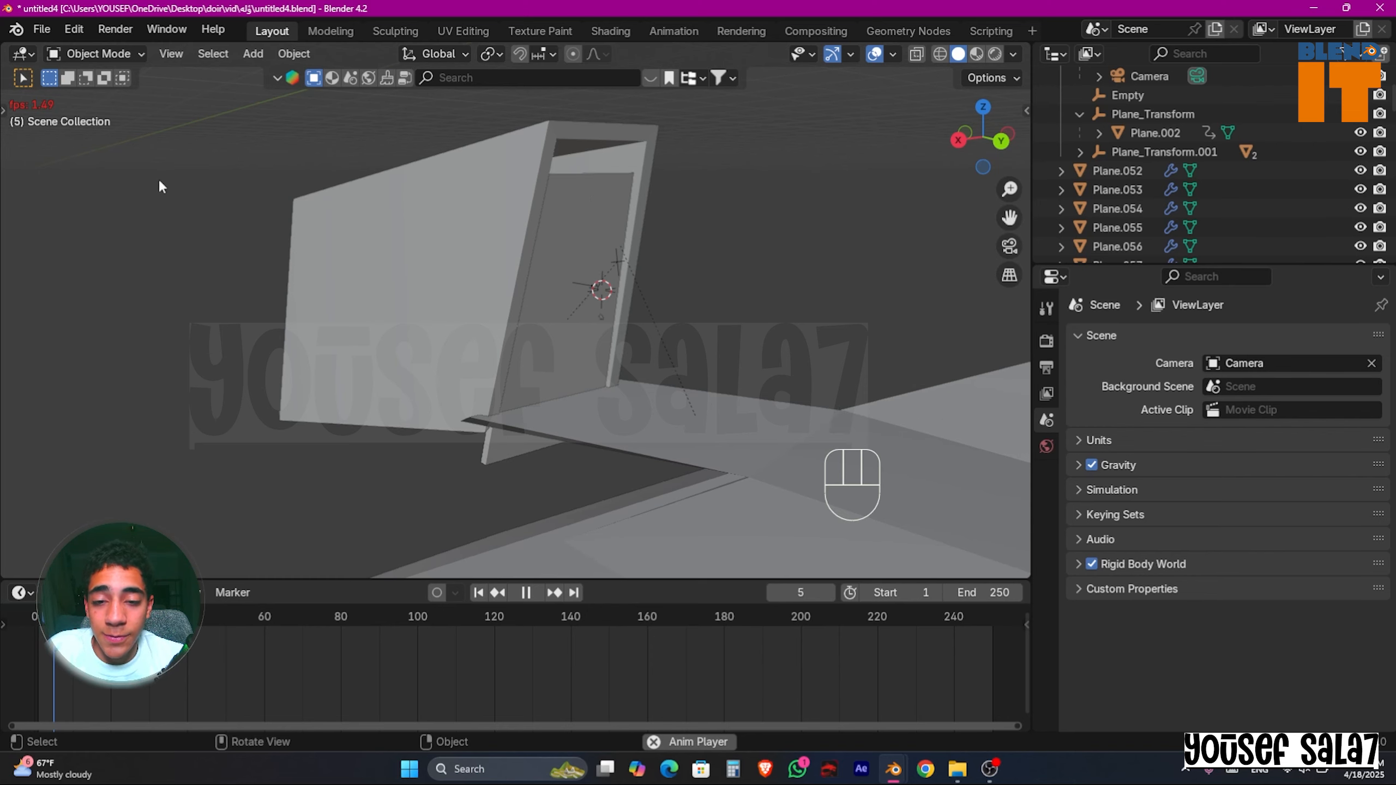
Step: Select the door, return to frame 1 and move its lowering keyframe earlier so it drops faster
click(581, 220)
key(space)
click(479, 593)
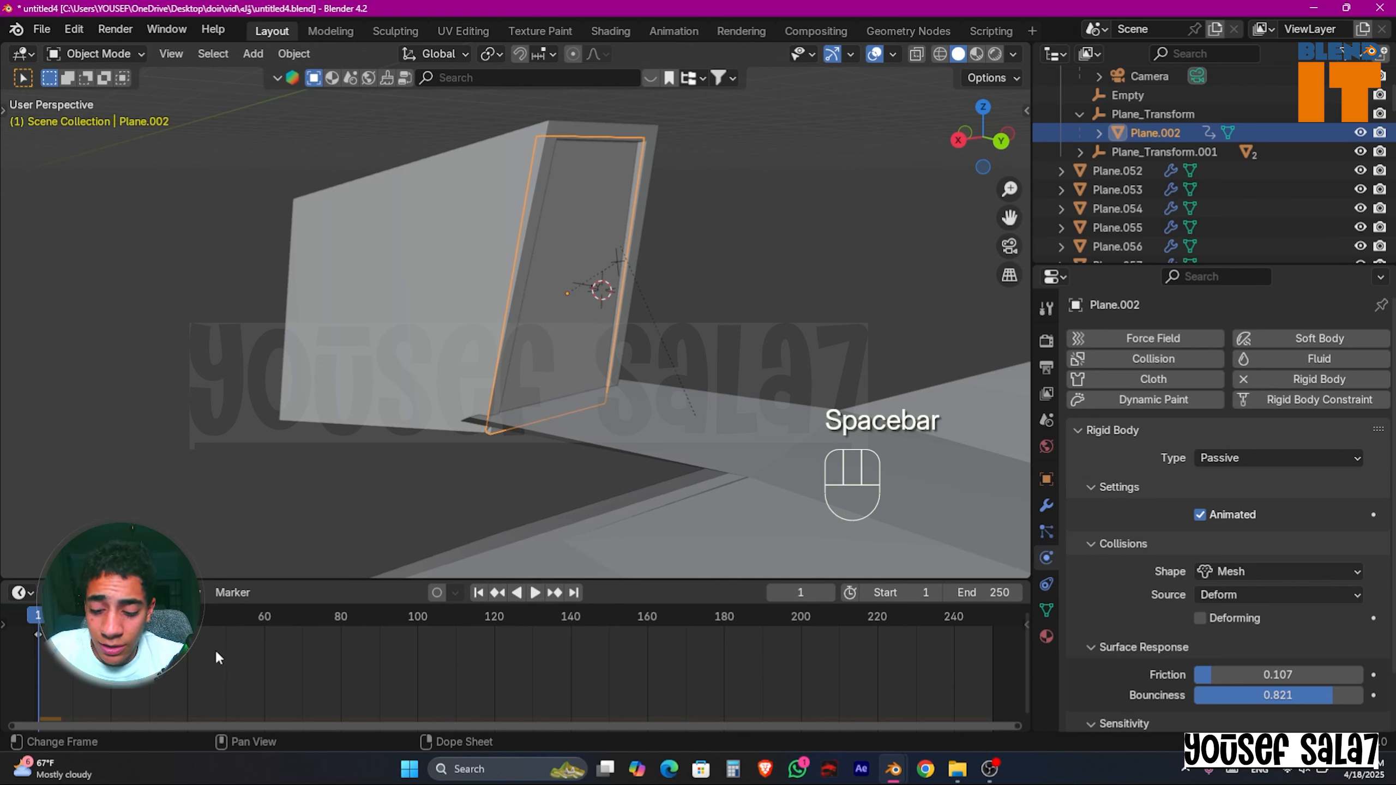
key(g)
click(182, 681)
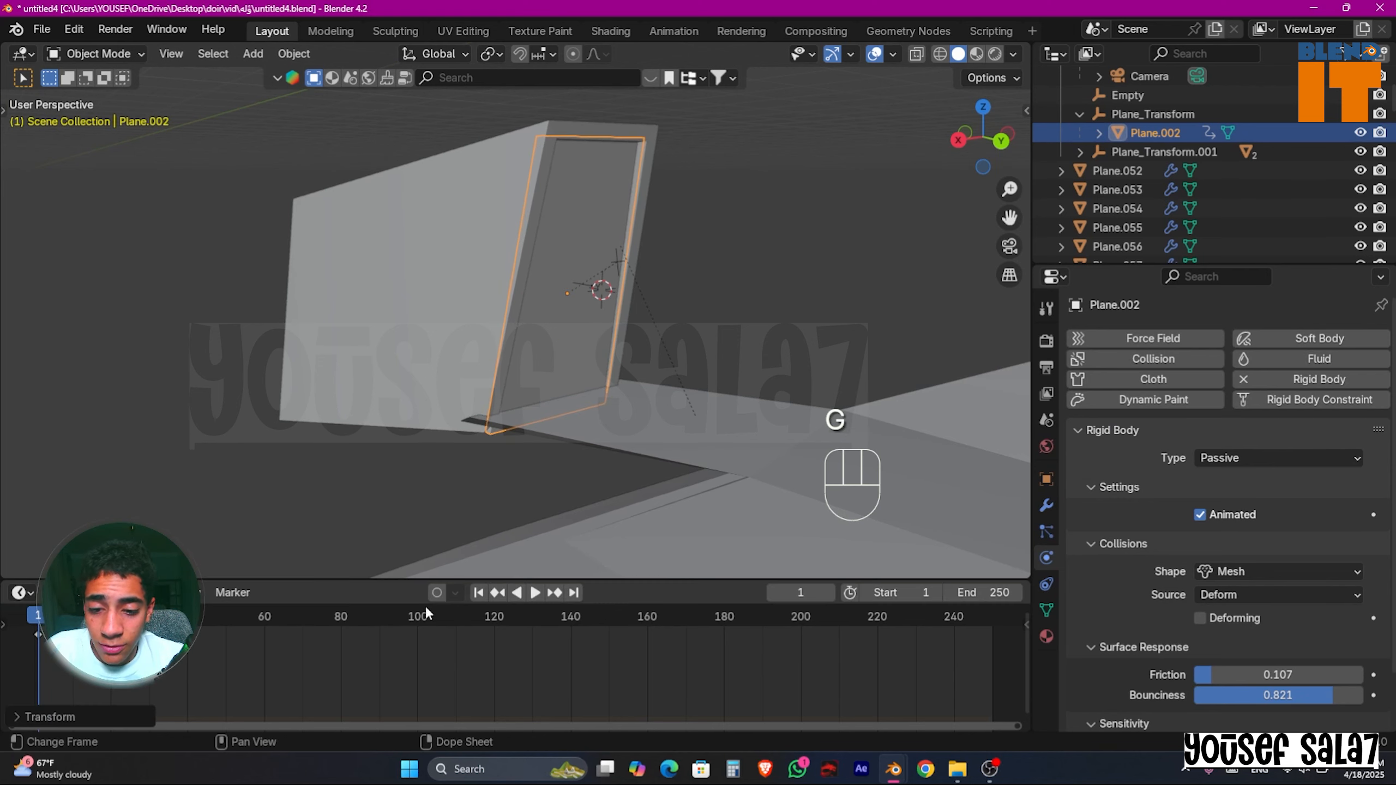
Step: Play the simulation with the faster door, stop it and return to the first frame
click(478, 593)
key(space)
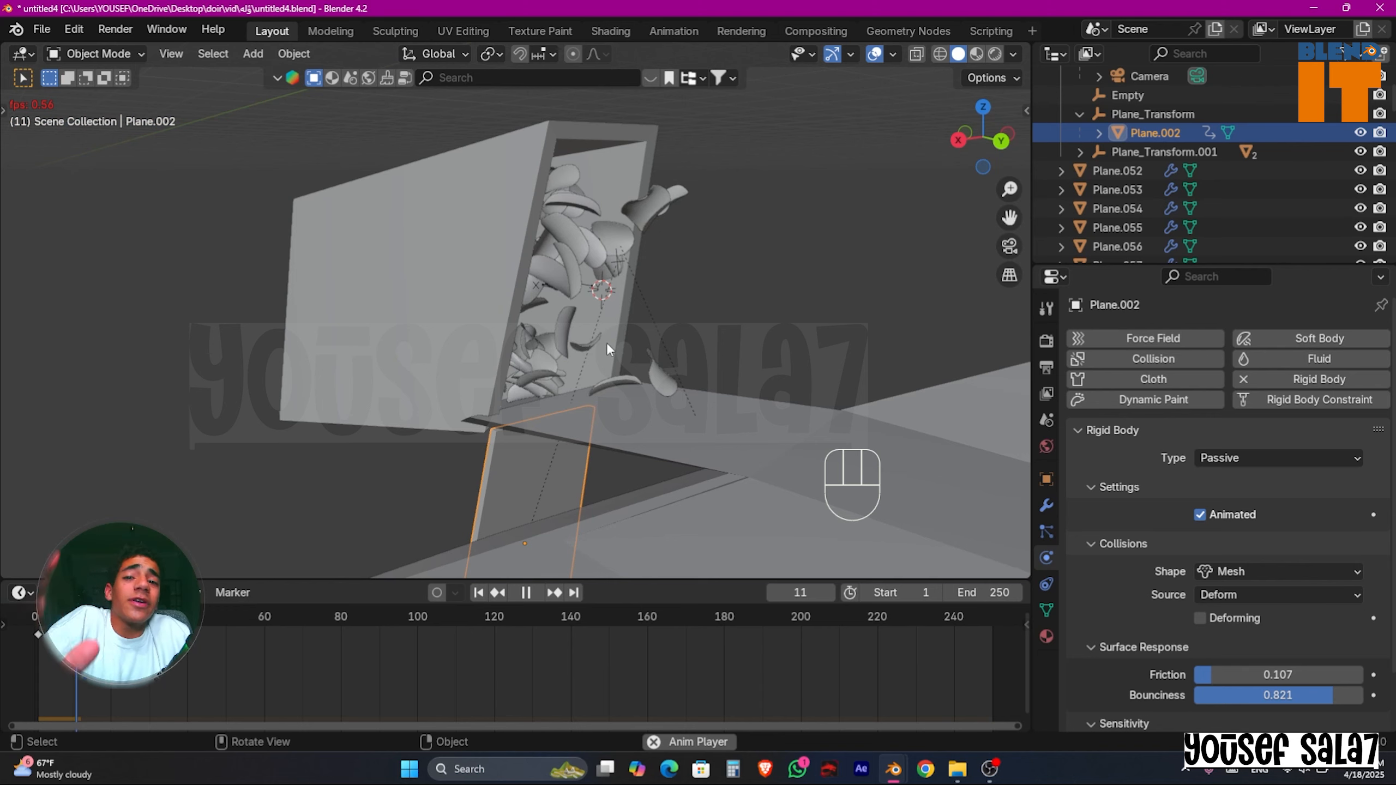
key(space)
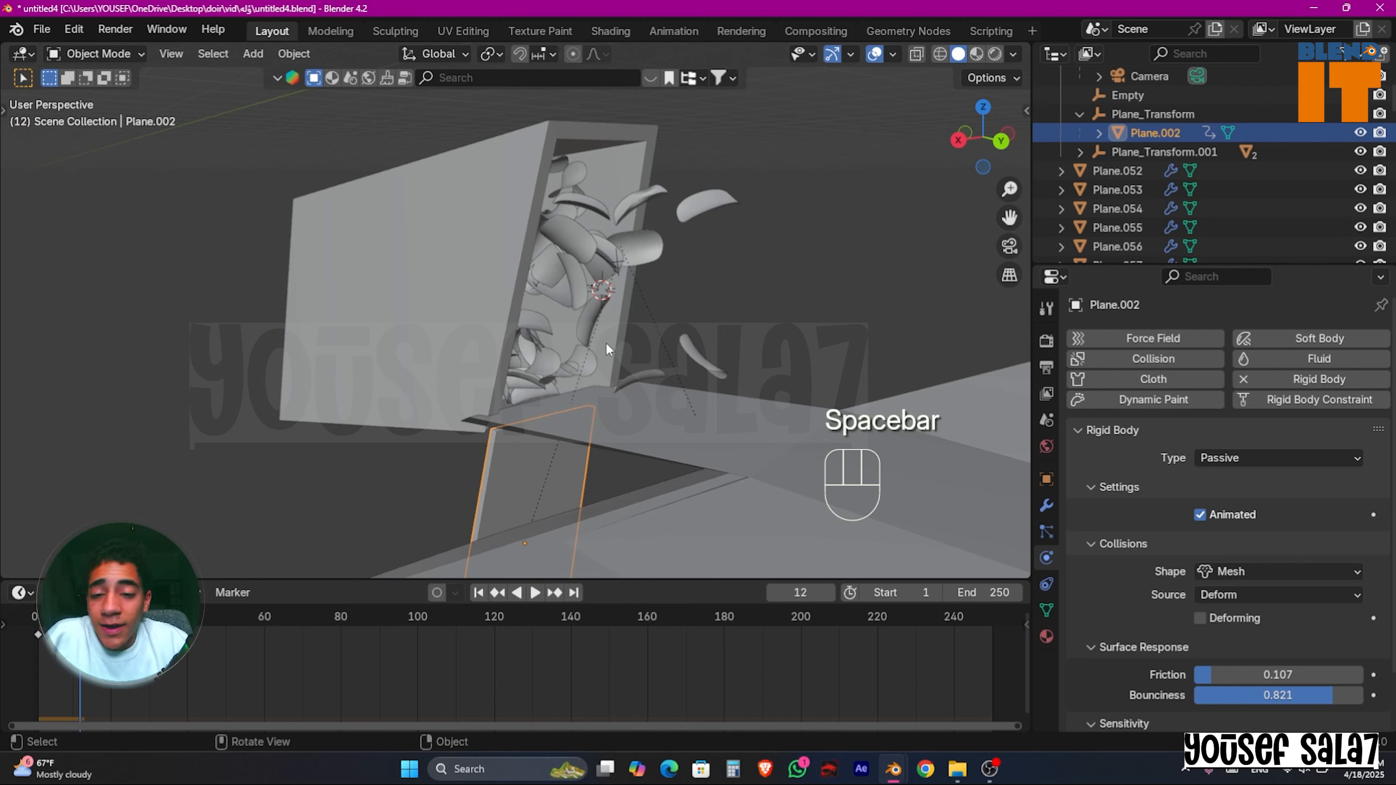
click(478, 593)
Step: Show the chip columns inside the corridor with X-ray and undo the latest changes
middle_drag(605, 291, 646, 399)
key(alt+z)
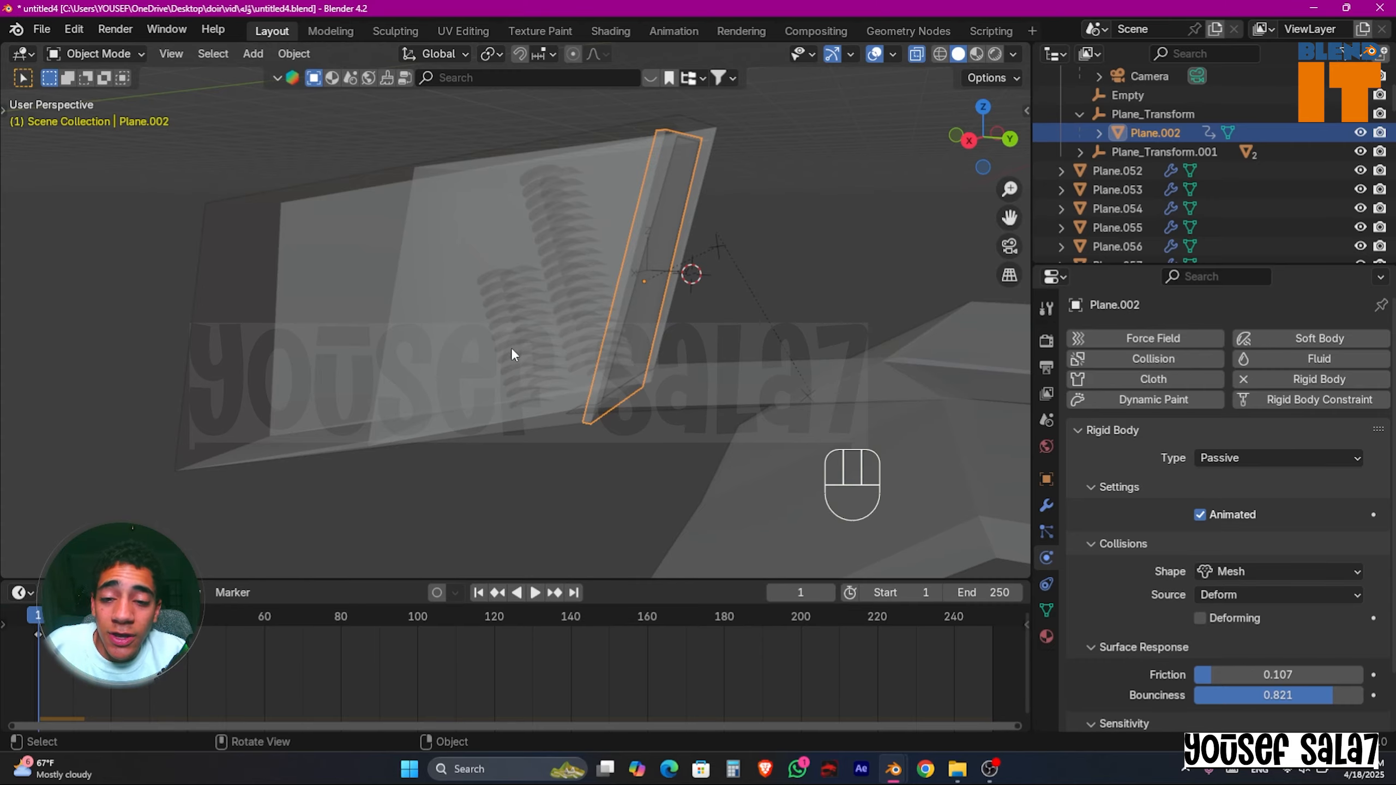
key(ctrl+z)
key(ctrl+z)
key(ctrl+z)
key(F4)
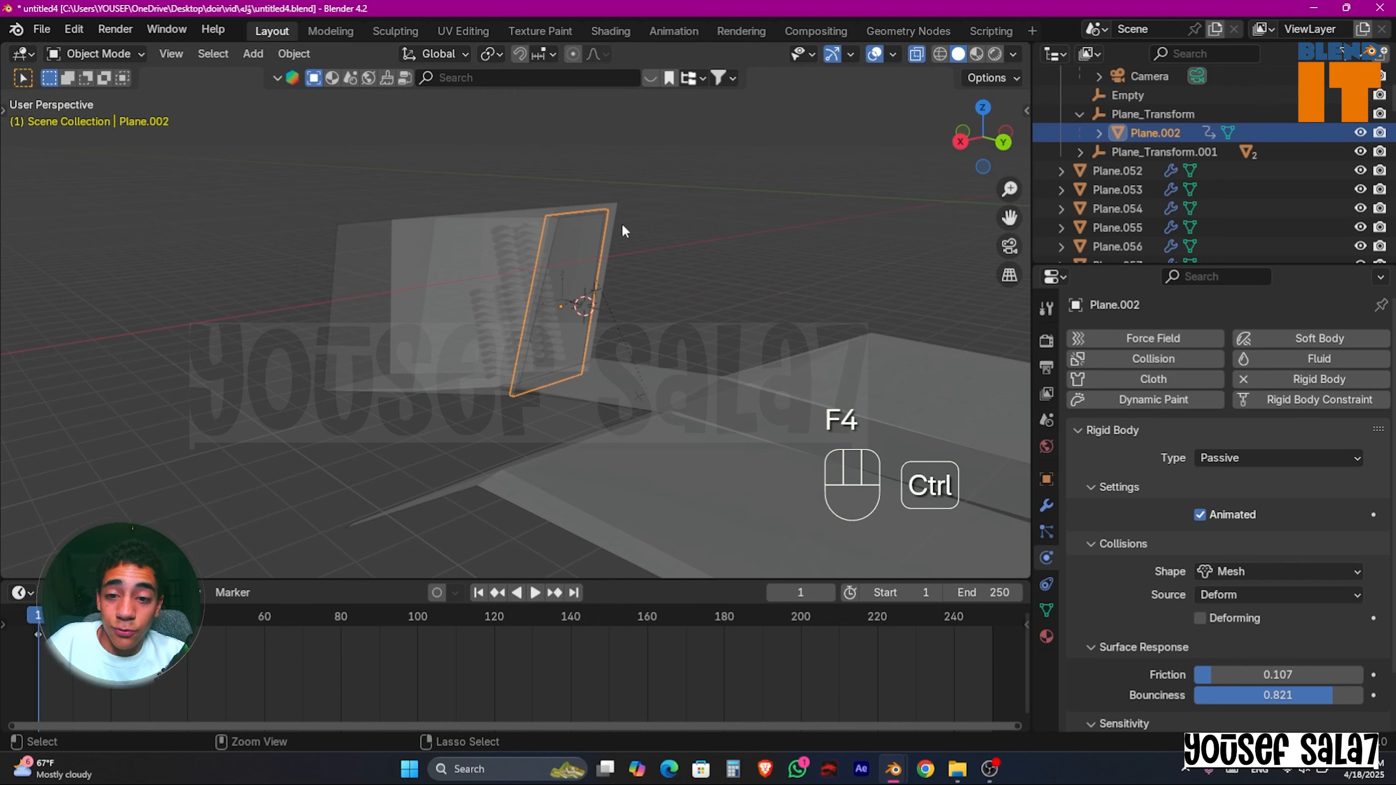
Step: Paste the copied chip bag into the scene, turn off X-ray and switch to Material Preview shading
key(ctrl+v)
scroll(658, 219, down, 3)
middle_drag(659, 219, 681, 259)
scroll(589, 280, up, 4)
key(alt+z)
click(976, 54)
scroll(731, 159, up, 4)
shift+middle_drag(731, 159, 470, 250)
middle_drag(470, 251, 511, 160)
scroll(672, 313, down, 4)
Step: Delete all keyframes of the pasted chip bag and briefly test the playback
key(space)
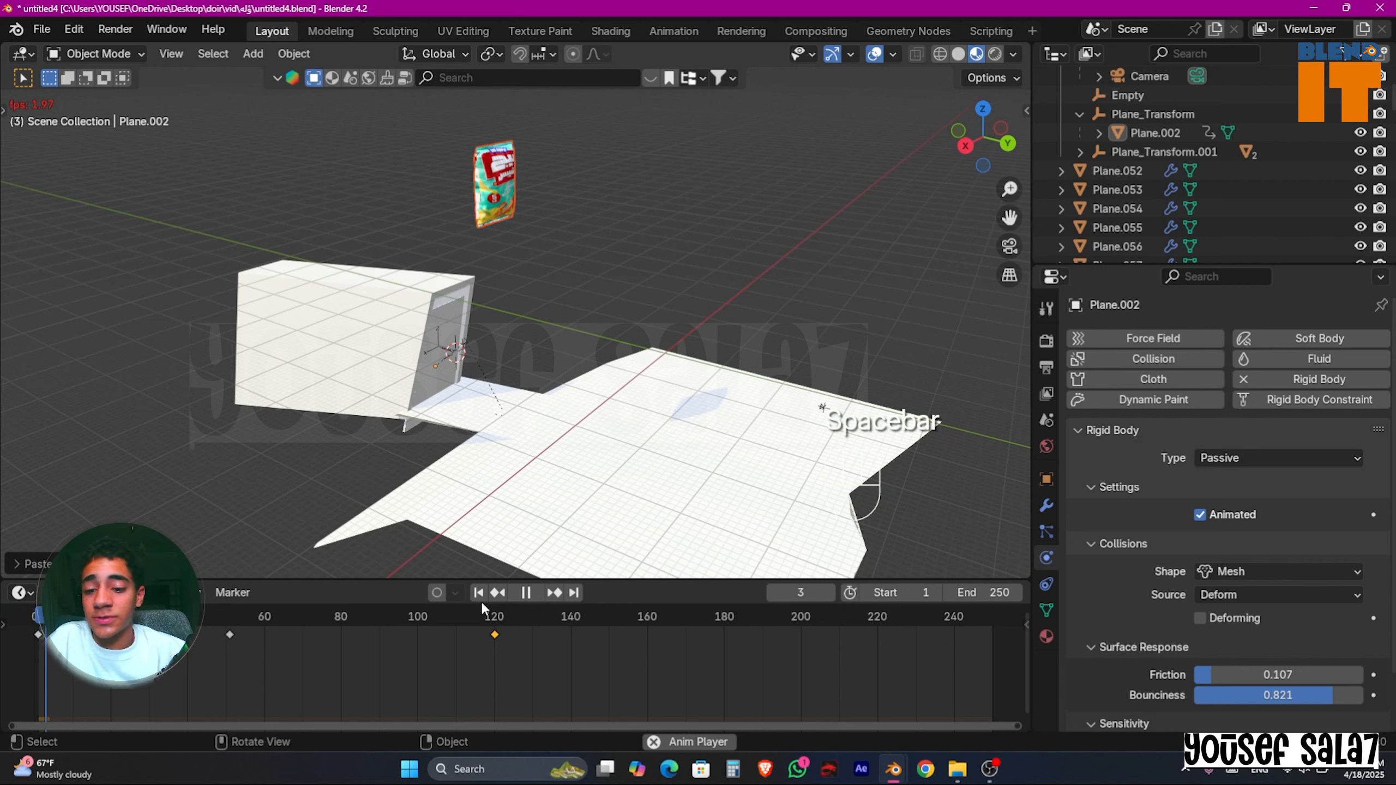
key(space)
drag(596, 652, 17, 637)
key(x)
click(288, 663)
key(space)
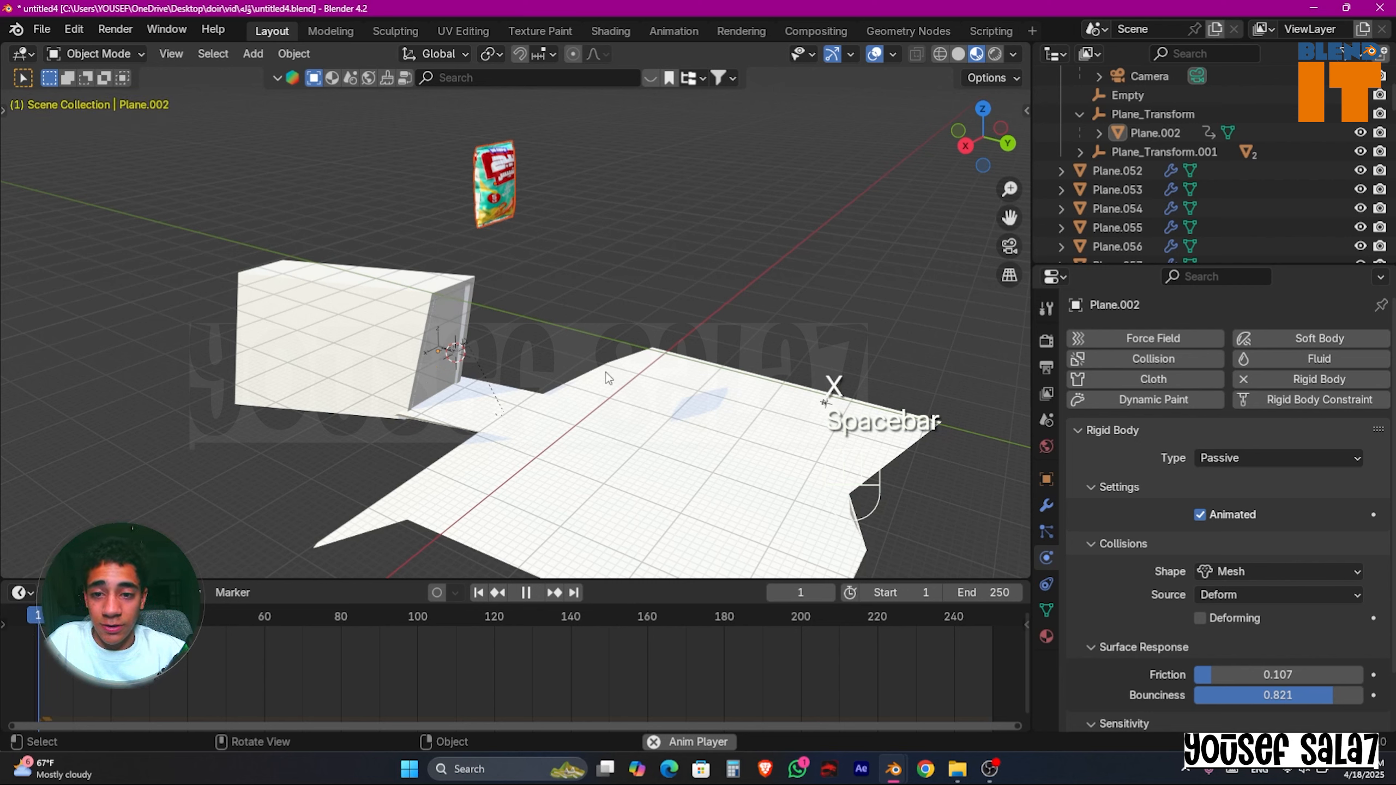
key(space)
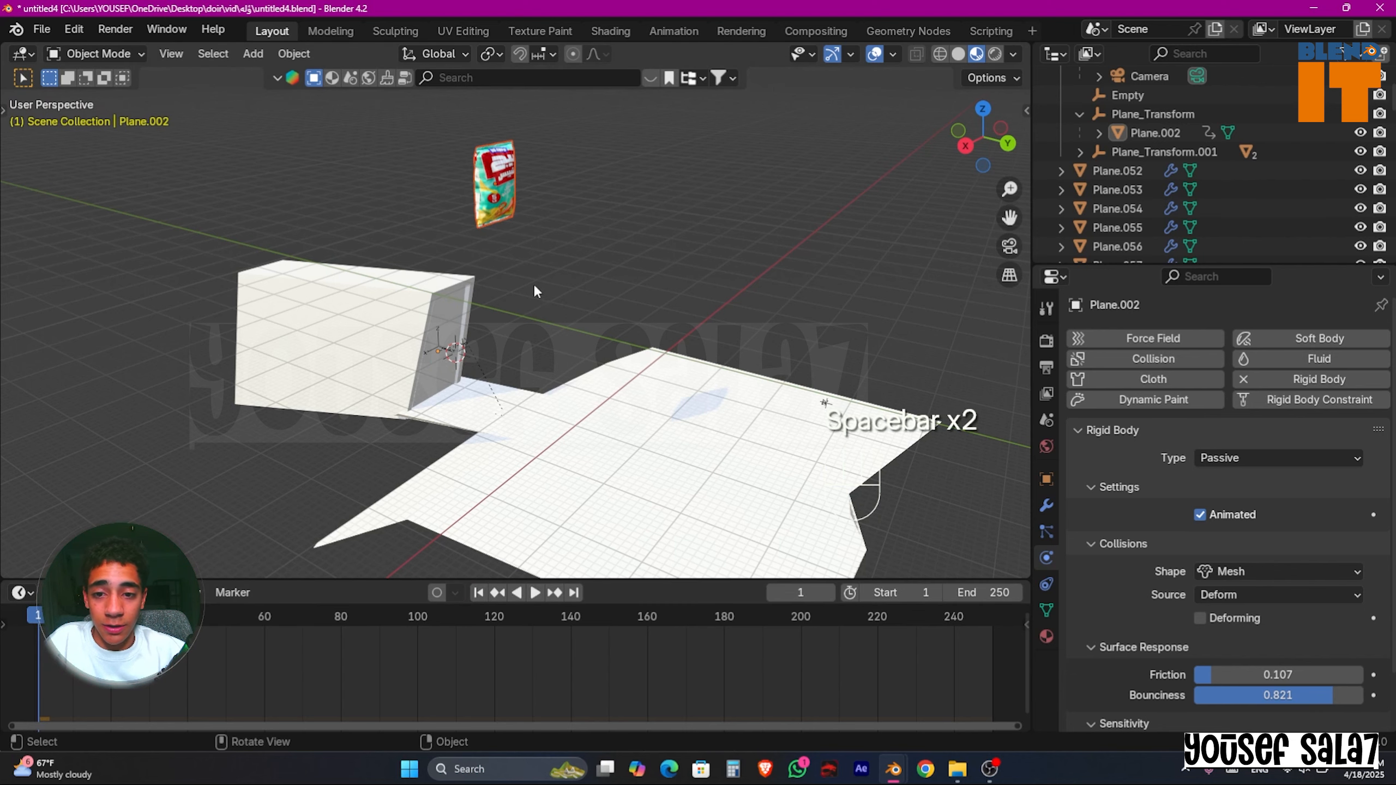
Step: Move the chip bag over the chip columns in the corridor, using top orthographic view, solid shading and X-ray
key(grave)
click(582, 214)
click(948, 55)
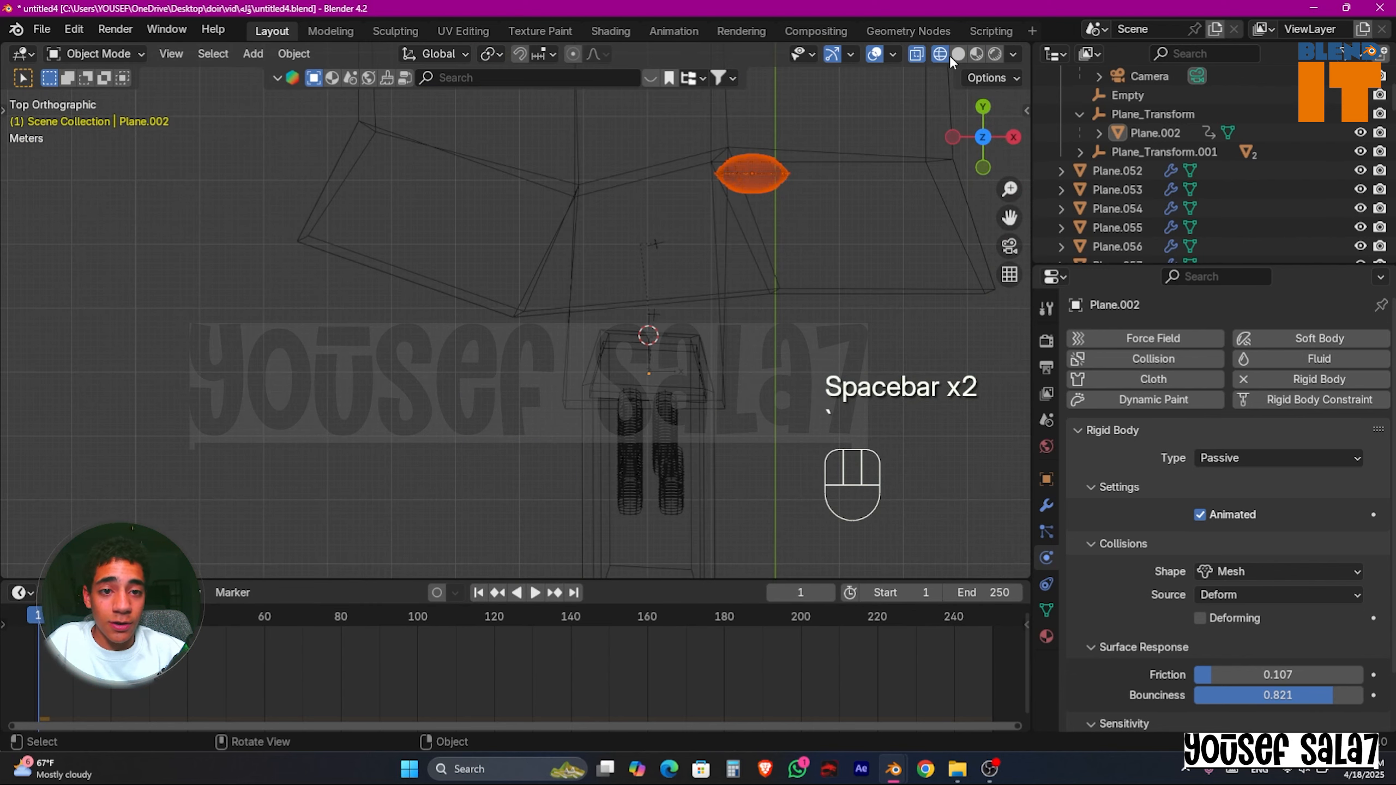
click(957, 55)
key(g)
click(585, 275)
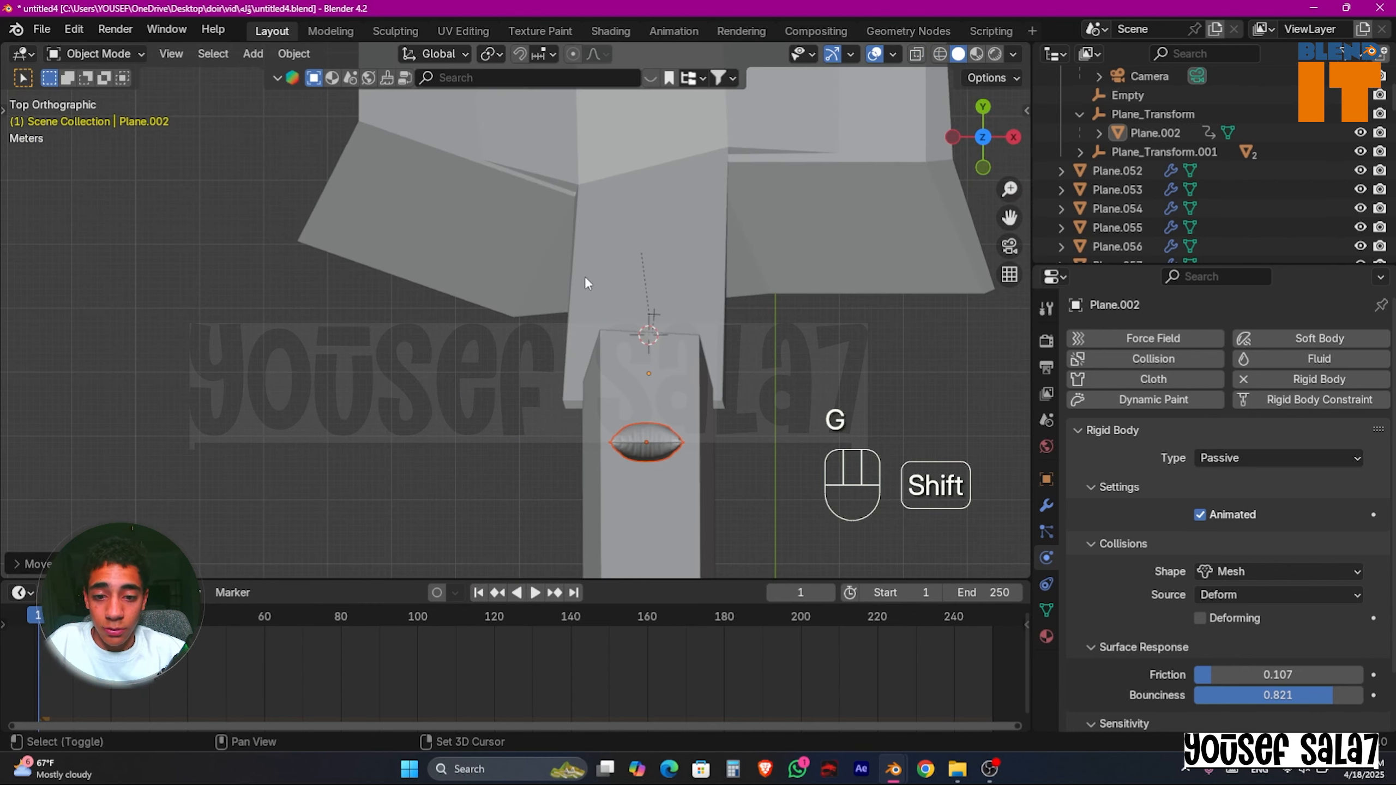
shift+middle_drag(588, 276, 586, 87)
key(alt+z)
key(g)
click(693, 268)
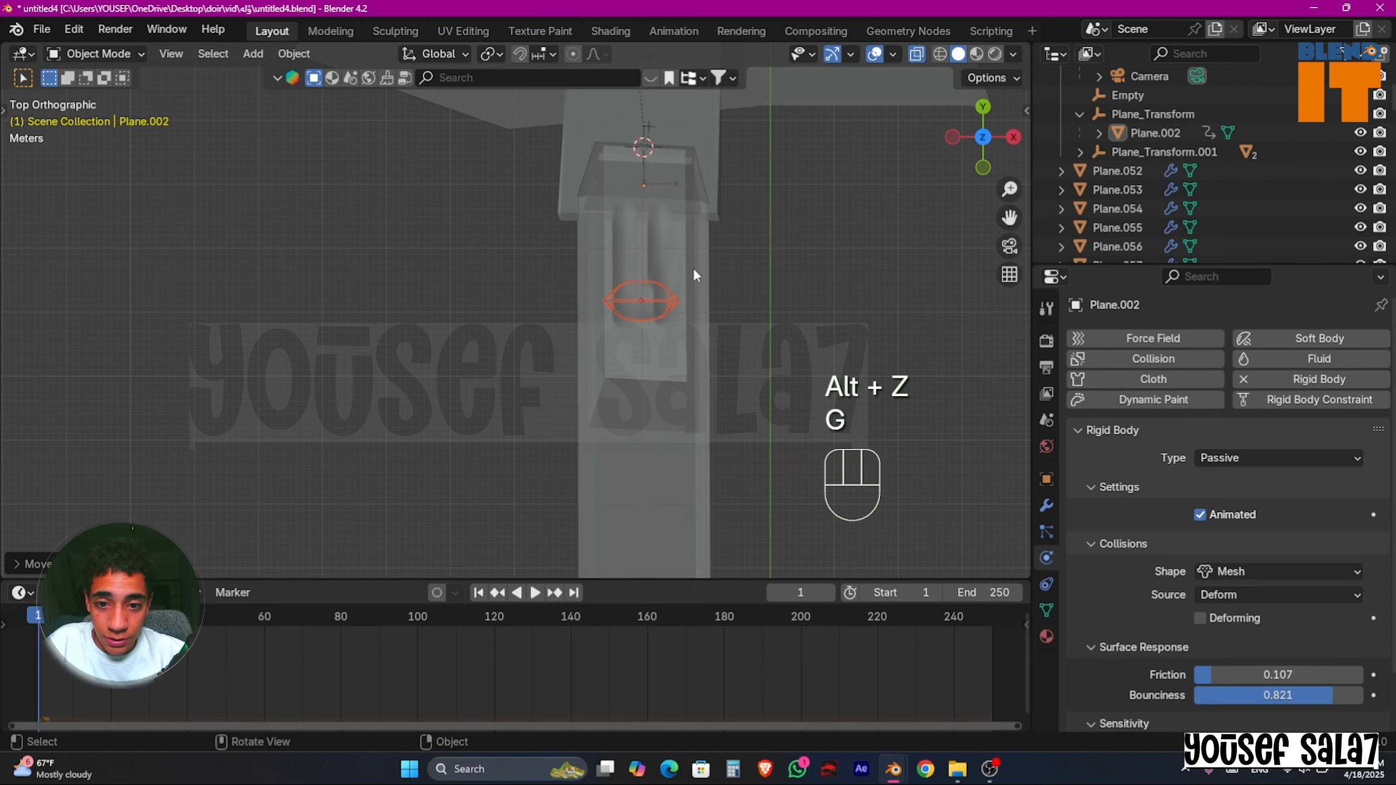
Step: Lower the chip bag along the Z axis into the corridor, level with the chip columns
middle_drag(693, 268, 500, 74)
key(g)
key(z)
key(g)
key(z)
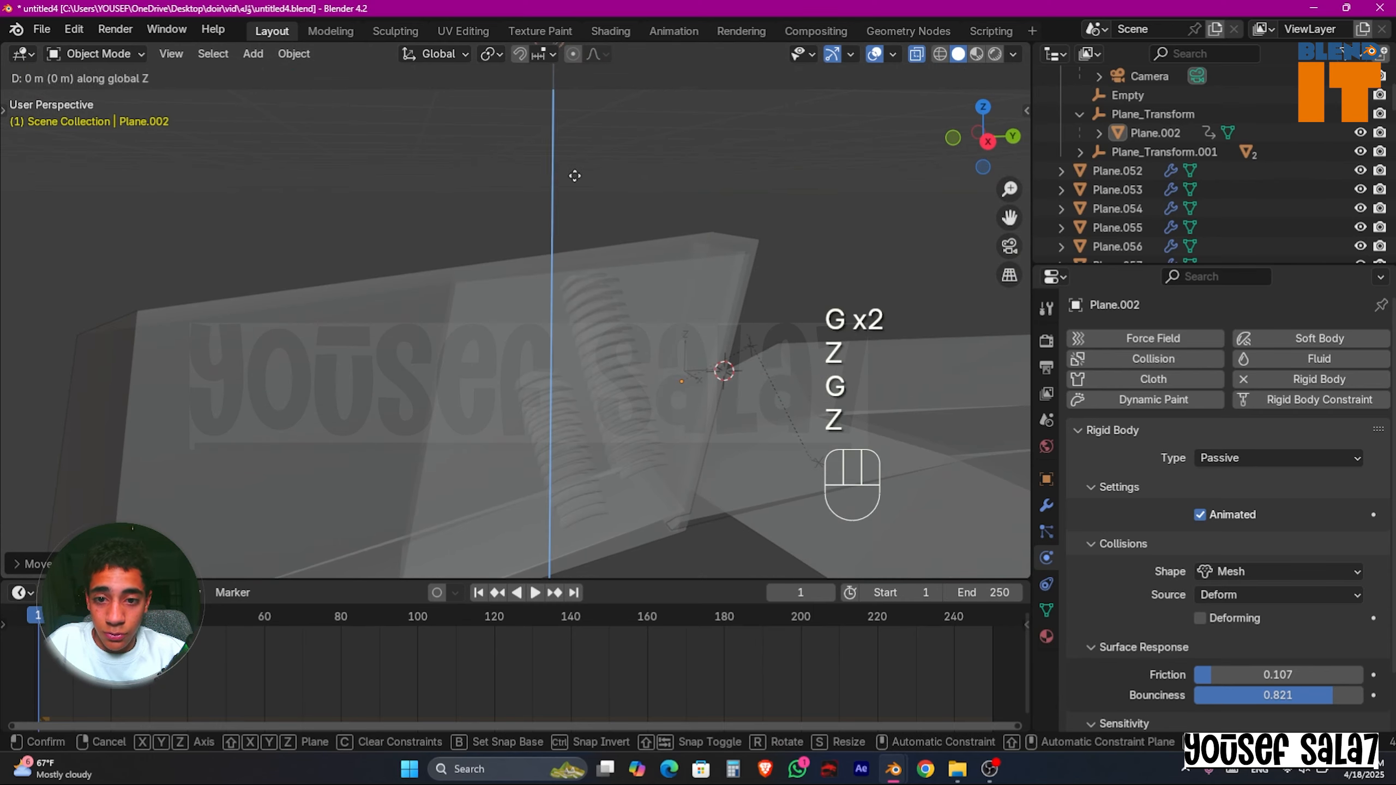
click(591, 327)
Step: Tilt the chip bag about the X axis and shift it along Y between the chip columns
middle_drag(591, 327, 794, 220)
key(r)
key(x)
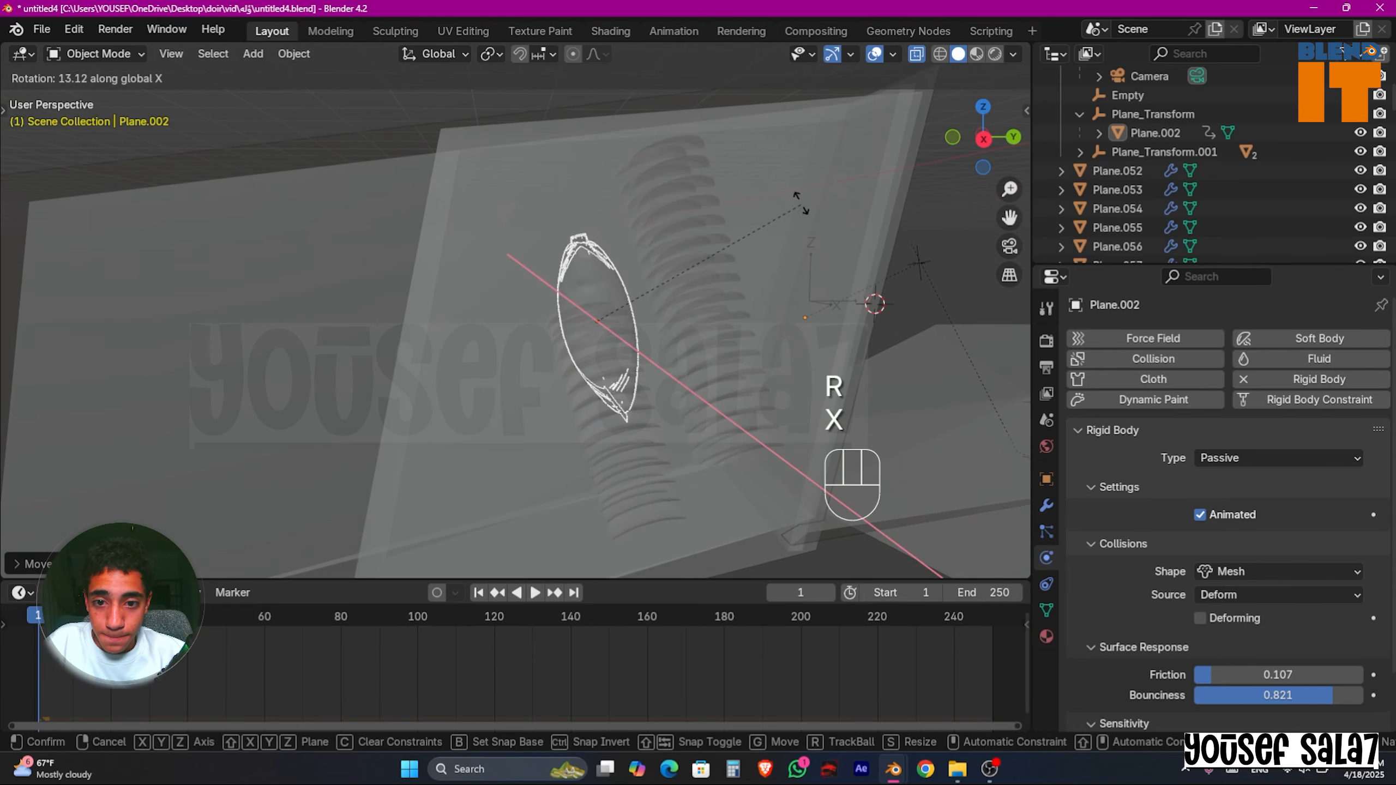
click(724, 354)
key(g)
key(y)
click(761, 343)
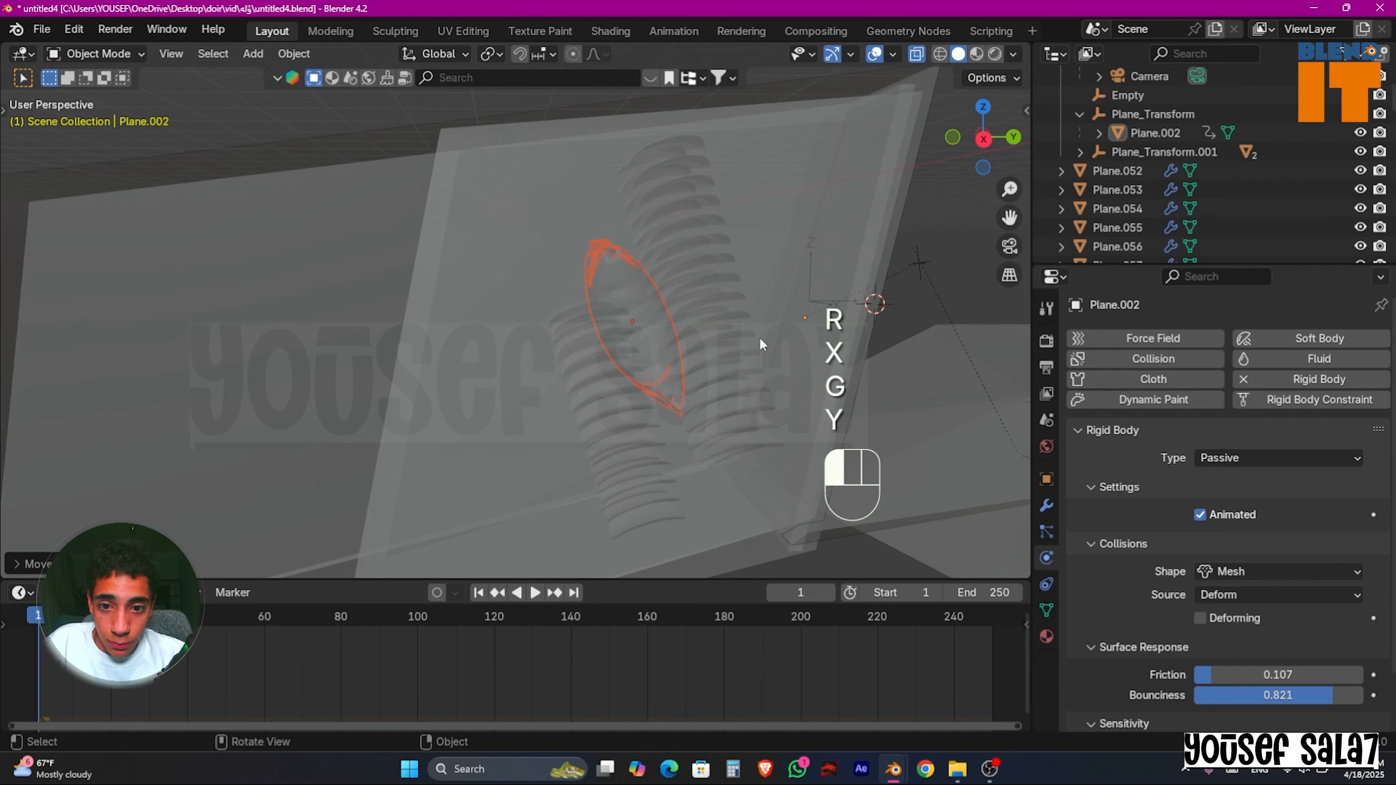
Step: Insert a keyframe for the chip bag's placement at frame 1
middle_drag(761, 338, 727, 333)
key(i)
scroll(622, 358, down, 3)
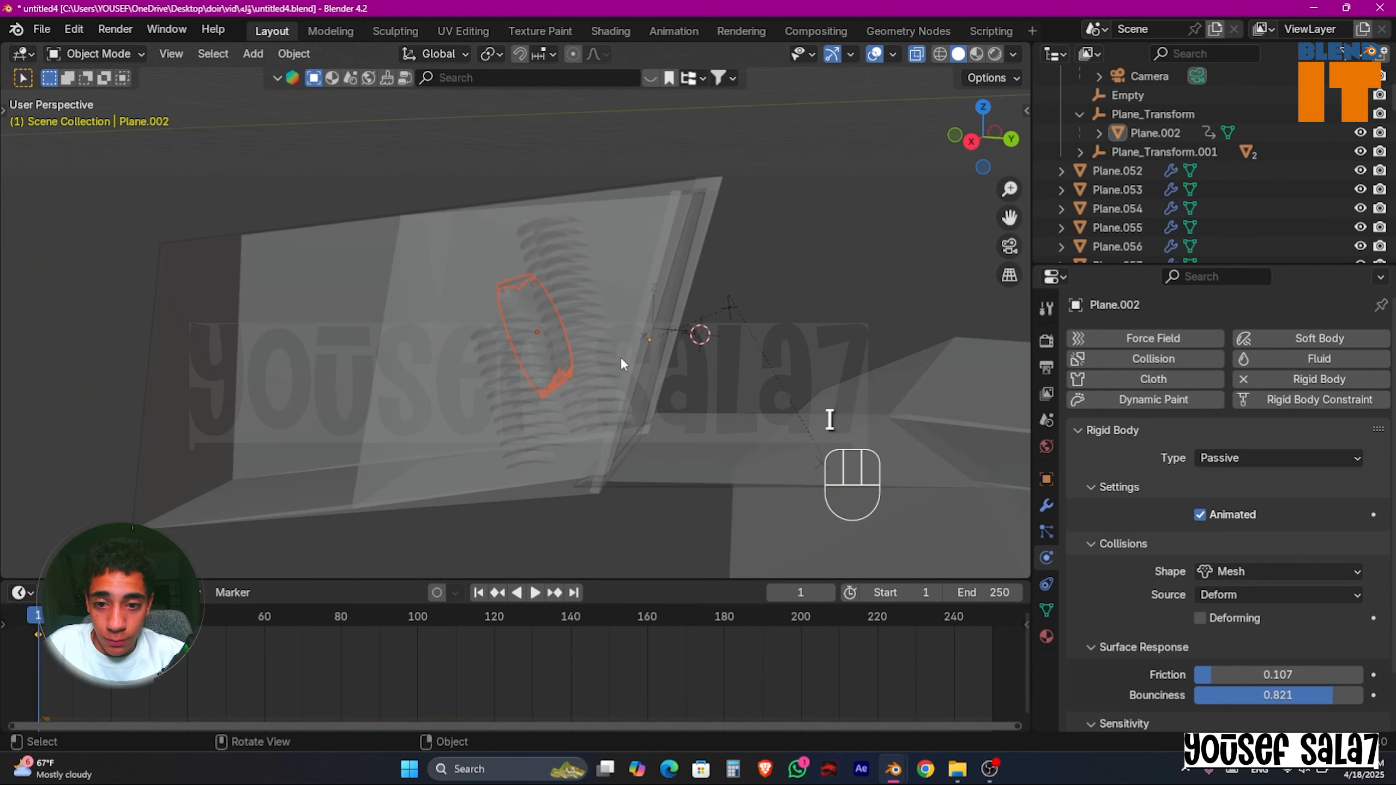
Step: Play the chip simulation in the X-ray side view and through the camera in rendered shading
middle_drag(619, 356, 651, 348)
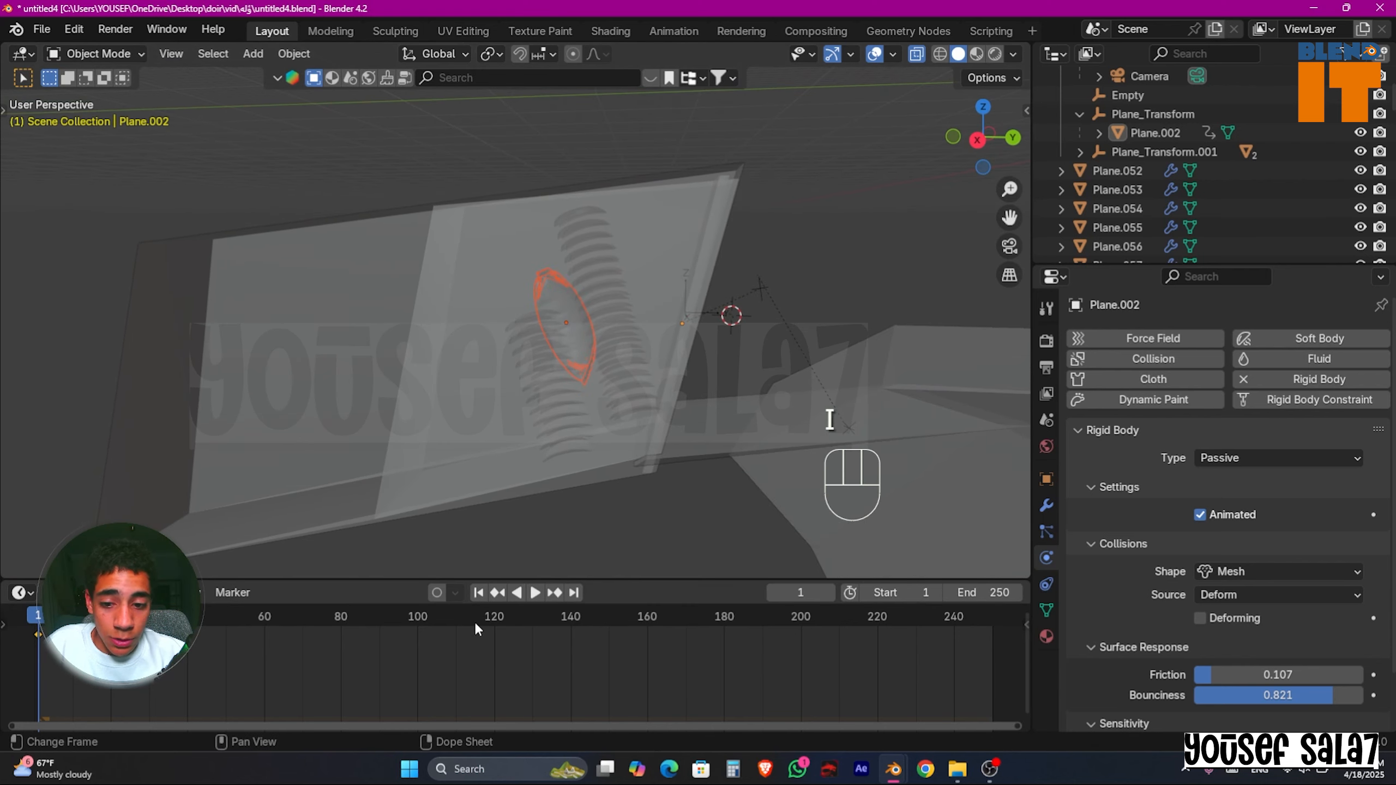
middle_drag(639, 281, 583, 289)
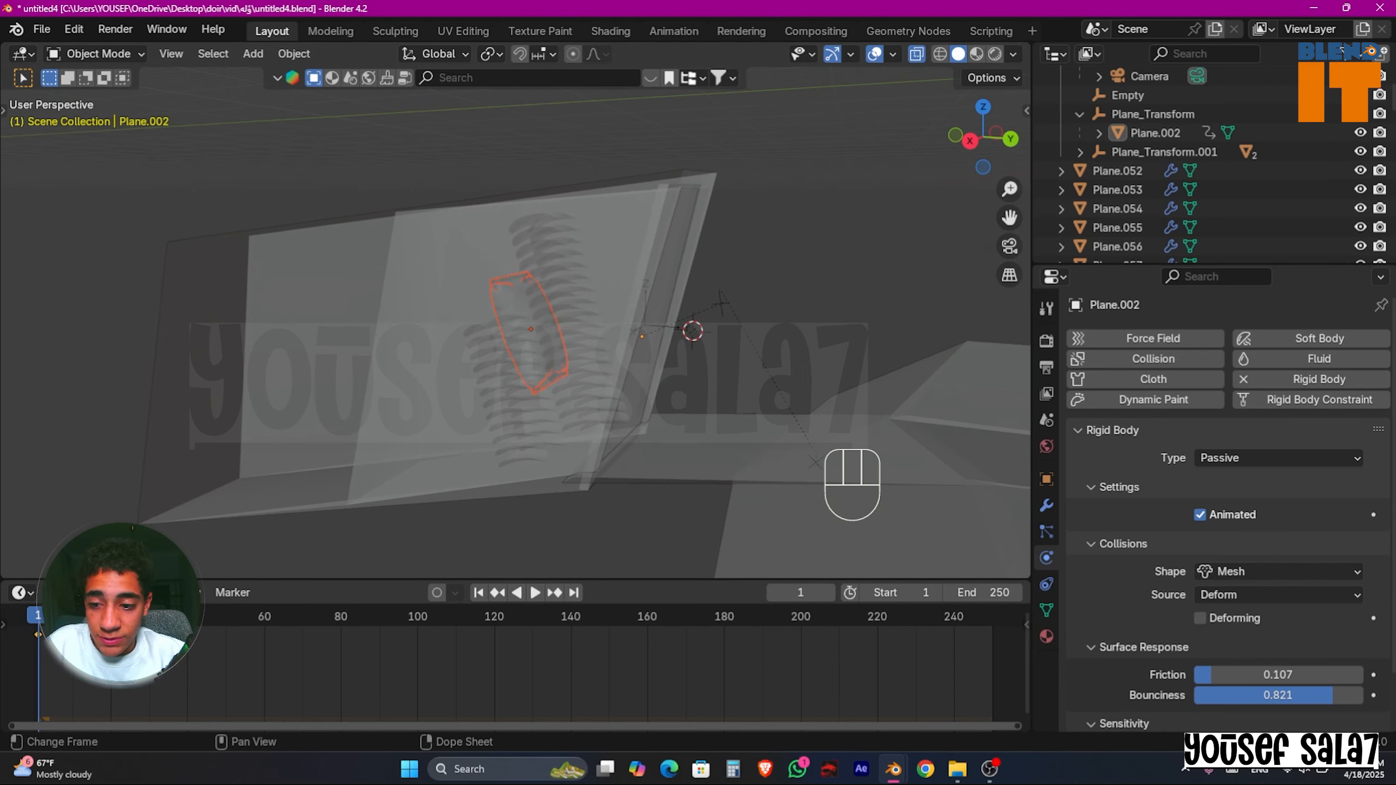
key(space)
key(space)
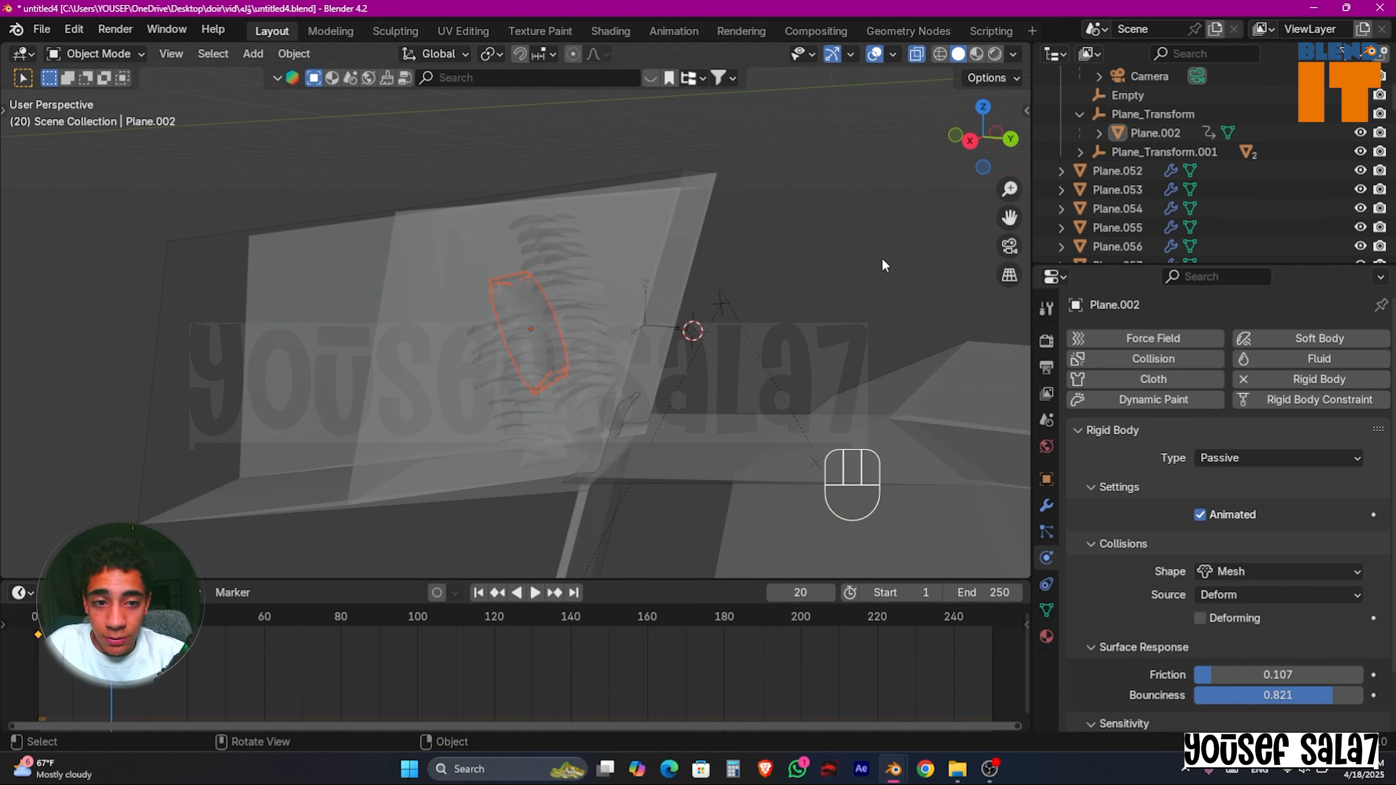
click(1009, 246)
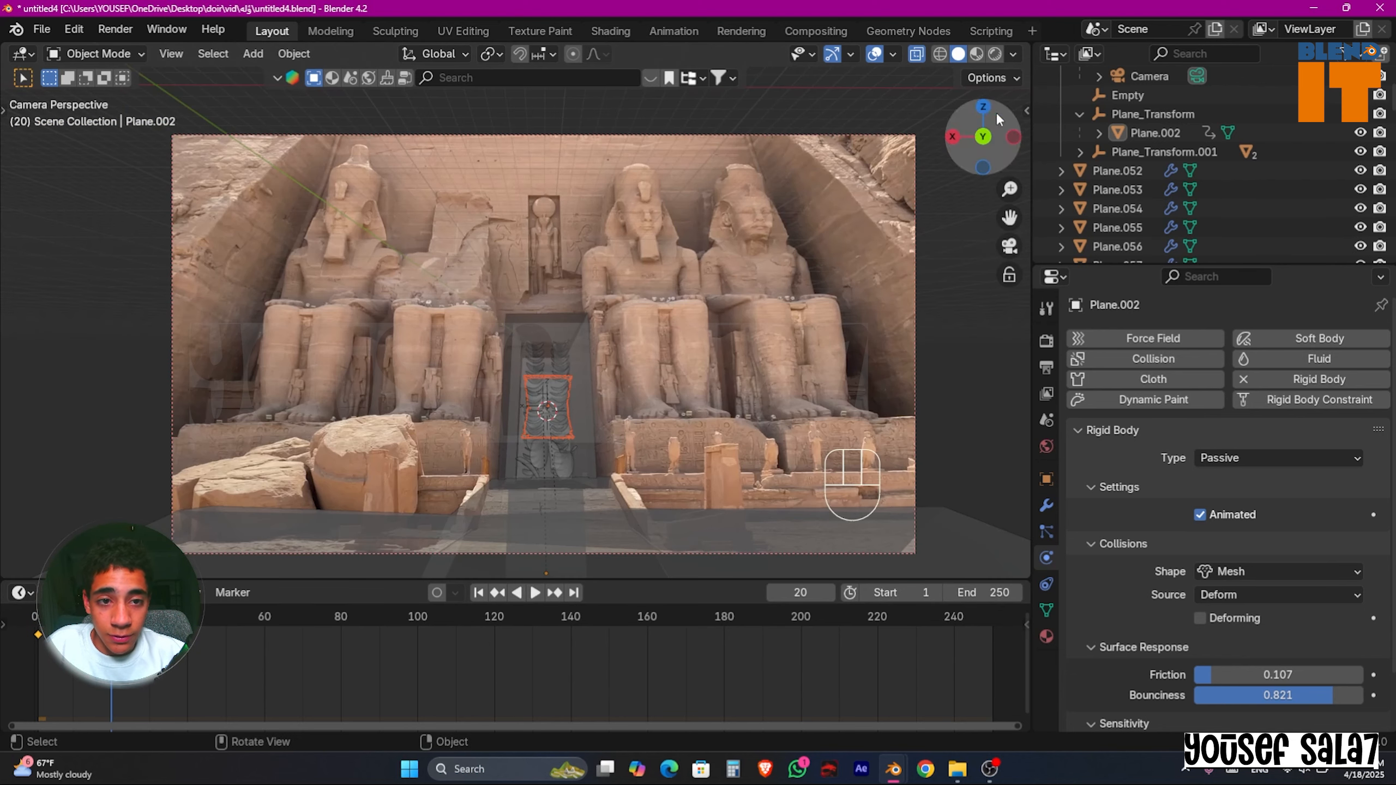
click(996, 54)
key(space)
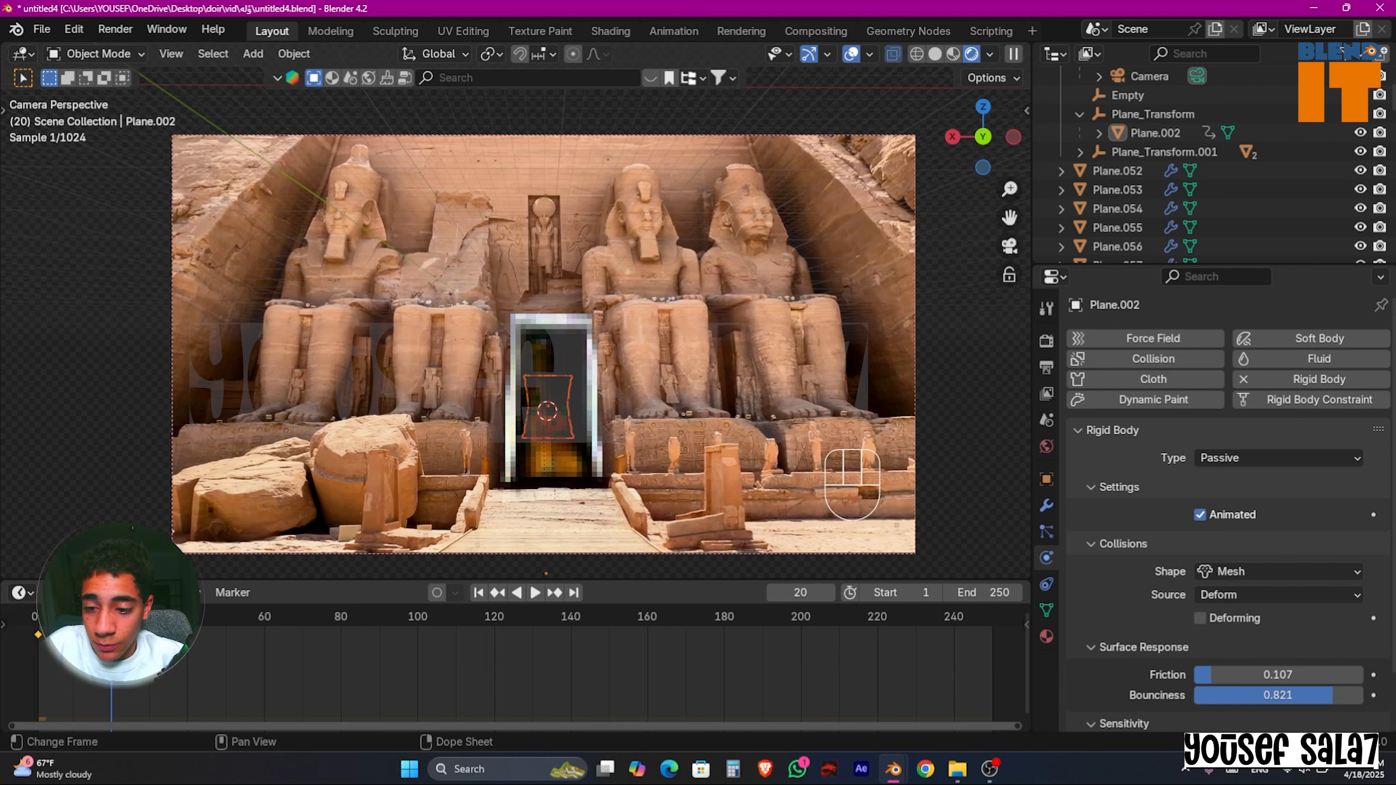
click(207, 612)
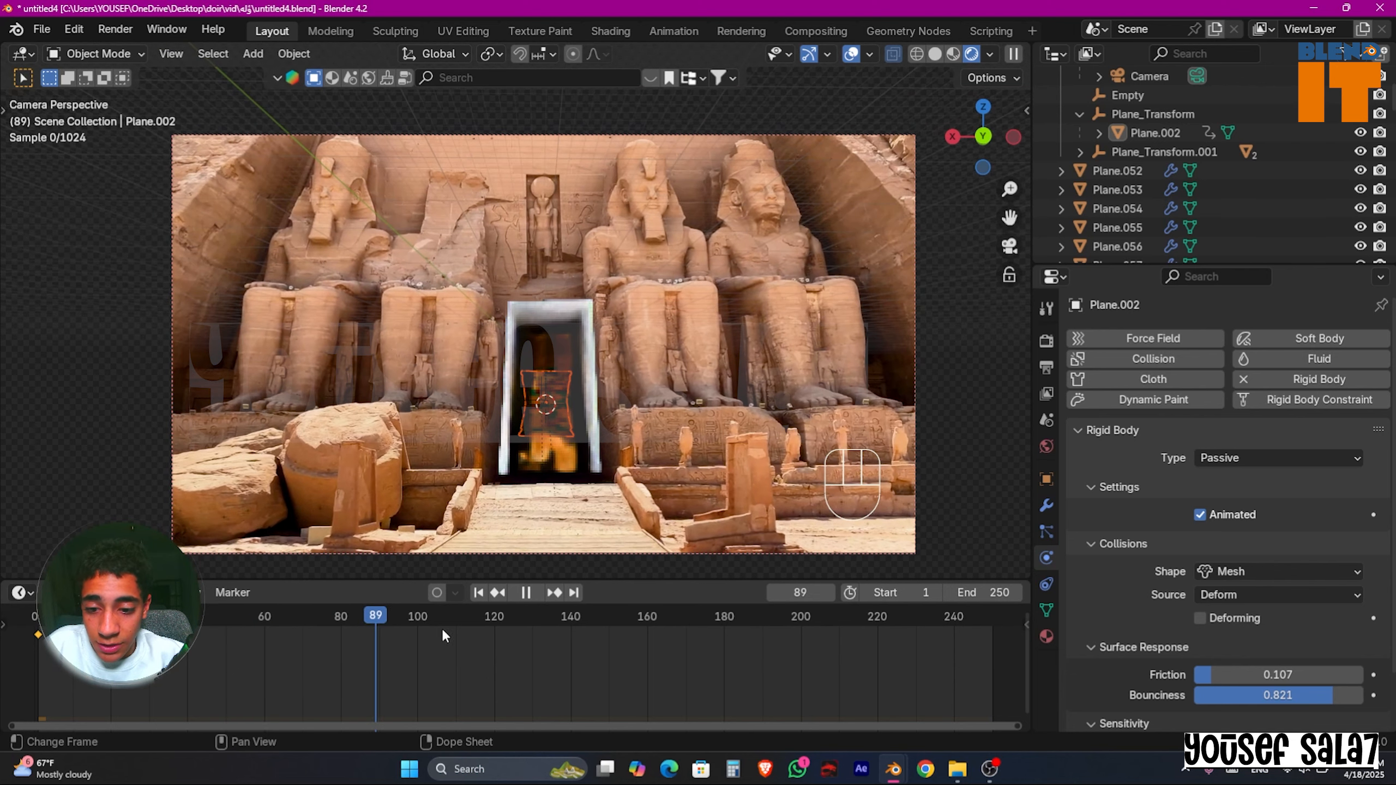
click(442, 627)
Step: At frame 60, try moving the chip bag about 58 m along Y and raising it about 5.7 m along Z
drag(320, 622, 267, 617)
key(g)
key(y)
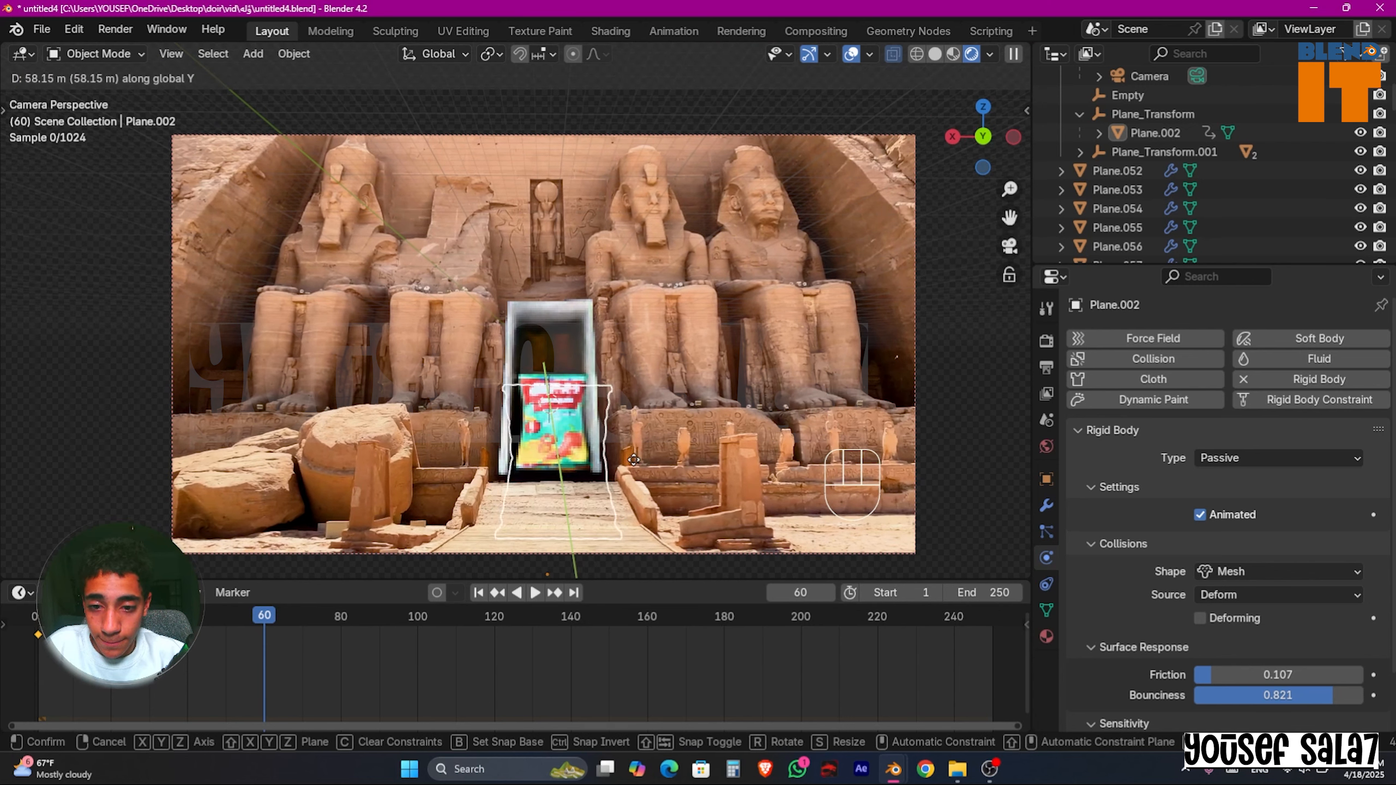
click(634, 460)
key(g)
key(z)
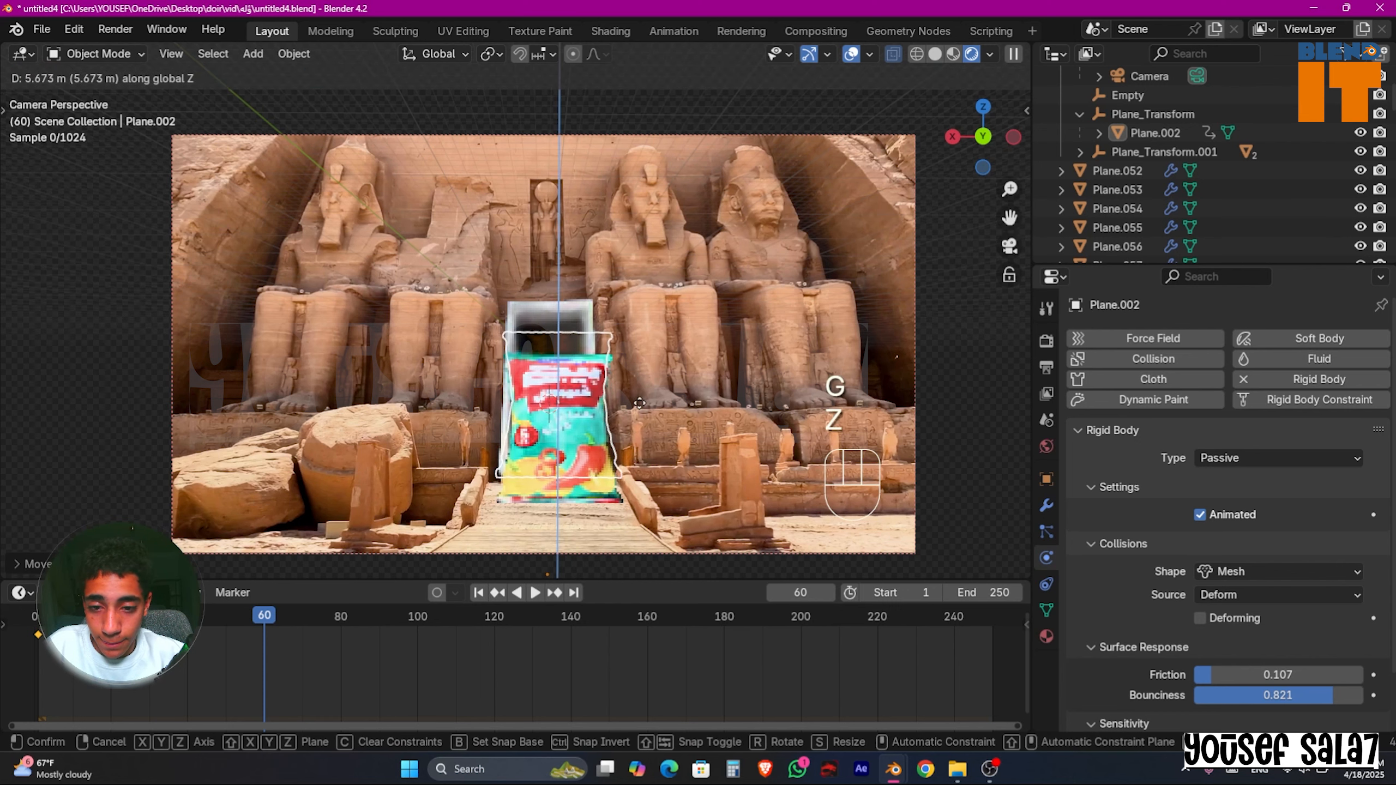
click(639, 403)
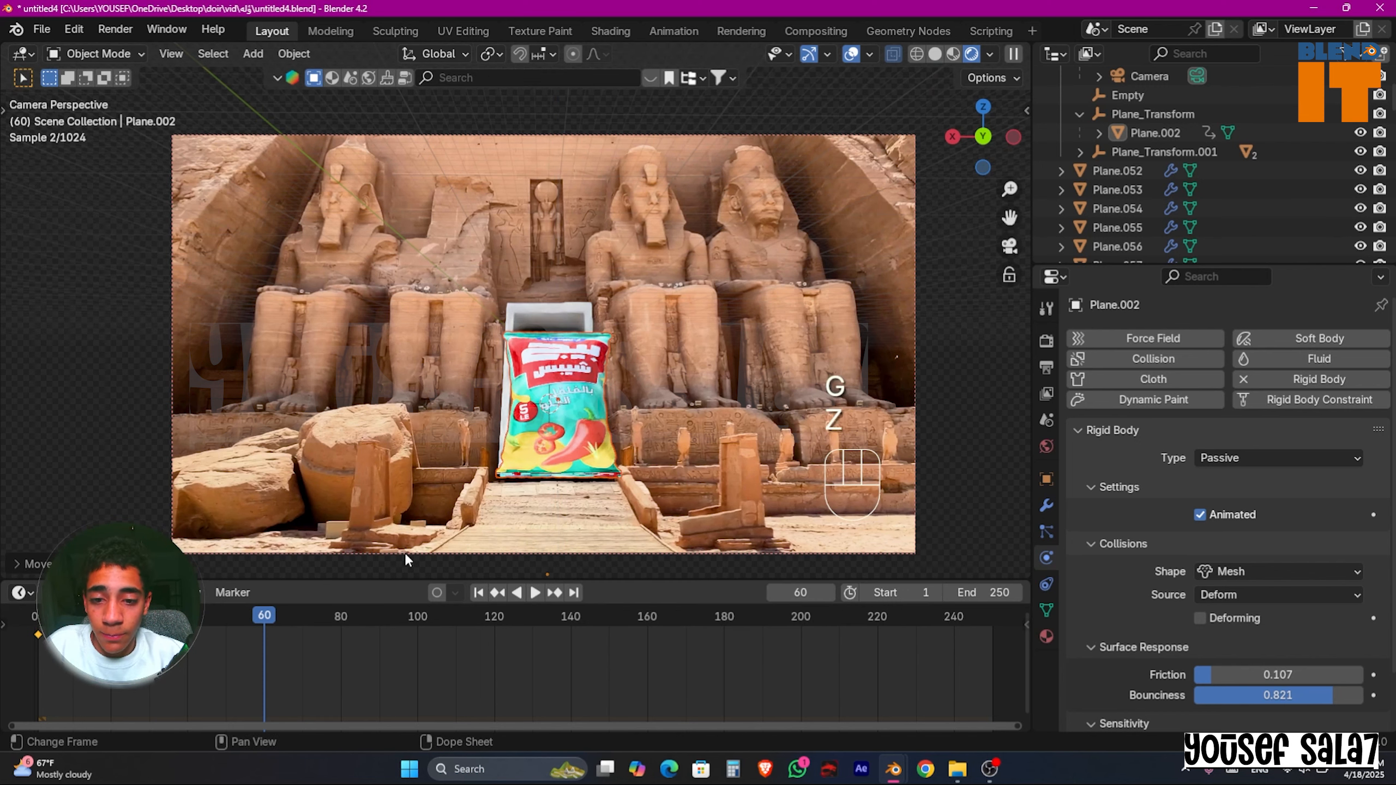
Step: Play the animation to frame 149 and try moving the chip bag about 62 m along Y, raised along Z in front of the doorway
key(space)
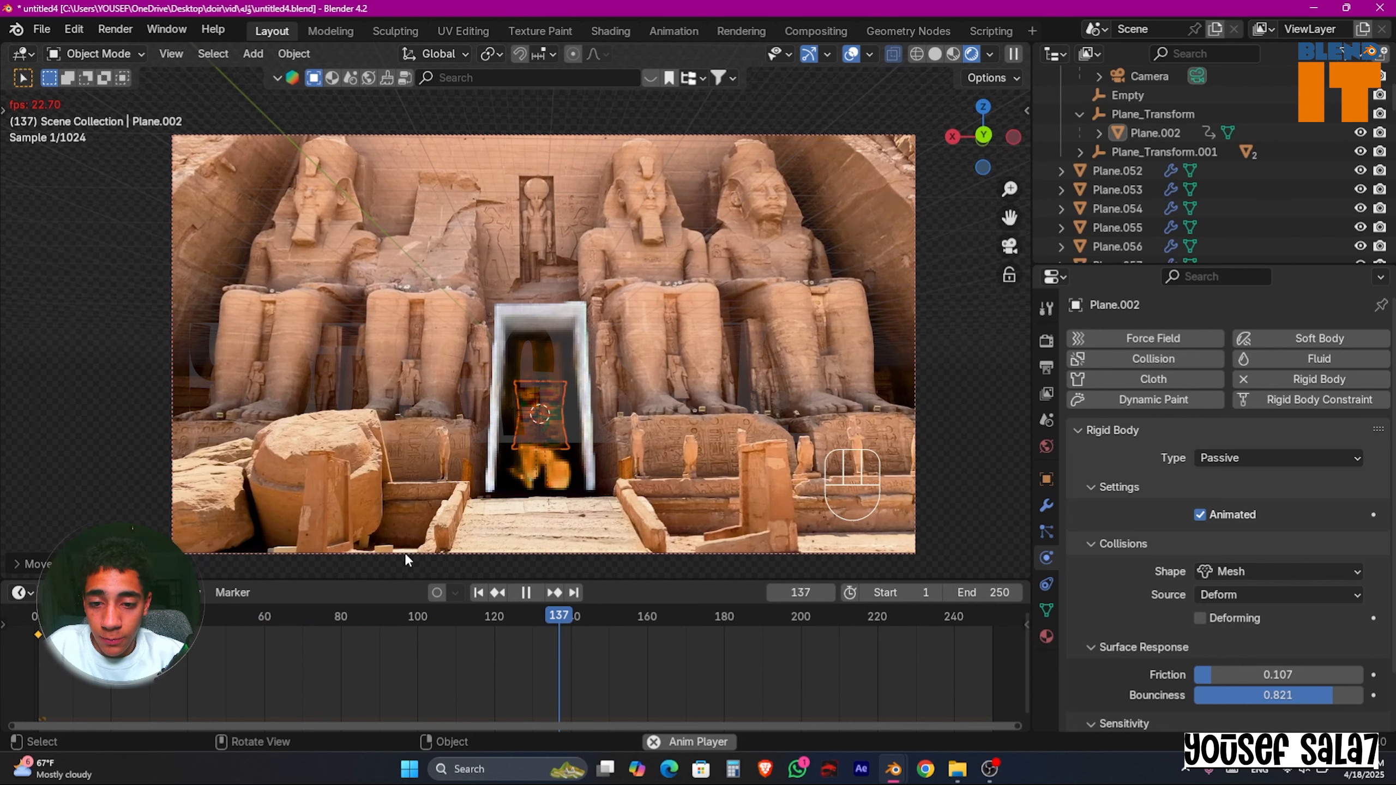
key(space)
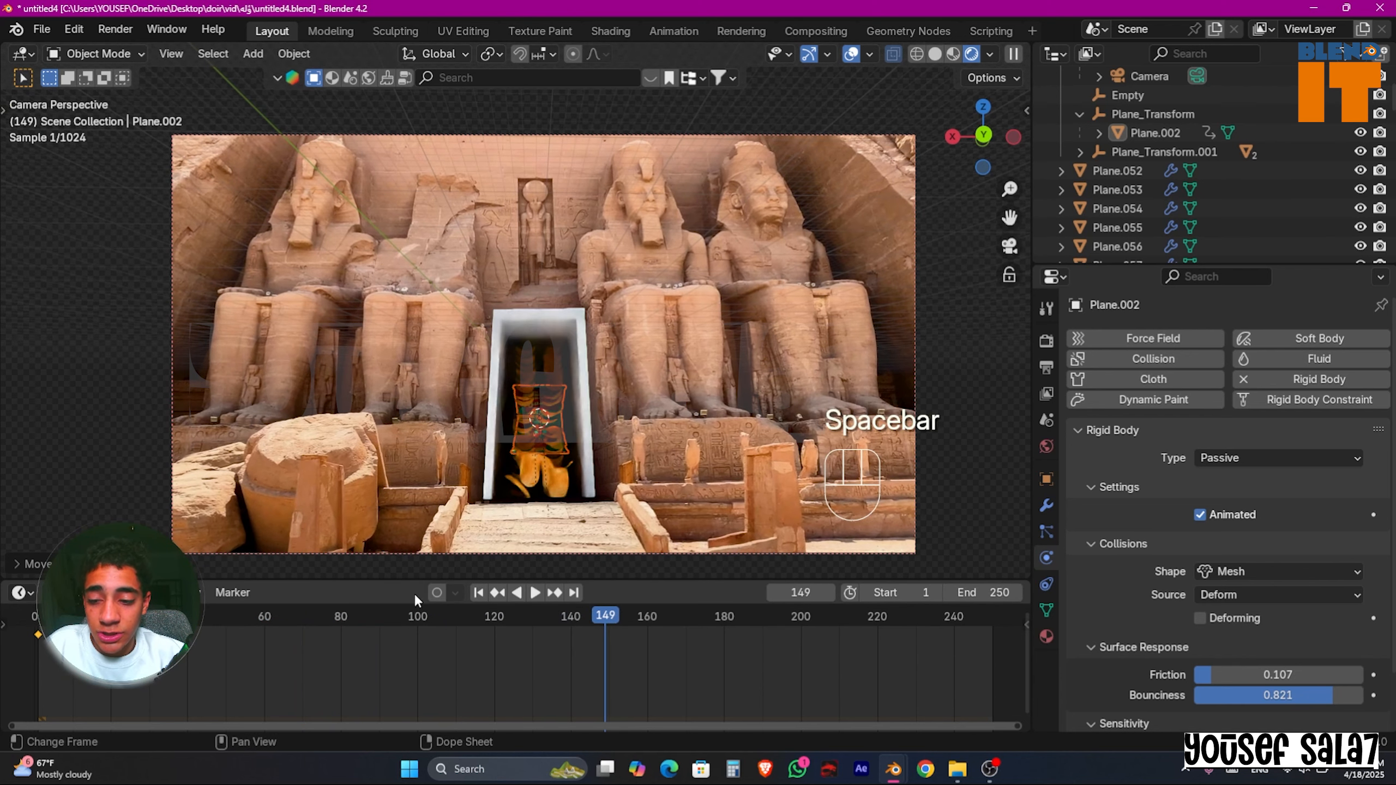
key(g)
key(y)
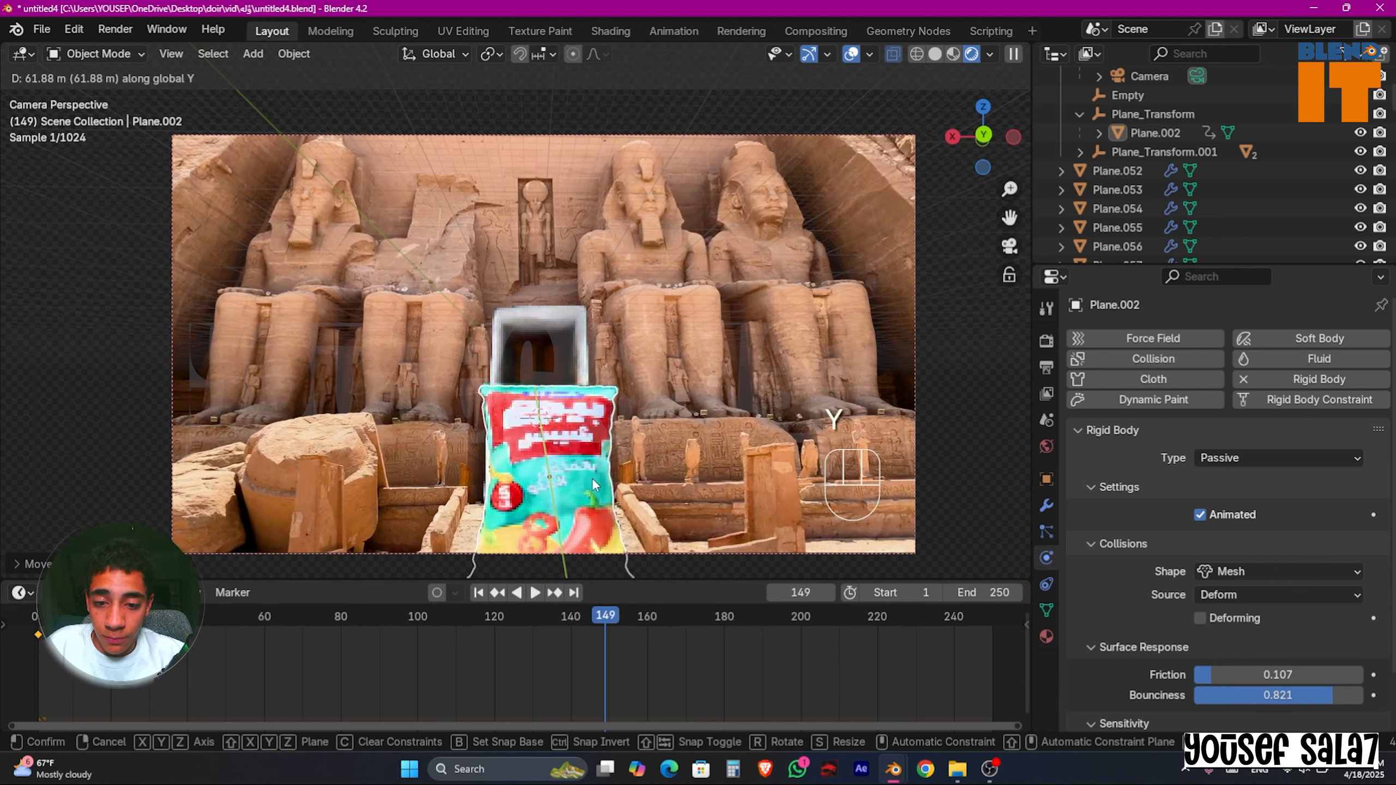
key(g)
key(z)
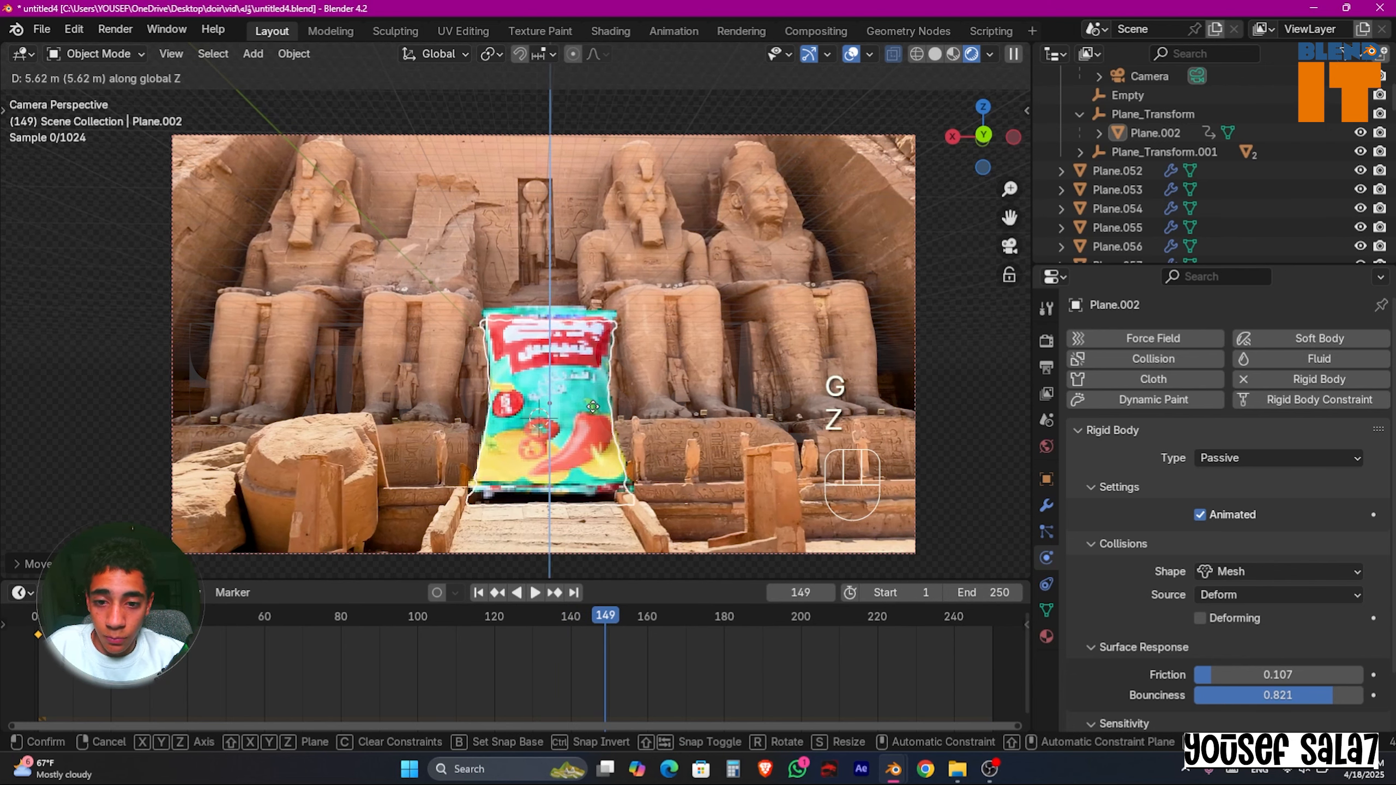
click(592, 412)
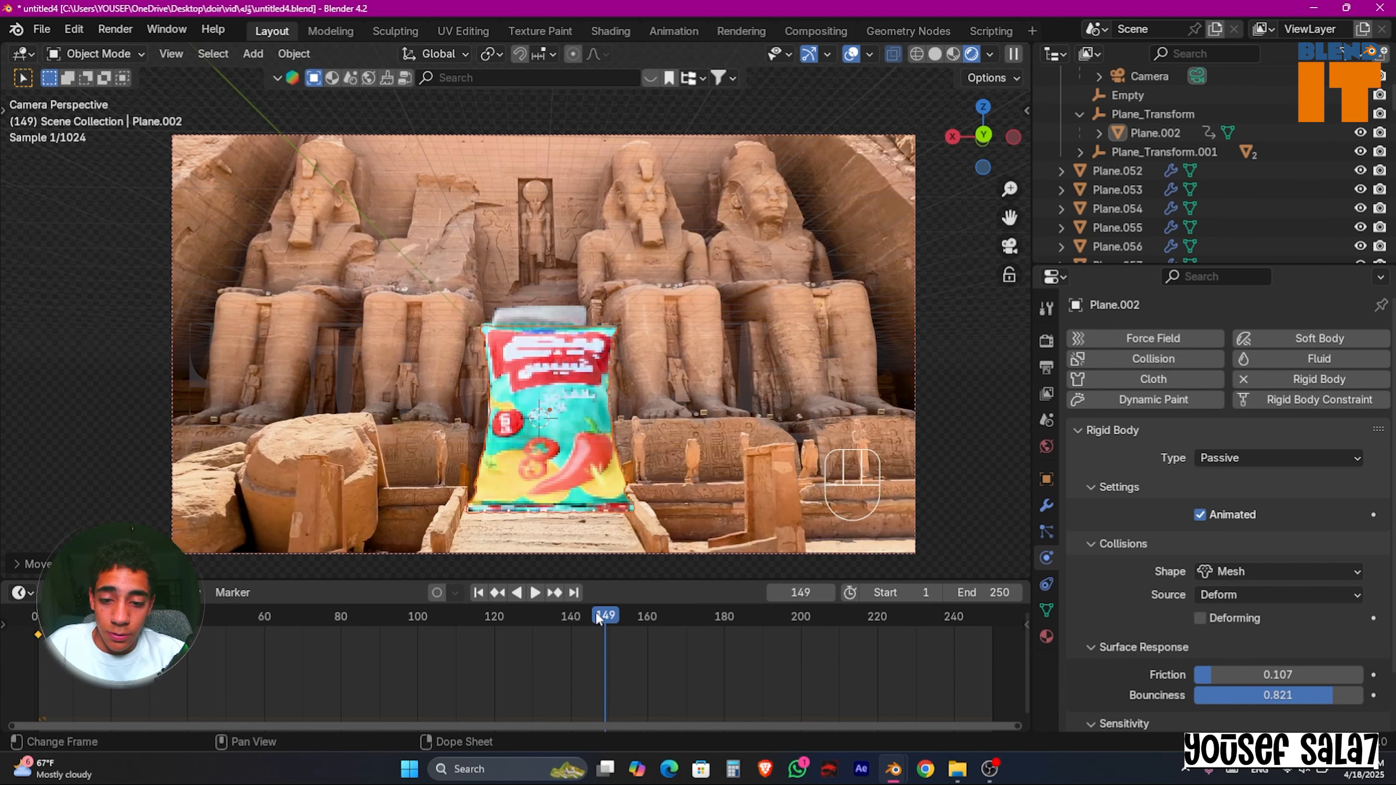
Step: Go to frame 150 and bring the chip bag about 54 m out of the doorway along Y, raising it along Z
click(808, 592)
text(1)
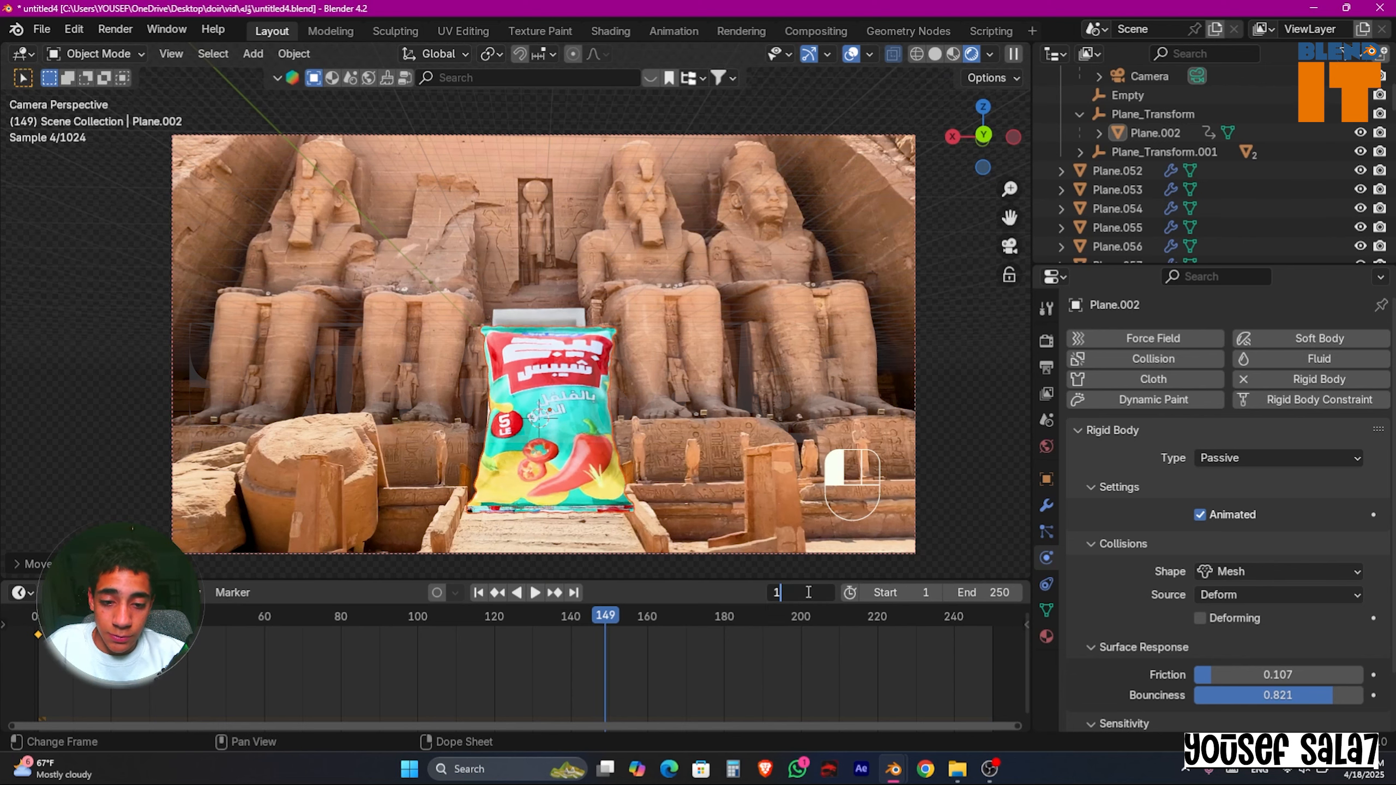
text(50)
key(Return)
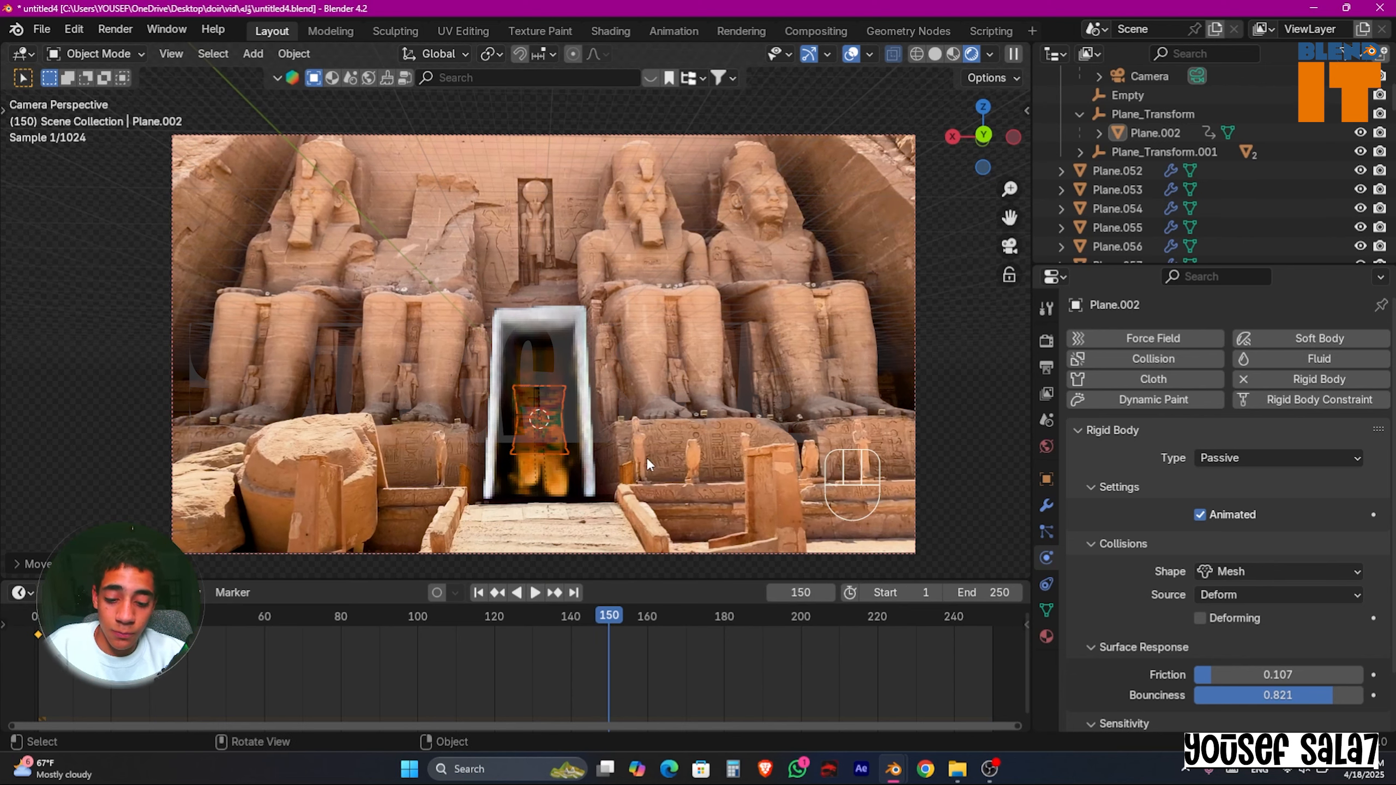
key(g)
key(y)
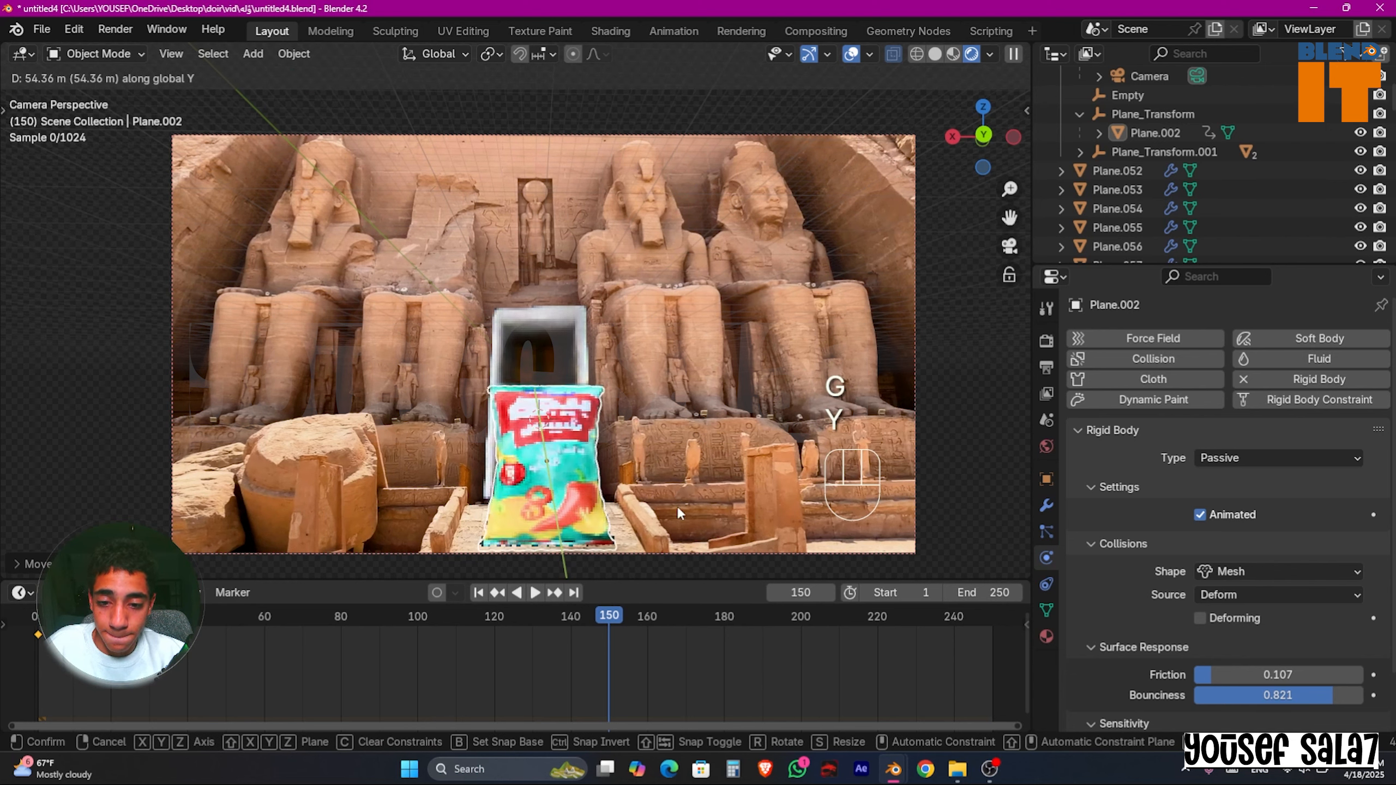
key(z)
click(671, 436)
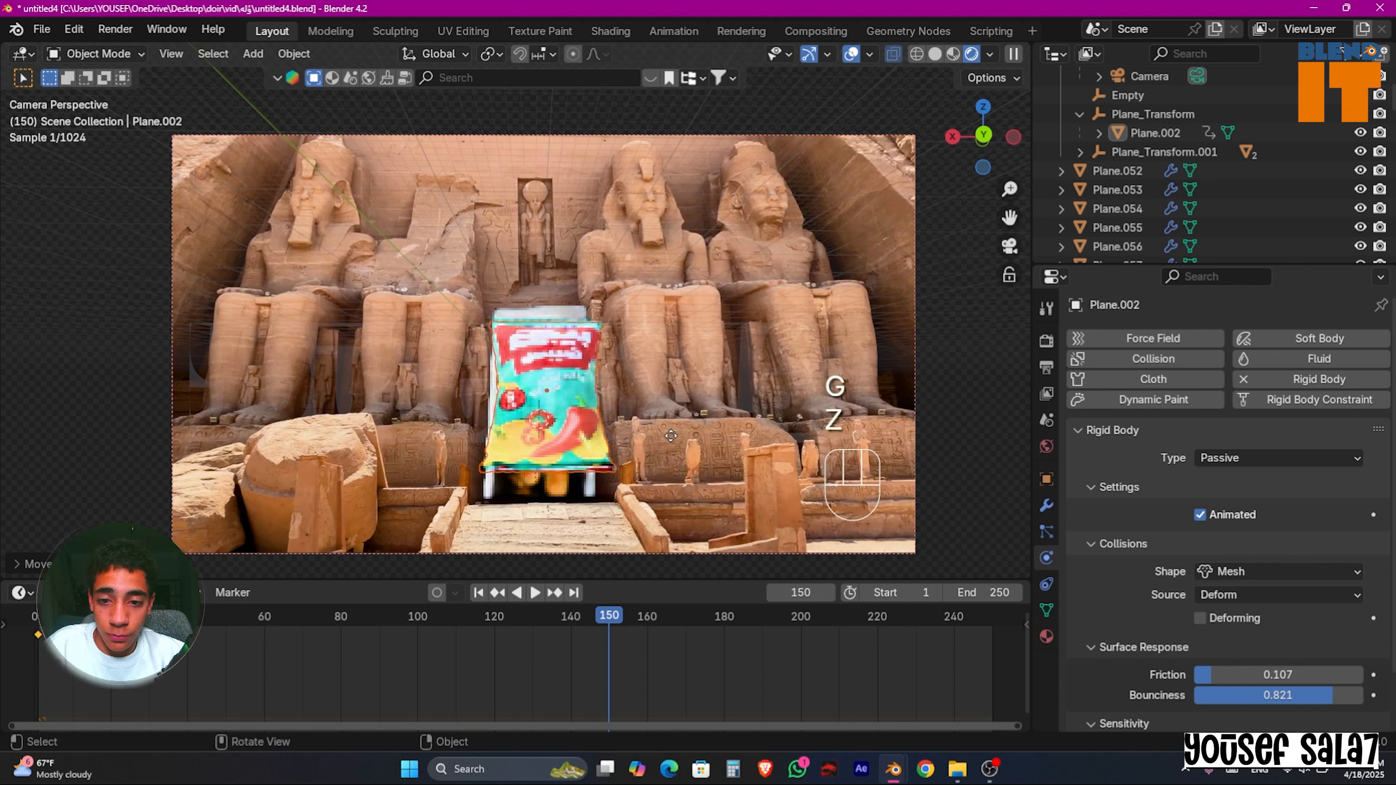
Step: Bring the chip bag further towards the camera along Y and insert a keyframe at frame 150
key(g)
key(y)
click(671, 455)
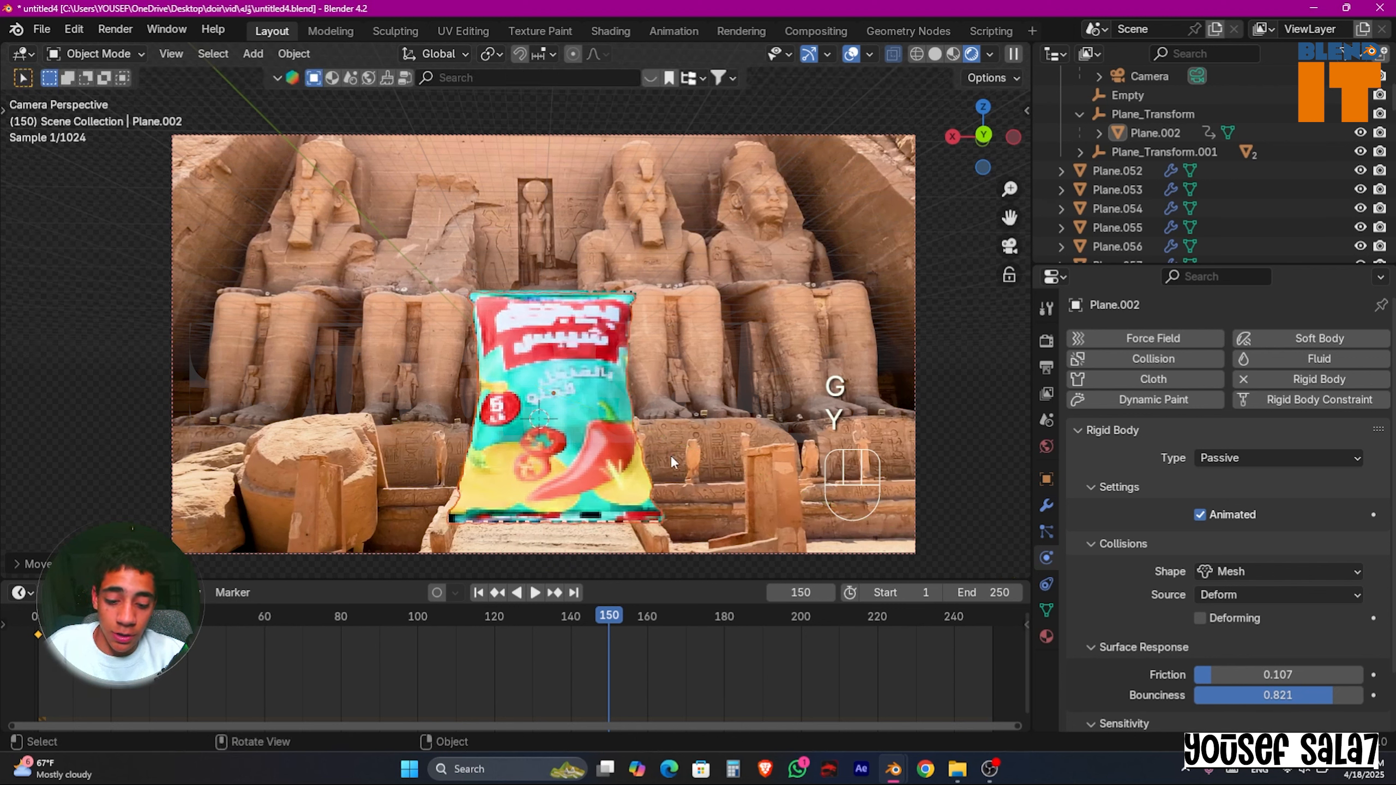
key(i)
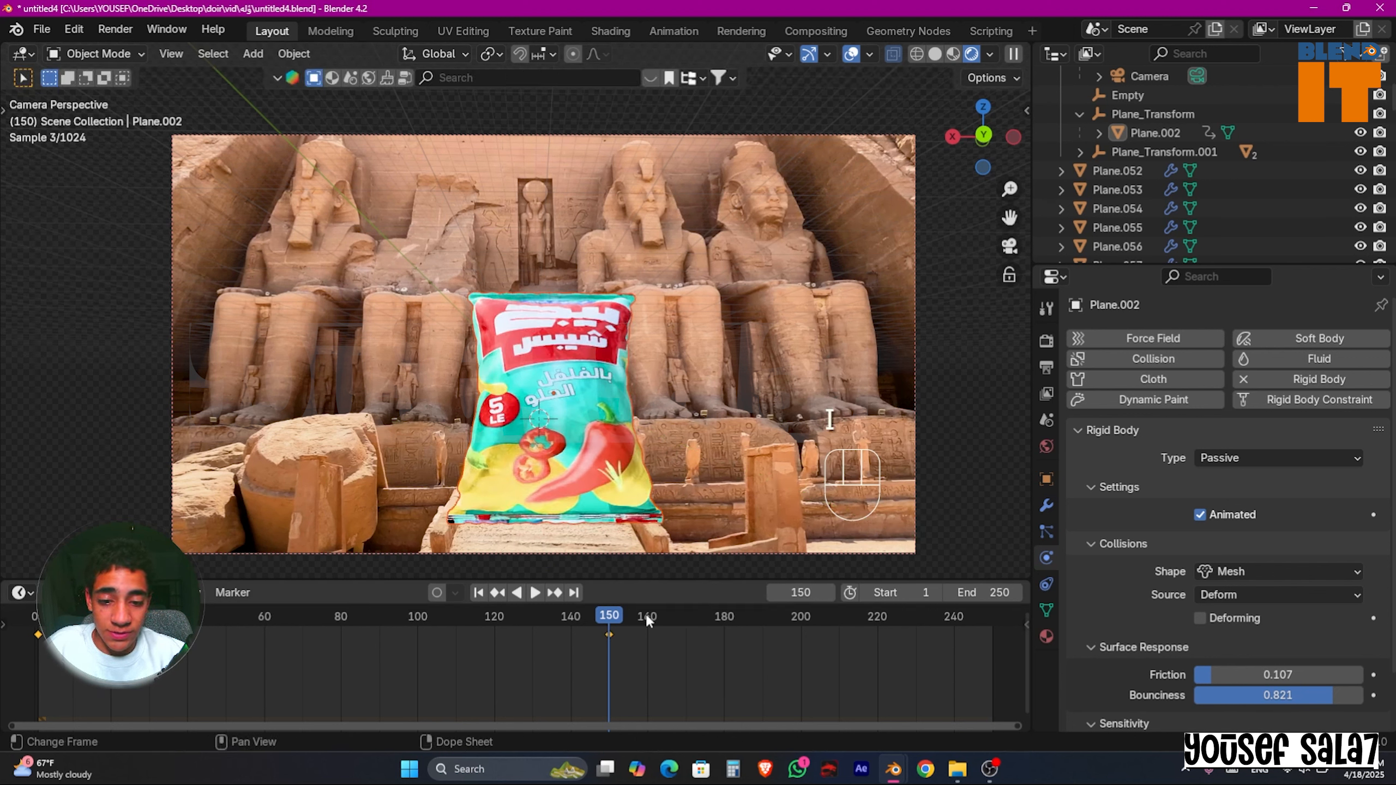
Step: At frame 180, rotate the chip bag about the global Z axis and insert a keyframe
click(722, 616)
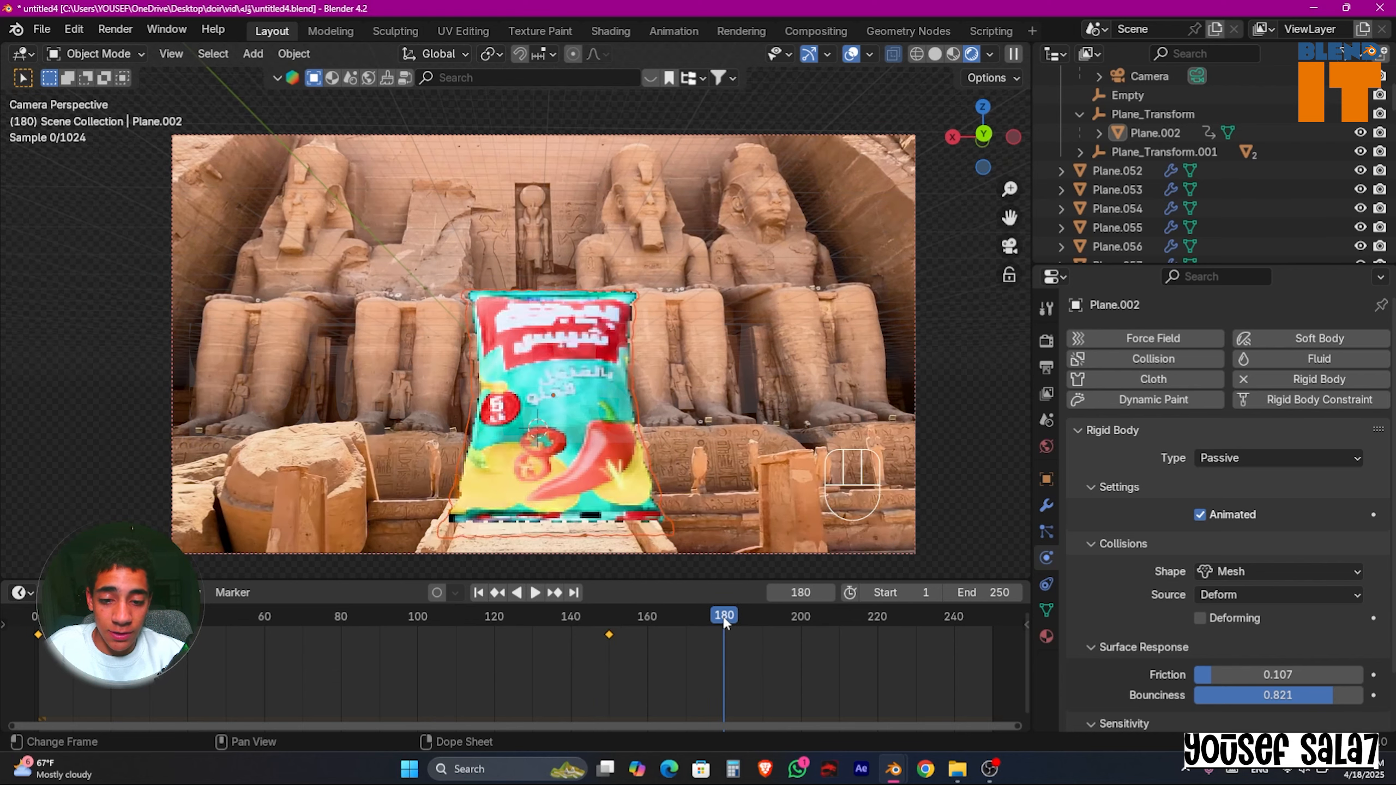
key(r)
key(z)
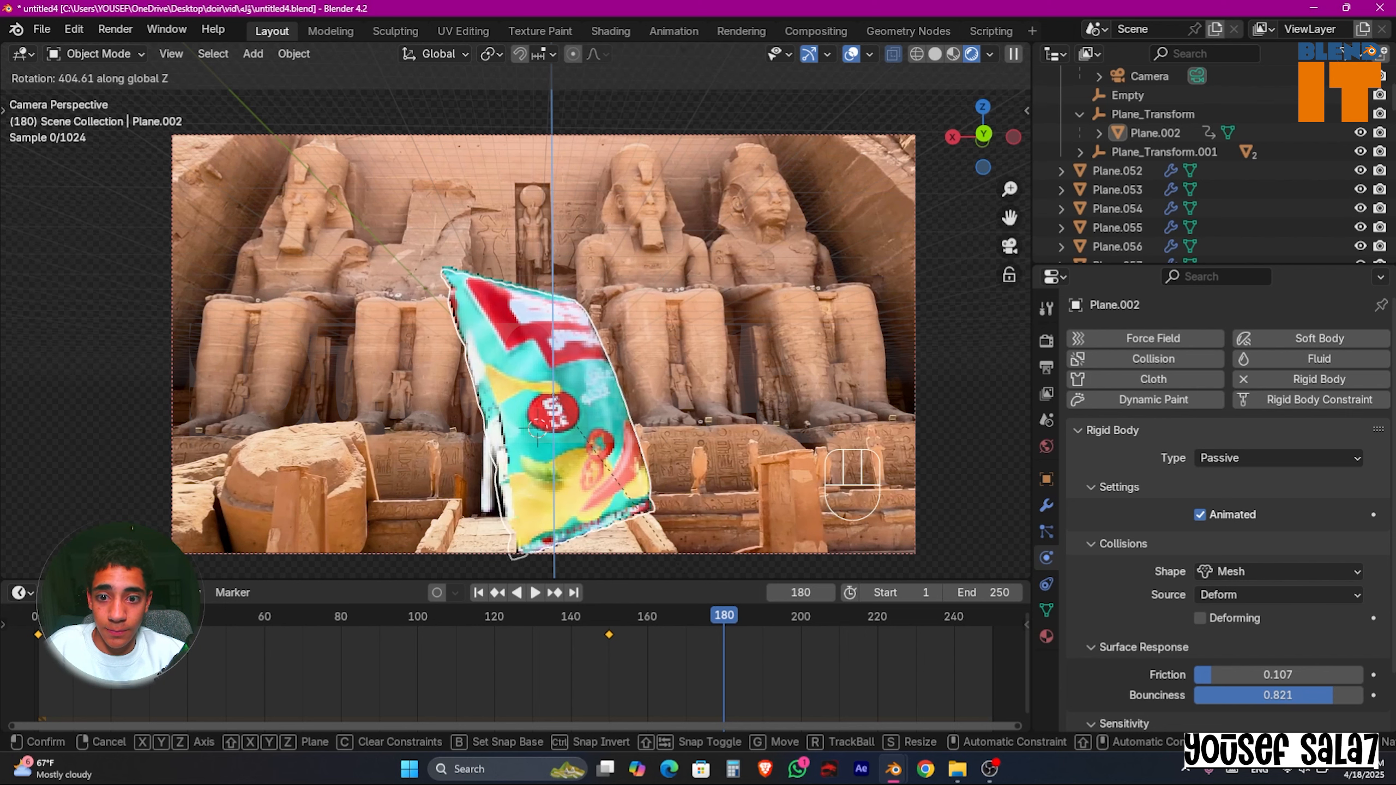
click(733, 513)
key(i)
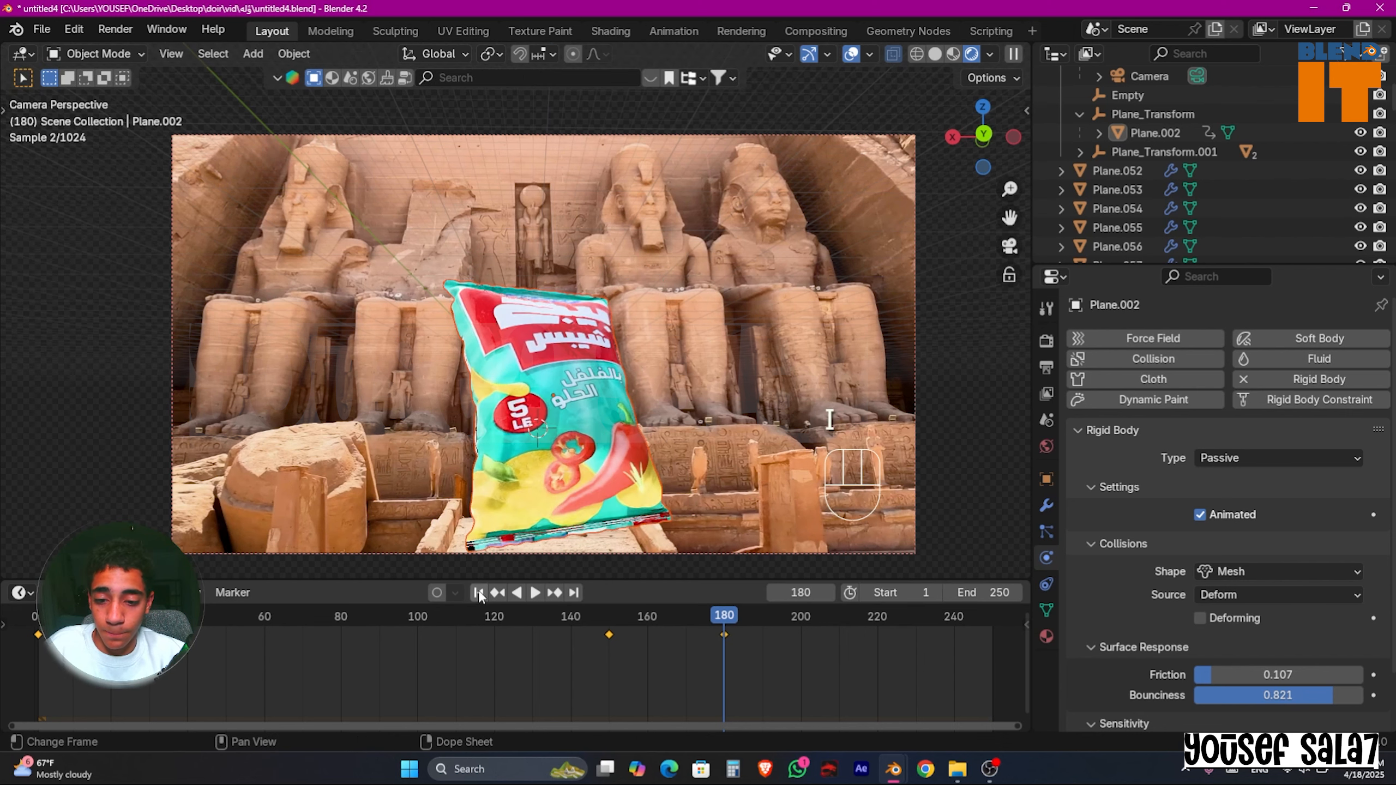
Step: Duplicate the chip bag's frame 1 keyframe to frame 120
key(shift+Left)
click(39, 635)
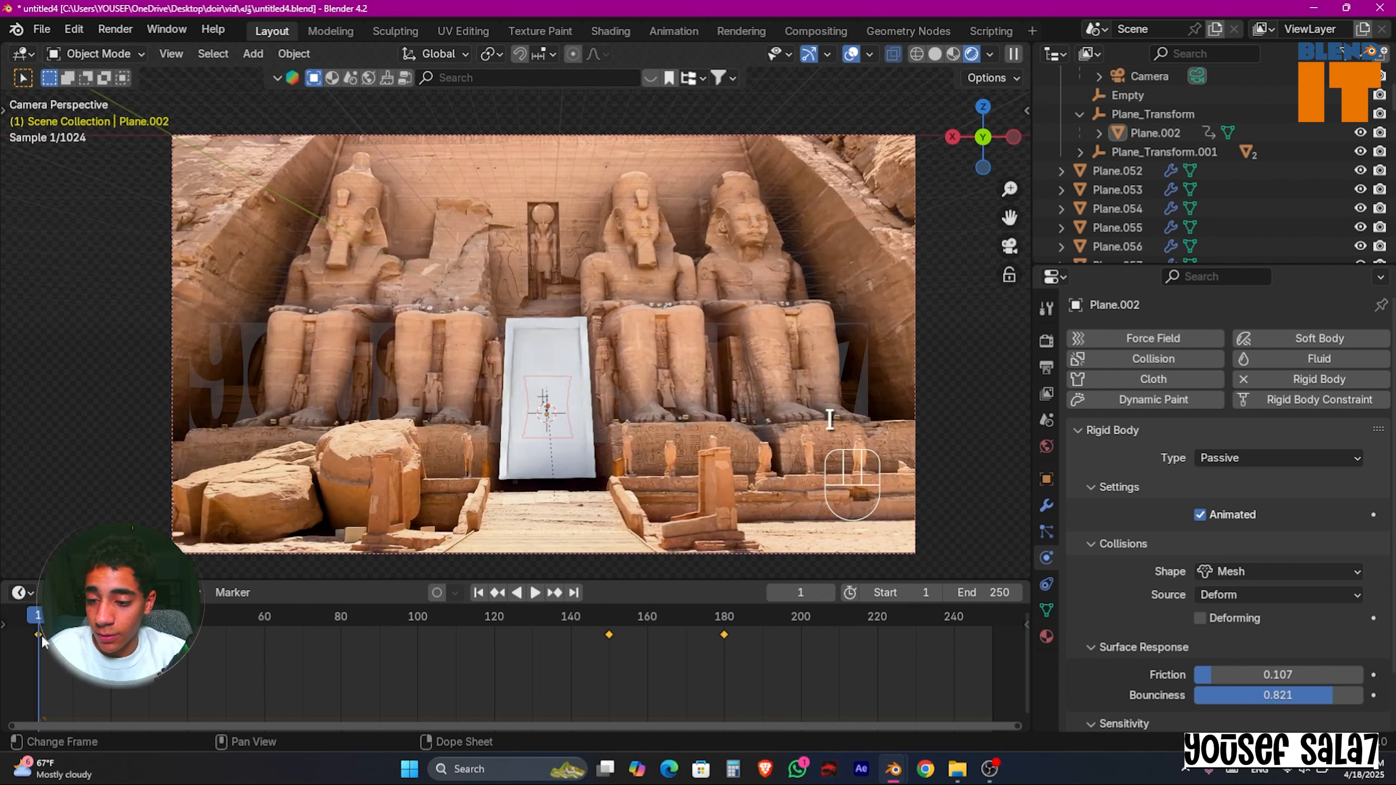
key(shift+d)
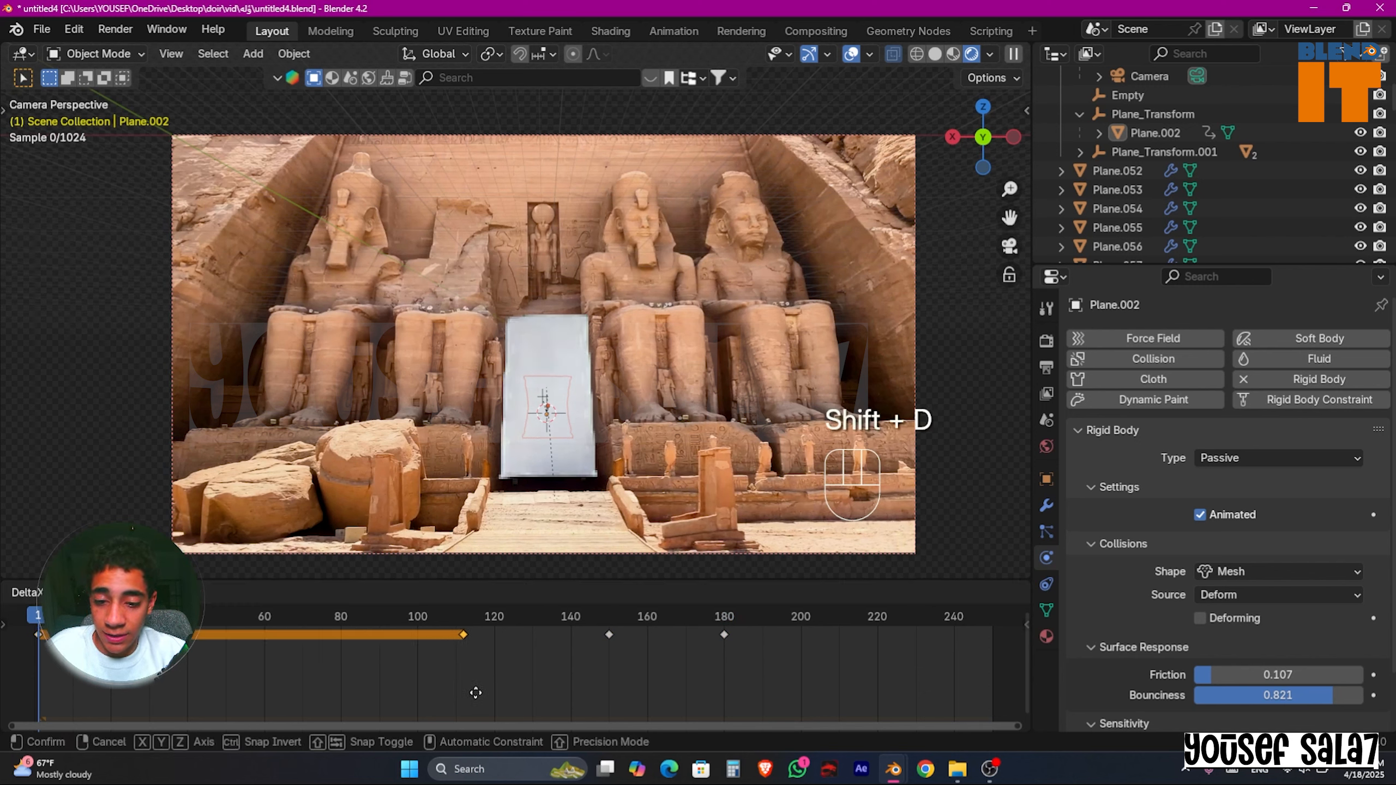
click(503, 685)
Step: Play the door and chip bag animation through the camera in rendered shading, and replay it from frame 1 in solid shading
key(space)
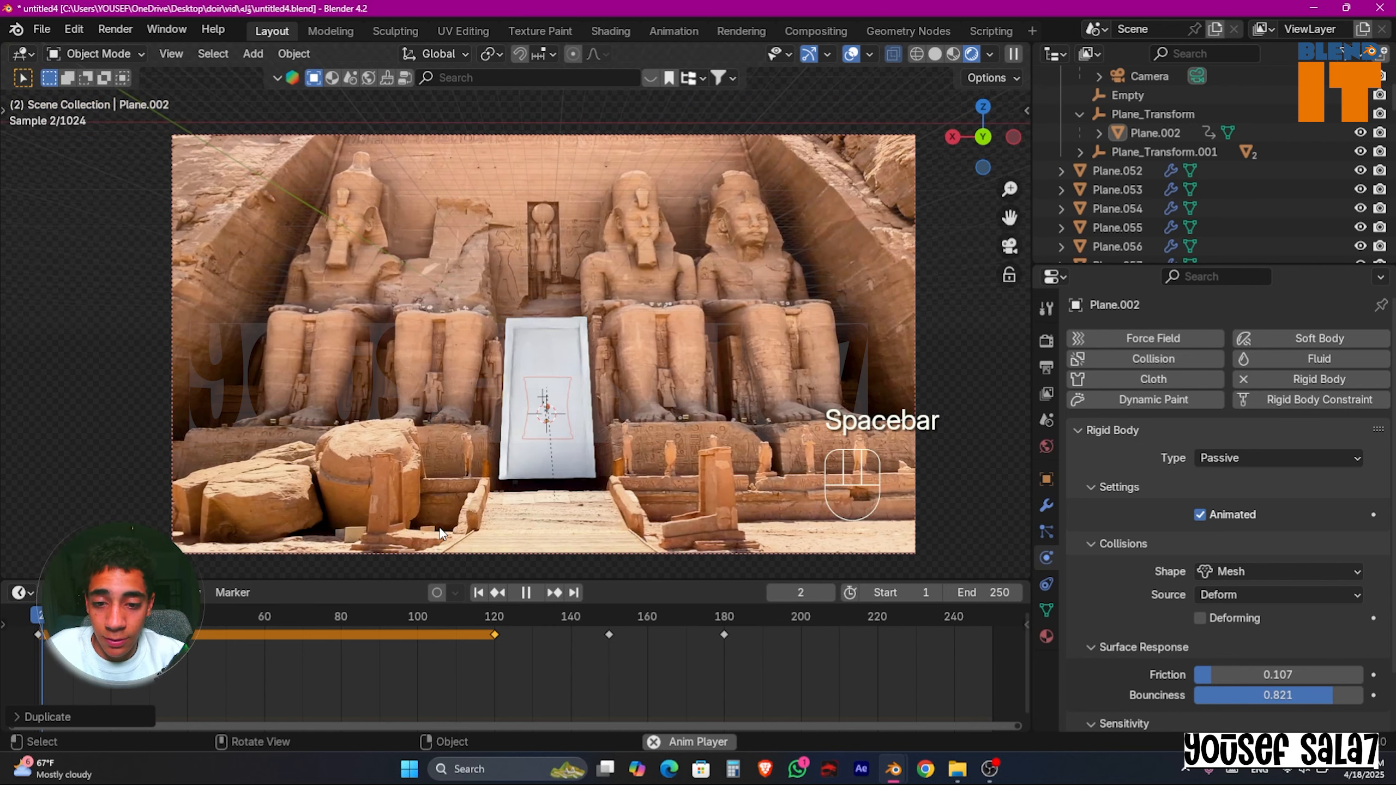
key(space)
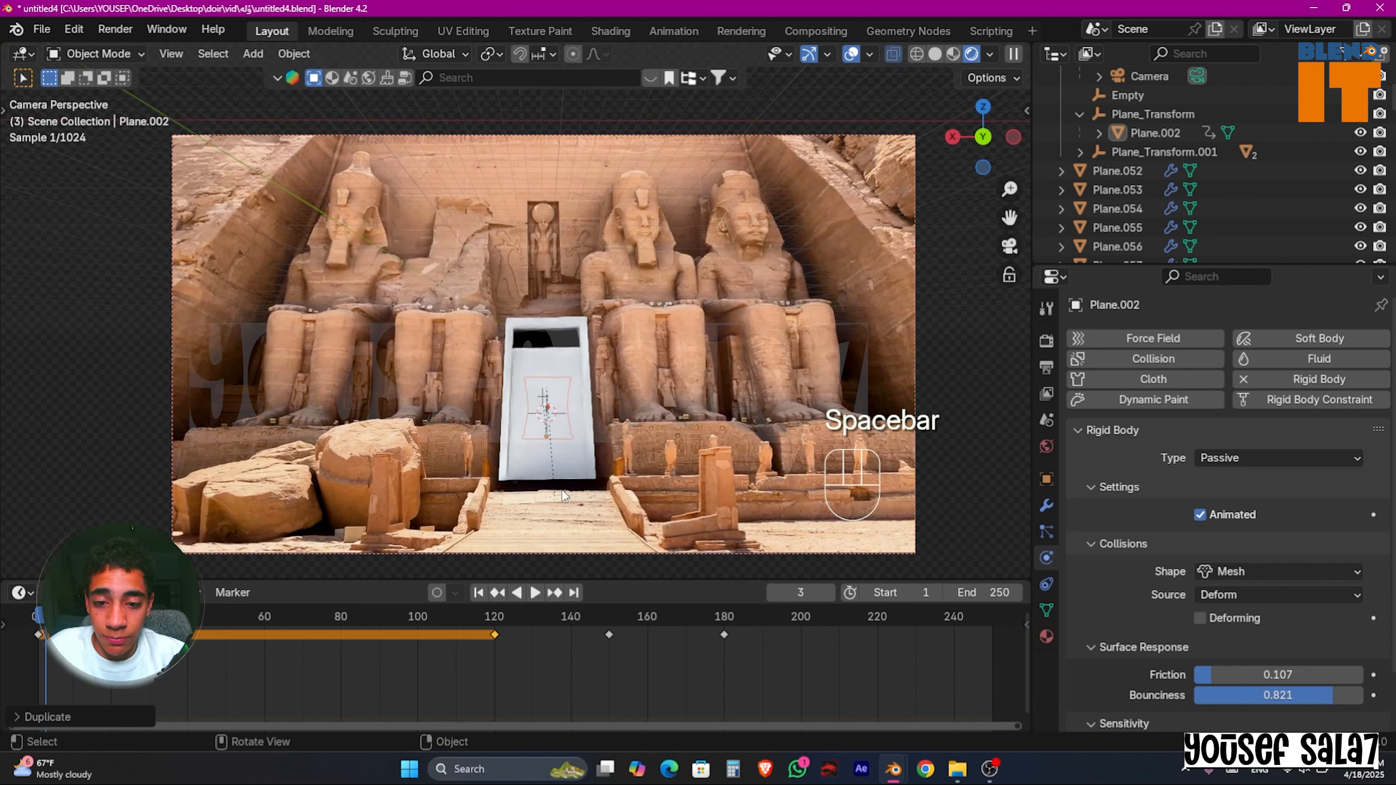
click(598, 504)
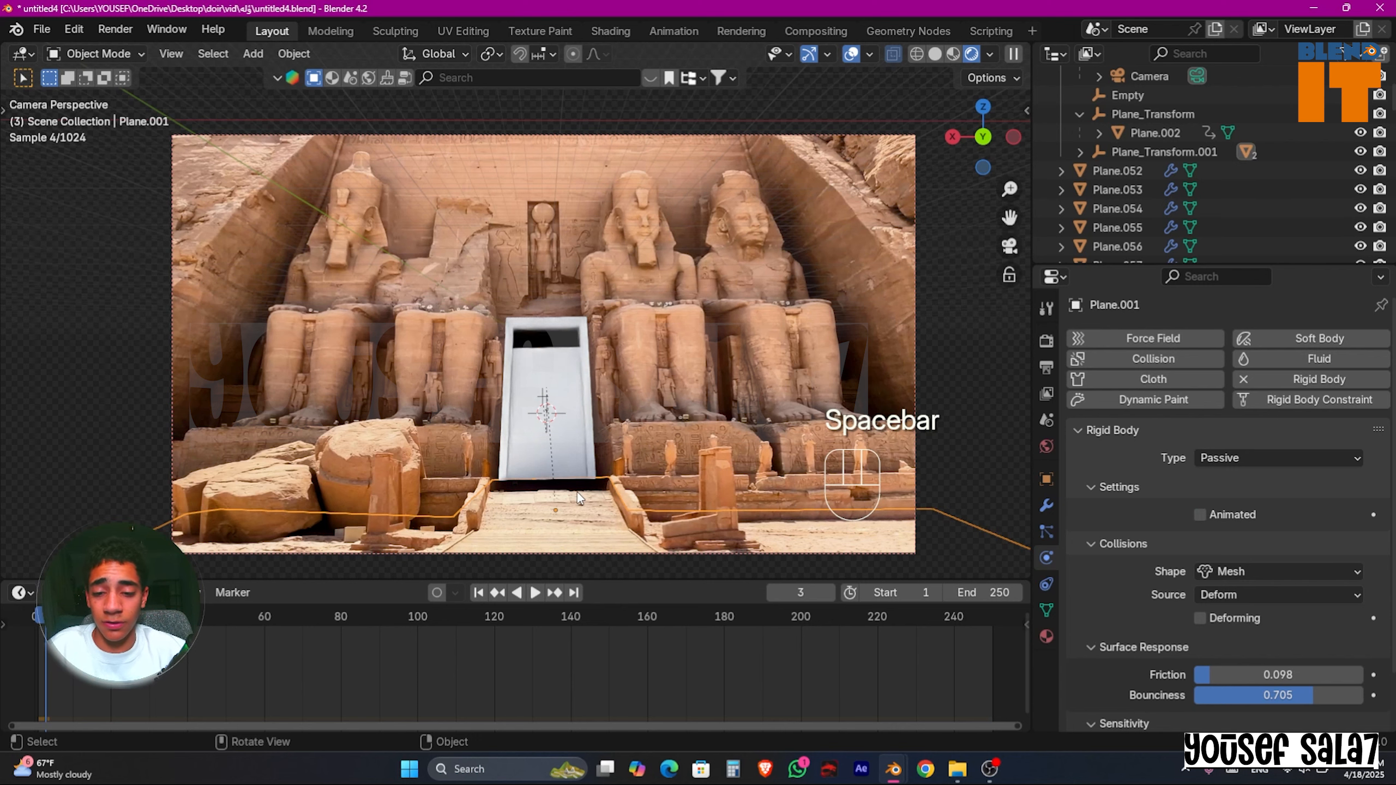
key(space)
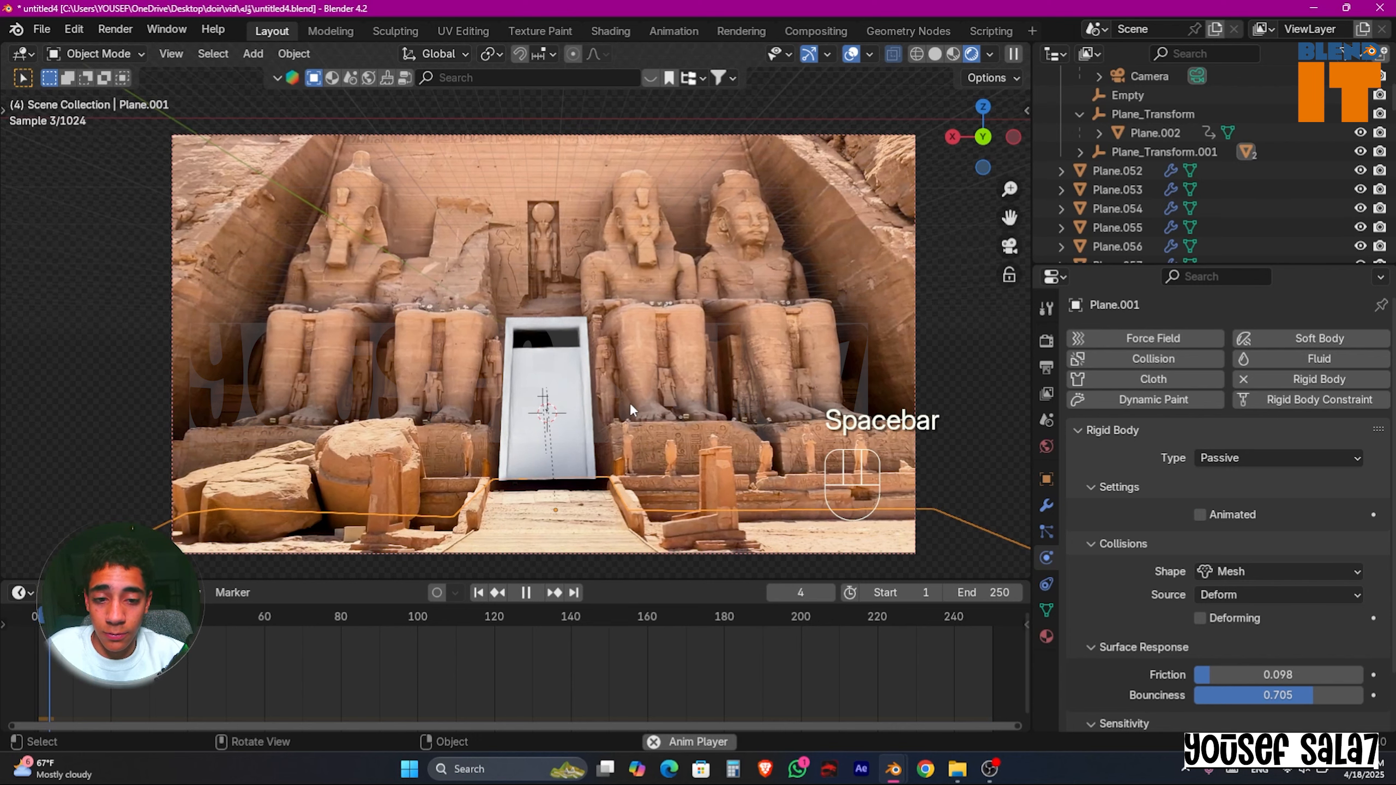
key(alt+z)
key(F4)
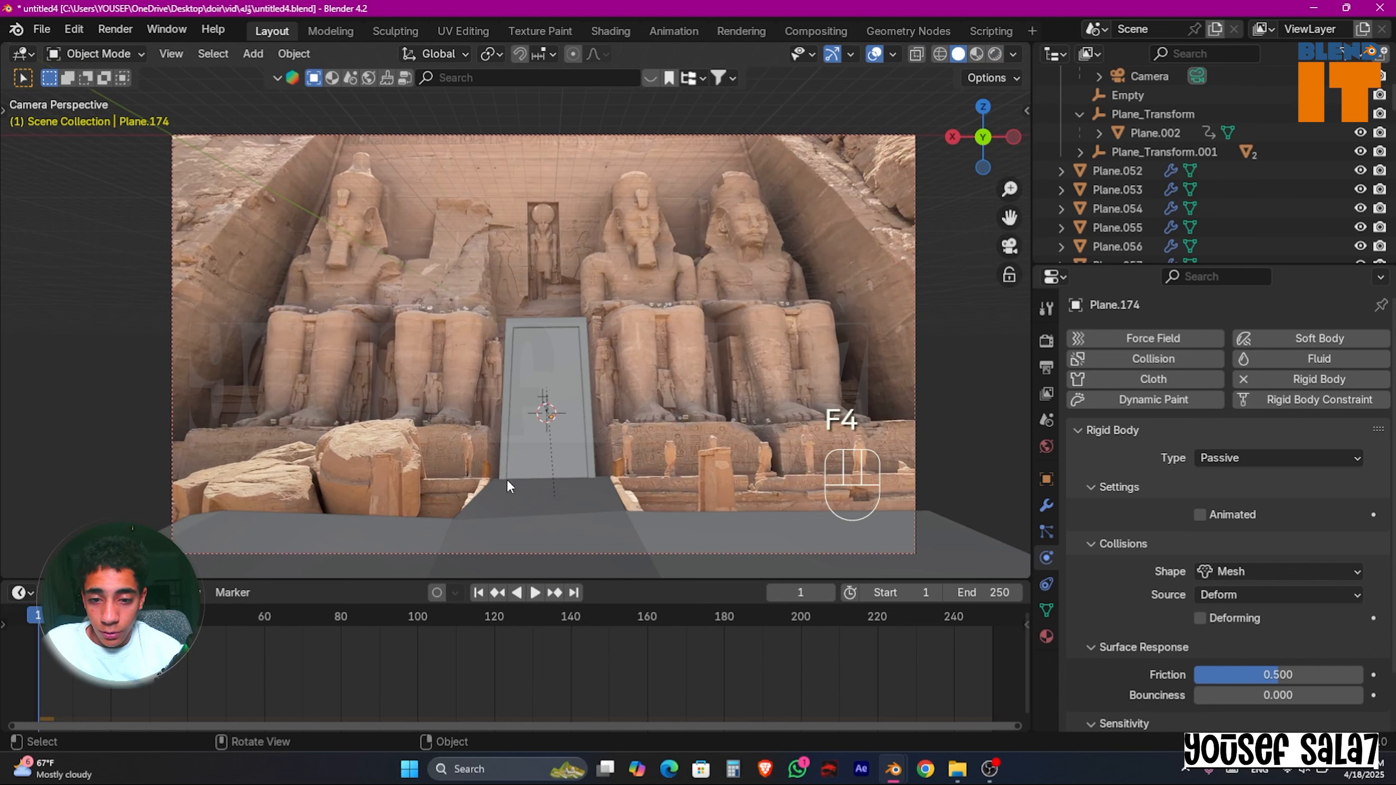
key(space)
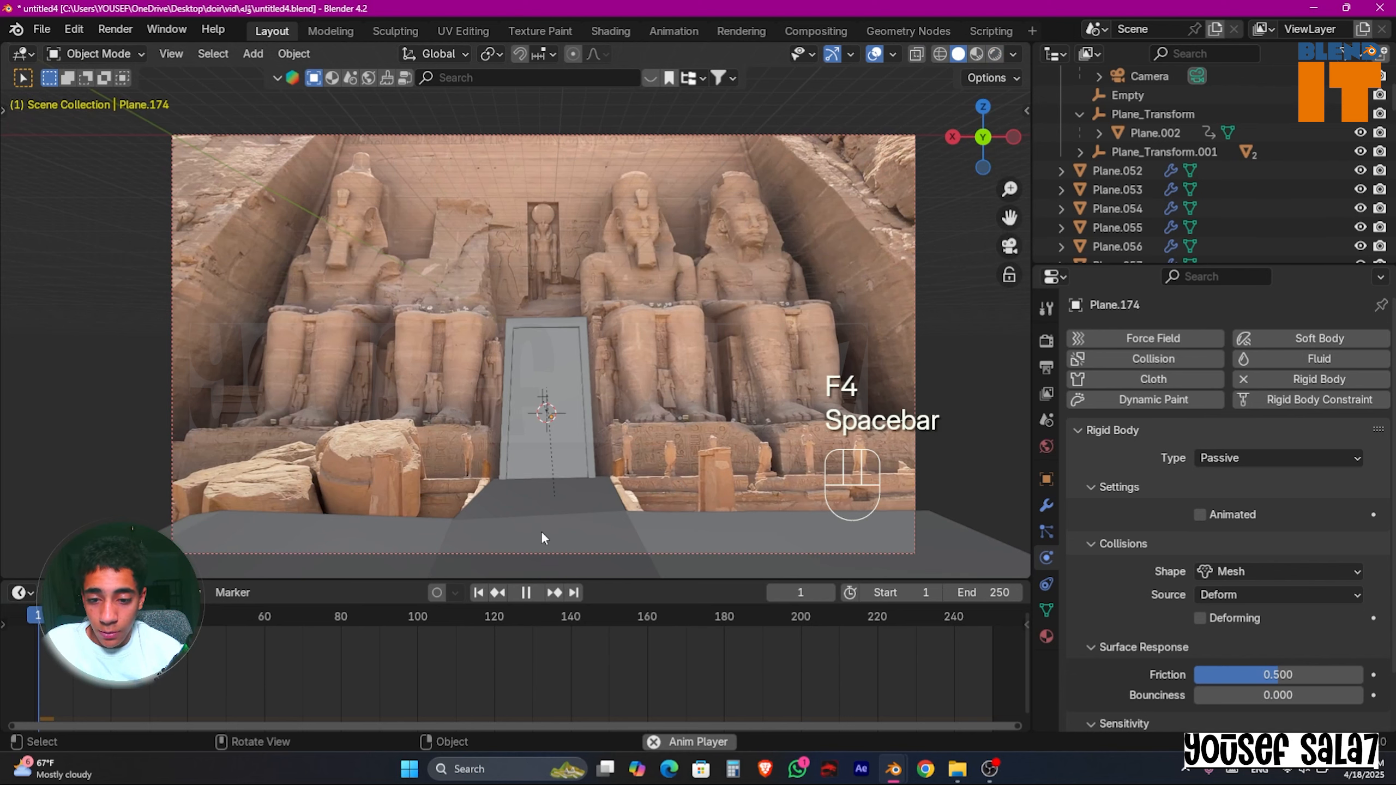
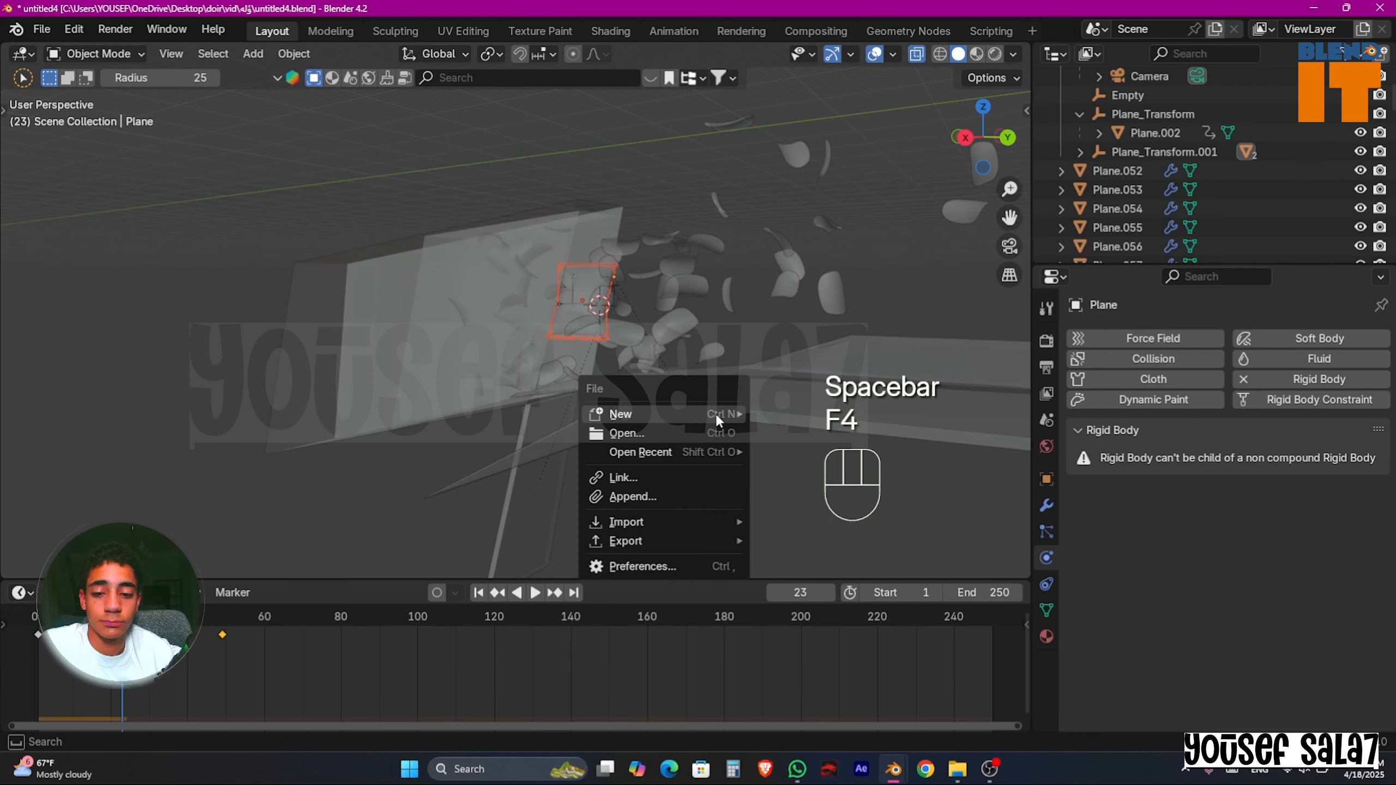
Step: Inspect the flying chips and bag at frame 23 from the front and through the camera in rendered shading
key(w)
key(w)
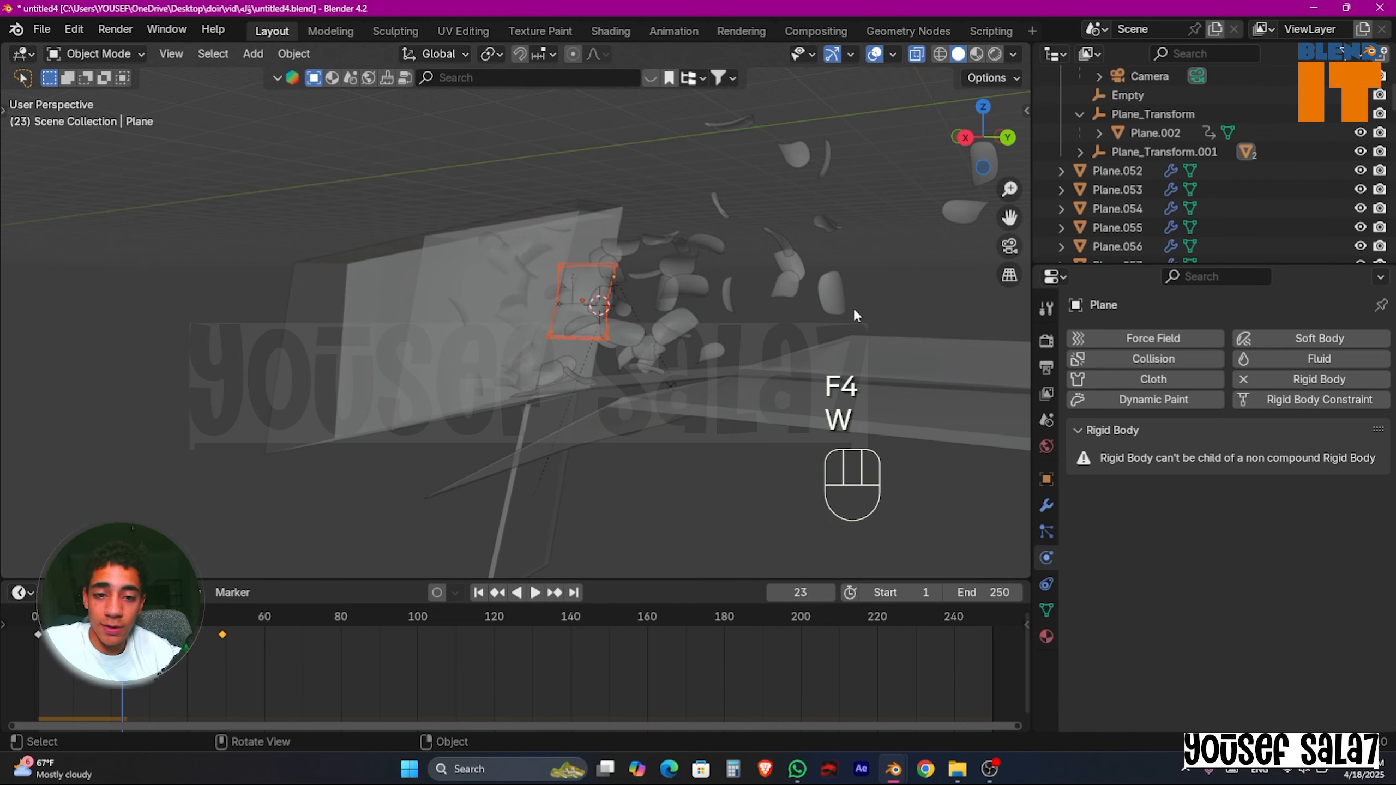
mouse_move(888, 299)
middle_down()
mouse_move(890, 283)
mouse_move(845, 252)
middle_up()
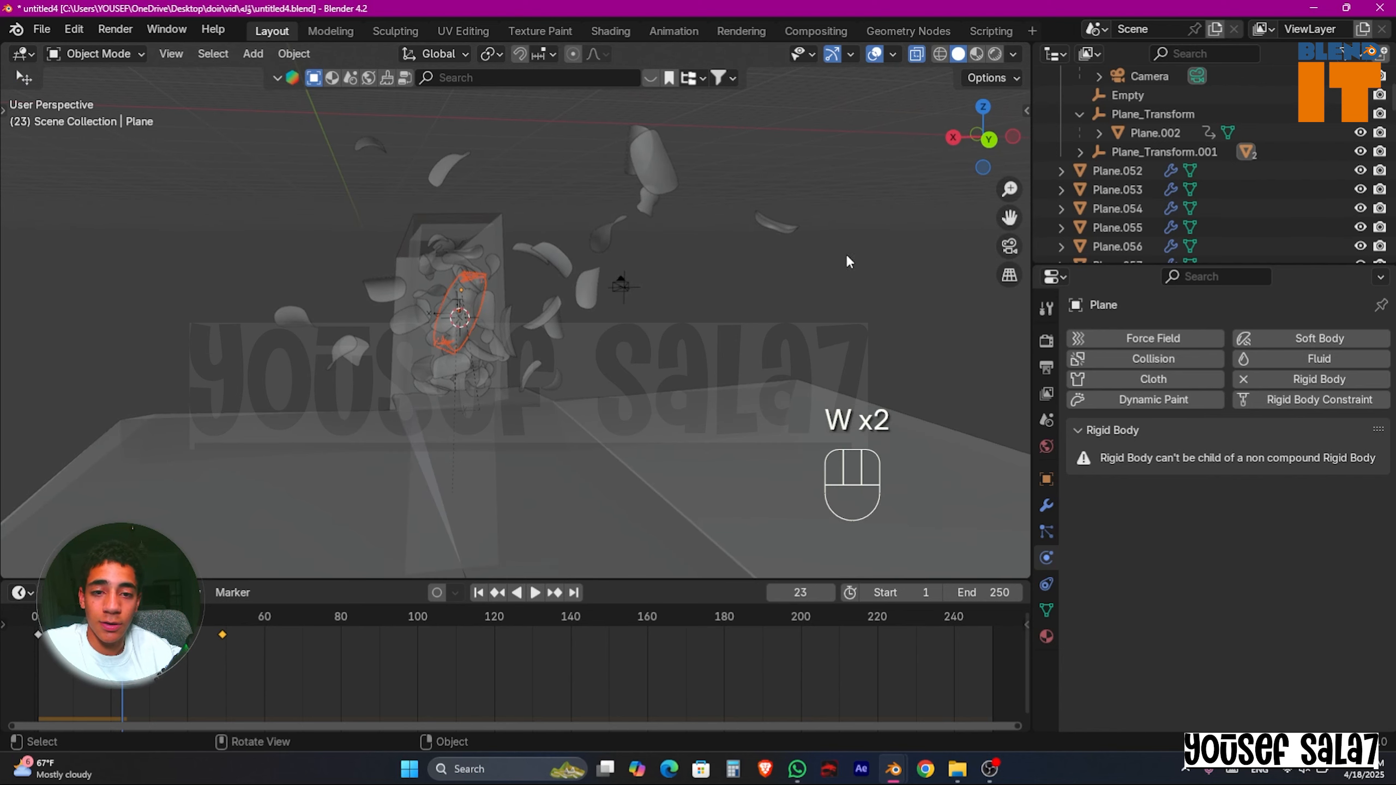
click(994, 57)
click(1009, 245)
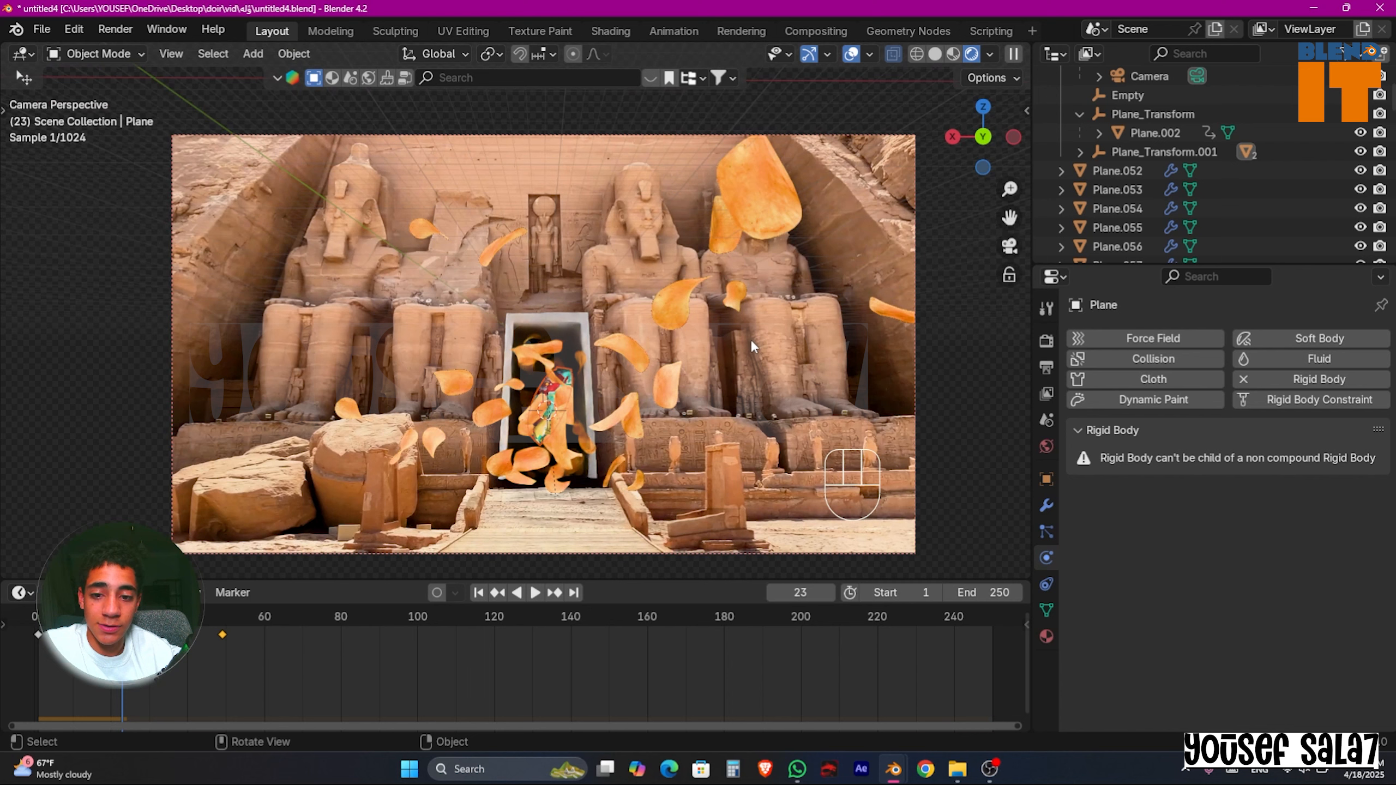
Step: Play the chips and bag animation from frame 23 to frame 30 through the camera in rendered shading
key(space)
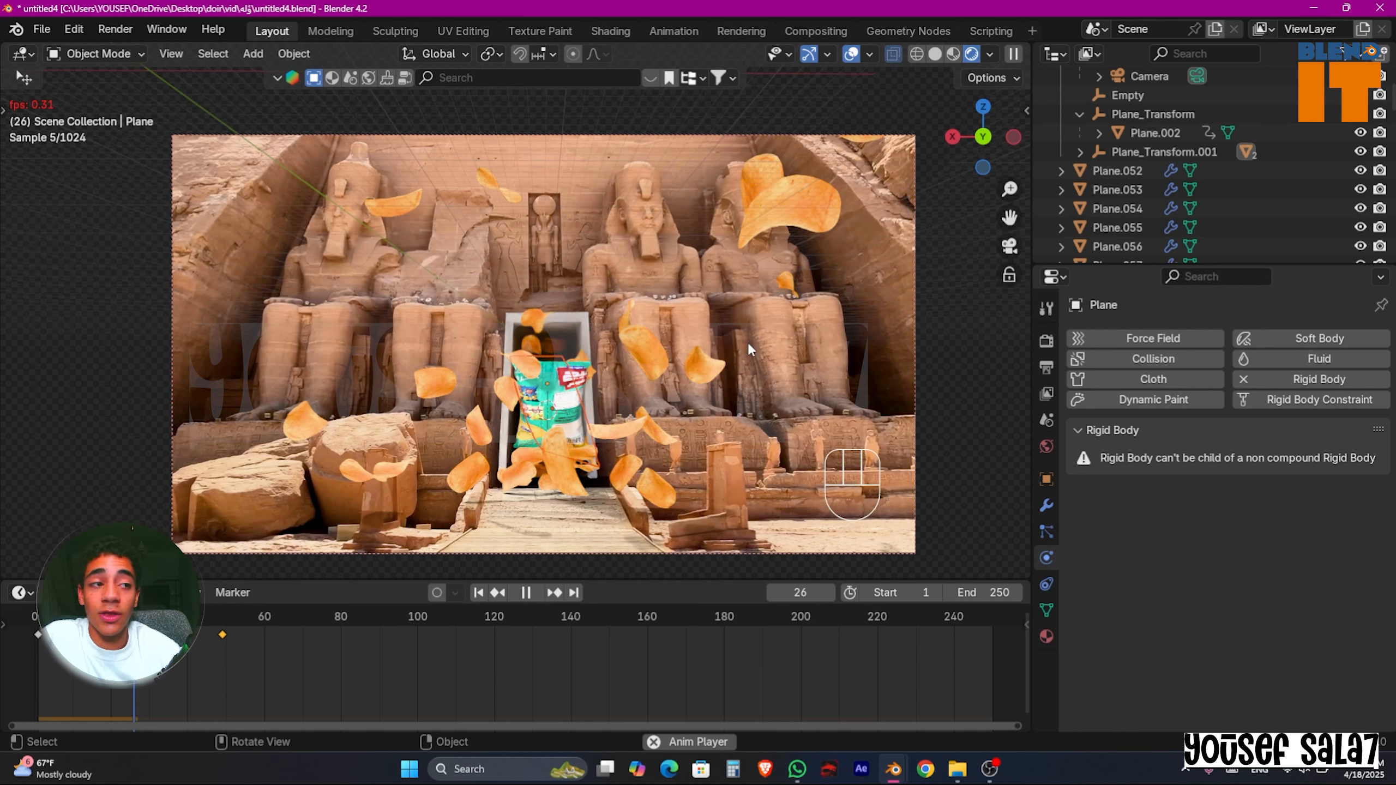
key(space)
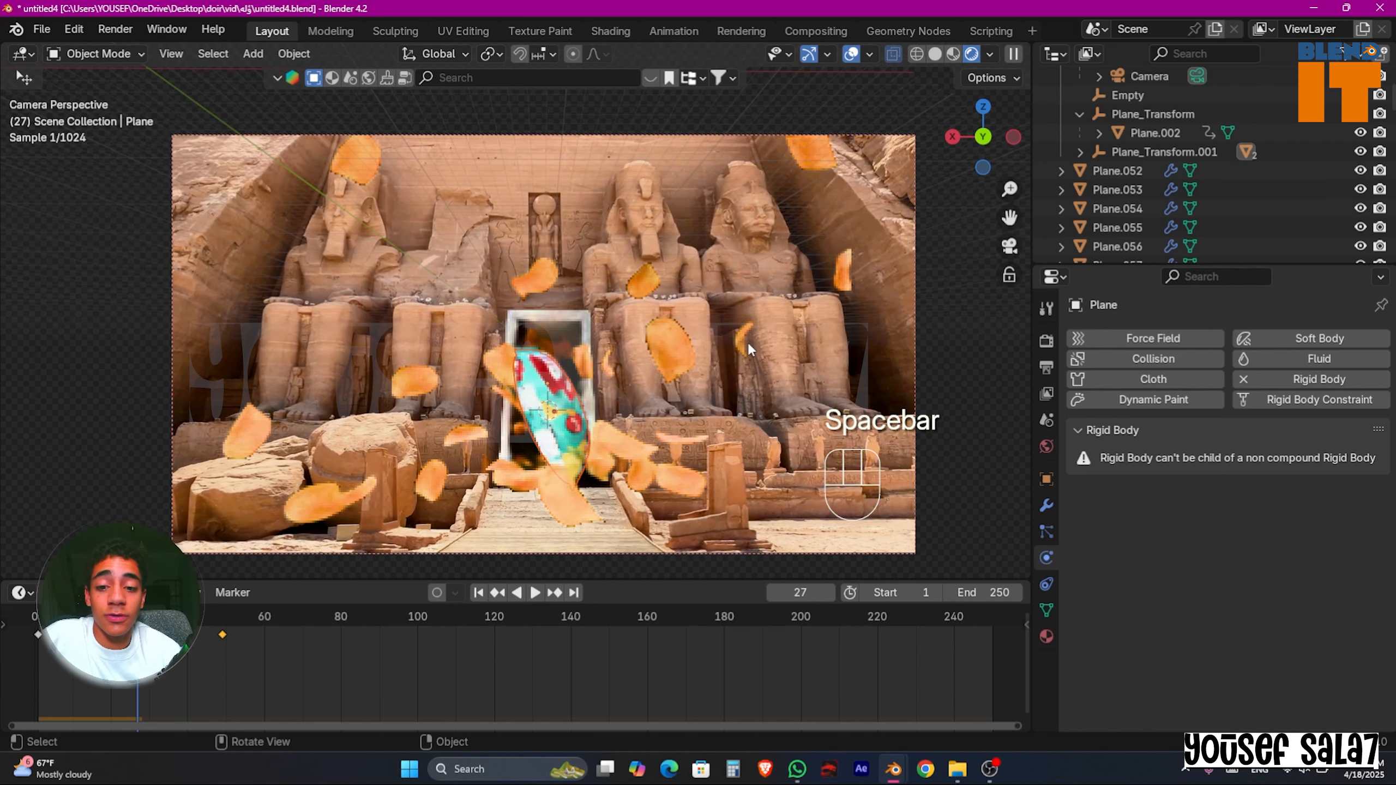
key(space)
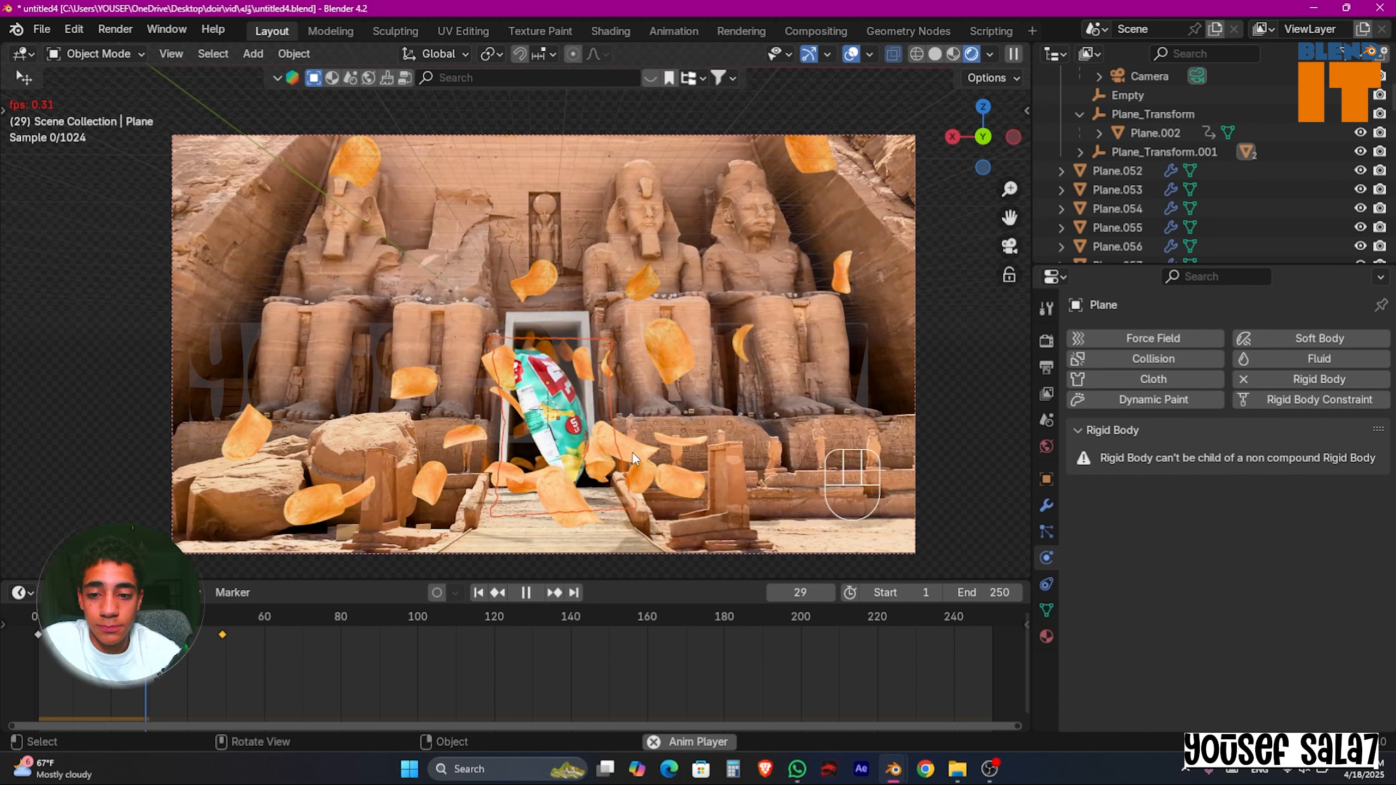
key(space)
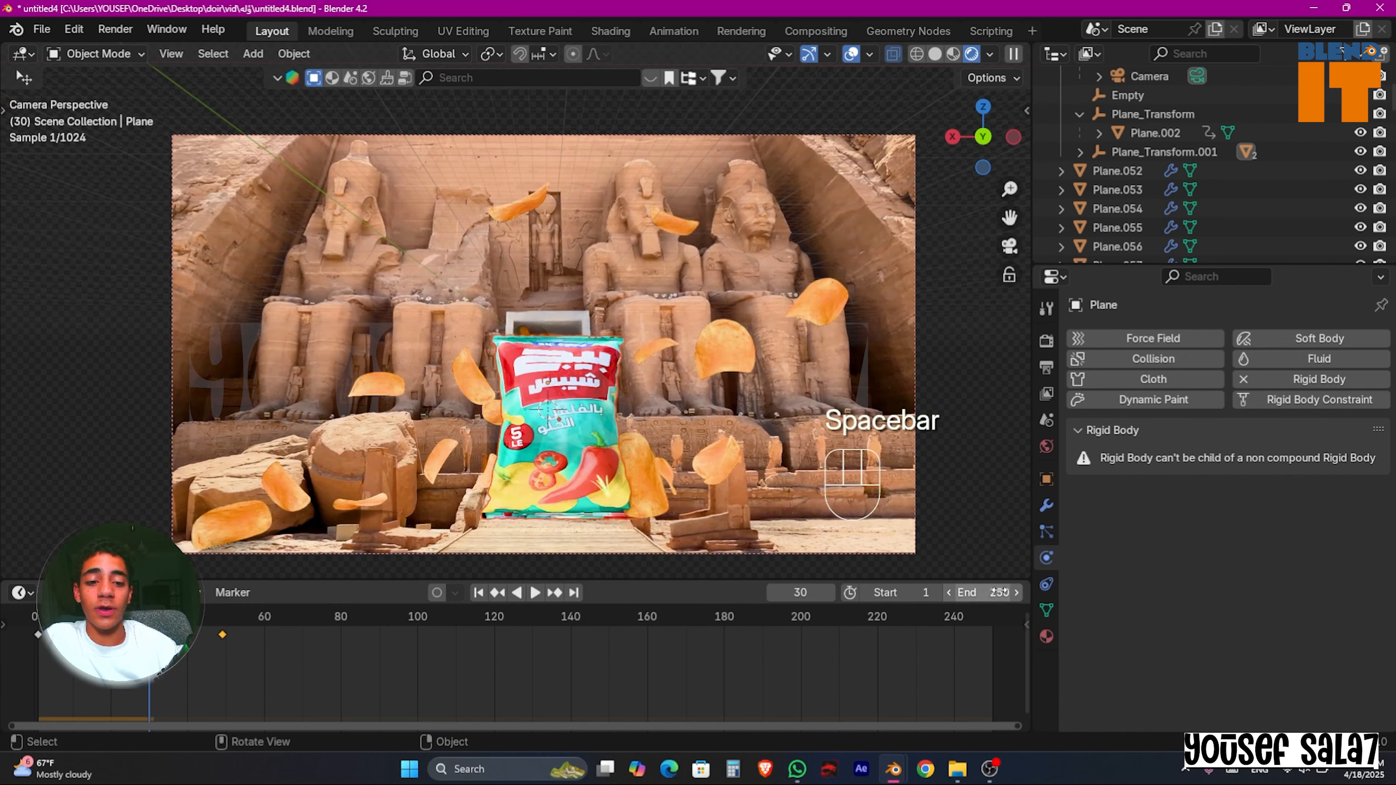
Step: Set the scene's end frame to 100, checking the duration with the timeline shown in seconds before returning it to frames
drag(992, 592, 914, 592)
key(ctrl)
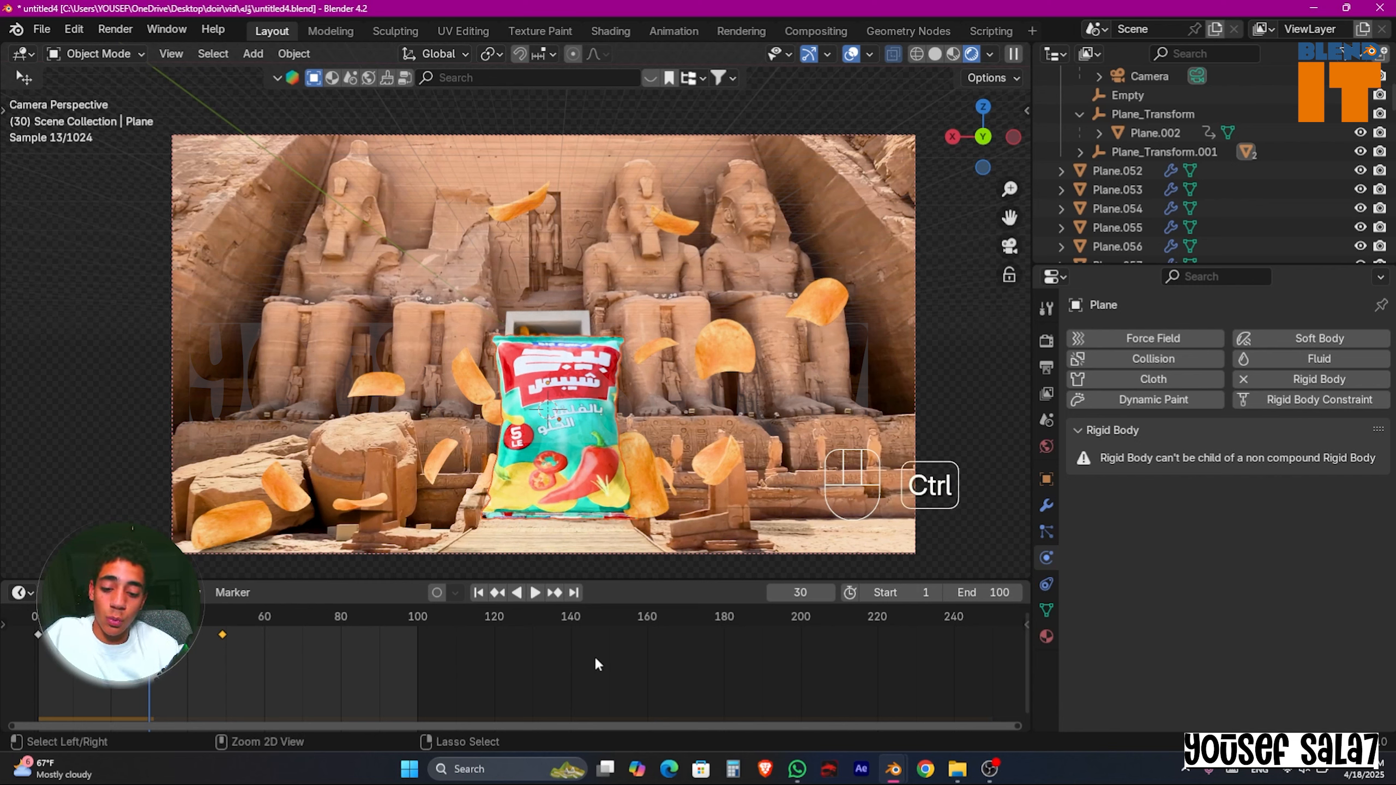
key(ctrl+t)
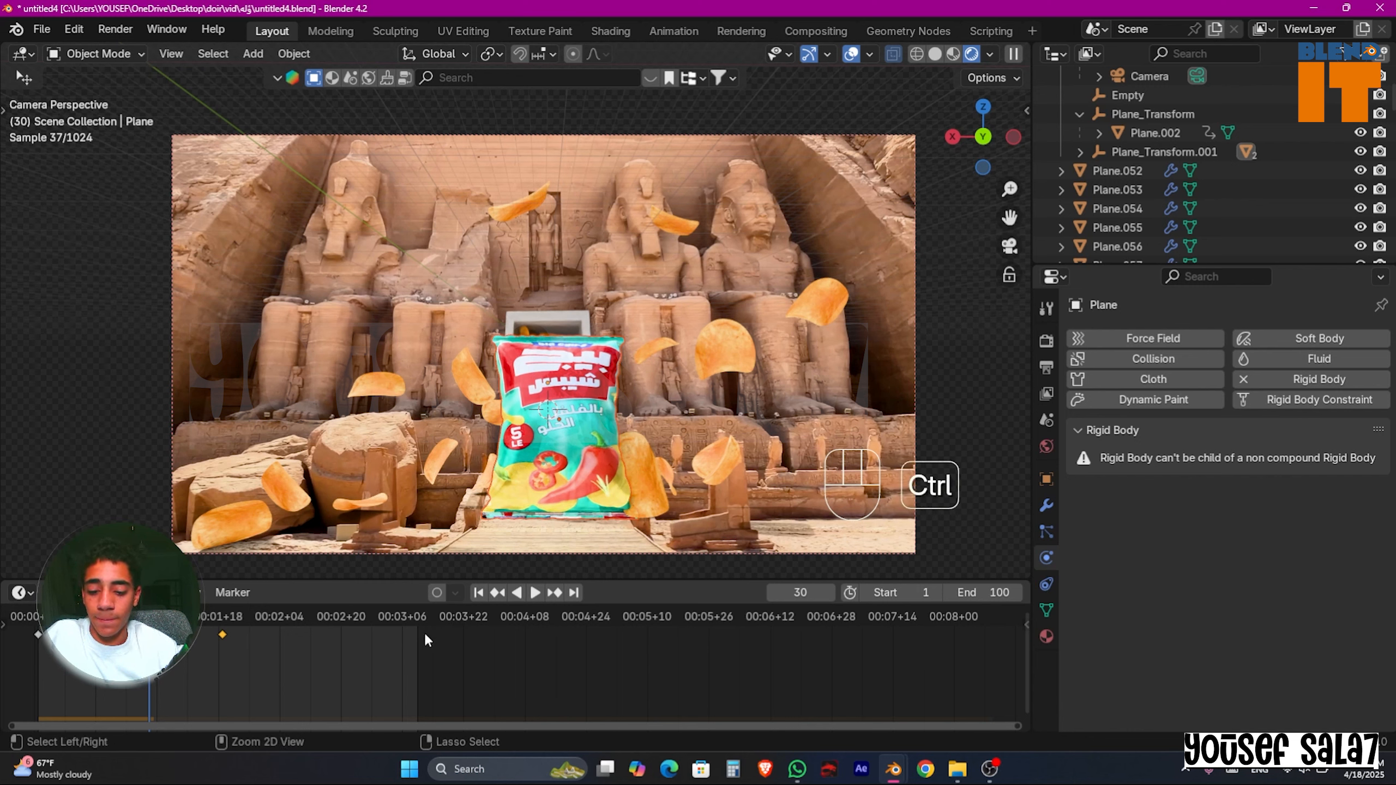
key(ctrl+t)
Step: Play the animation in rendered shading, replay it from frame 1 to review the door, chips and bag, and return to frame 1
key(space)
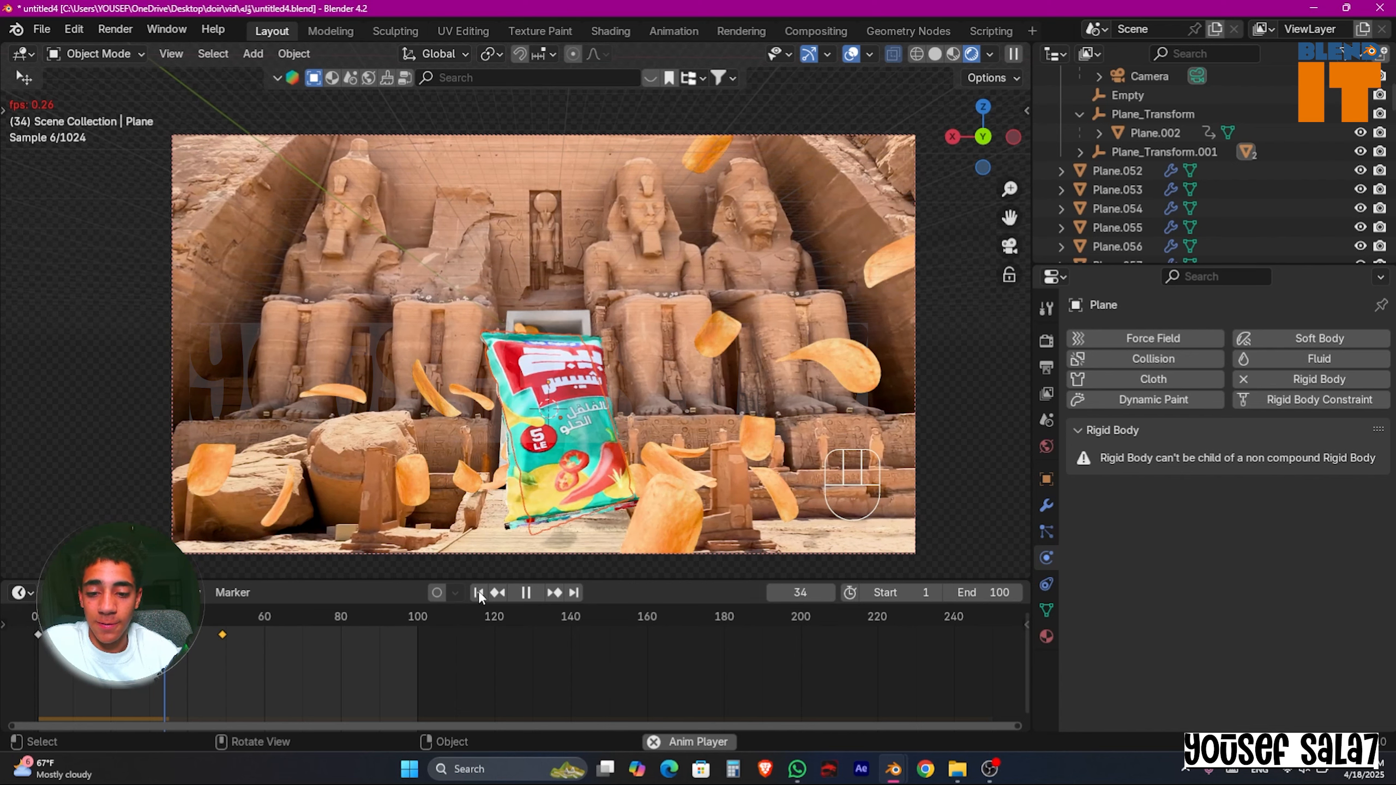
key(space)
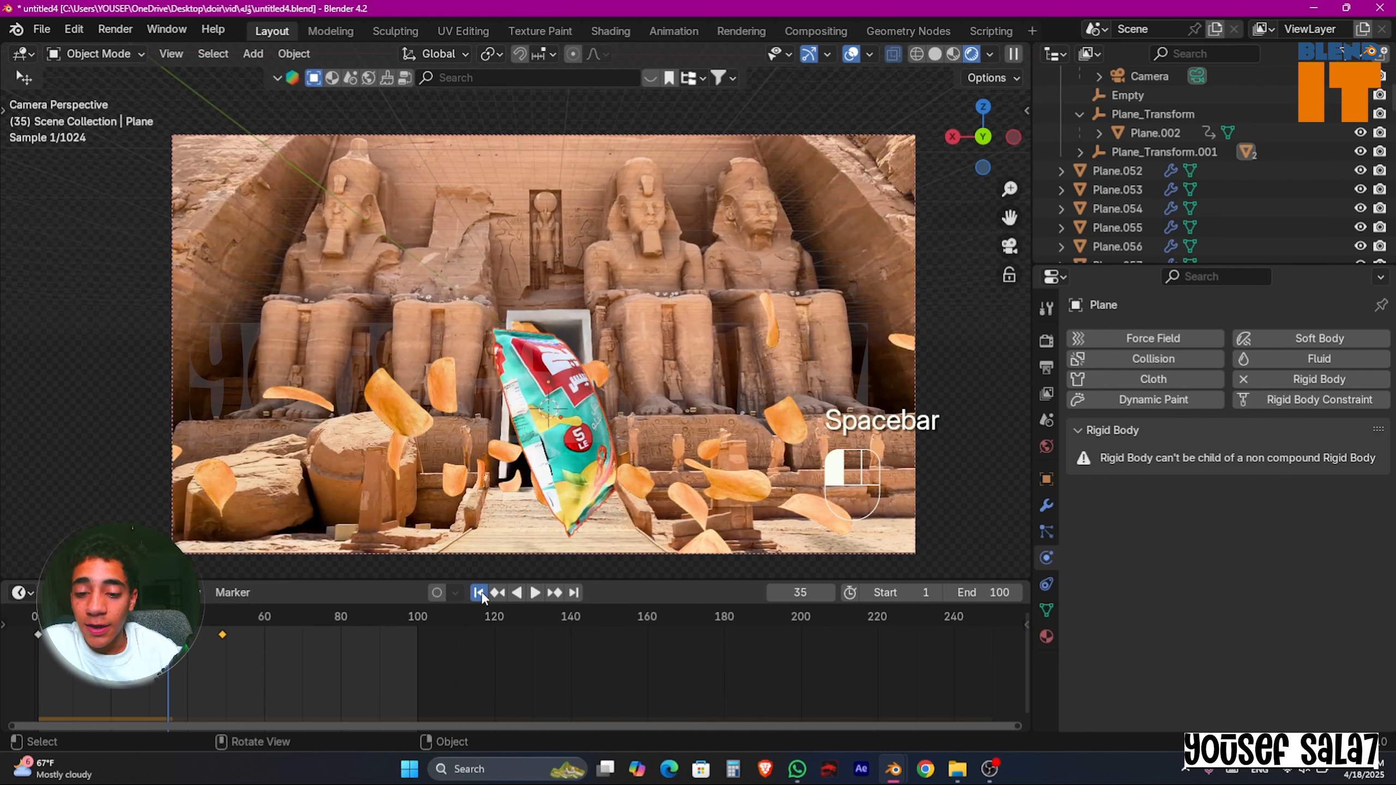
click(479, 593)
key(space)
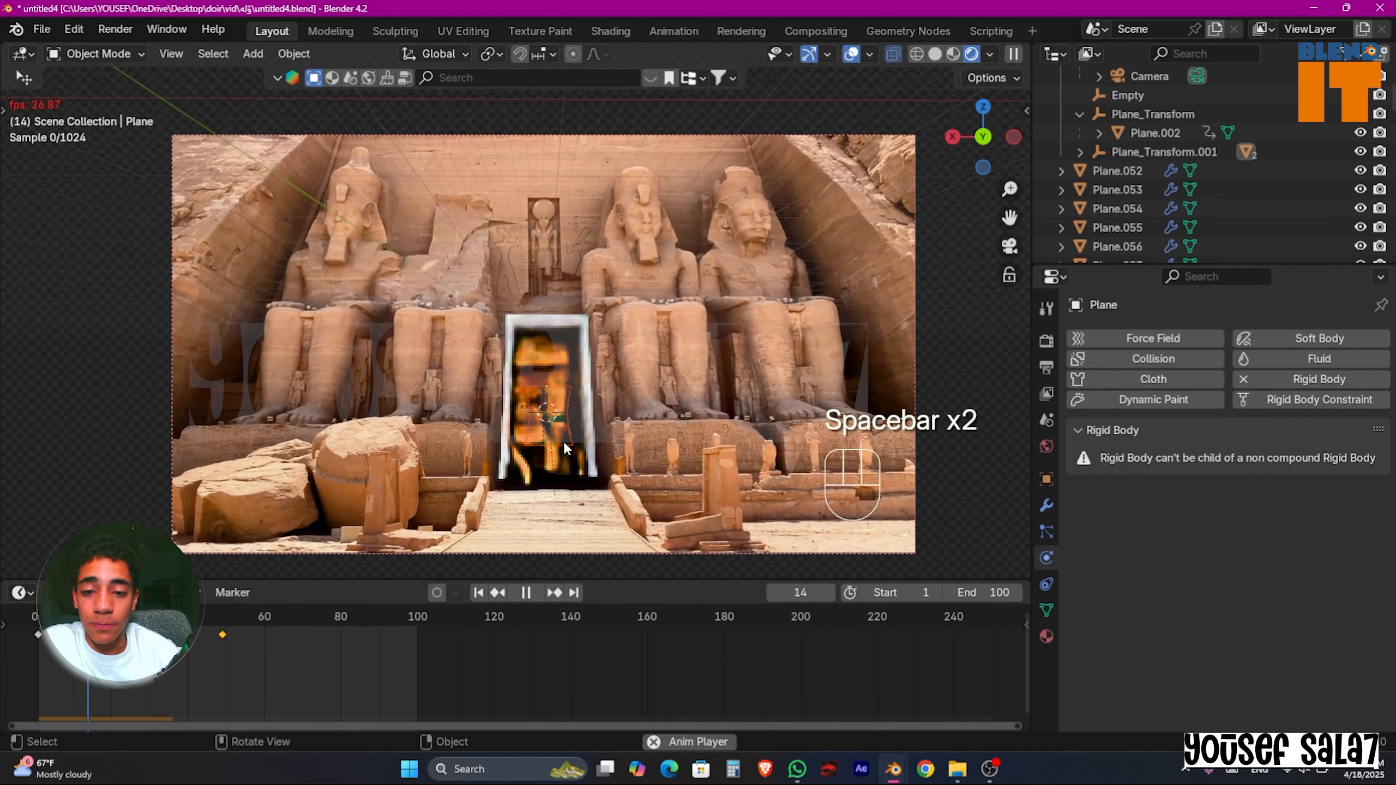
key(space)
click(479, 593)
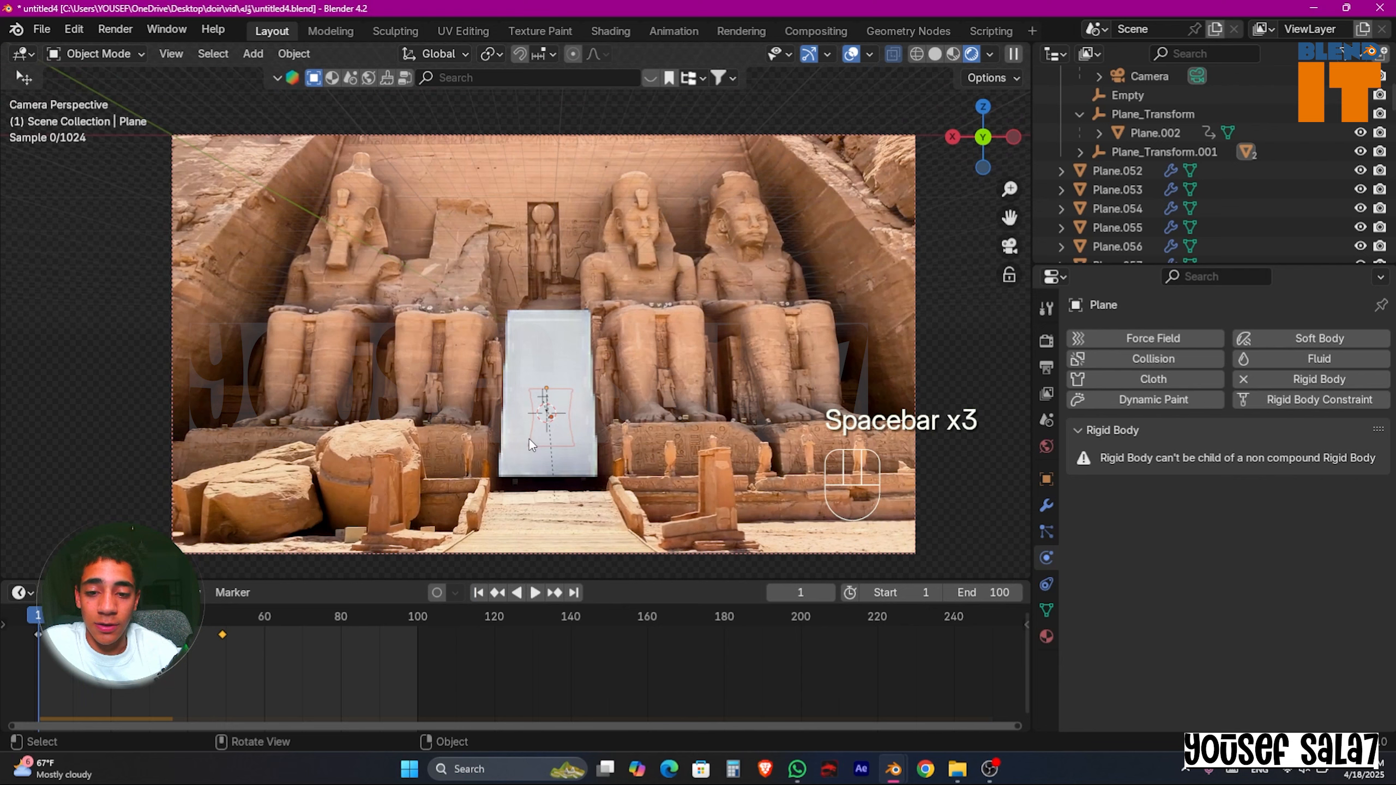
key(space)
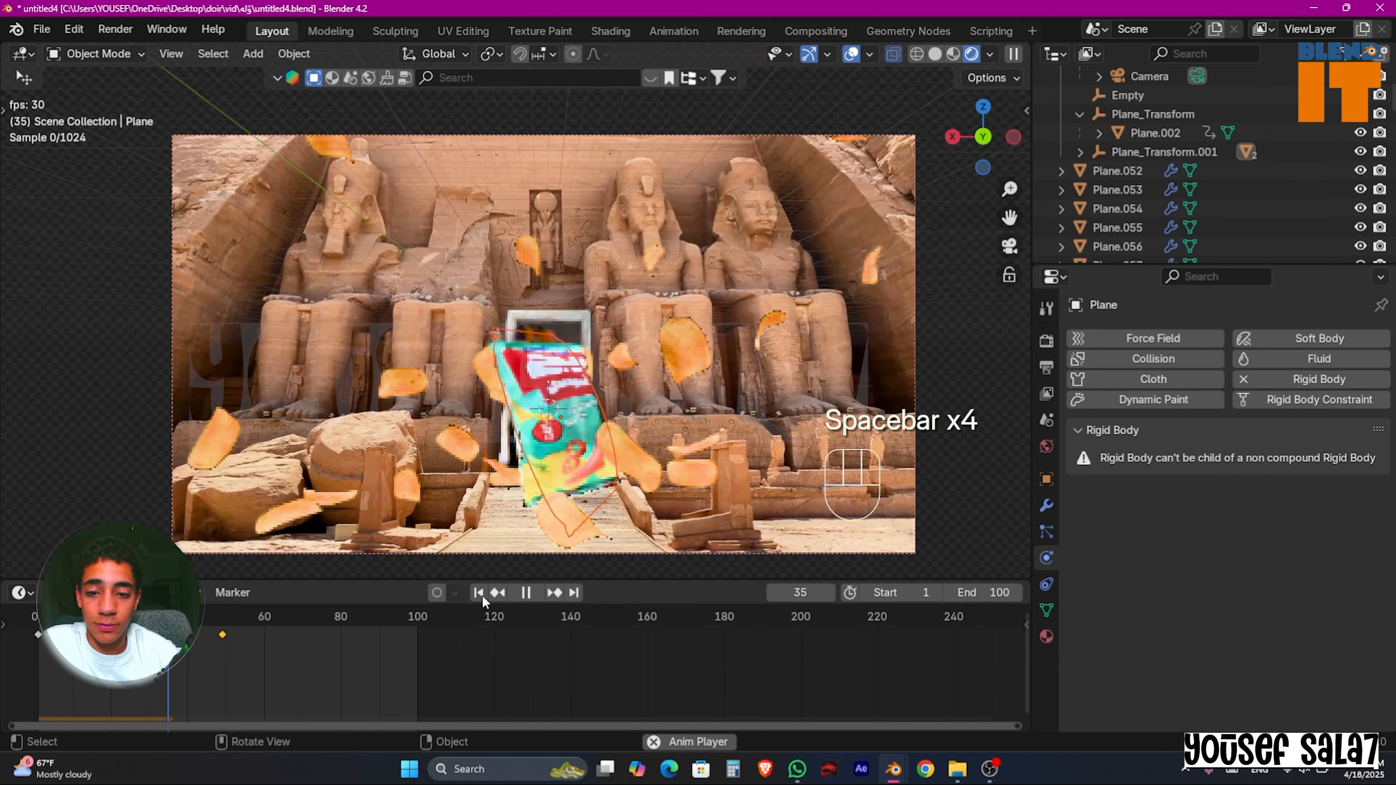
key(space)
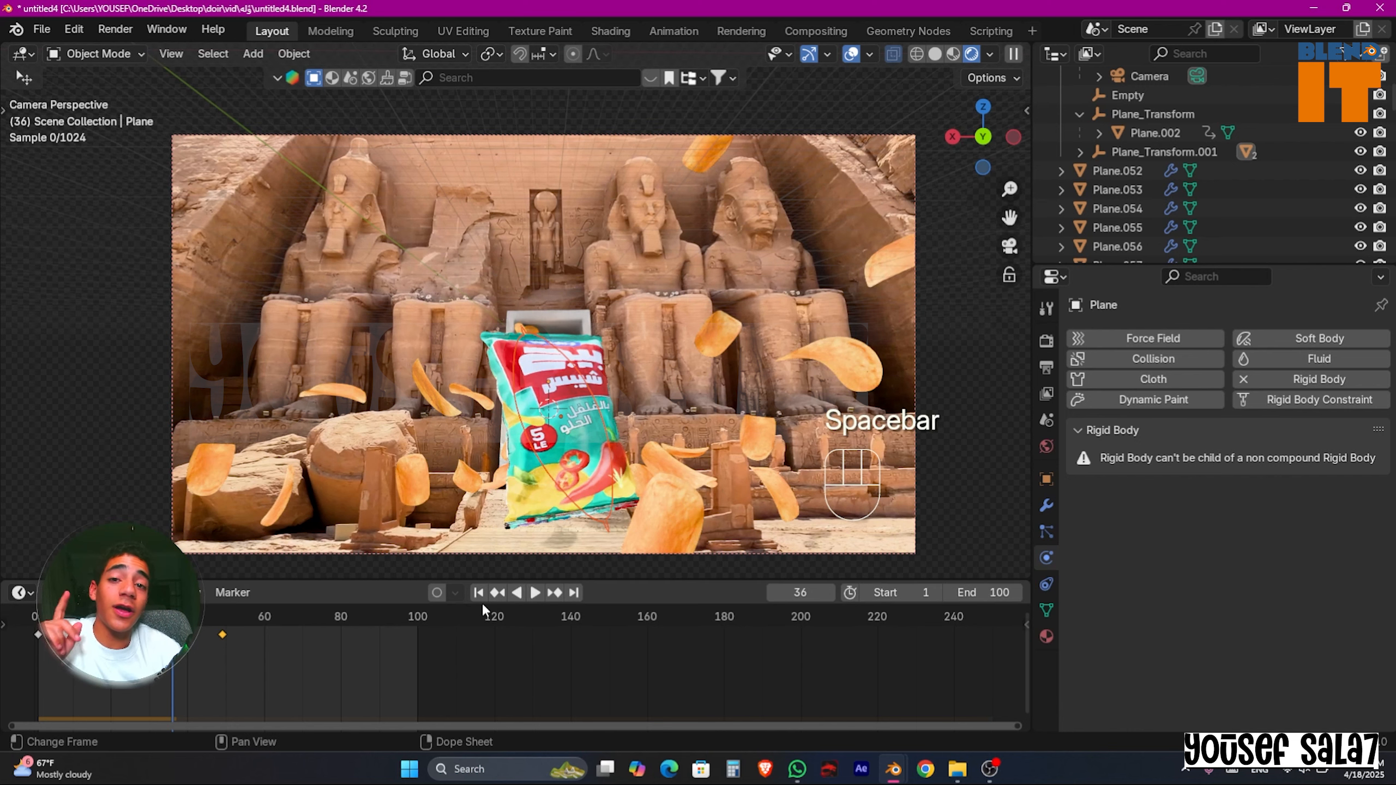
click(478, 593)
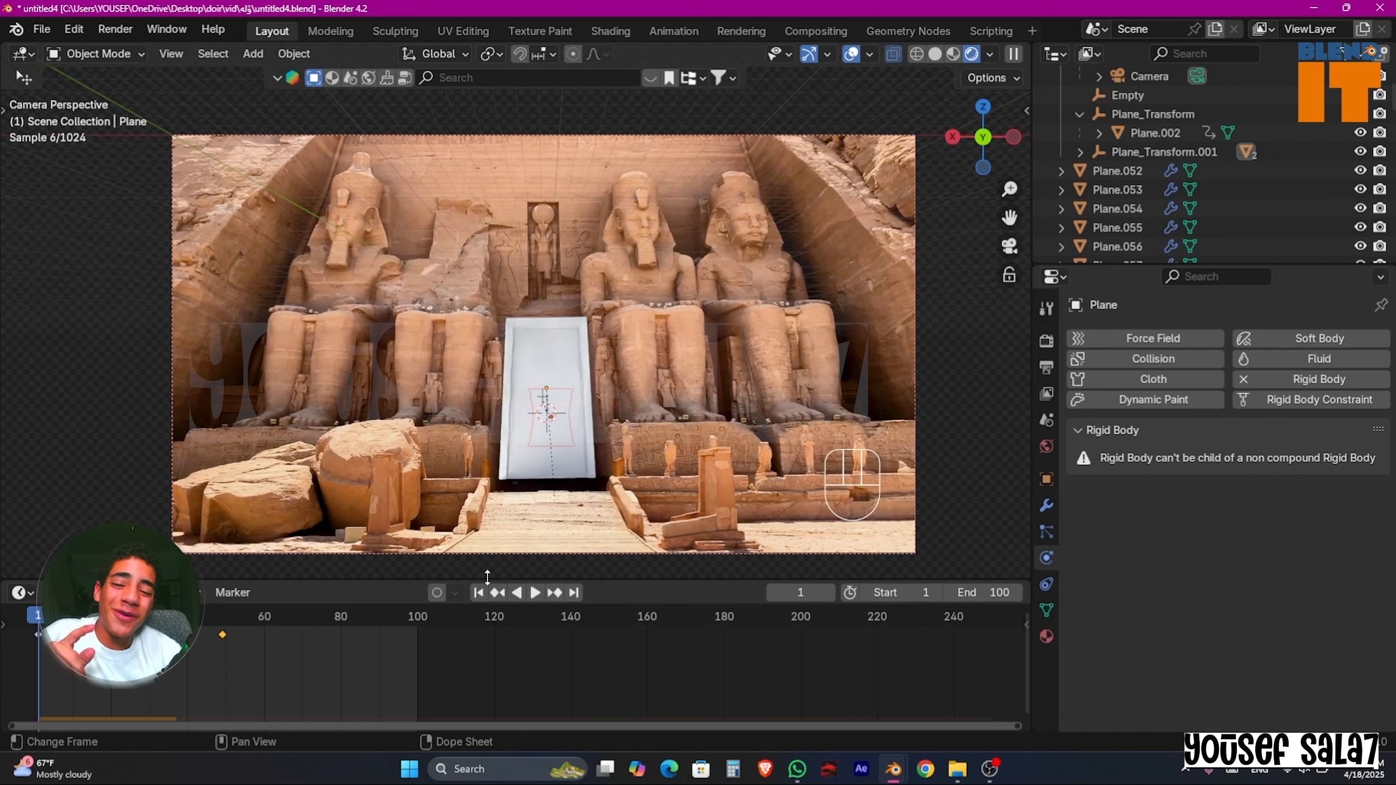
Step: Lower the ground mesh's edge at the foot of the door along global Z, and switch the viewport to solid shading
click(560, 523)
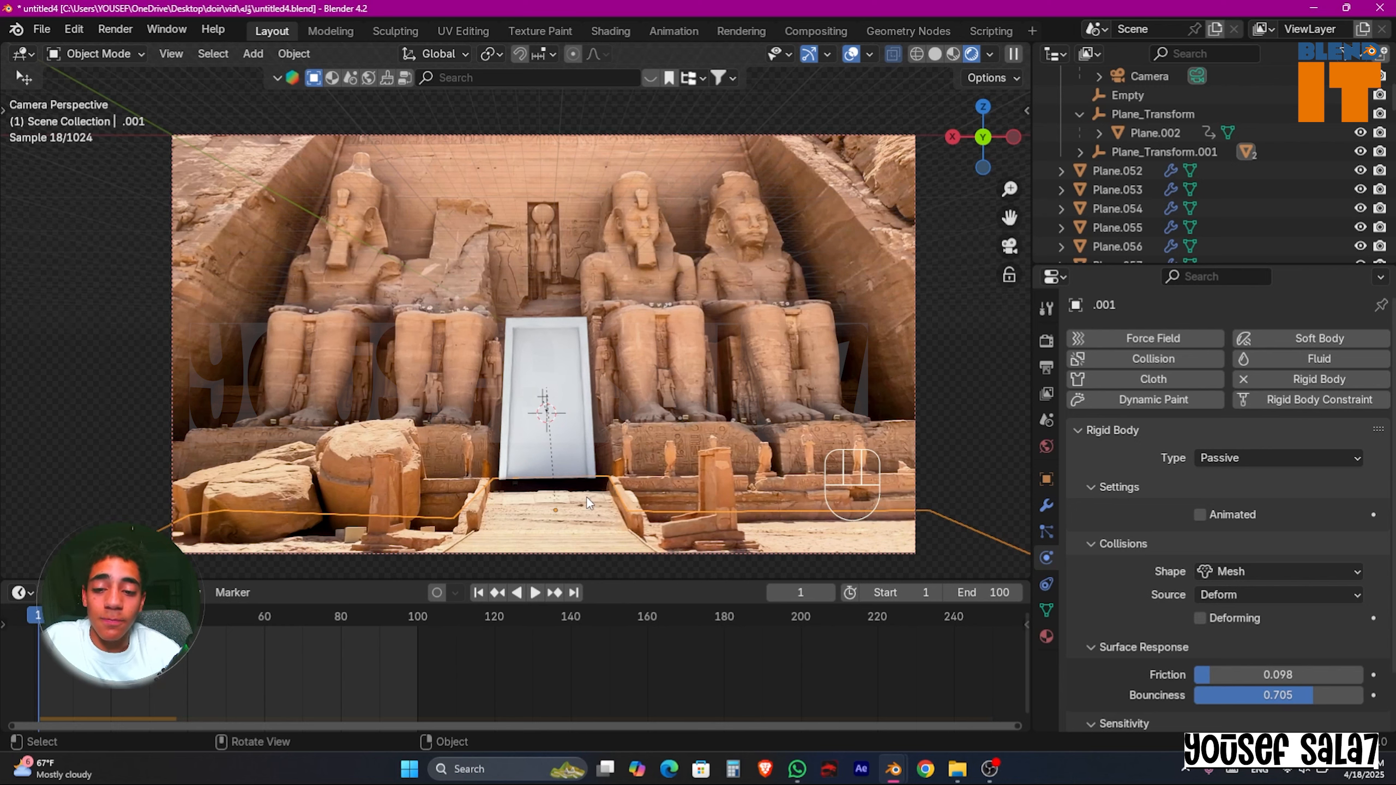
key(Tab)
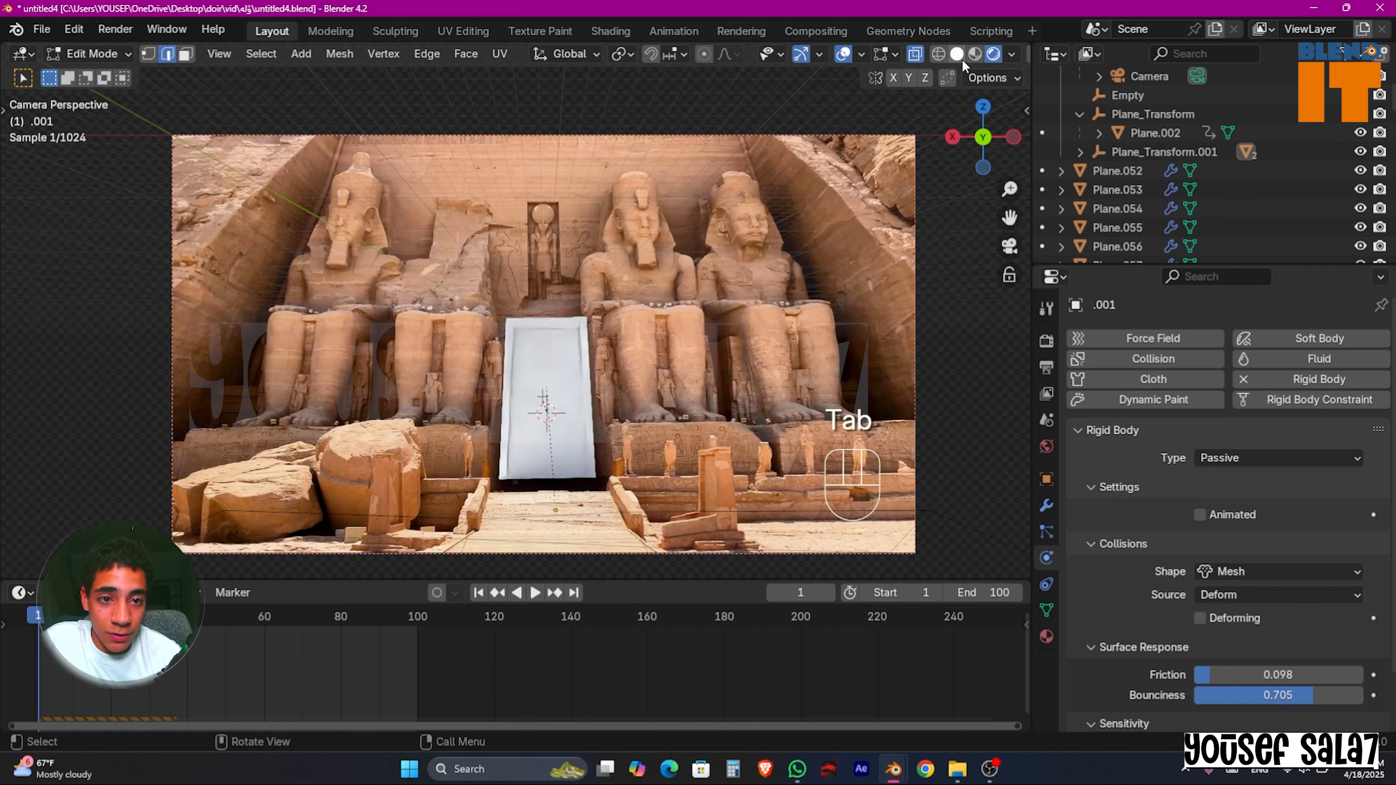
click(997, 53)
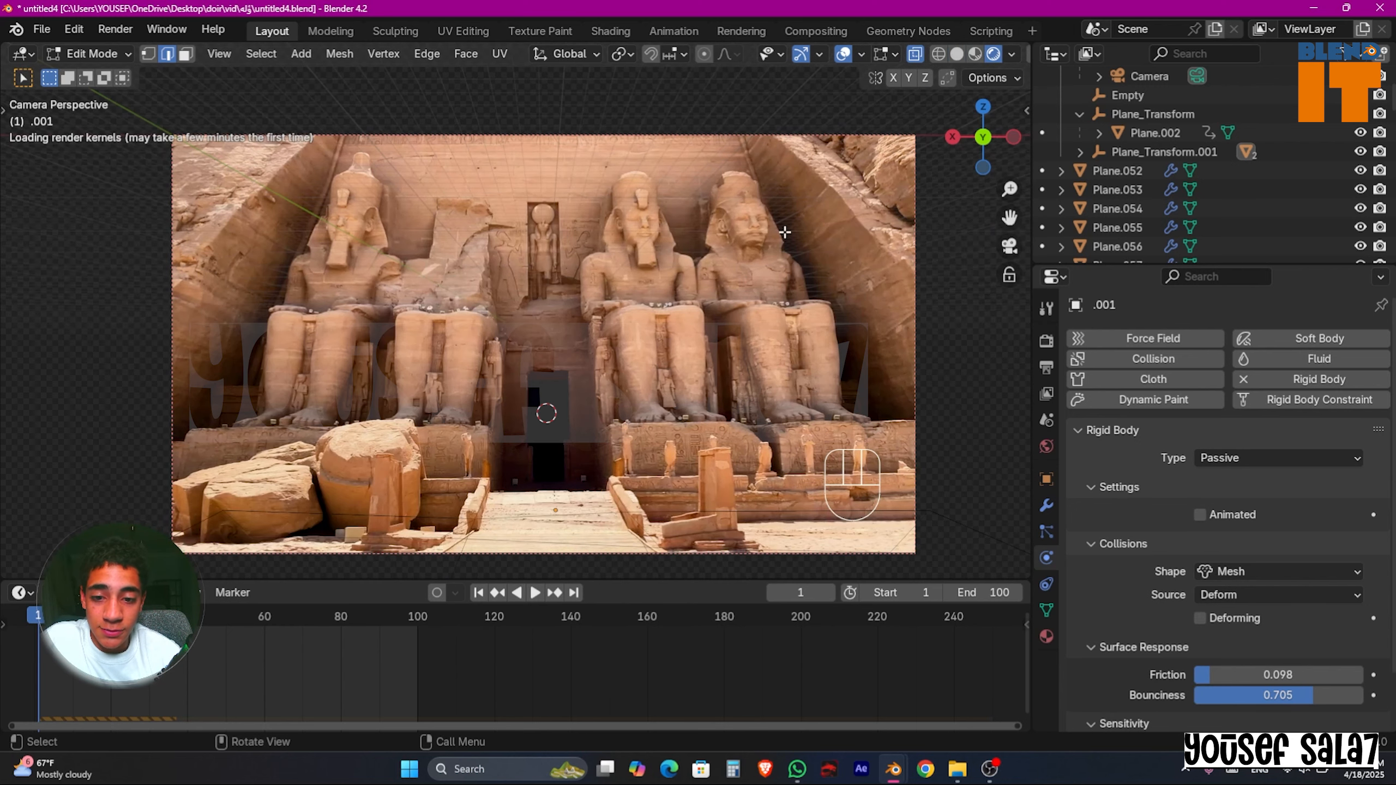
key(b)
drag(473, 468, 630, 495)
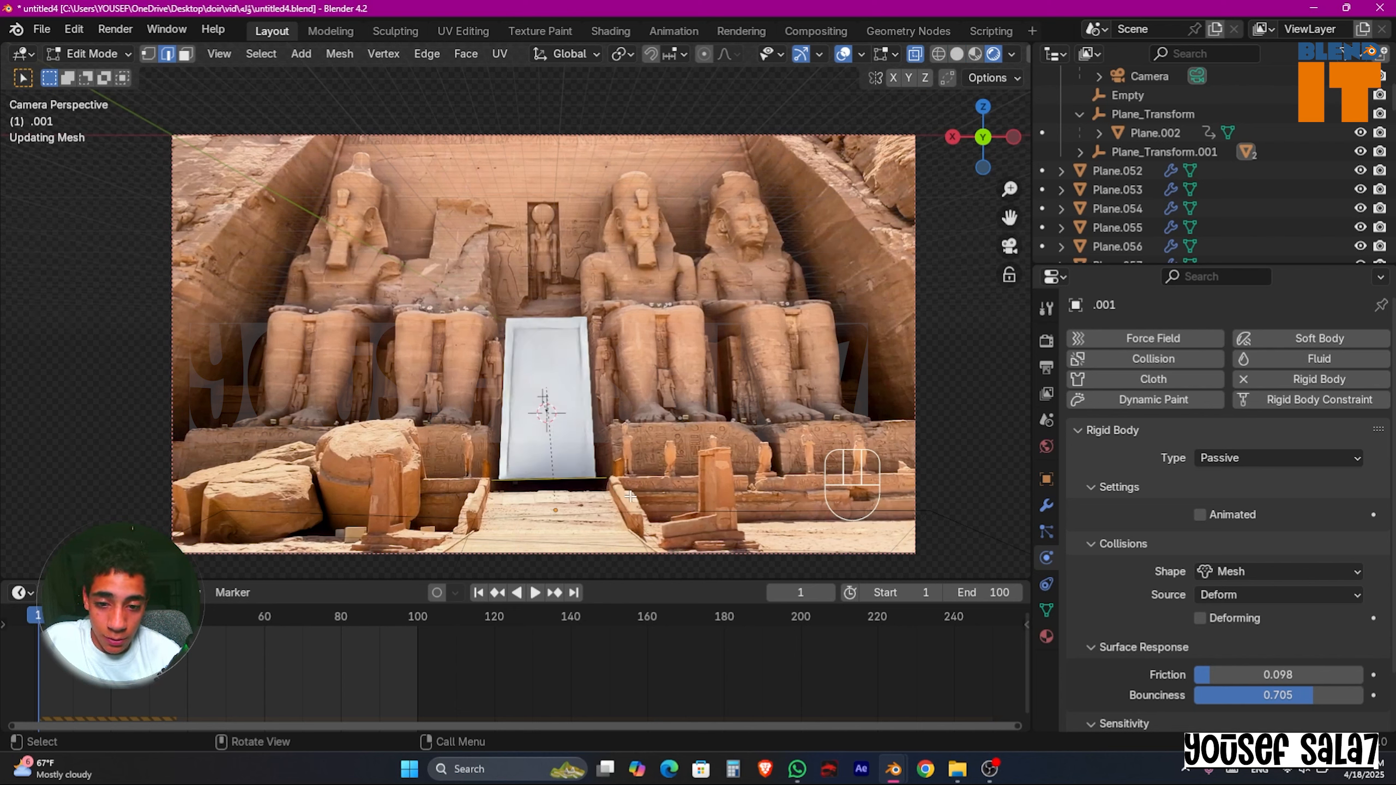
key(g)
key(z)
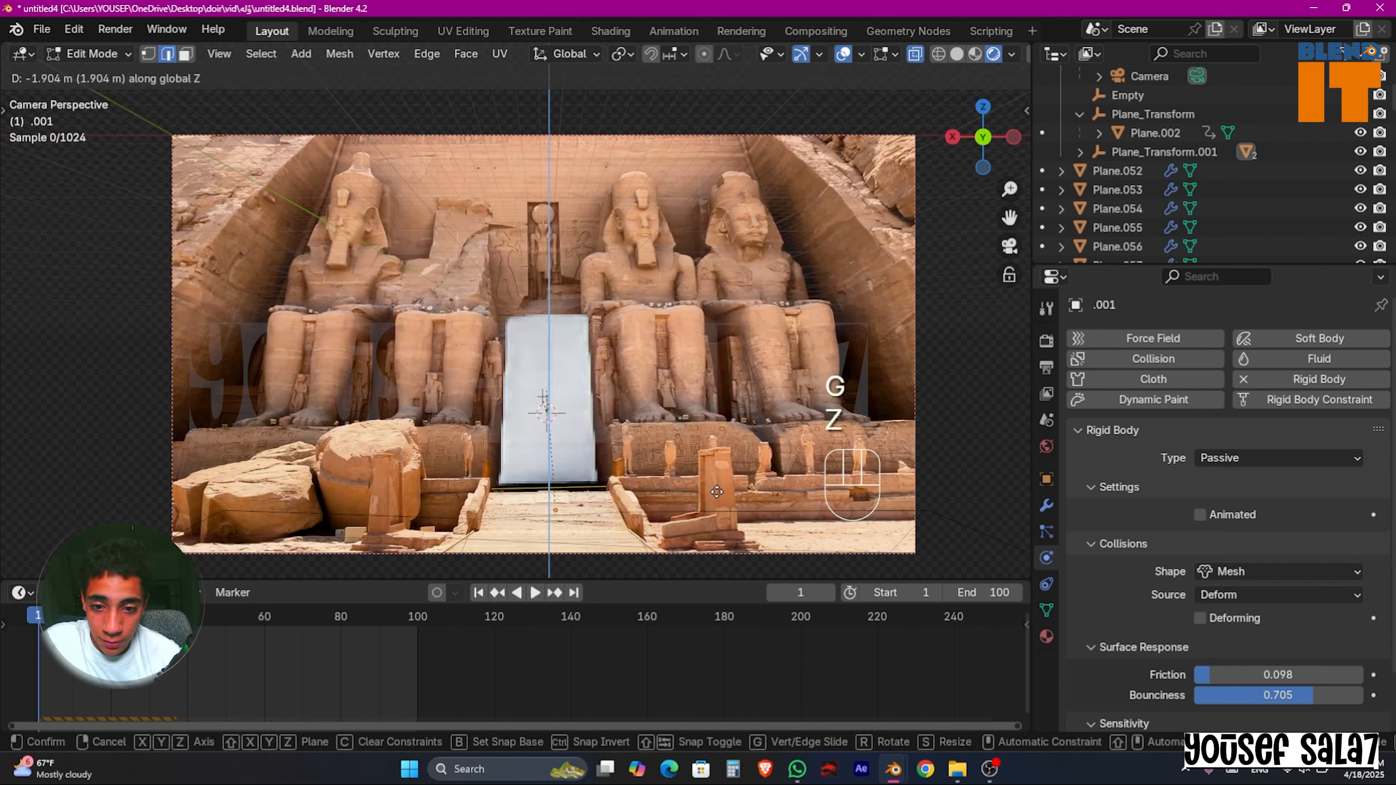
click(692, 489)
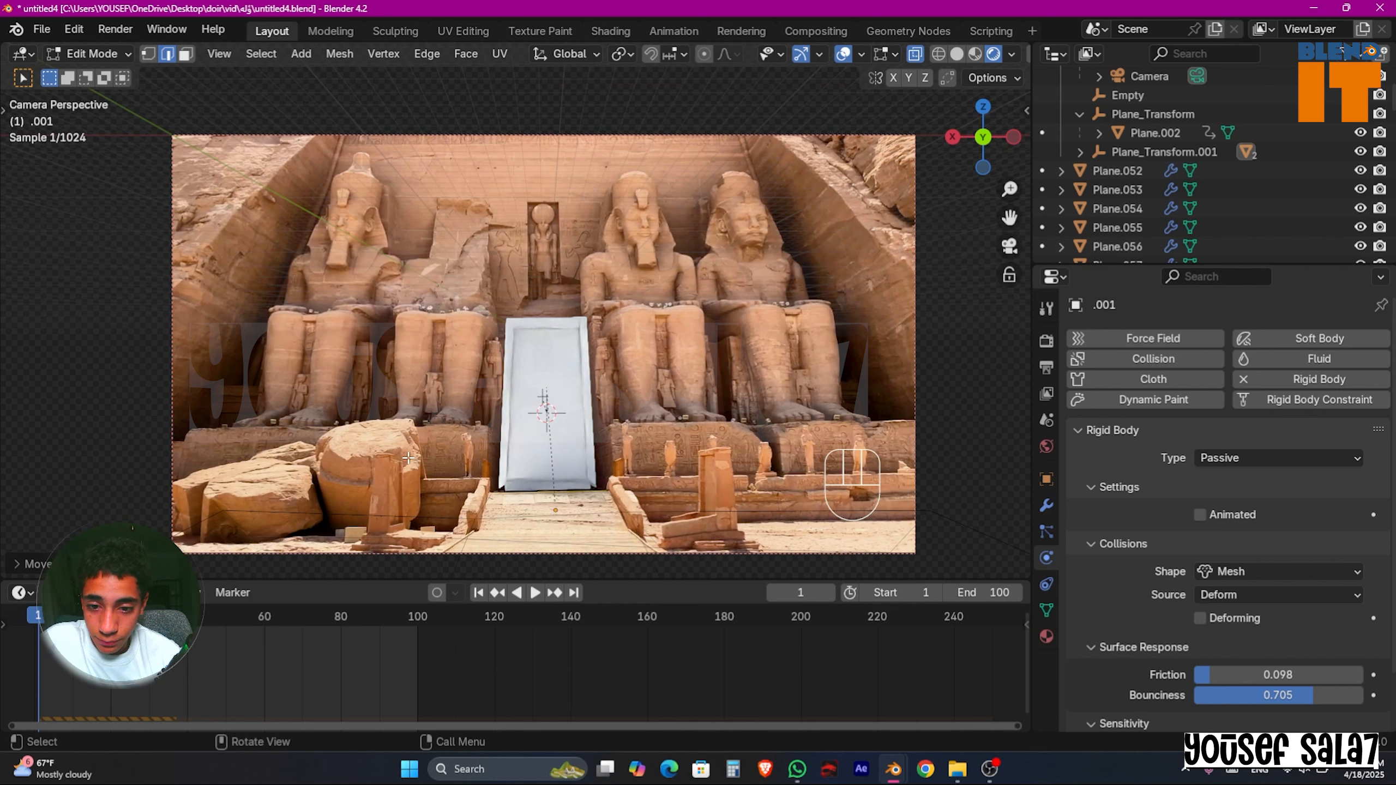
key(Tab)
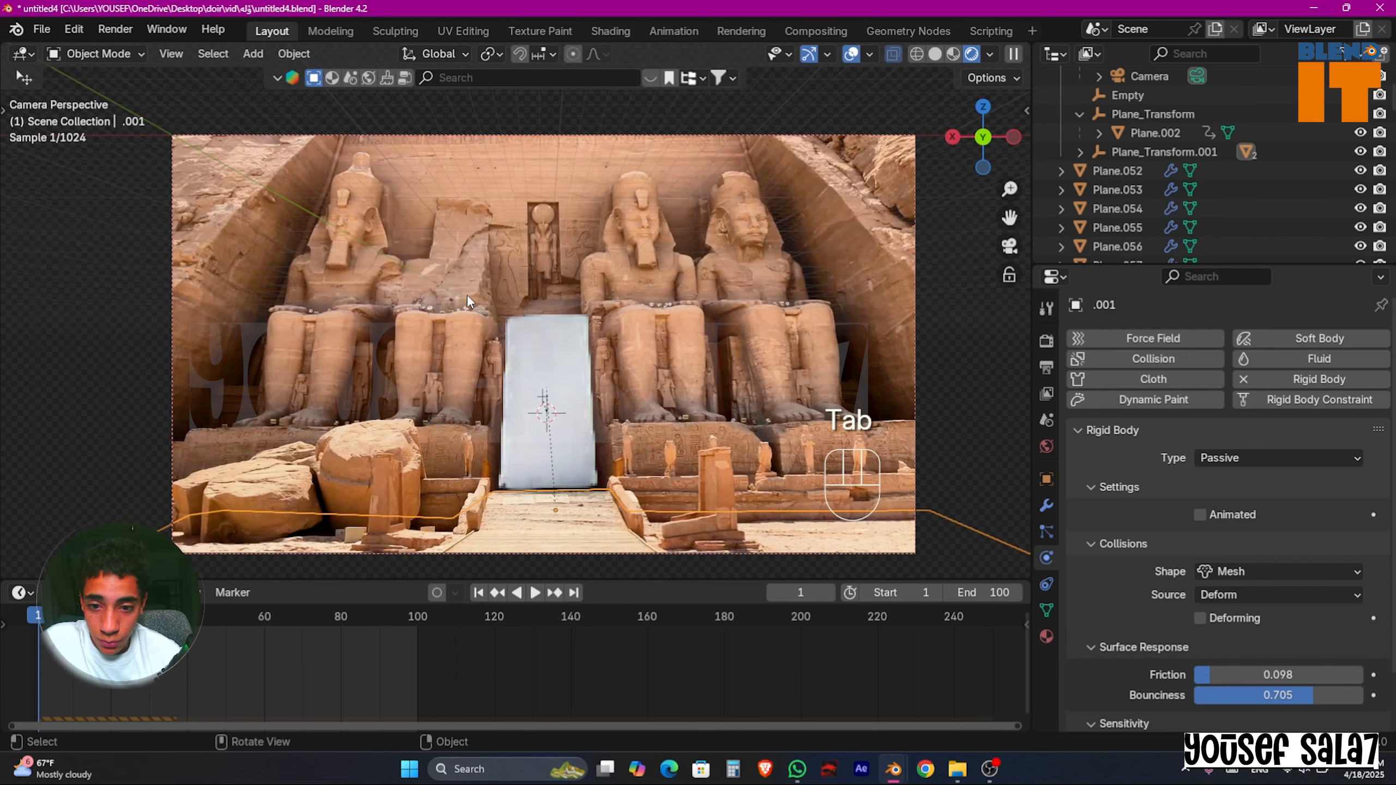
click(615, 429)
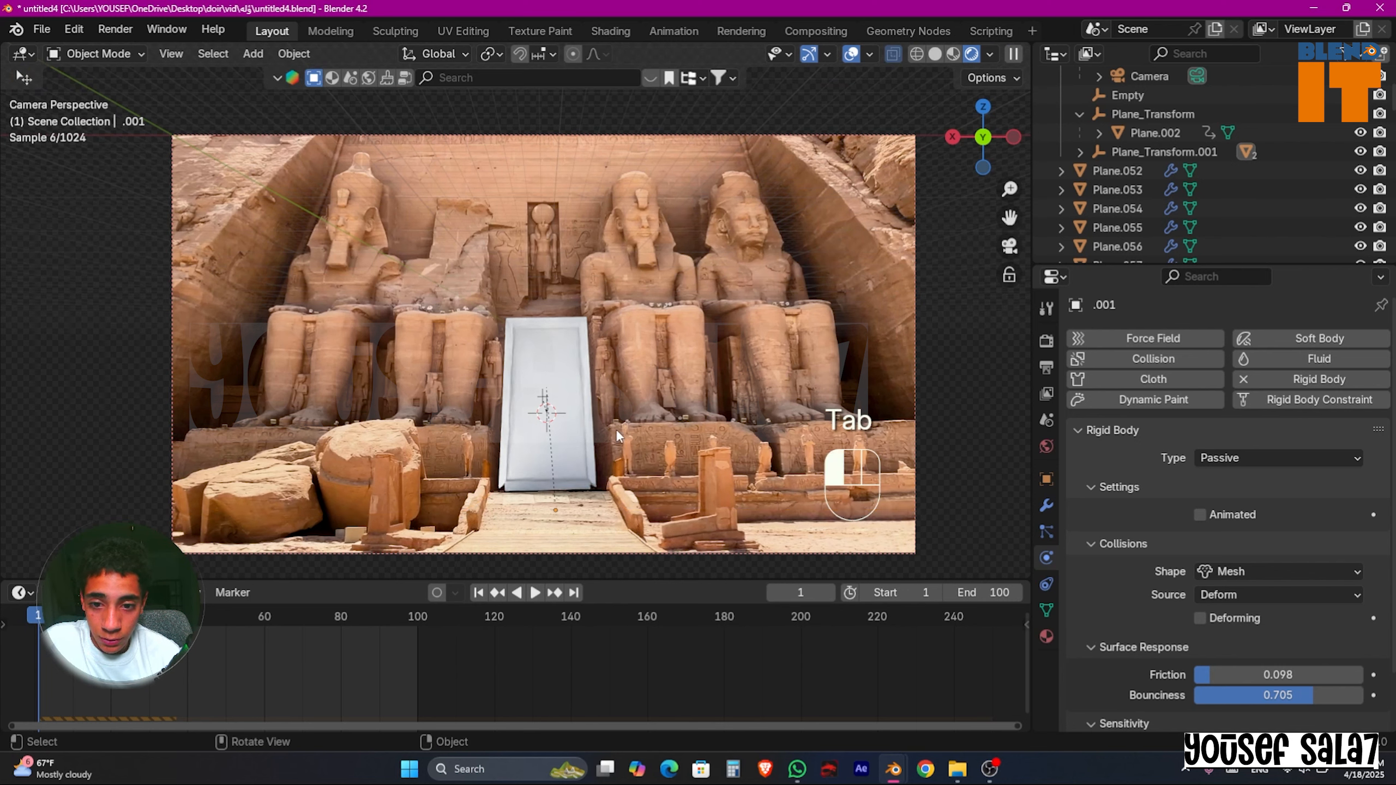
click(935, 54)
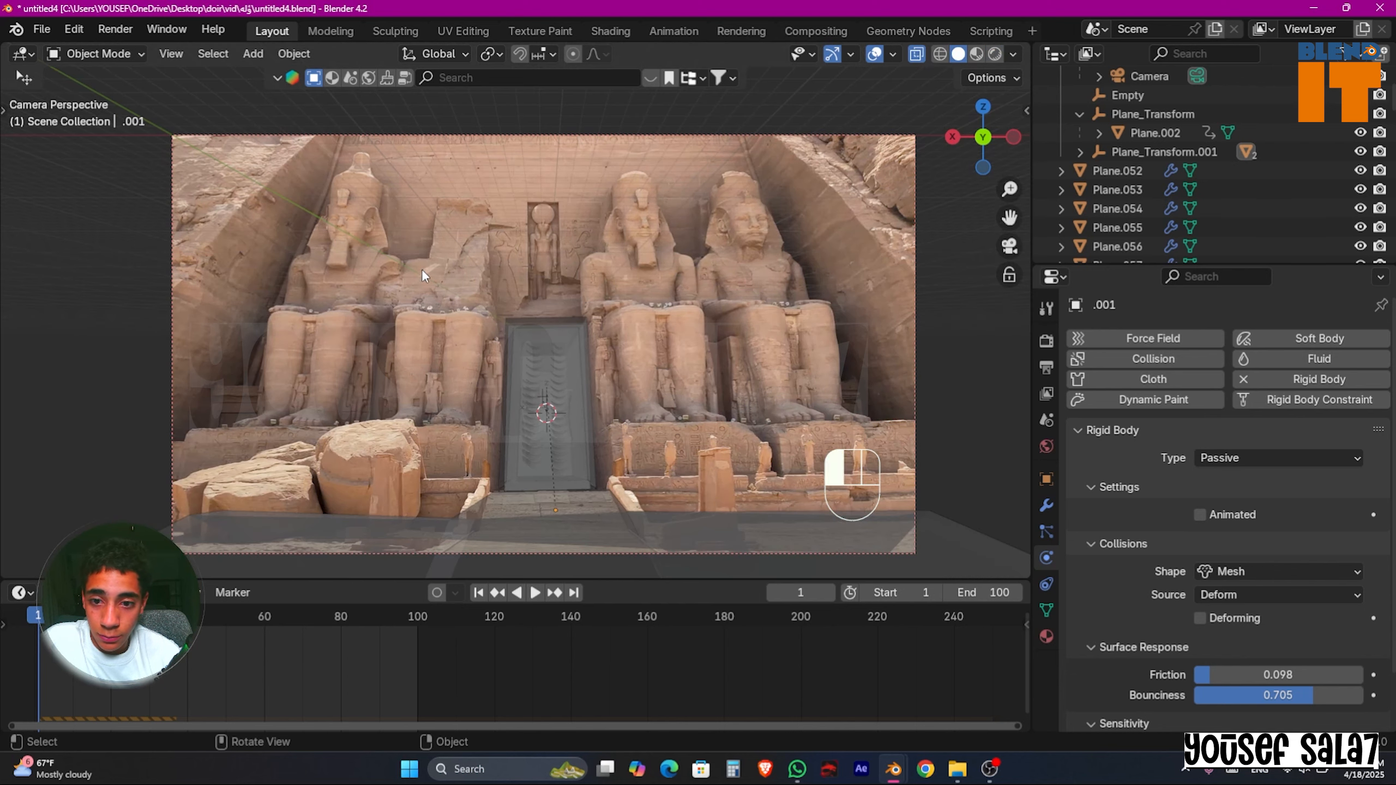
Step: Try to move the whole ground object along the Z axis in Object Mode, and undo the move
key(w)
drag(374, 230, 774, 487)
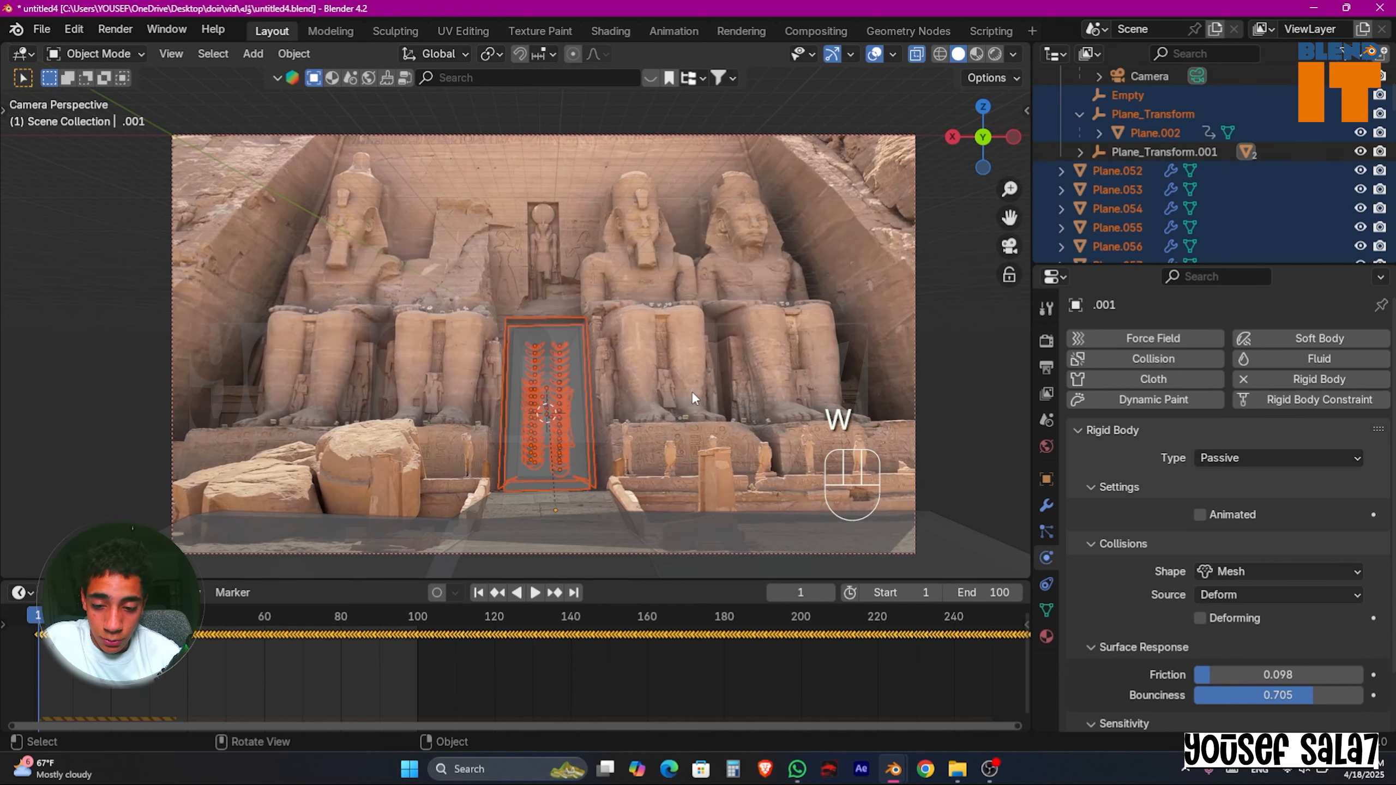
click(692, 354)
click(623, 488)
key(g)
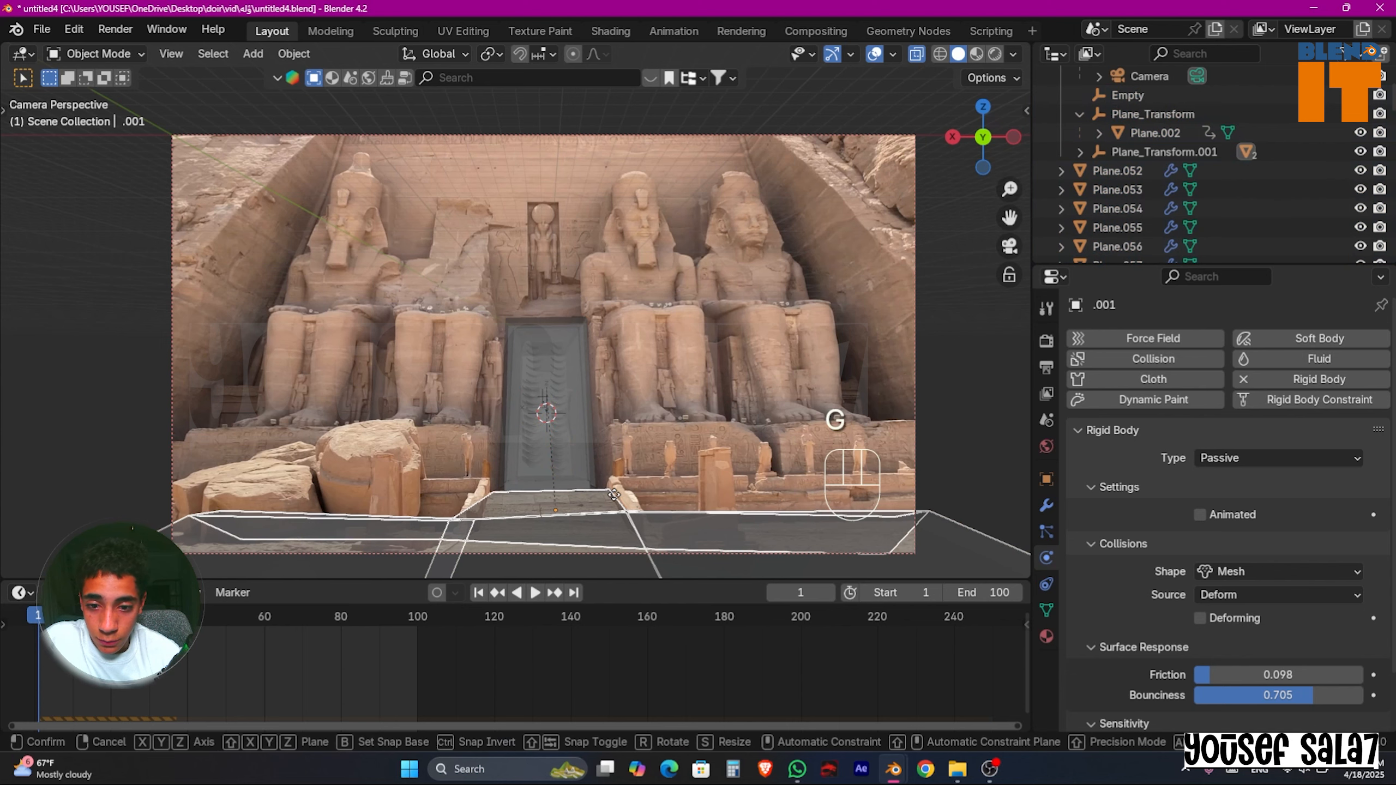
key(z)
click(624, 459)
key(ctrl+z)
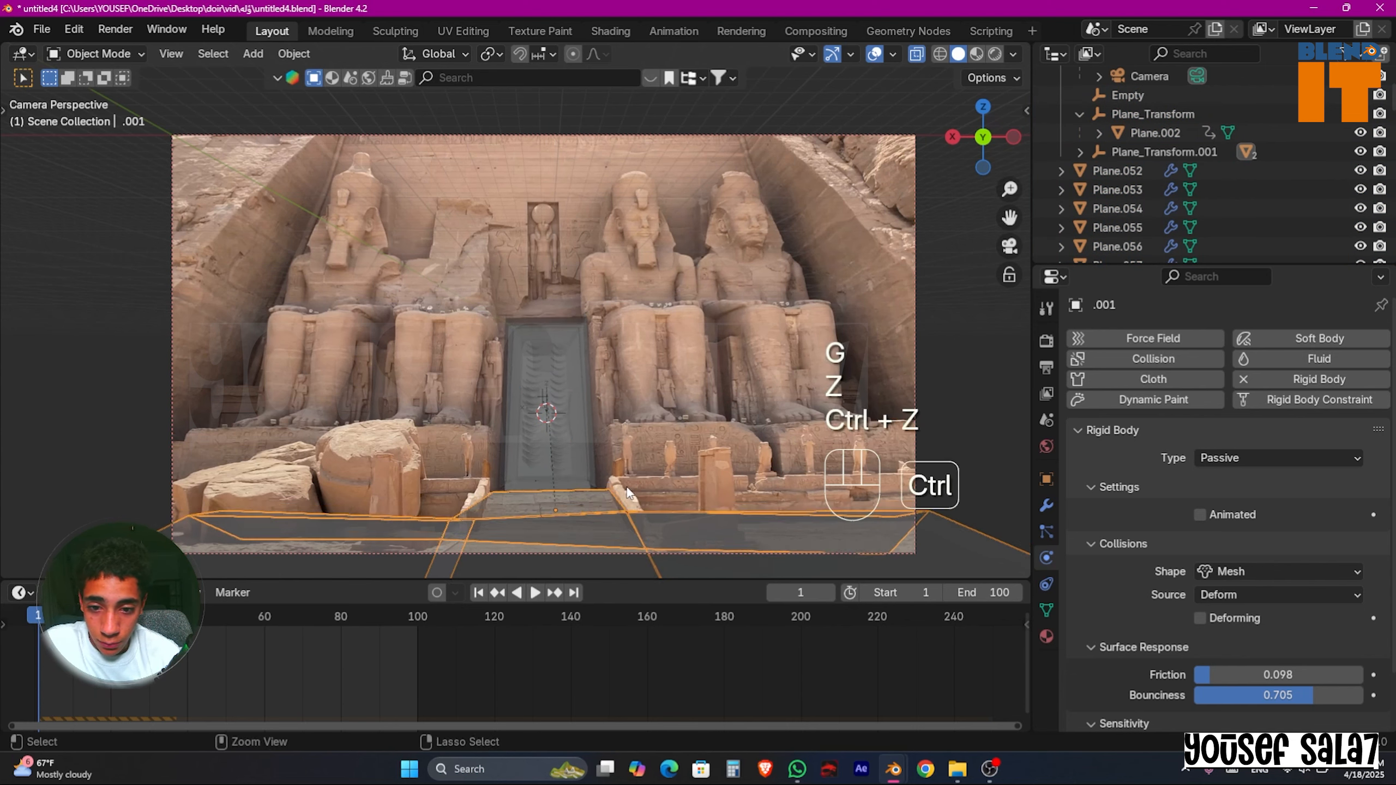
Step: Raise all of the ground's geometry along global Z in Edit Mode, and turn off X-ray in Object Mode
key(Tab)
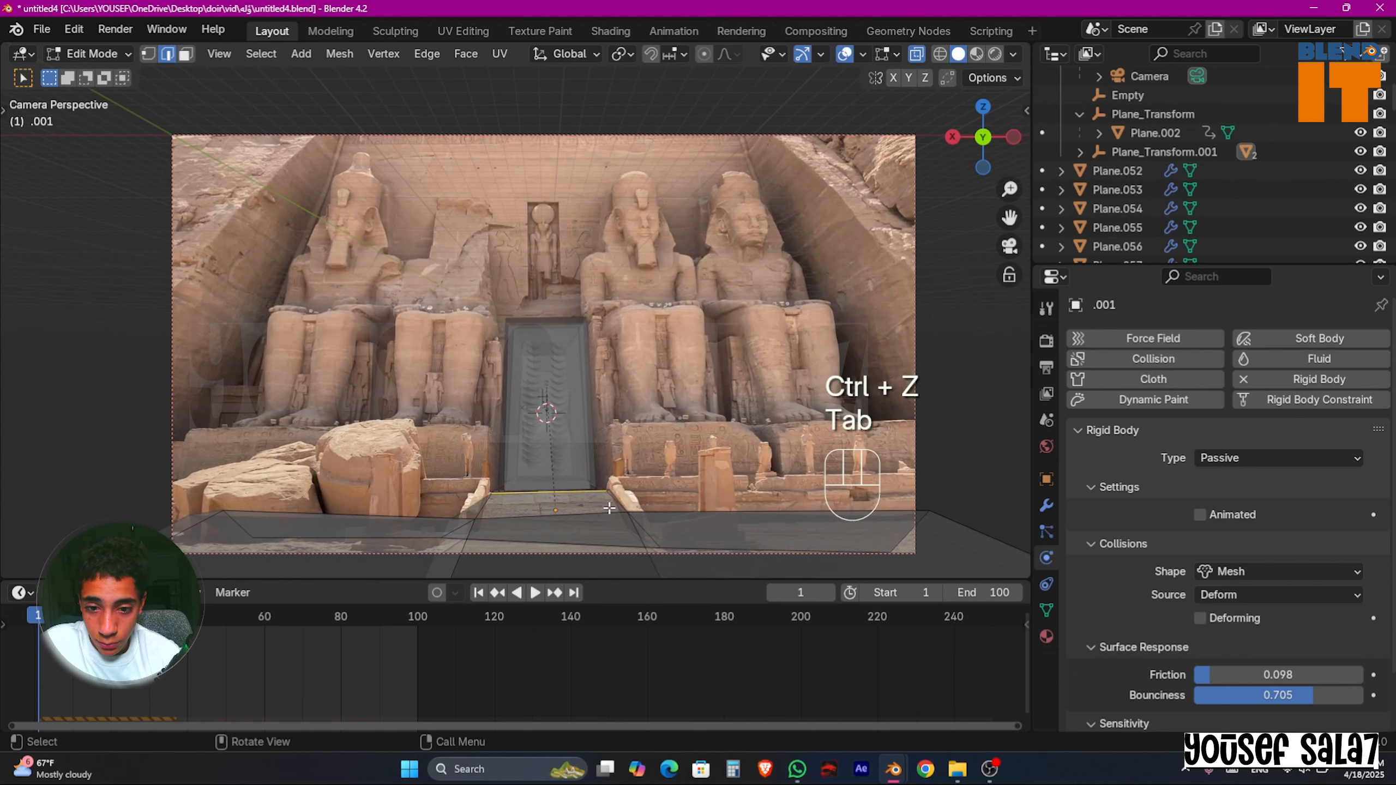
key(a)
key(g)
key(z)
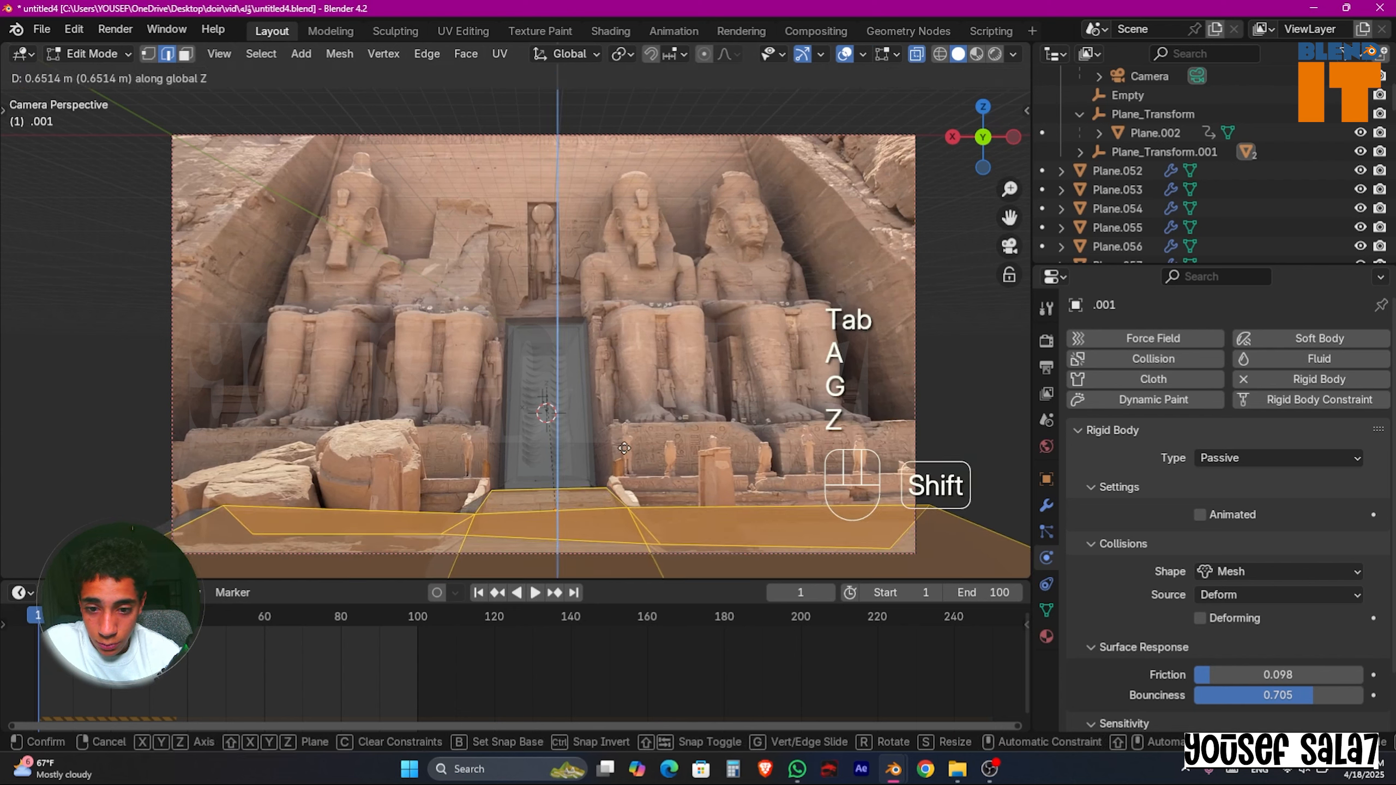
click(652, 390)
key(Tab)
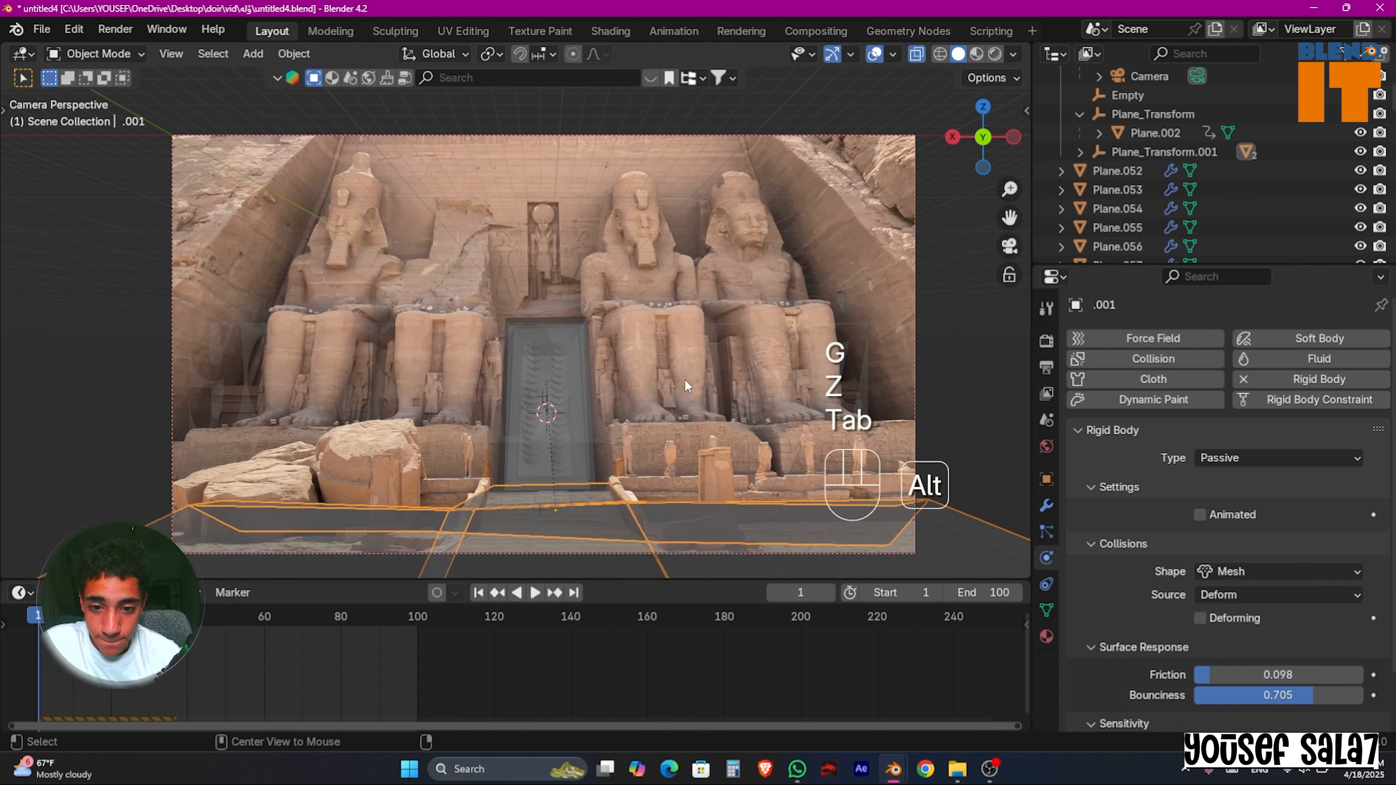
key(alt+z)
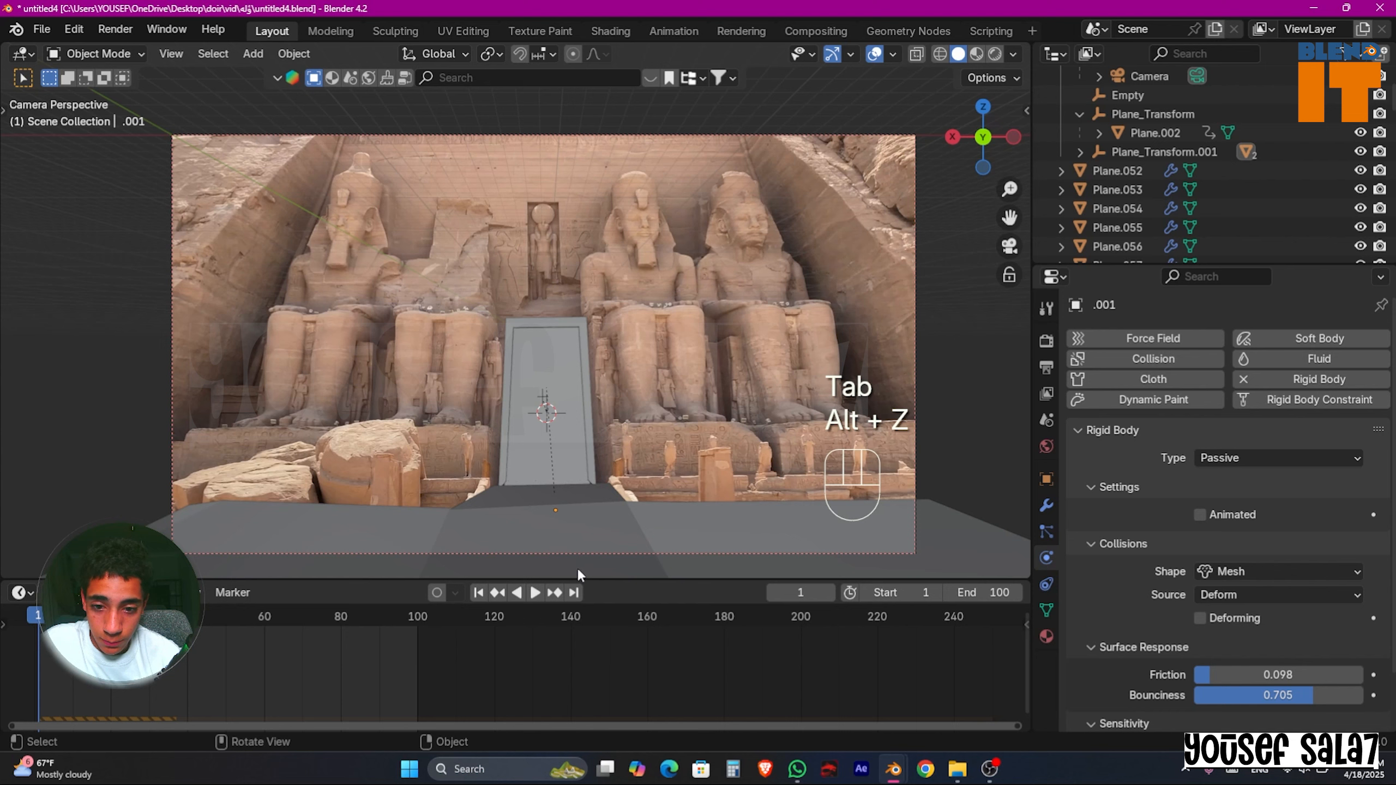
Step: Fine-tune the height of the ground's entire mesh along global Z, raising it slightly and lowering it again to meet the door's bottom edge
key(Tab)
key(a)
key(g)
key(z)
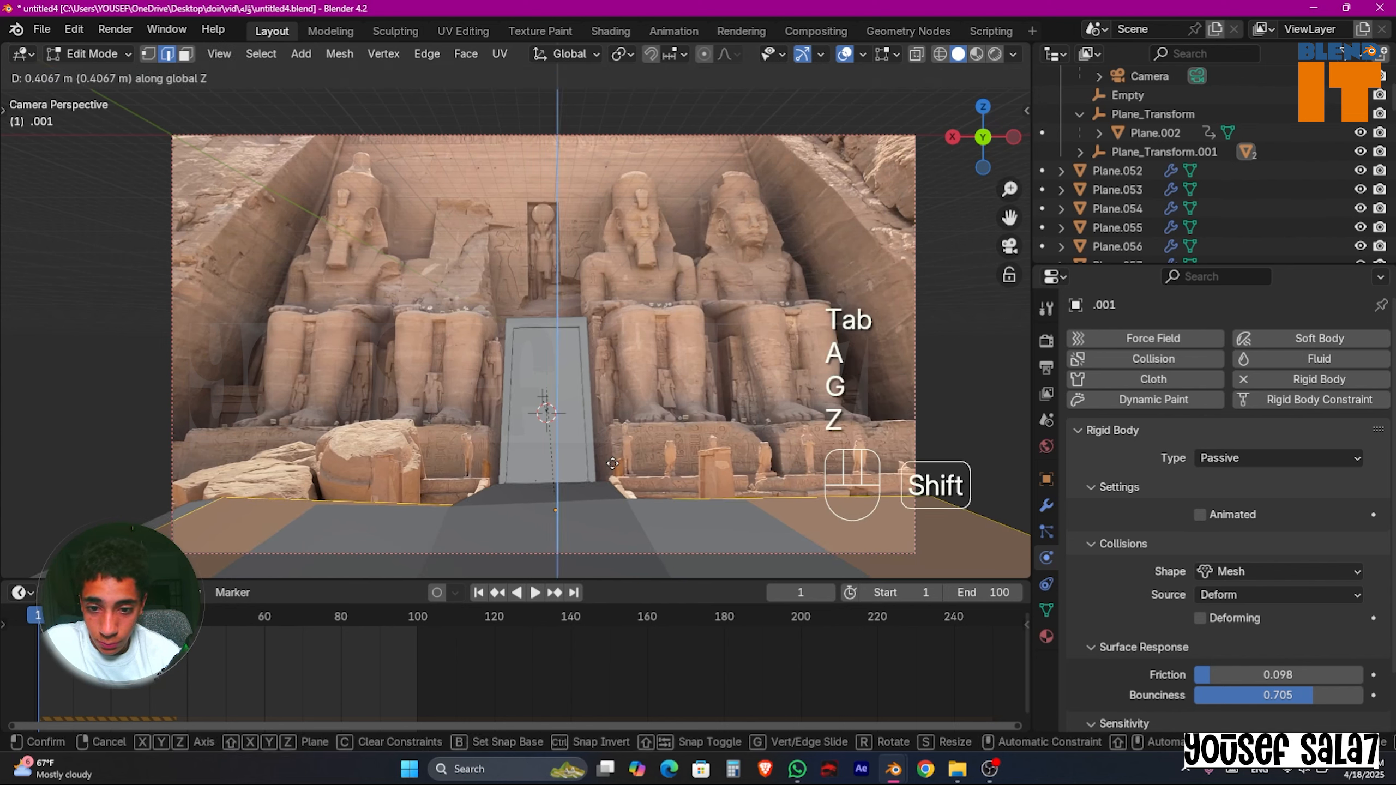
click(627, 458)
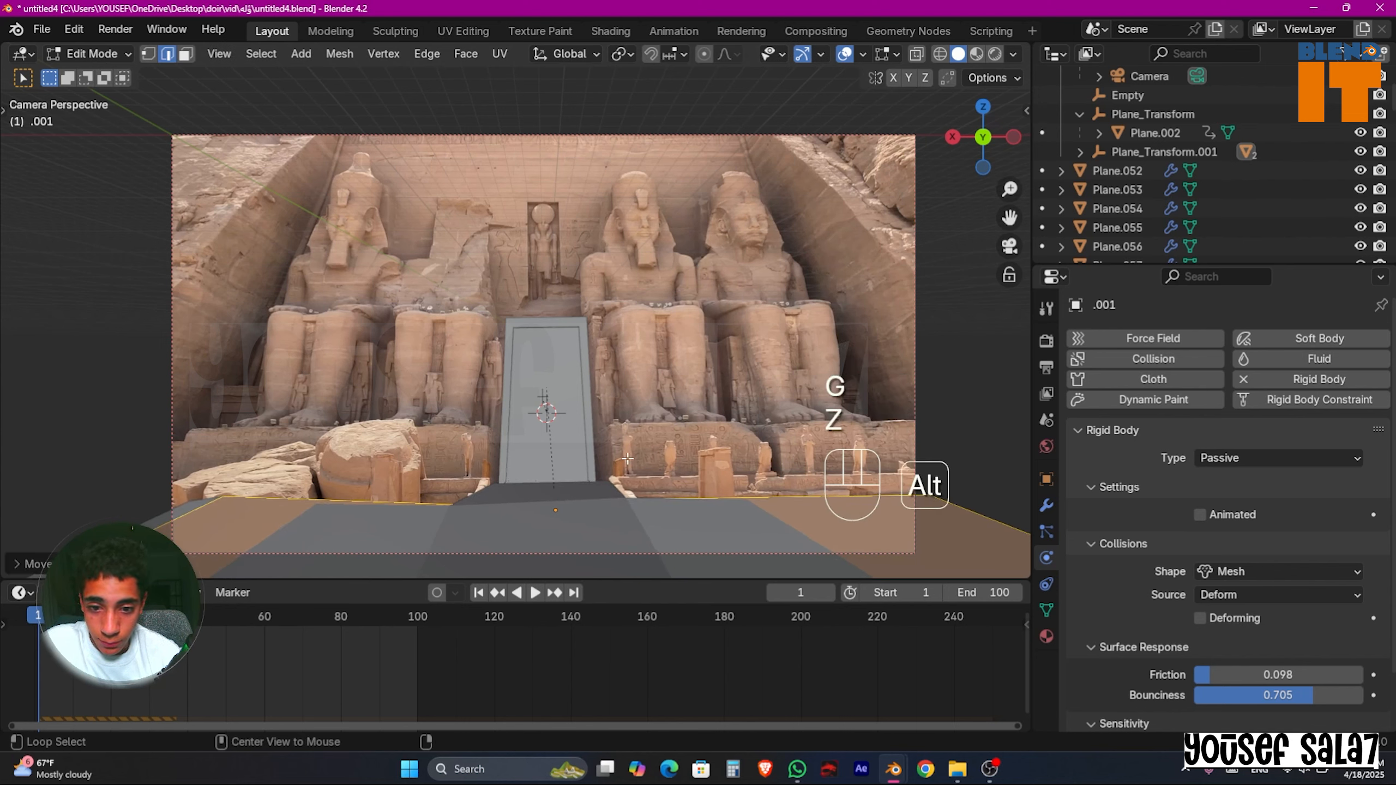
key(alt+z)
key(alt+z)
key(g)
key(z)
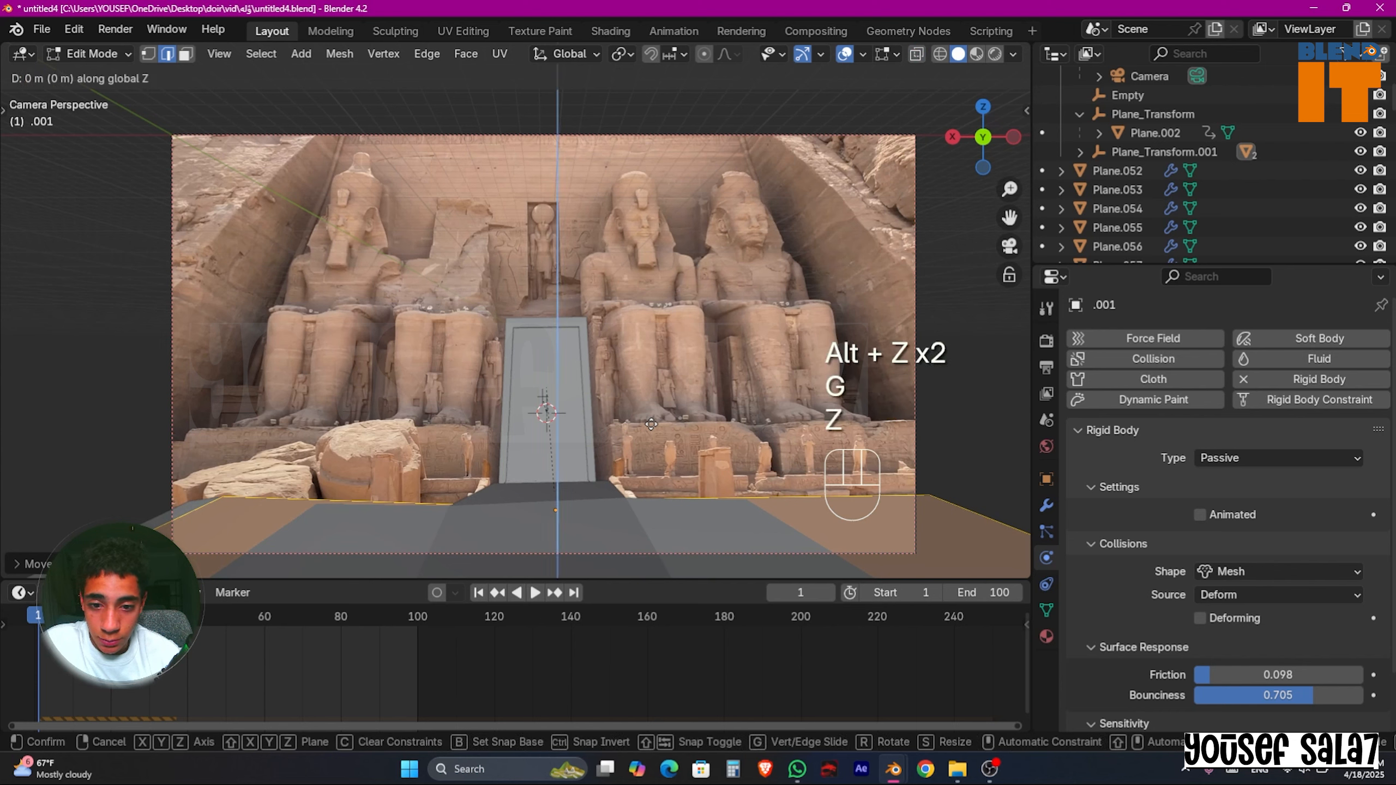
click(648, 477)
key(Tab)
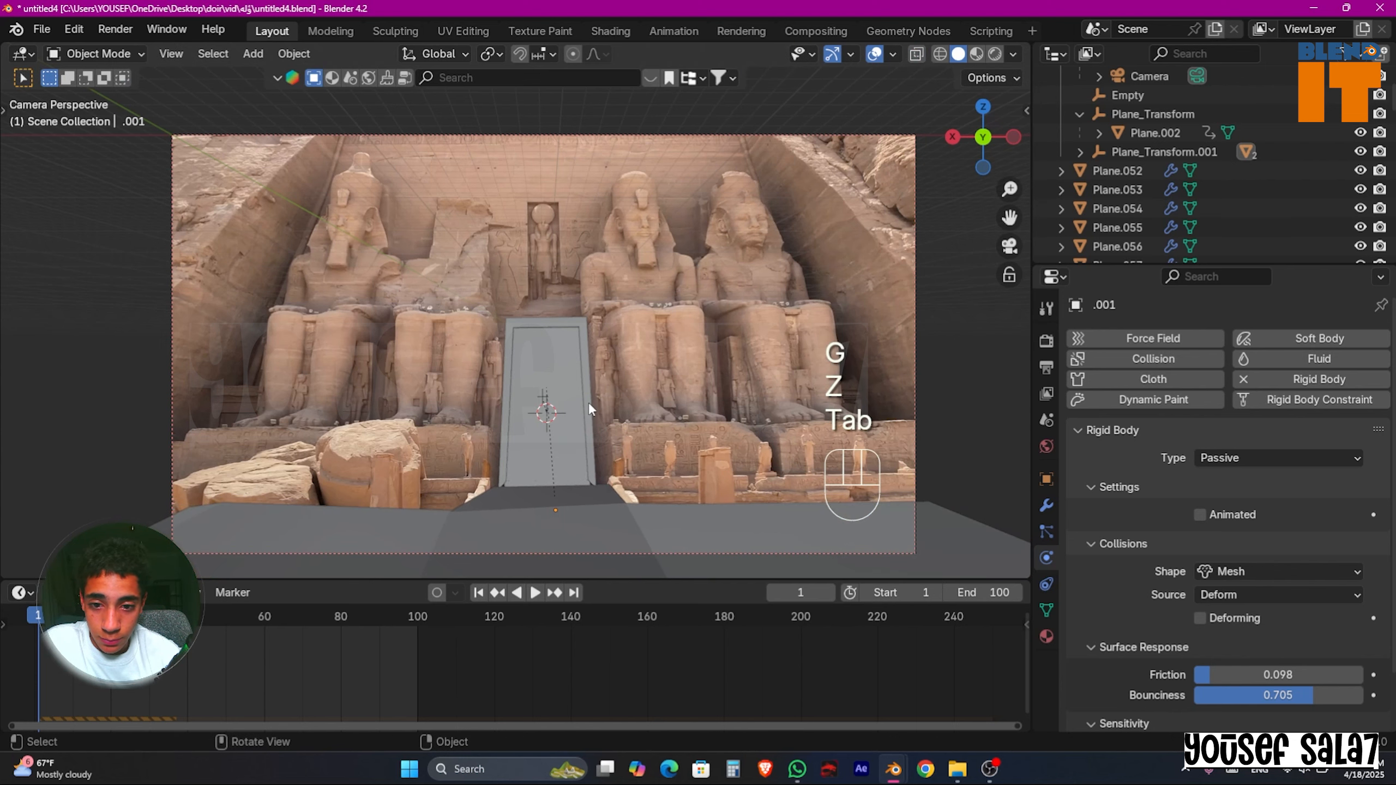
Step: Lower the door and the corridor together slightly along global Z to fit the temple's doorway, with X-ray turned off
click(589, 404)
key(alt+z)
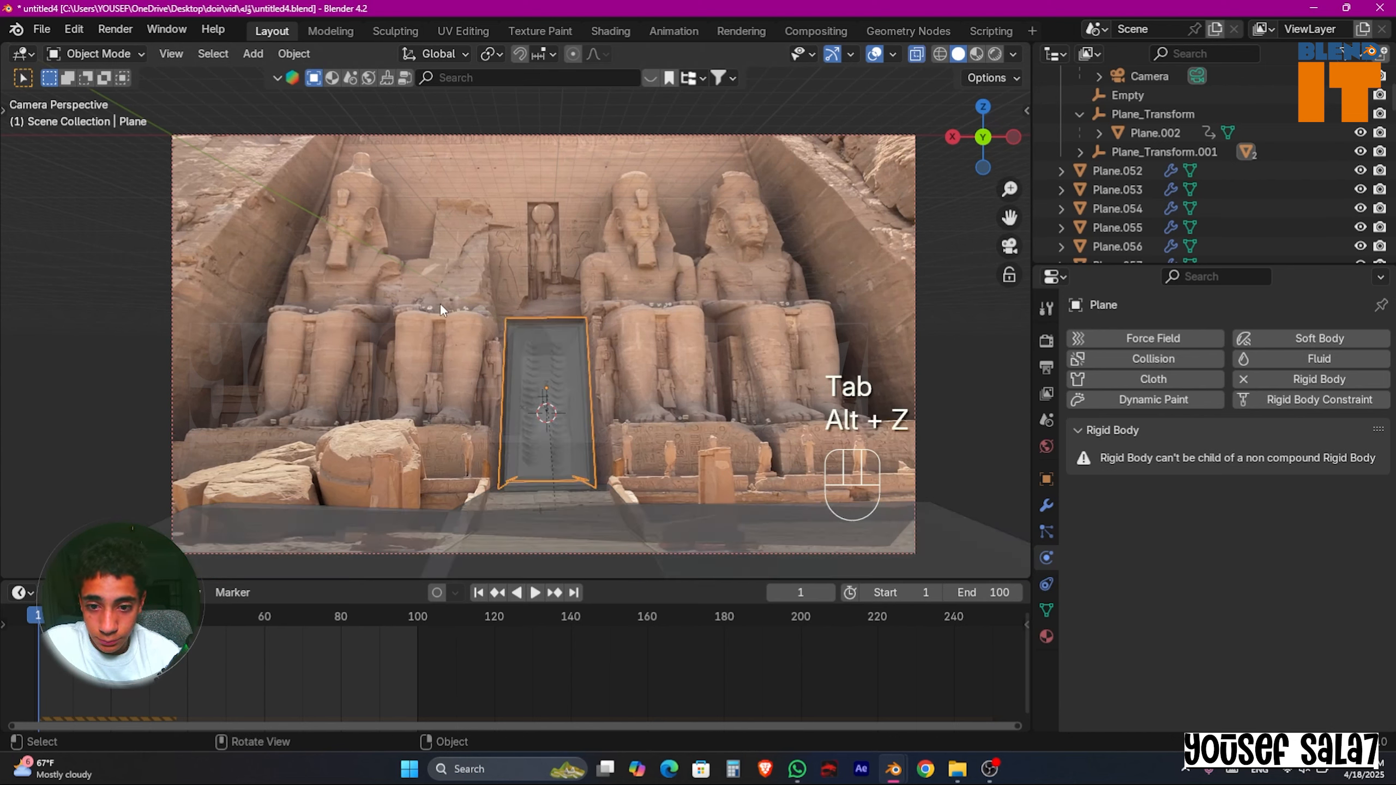
drag(399, 273, 494, 340)
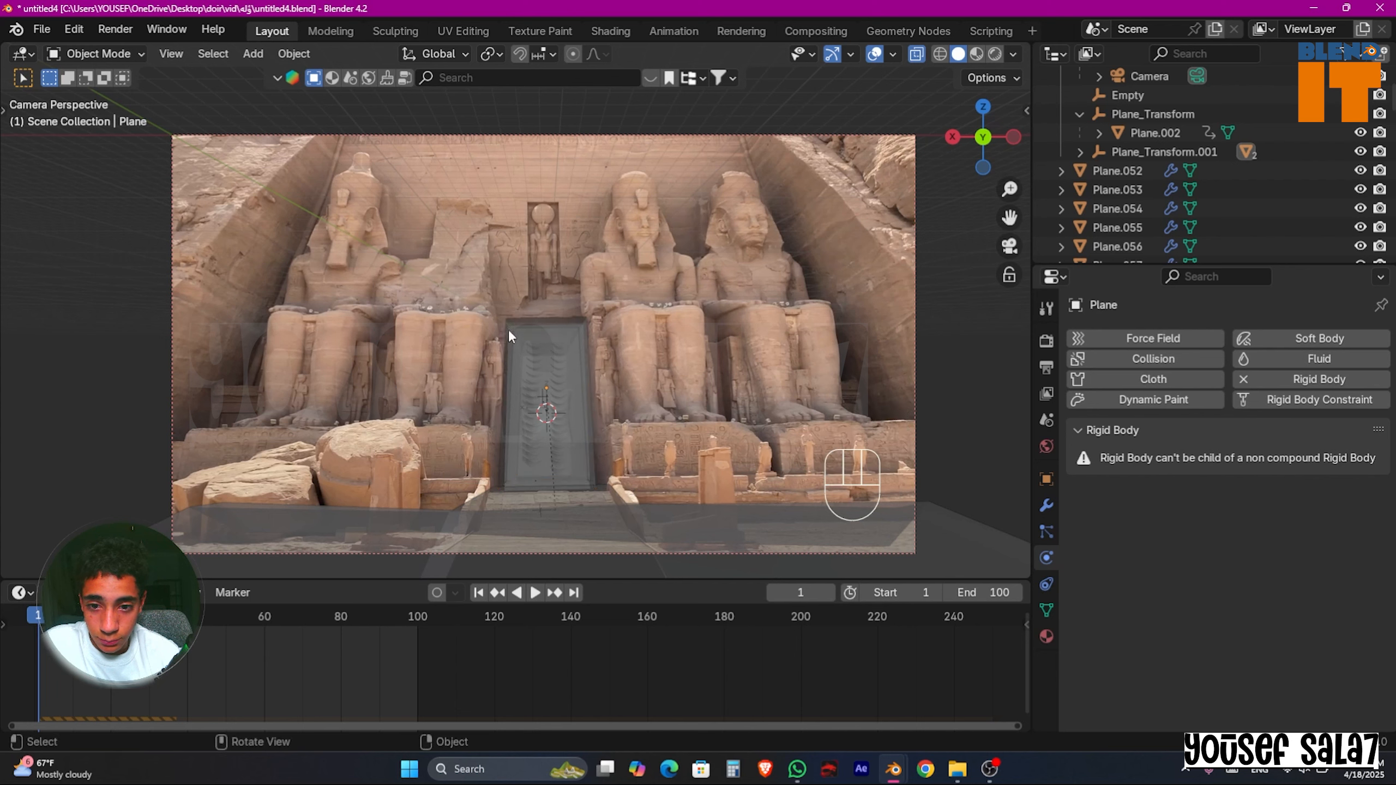
shift+click(569, 319)
shift+click(570, 318)
key(alt+z)
key(g)
key(z)
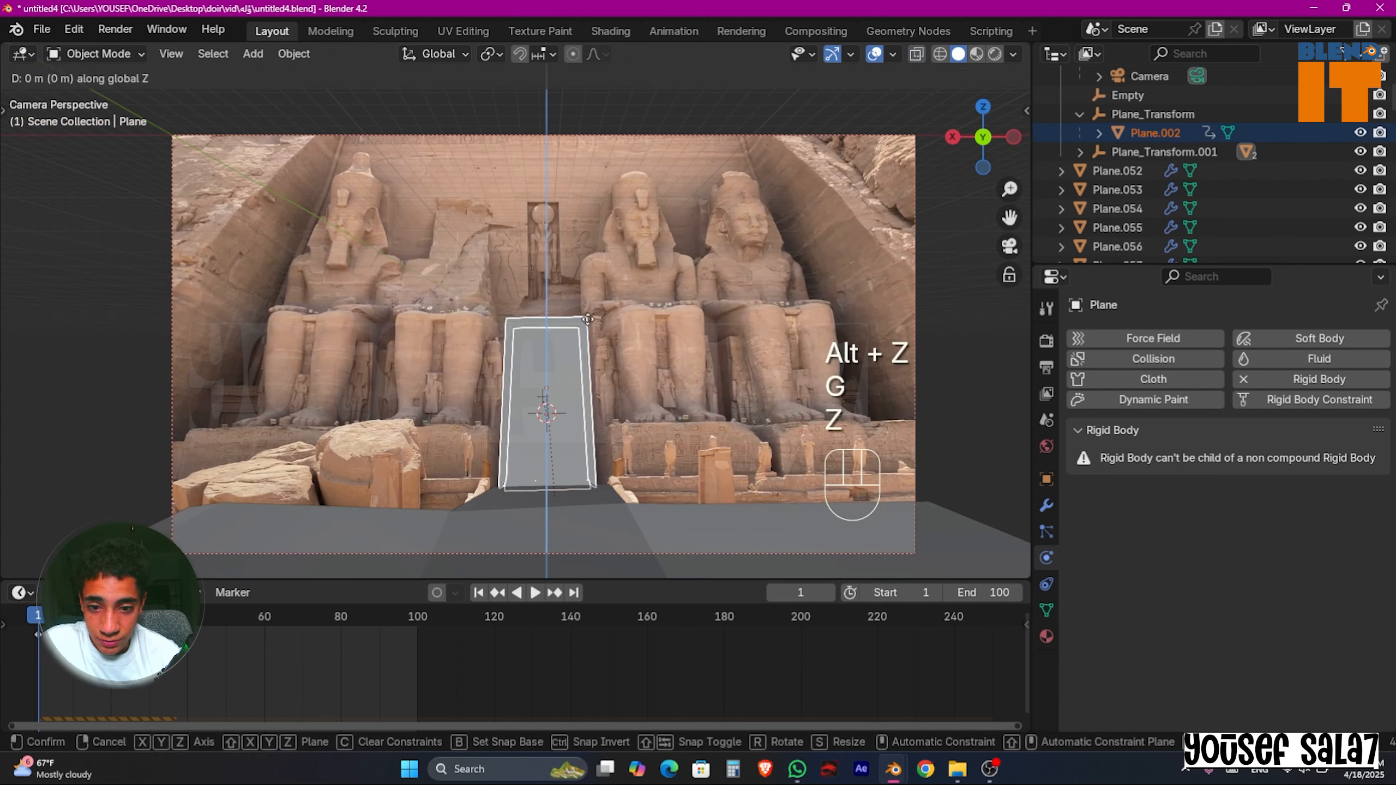
shift+click(589, 332)
click(680, 290)
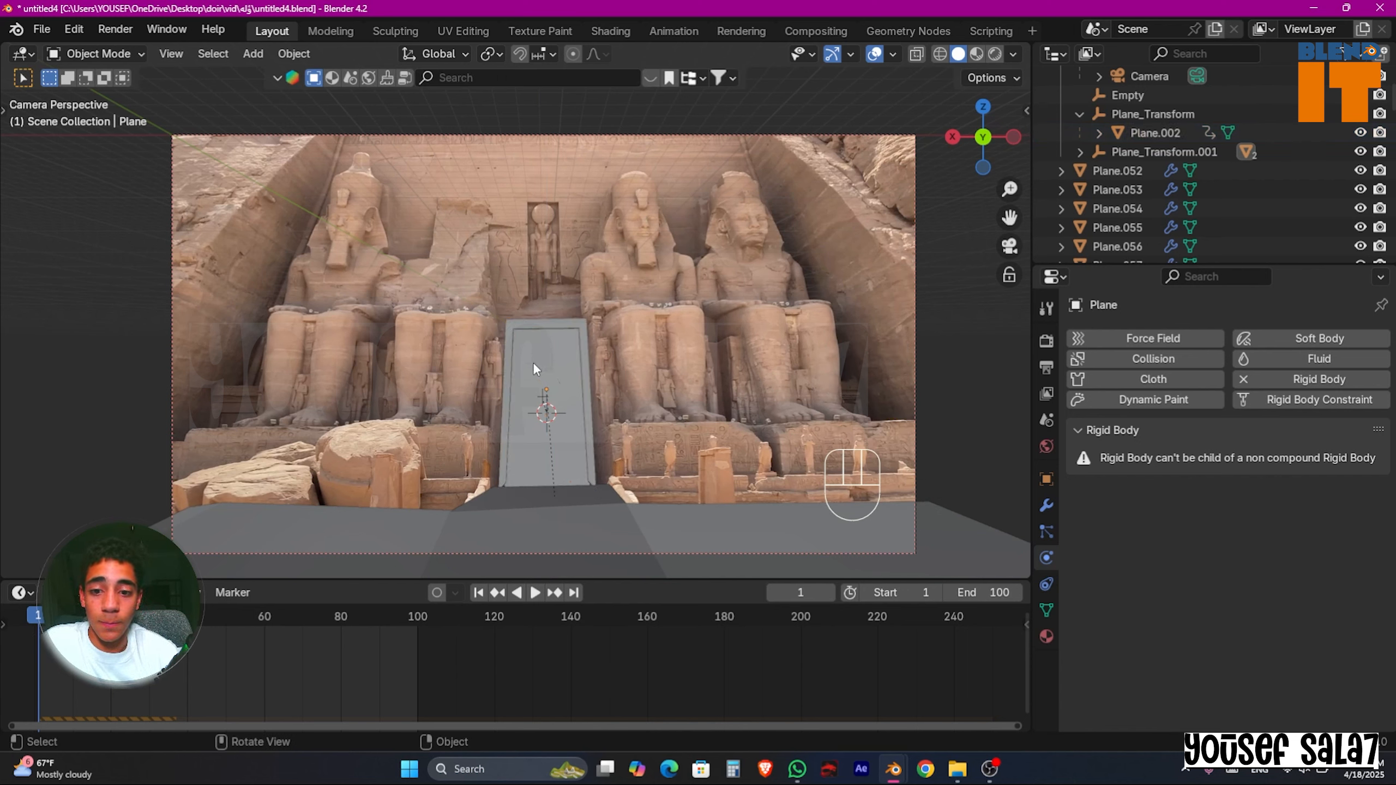
Step: Select the corridor and switch the viewport through material preview to rendered shading
click(557, 321)
click(976, 57)
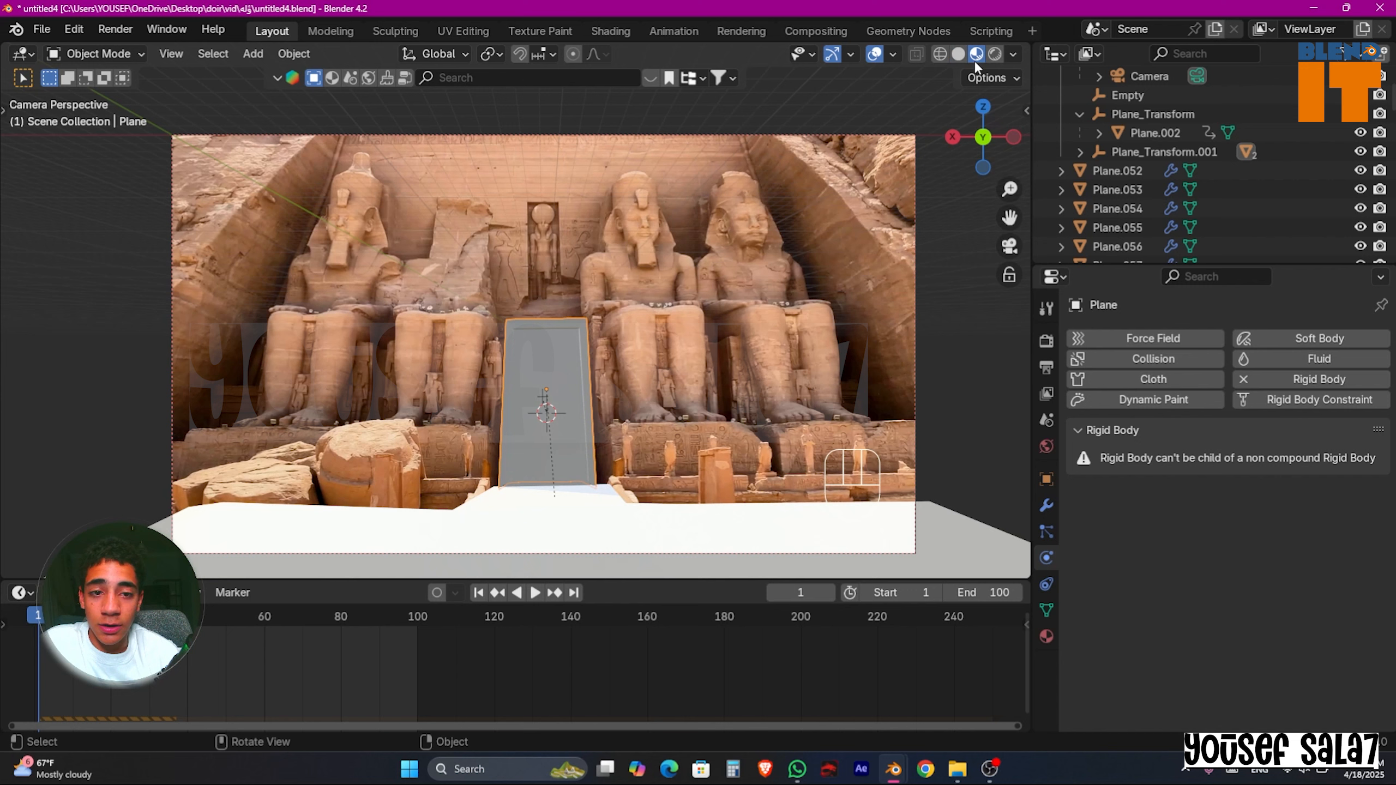
click(994, 54)
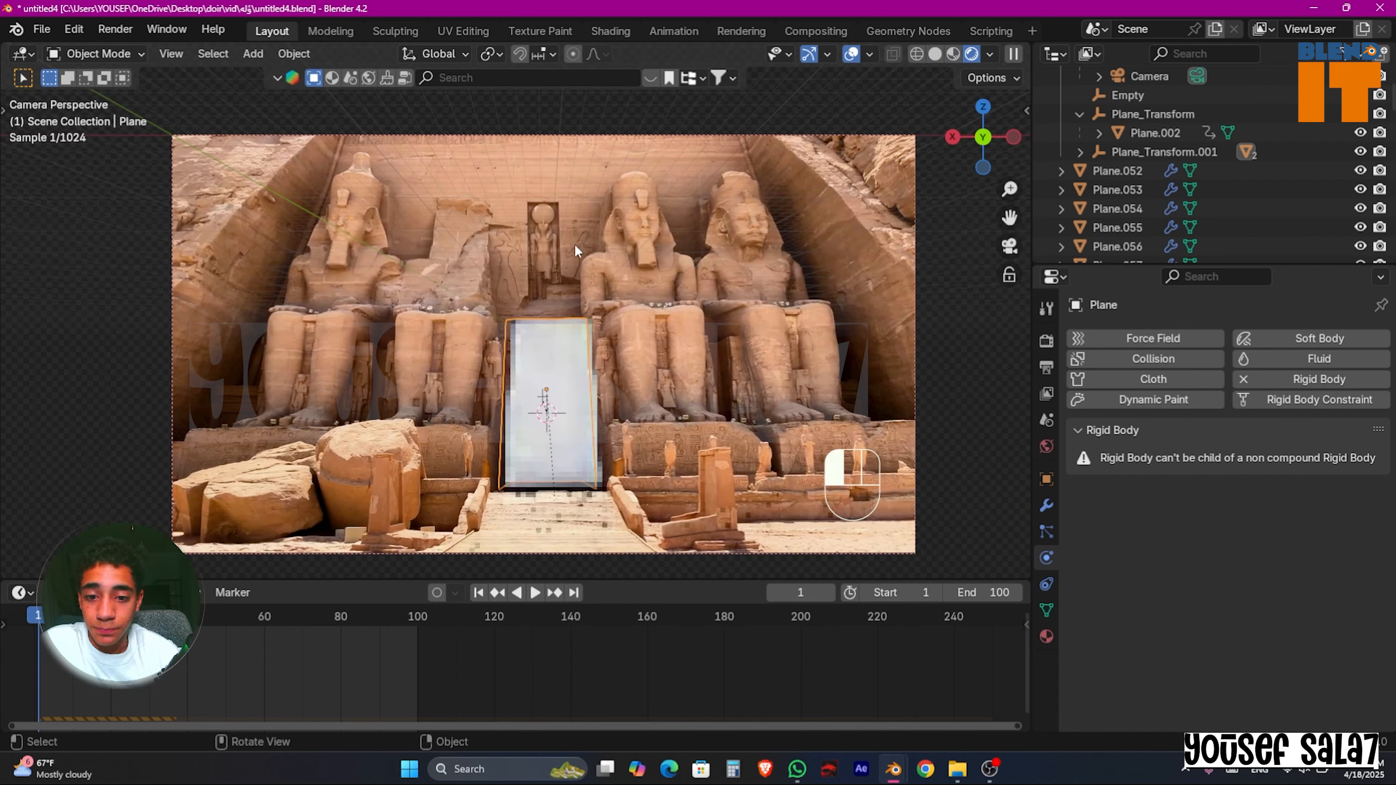
Step: Reposition the ground's vertices at the foot of the door in Edit Mode, fine-tuning them along global X
click(574, 512)
key(Tab)
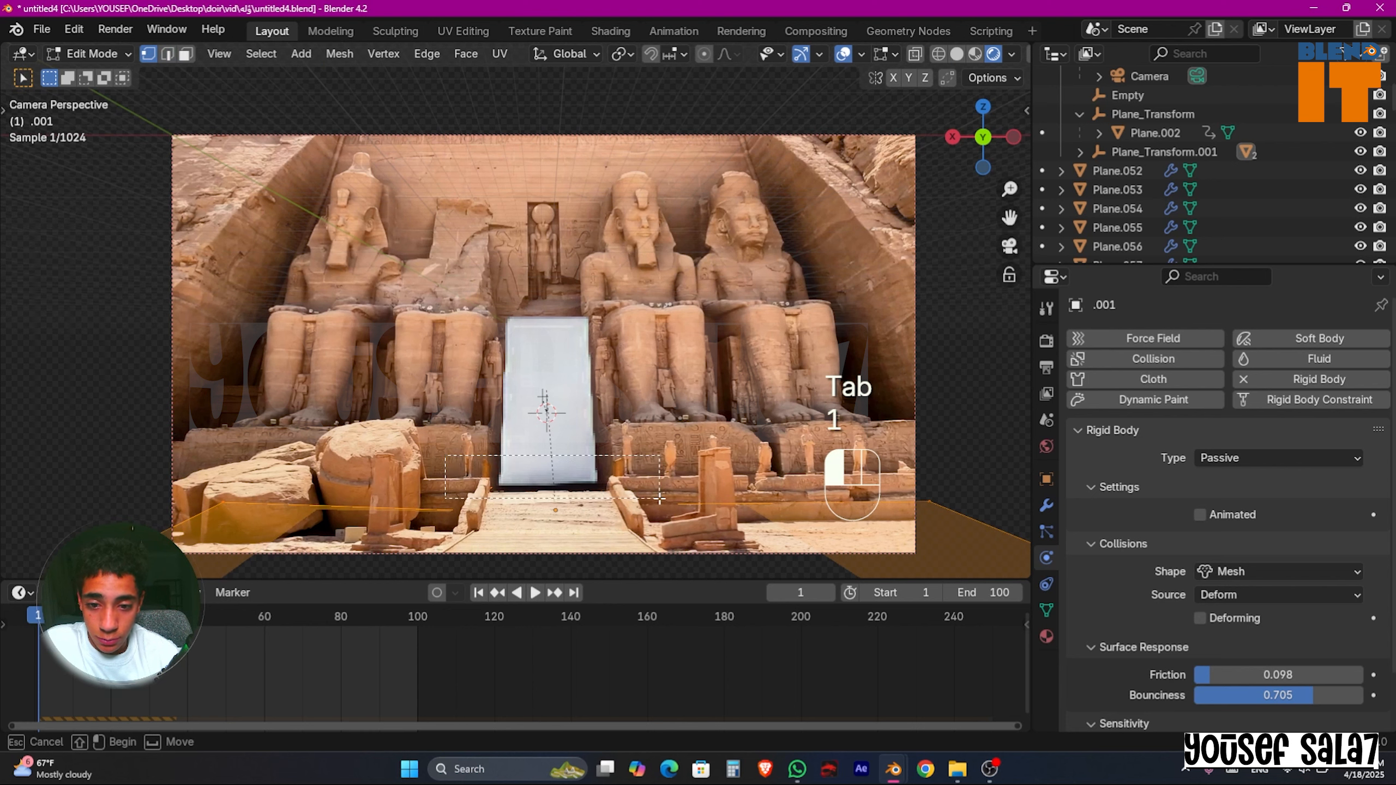
key(1)
key(g)
key(shift)
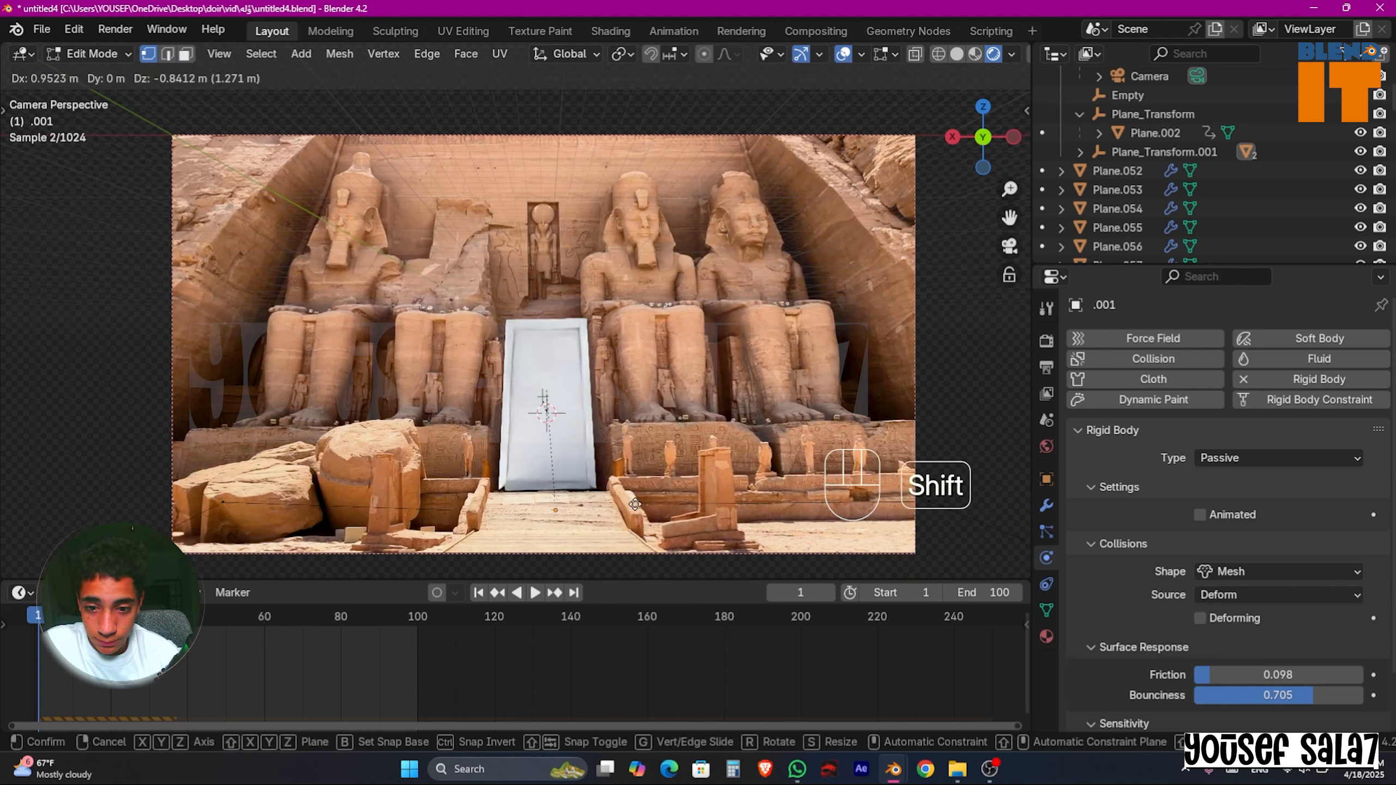
click(635, 504)
key(g)
key(x)
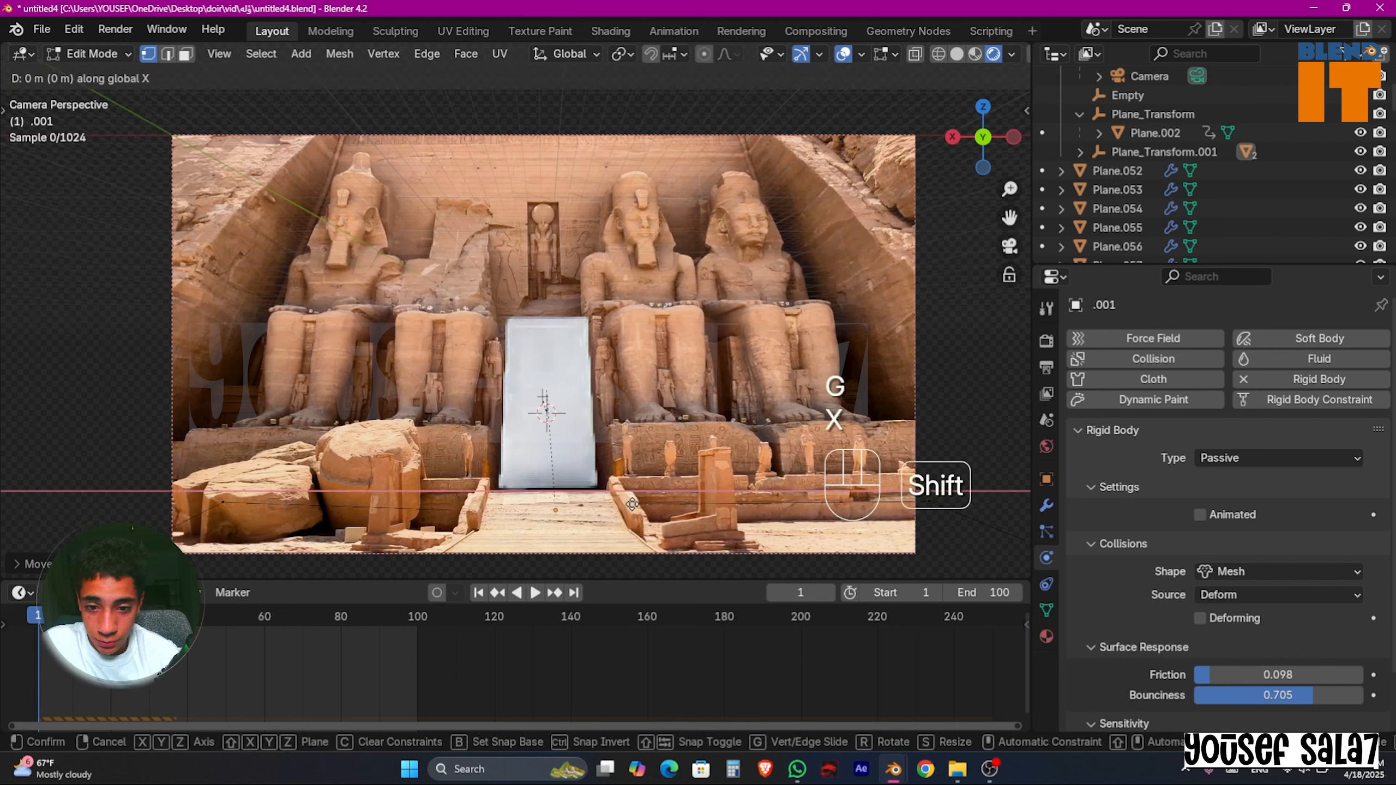
click(620, 503)
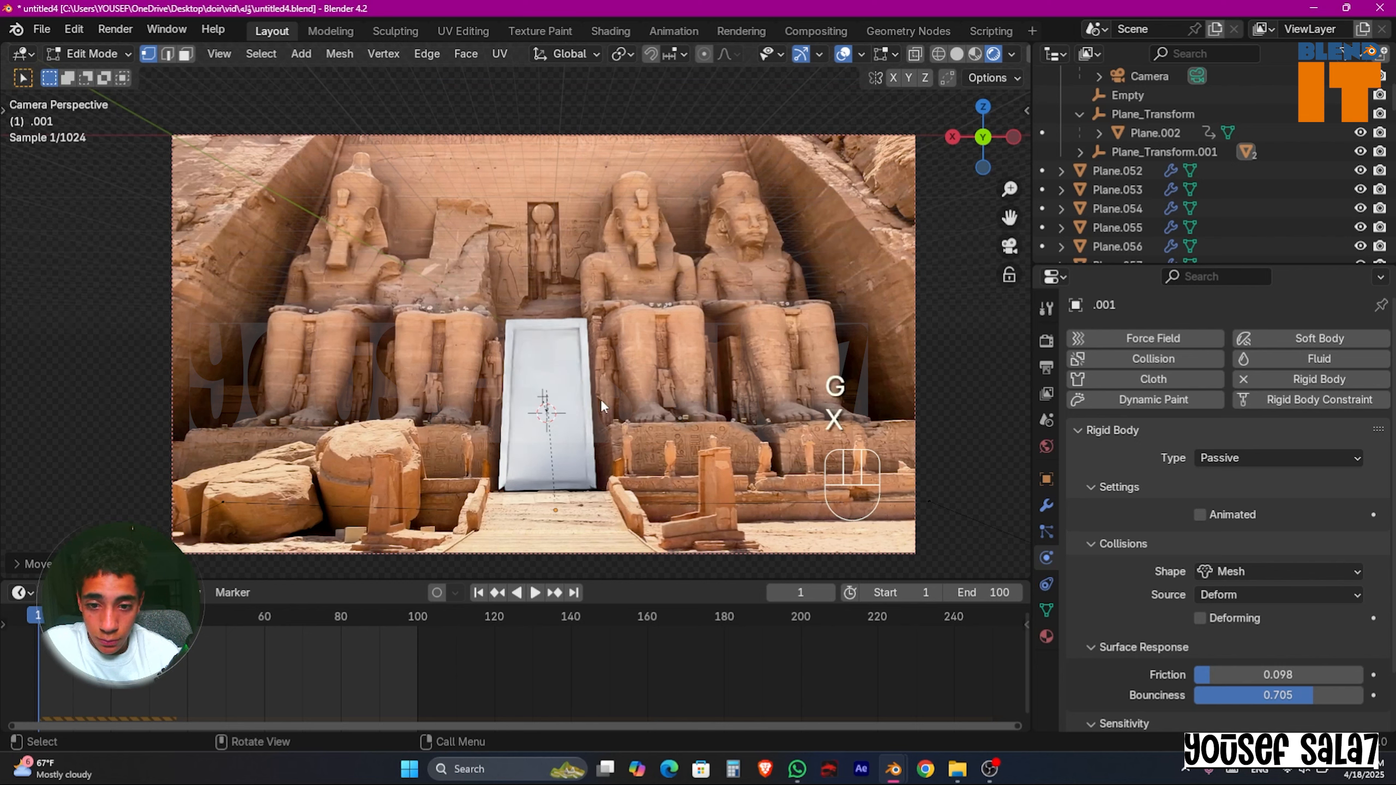
key(Tab)
Step: Lower the corridor's bottom vertices along global Z in Edit Mode, with X-ray on to include the hidden ones
click(588, 429)
key(Tab)
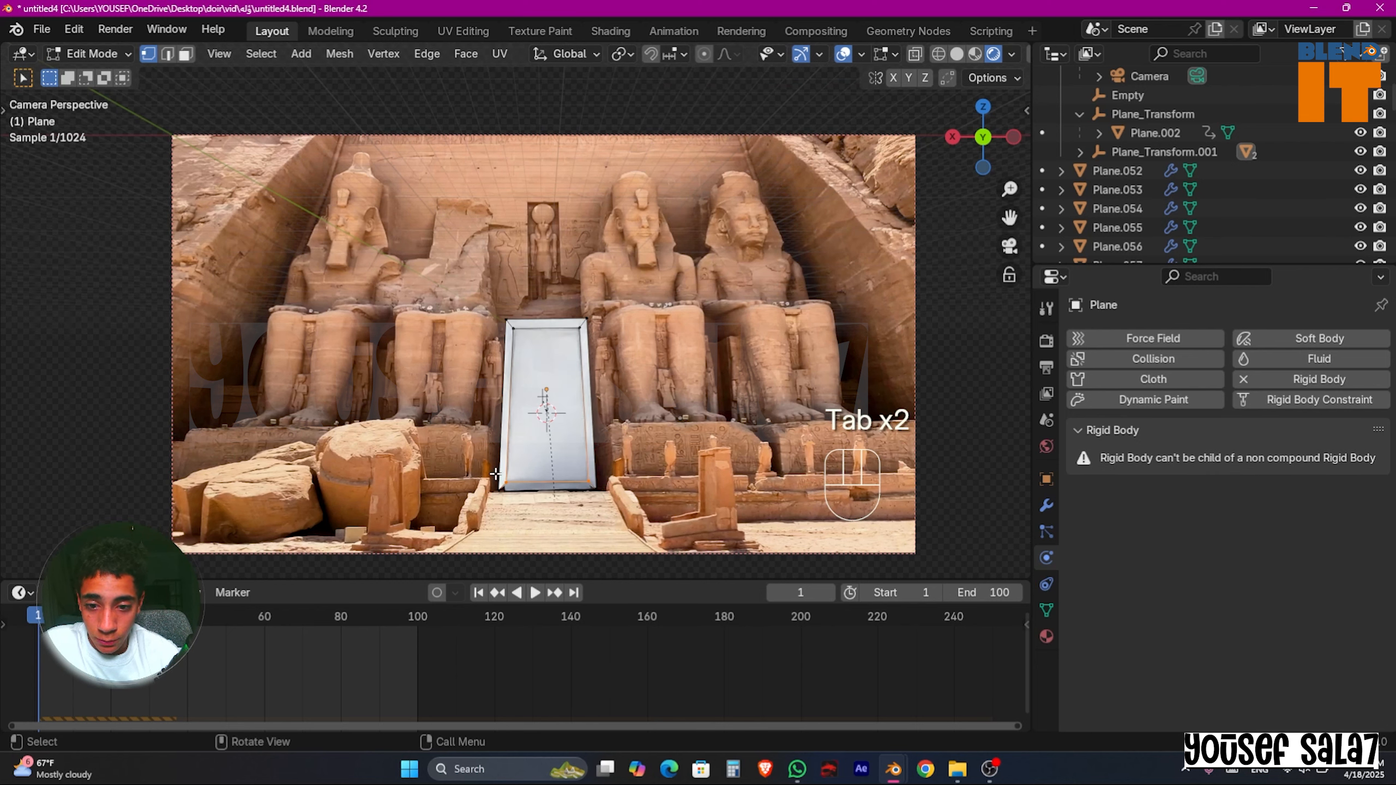
key(alt+z)
drag(495, 463, 629, 512)
key(g)
key(z)
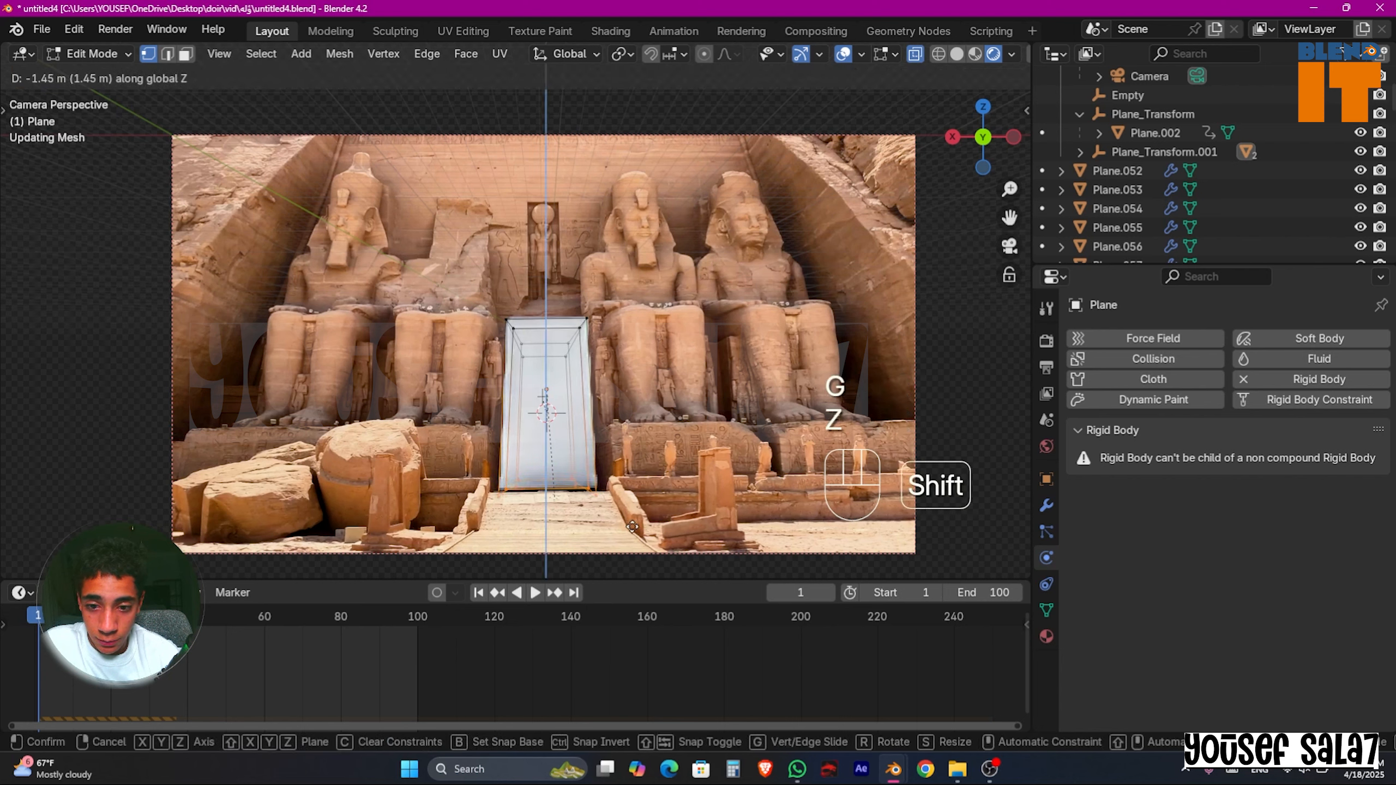
click(628, 546)
key(Tab)
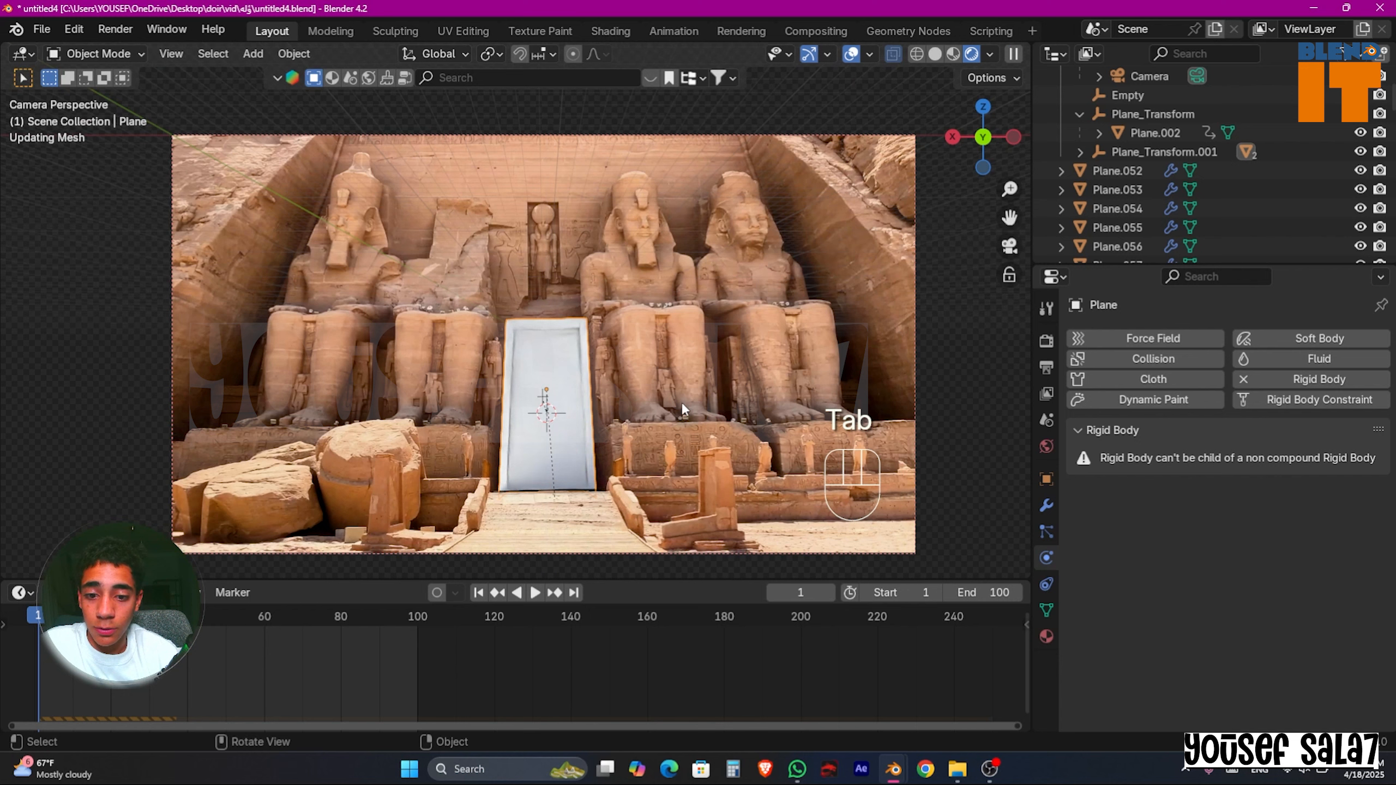
Step: Raise the selected ground vertices at the door's foot slightly along global Z in Edit Mode
click(578, 525)
key(Tab)
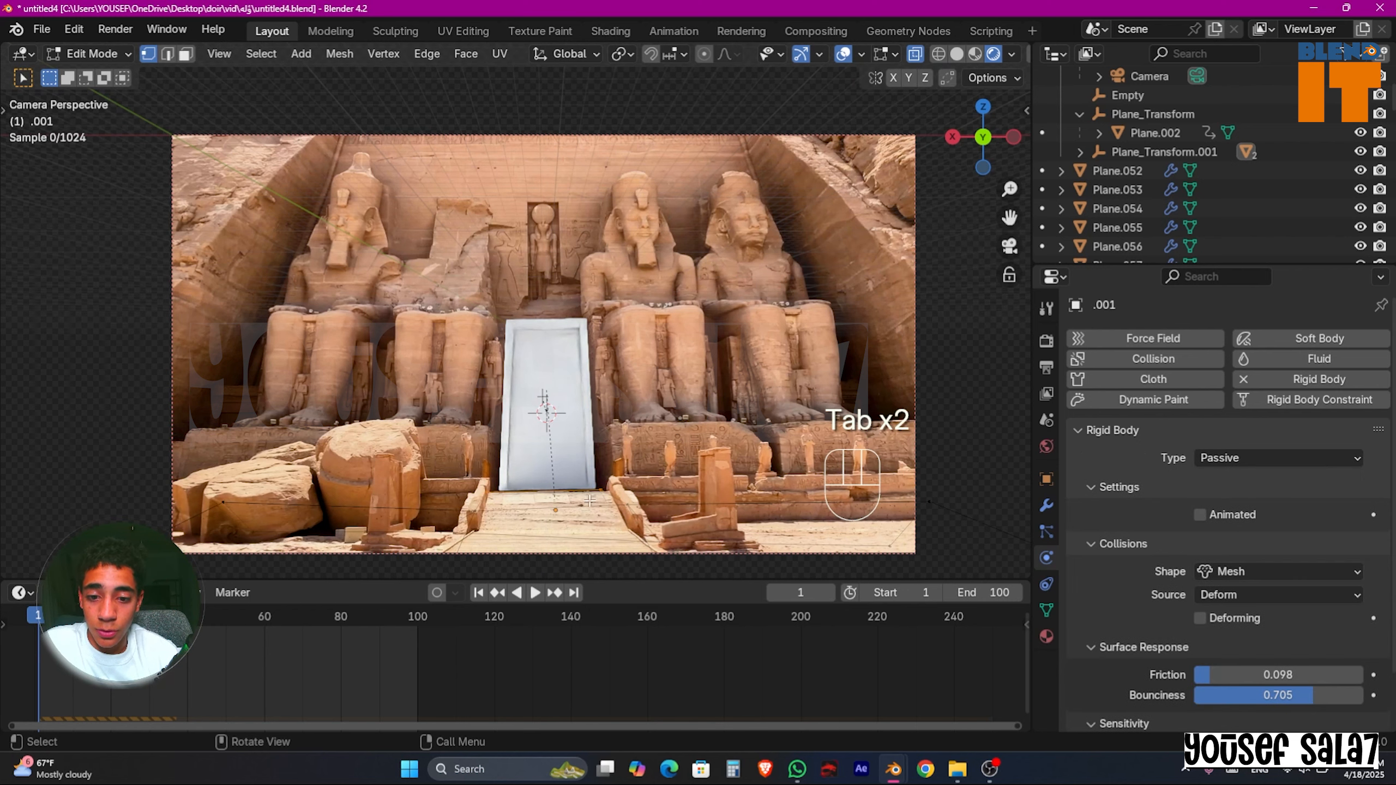
key(g)
key(z)
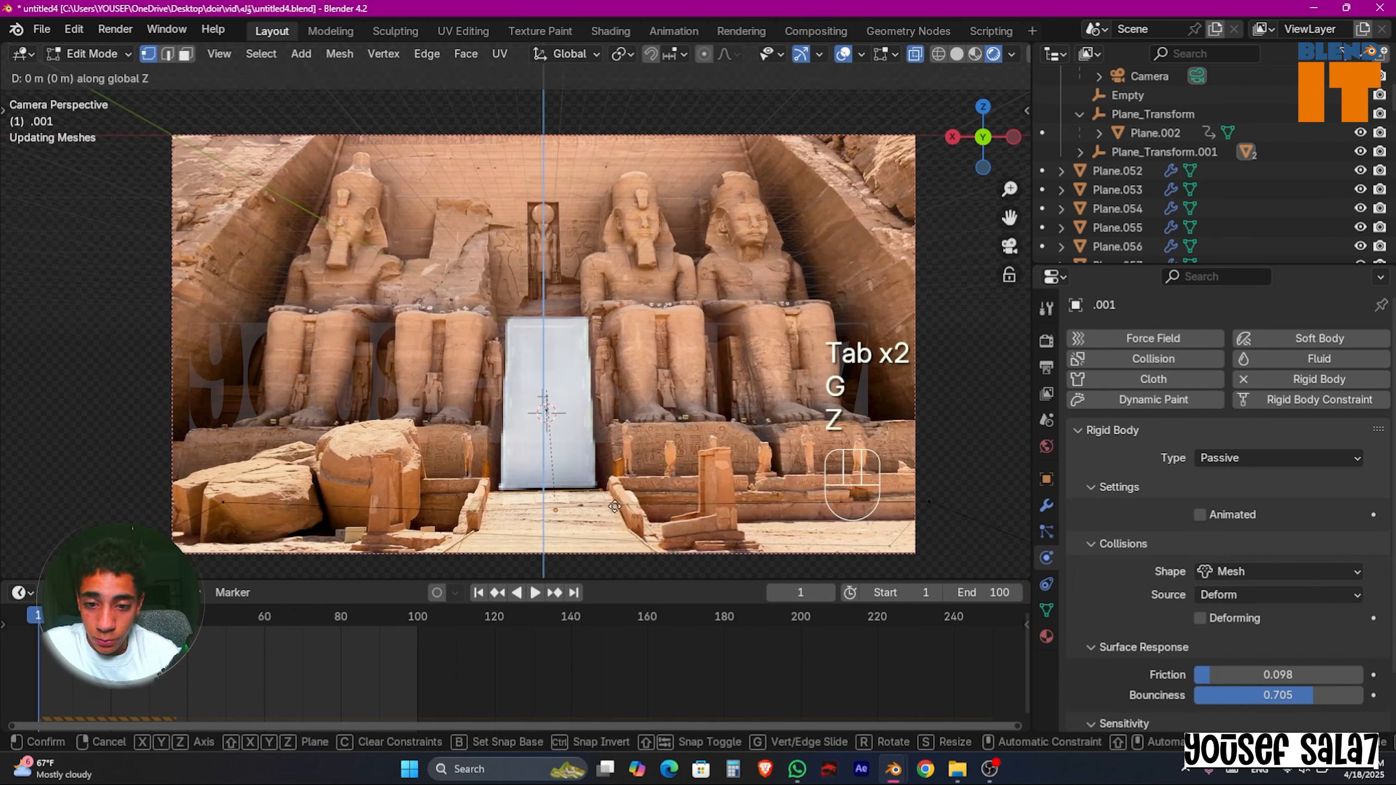
click(618, 492)
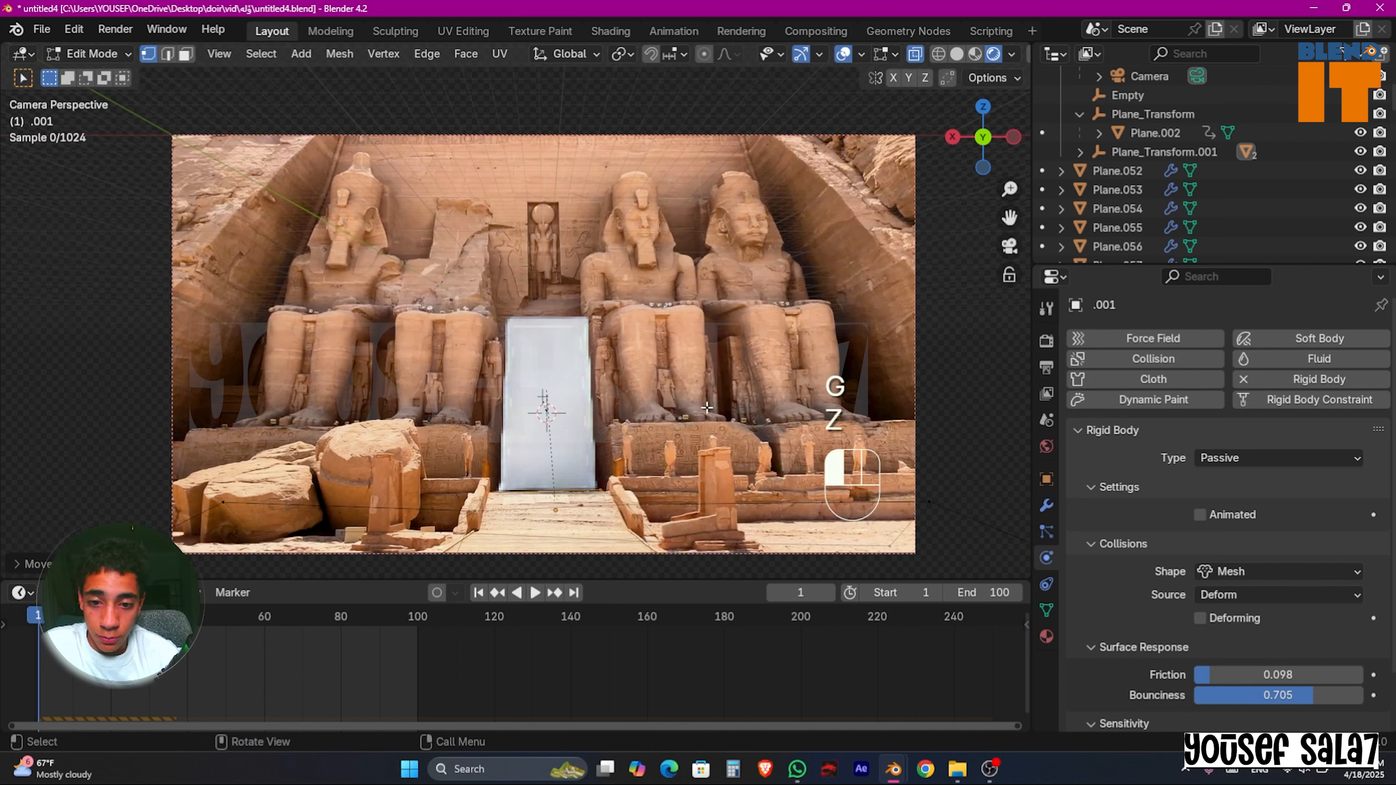
key(Tab)
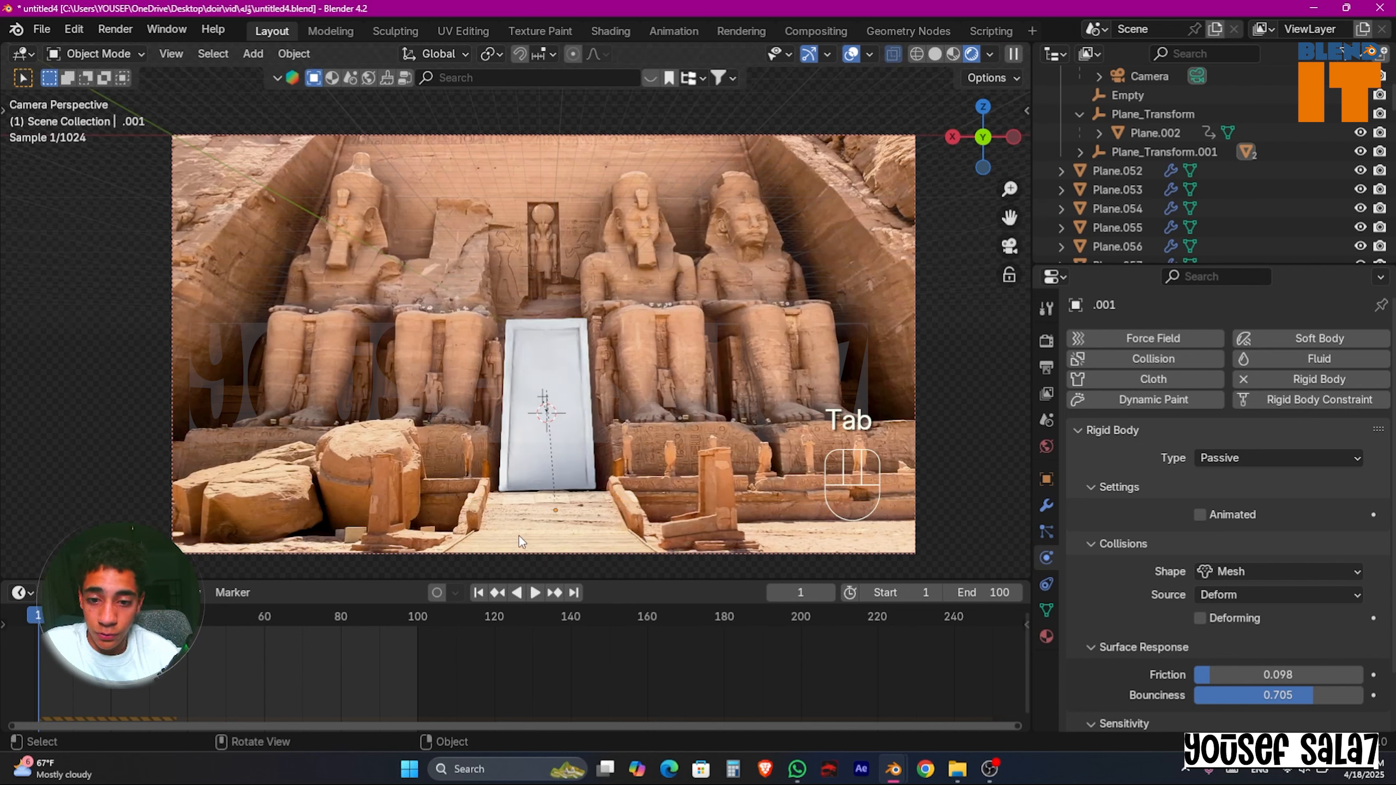
Step: Select the corridor, clear the previous asset search, and browse the unfiltered HDR and material assets
click(587, 335)
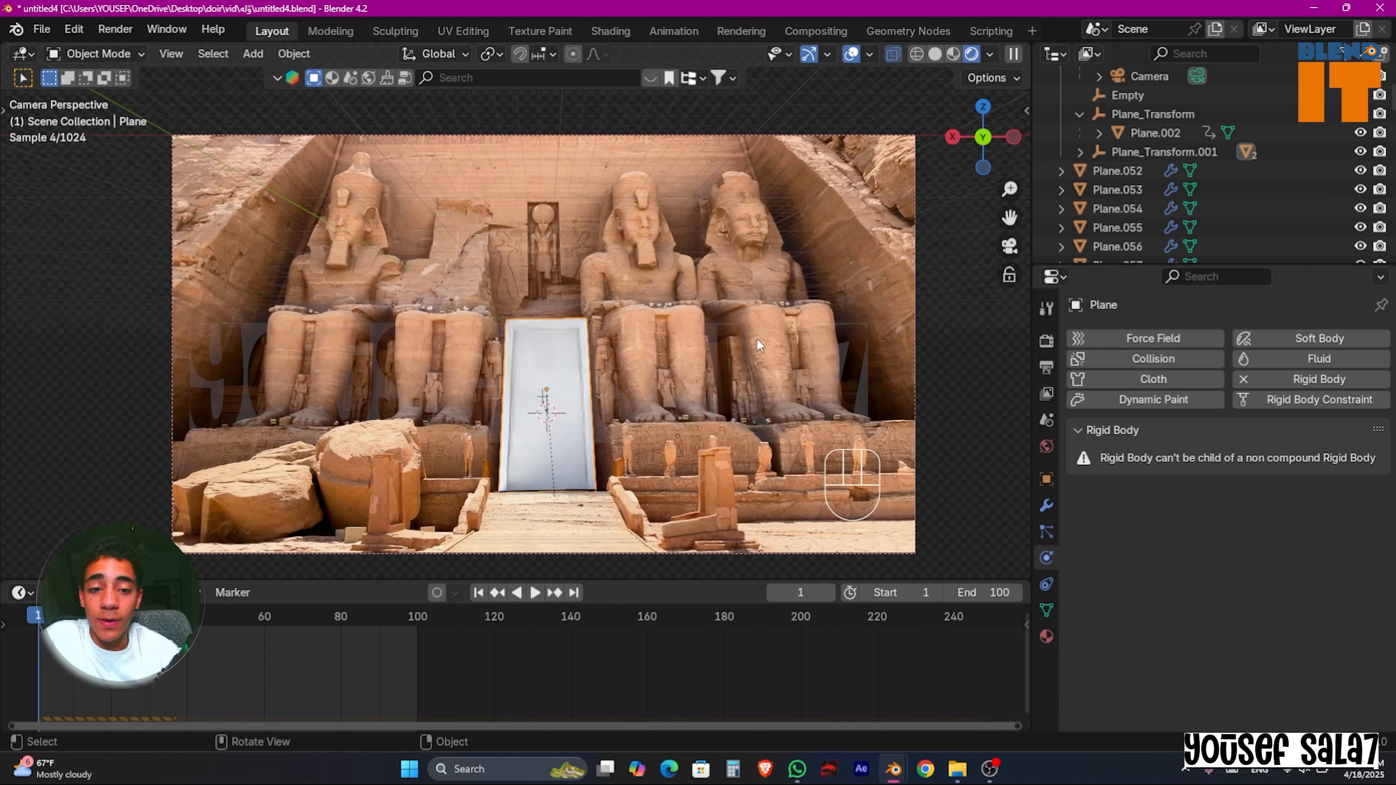
key(F4)
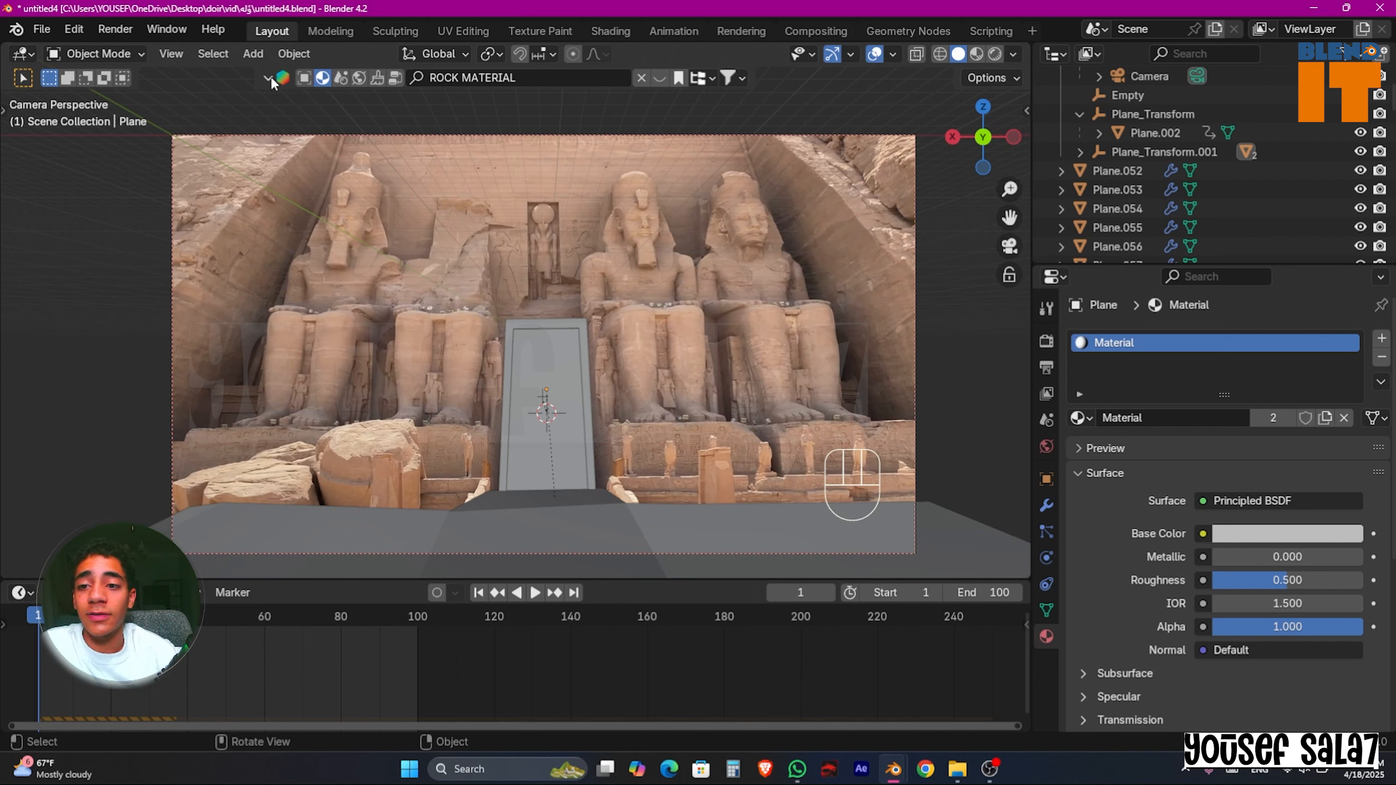
click(640, 78)
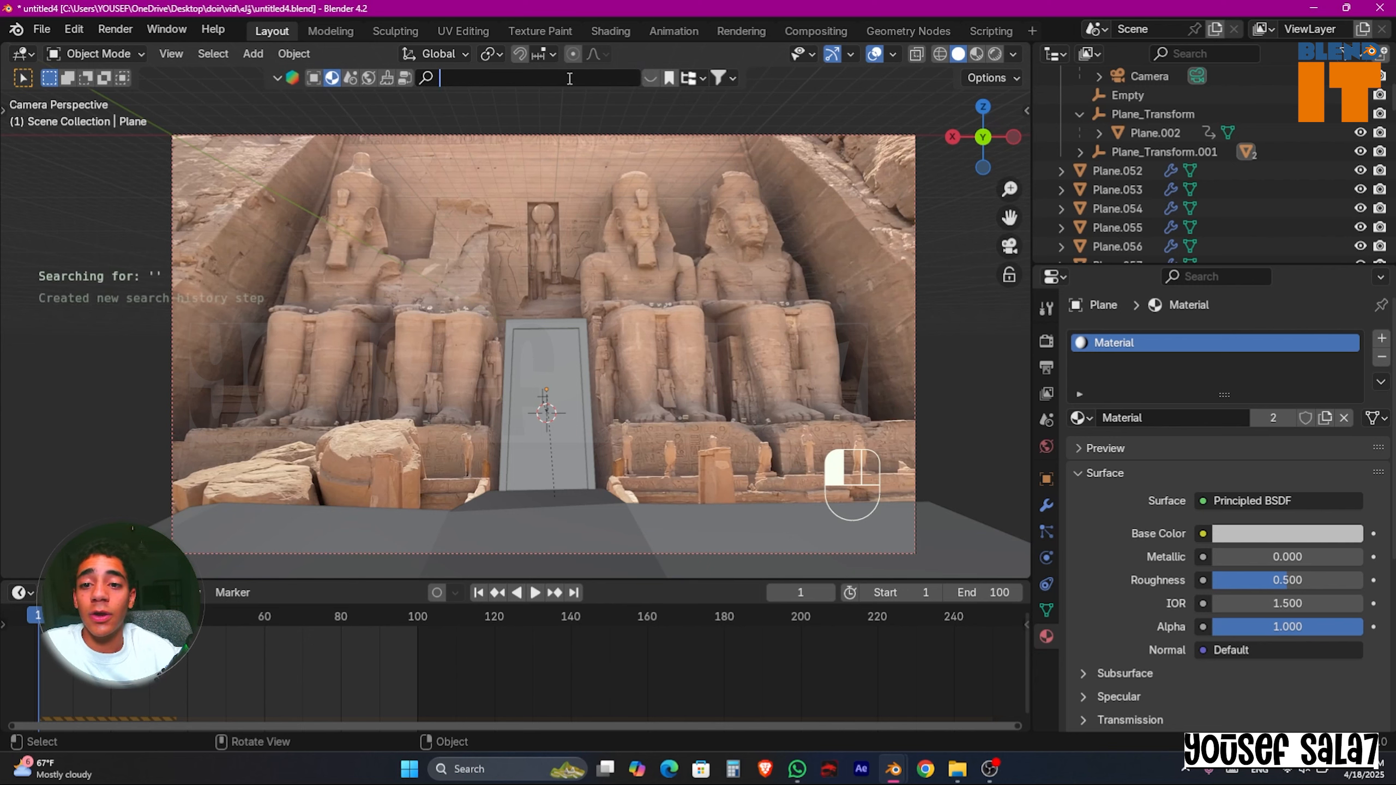
click(654, 80)
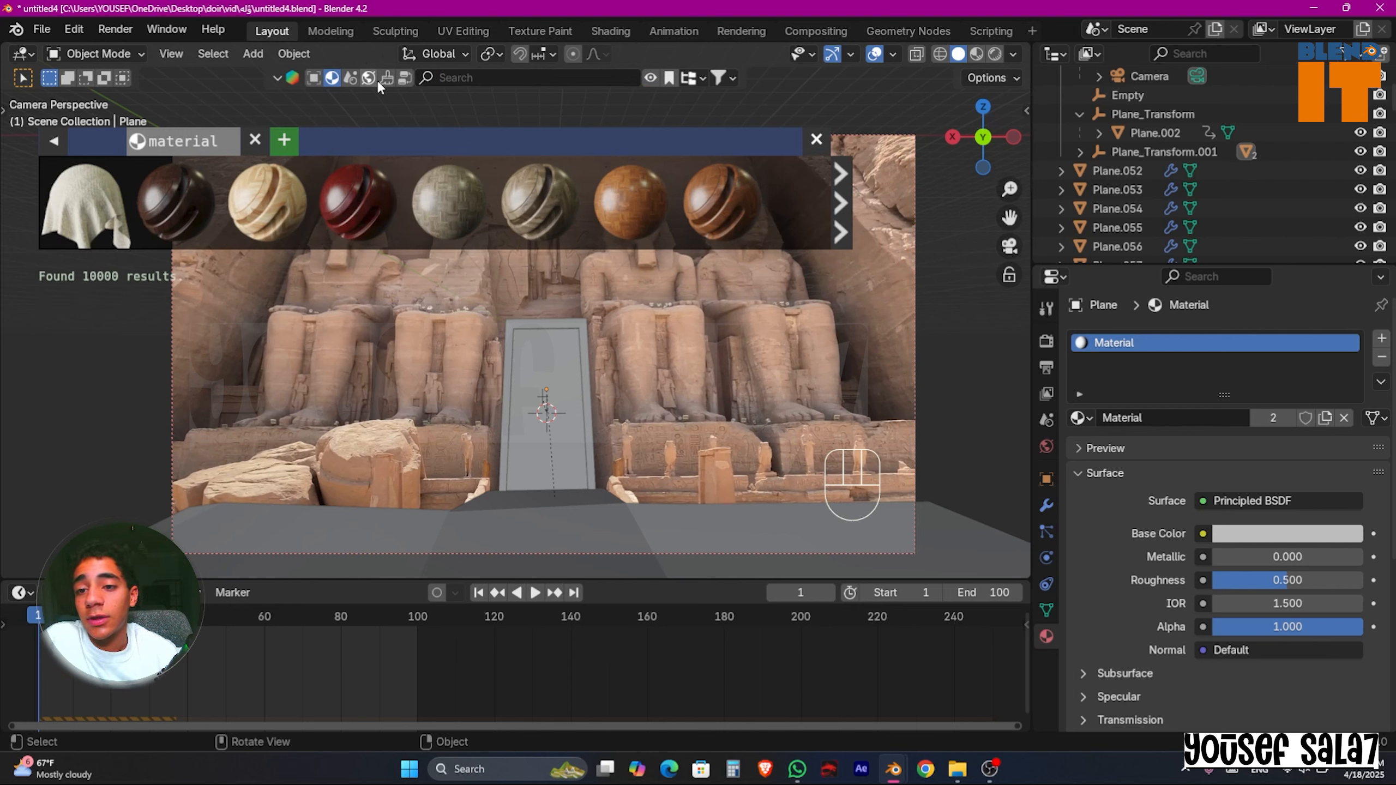
click(376, 78)
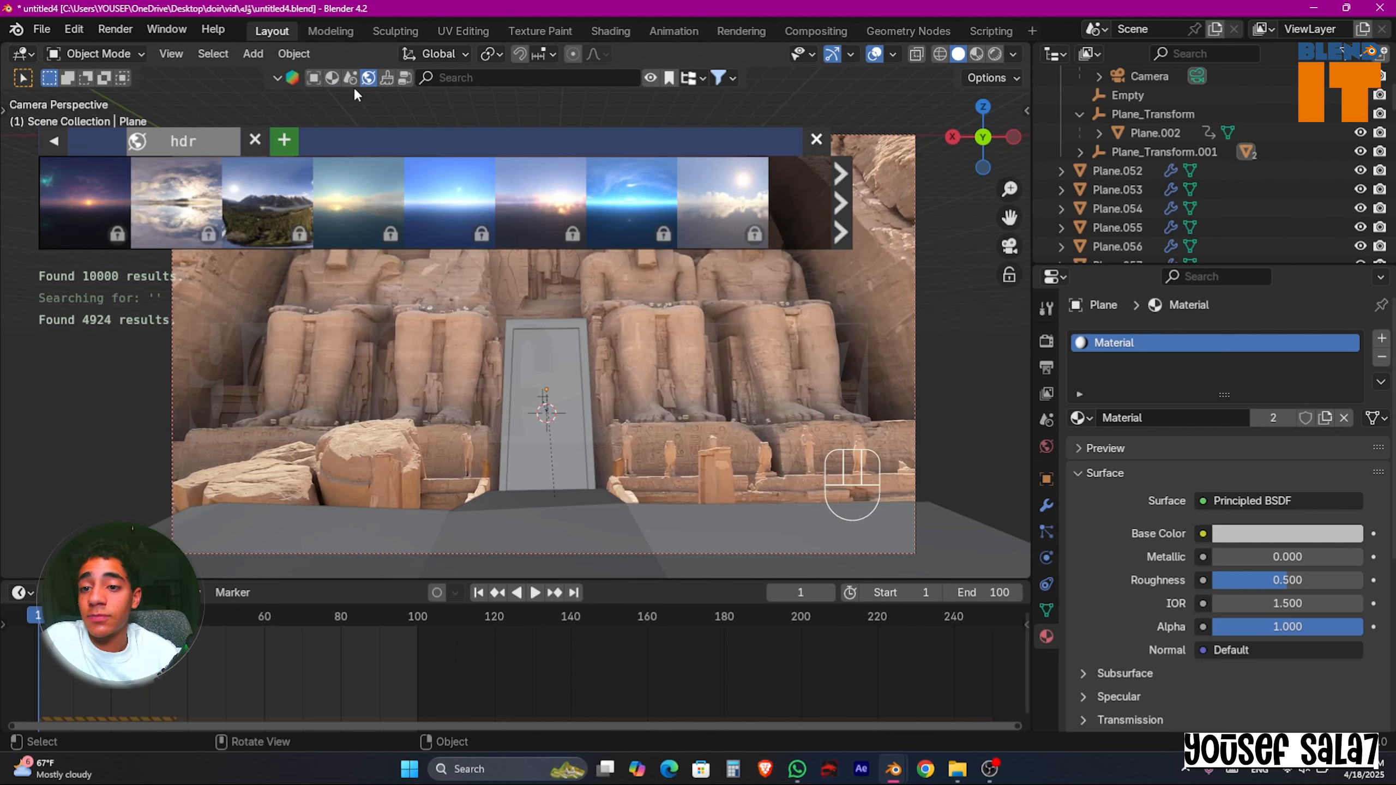
click(333, 78)
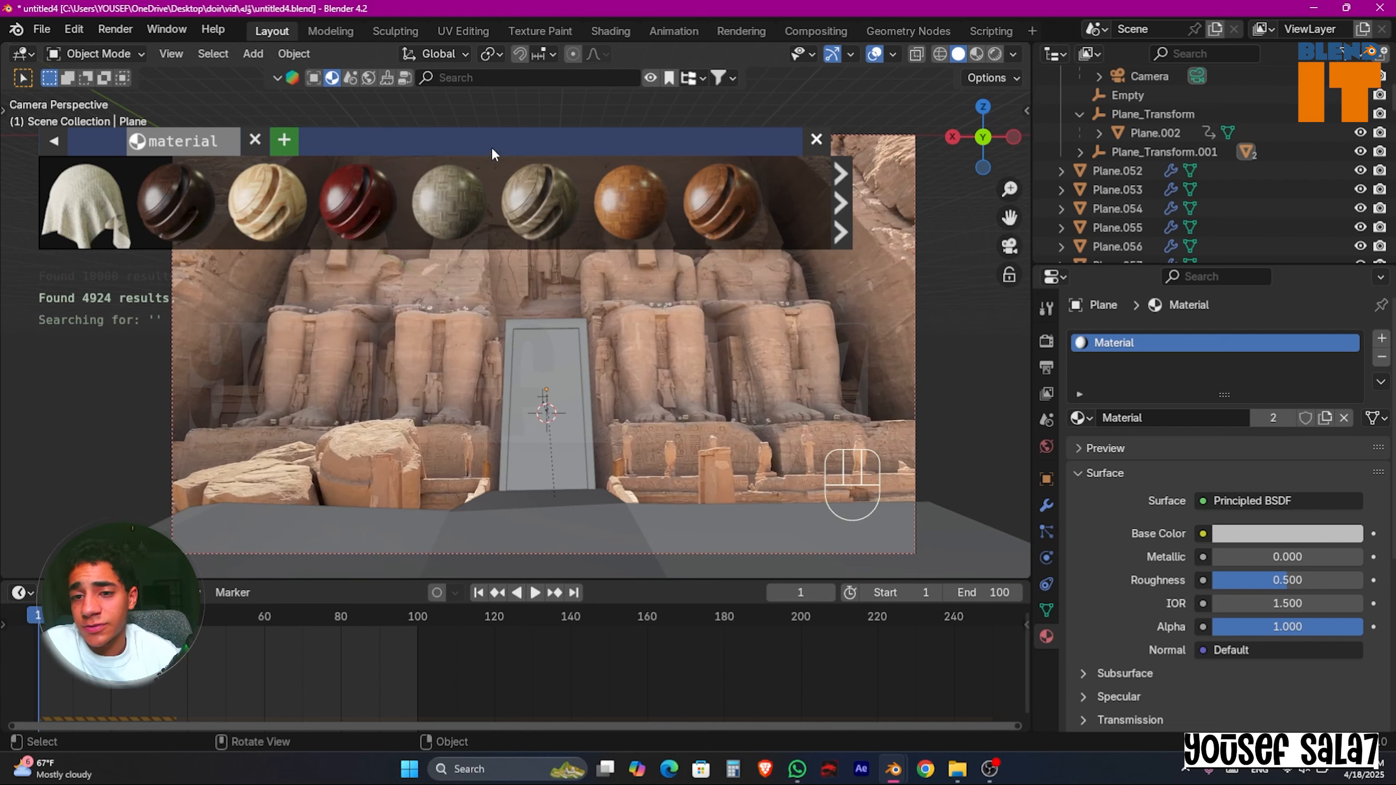
Step: Search the material assets for "ROCK MATERIAL" and browse the results
click(534, 73)
text(R)
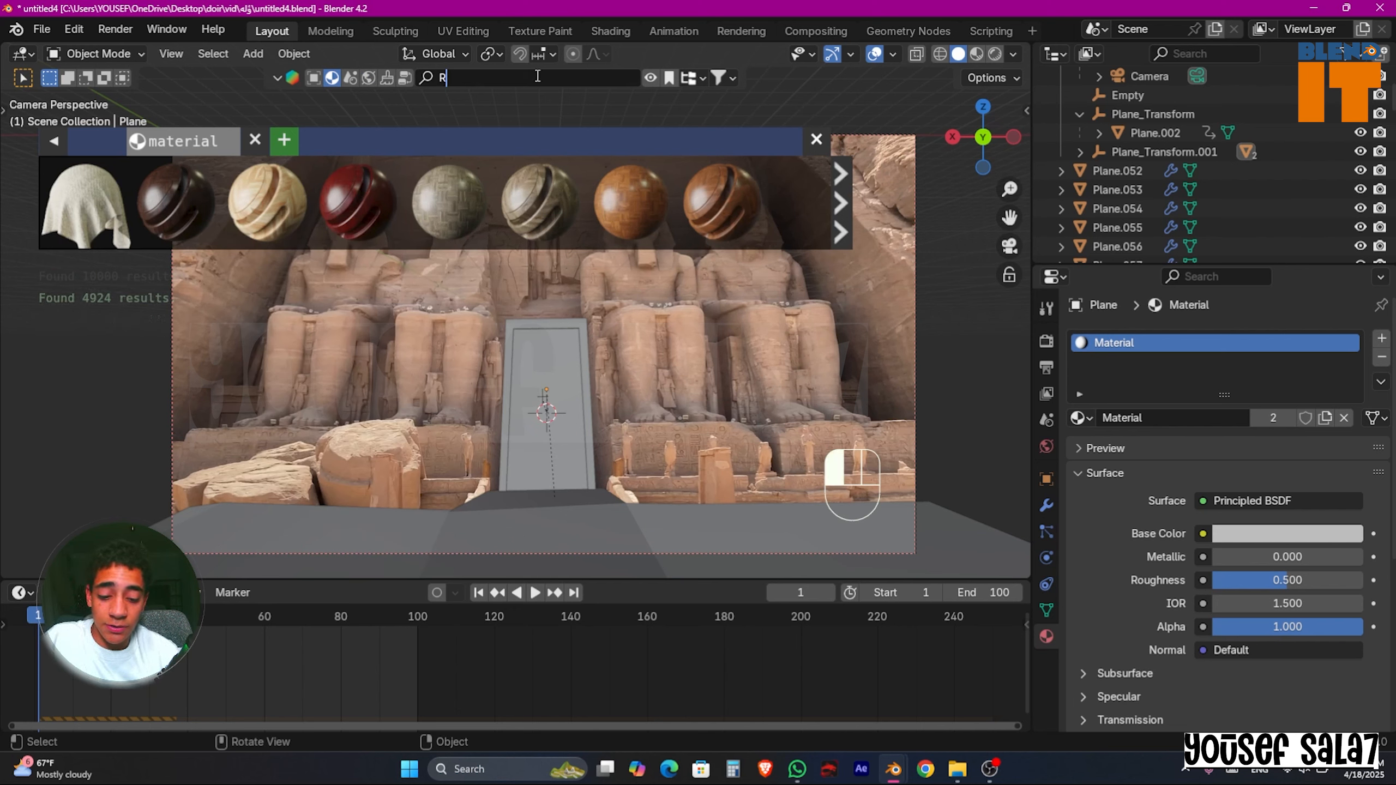
text(OCK MATERIAL)
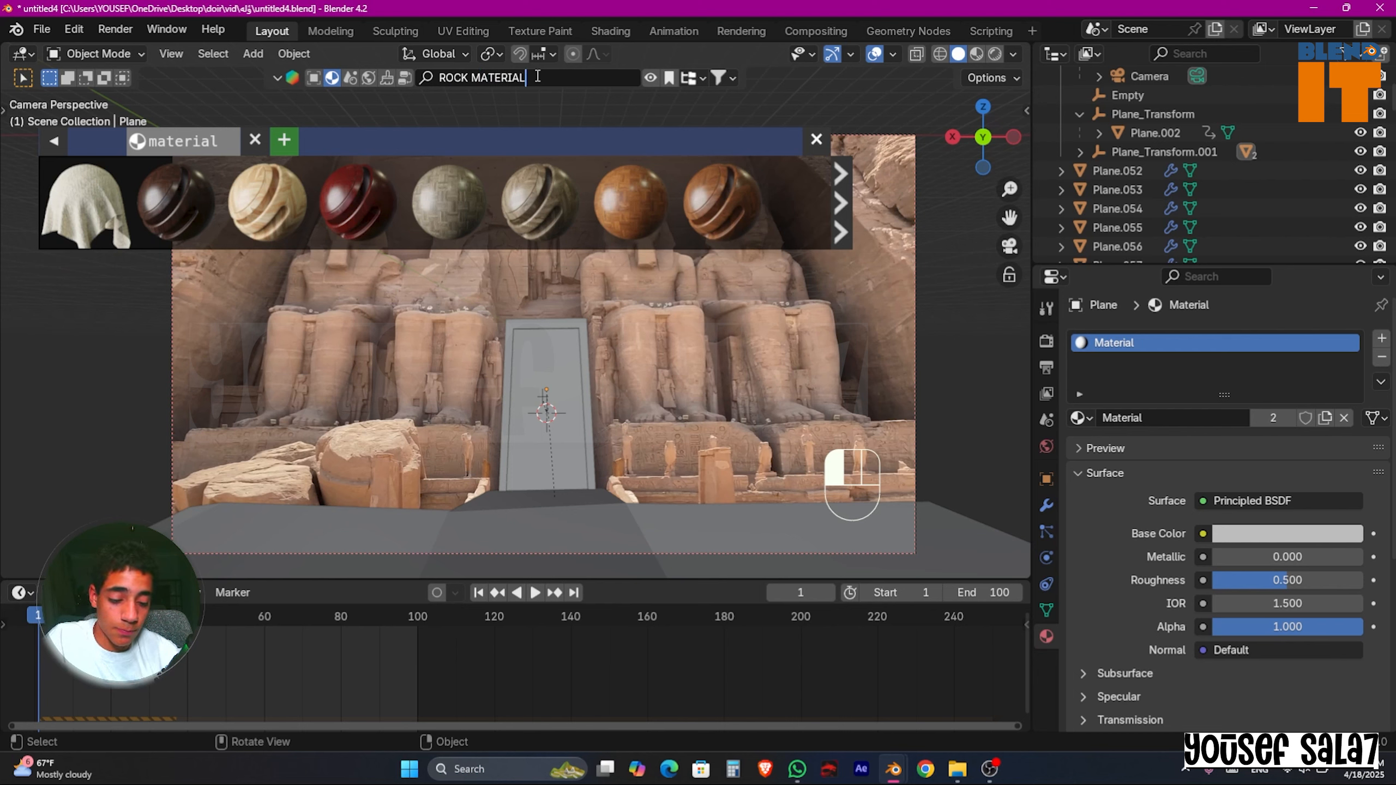
key(Return)
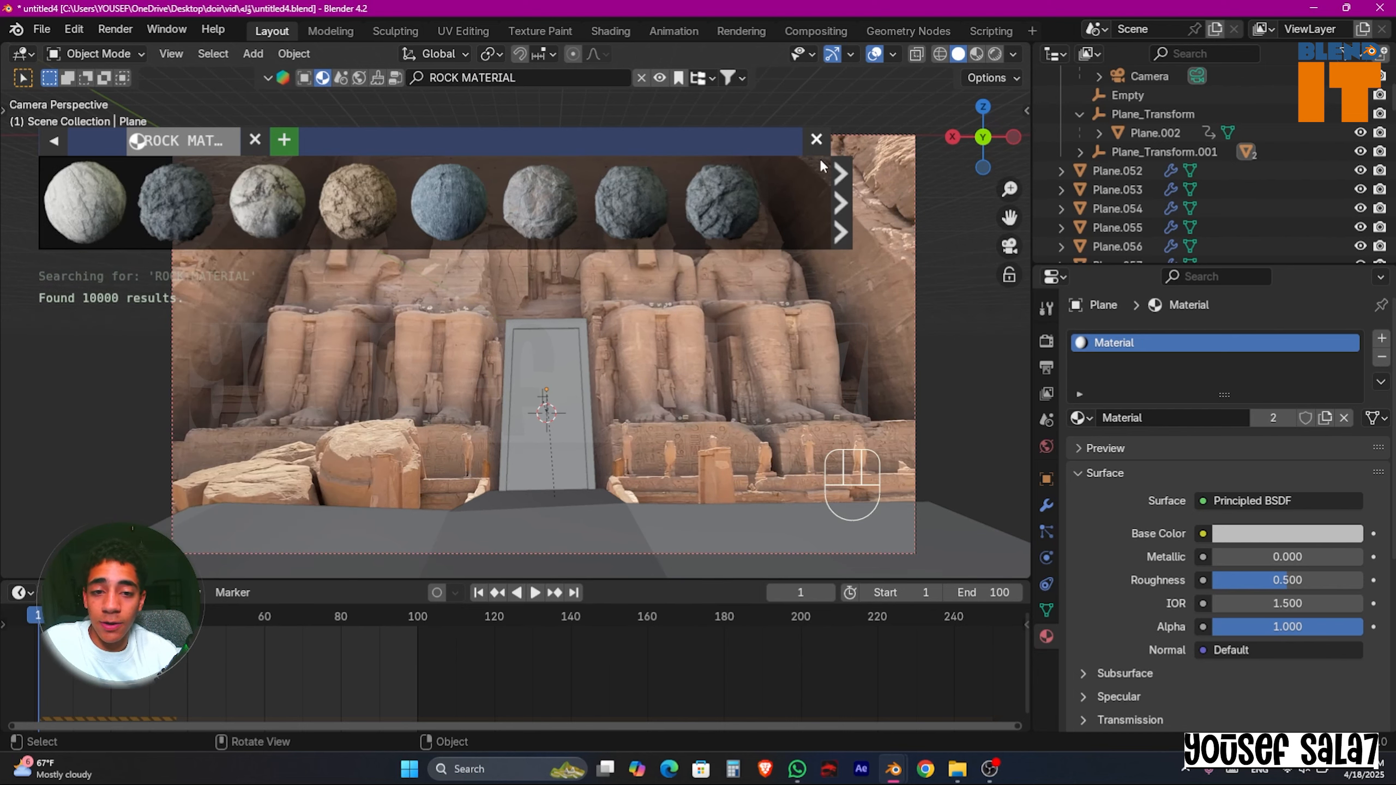
click(840, 198)
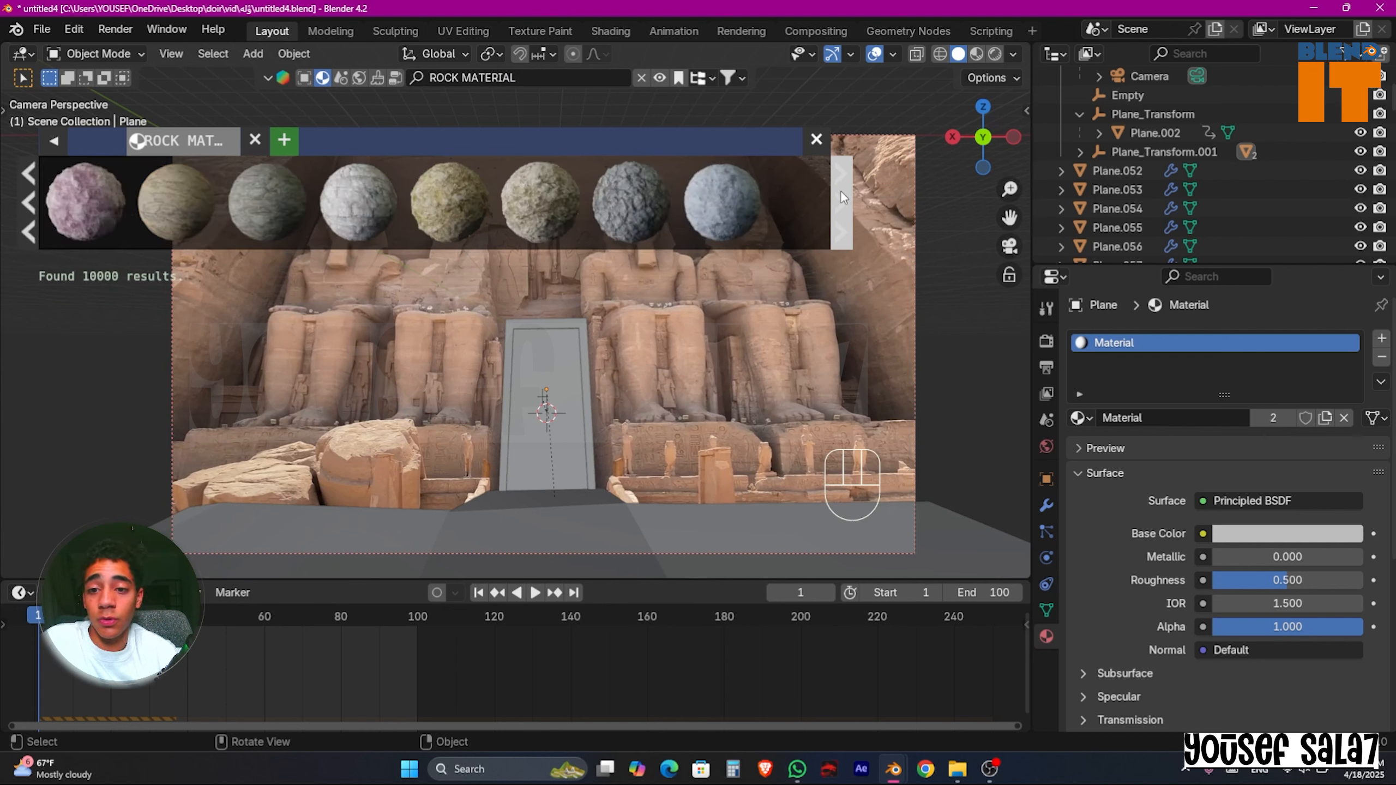
Step: Append the material Rock Material 2 from the file 424.blend
click(584, 330)
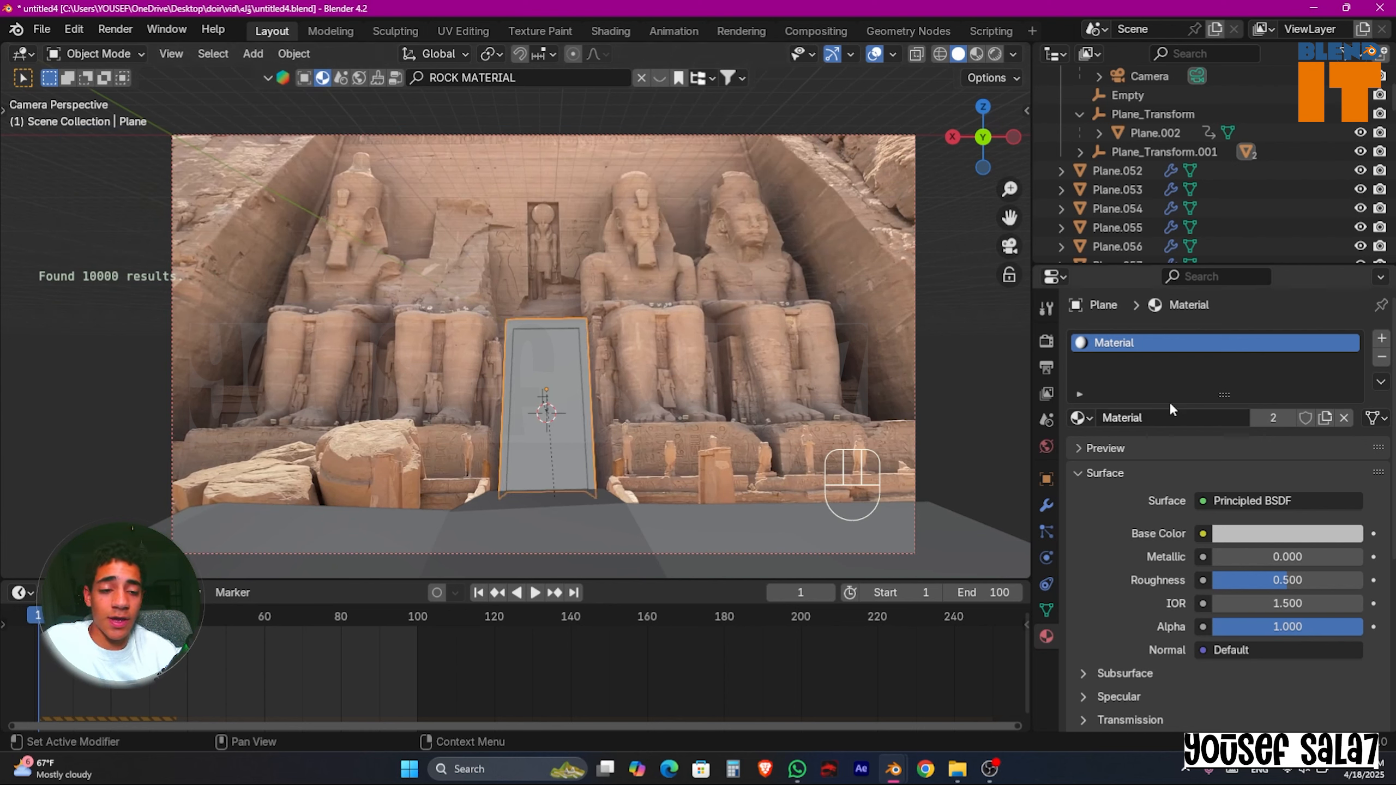
click(42, 28)
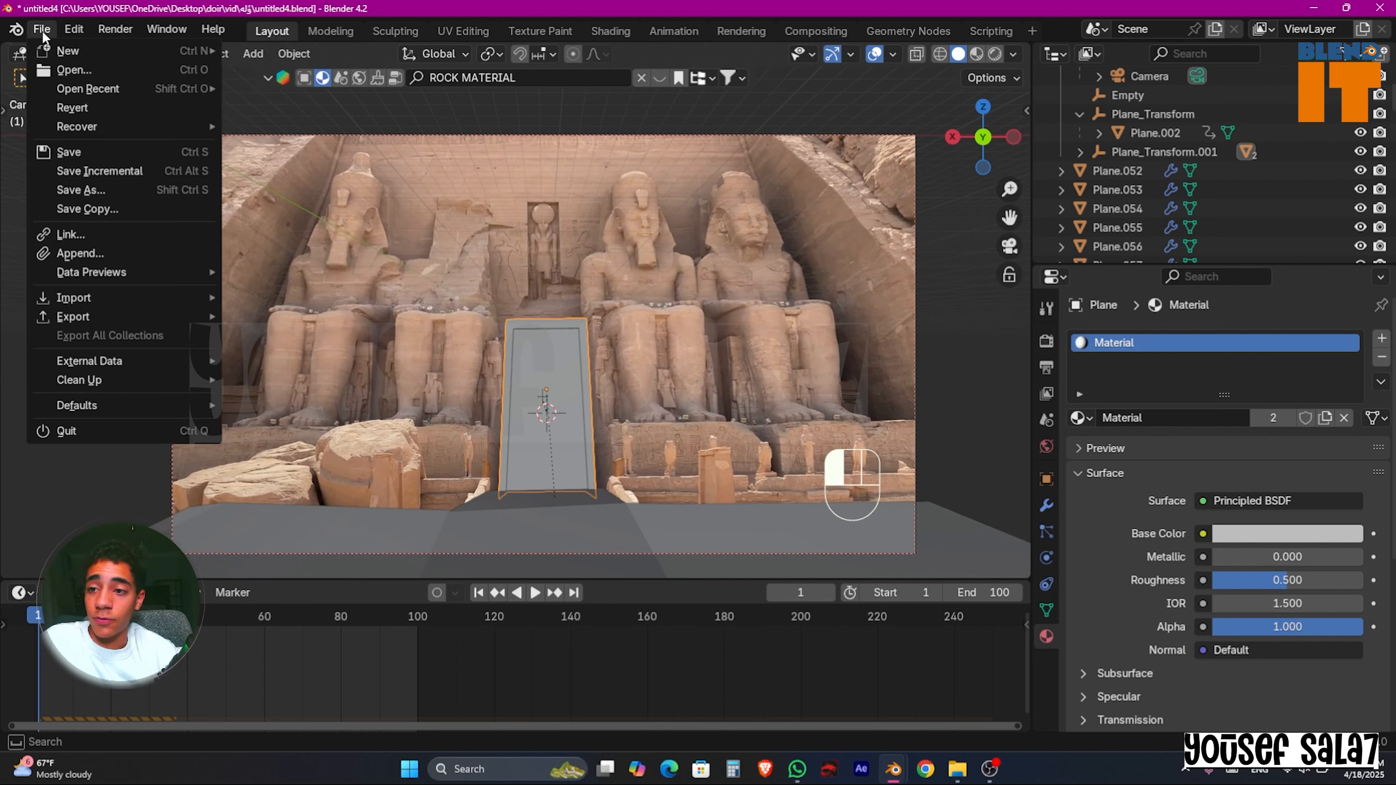
click(87, 253)
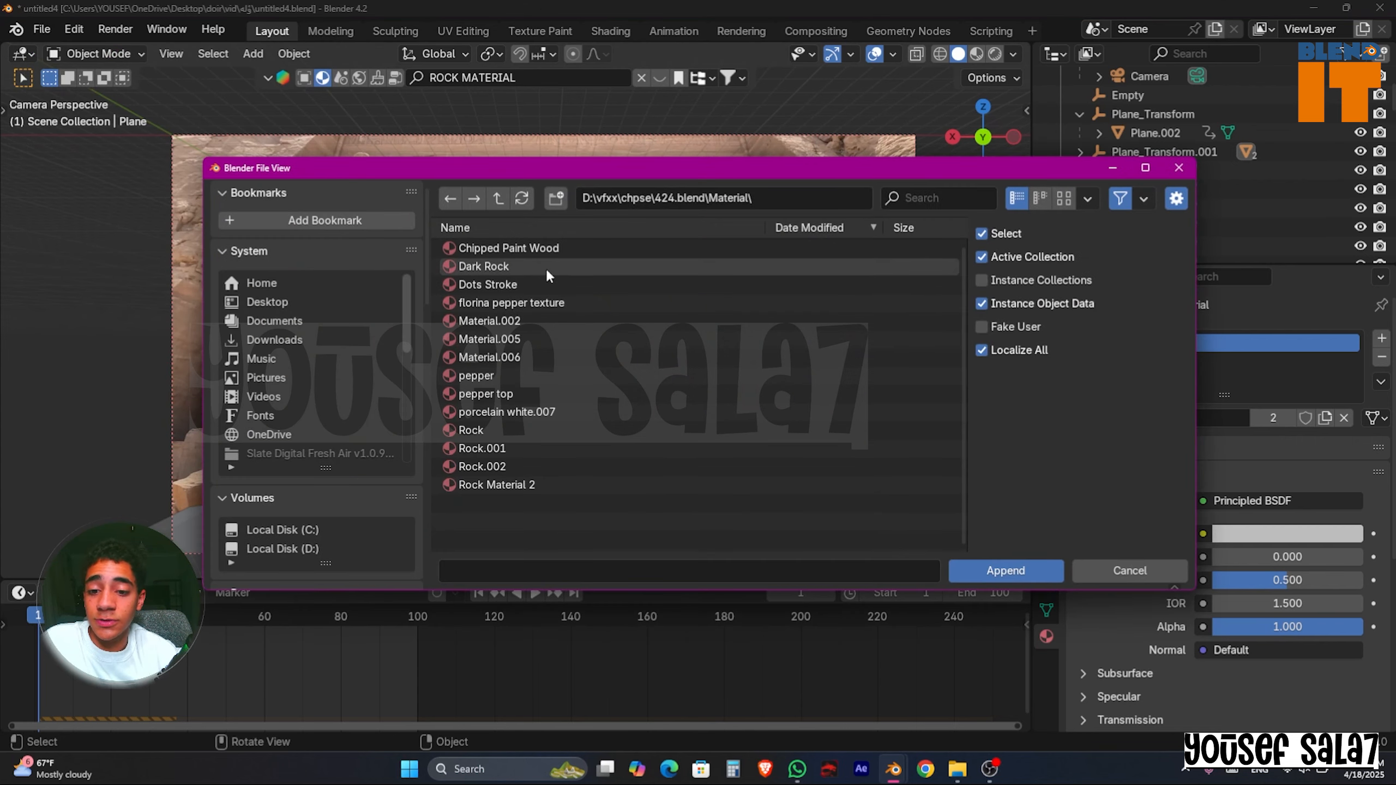
click(489, 483)
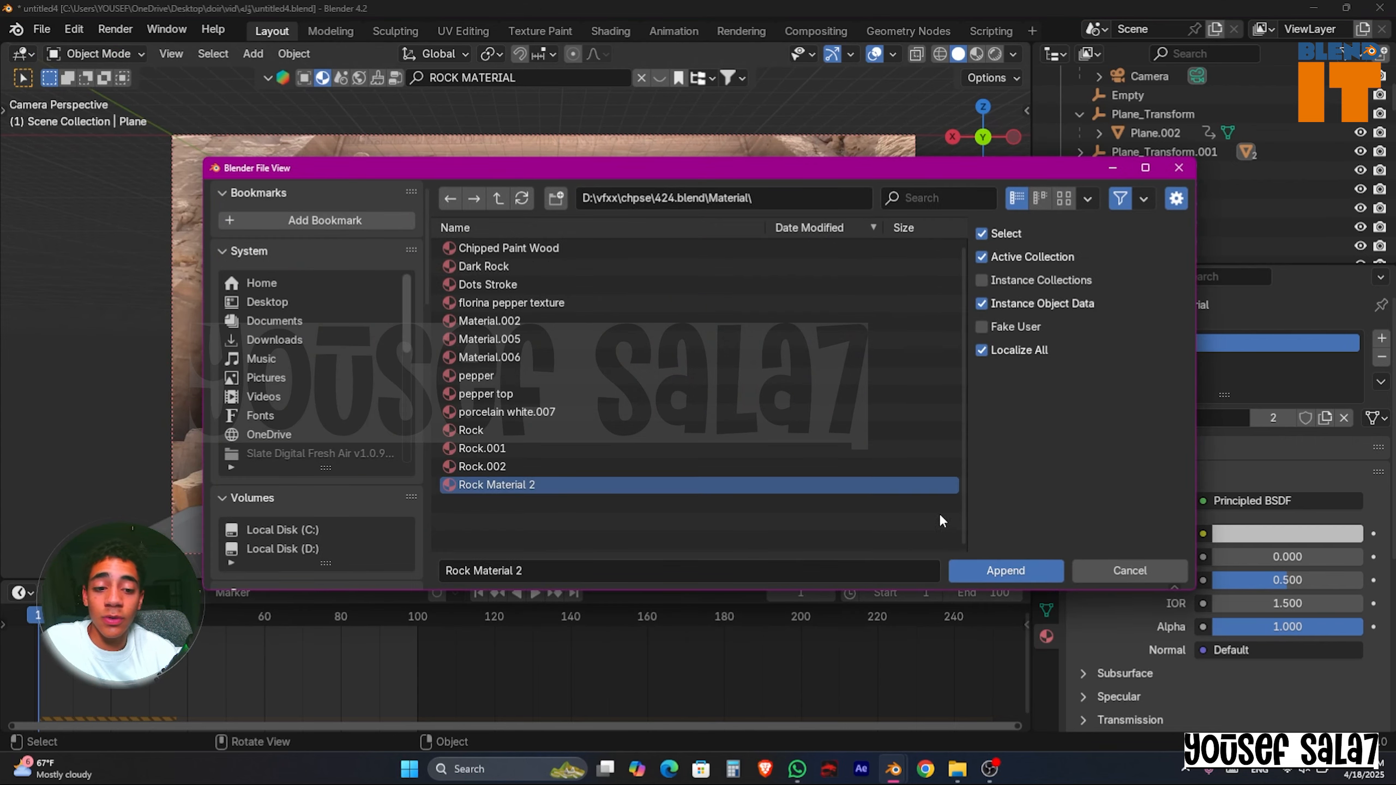
click(1027, 567)
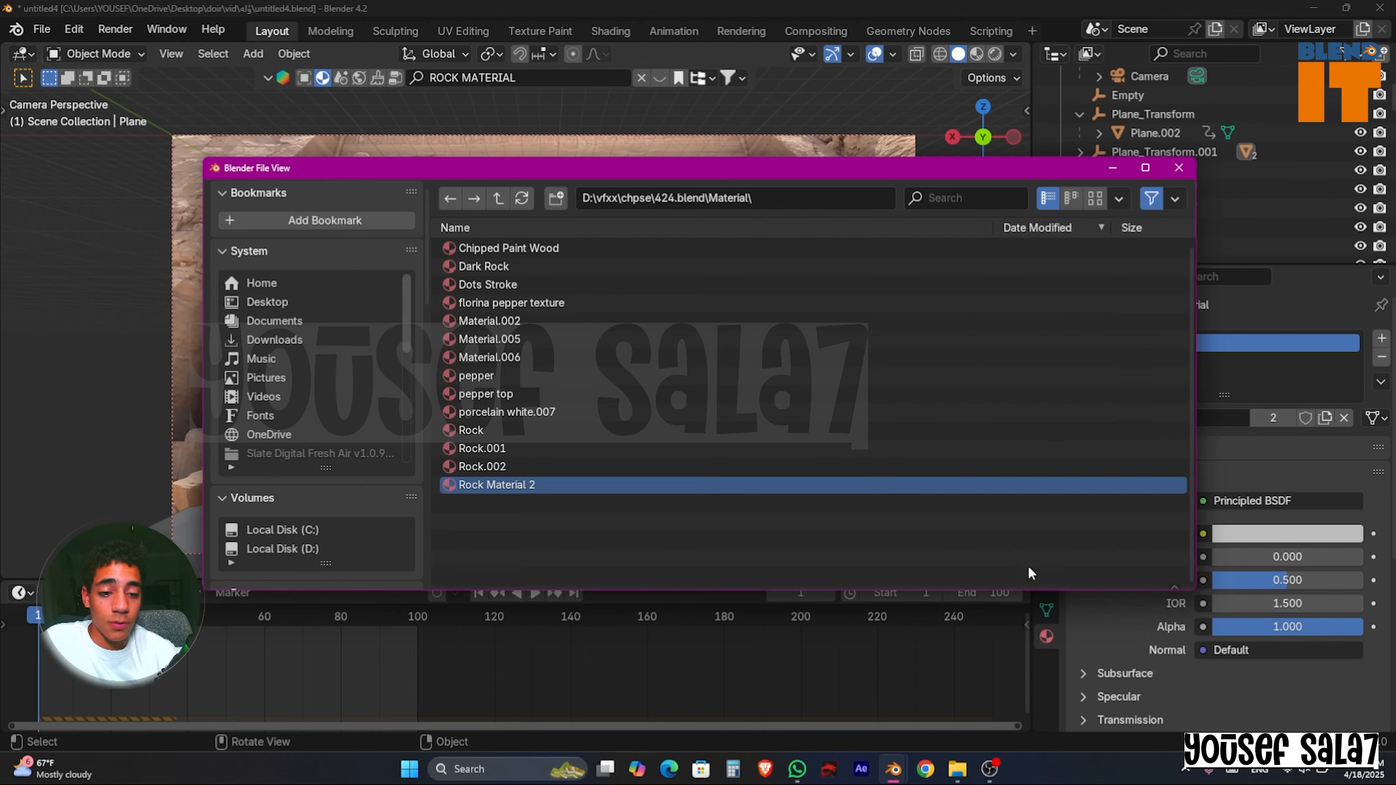
Step: Show the viewport in material preview and assign Rock Material 2 to the corridor in place of its current material
click(977, 54)
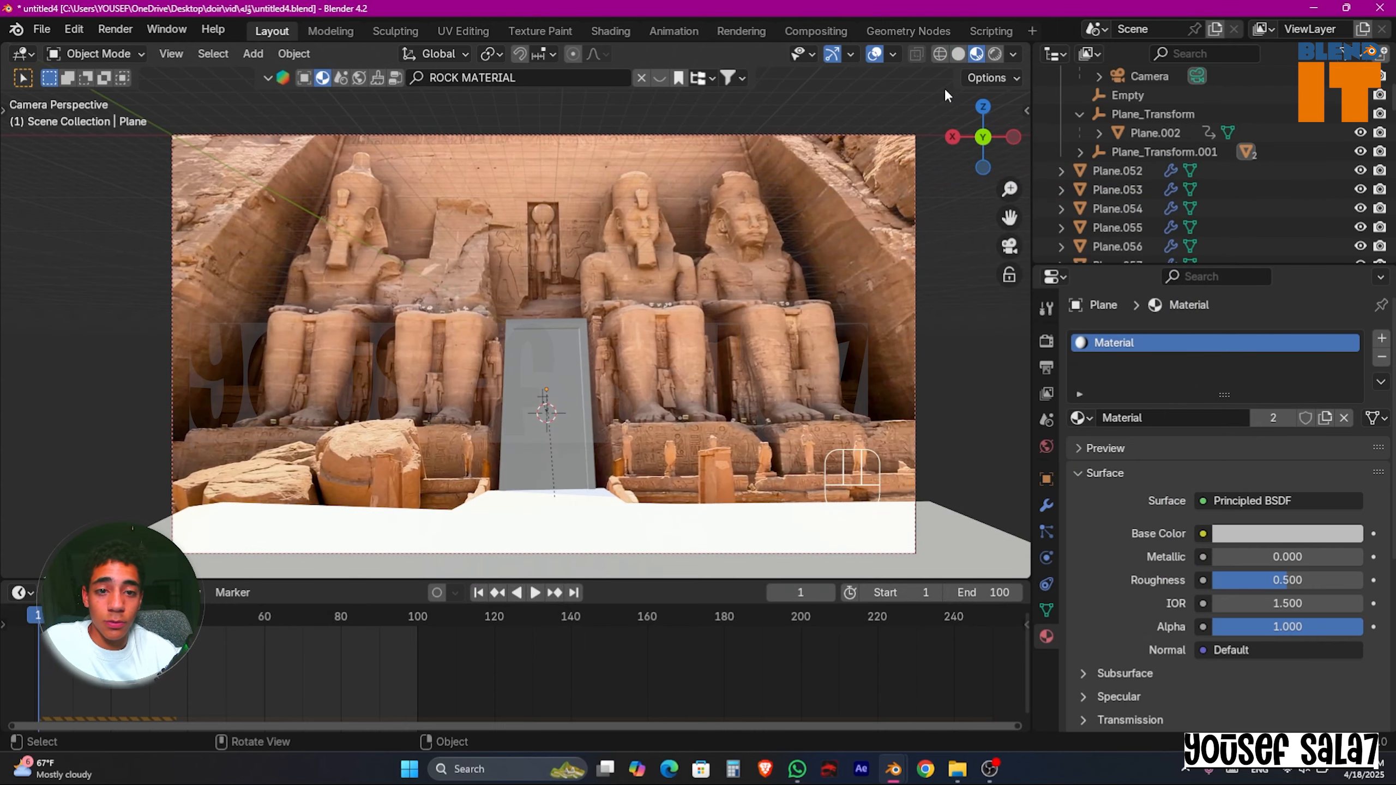
click(548, 331)
click(1079, 418)
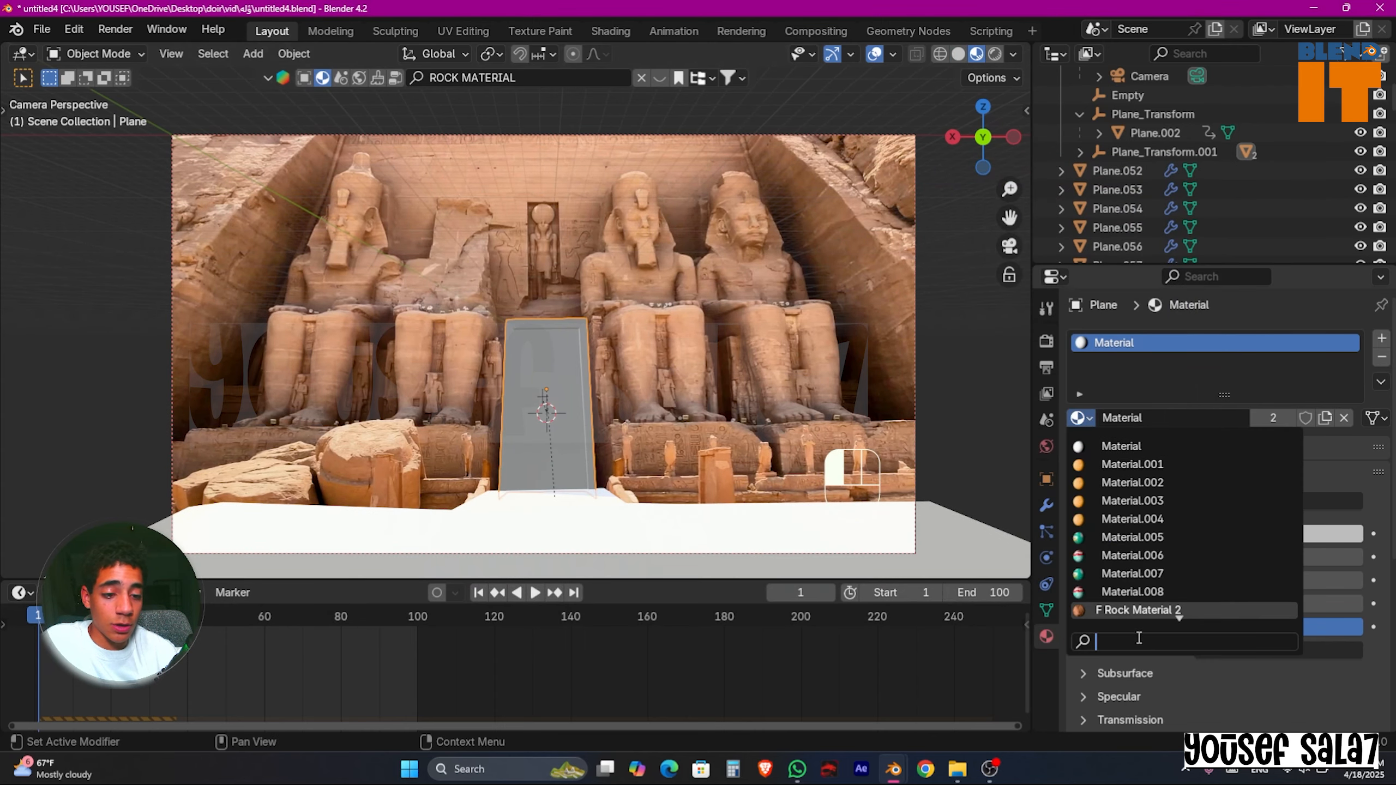
click(1122, 611)
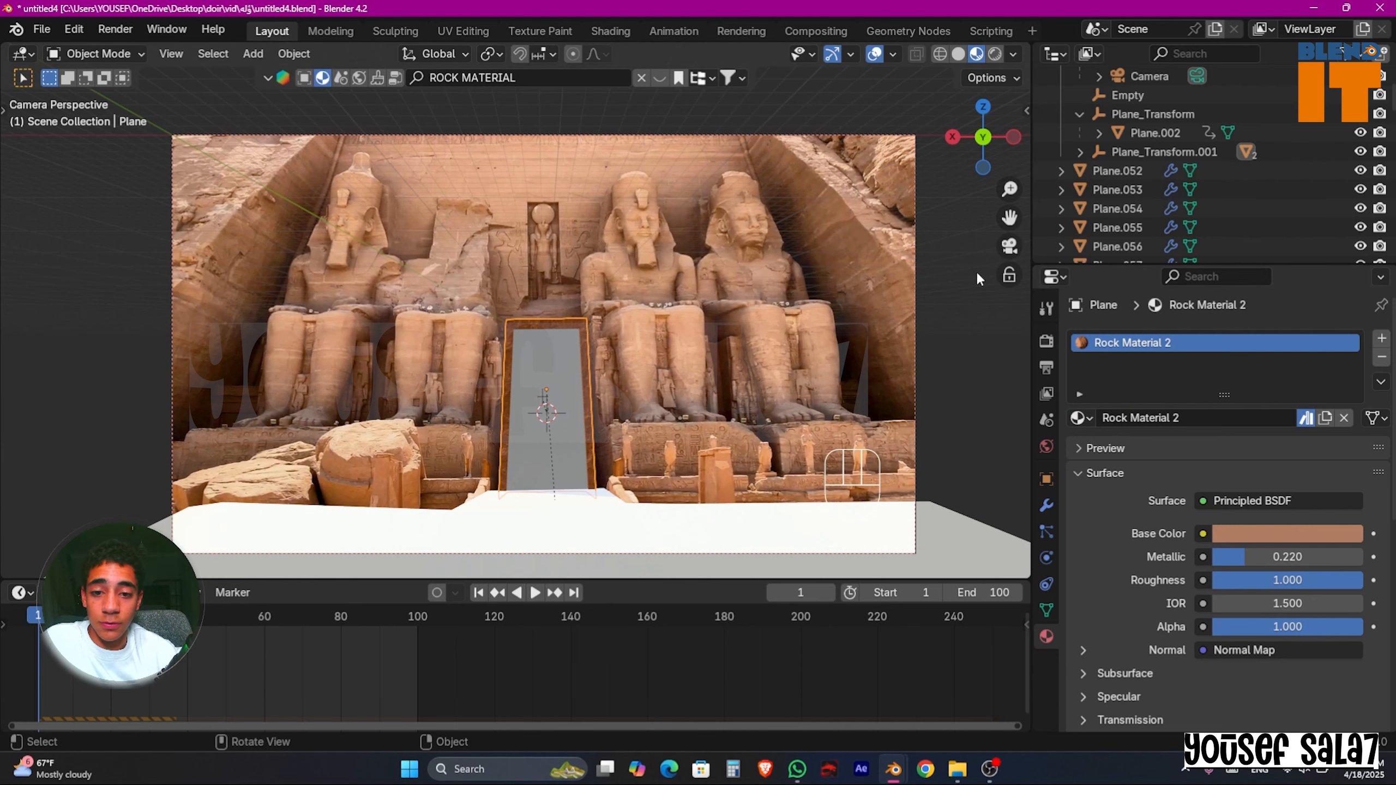
Step: Split the 3D viewport in two, turn one half into a UV Editor, and cancel the image file browser
click(1015, 260)
shift+middle_drag(528, 254, 757, 155)
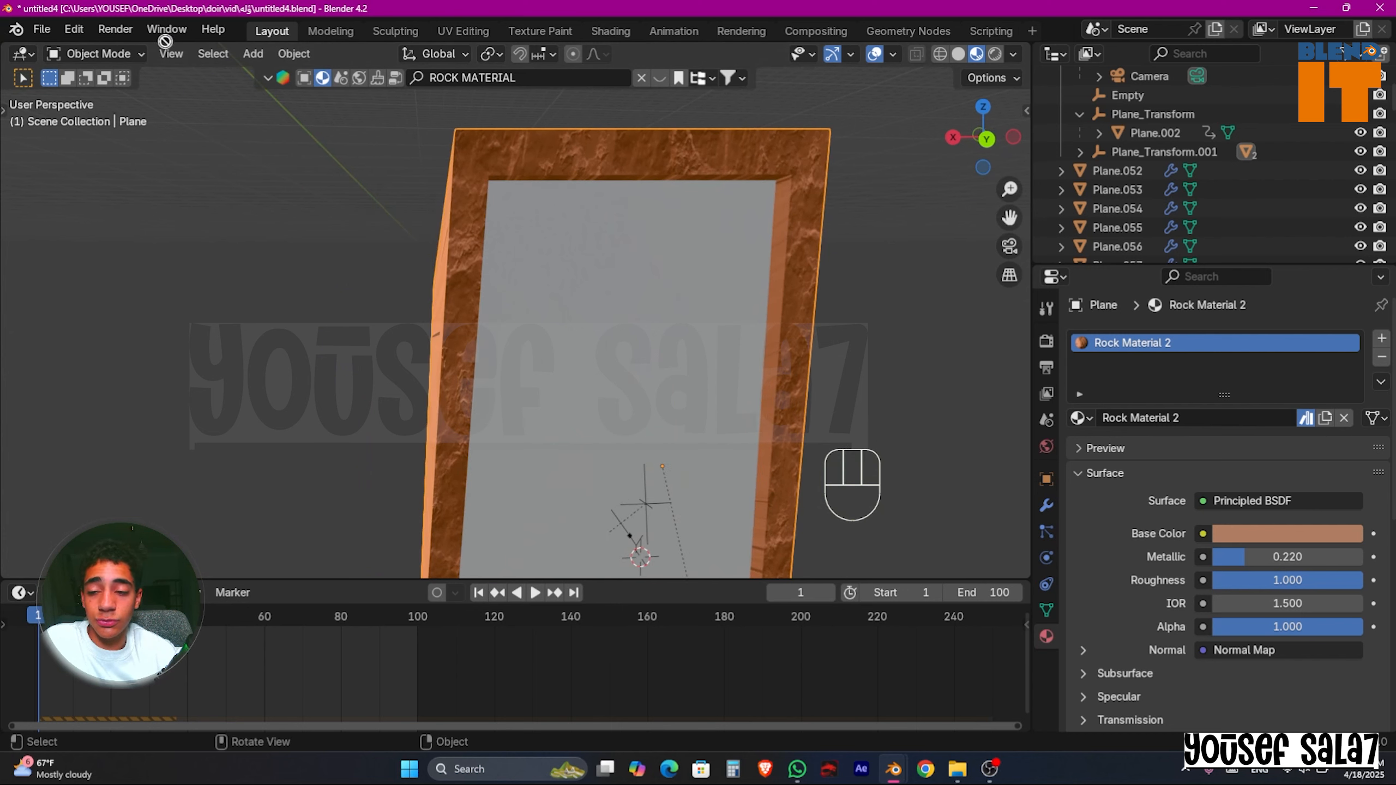
click(547, 346)
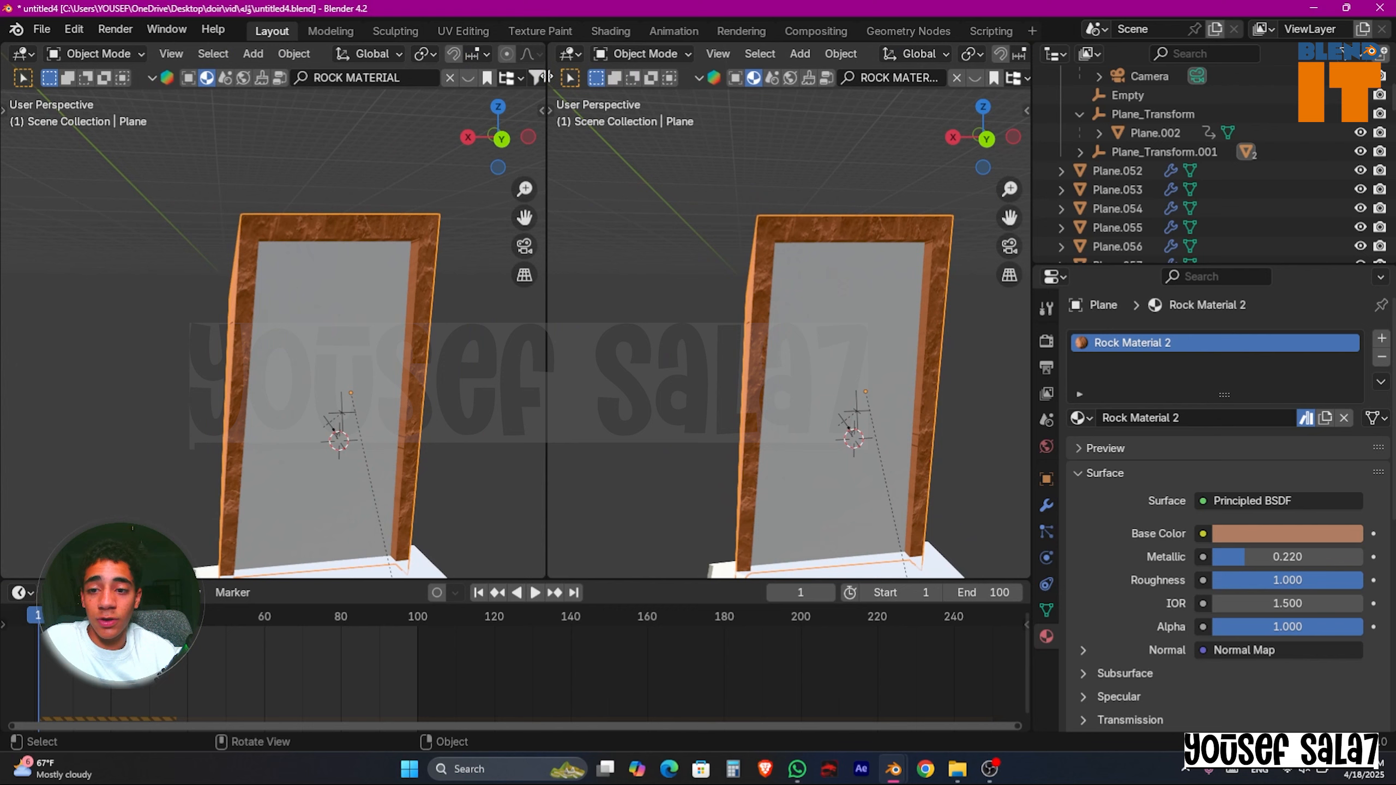
click(22, 54)
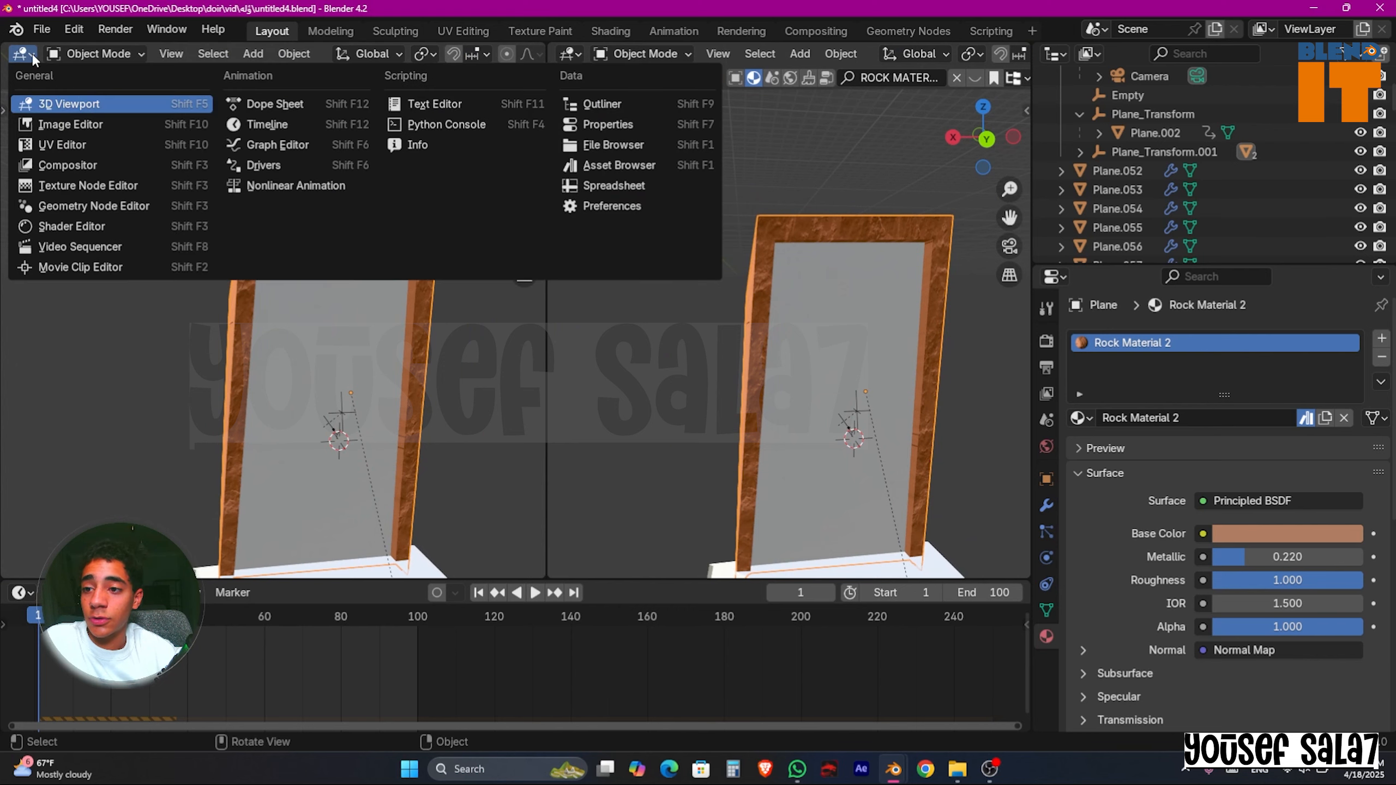
click(75, 150)
click(295, 55)
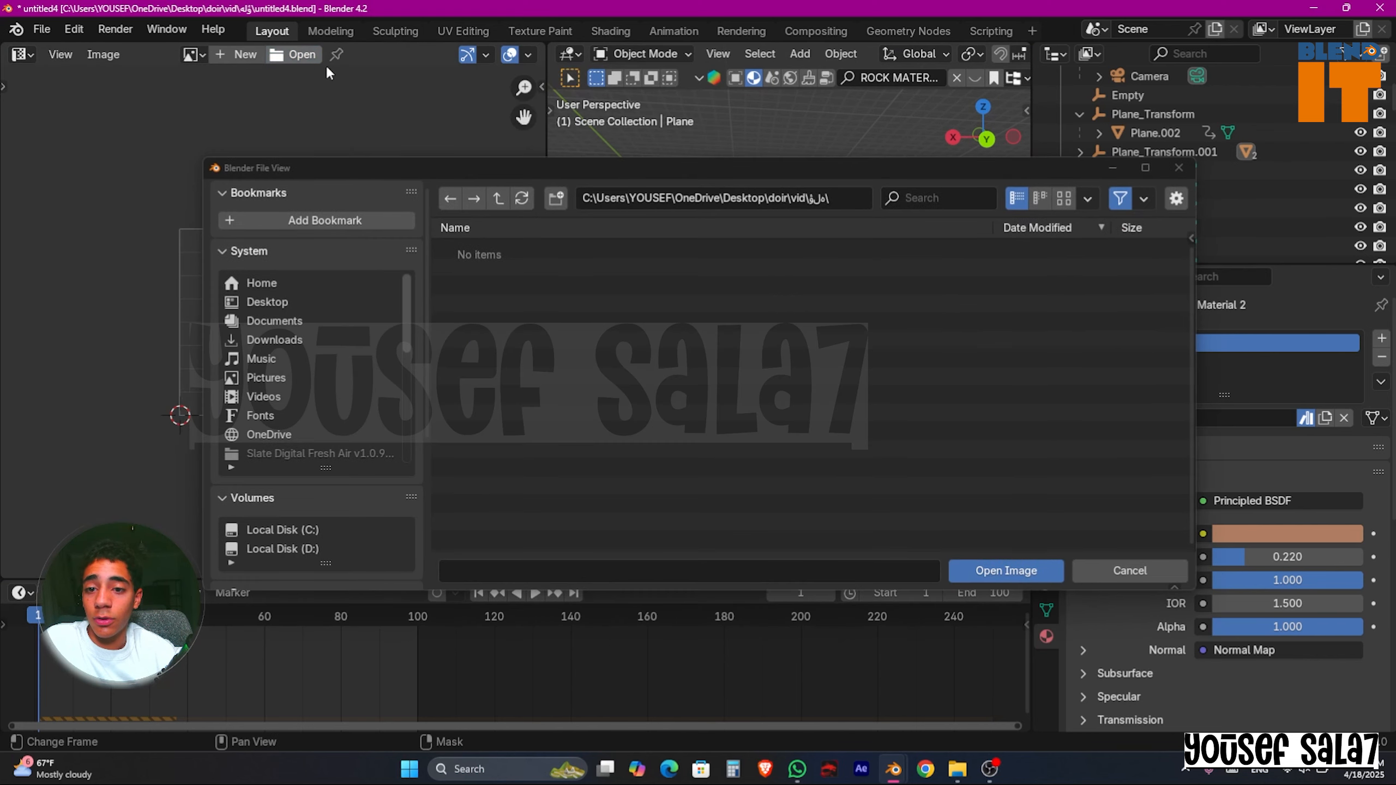
click(1184, 174)
Step: Enter Edit Mode on the corridor, select its entire mesh, and unwrap its UVs
key(Tab)
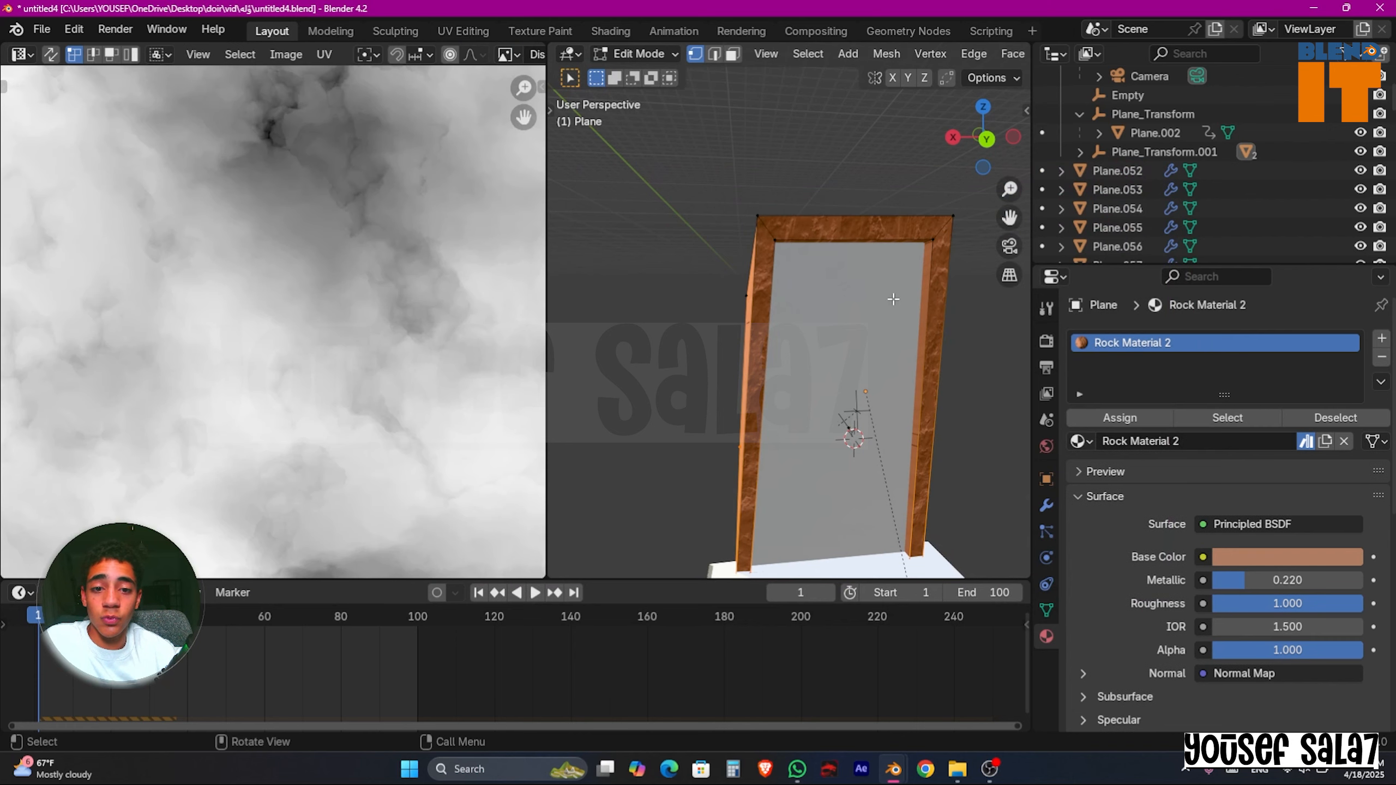
scroll(726, 265, down, 10)
scroll(308, 266, down, 5)
scroll(835, 319, up, 8)
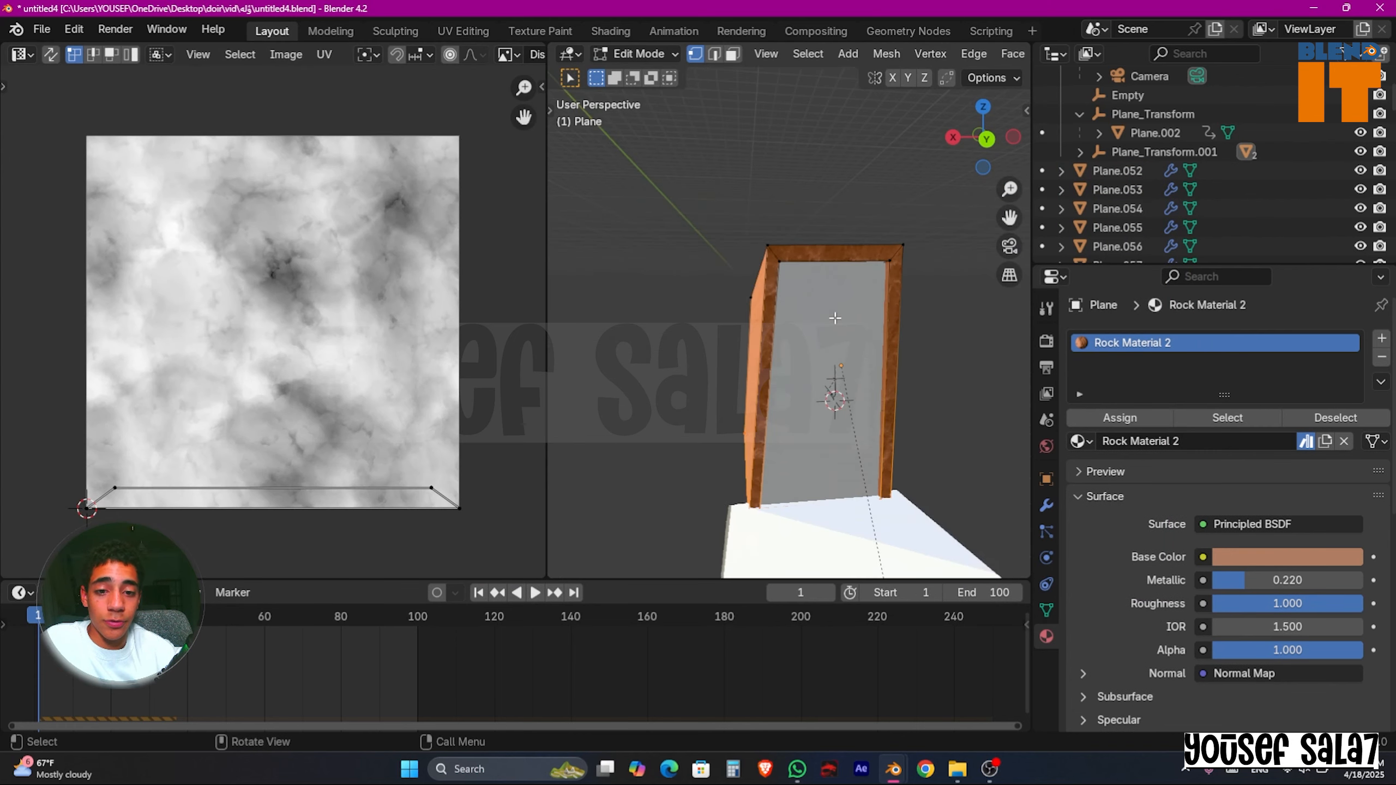
key(a)
key(u)
click(836, 317)
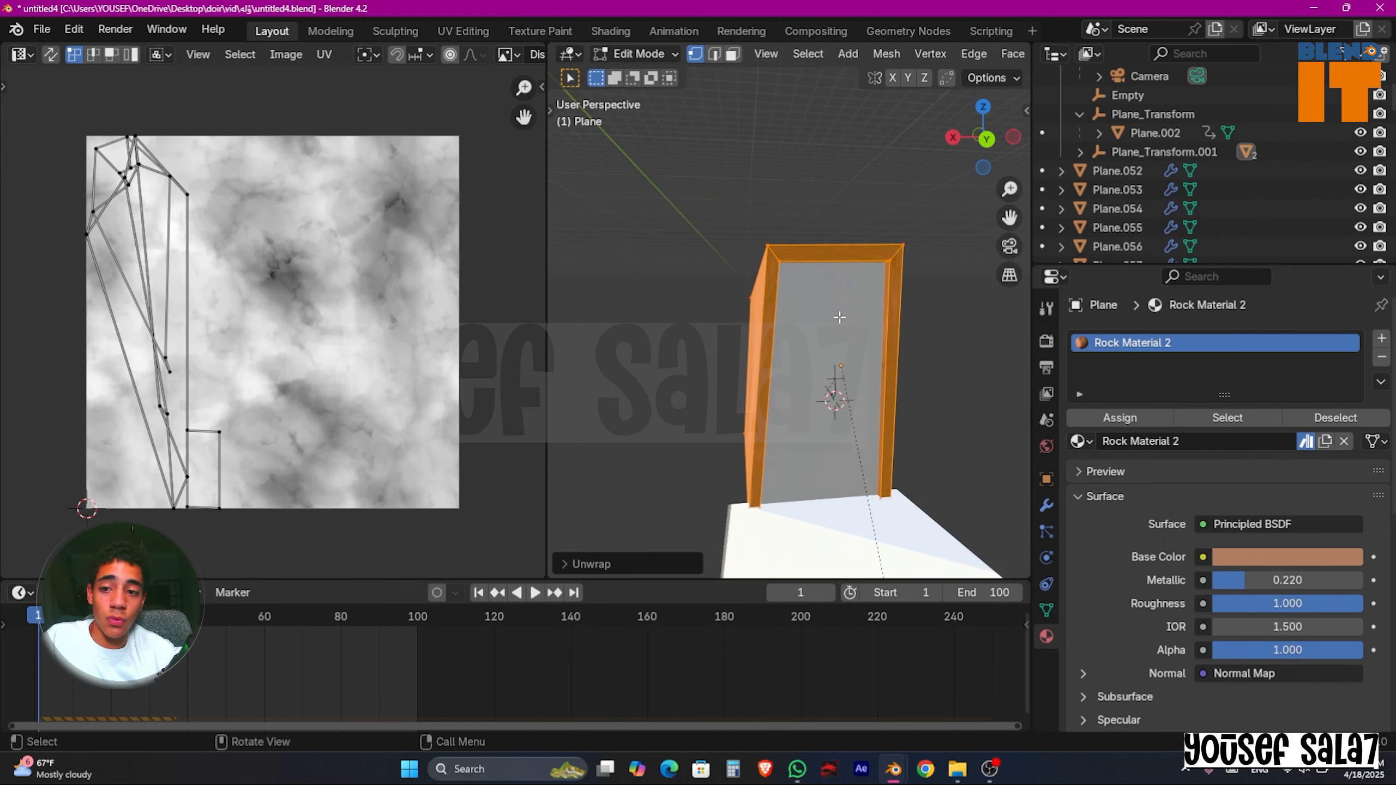
Step: Remap the corridor's UVs with Smart UV Project and return to Object Mode
key(u)
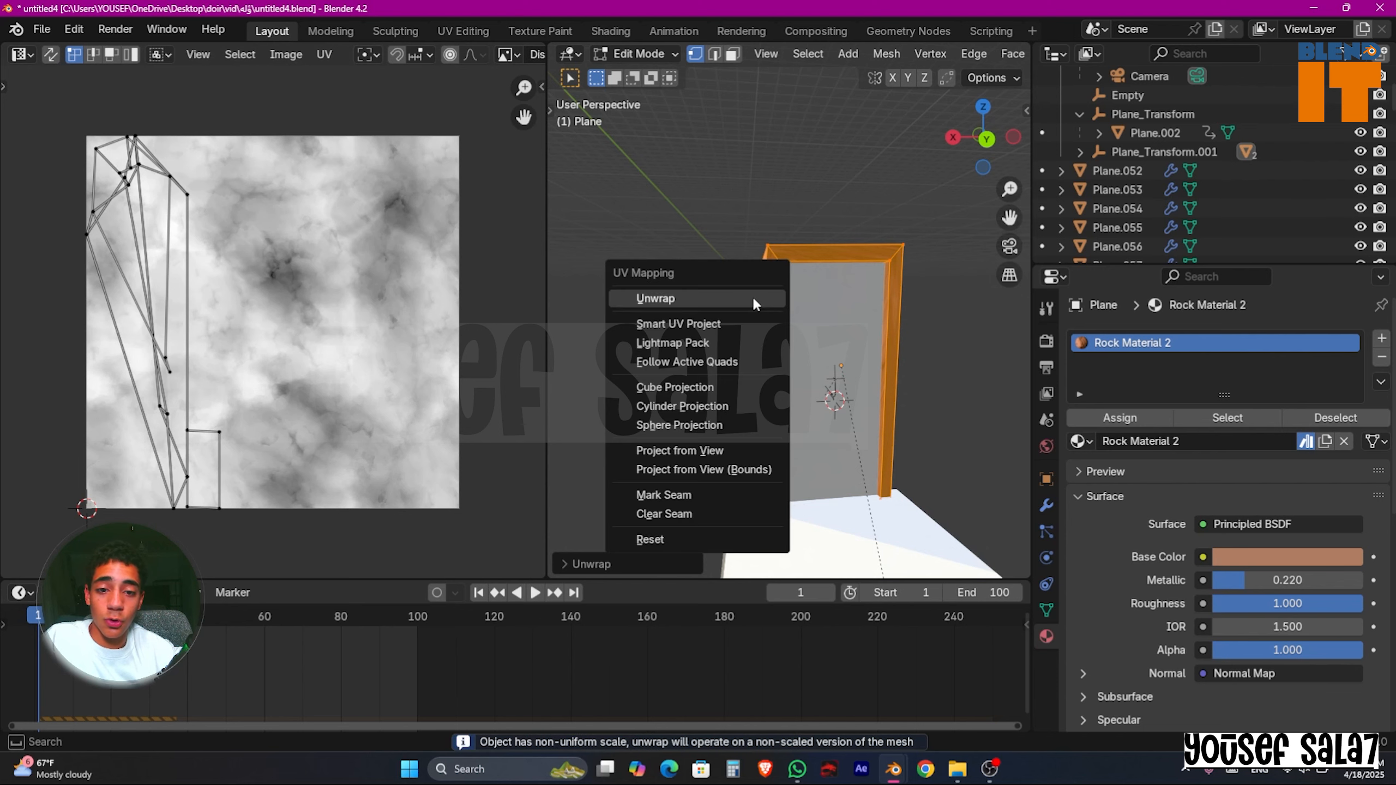
click(678, 321)
click(643, 496)
key(Tab)
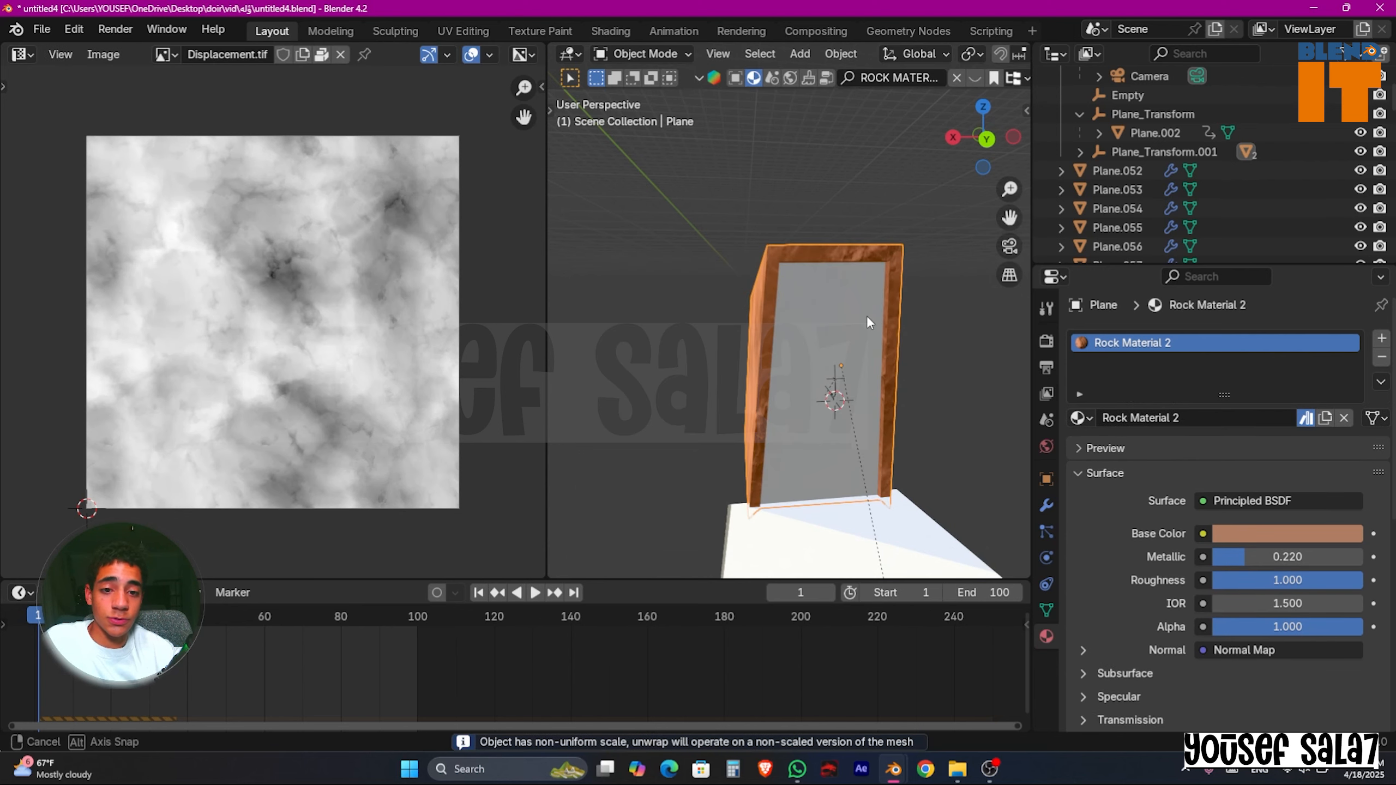
Step: Close the UV Editor area to restore the single 3D viewport, and return to the camera view
middle_drag(866, 315, 841, 317)
drag(553, 45, 483, 91)
middle_drag(755, 220, 891, 242)
click(1009, 246)
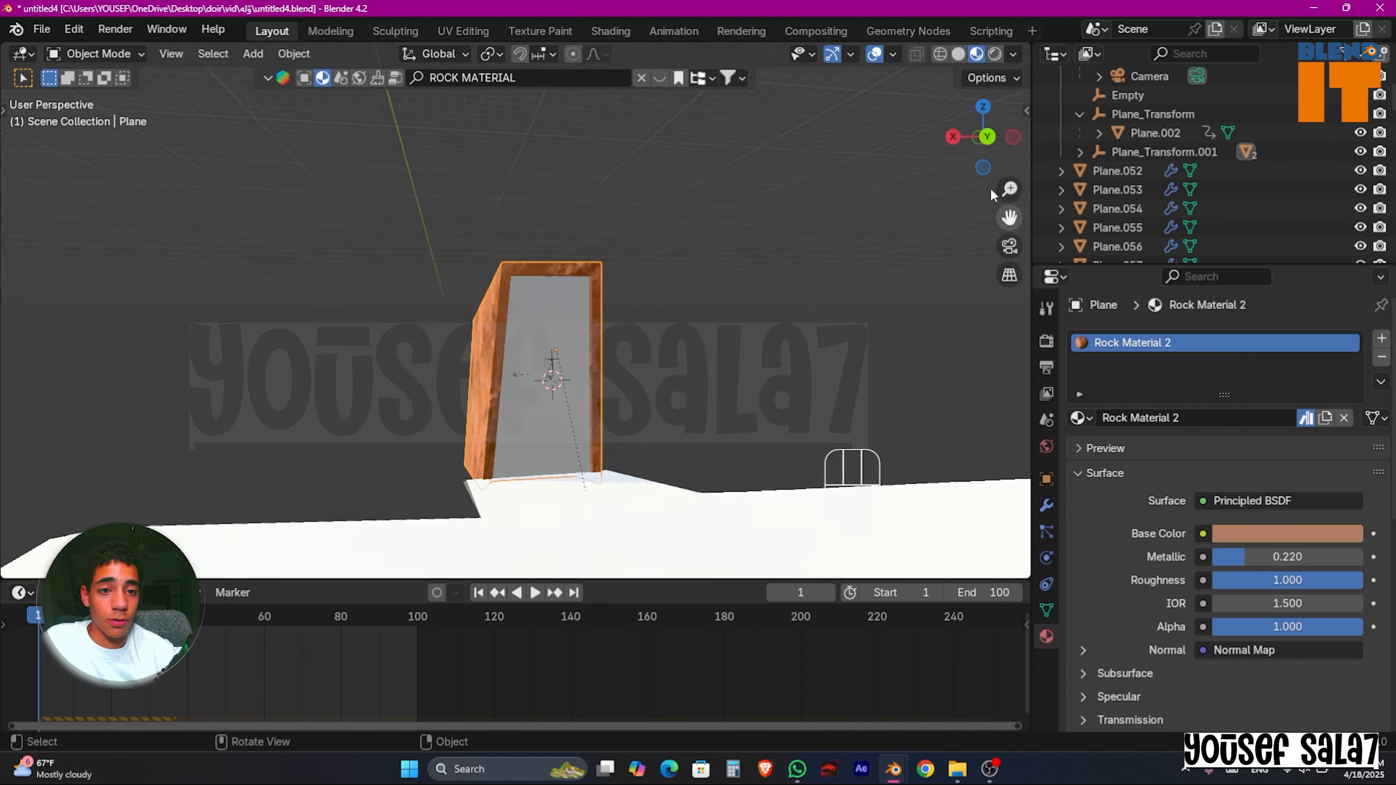
Step: Assign Rock Material 2 to the door panel in the corridor opening in place of its current material
click(575, 385)
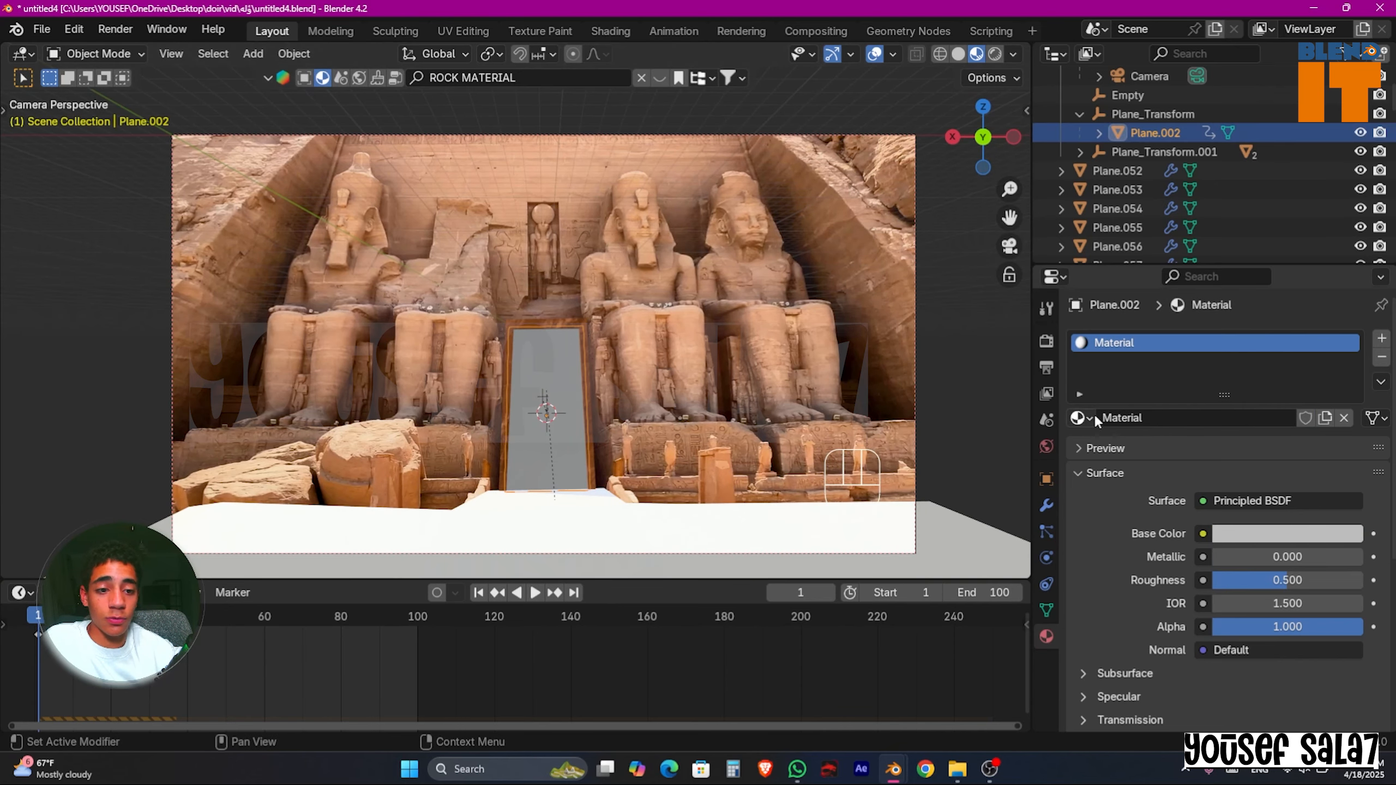
click(1079, 418)
click(1132, 610)
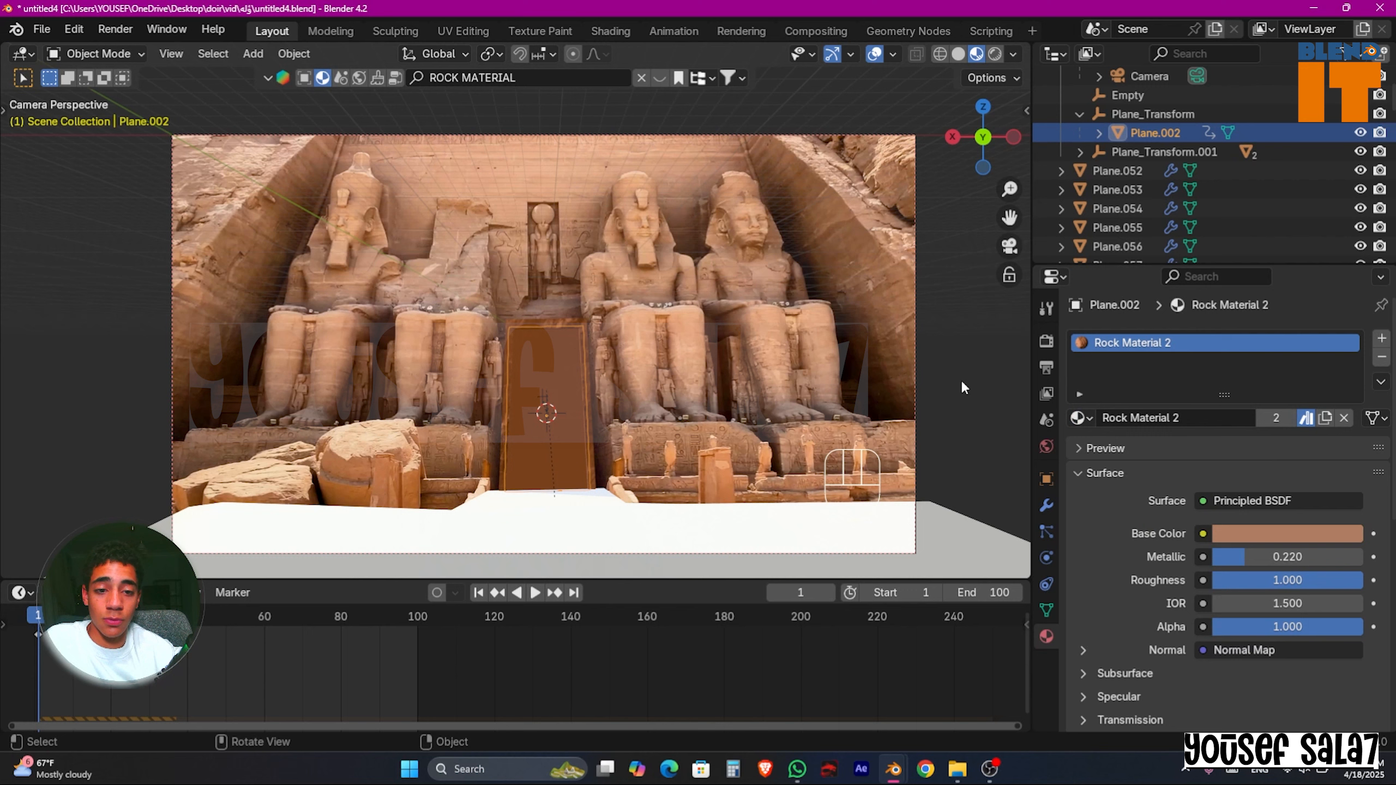
Step: Show the viewport in rendered shading and select the ground surface in front of the corridor
click(995, 55)
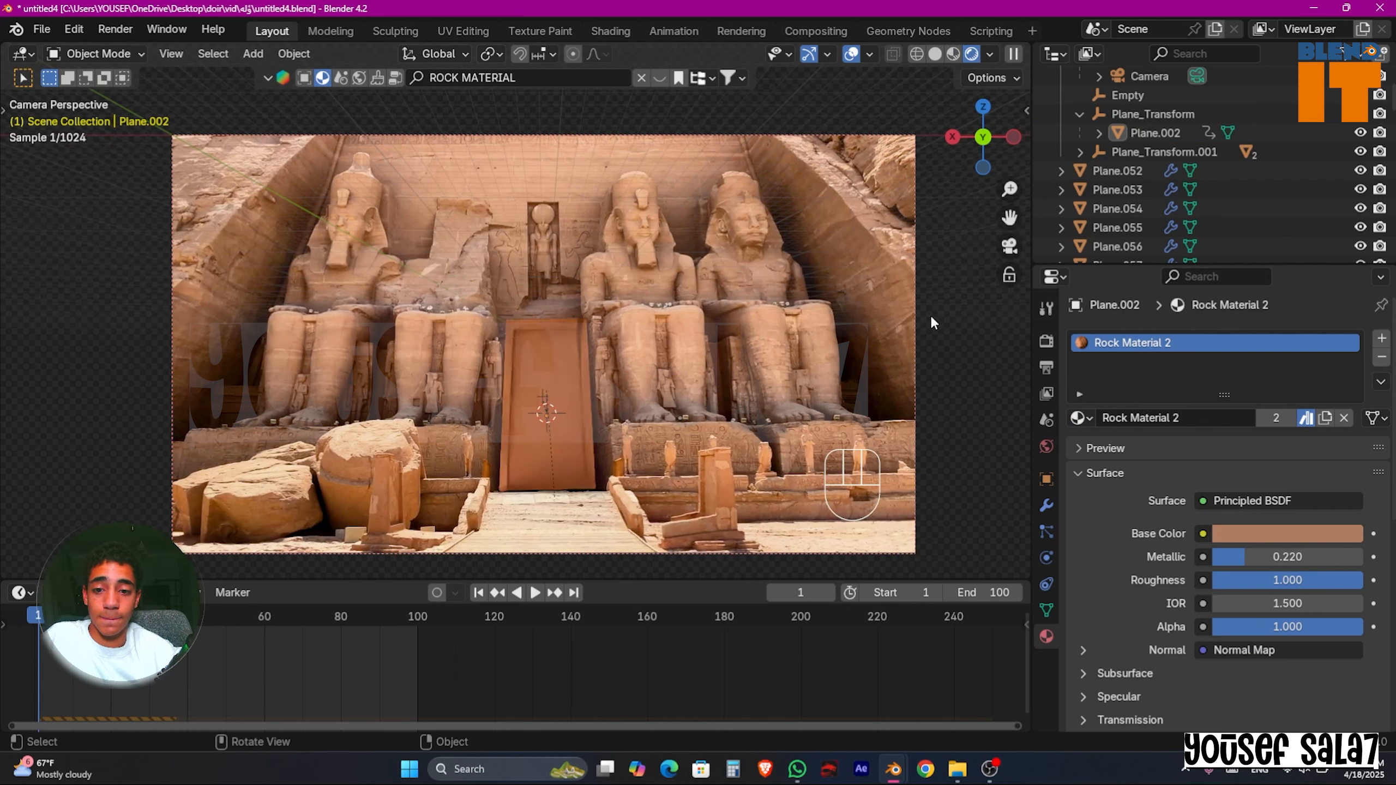
click(587, 511)
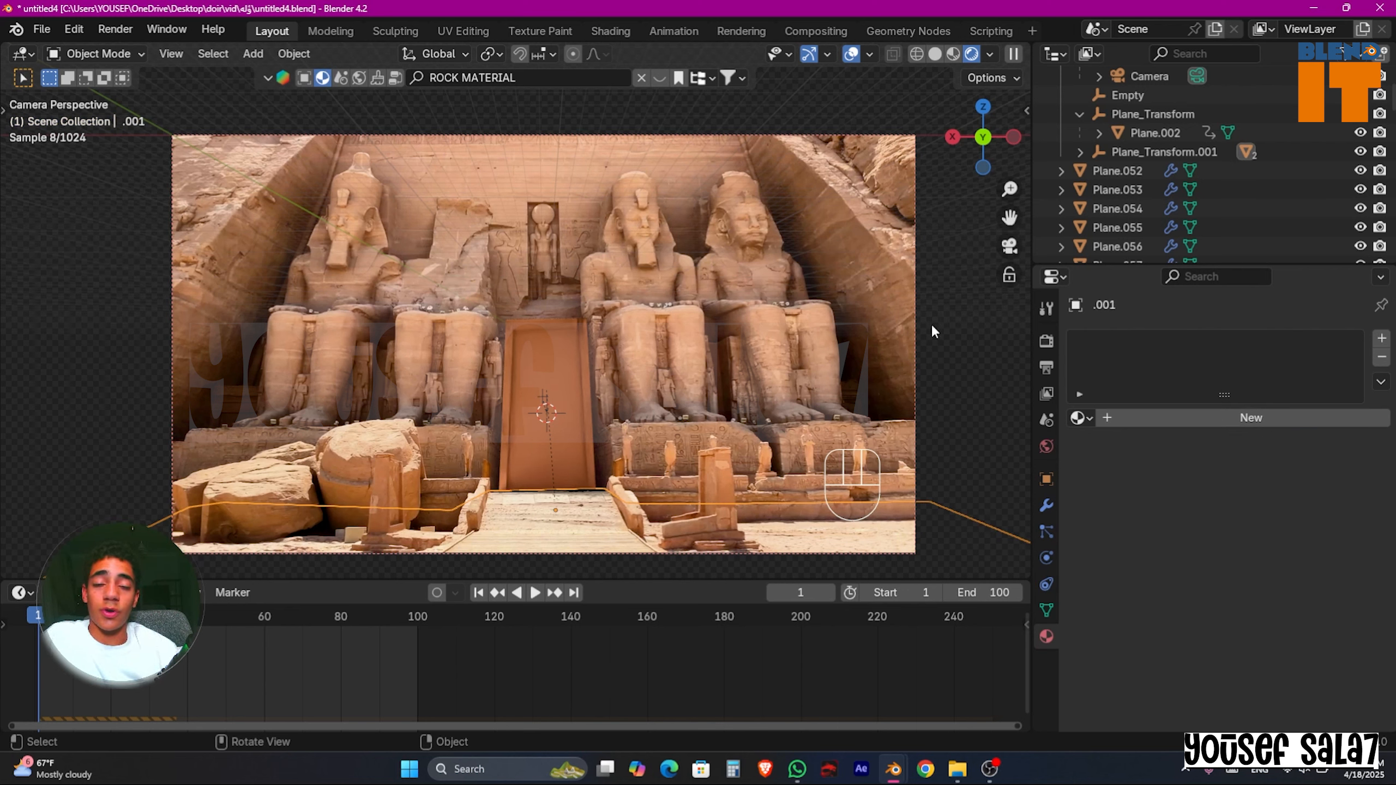